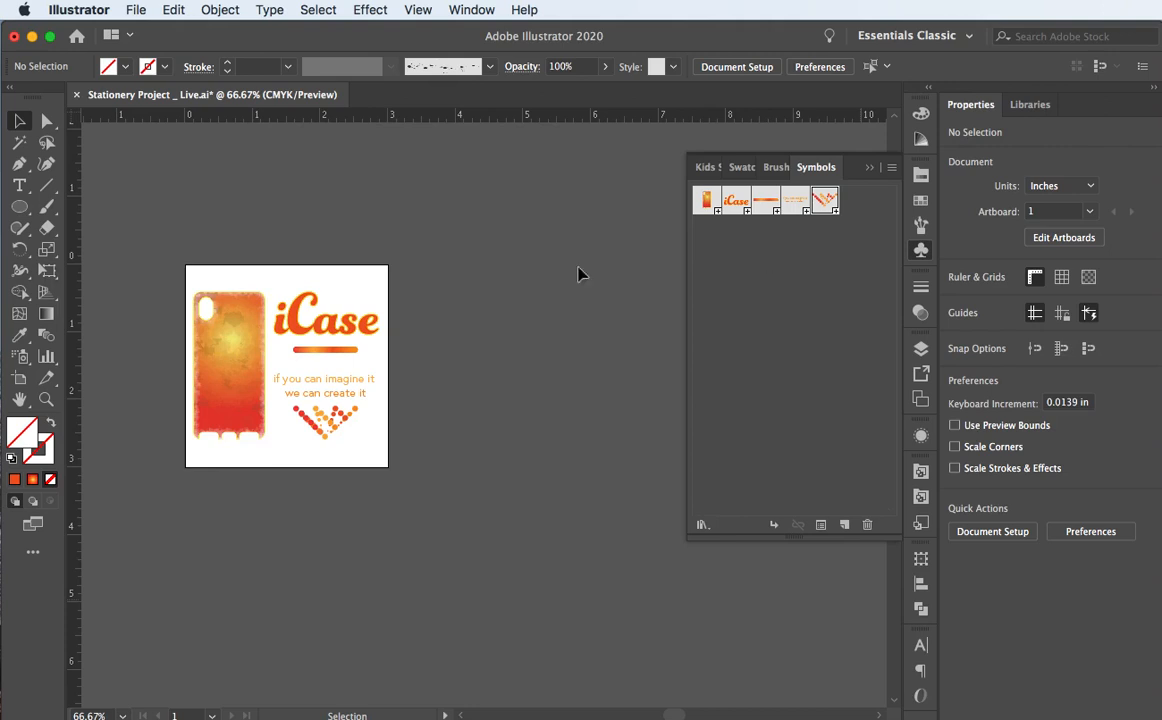
Step: Marquee-select the entire phone case and iCase logo artwork on the artboard
left_click_drag(197, 272, 384, 464)
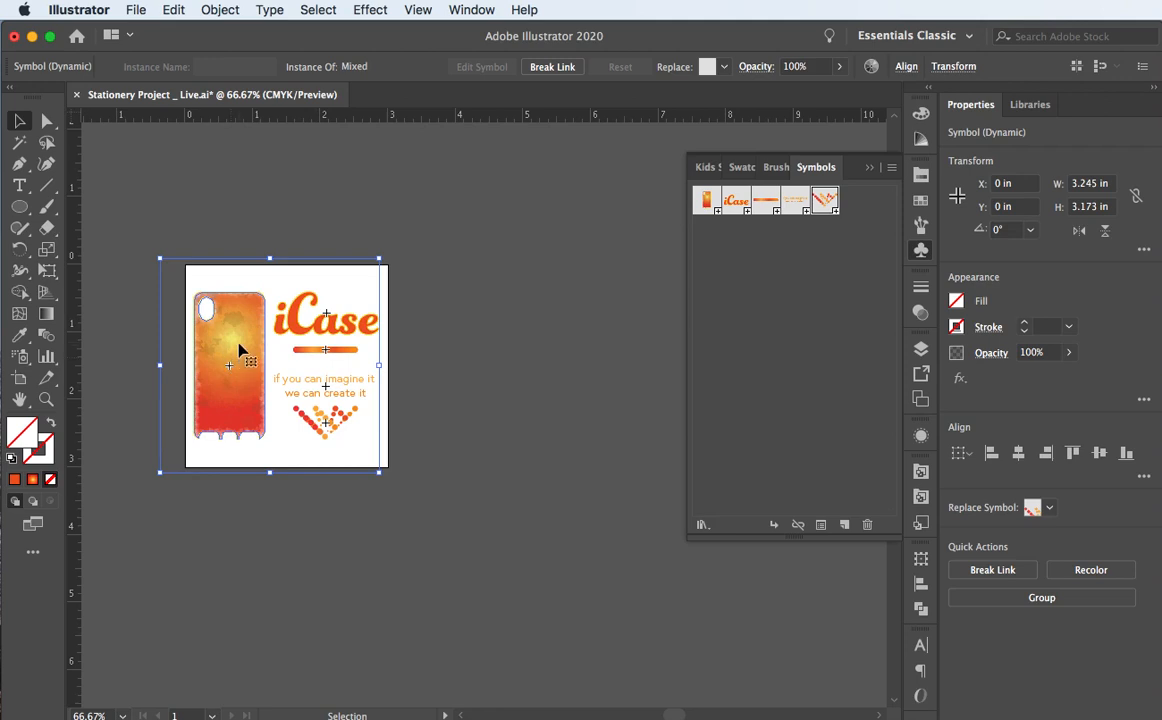
Step: Drag the selected artwork into the Symbols panel and save it as symbol 'iCase logo'
left_click_drag(240, 348, 795, 340)
key("BackSpace")
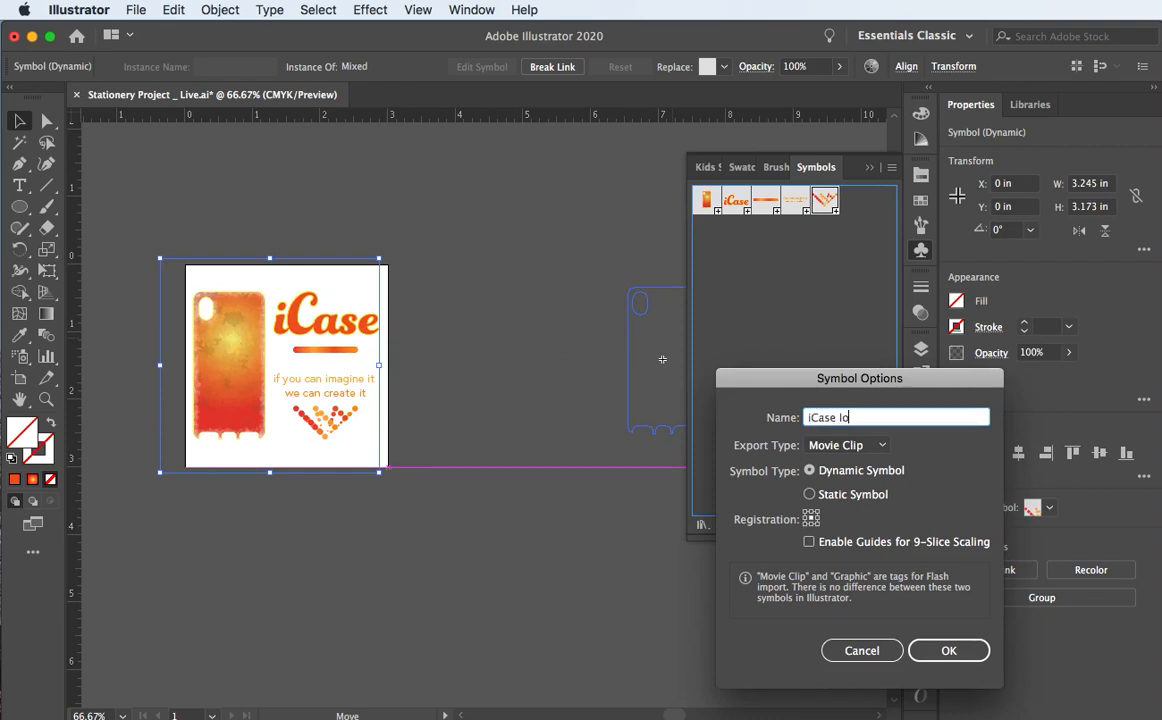
left_click(949, 651)
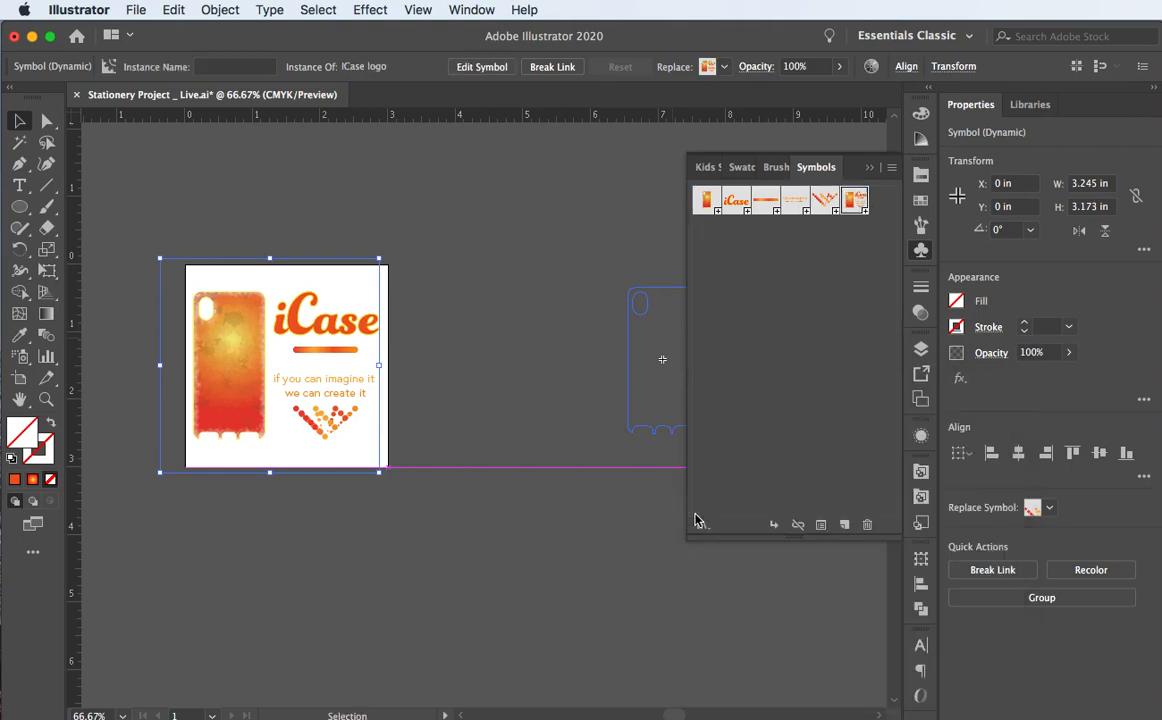
left_click(218, 248)
left_click(197, 312)
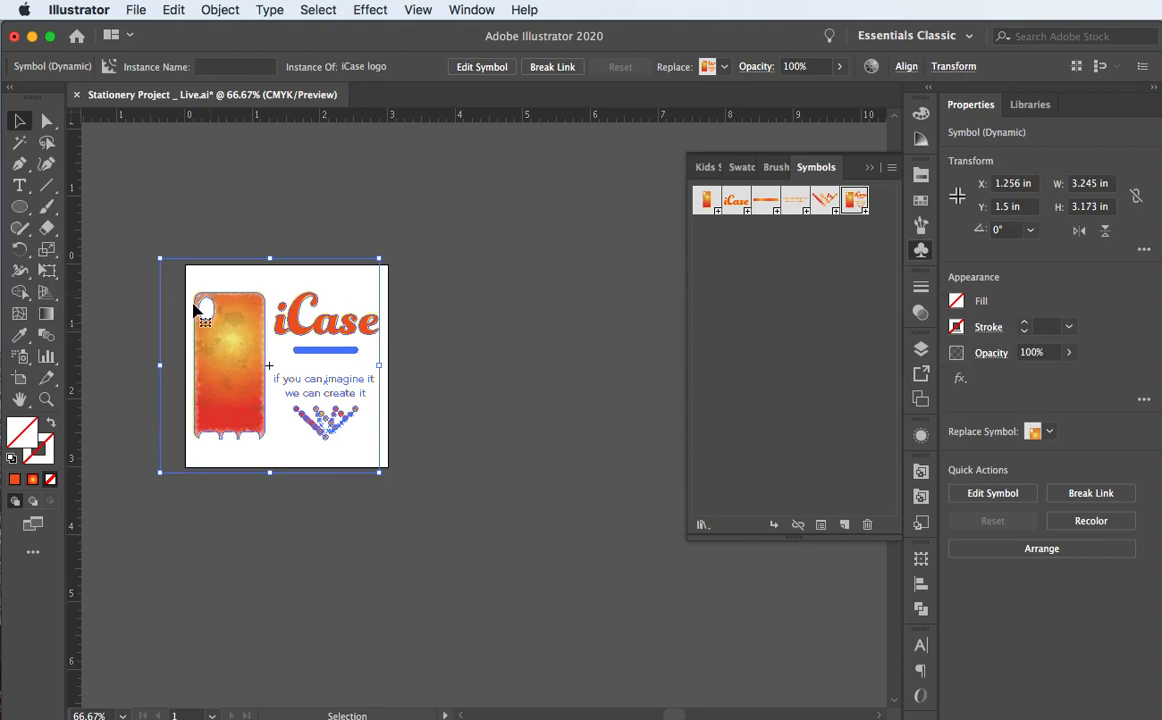
left_click(155, 202)
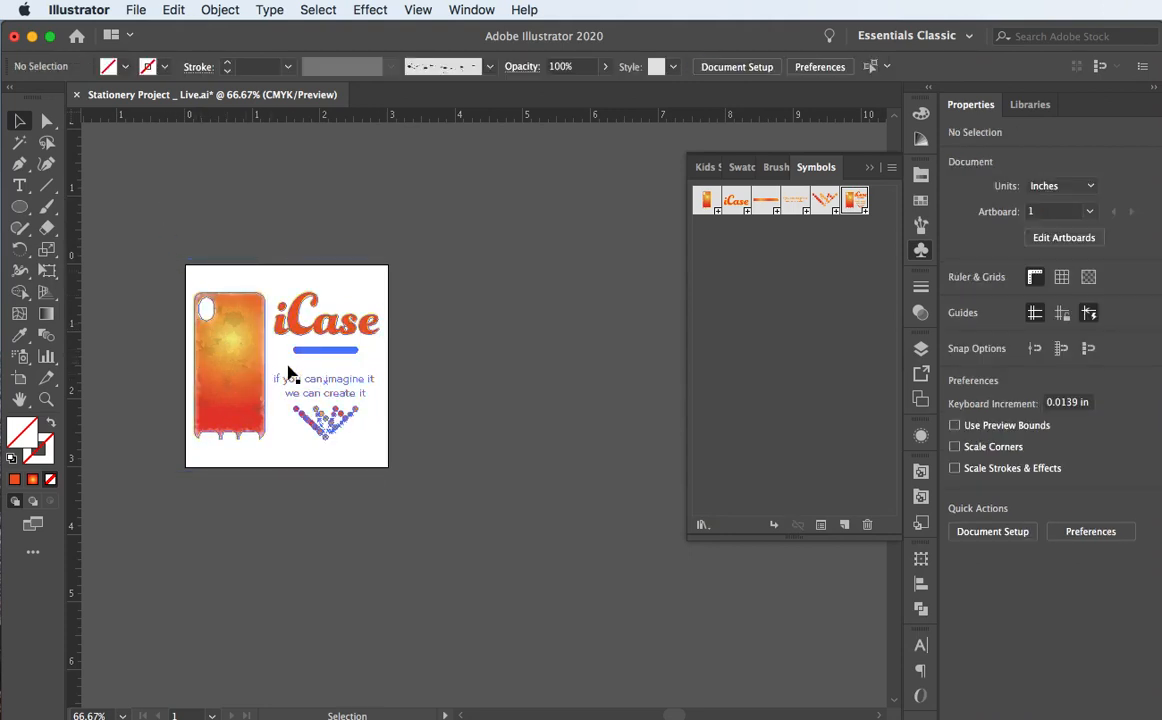
left_click(870, 168)
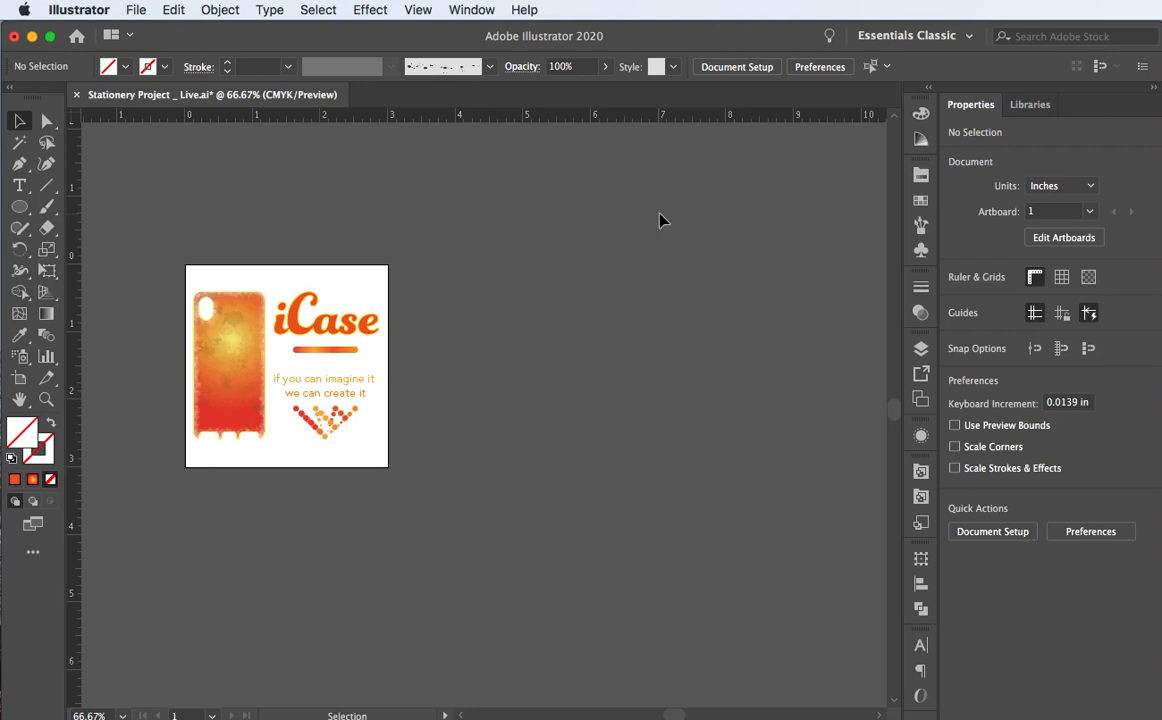
left_click(228, 330)
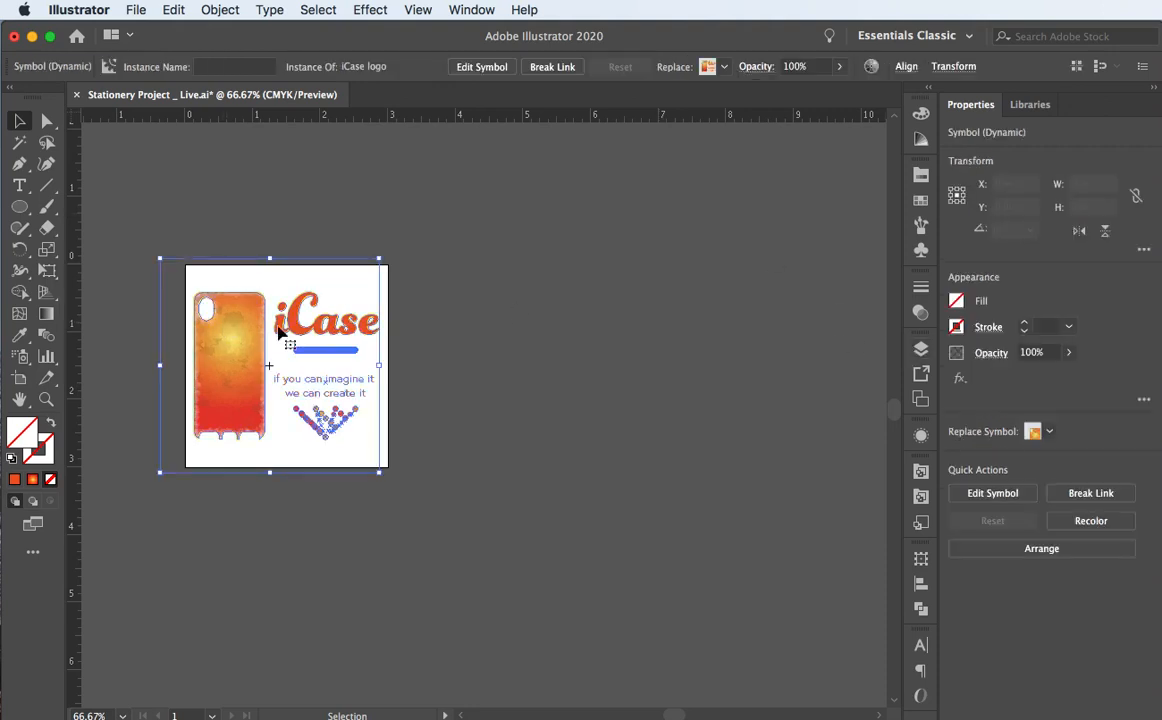
left_click(250, 217)
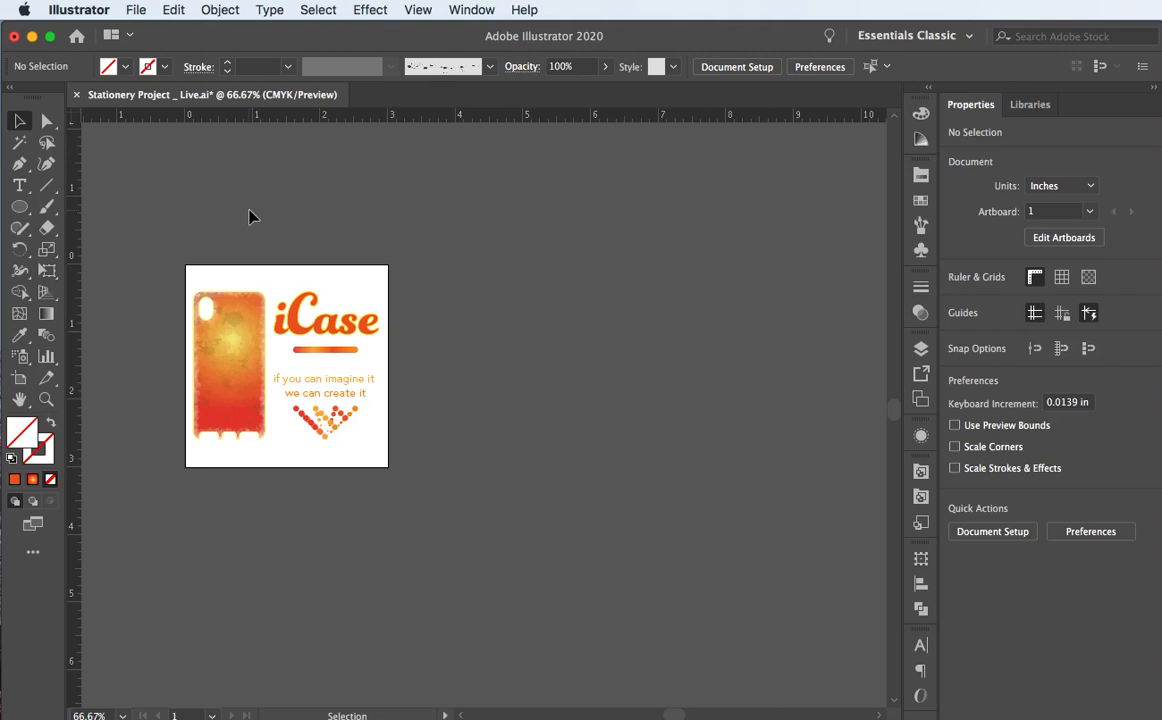
left_click(241, 379)
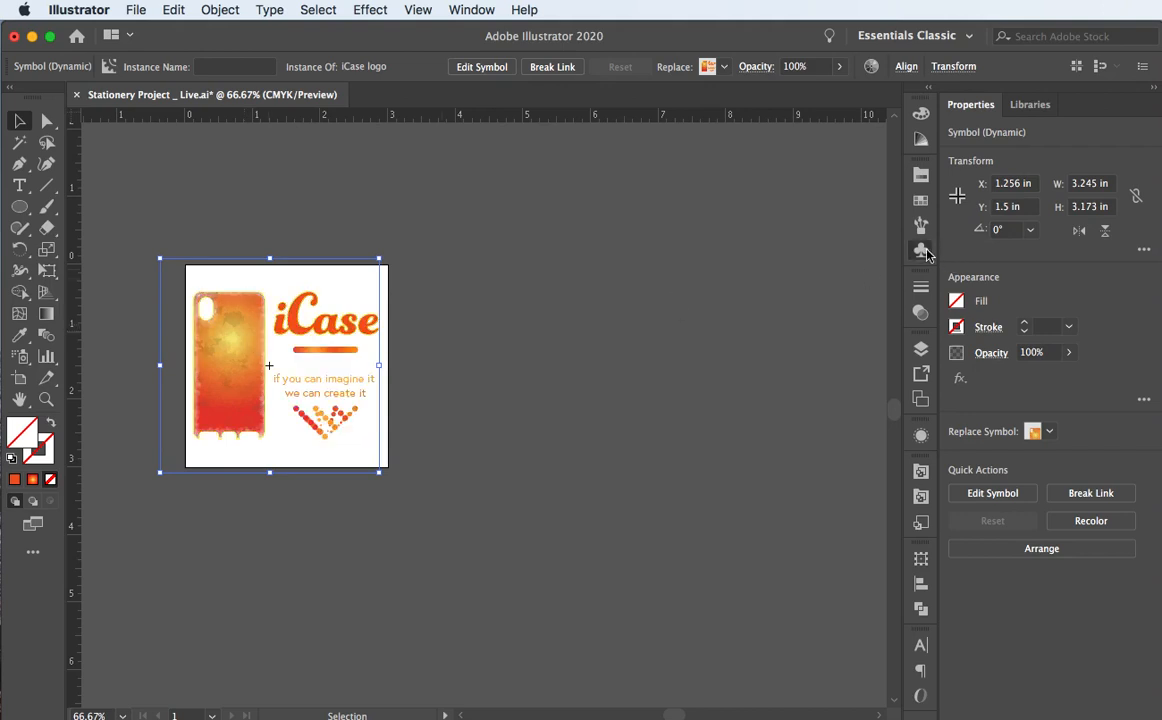
left_click(921, 250)
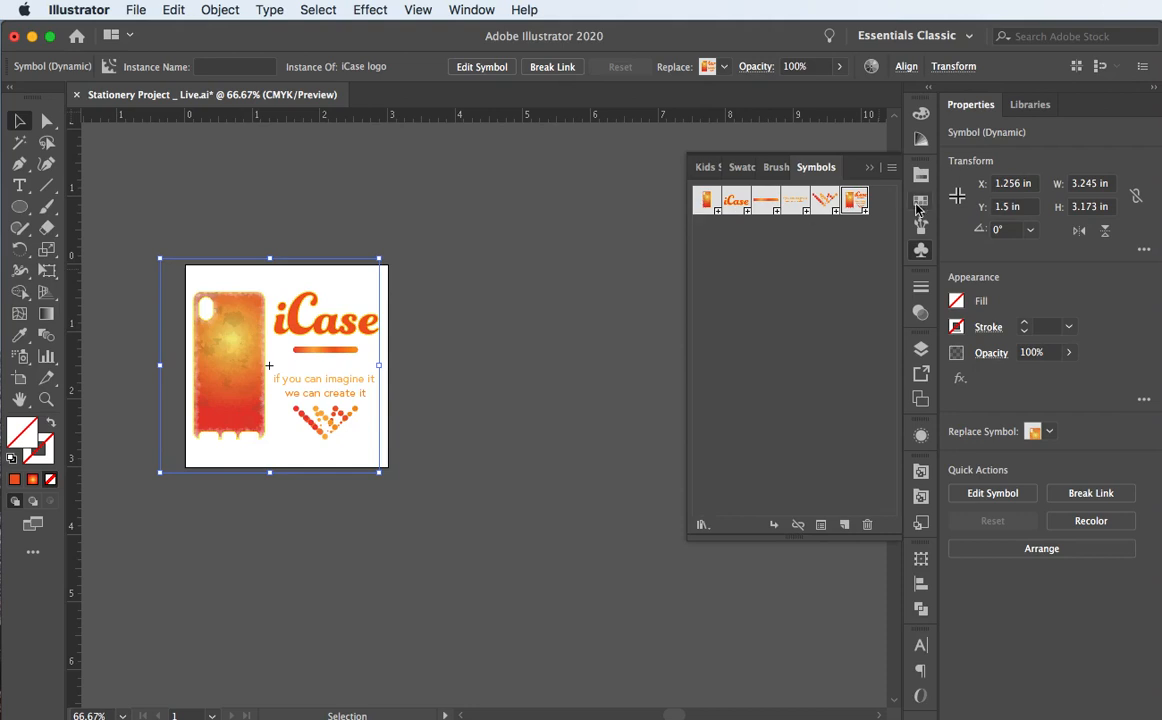
Step: Edit the iCase logo symbol, select each of its five parts, then show the Layers panel
double_click(856, 201)
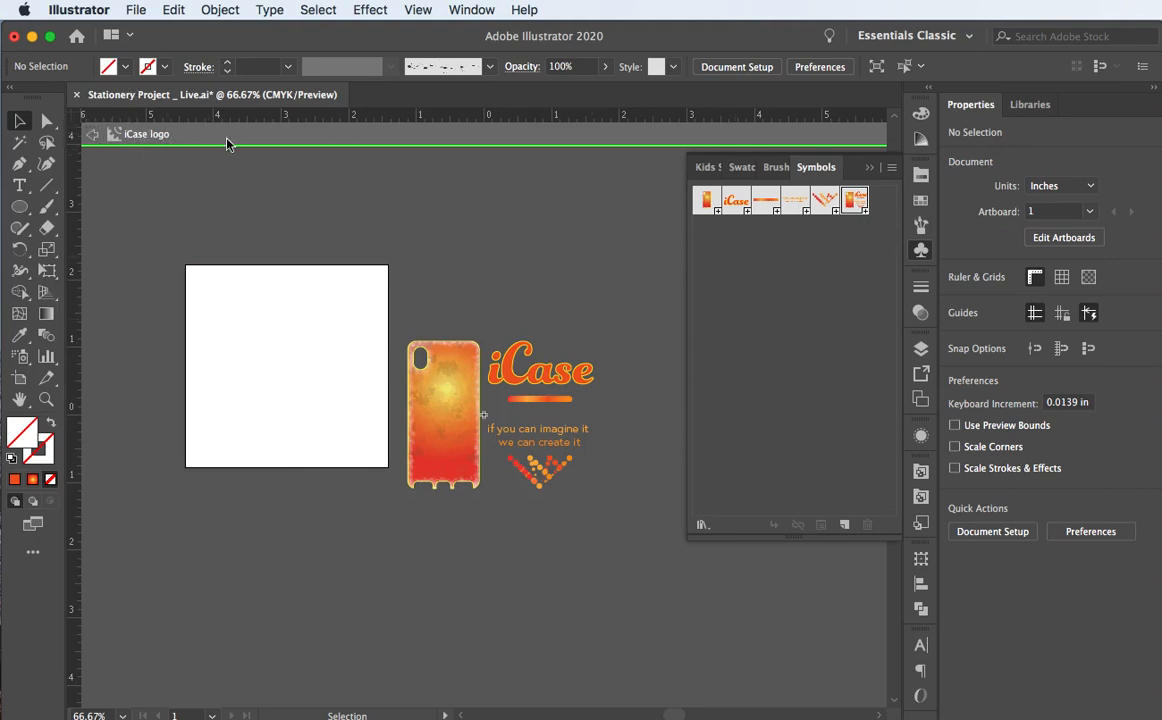
left_click(440, 443)
left_click(499, 356)
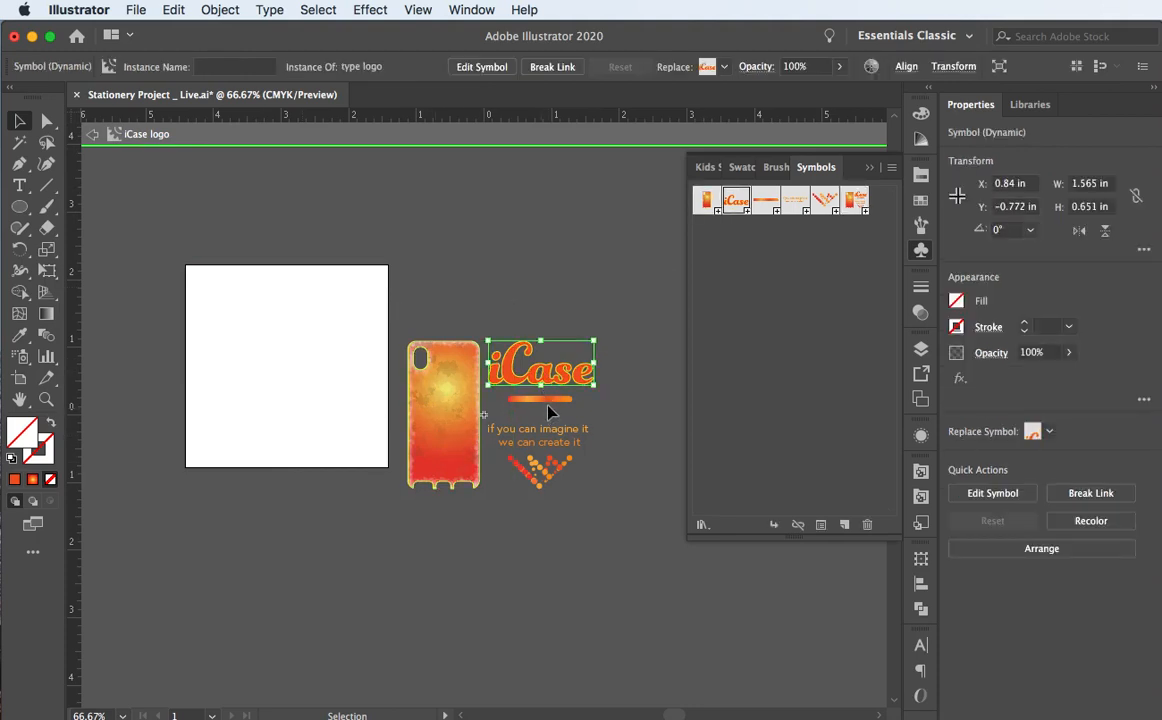
left_click(547, 401)
left_click(547, 431)
left_click(553, 474)
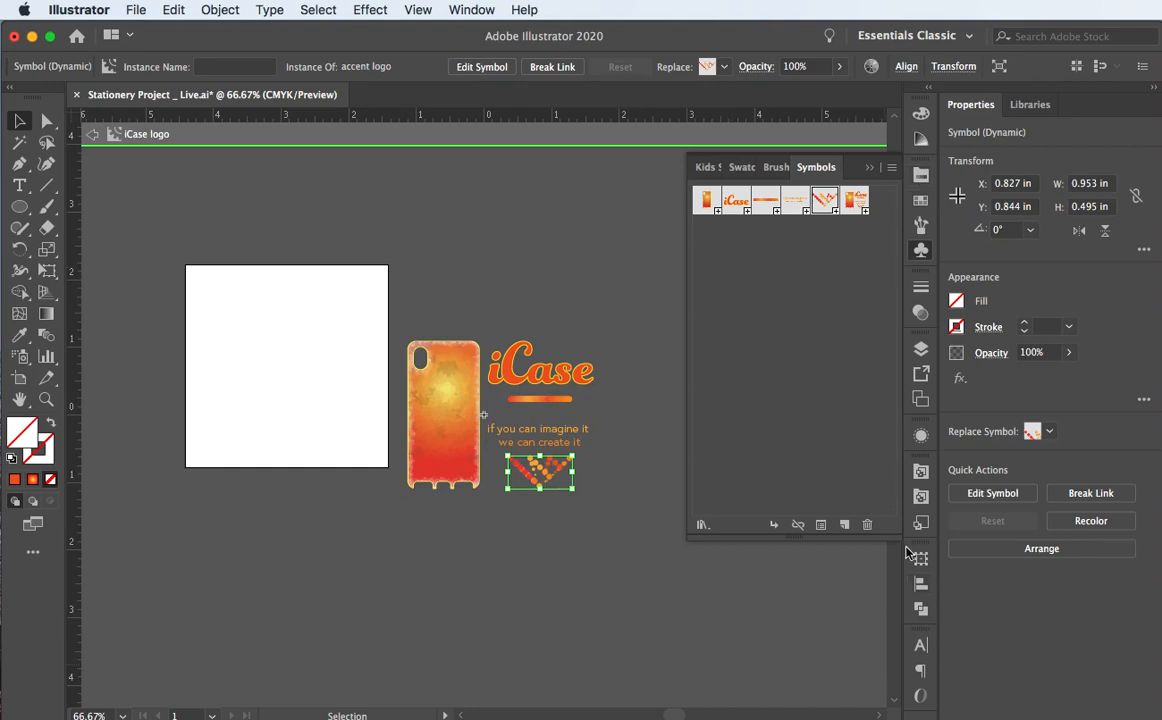
left_click(867, 168)
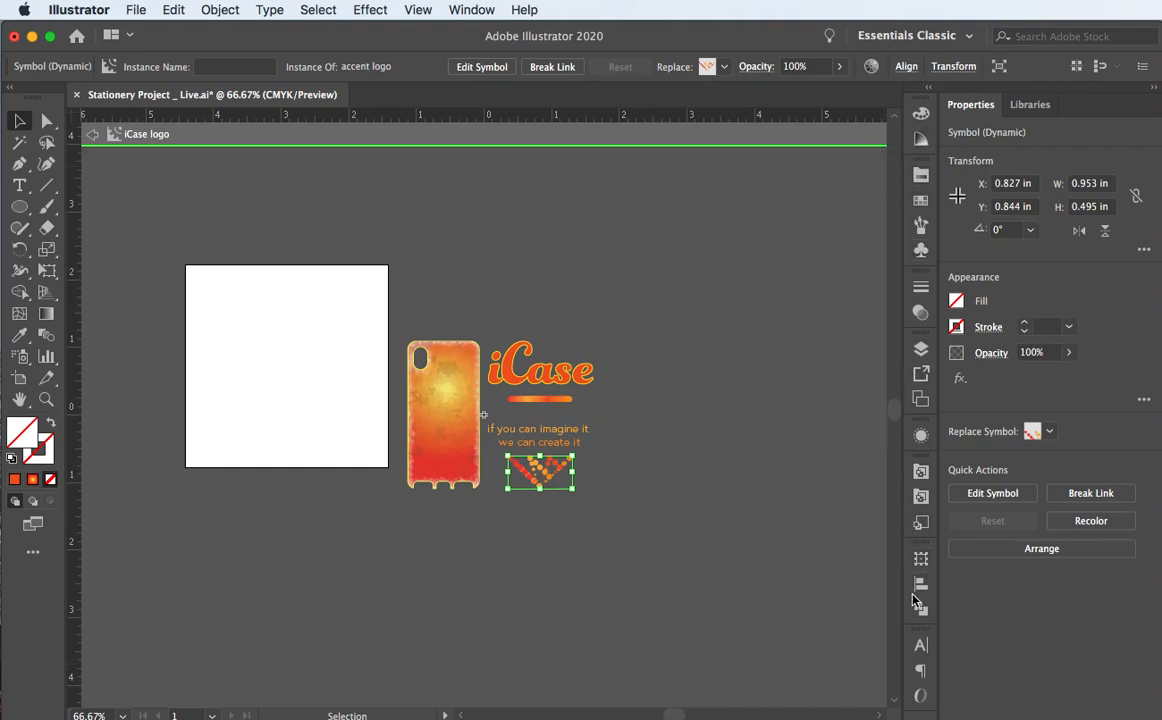
left_click(920, 350)
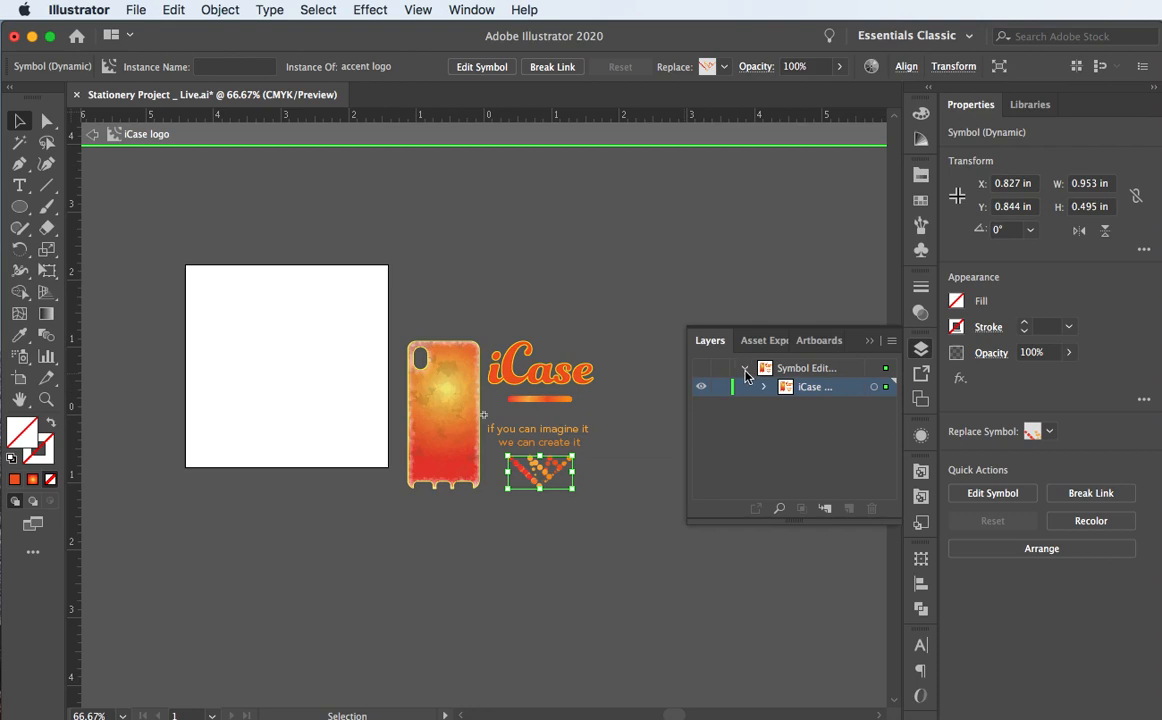
Step: Expand the iCase logo layer, enlarge the Layers panel, and toggle the case logo's visibility
left_click(432, 381)
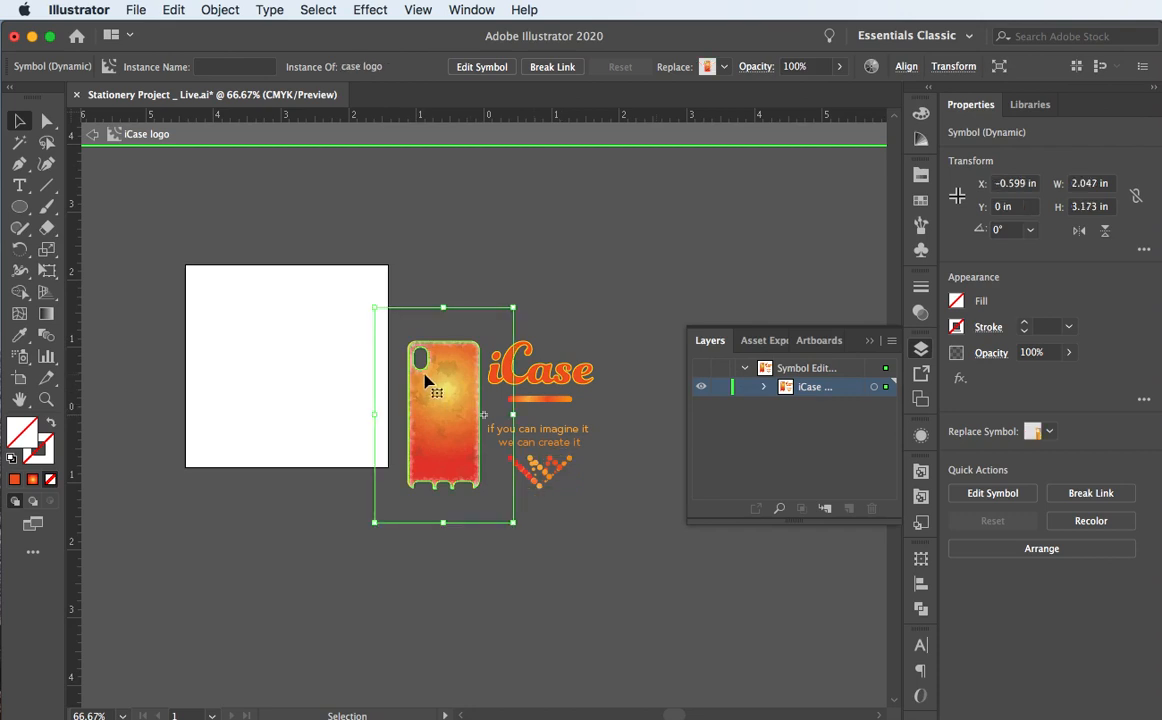
left_click(764, 387)
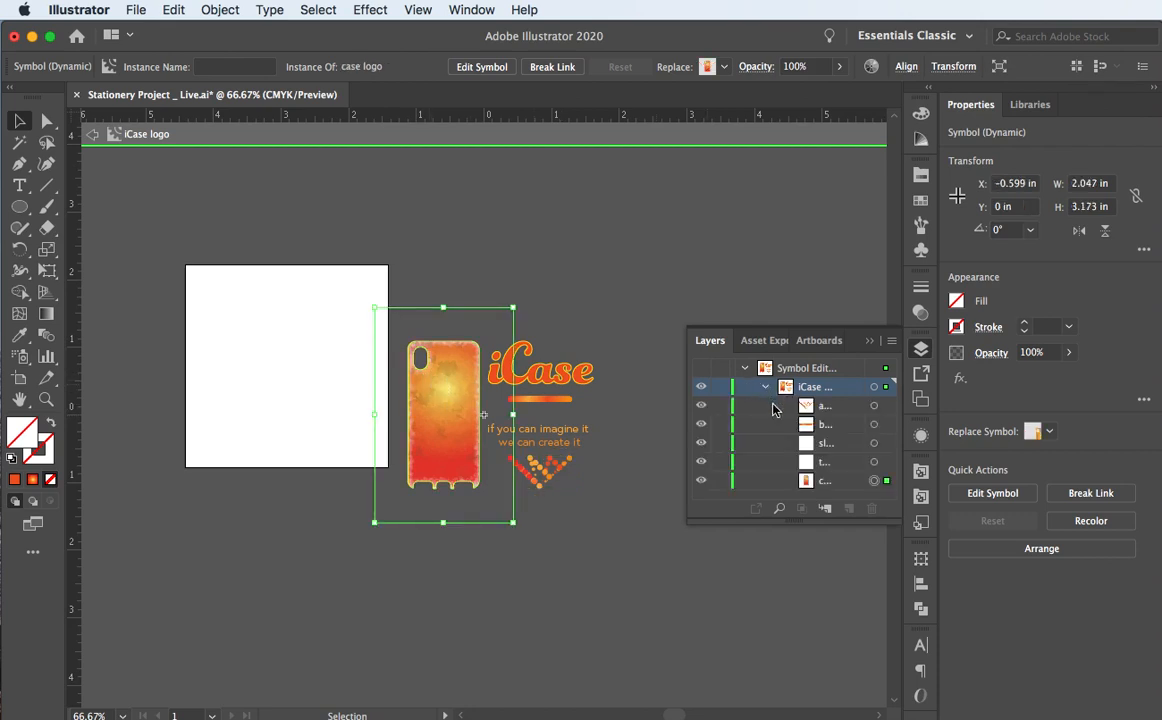
left_click_drag(792, 519, 791, 706)
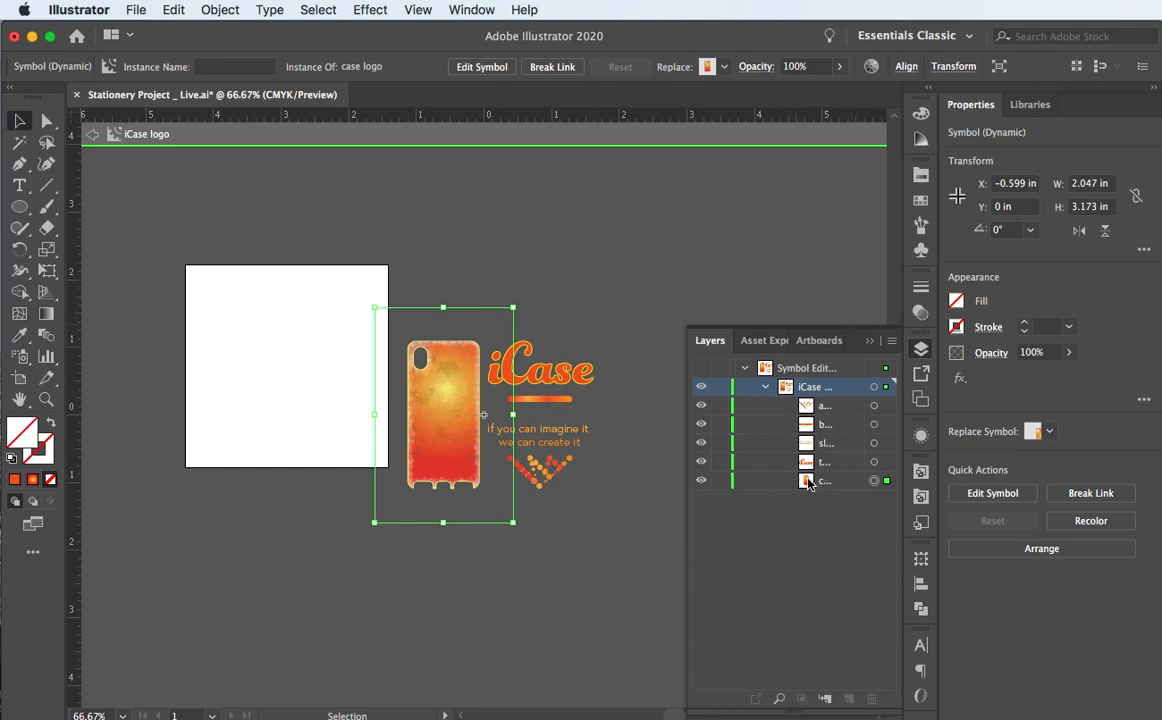
left_click_drag(687, 441, 593, 441)
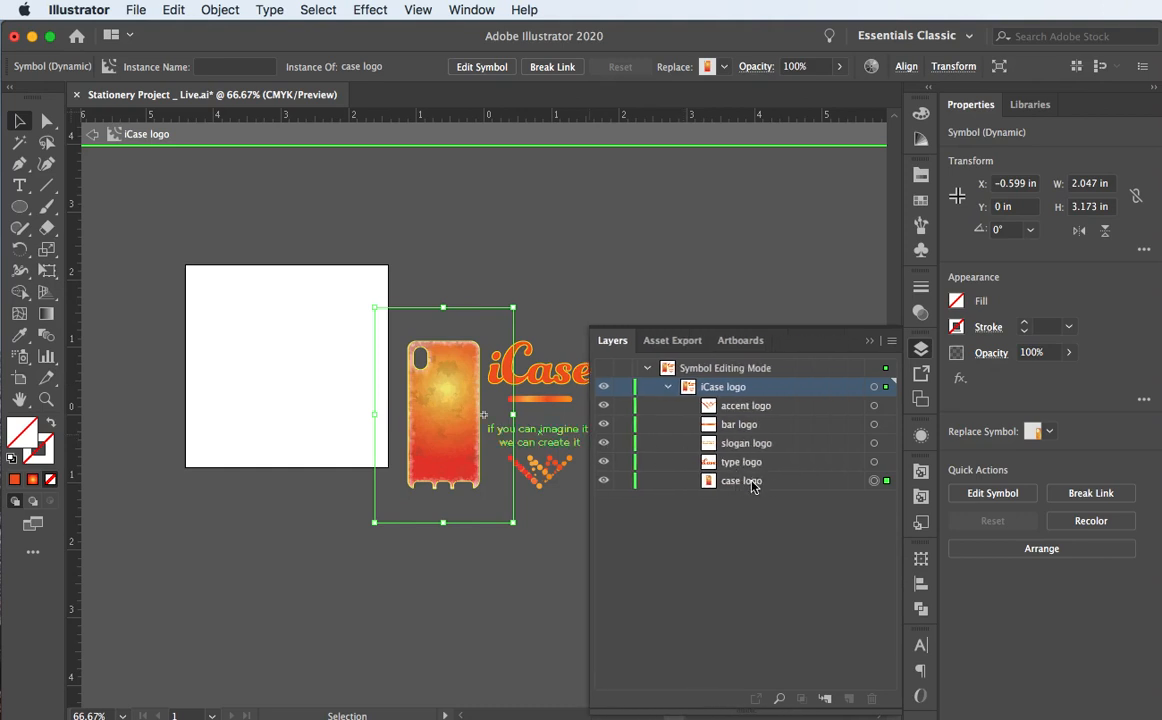
left_click(603, 481)
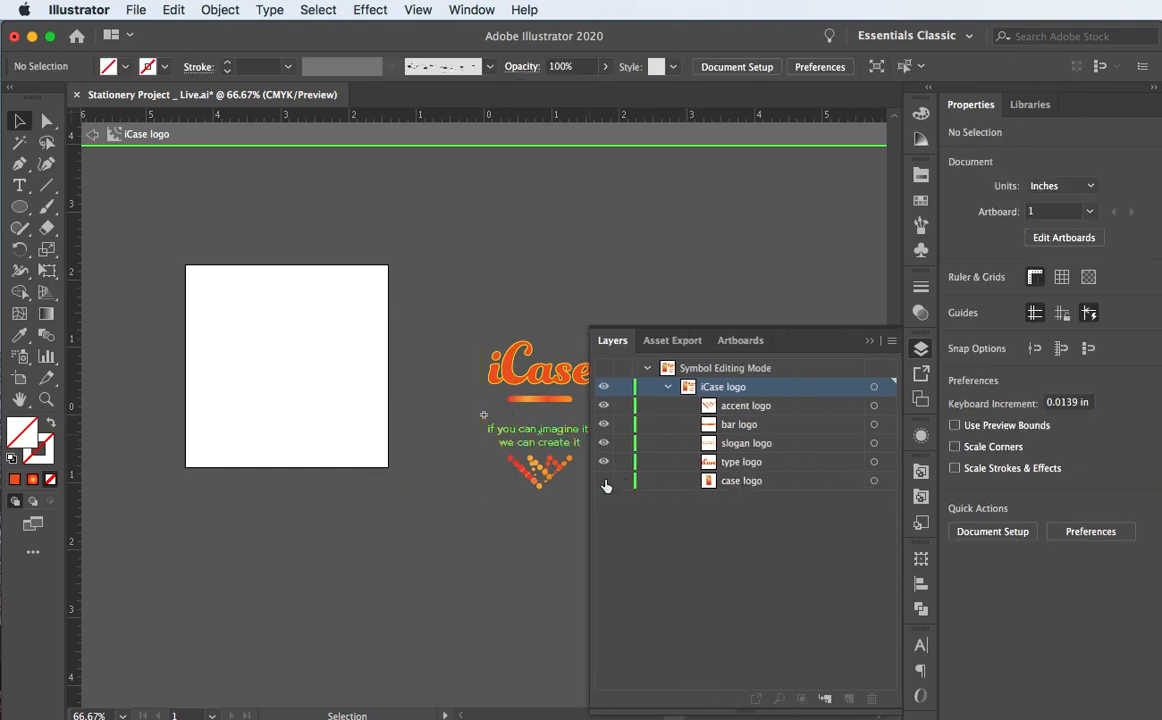
left_click(603, 481)
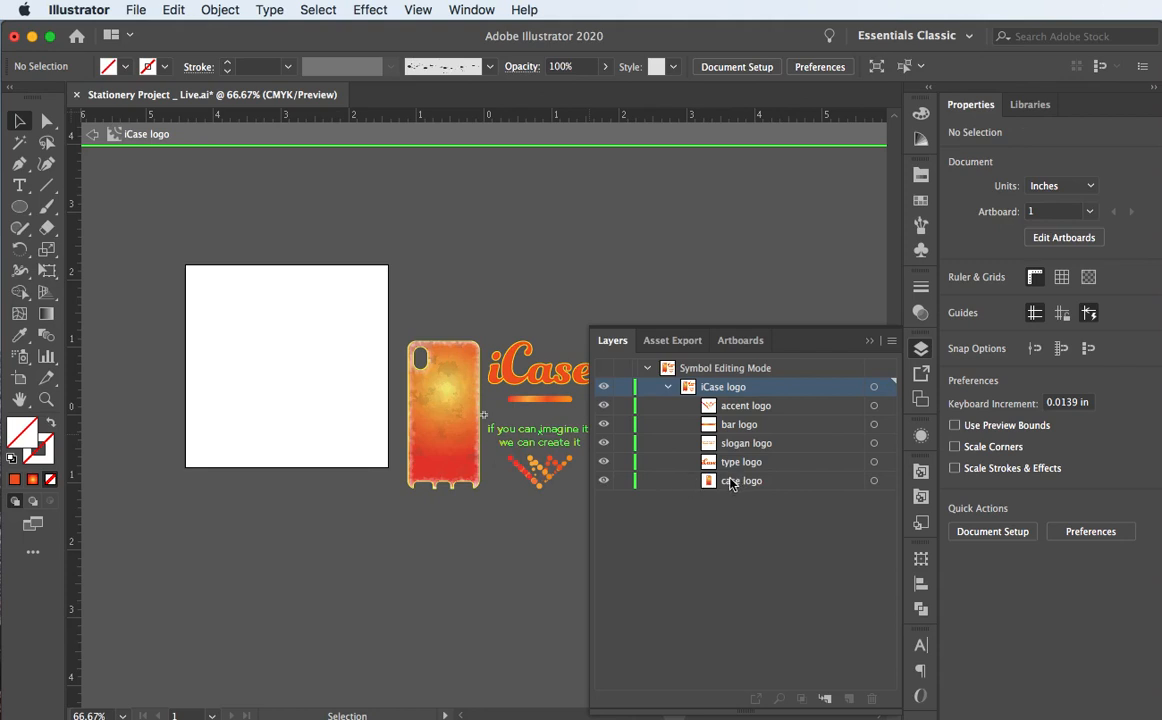
Step: Select the phone case, wordmark, bar, tagline and chevron accent to identify each part
left_click(460, 440)
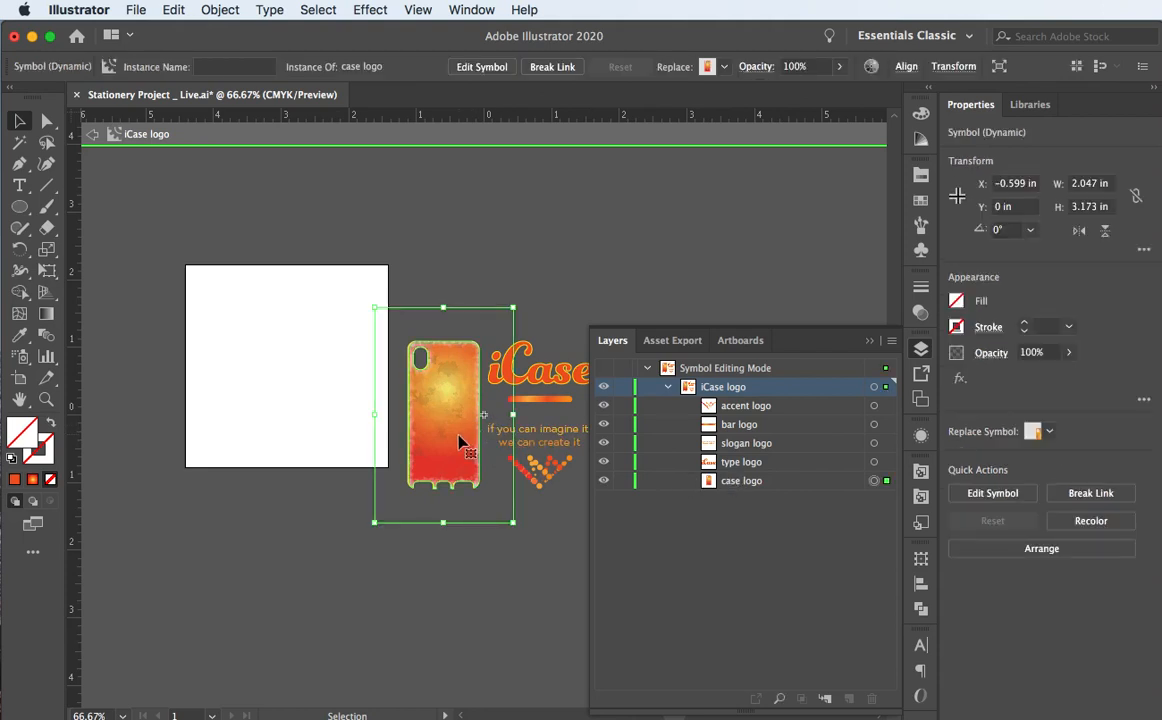
left_click(530, 372)
left_click(531, 373)
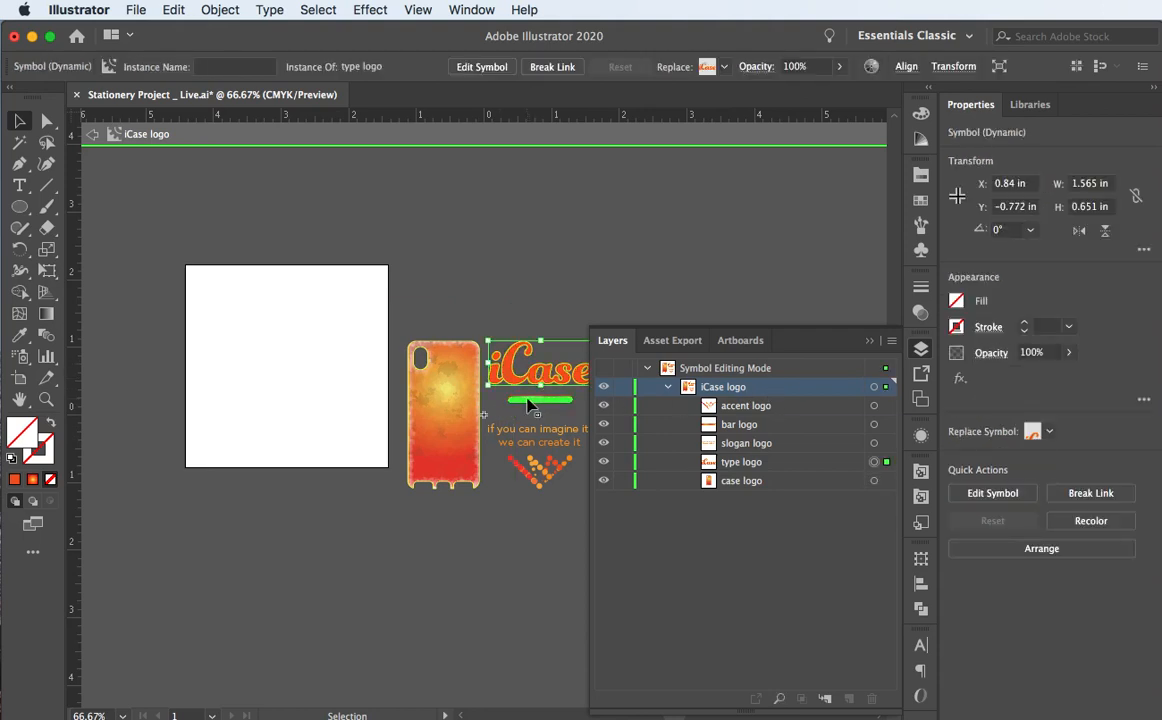
left_click(531, 404)
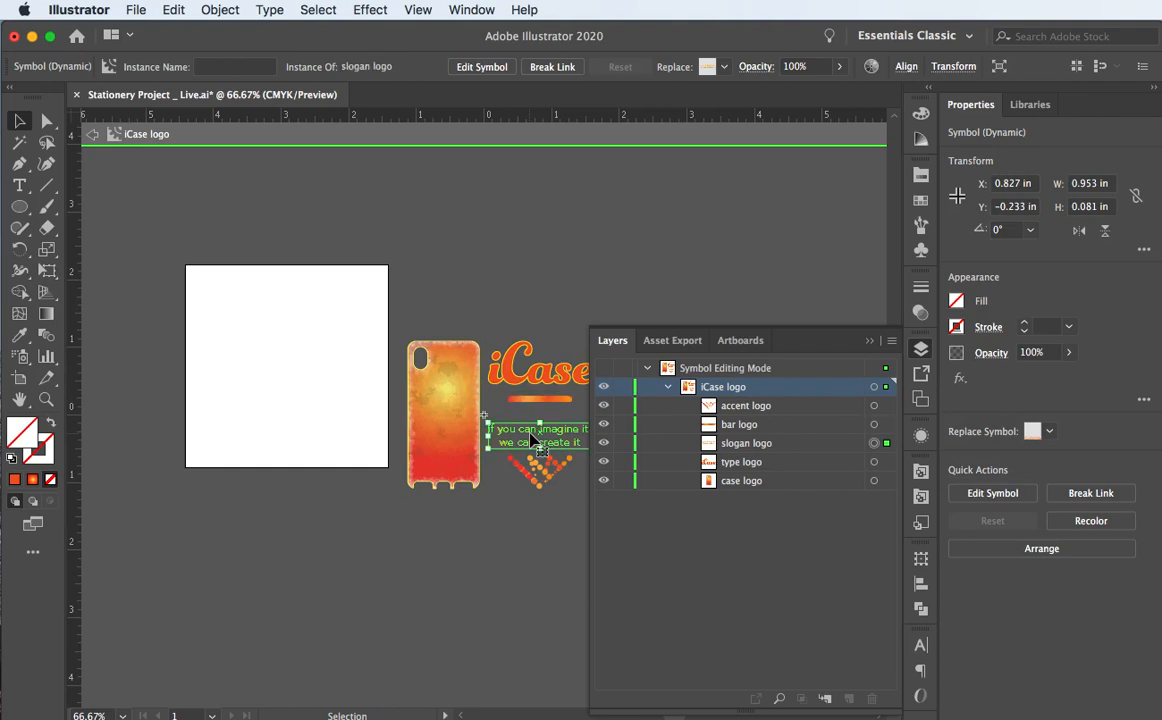
left_click(530, 436)
left_click(532, 472)
left_click(538, 480)
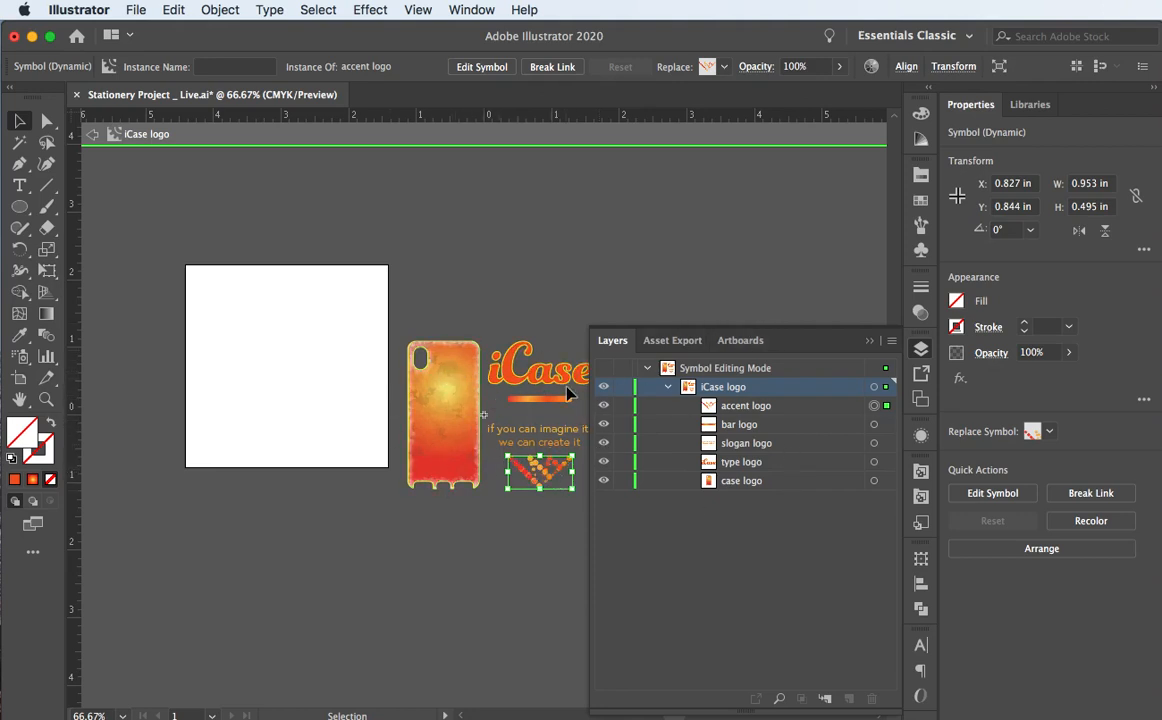
left_click(448, 403)
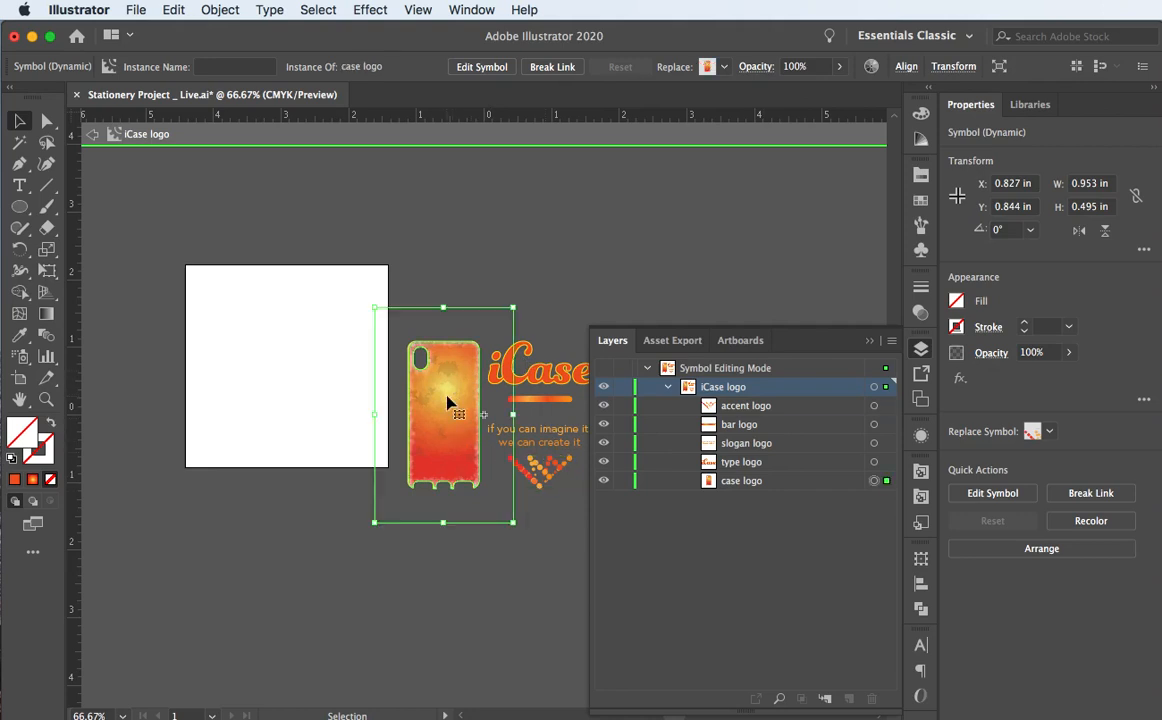
Step: Isolate the case logo artwork and rename its compound path layer to 'phone case'
double_click(448, 403)
left_click(464, 415)
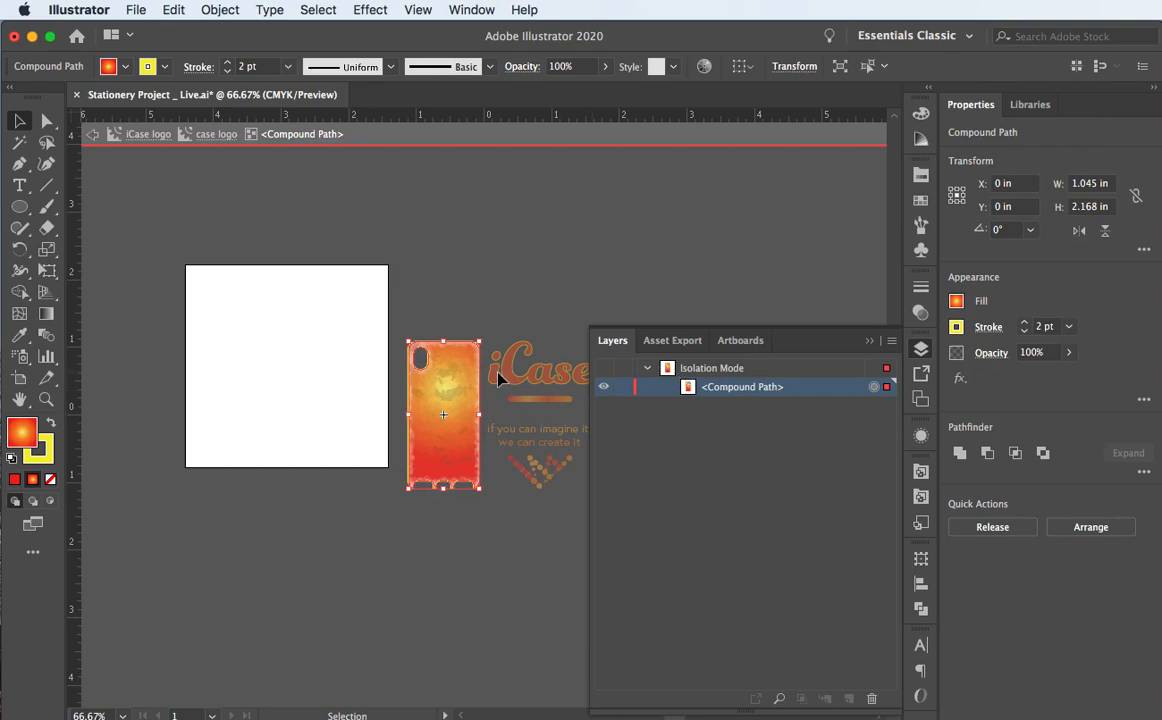
left_click(703, 370)
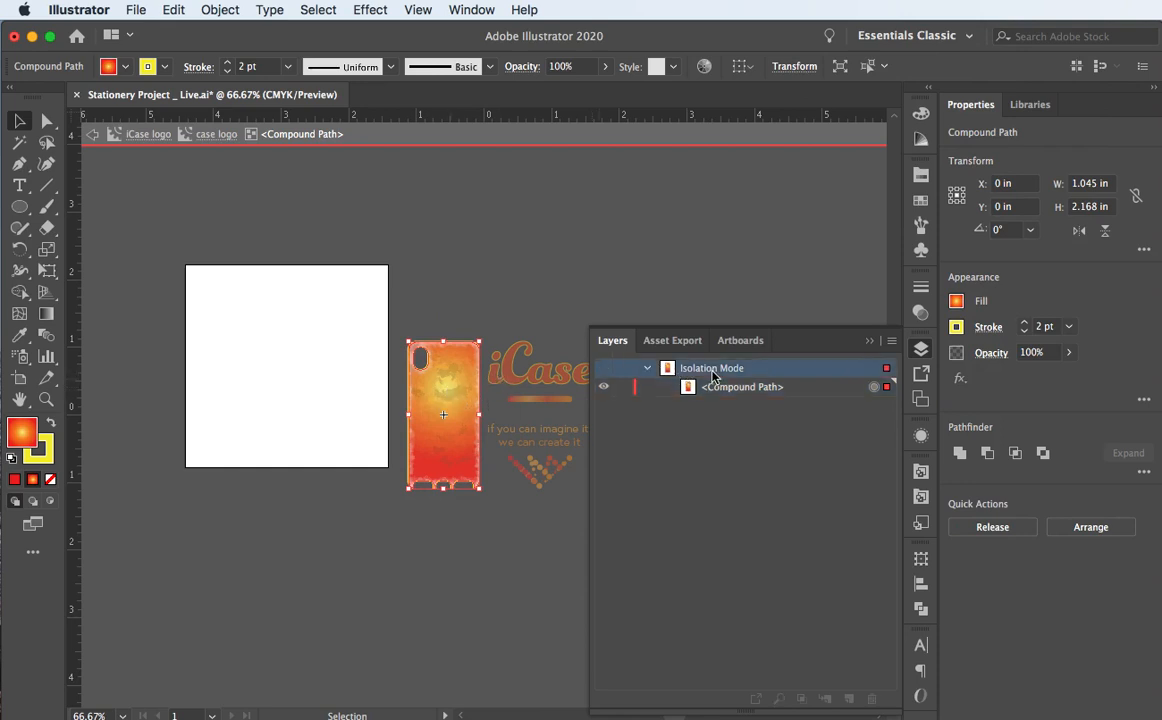
double_click(750, 387)
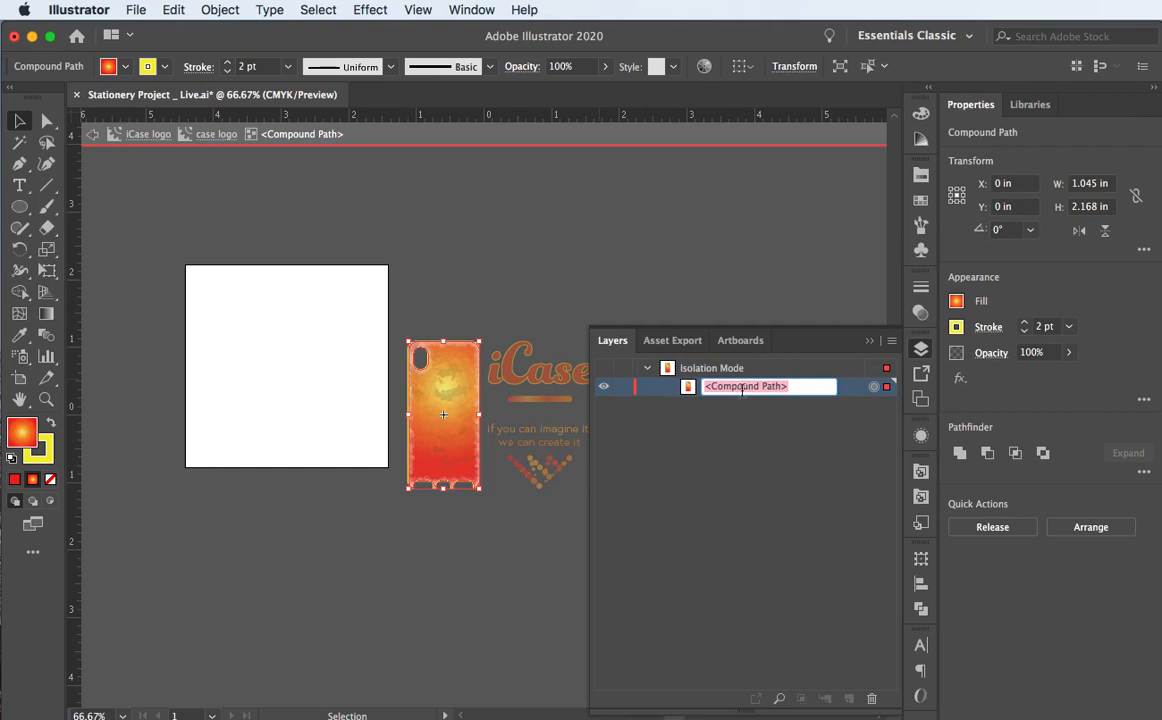
type("Phon")
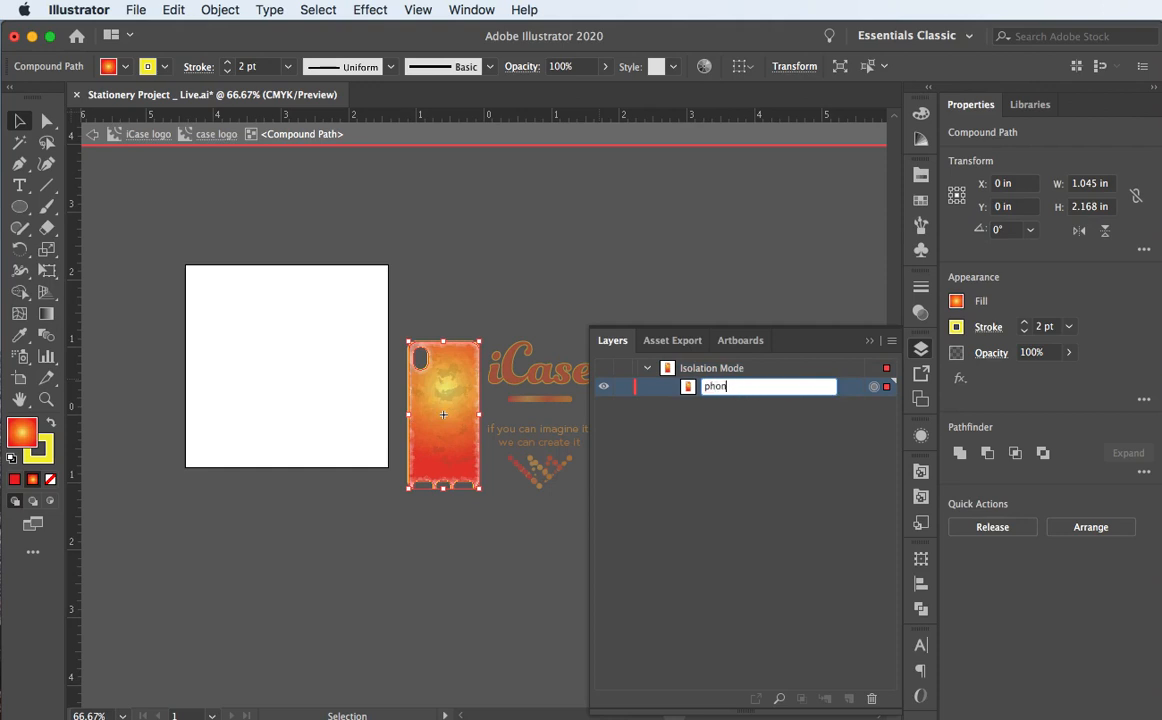
type("e case")
key("Return")
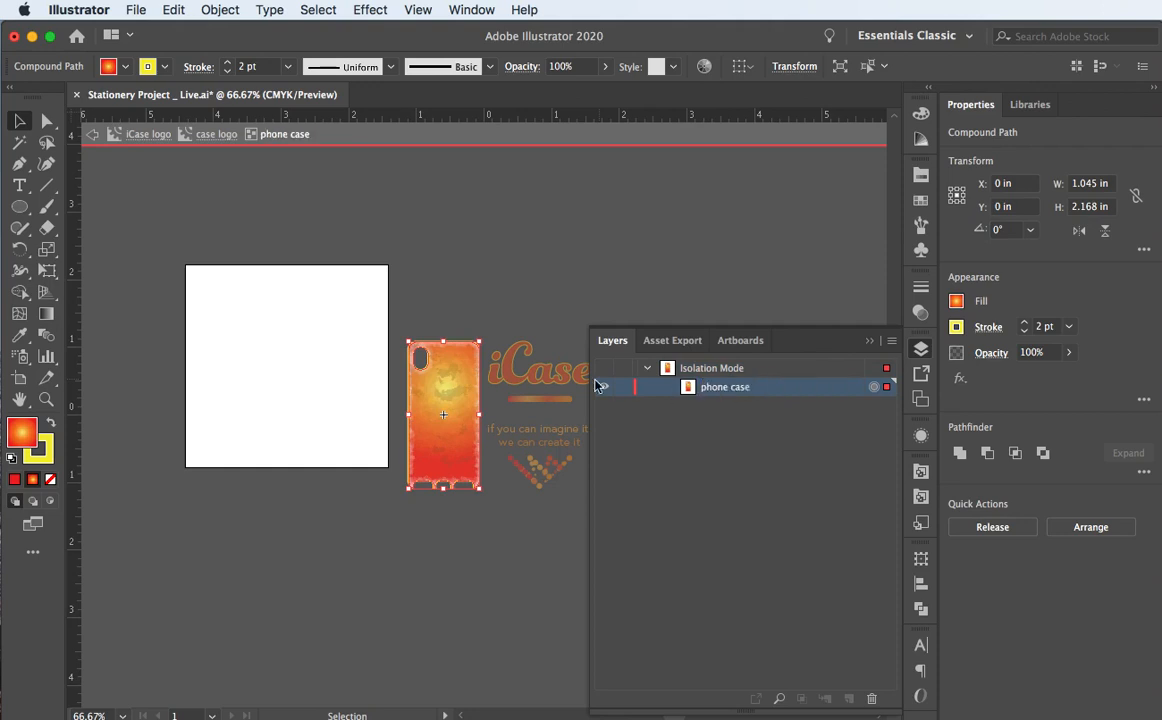
left_click(529, 372)
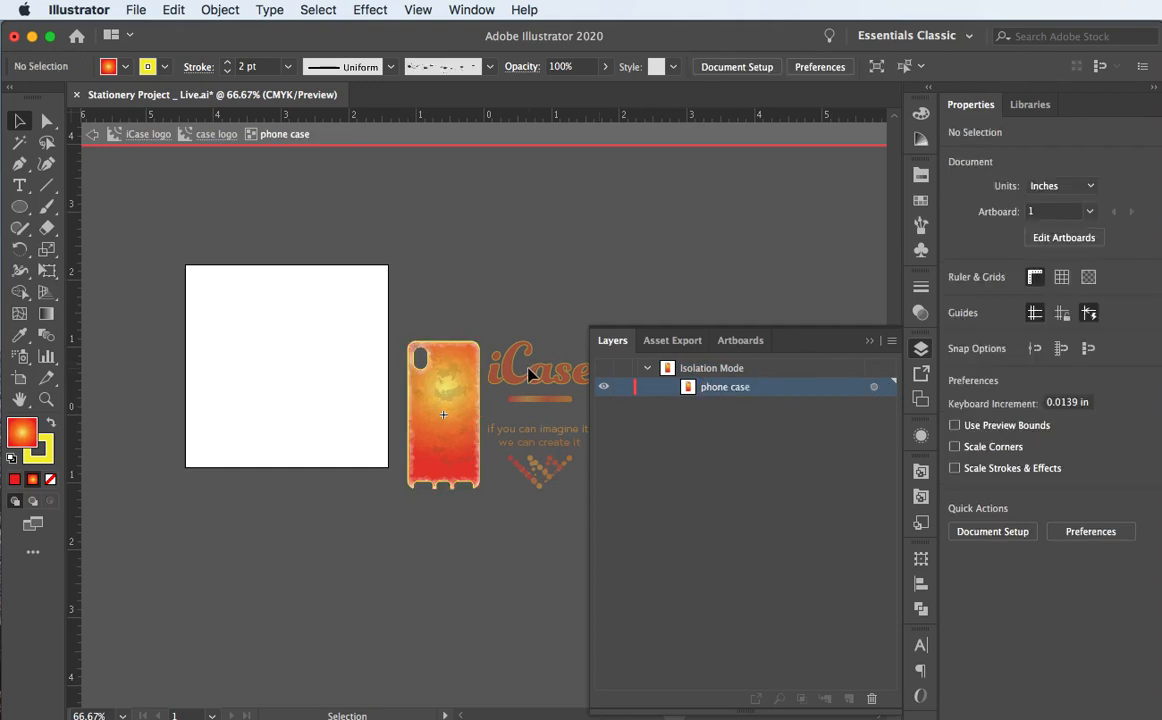
Step: Leave Isolation Mode and re-enter symbol editing on the iCase logo instance
left_click(203, 133)
left_click(322, 330)
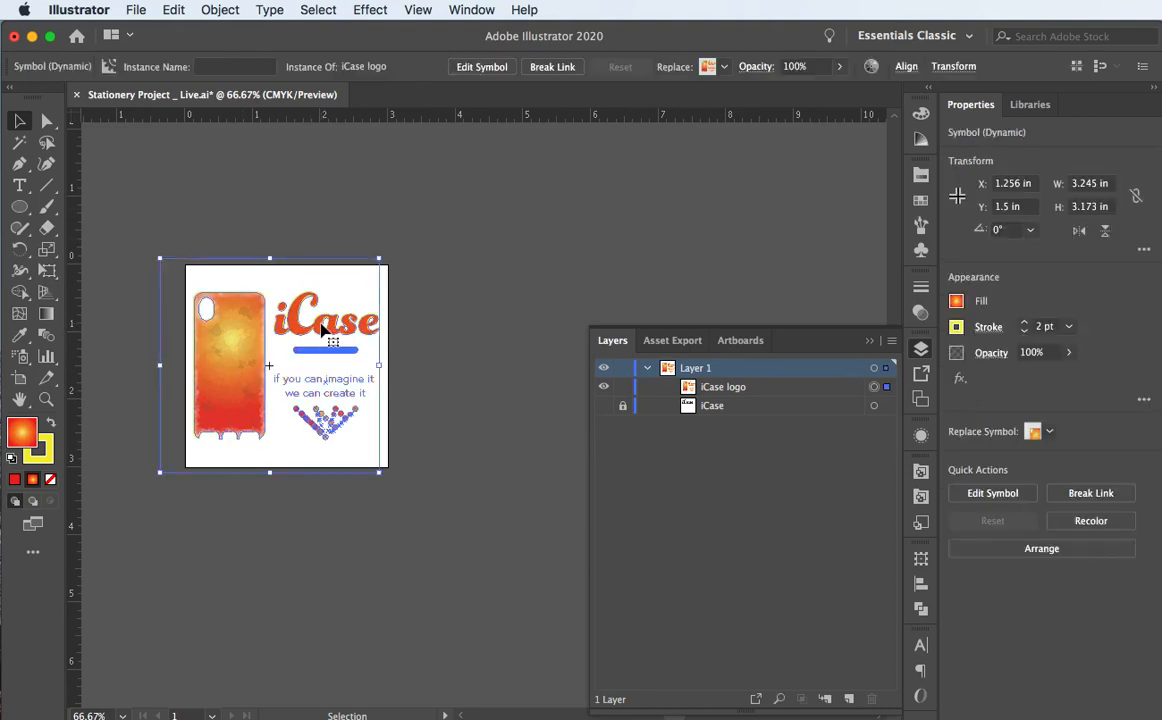
double_click(322, 330)
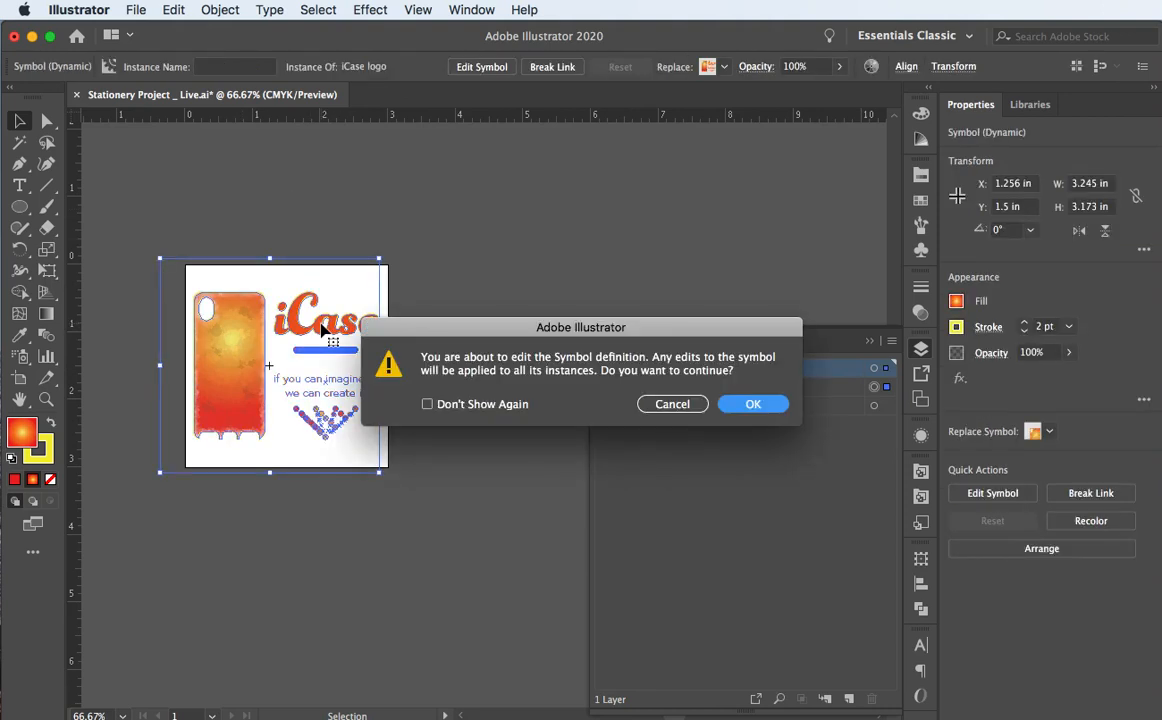
left_click(741, 404)
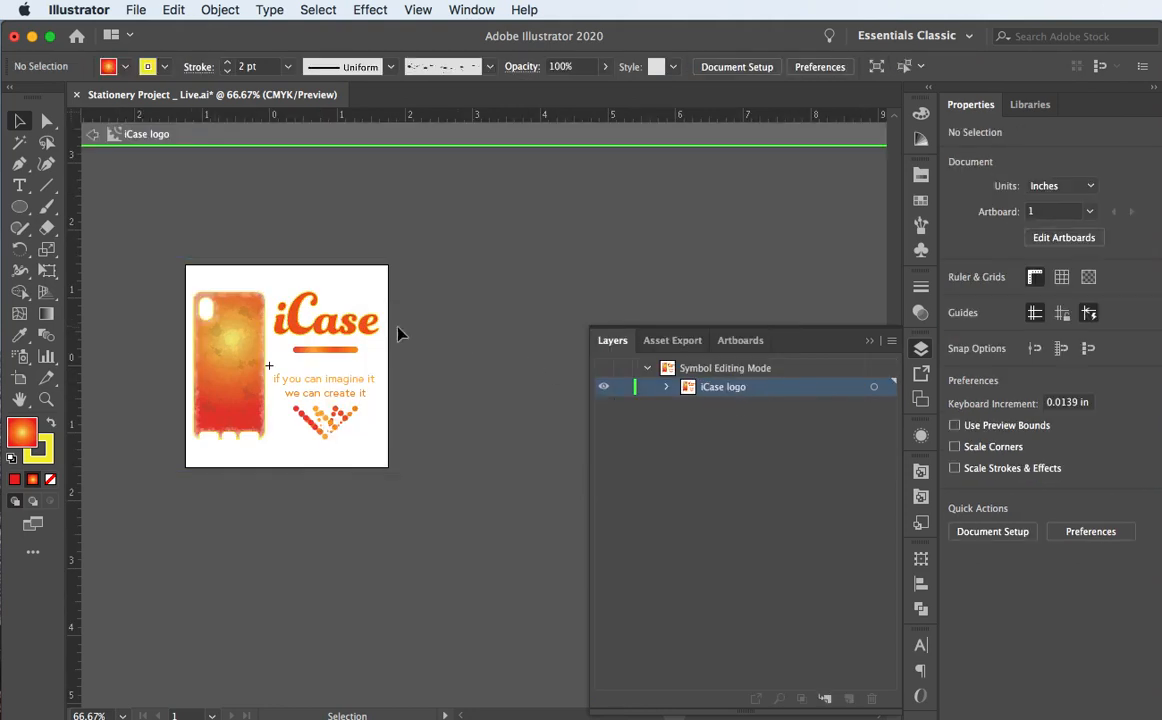
Step: Inspect the iCase logo's five parts in the Layers panel, then exit symbol editing mode
left_click(355, 330)
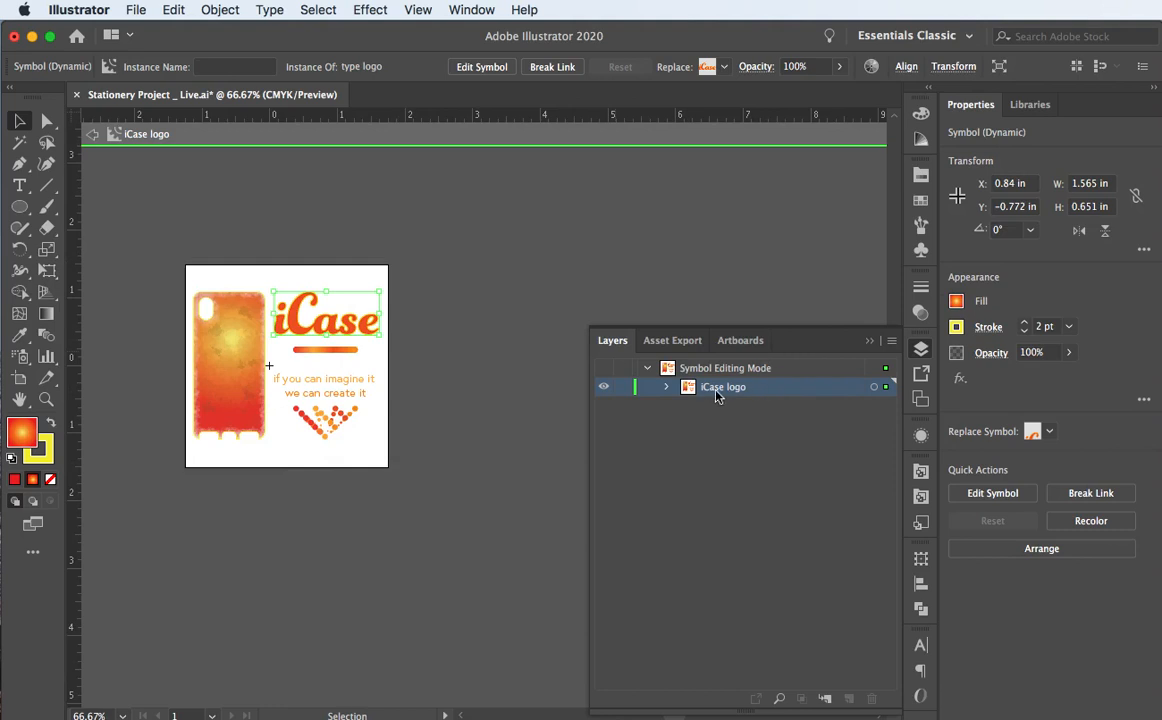
left_click(666, 387)
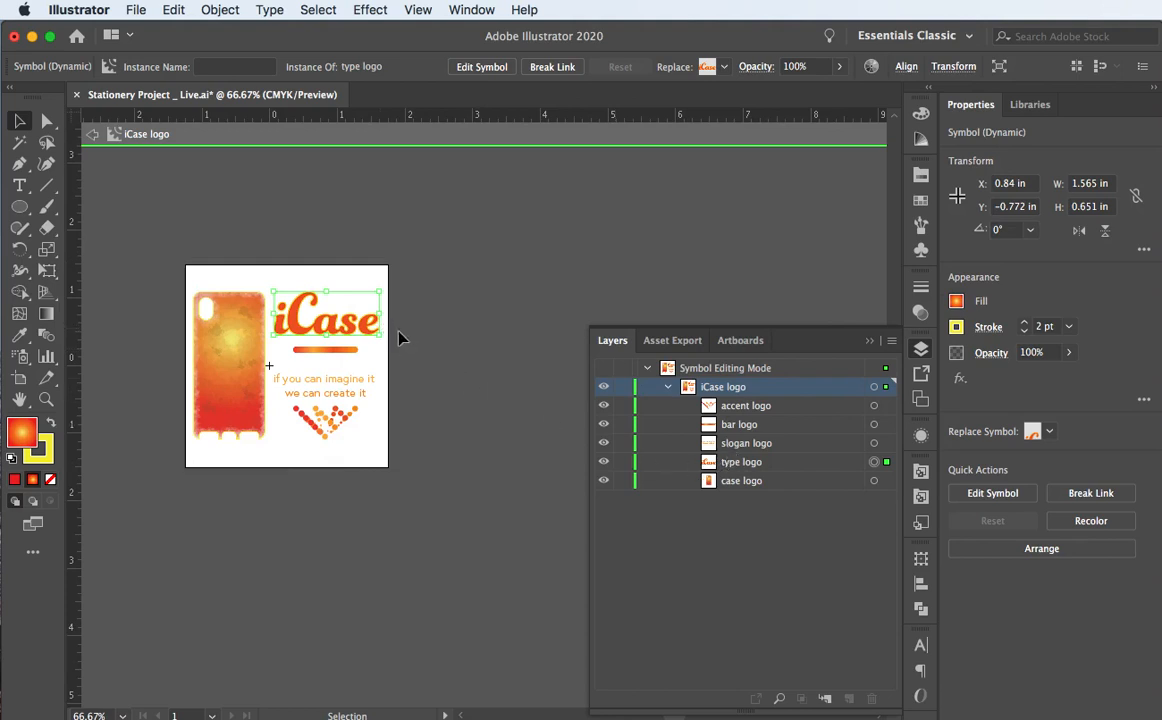
left_click(328, 356)
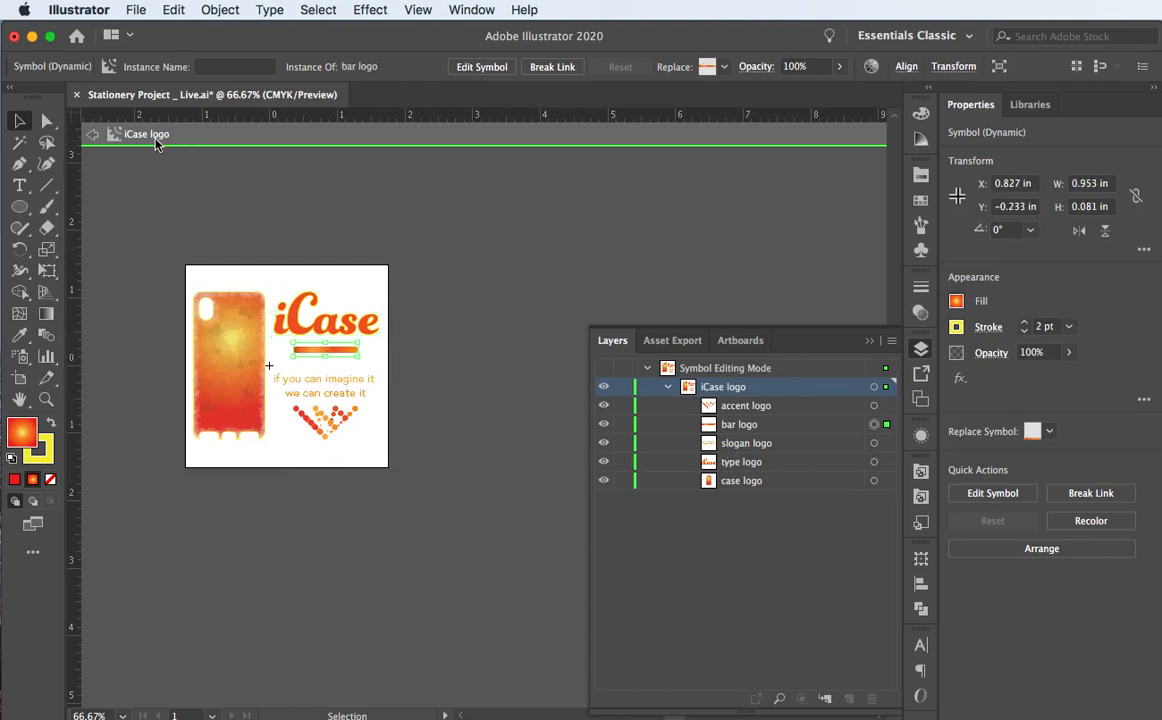
left_click(93, 136)
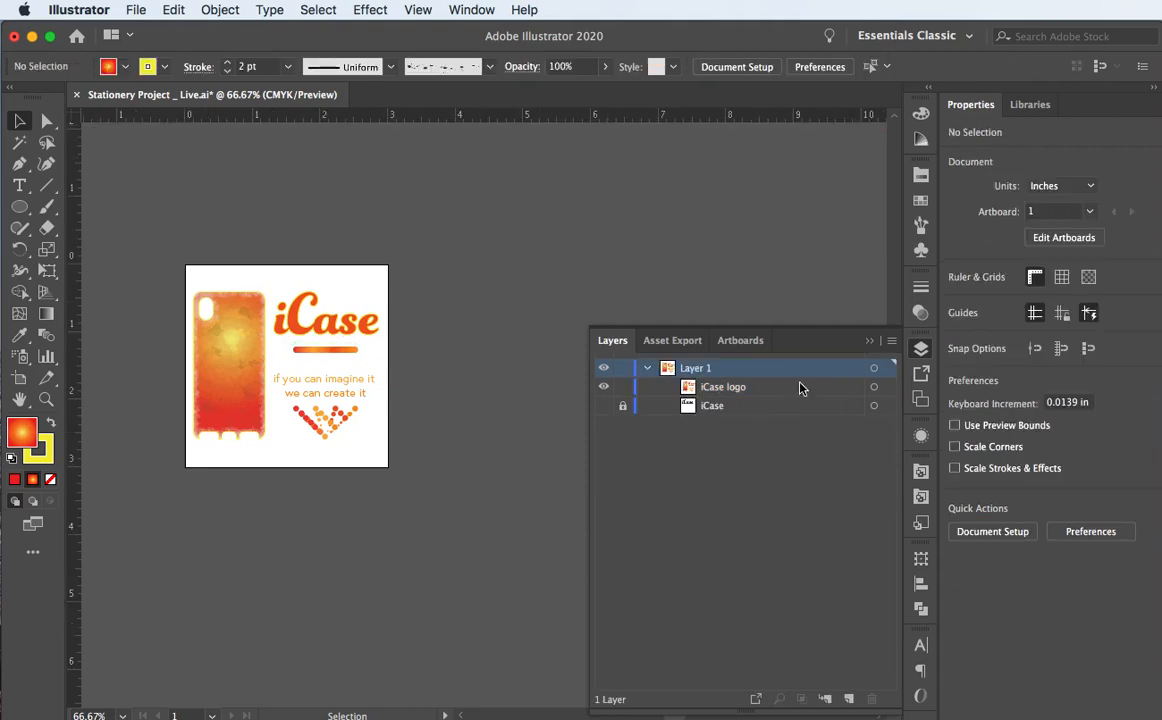
Step: Break the artboard iCase logo's link to its symbol, including the nested symbol pieces
left_click(921, 249)
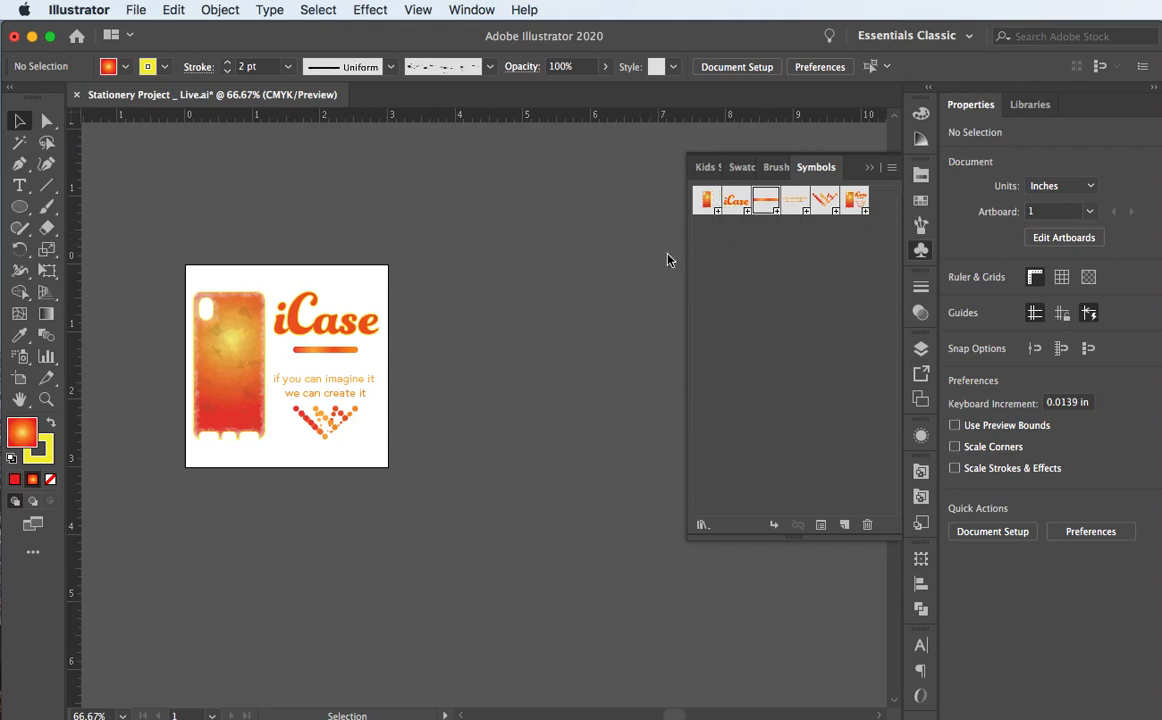
left_click(252, 331)
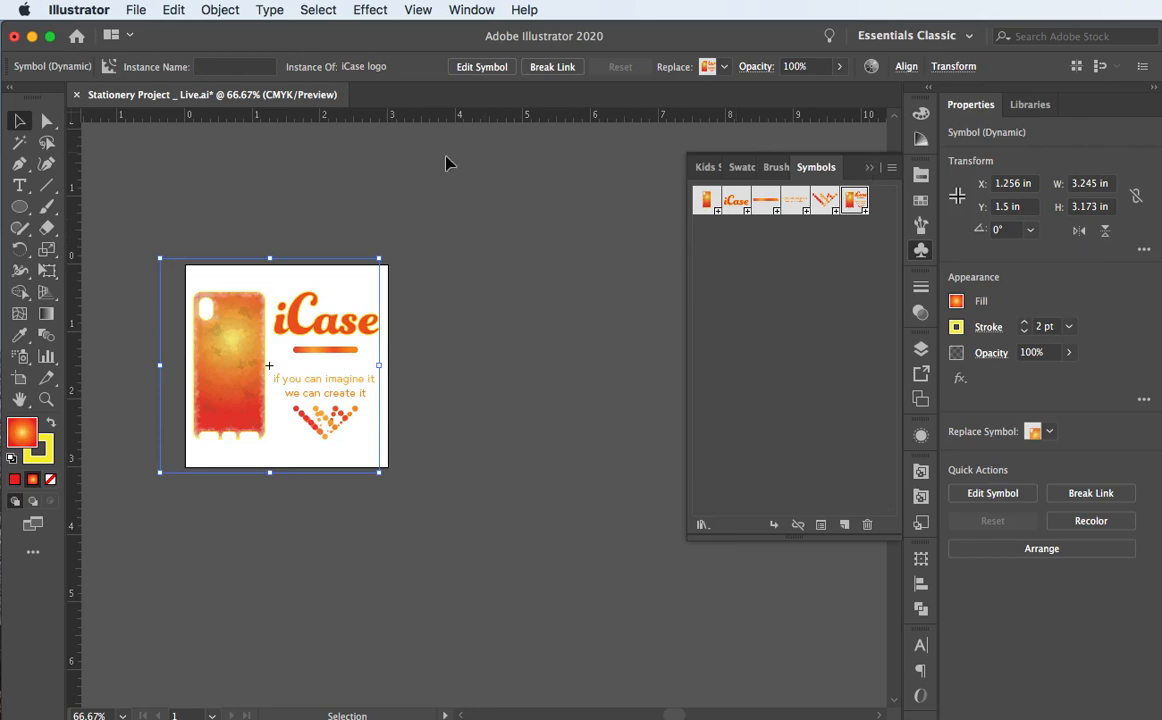
left_click(868, 168)
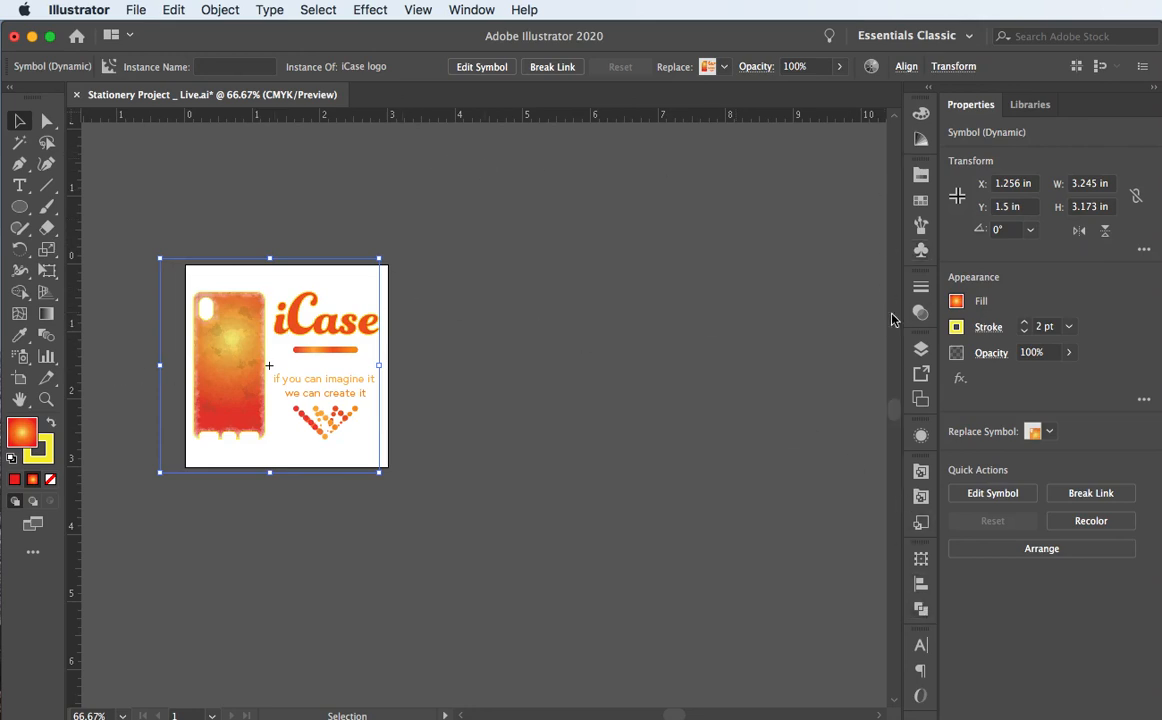
left_click(921, 250)
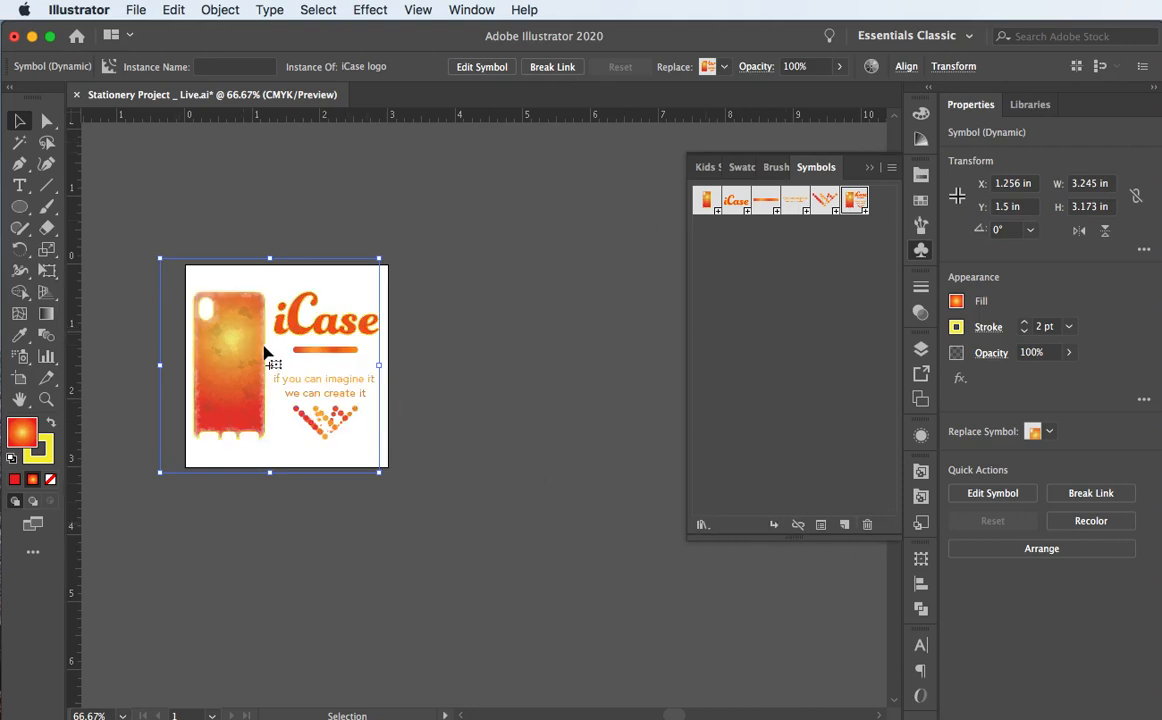
left_click(797, 525)
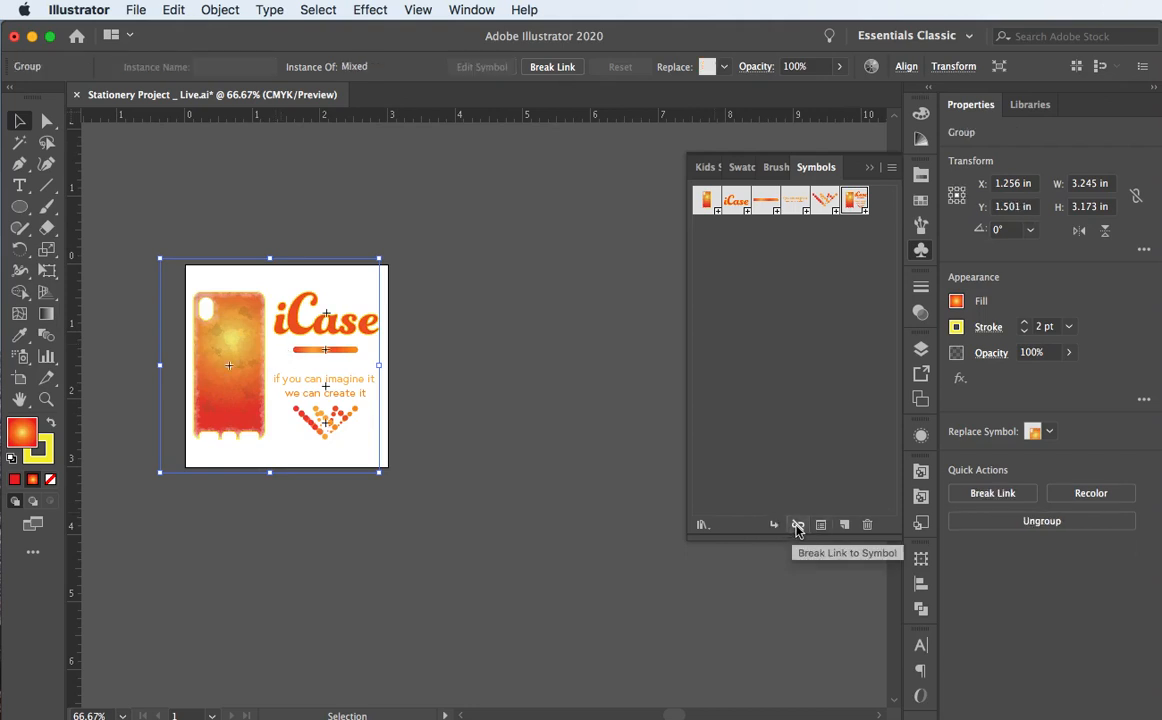
left_click(797, 525)
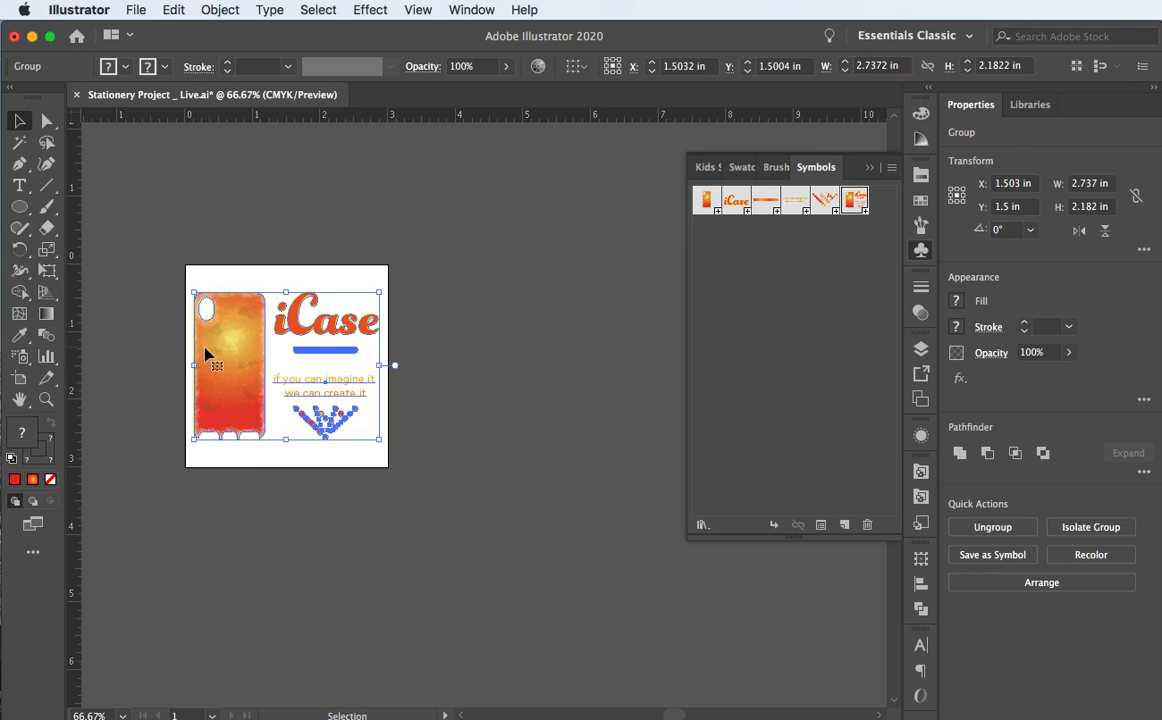
Step: In the Layers panel, expand the unlinked logo group and its nested group, then target the phone case sub-group
left_click(867, 168)
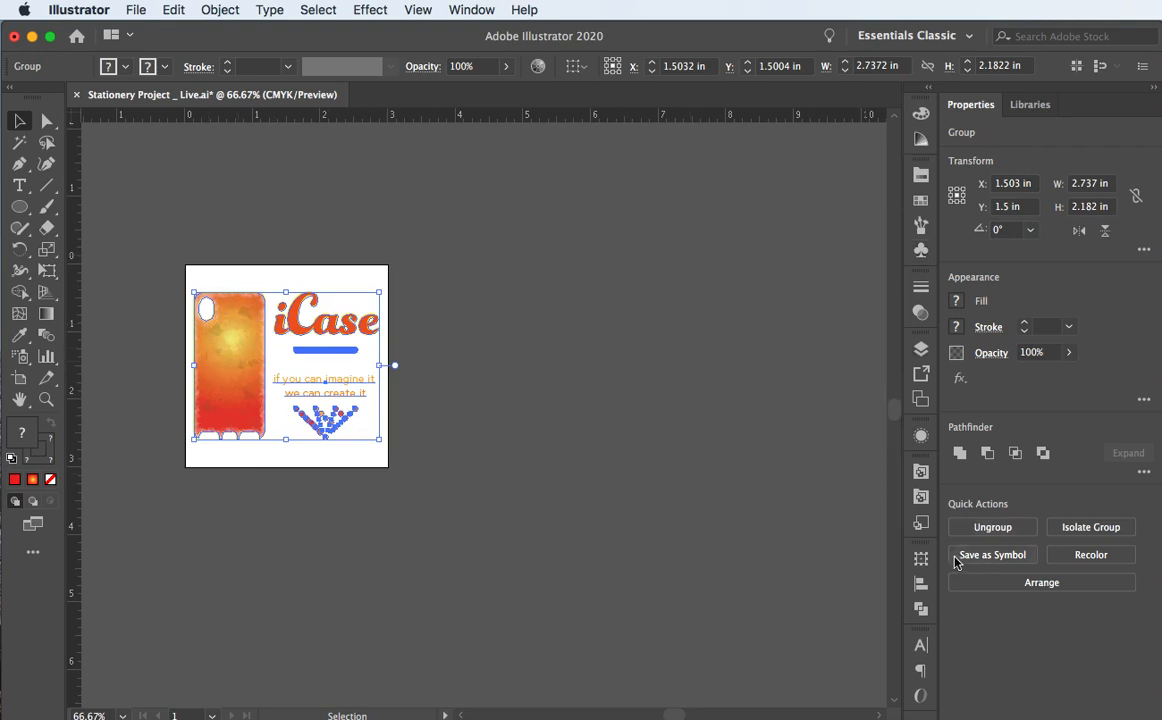
left_click(921, 350)
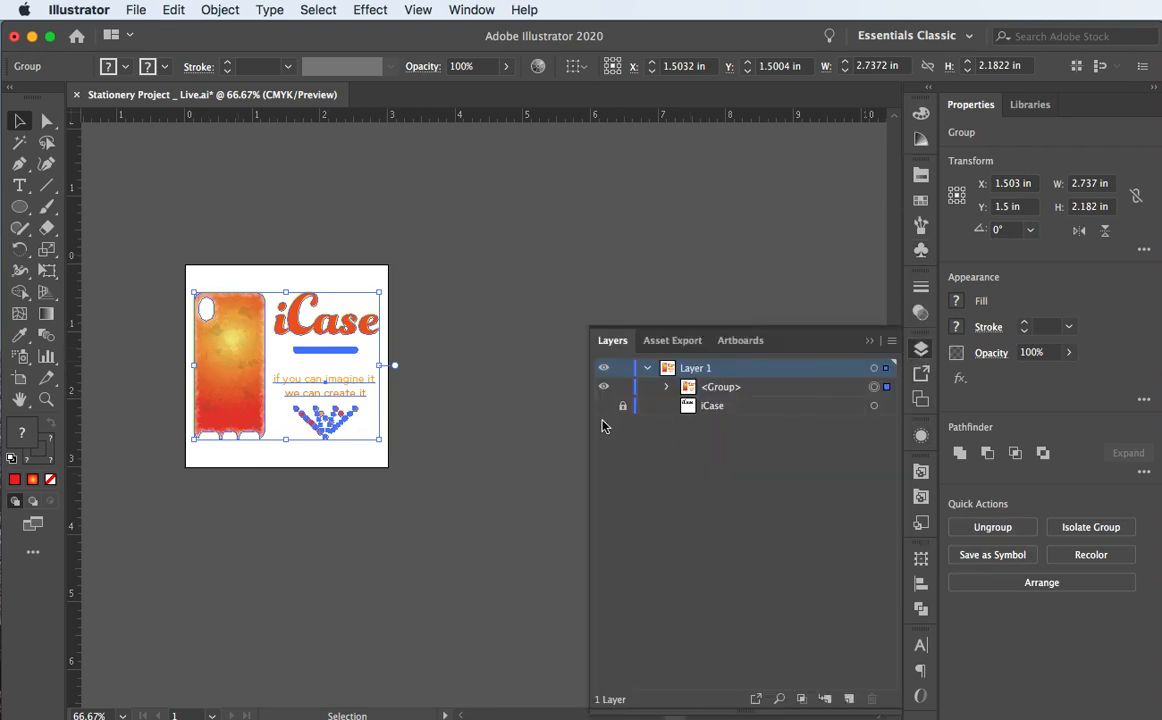
left_click(269, 251)
left_click(217, 357)
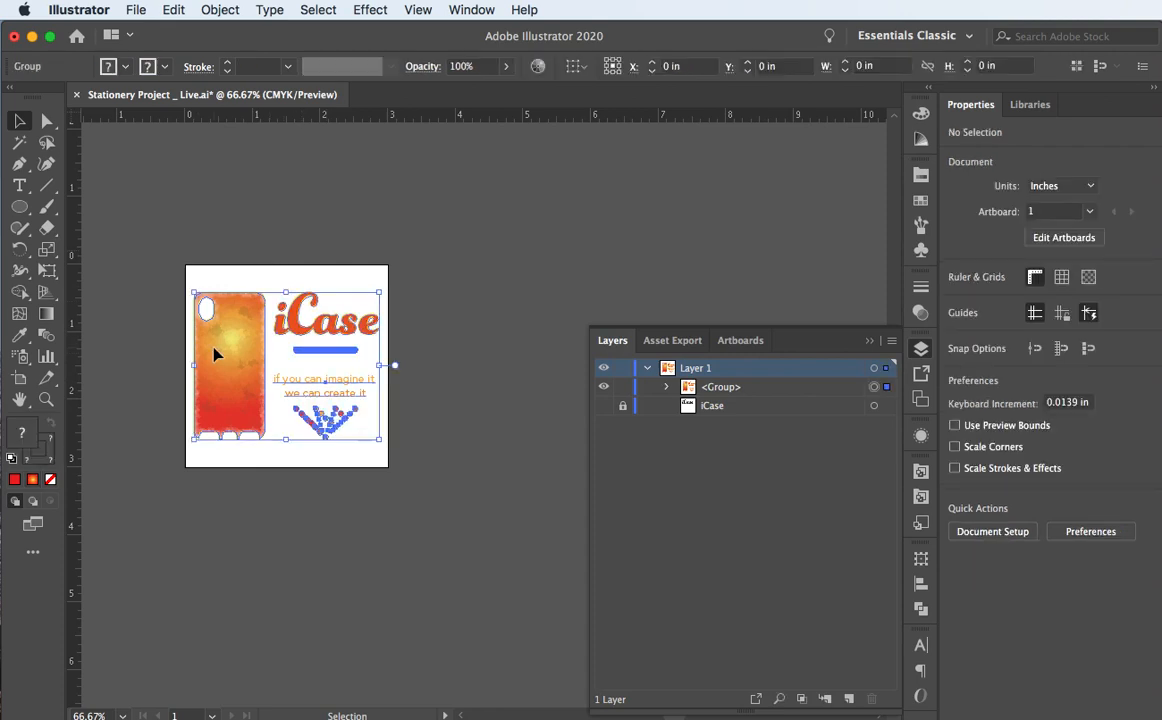
left_click(668, 387)
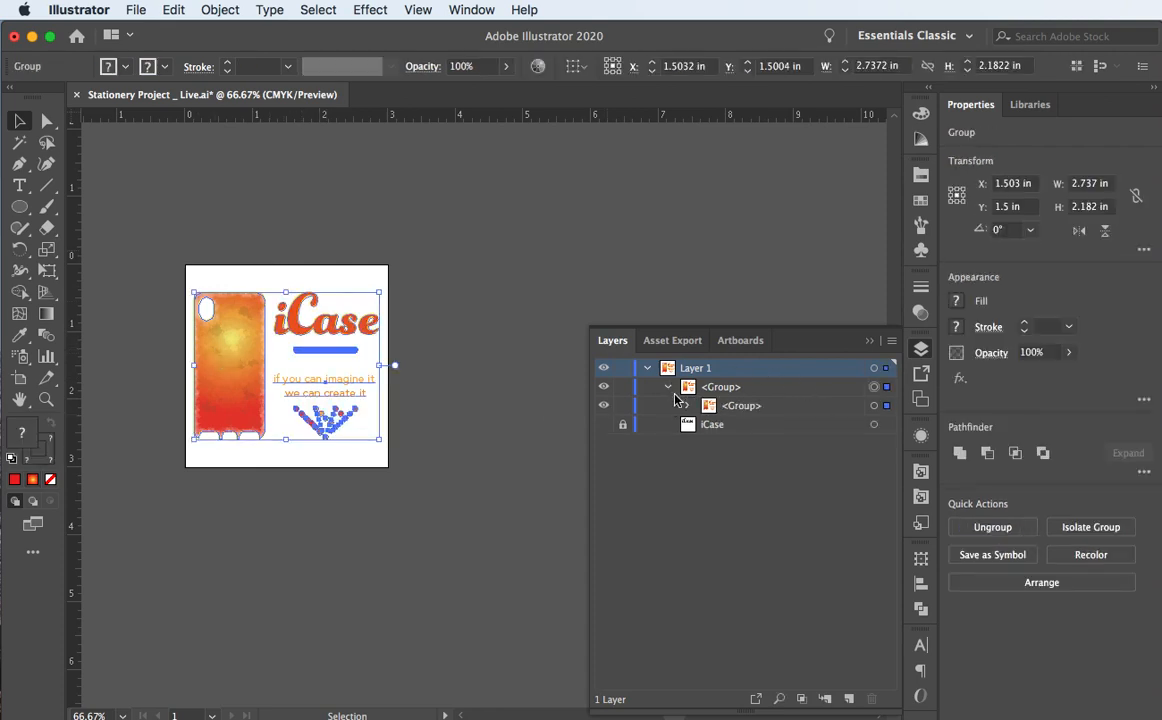
left_click(688, 406)
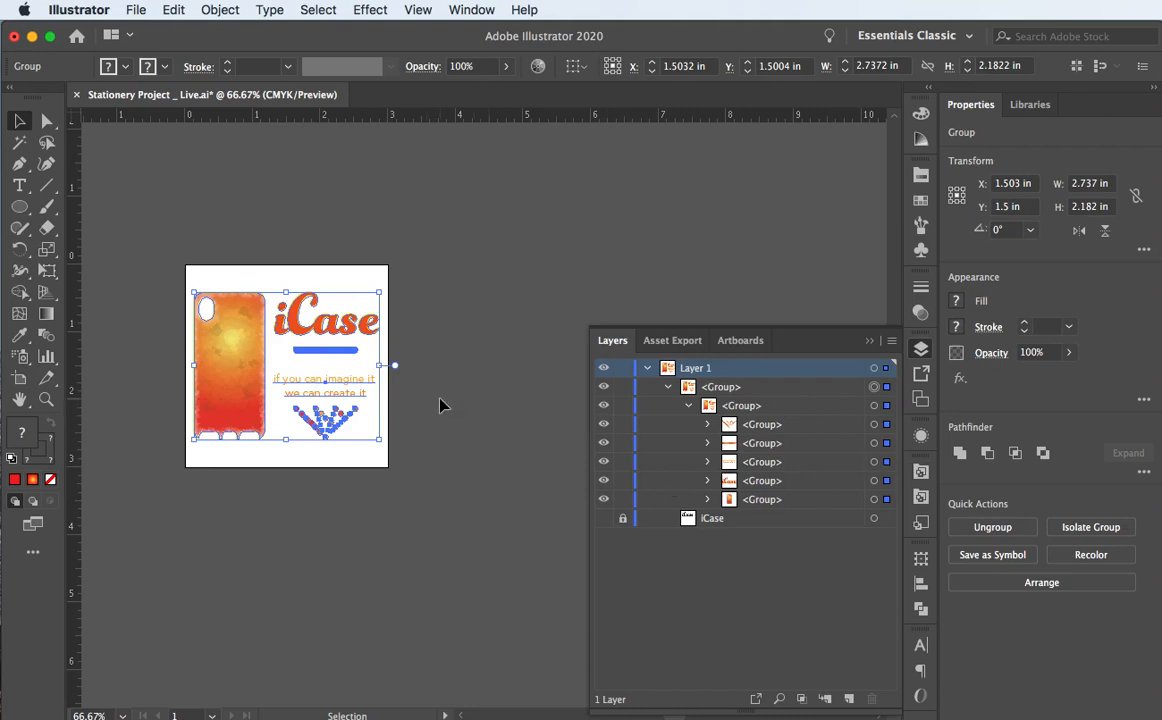
left_click(873, 500)
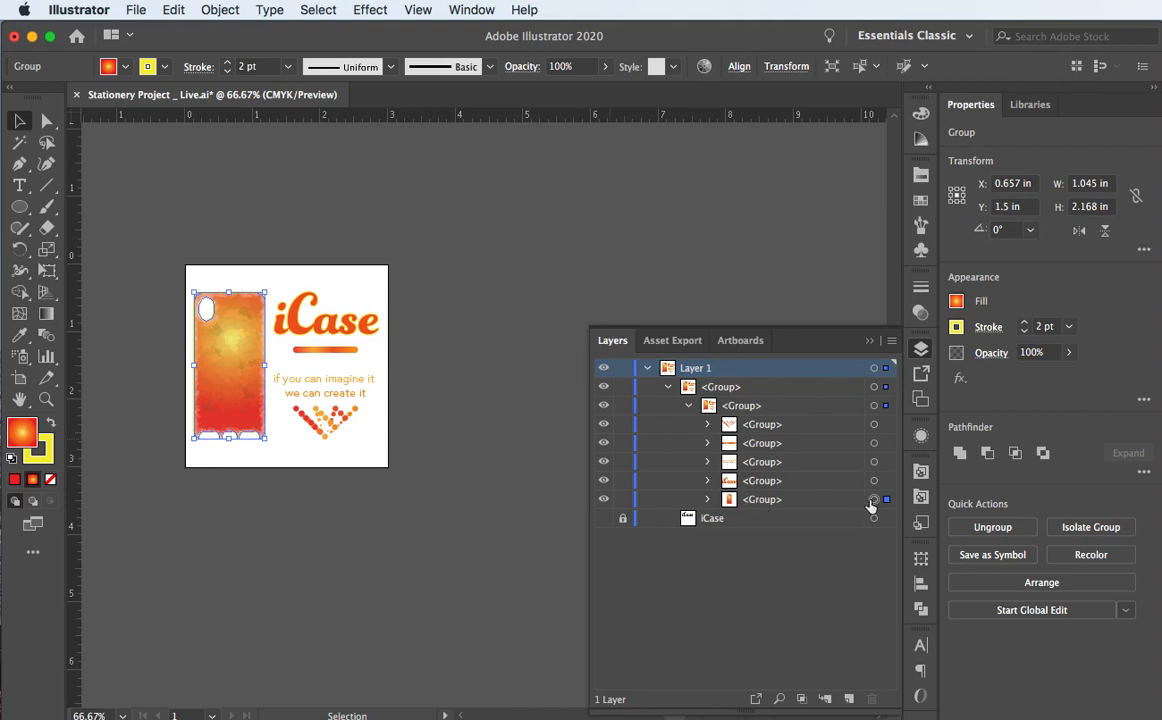
left_click(708, 500)
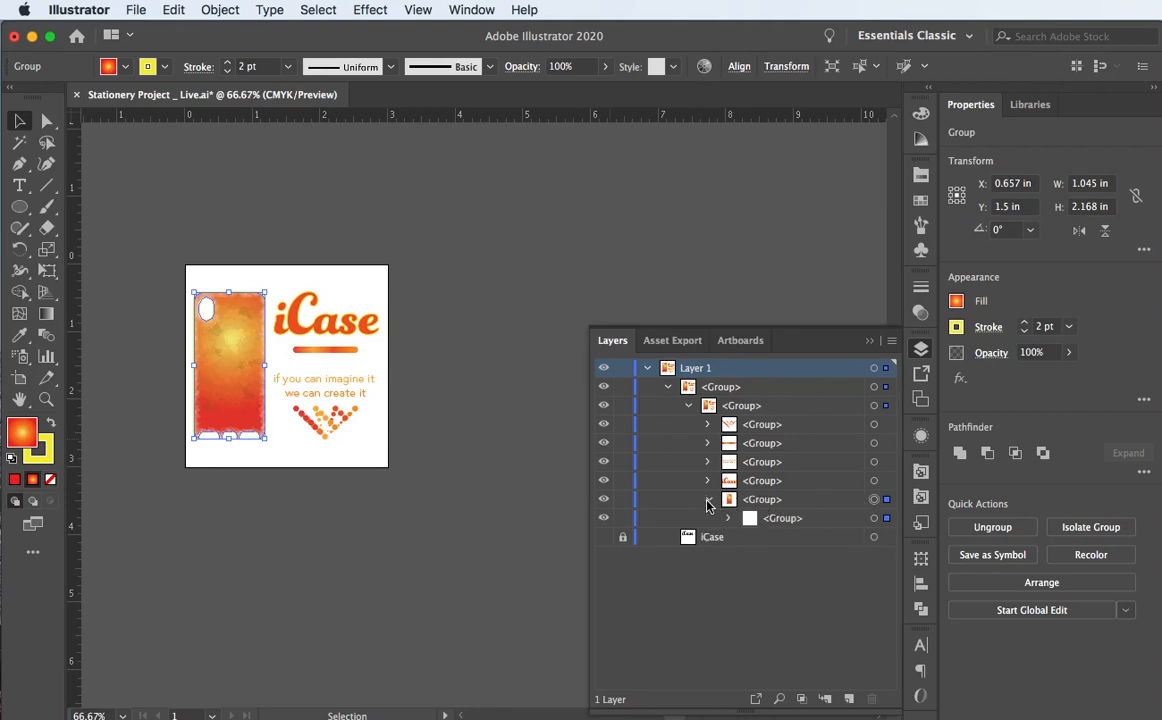
left_click(708, 500)
left_click(757, 500)
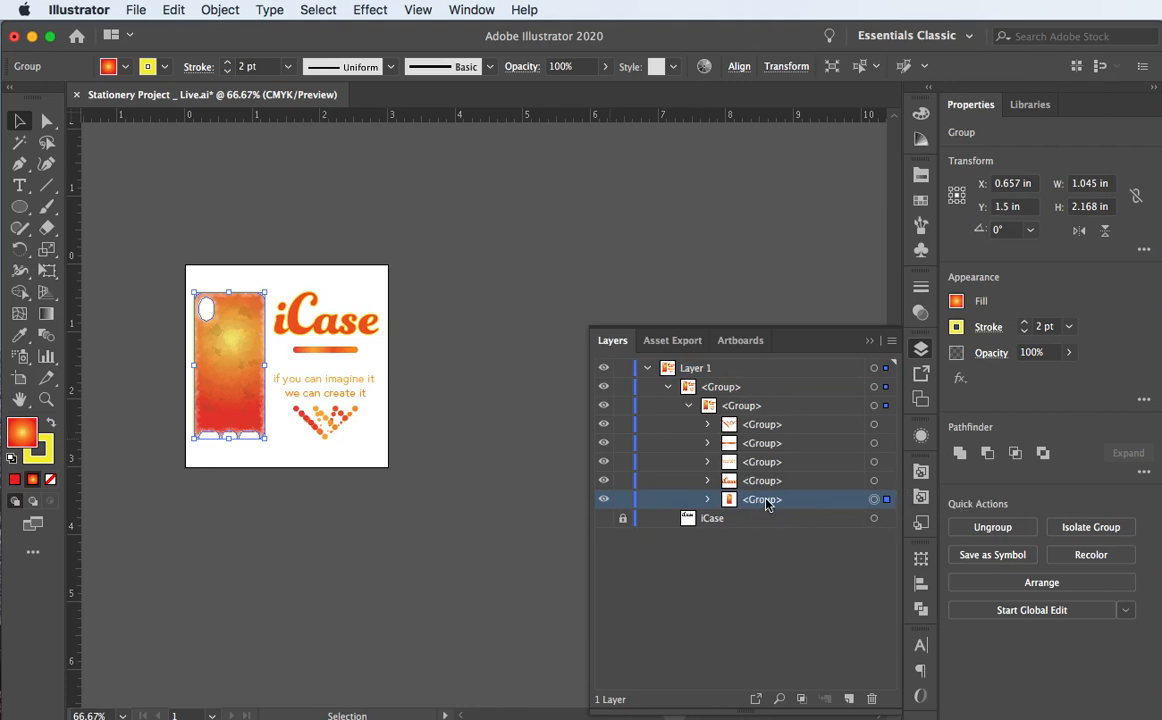
Step: Rename the bottom two sub-groups 'phone case' and 'iCase text'
double_click(767, 502)
type("phon")
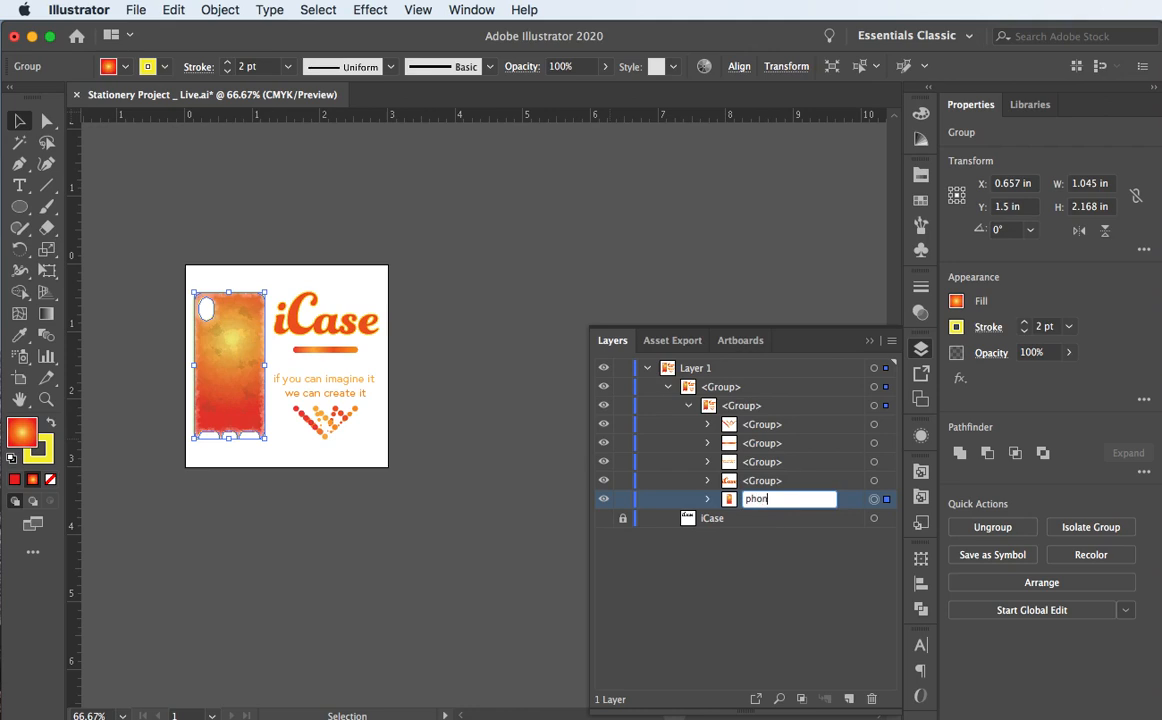
type("e case")
key("Return")
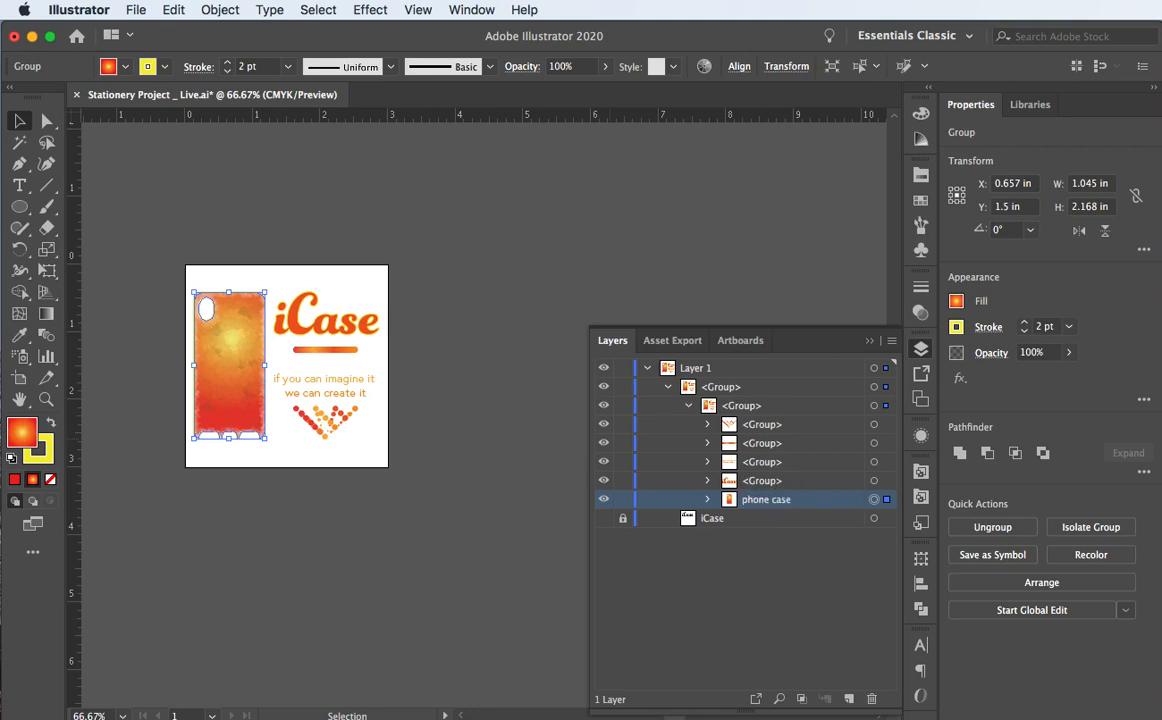
left_click(604, 482)
left_click(604, 482)
double_click(762, 481)
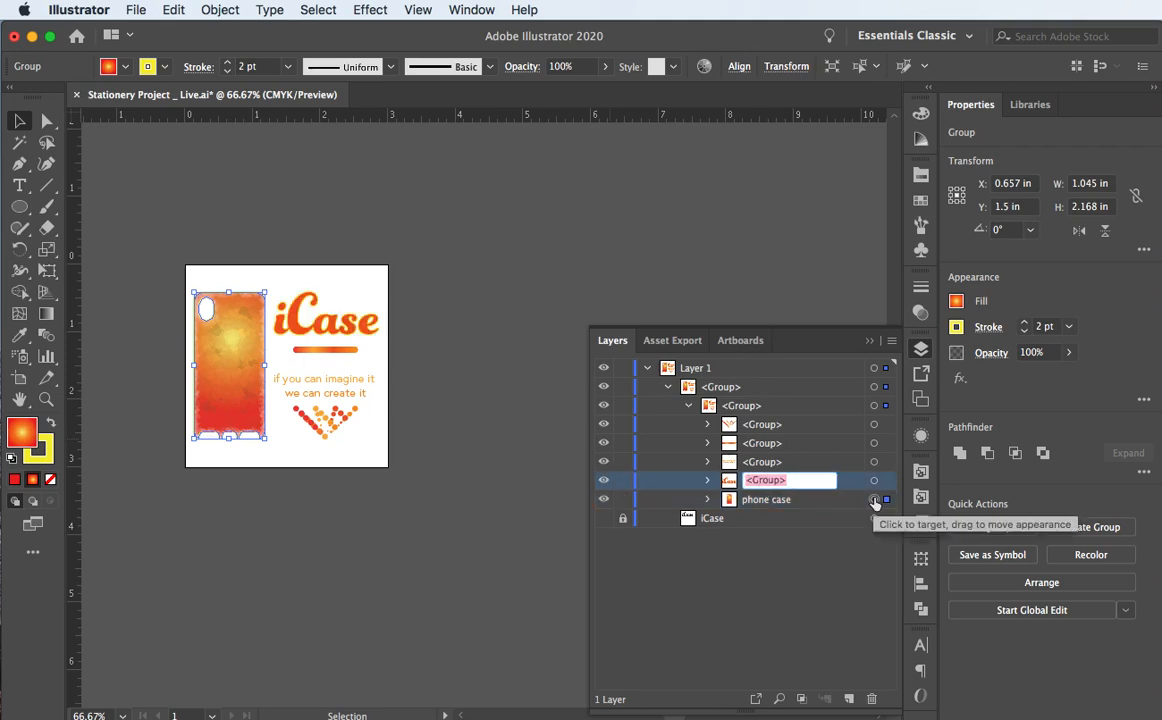
type("wo")
type("iCase")
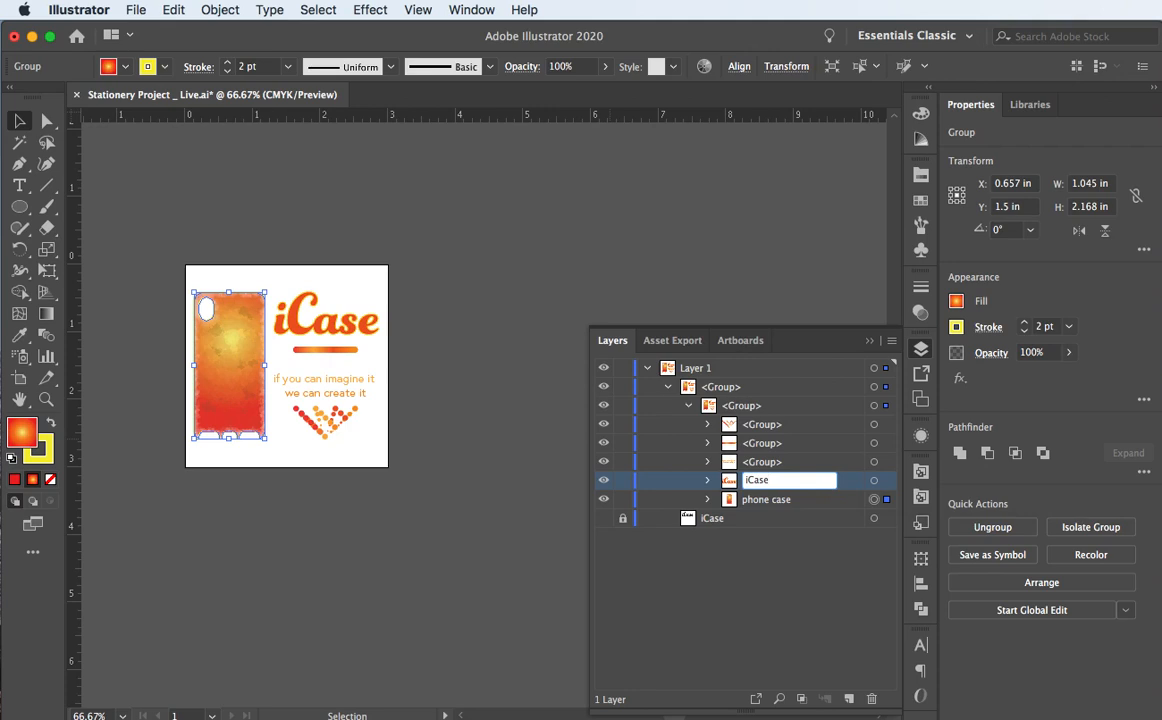
type(" text")
key("Return")
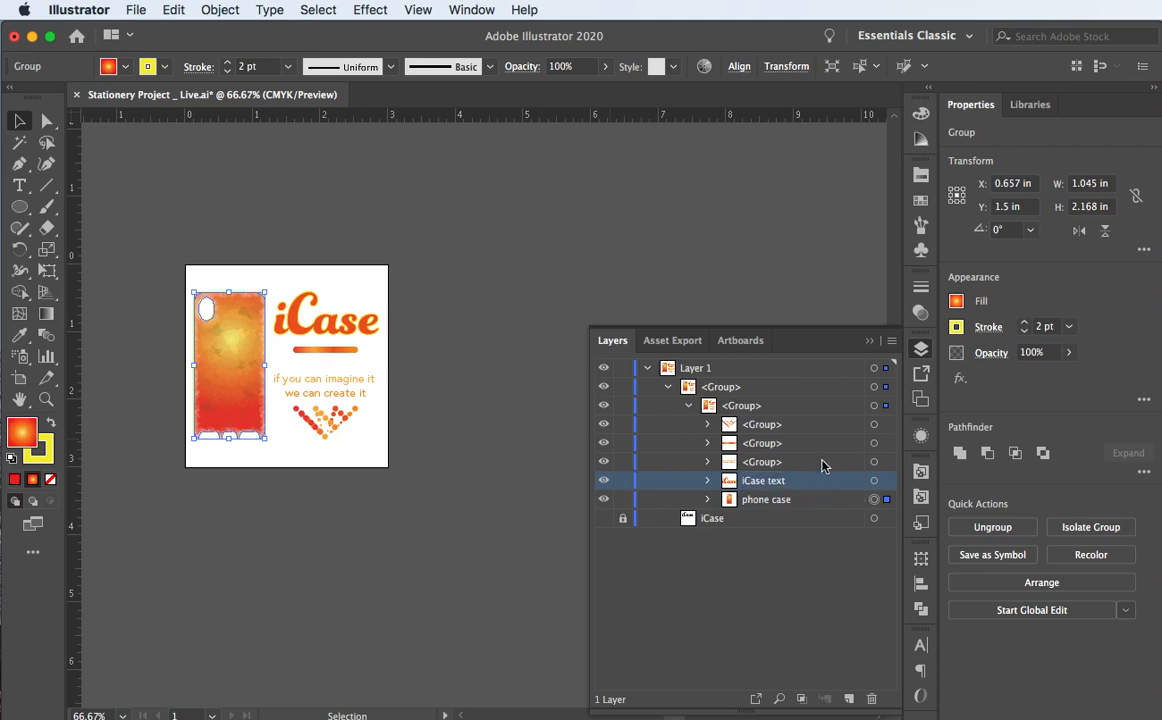
Step: Identify the third sub-group and rename it 'iCase slogan'
left_click(603, 462)
left_click(603, 462)
left_click(770, 465)
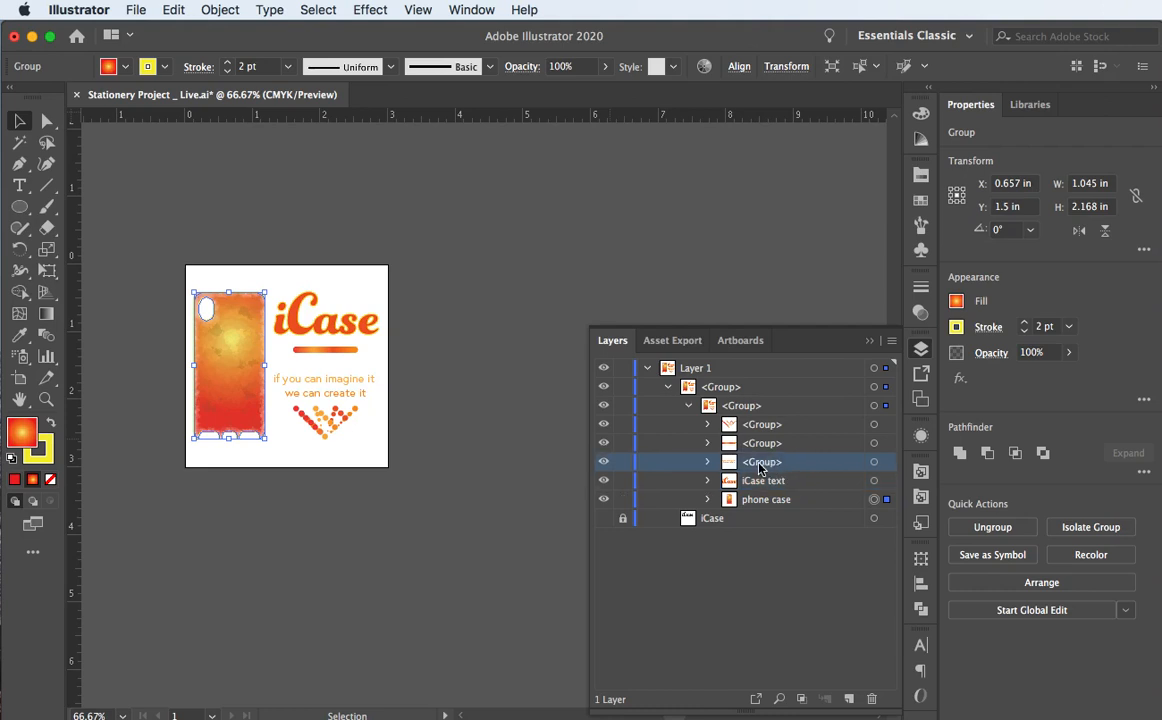
double_click(762, 463)
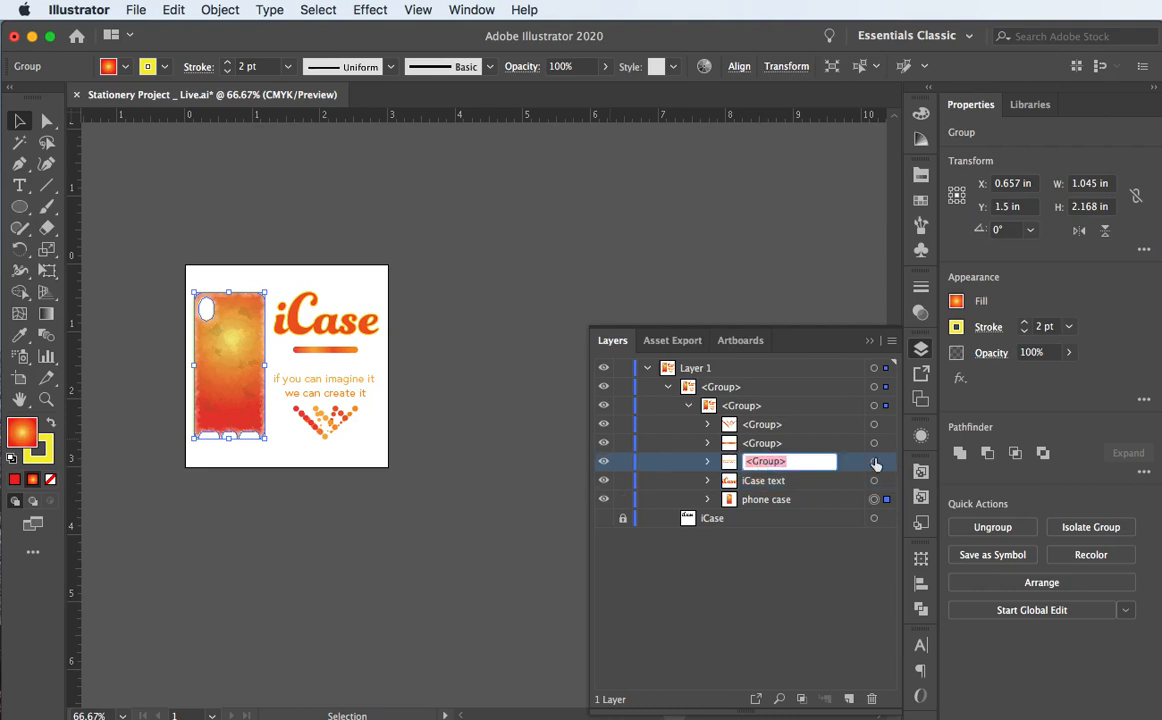
type("iC")
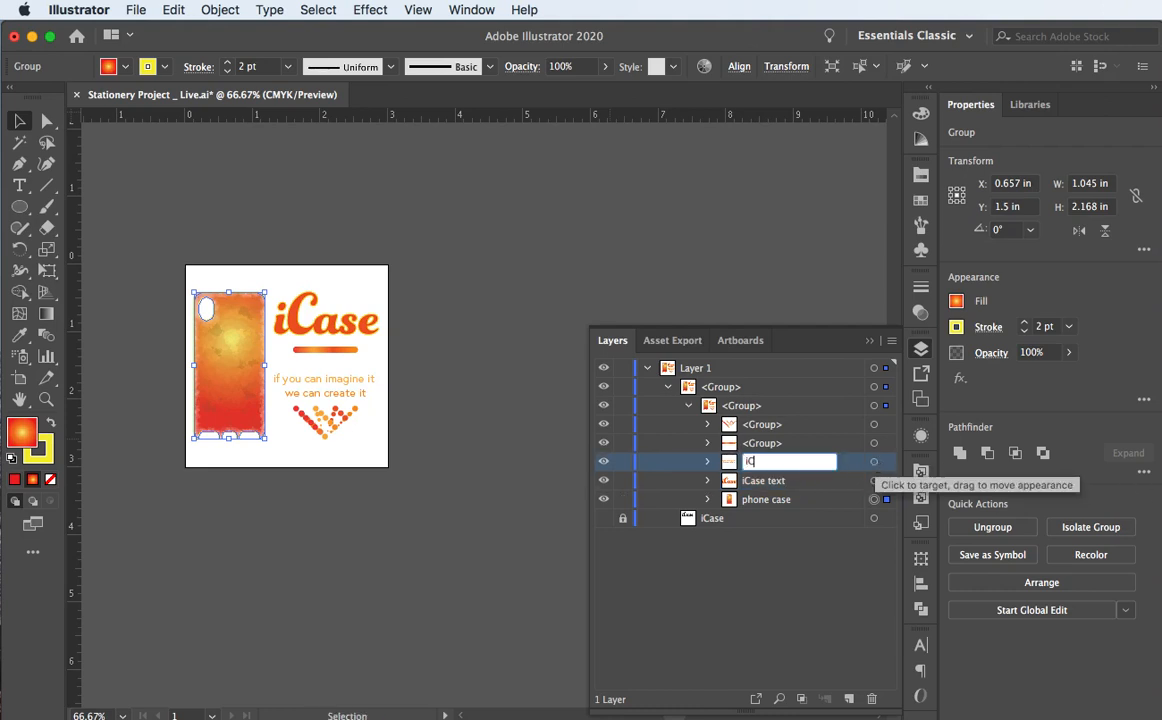
type("ase slogam")
key("BackSpace")
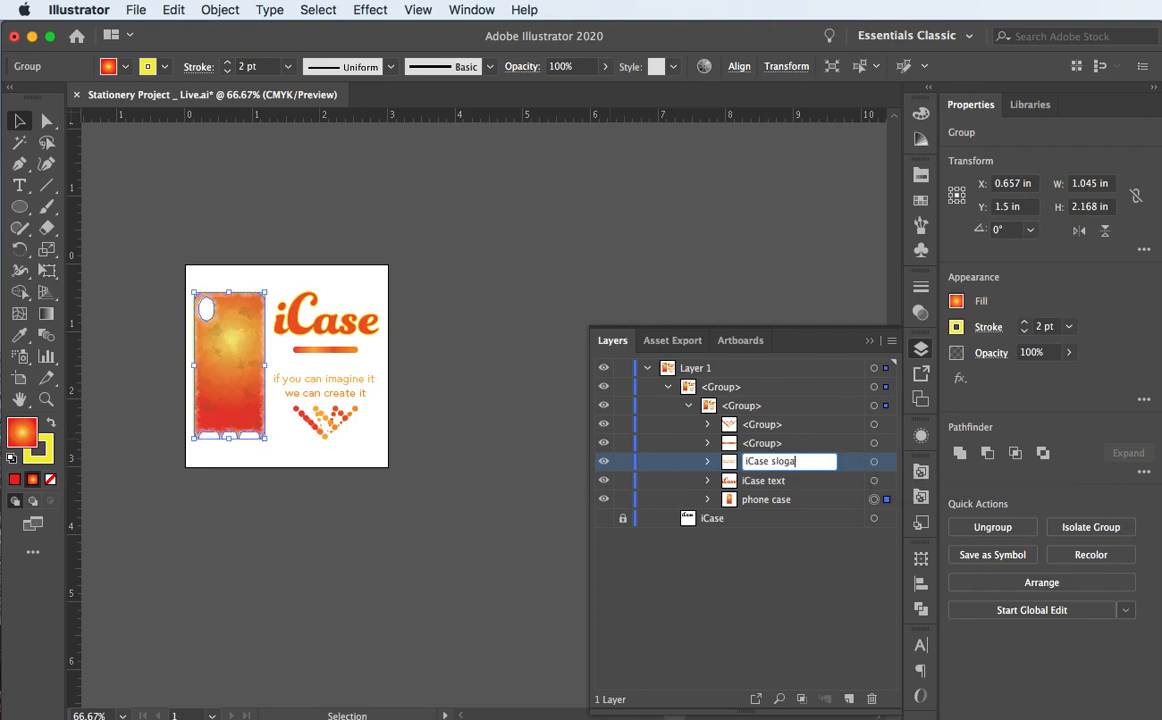
key("Return")
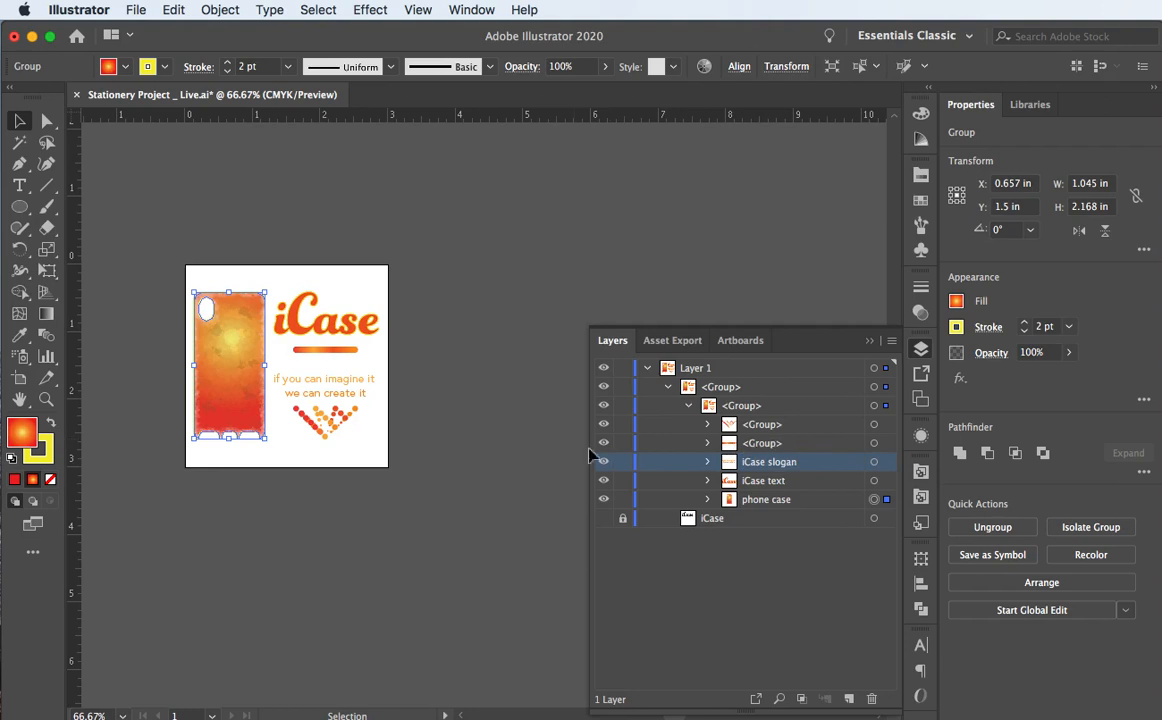
Step: Rename the inner bar group 'bar logo' and the dotted accent group 'accent logo'
left_click(756, 446)
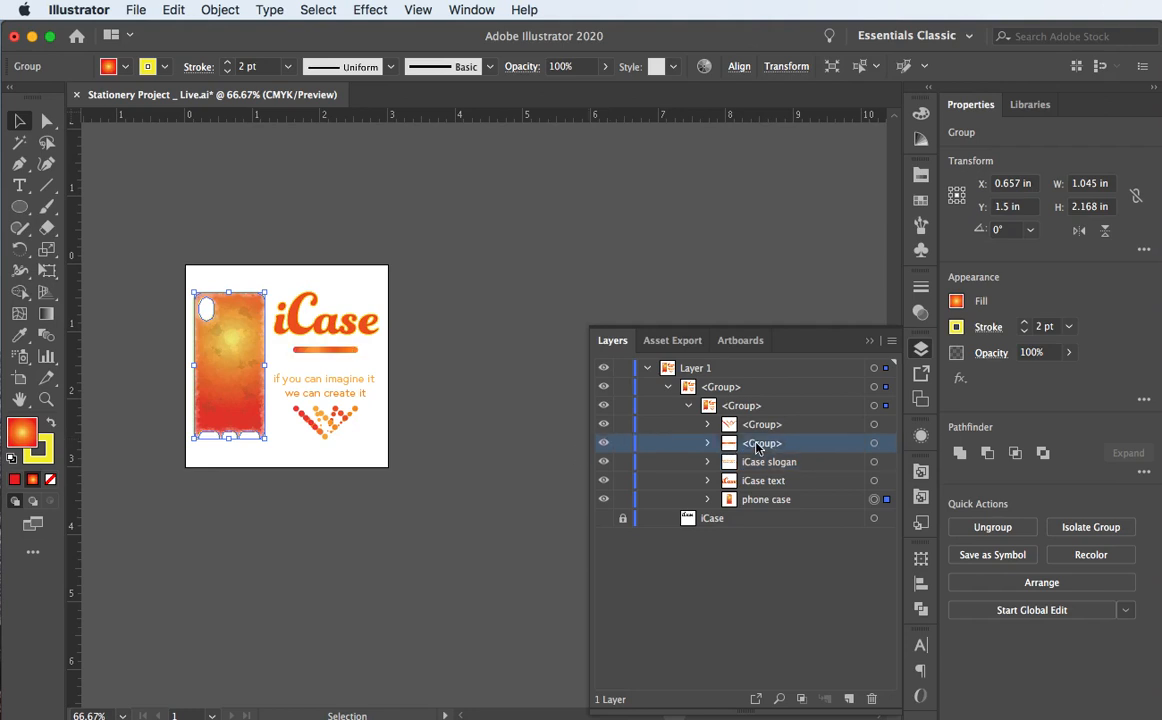
double_click(757, 446)
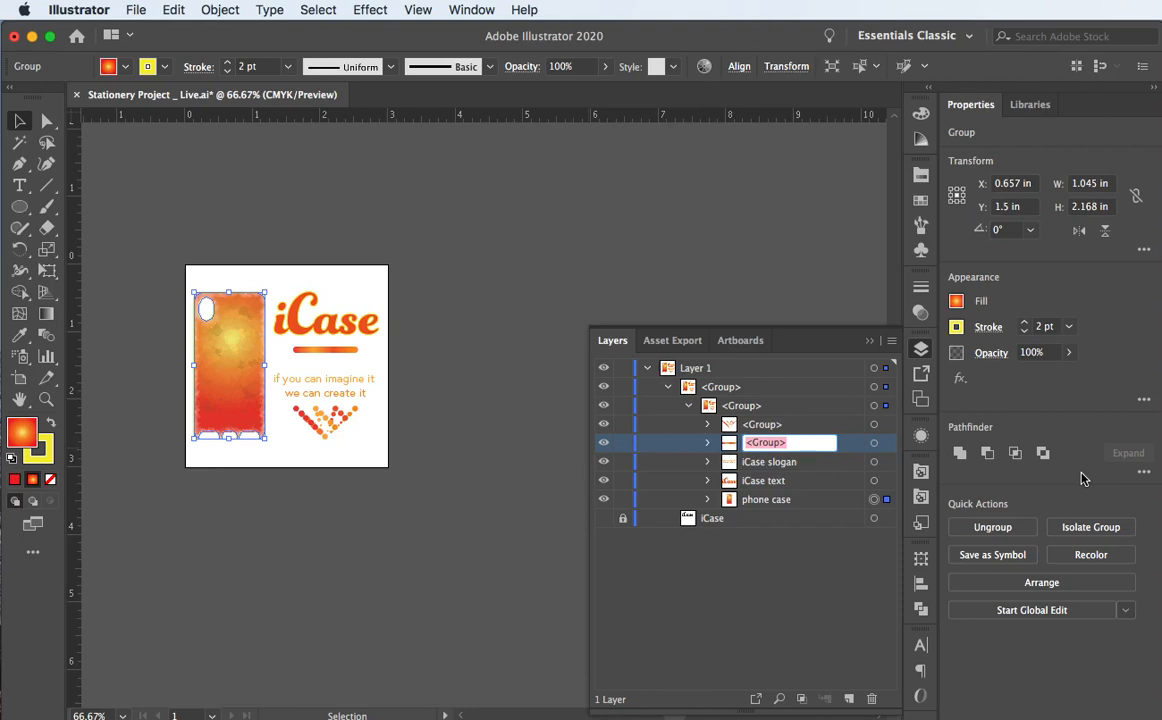
type("bar logo")
left_click(752, 429)
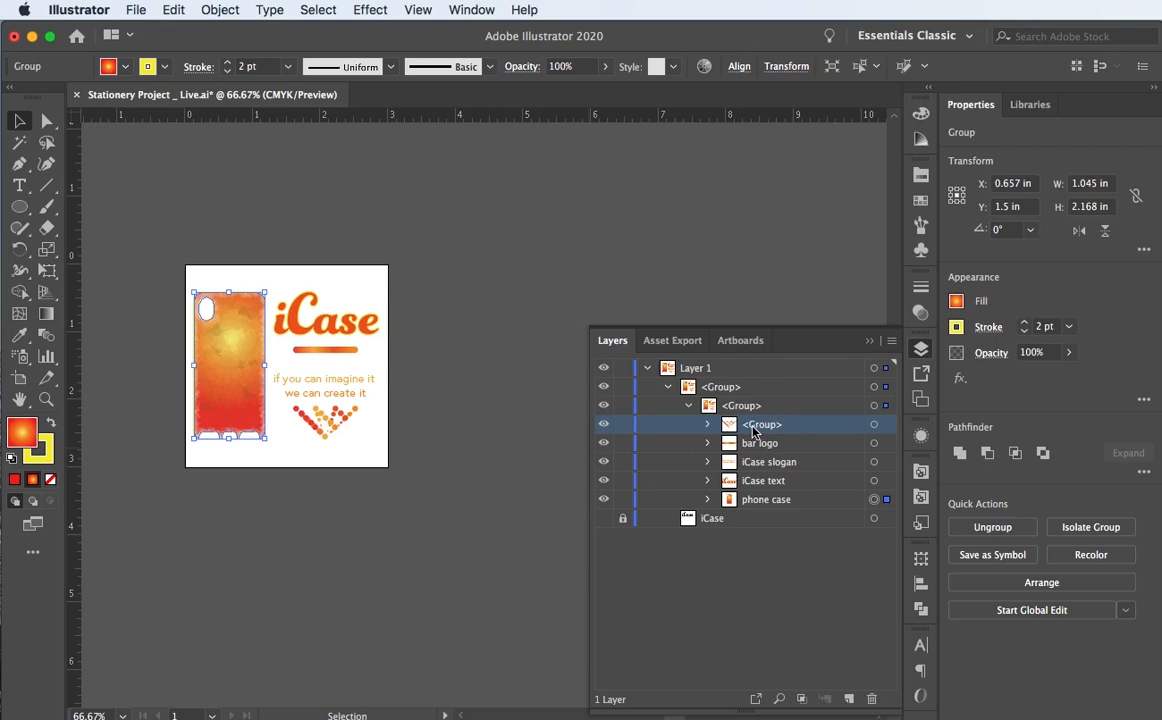
double_click(752, 425)
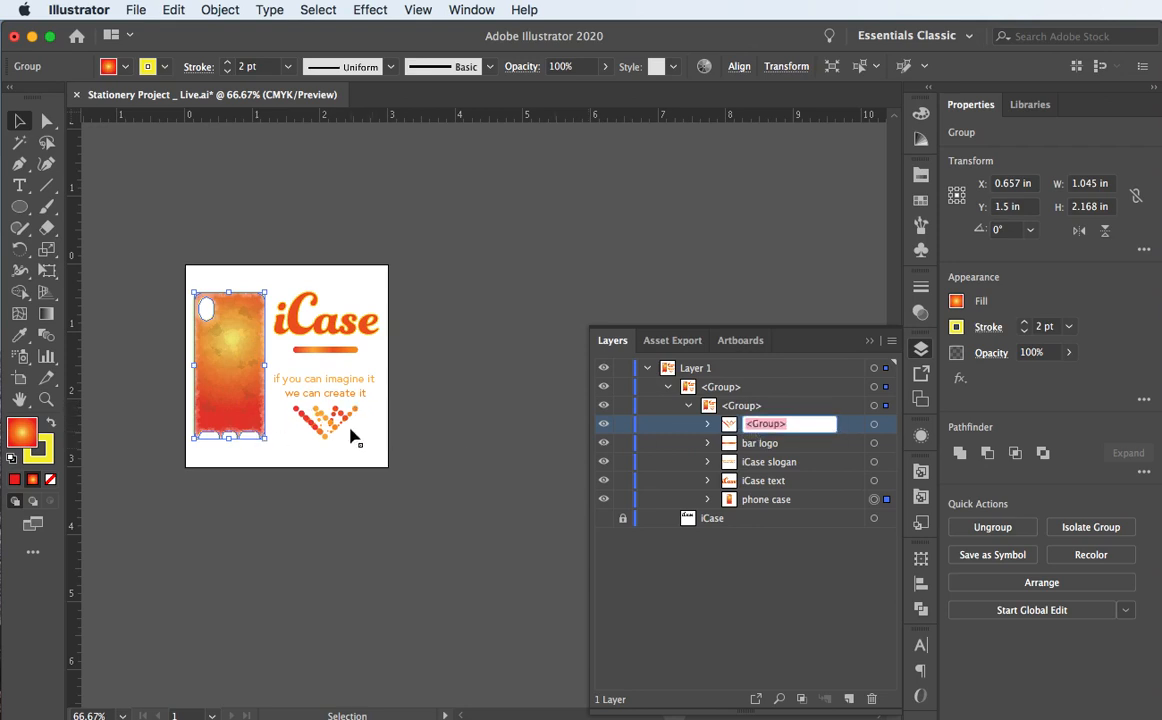
type("accent logo")
Step: Rename the inner group 'logo internal'
left_click(657, 405)
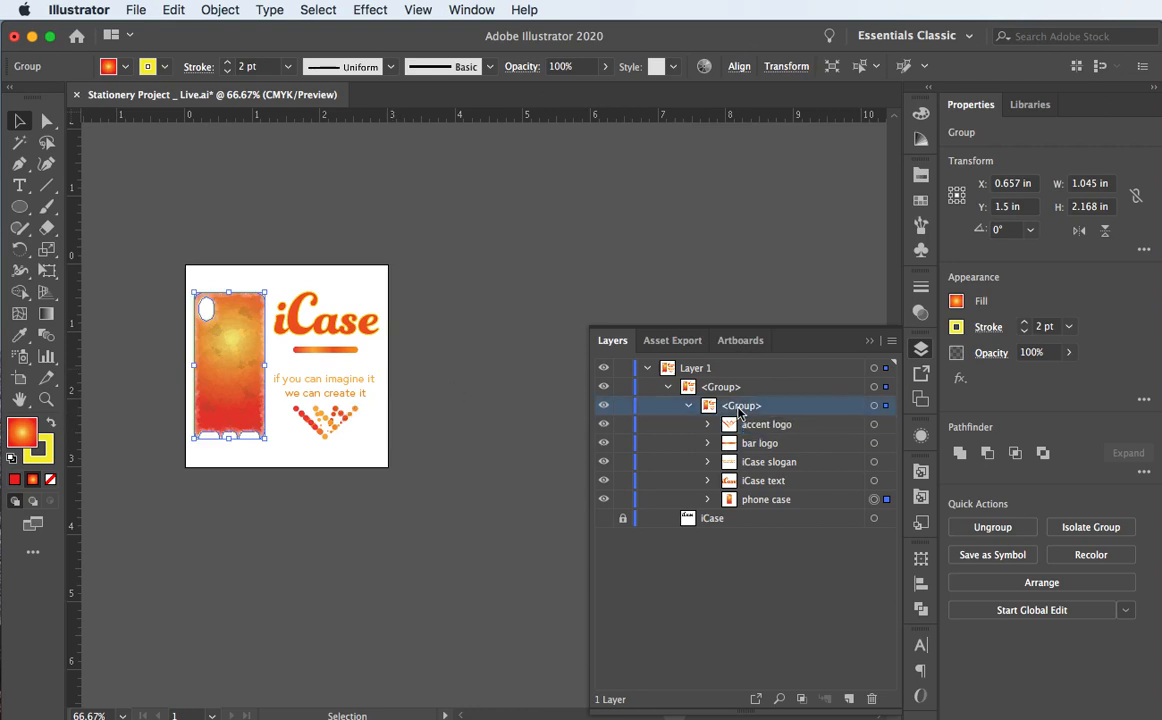
left_click(688, 405)
left_click(688, 405)
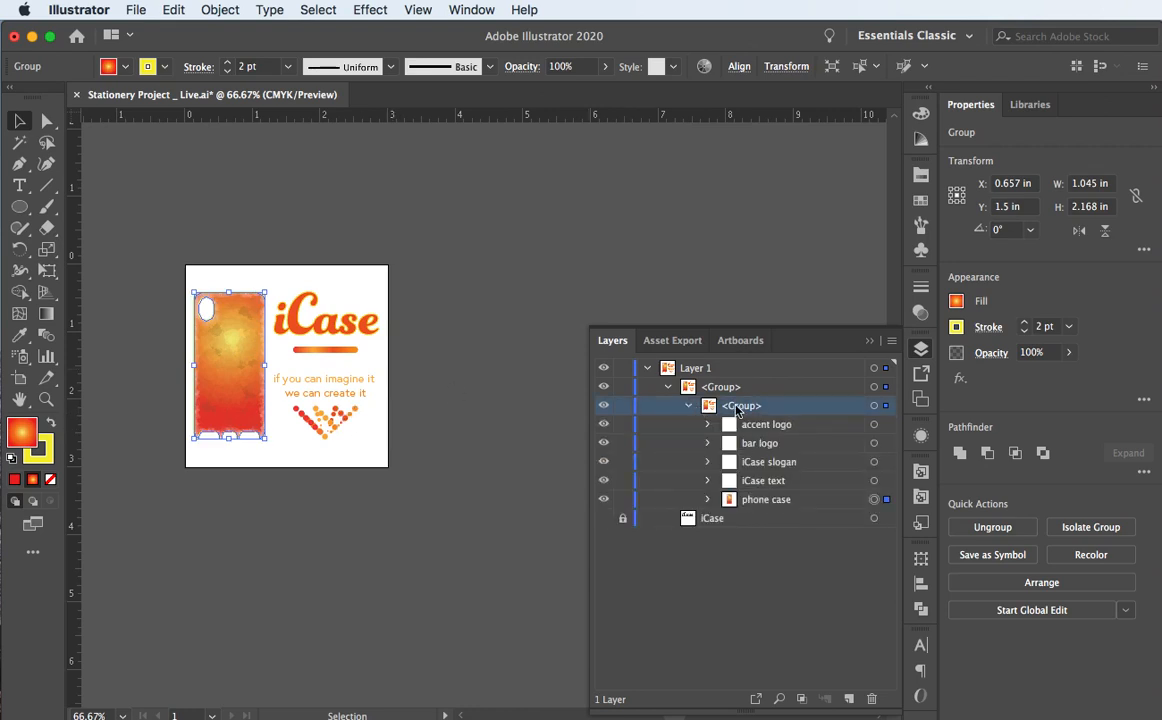
double_click(736, 405)
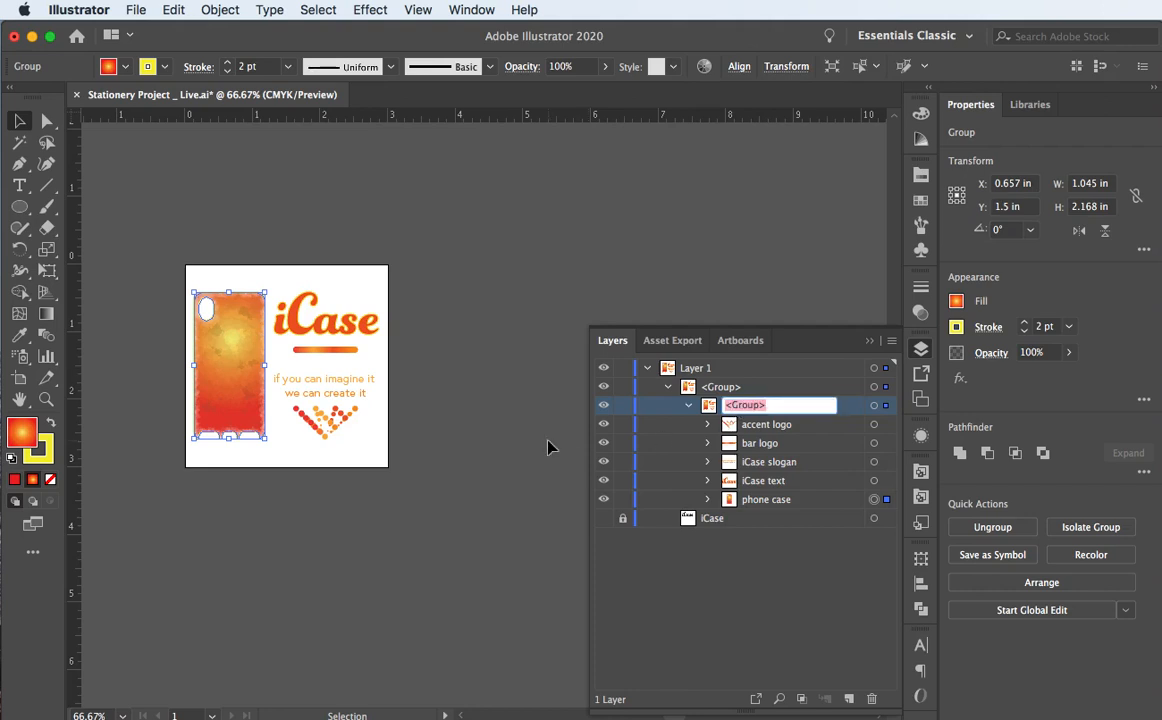
type("logo interna")
type("l")
left_click(720, 387)
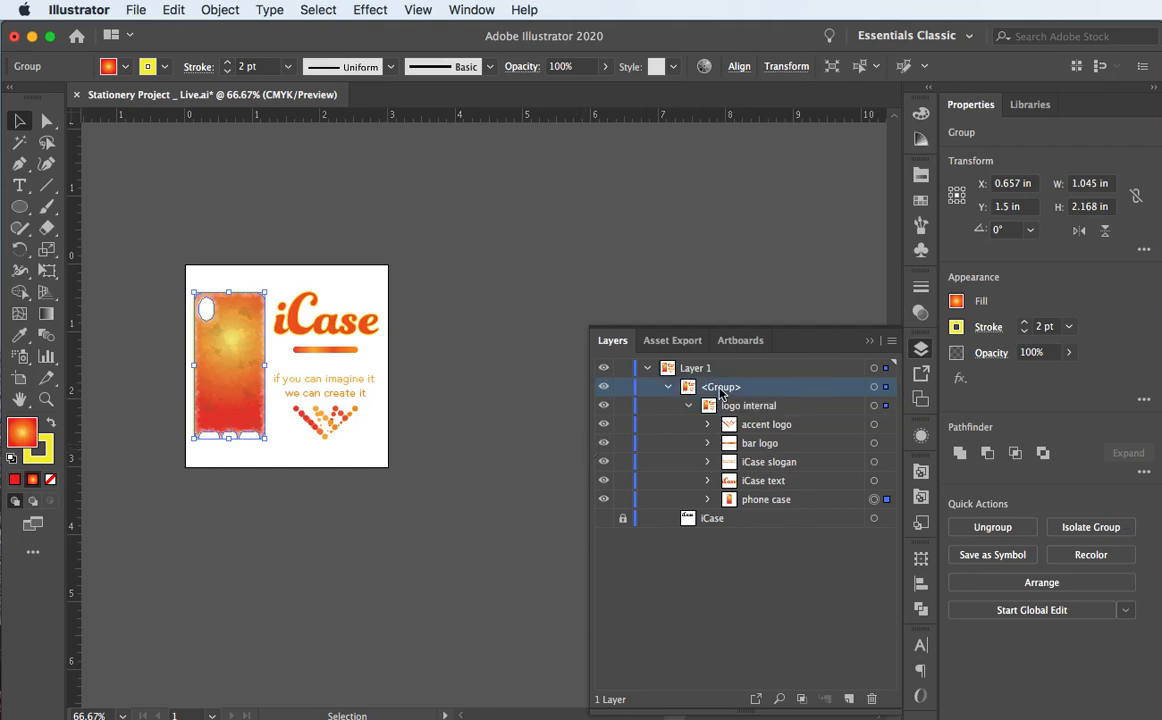
Step: Rename its parent group 'logo group'
double_click(720, 388)
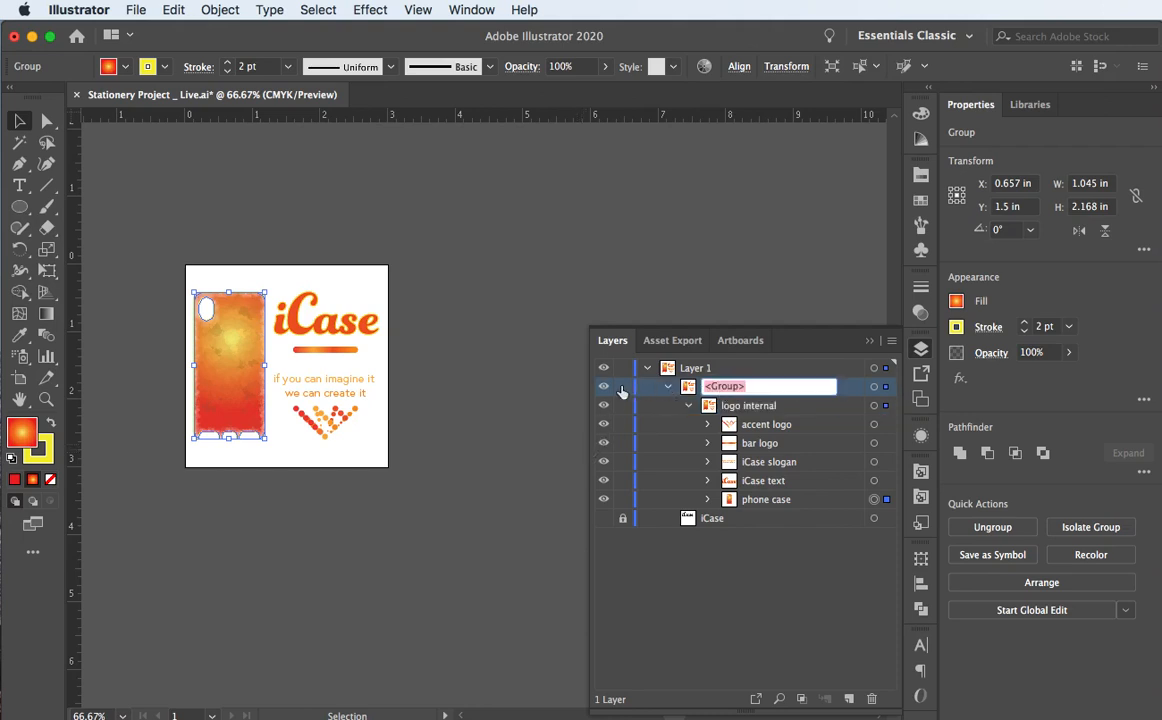
key("BackSpace")
type("logo")
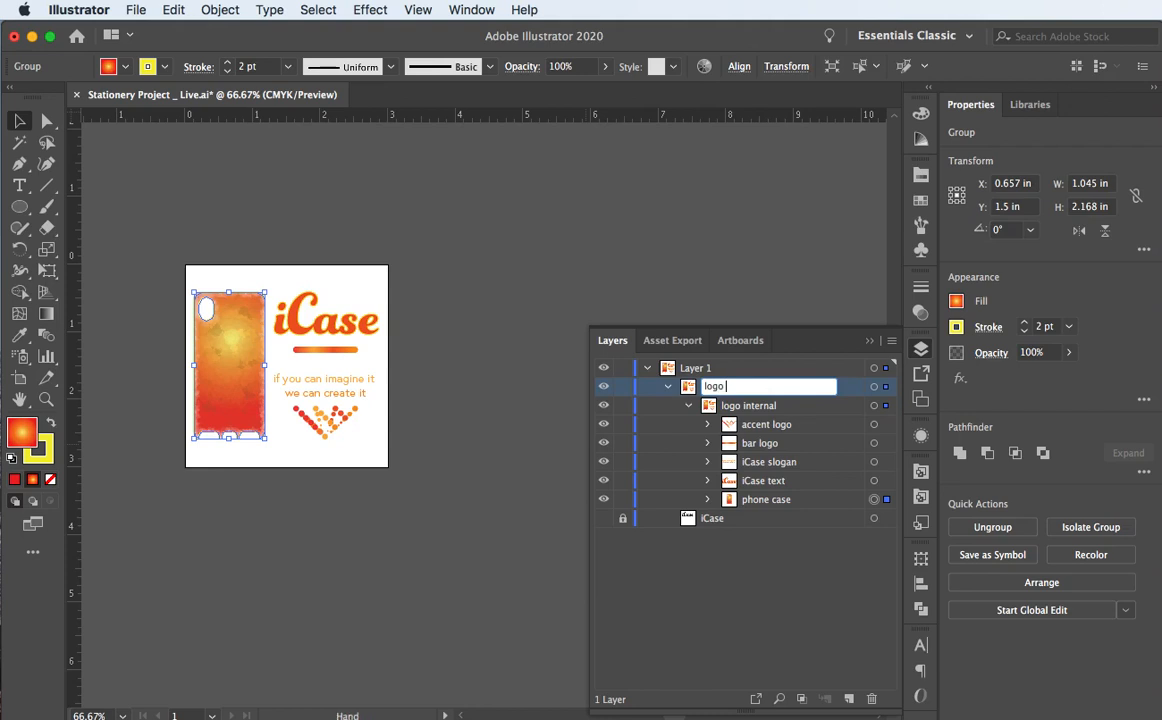
type(" group")
key("Return")
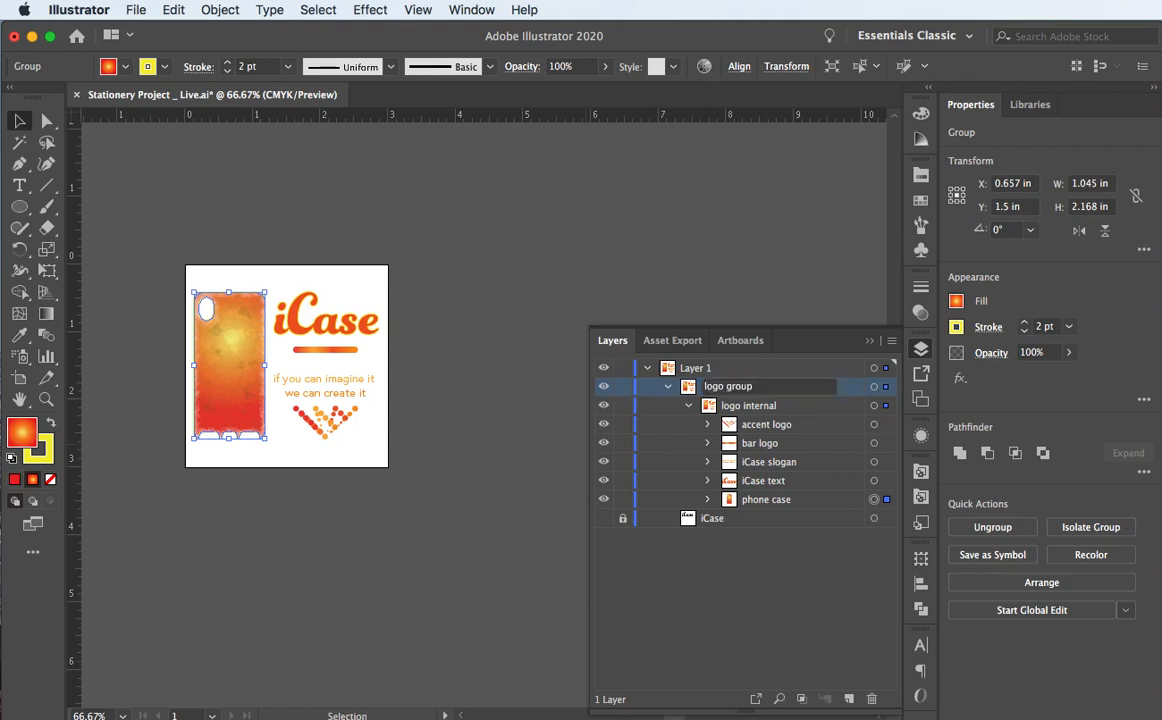
Step: Collapse the top layer and rename it from Layer 1 to 'iCase logo'
left_click(643, 370)
left_click(644, 370)
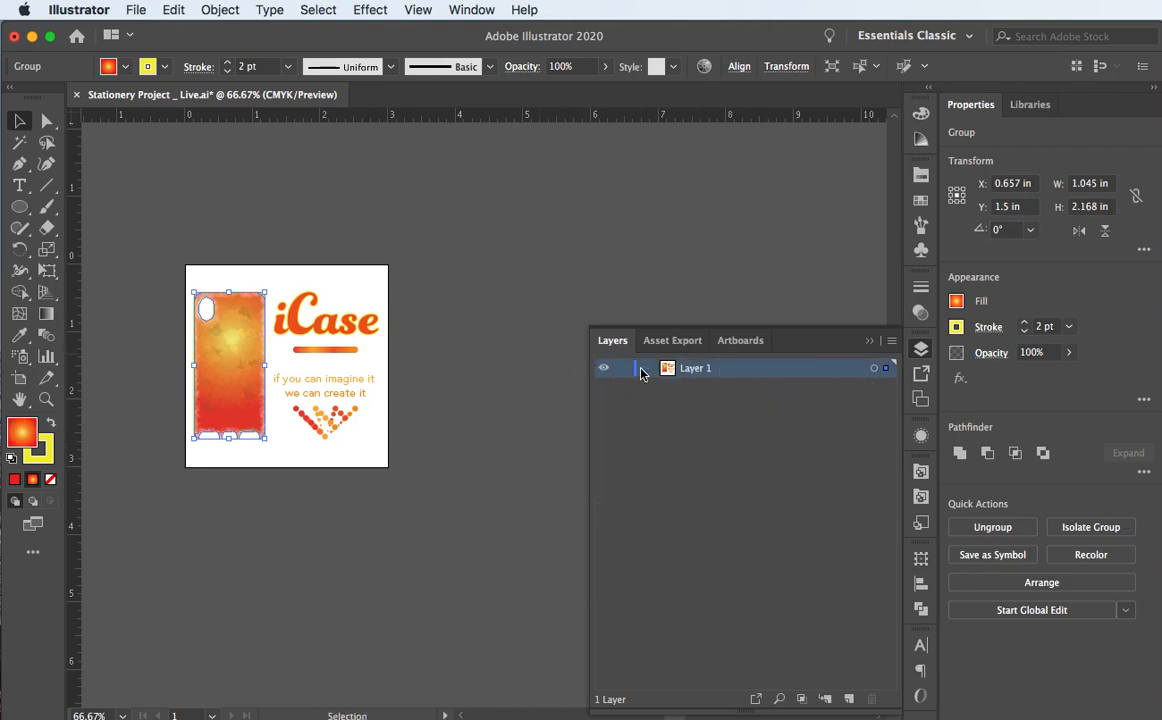
left_click(647, 370)
left_click(648, 370)
double_click(697, 369)
type("logo")
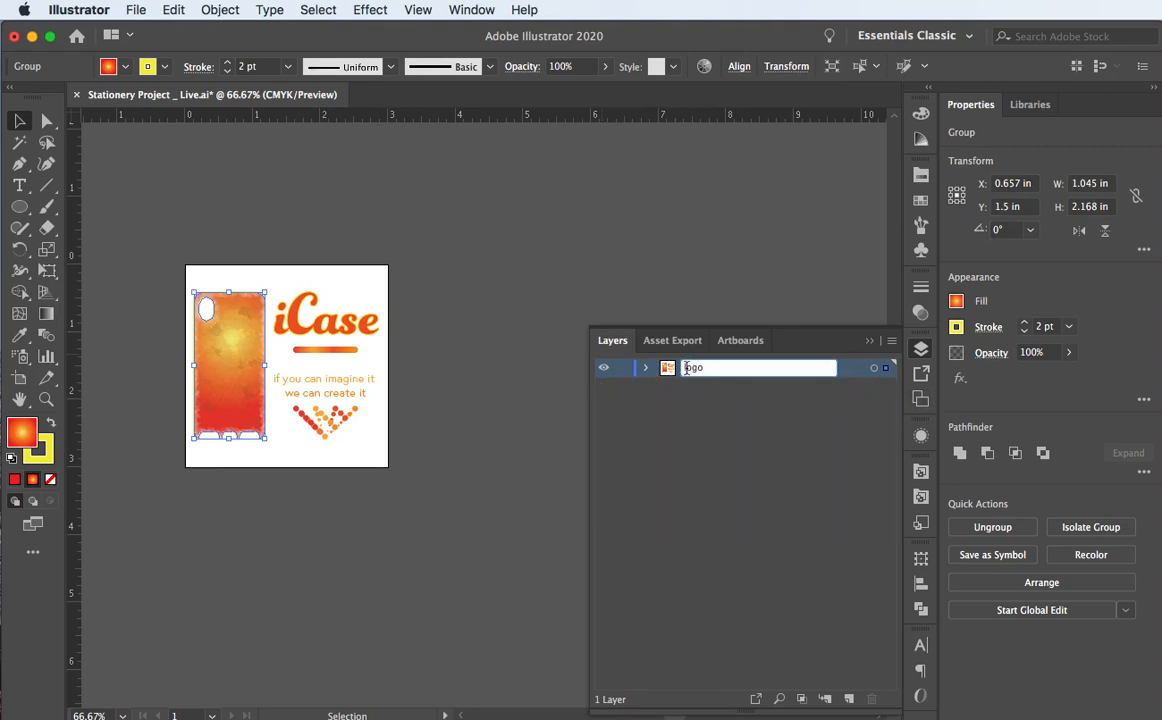
type("uiCase")
left_click(728, 388)
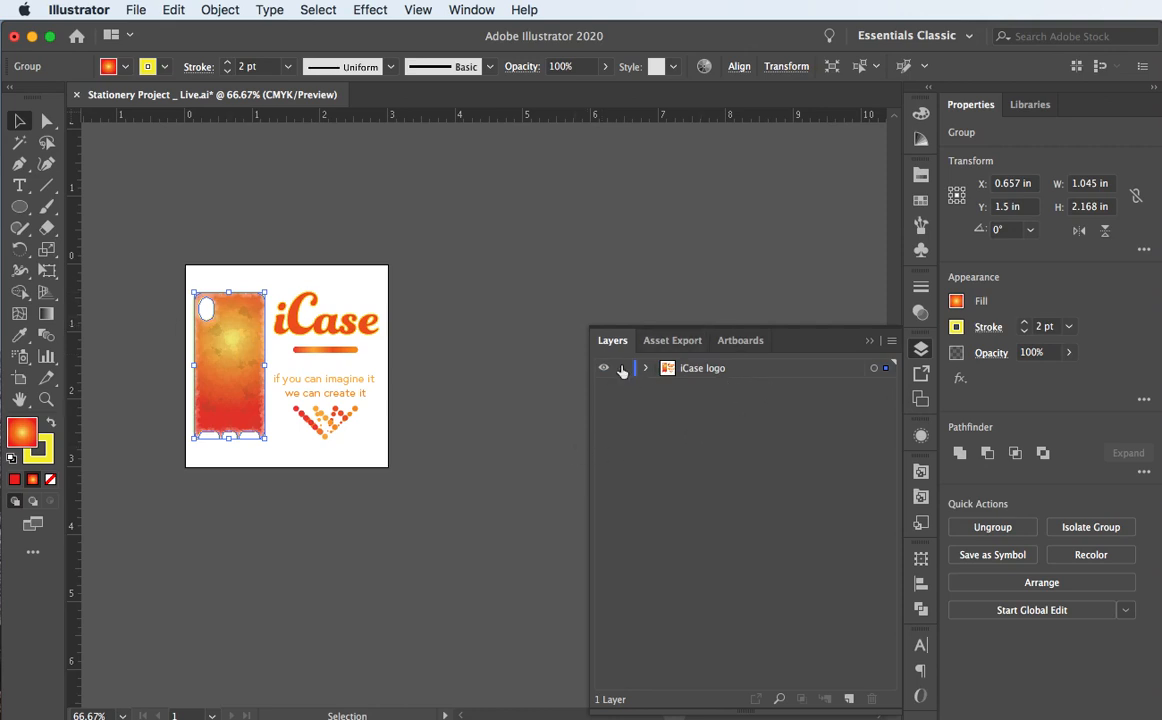
Step: Deselect the artwork and switch the iCase layer between outline and preview views
left_click(345, 265)
left_click(602, 369, "super")
left_click(602, 369, "super")
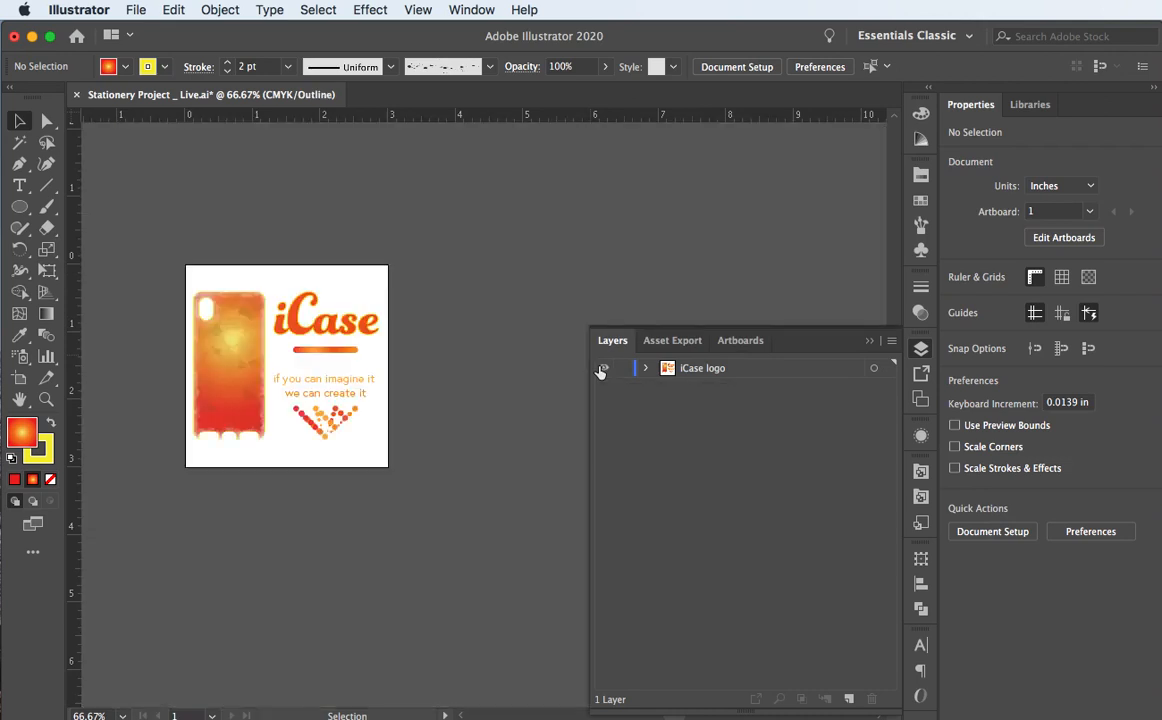
left_click(601, 370, "super")
left_click(602, 369, "super")
left_click(649, 371)
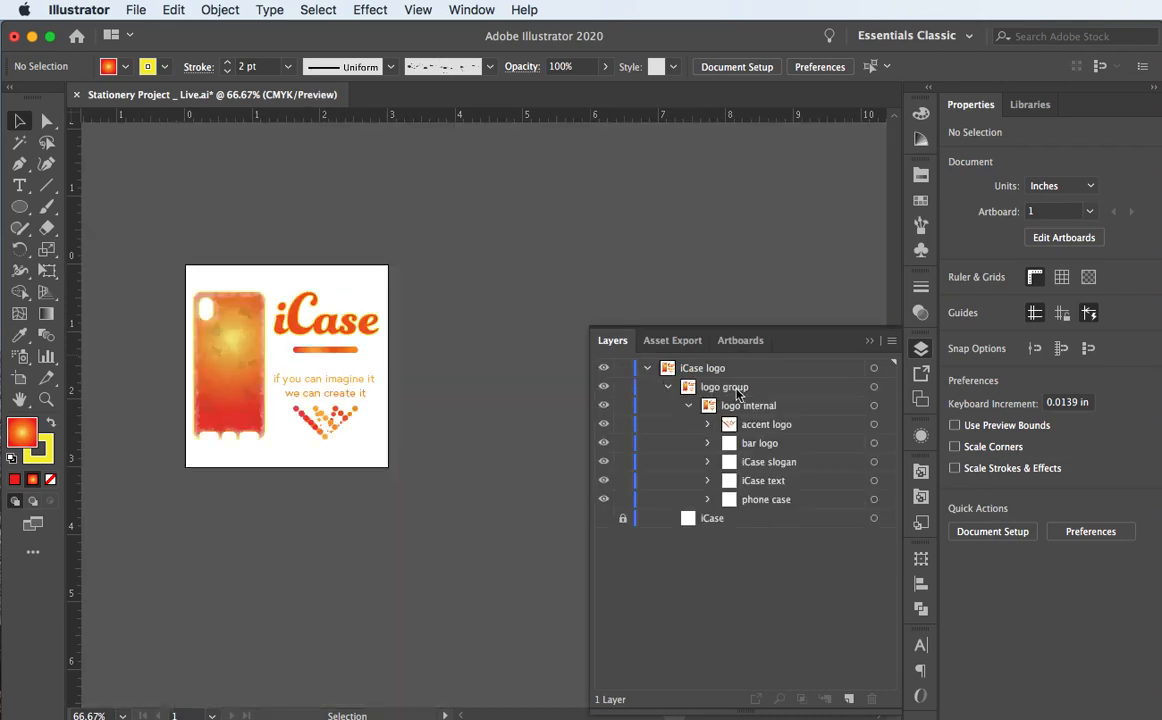
left_click(668, 387)
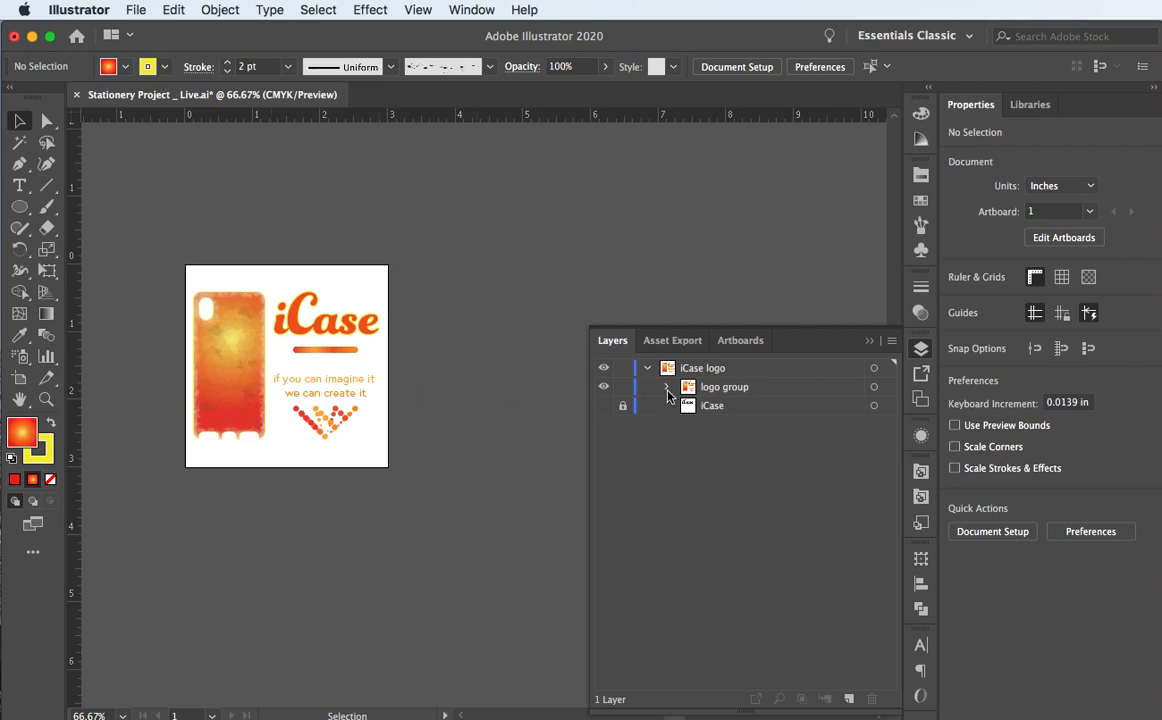
Step: Rename the 'logo group' sublayer to 'iCase logo'
double_click(717, 387)
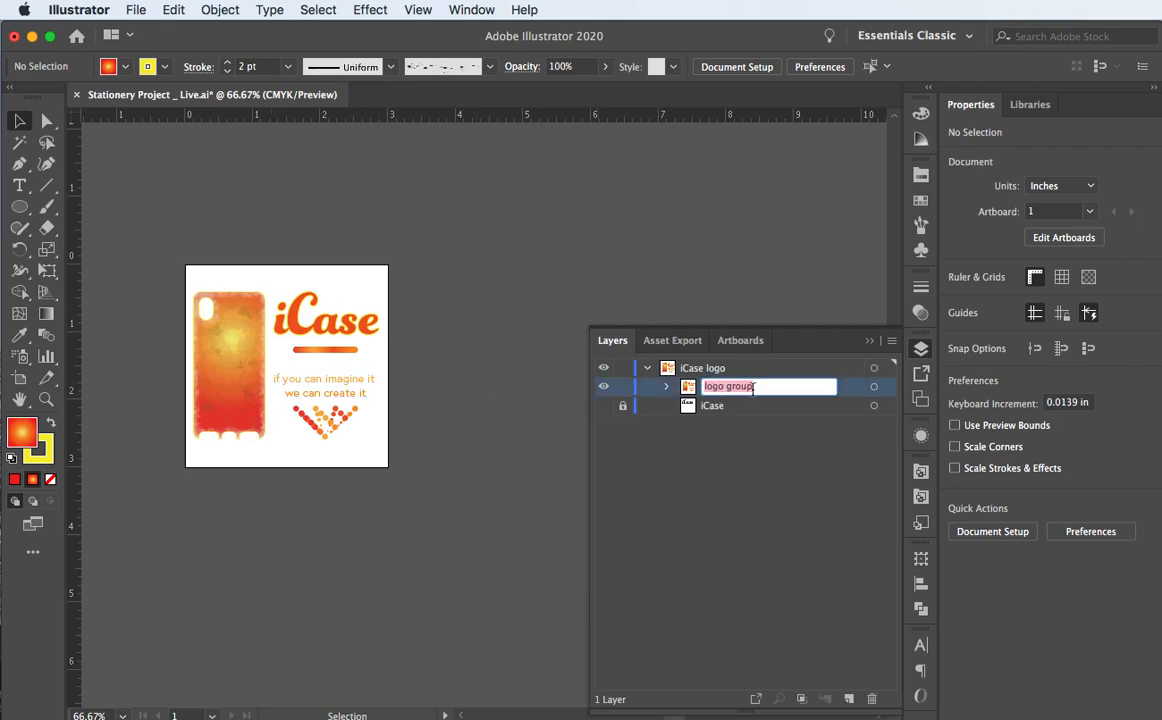
left_click(753, 388)
key("BackSpace")
key("BackSpace")
key("BackSpace")
type("iCase")
key("Return")
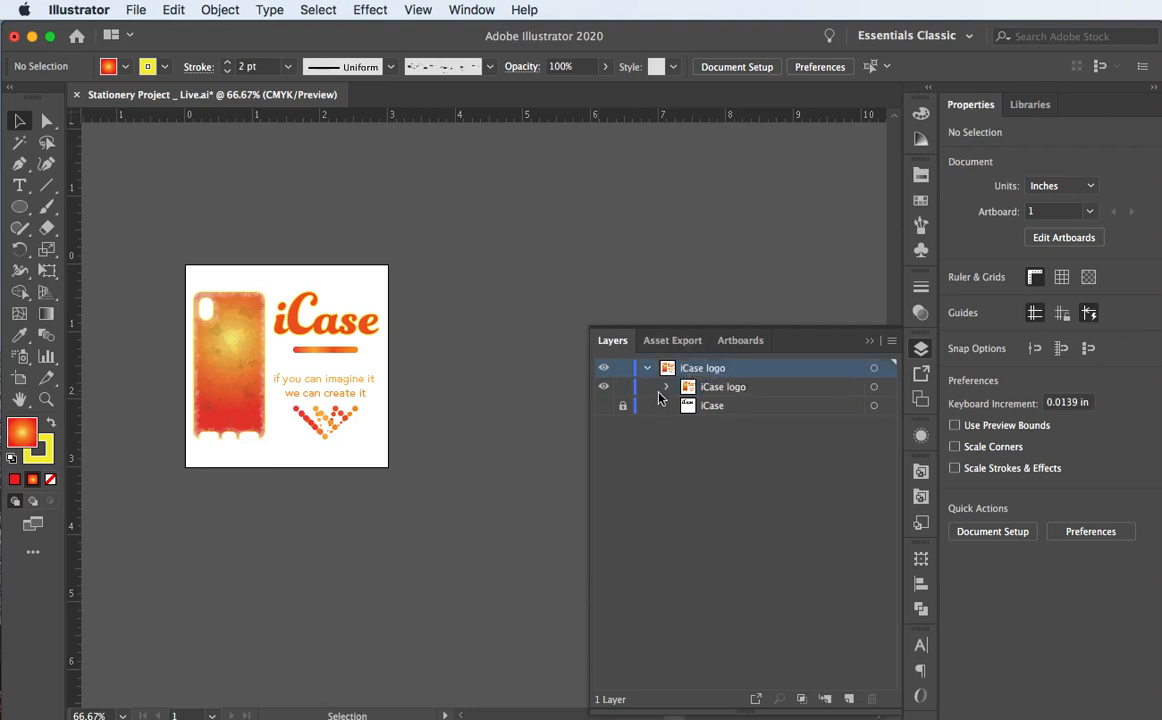
left_click(664, 387)
left_click(660, 388)
Step: Confirm the top layer stays 'iCase logo' and all its artwork shows in preview
double_click(700, 368)
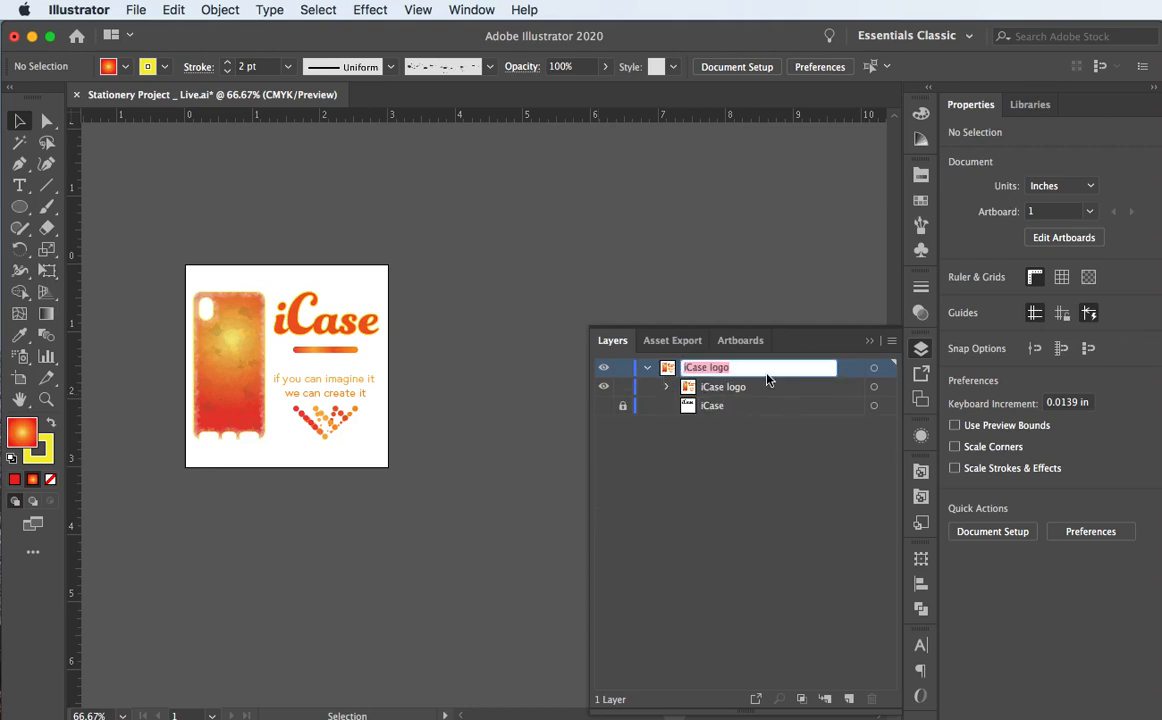
left_click(682, 458)
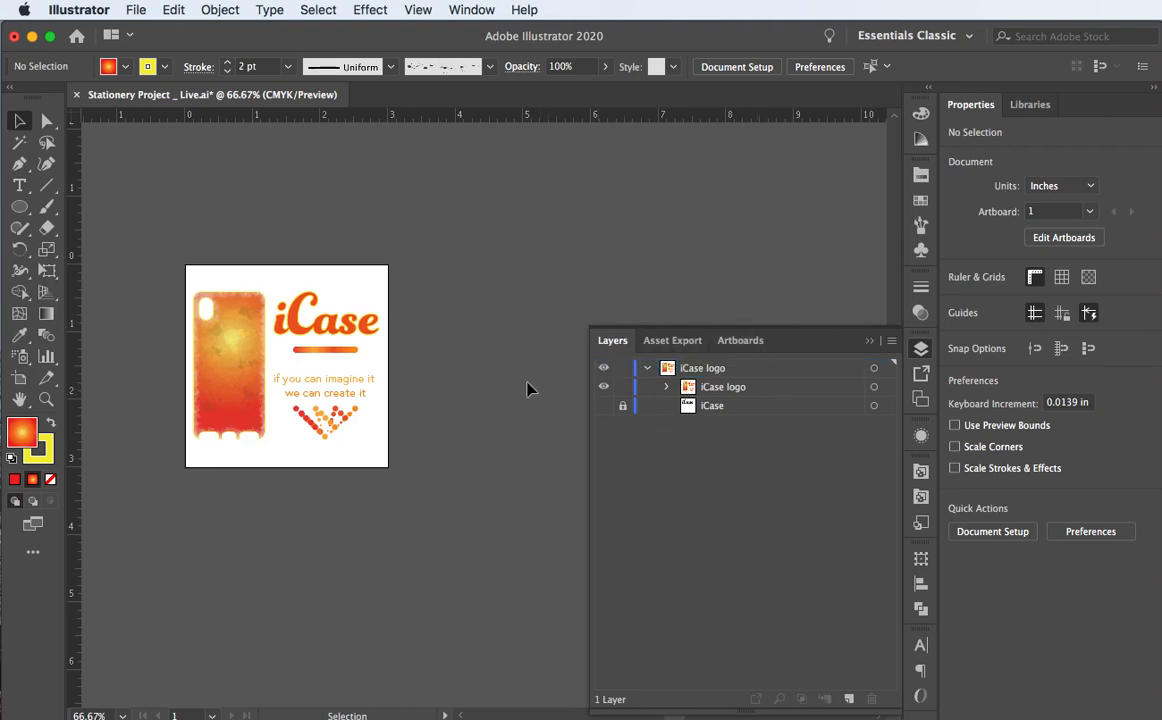
key("super+y")
key("super+y")
left_click(604, 387)
left_click(646, 368)
left_click(604, 370)
key("super+y")
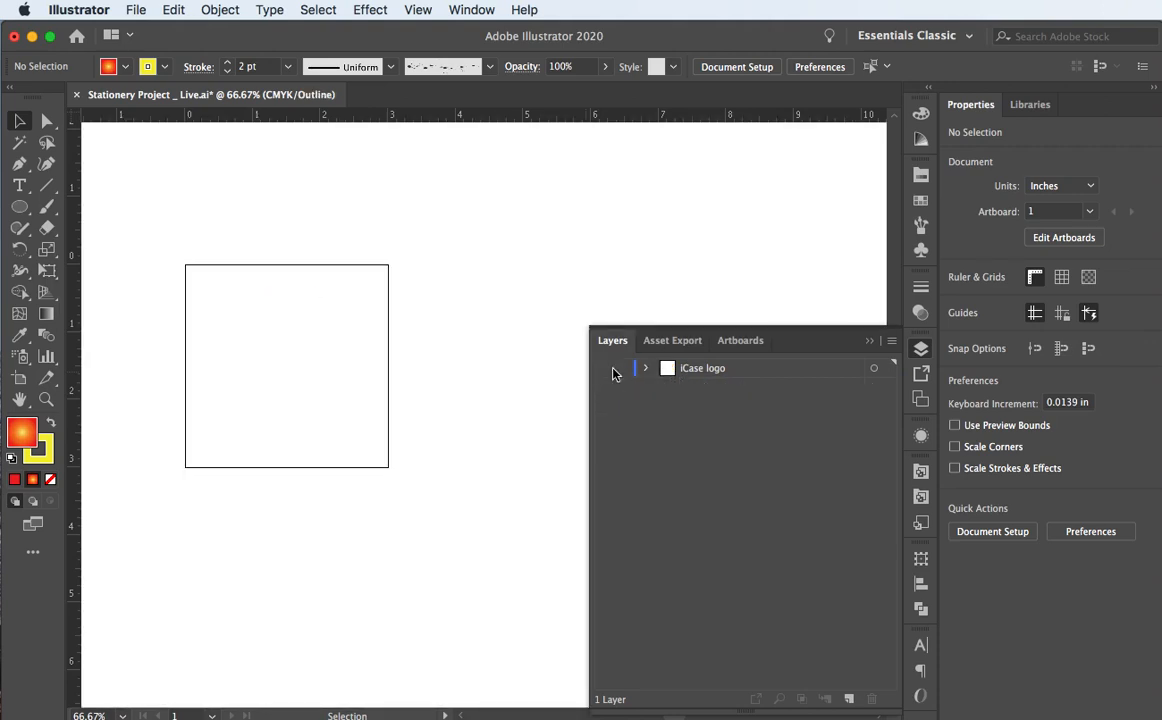
key("super+y")
left_click(604, 368)
left_click(646, 368)
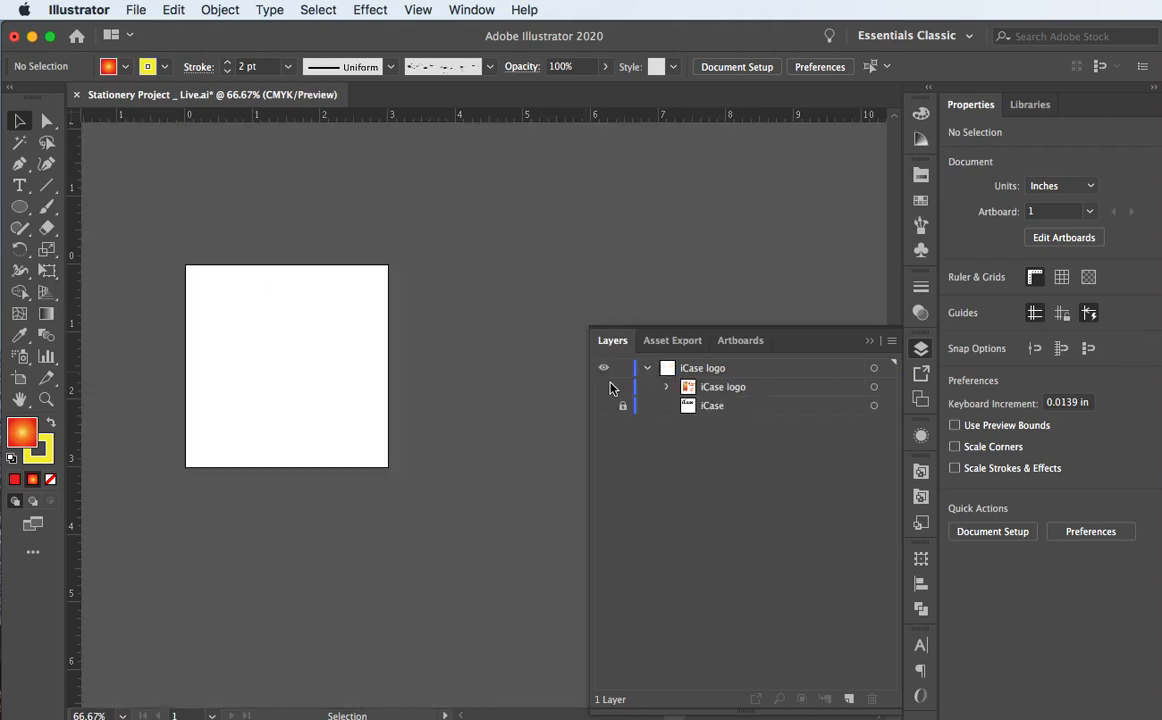
left_click(604, 387)
left_click(646, 368)
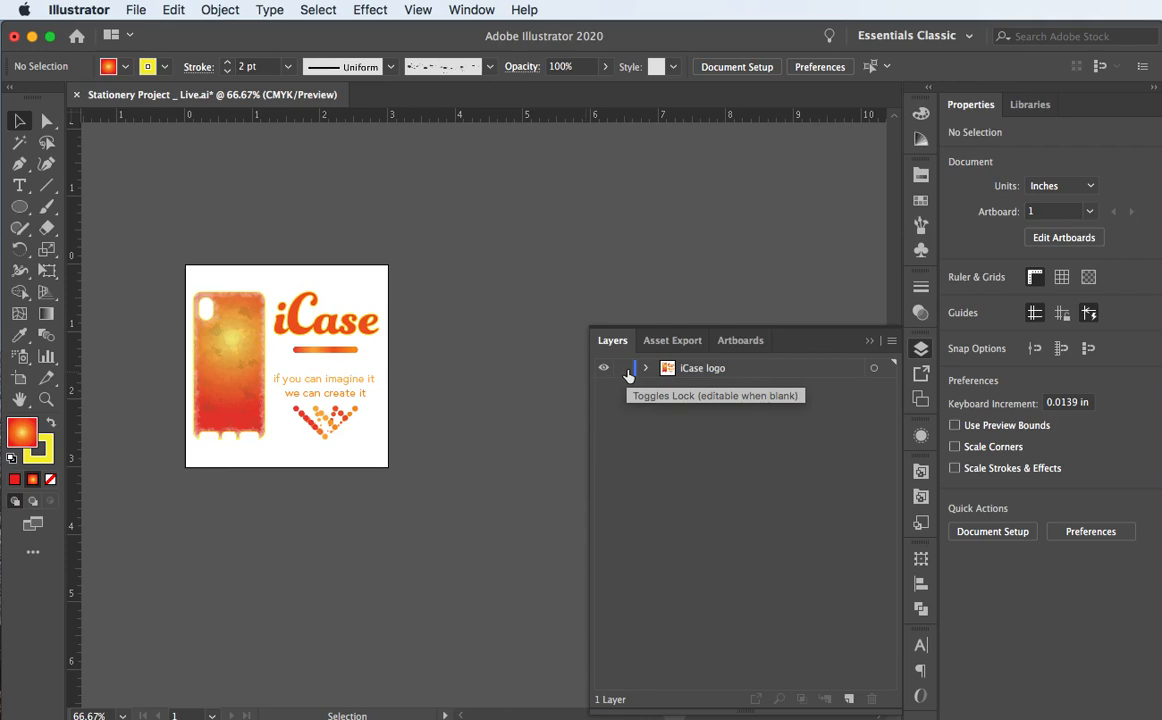
Step: Lock the iCase logo layer and show the artboard list with Artboard 1
left_click(626, 370)
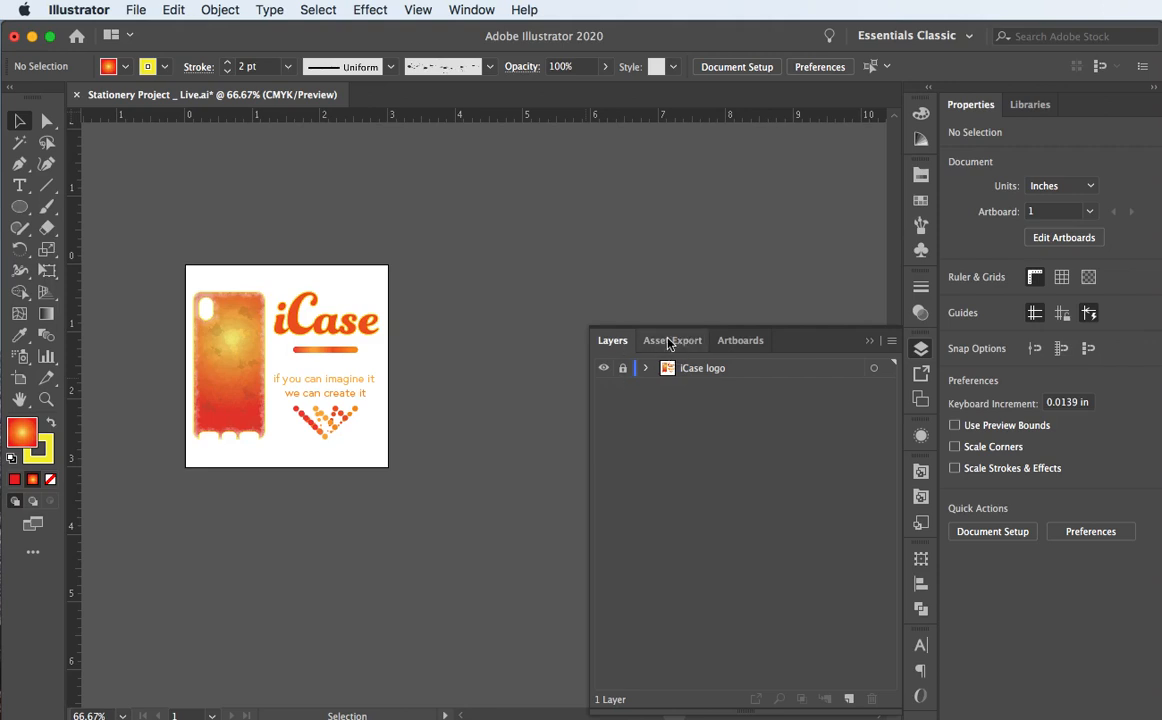
left_click(737, 342)
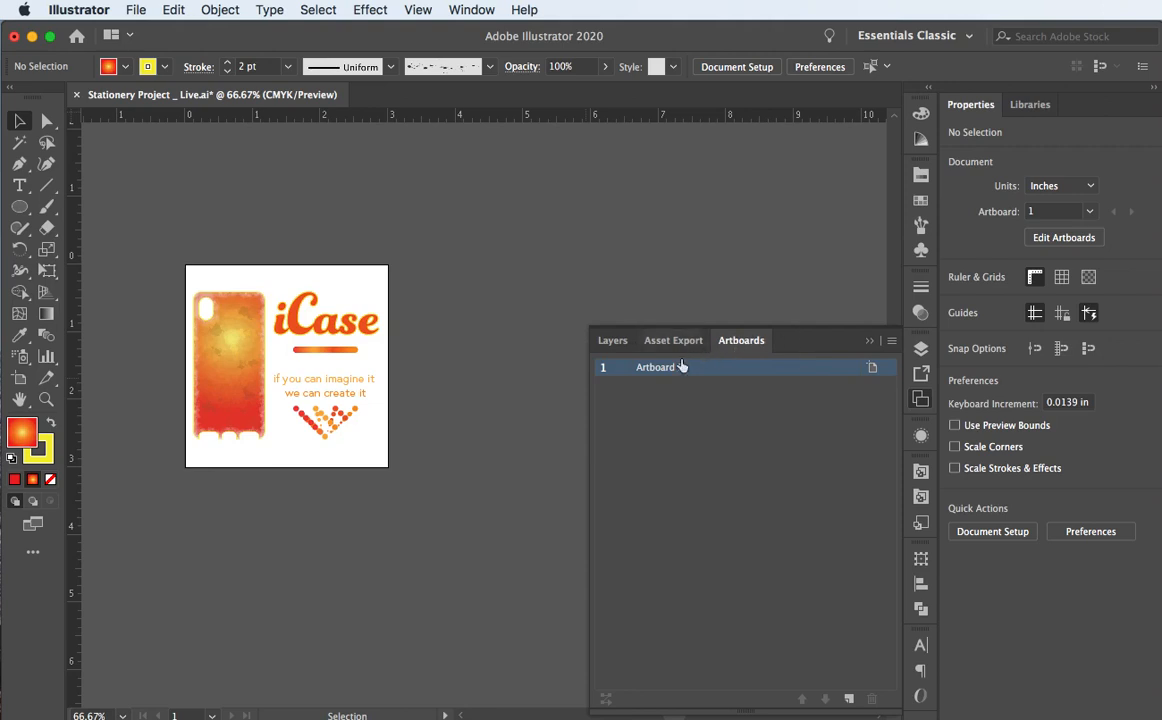
double_click(655, 368)
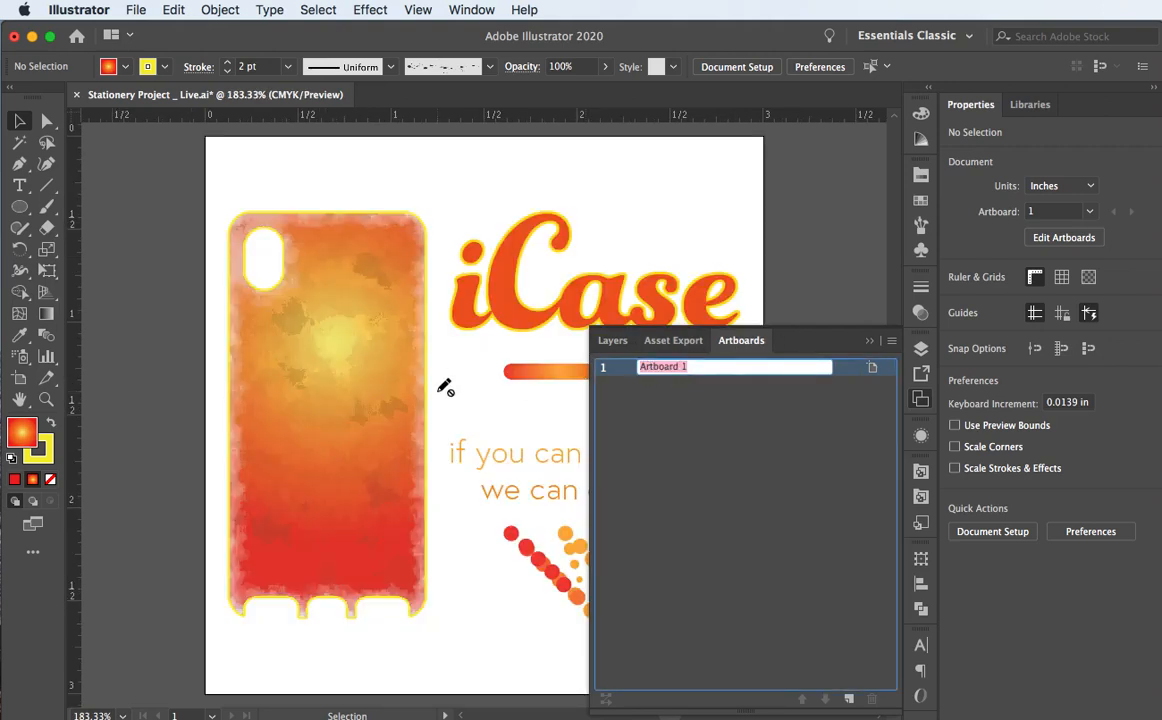
type("Logo")
key("Return")
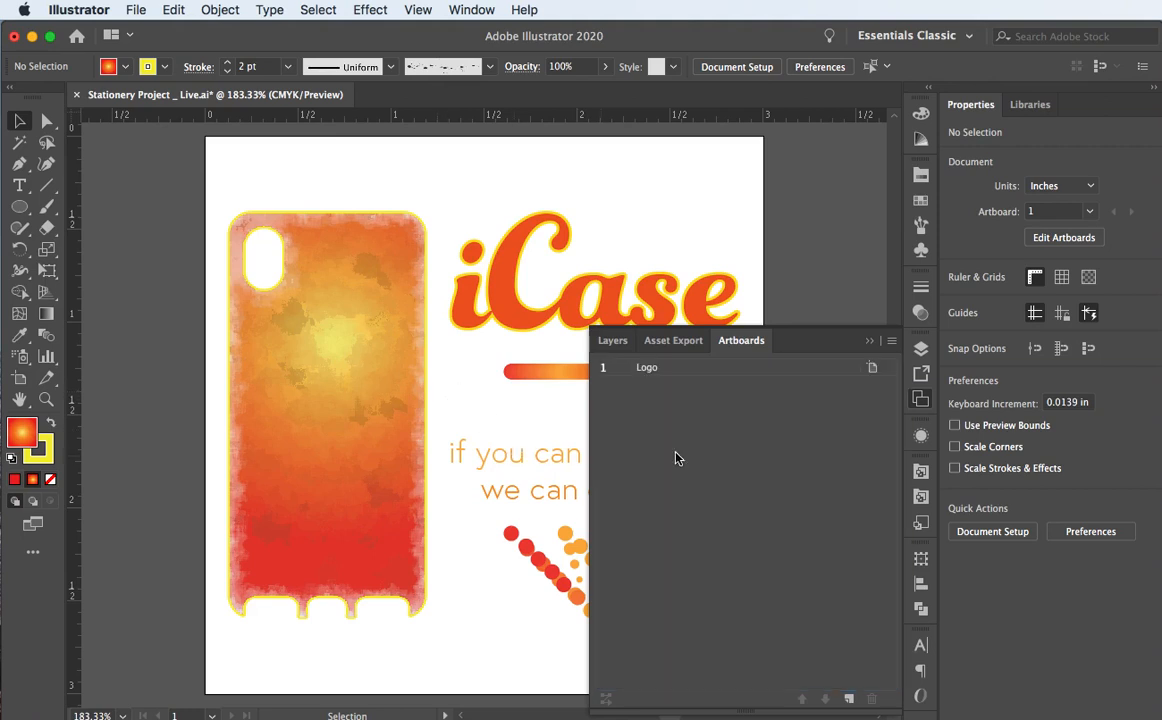
left_click(612, 342)
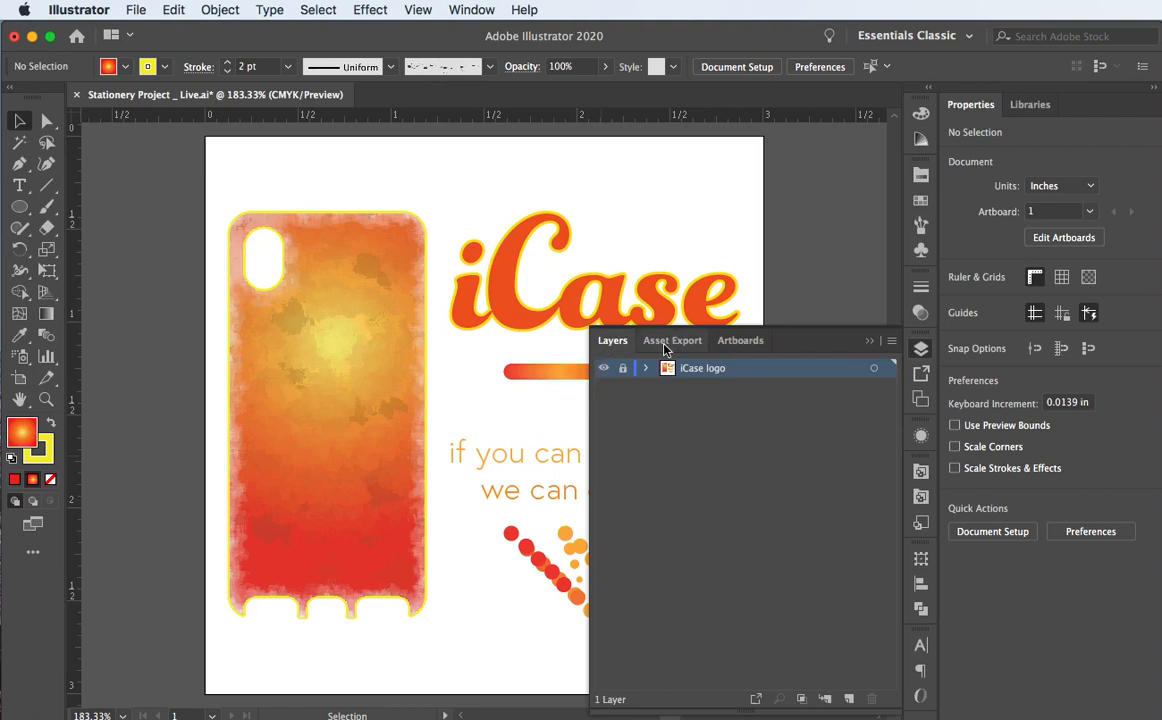
left_click_drag(716, 348, 790, 346)
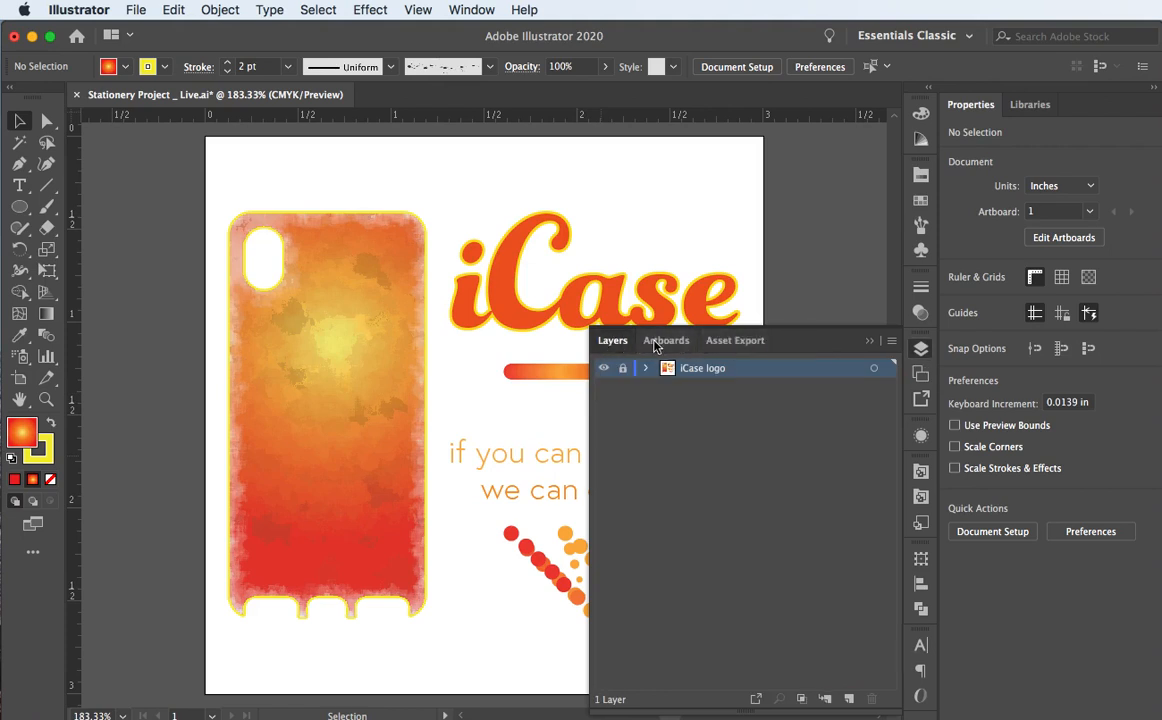
key("F7")
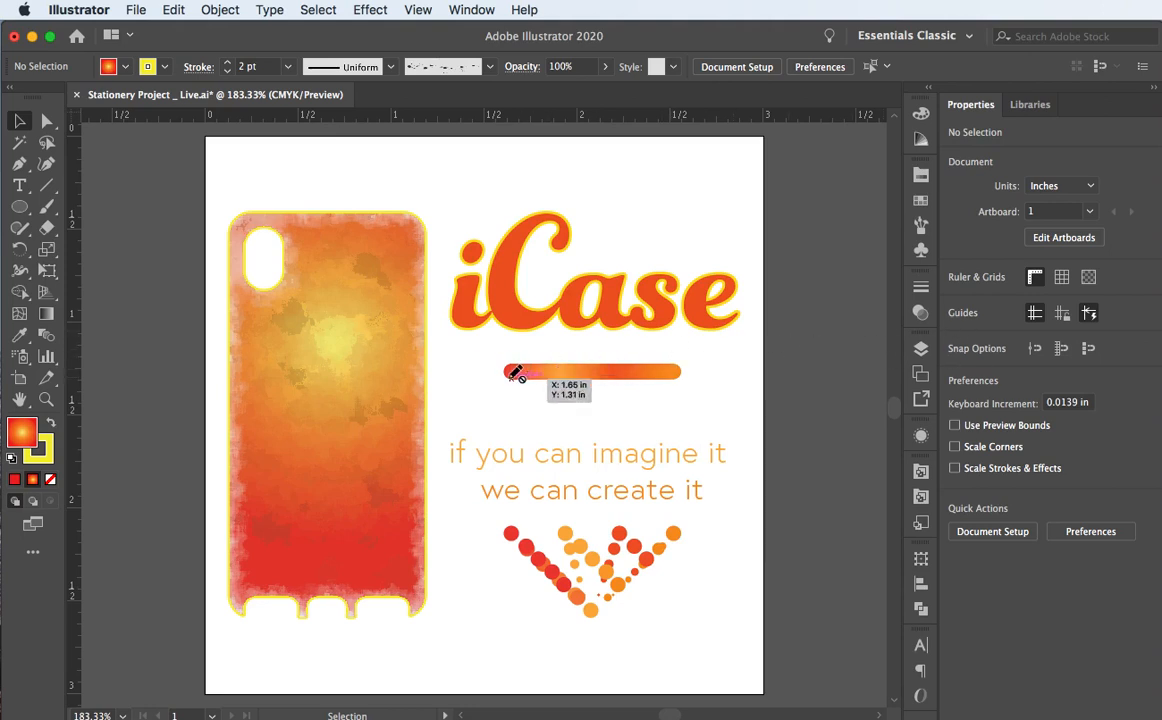
key("super+minus")
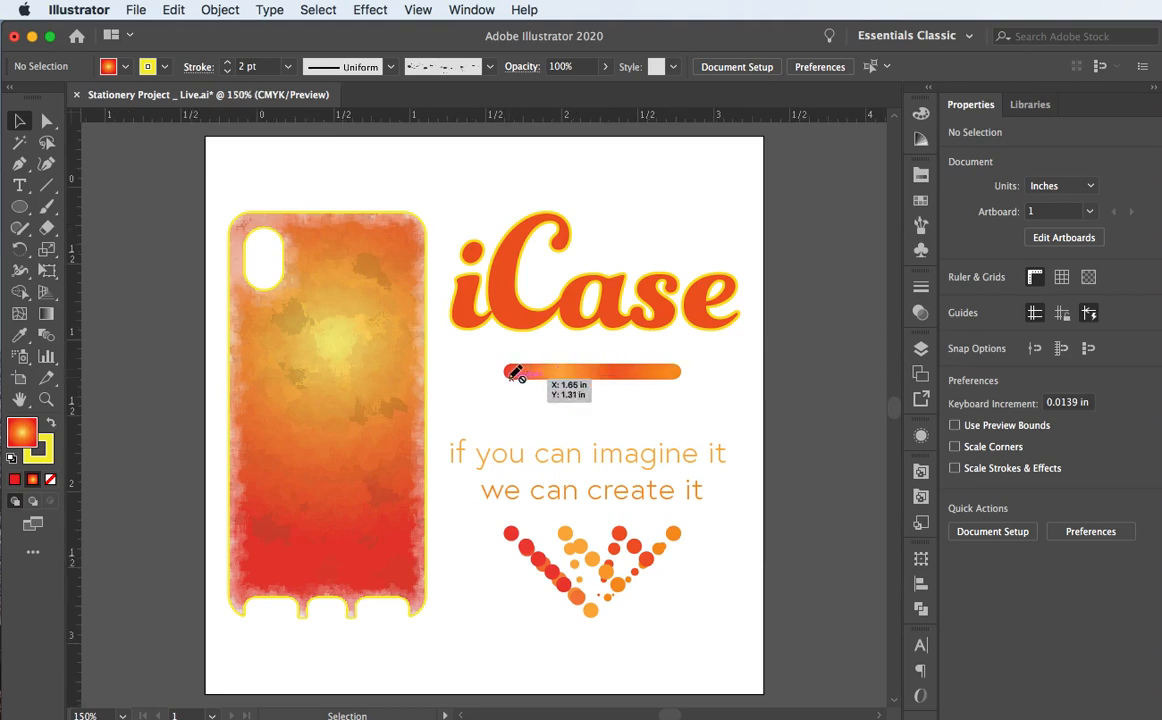
key("super+0")
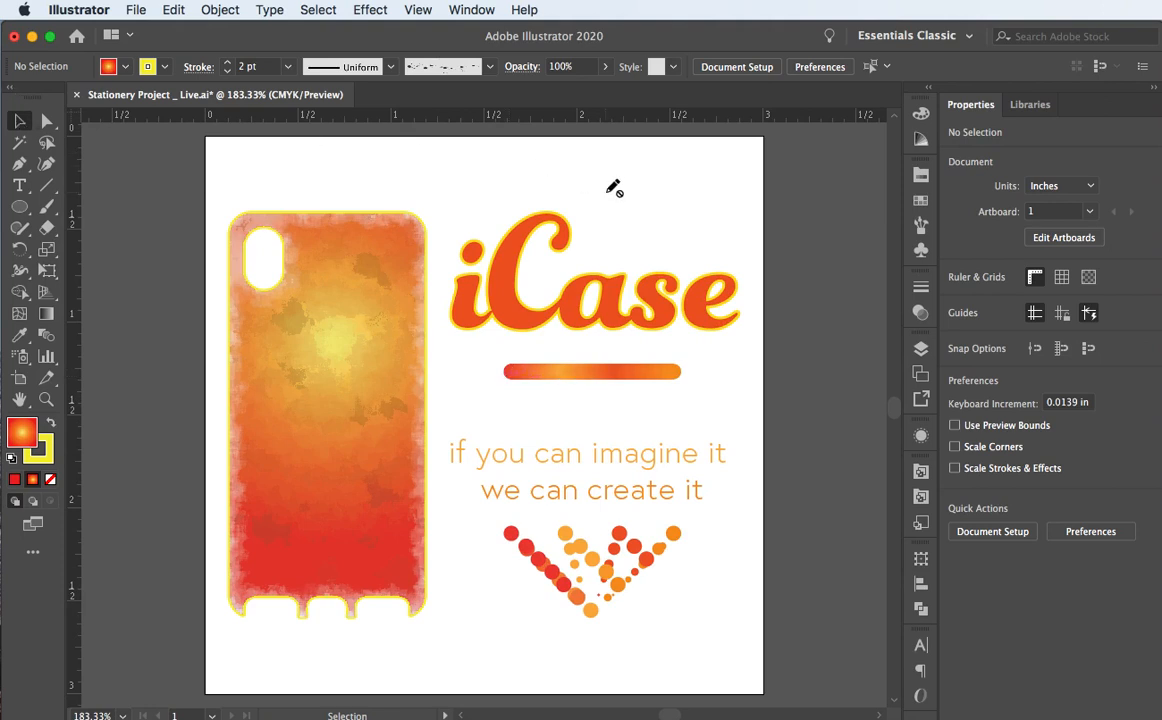
key("super+1")
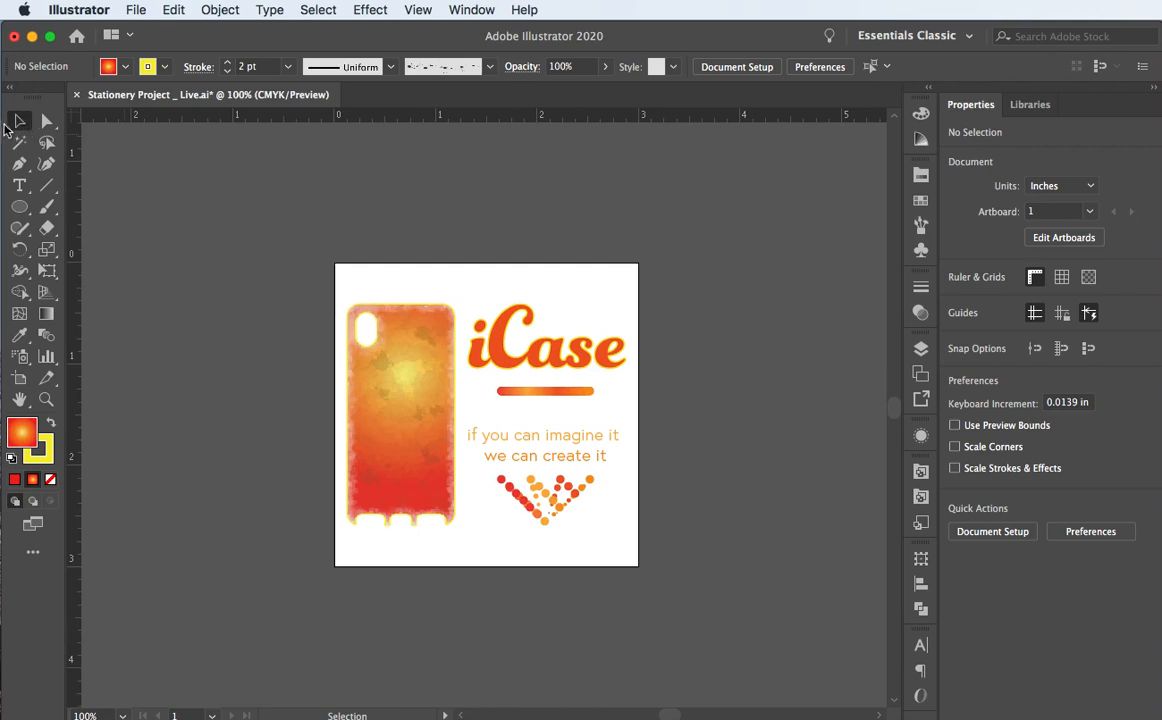
left_click_drag(508, 328, 294, 241)
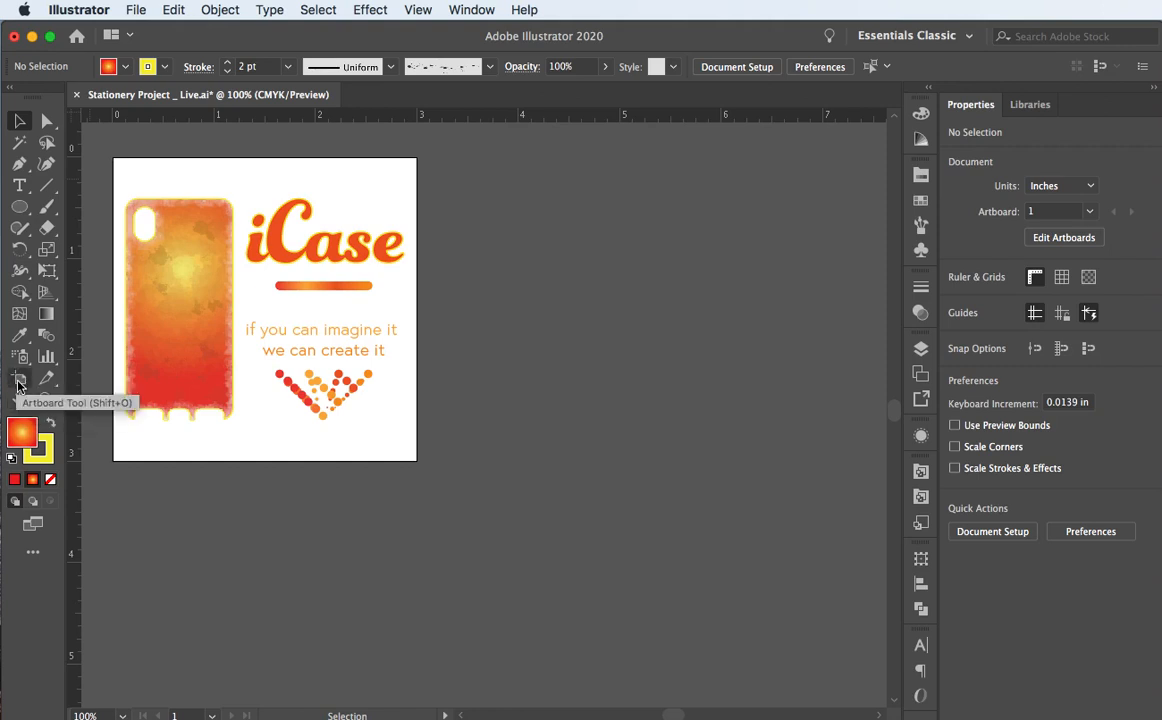
Step: With the Artboard Tool, draw a small Artboard 2 right of the Logo artboard
left_click(18, 384)
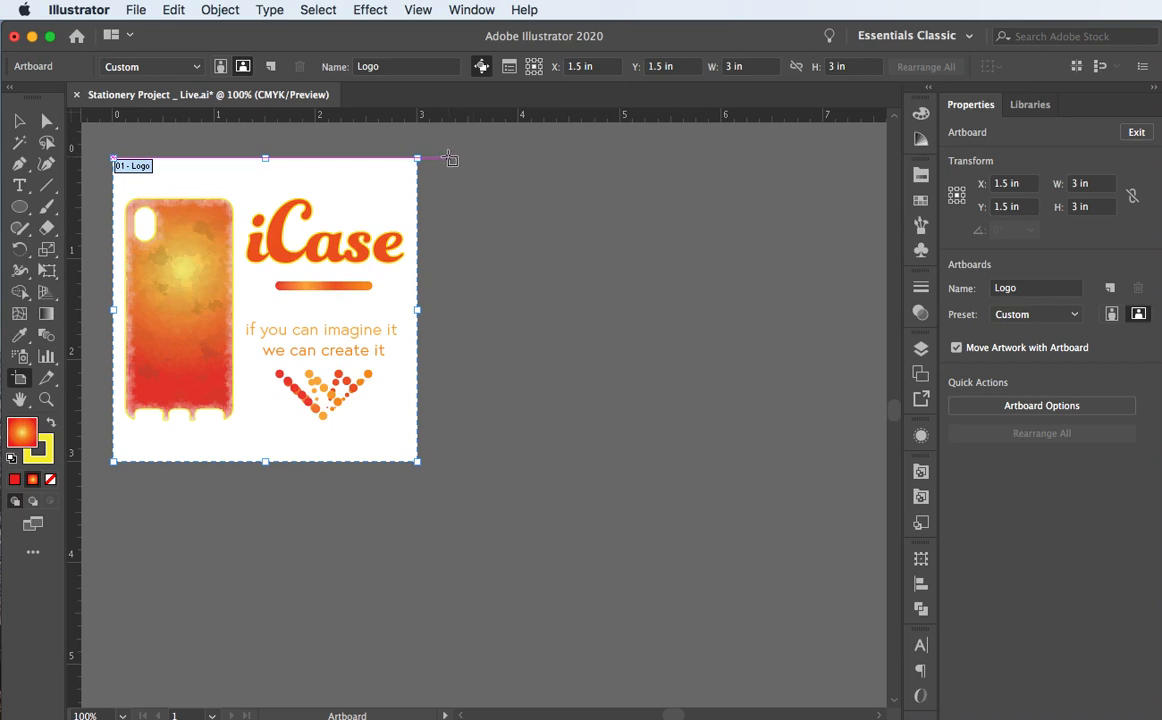
left_click_drag(449, 158, 617, 242)
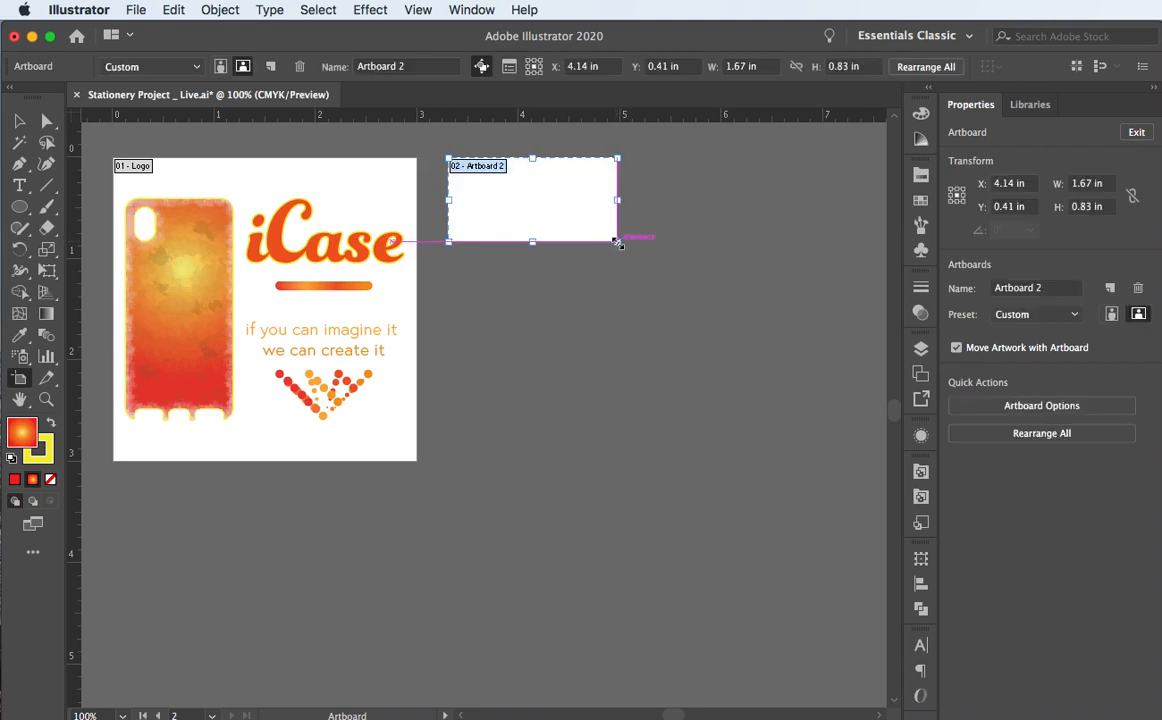
Step: Widen Artboard 2 to 3.5 in, cancel the 2 in height, and exit artboard editing
left_click(766, 66)
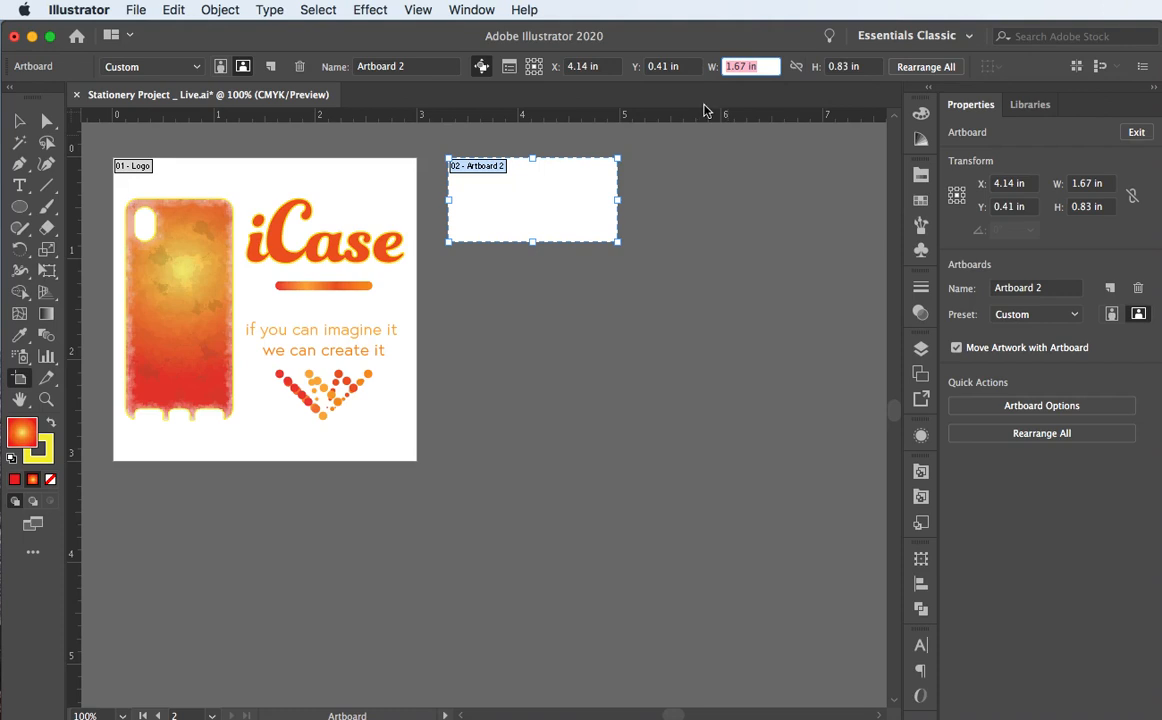
type("3.5")
key("Tab")
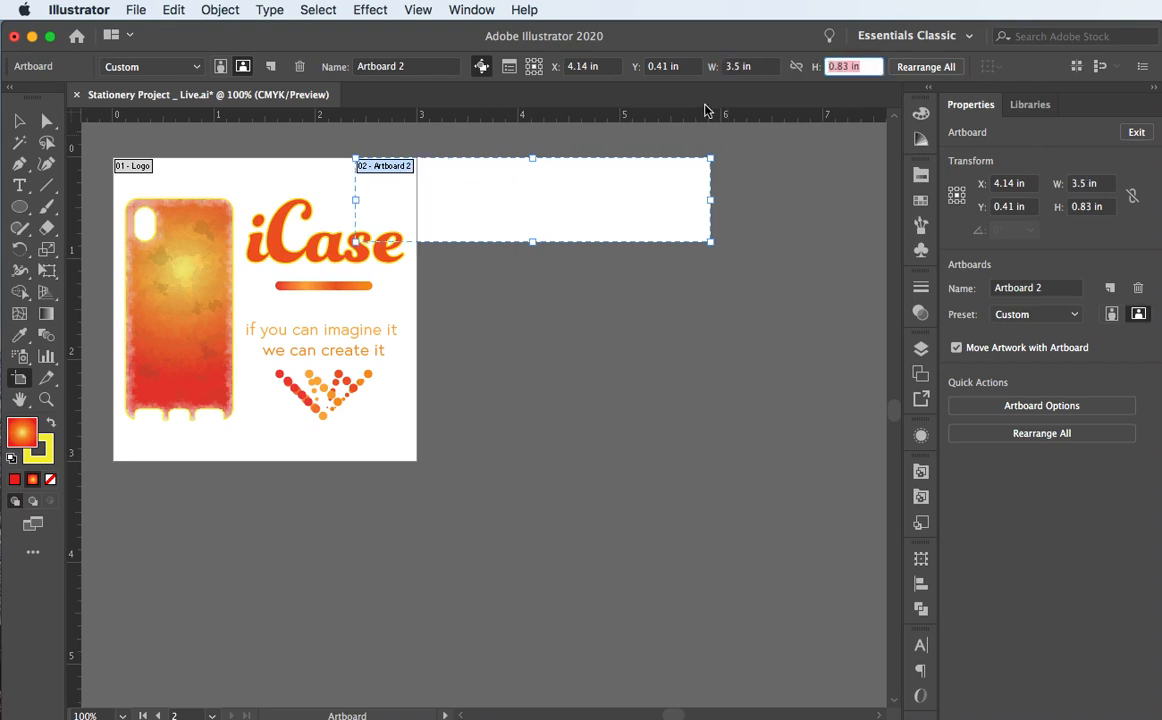
type("2")
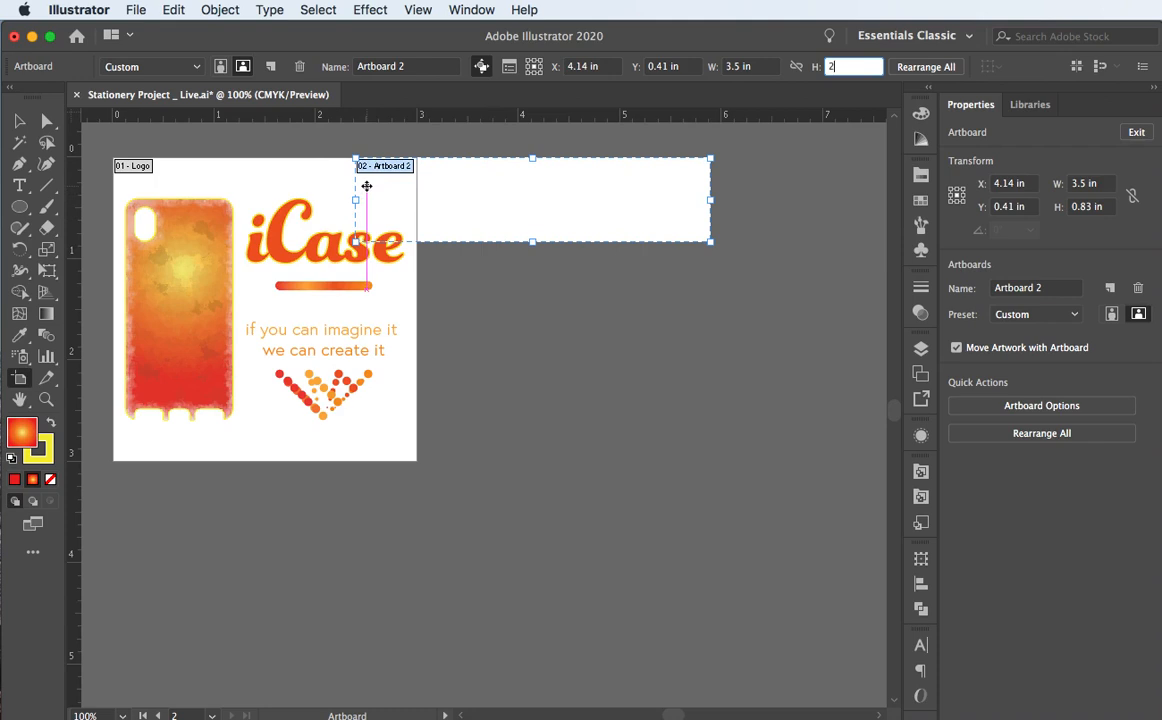
key("Escape")
left_click(17, 121)
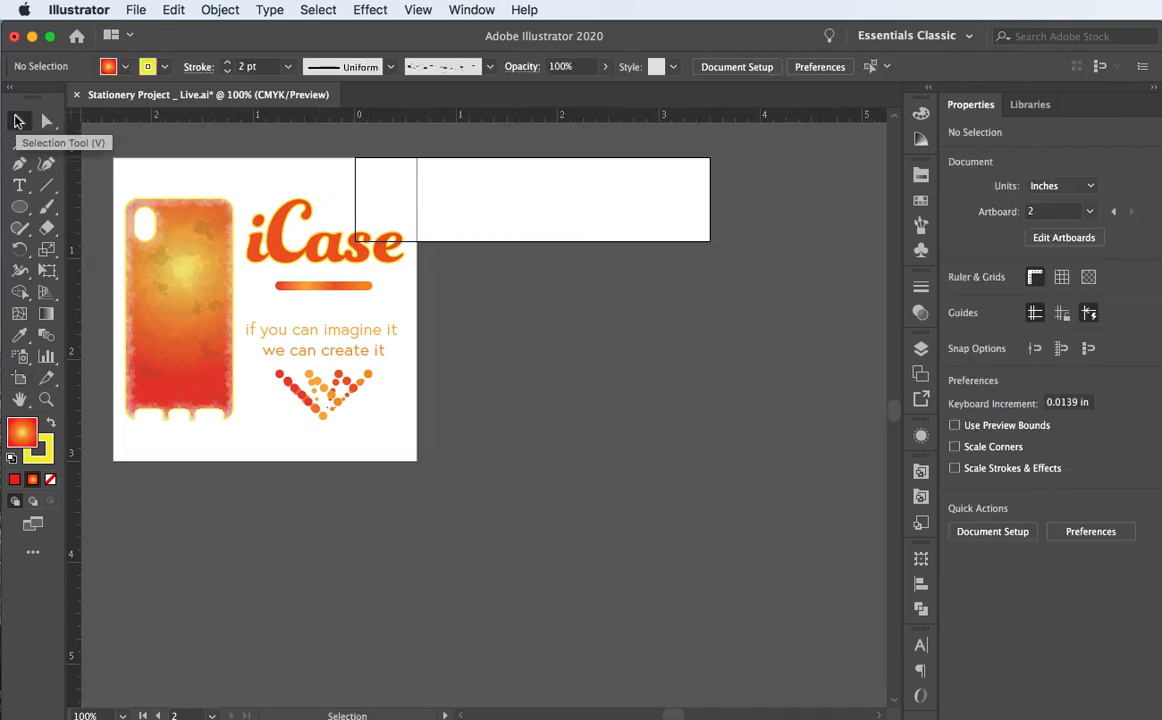
Step: Undo the resize so Artboard 2 returns to 1.67 × 0.83 in, then reselect the Artboard Tool
key("super+z")
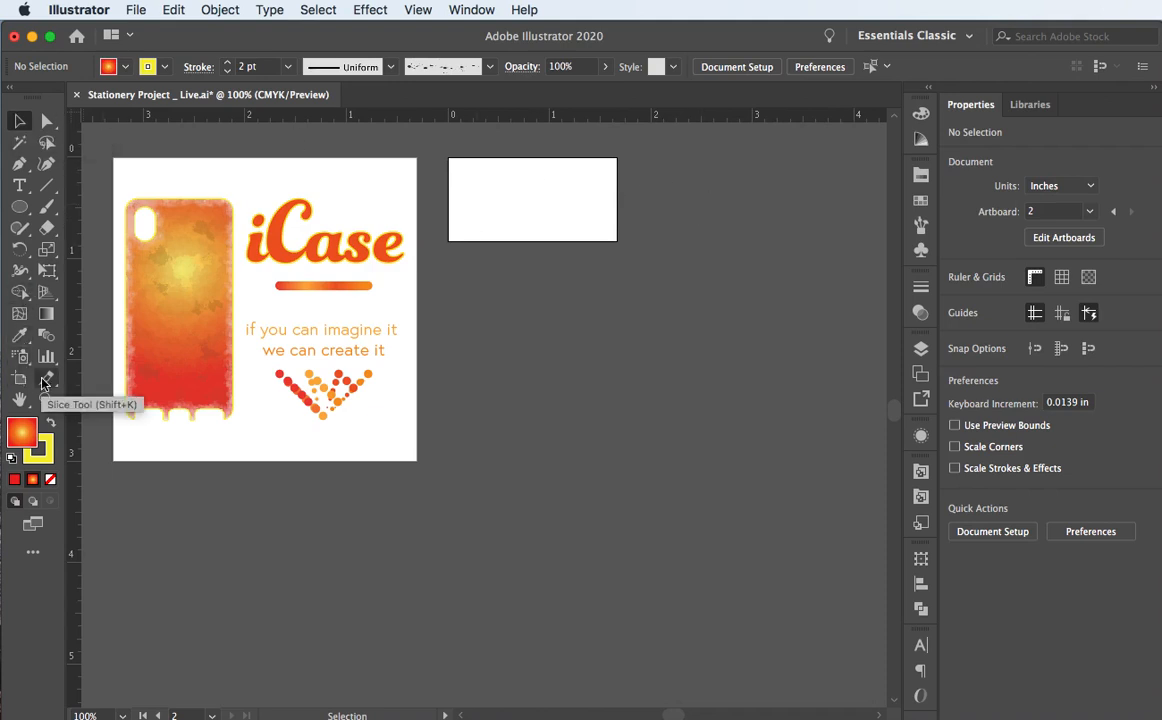
key("shift+o")
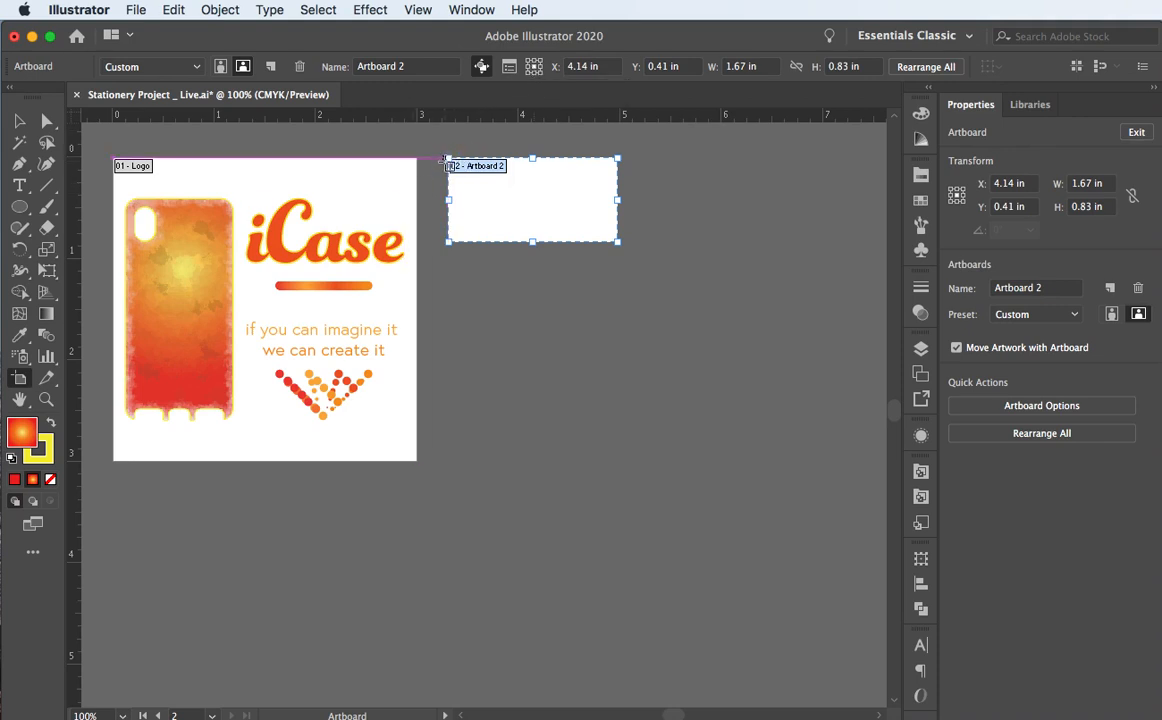
Step: Anchor Artboard 2 at its top-left corner and resize it to 3.5 × 2 in
left_click(528, 61)
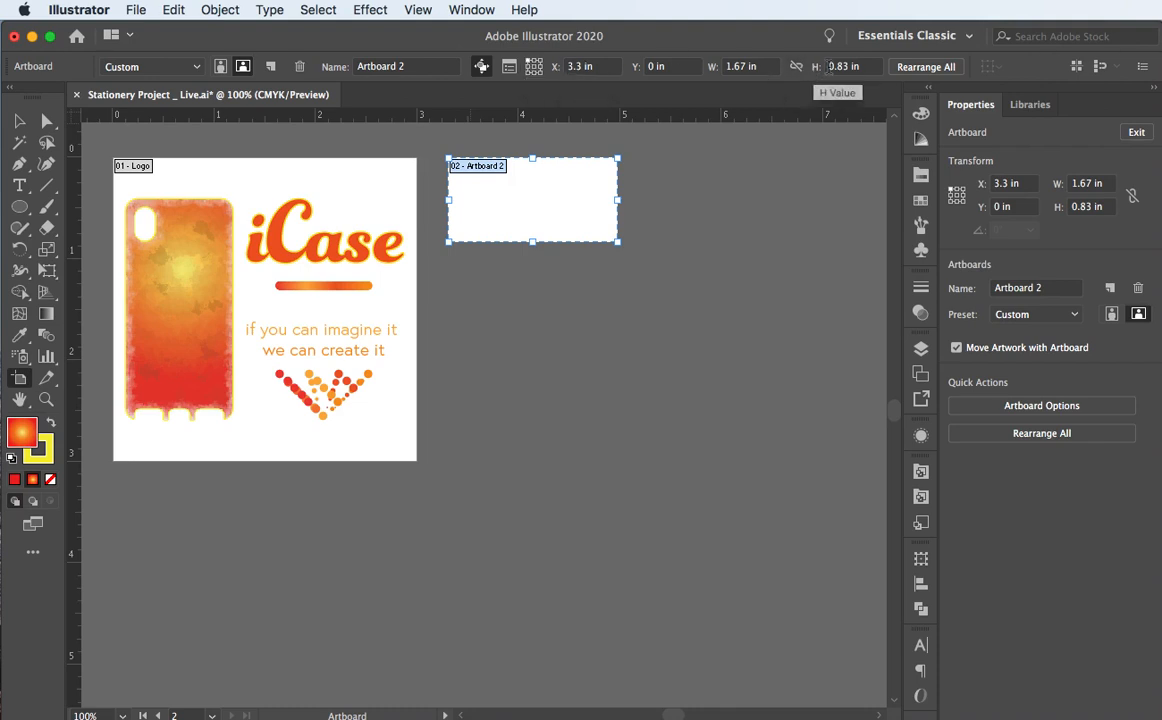
left_click(749, 66)
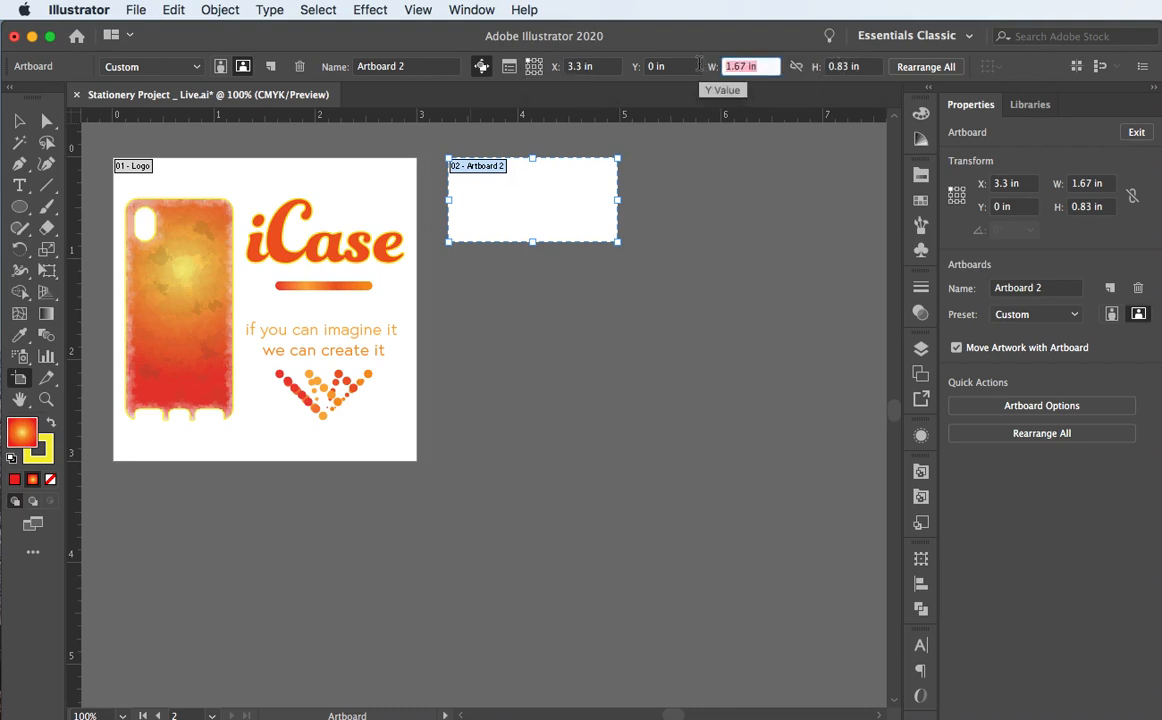
type("3.5")
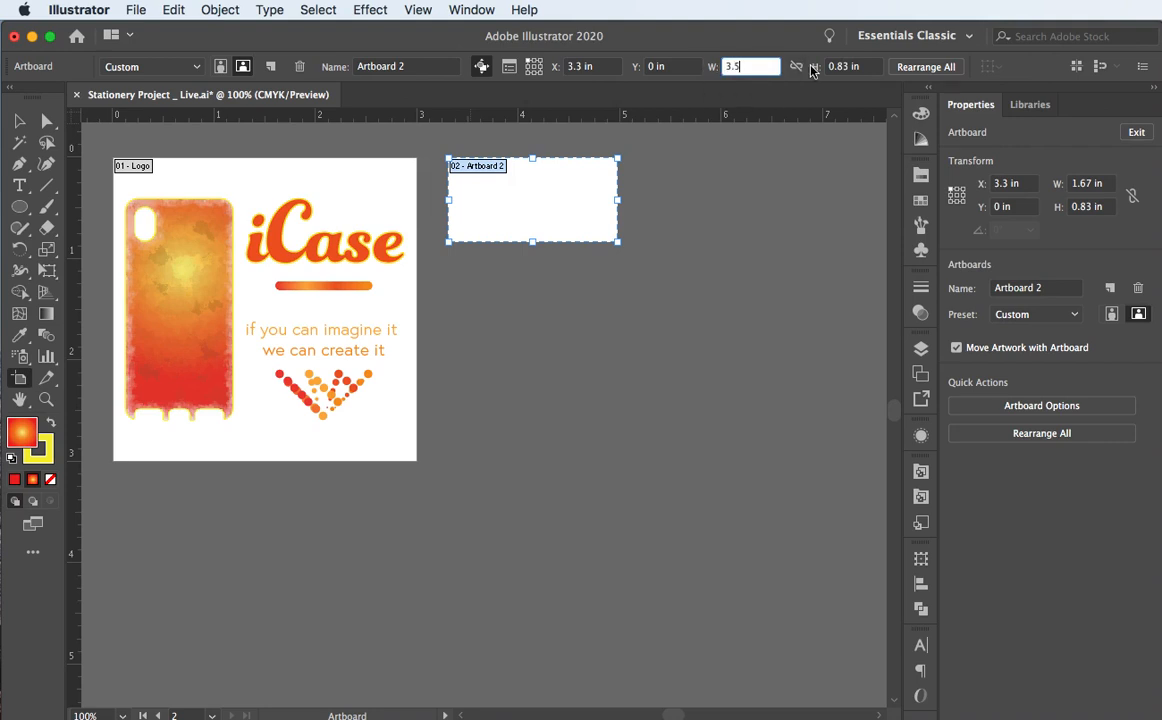
key("Tab")
type("2")
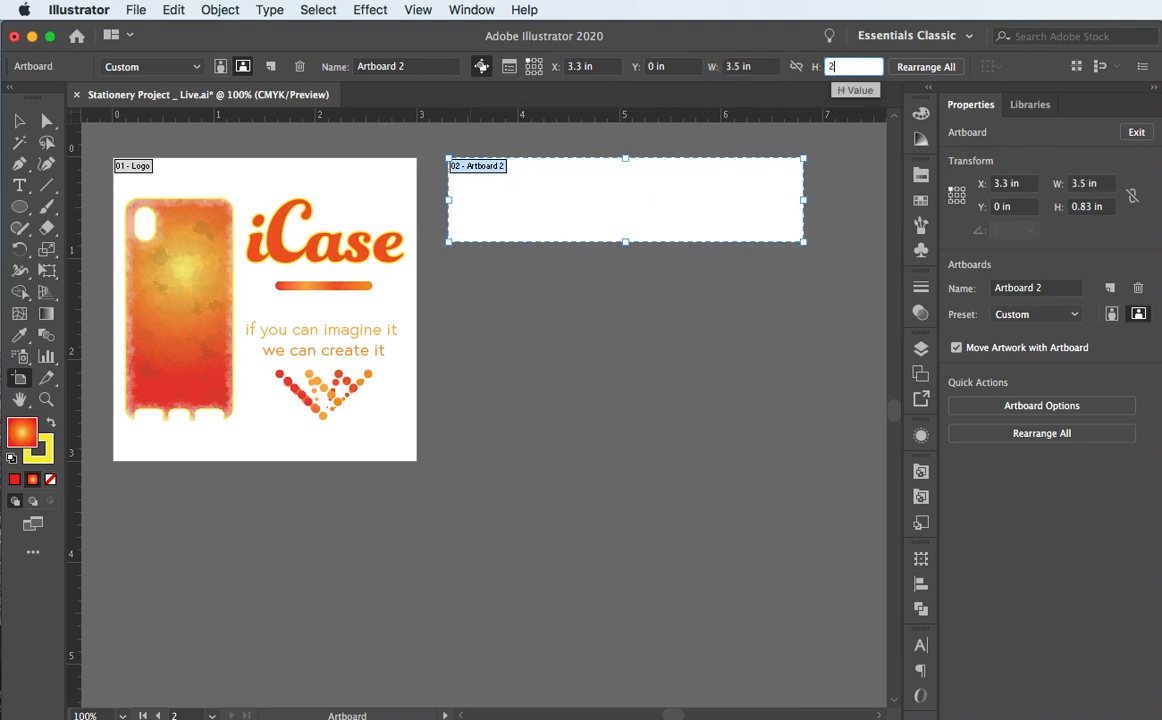
key("Tab")
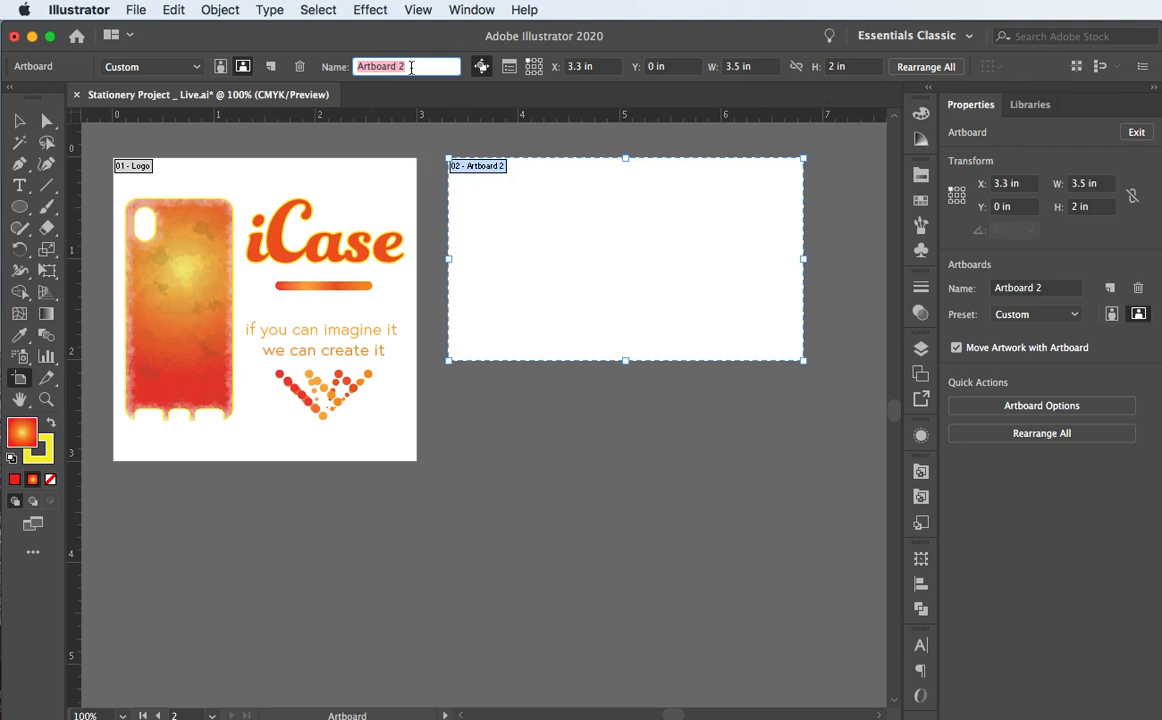
Step: Name the artboard 'Business Card Front'
type("Business Card Front")
key("Return")
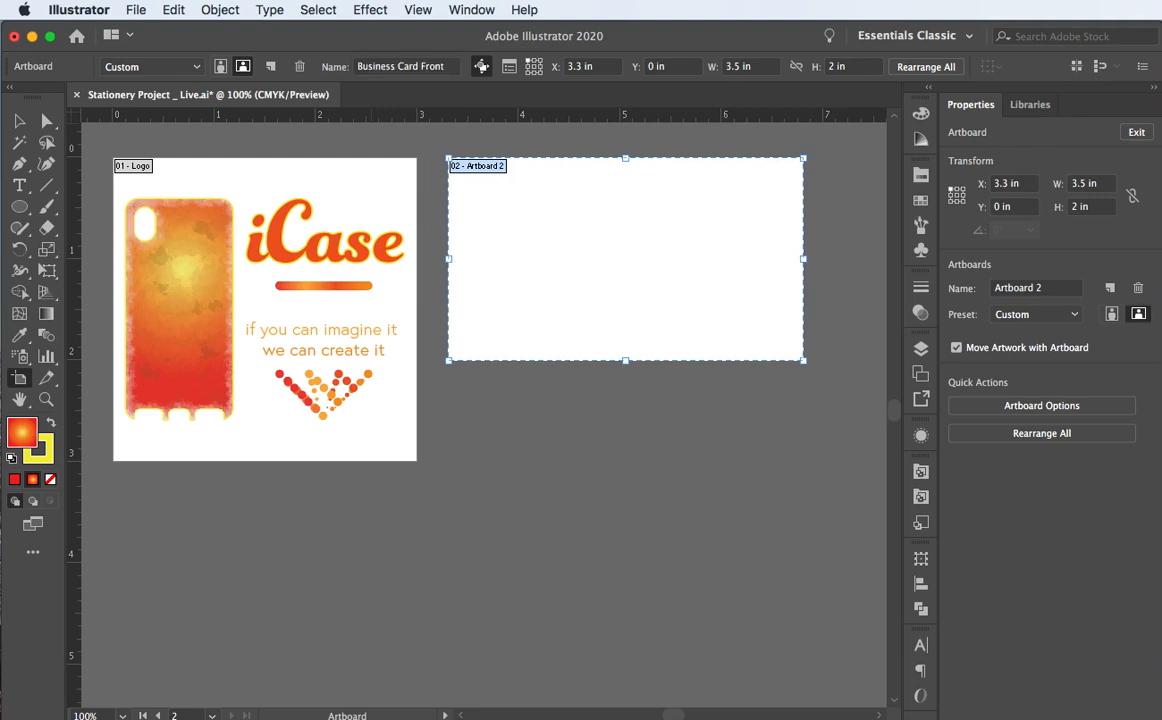
left_click_drag(431, 74, 320, 68)
key("super+c")
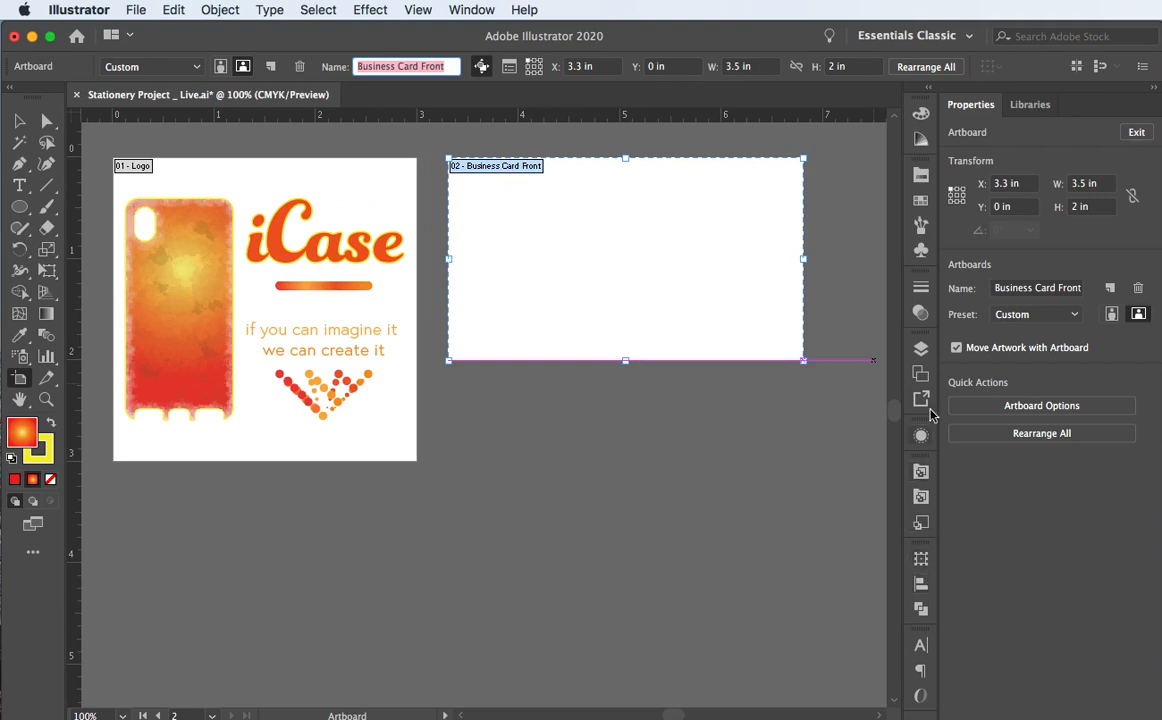
left_click(921, 348)
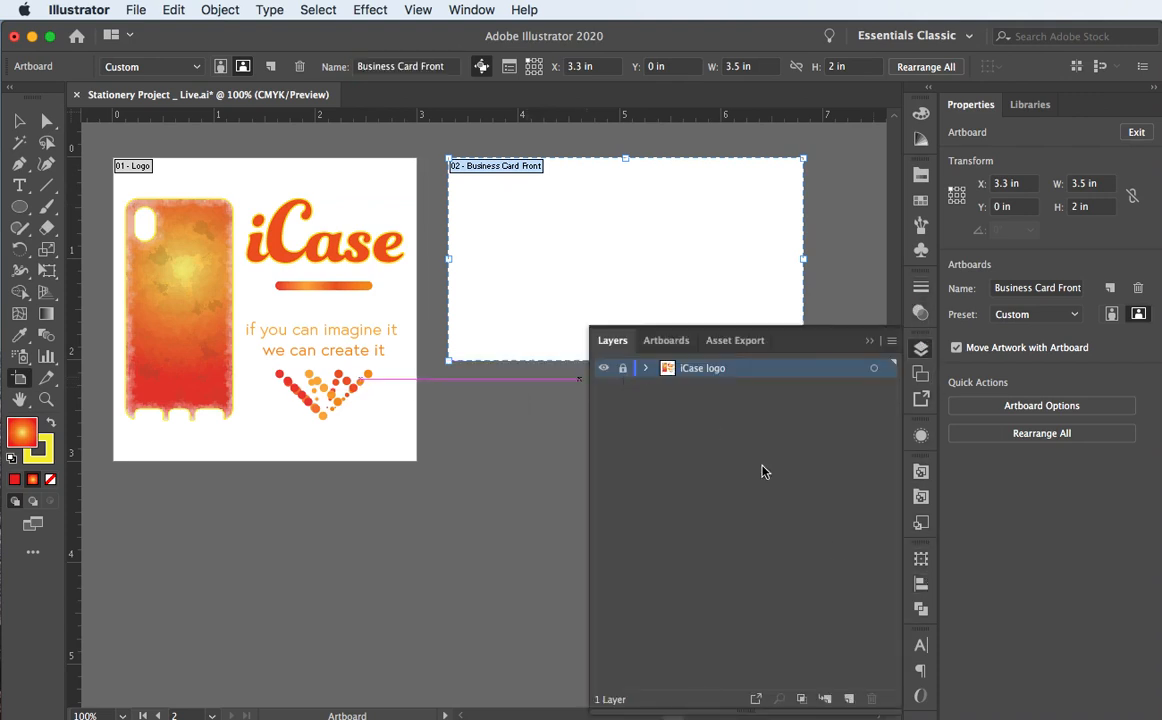
Step: Add a new layer above iCase logo and name it 'Business Card Front'
left_click(847, 699)
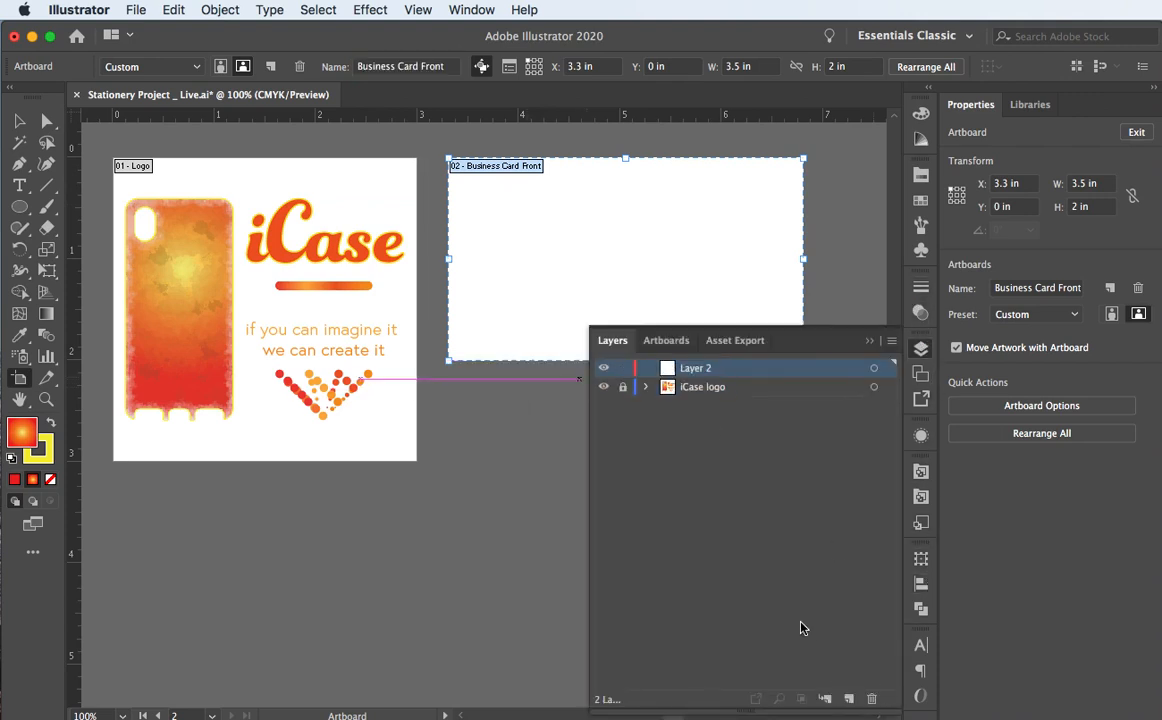
double_click(695, 370)
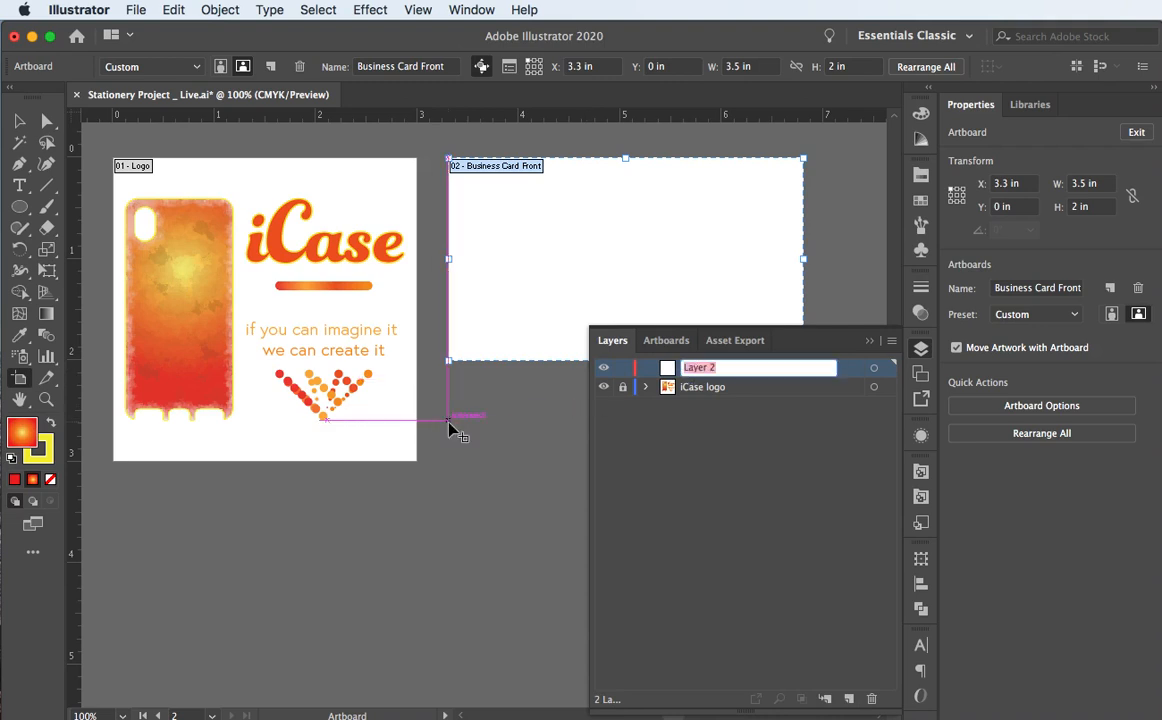
type("Business Card Frin")
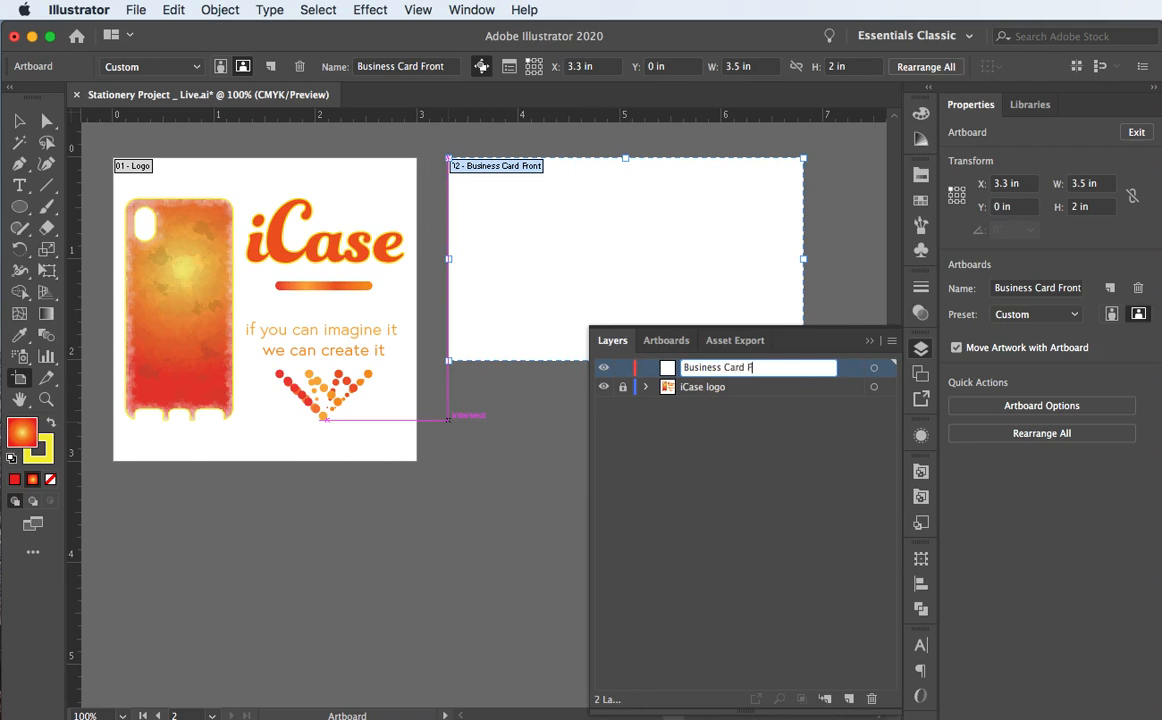
key("BackSpace")
key("BackSpace")
key("BackSpace")
key("BackSpace")
key("BackSpace")
key("BackSpace")
key("BackSpace")
key("BackSpace")
key("BackSpace")
key("BackSpace")
key("BackSpace")
key("BackSpace")
key("BackSpace")
key("BackSpace")
key("BackSpace")
key("BackSpace")
key("BackSpace")
key("BackSpace")
key("super+v")
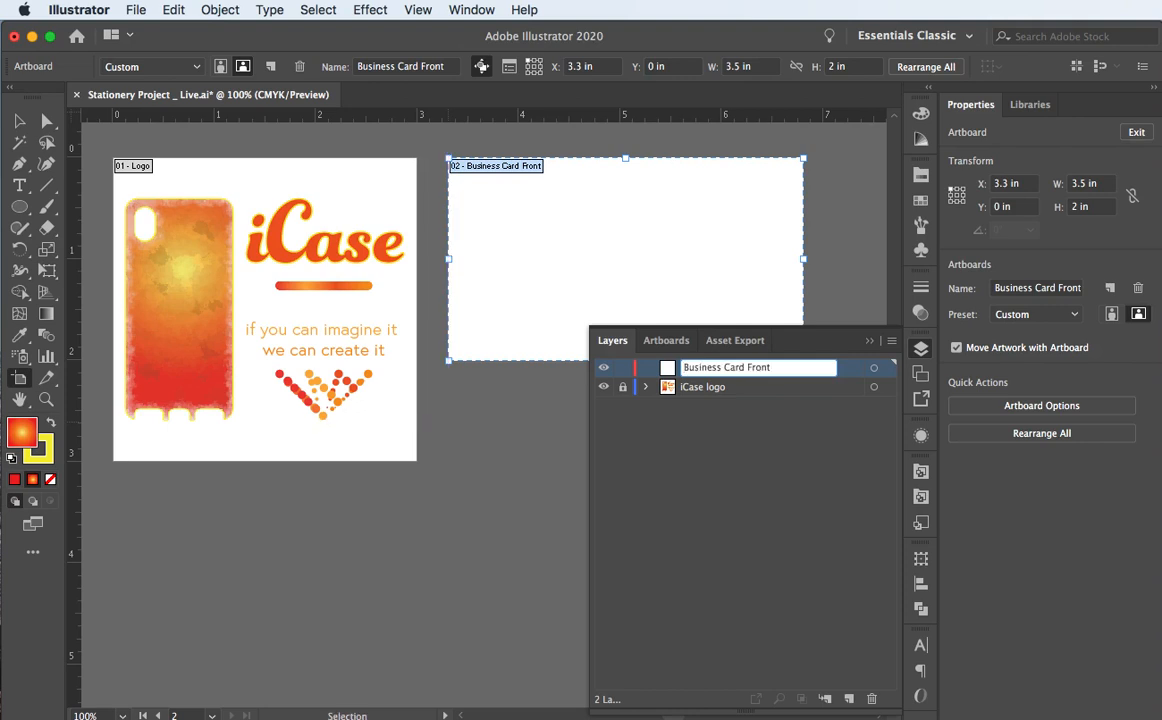
key("Return")
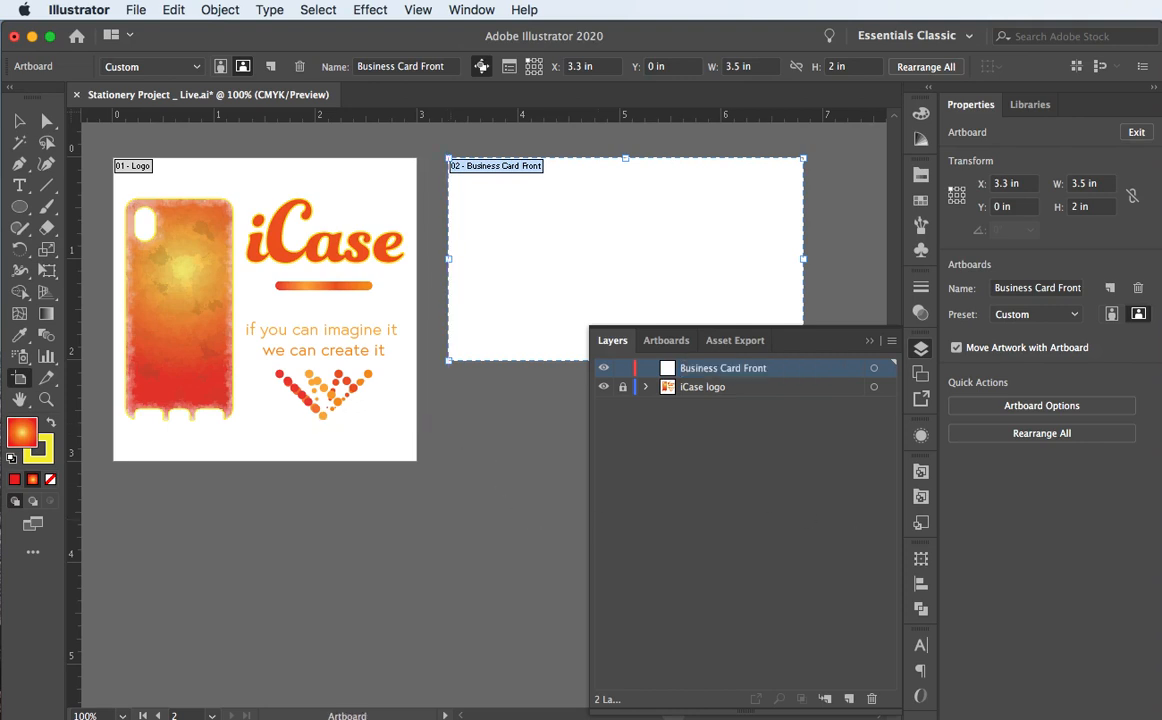
left_click(867, 343)
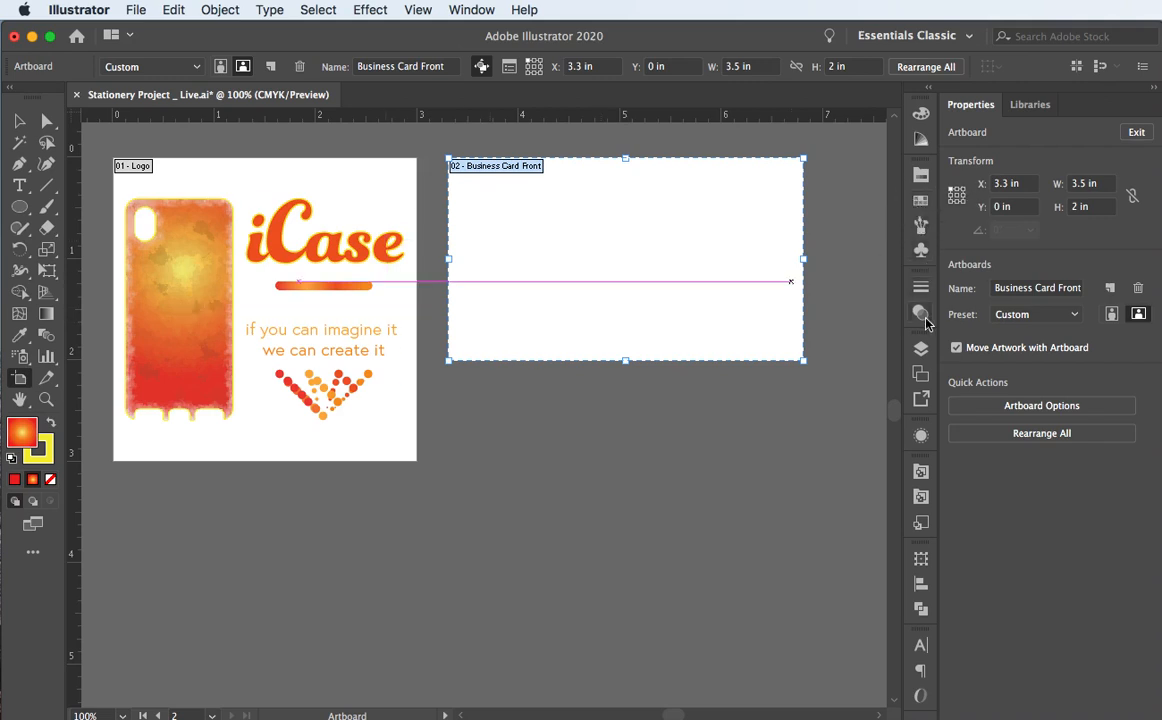
Step: Try placing the iCase wordmark symbol on the card, then undo, leaving the artboard empty
left_click(921, 250)
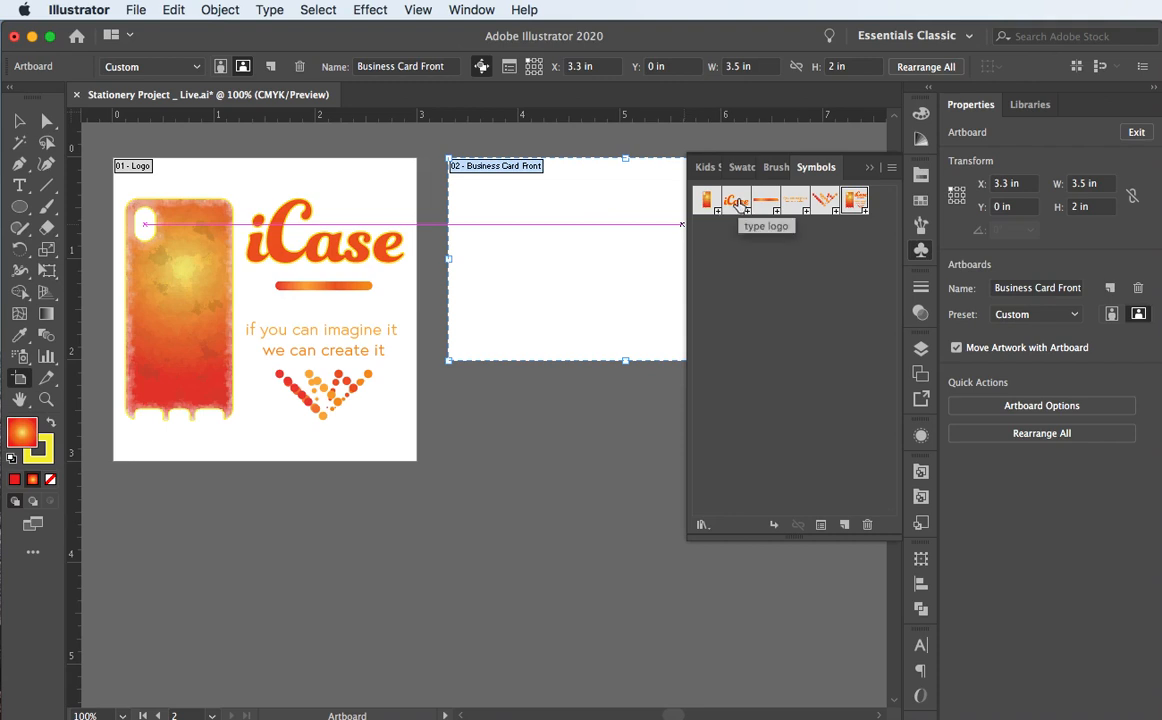
left_click_drag(737, 200, 524, 214)
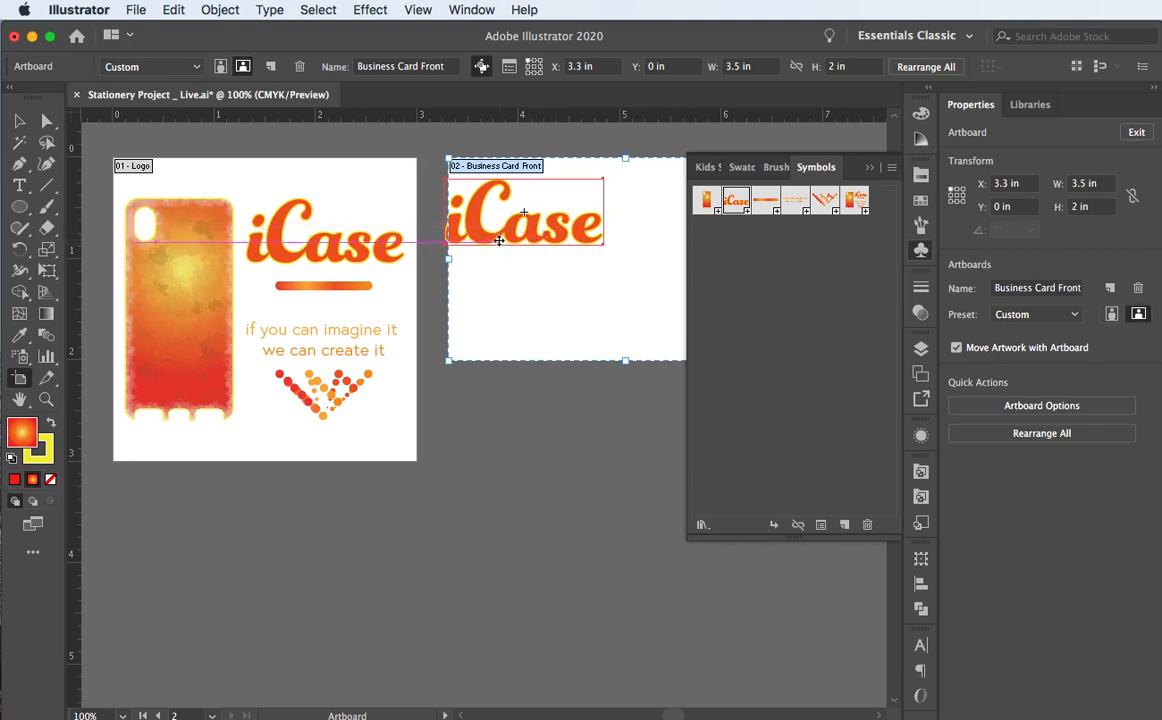
left_click_drag(504, 231, 568, 216)
key("super+z")
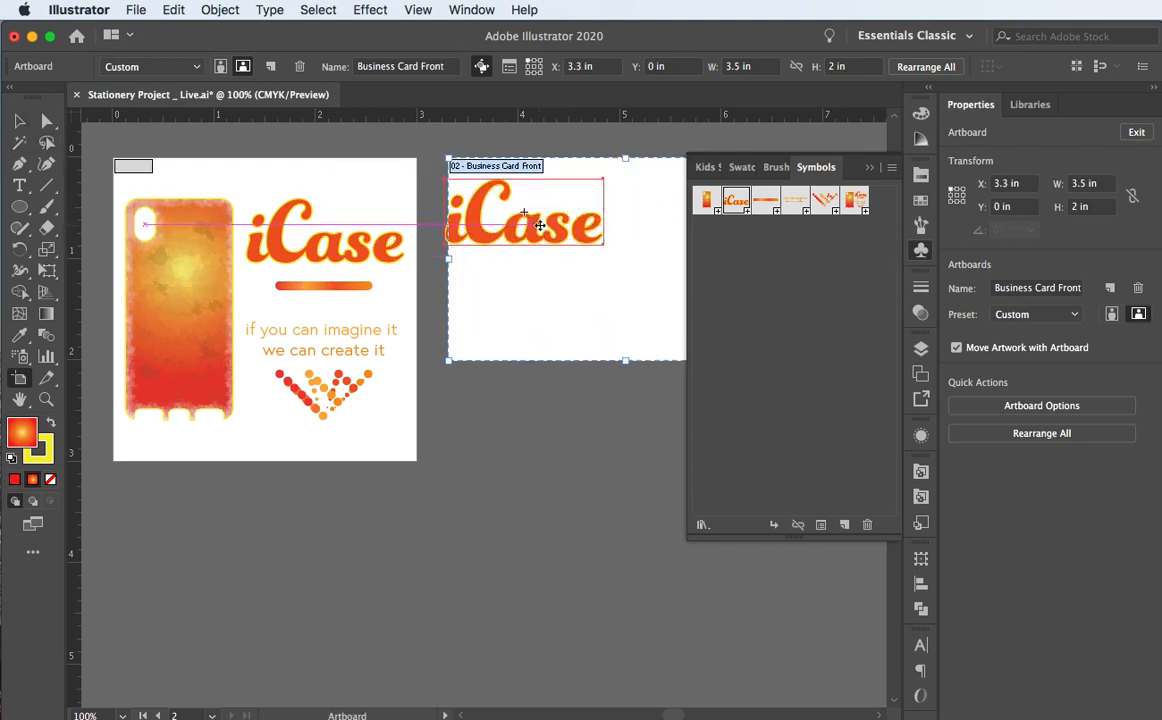
key("super+z")
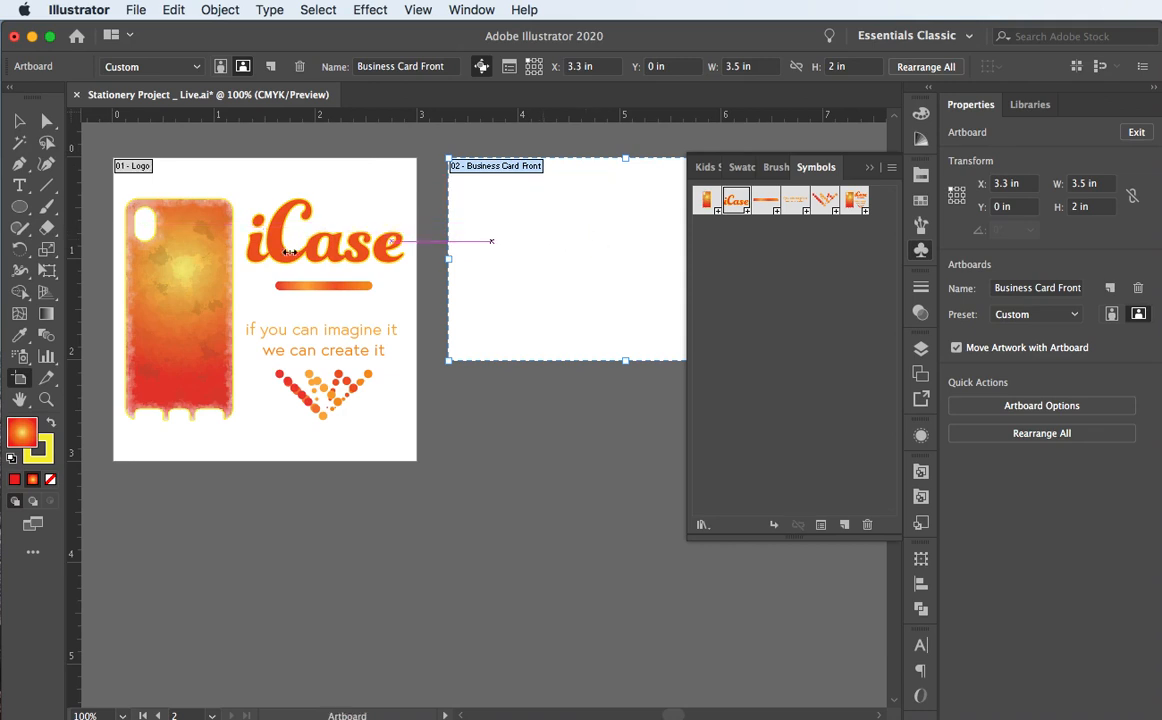
left_click(16, 122)
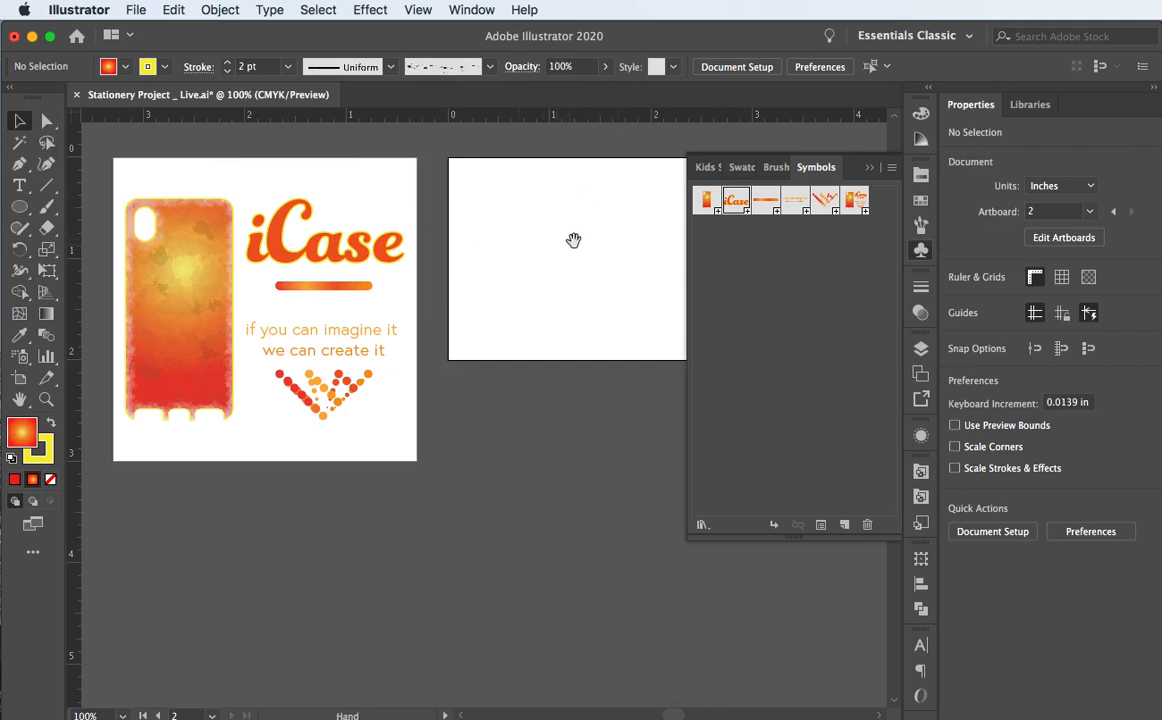
Step: Place an instance of the type logo iCase symbol onto the Business Card Front artboard
left_click_drag(573, 241, 488, 257)
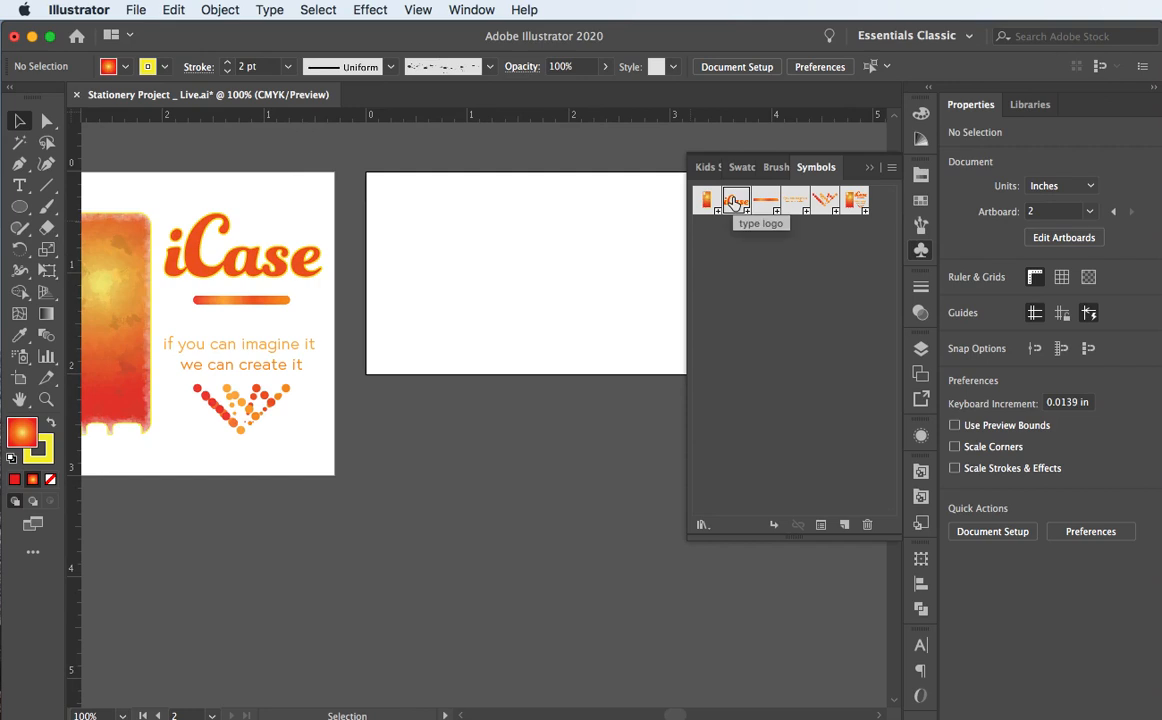
left_click_drag(735, 203, 478, 233)
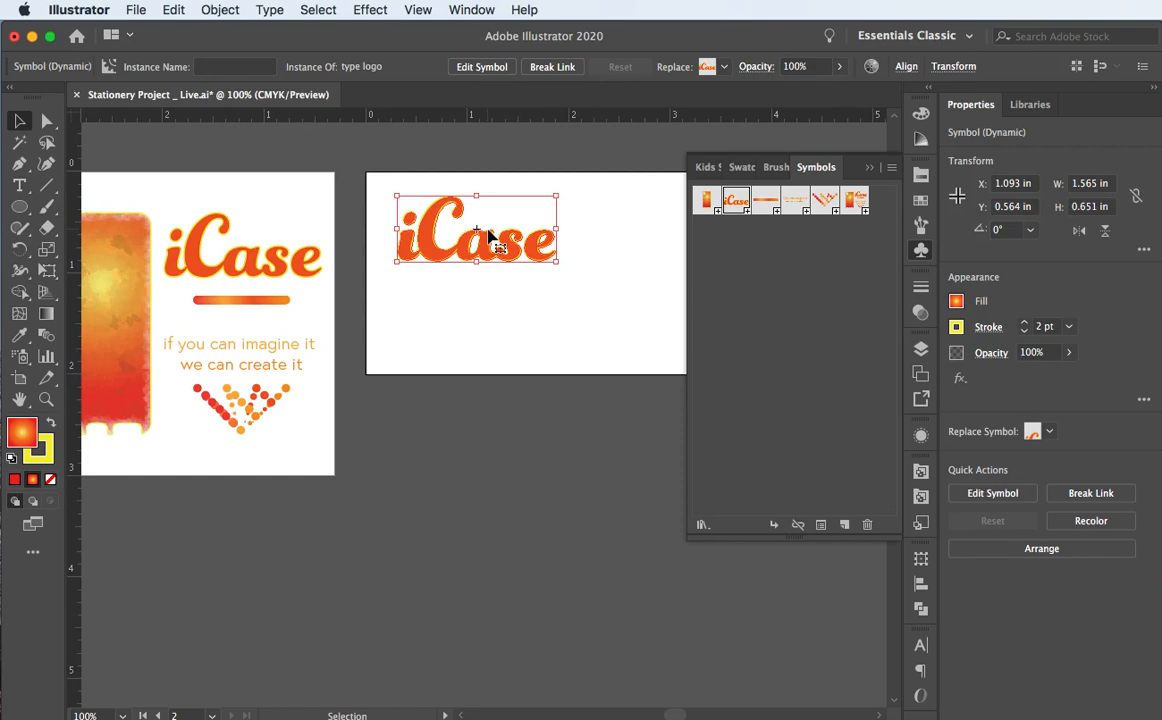
mouse_move(435, 252)
left_mouse_down()
mouse_move(400, 240)
mouse_move(415, 244)
left_mouse_up()
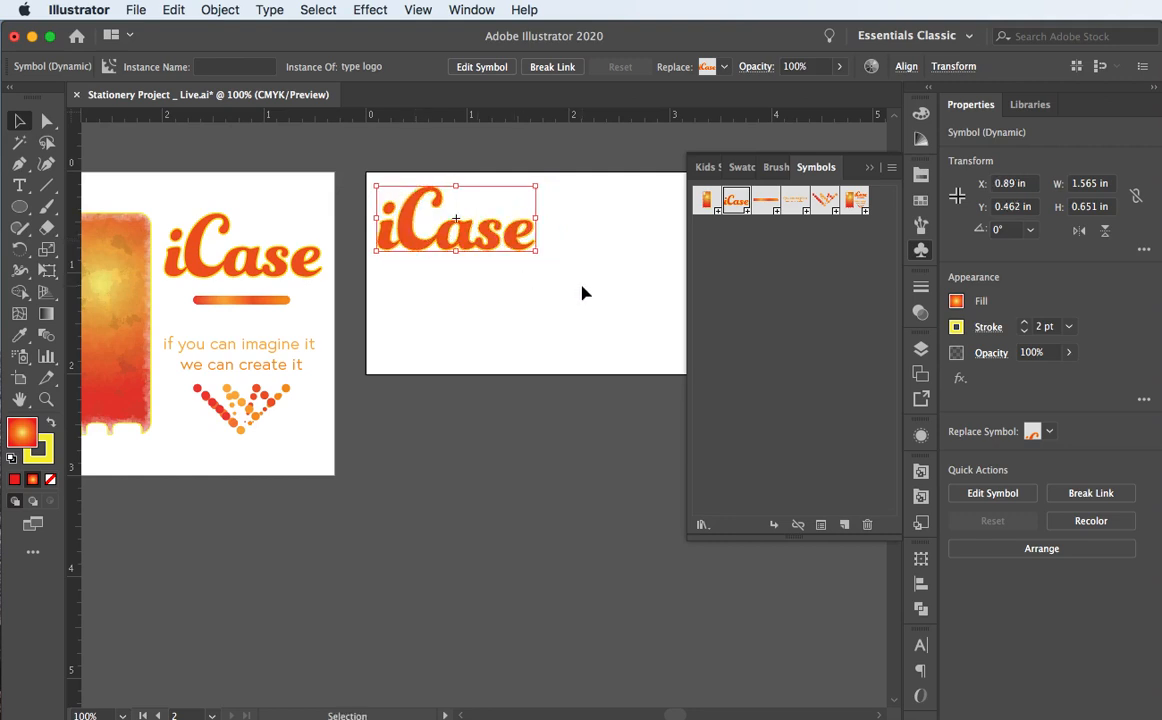
key("Right")
key("Right")
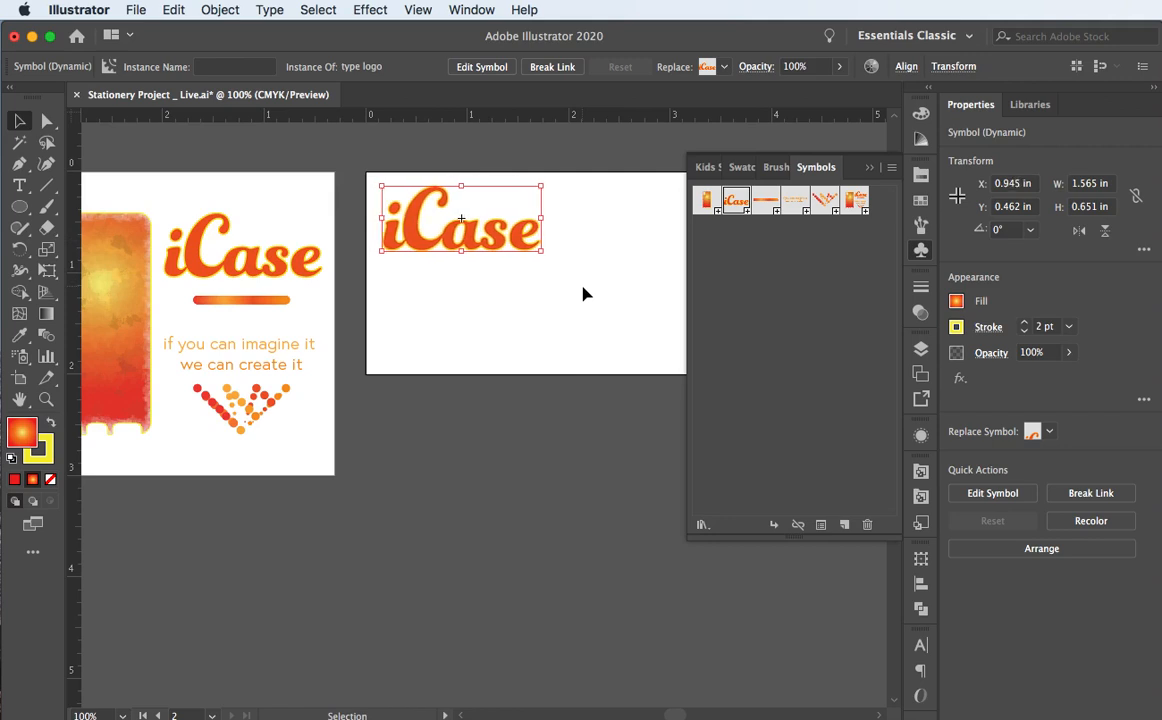
key("Left")
key("Left")
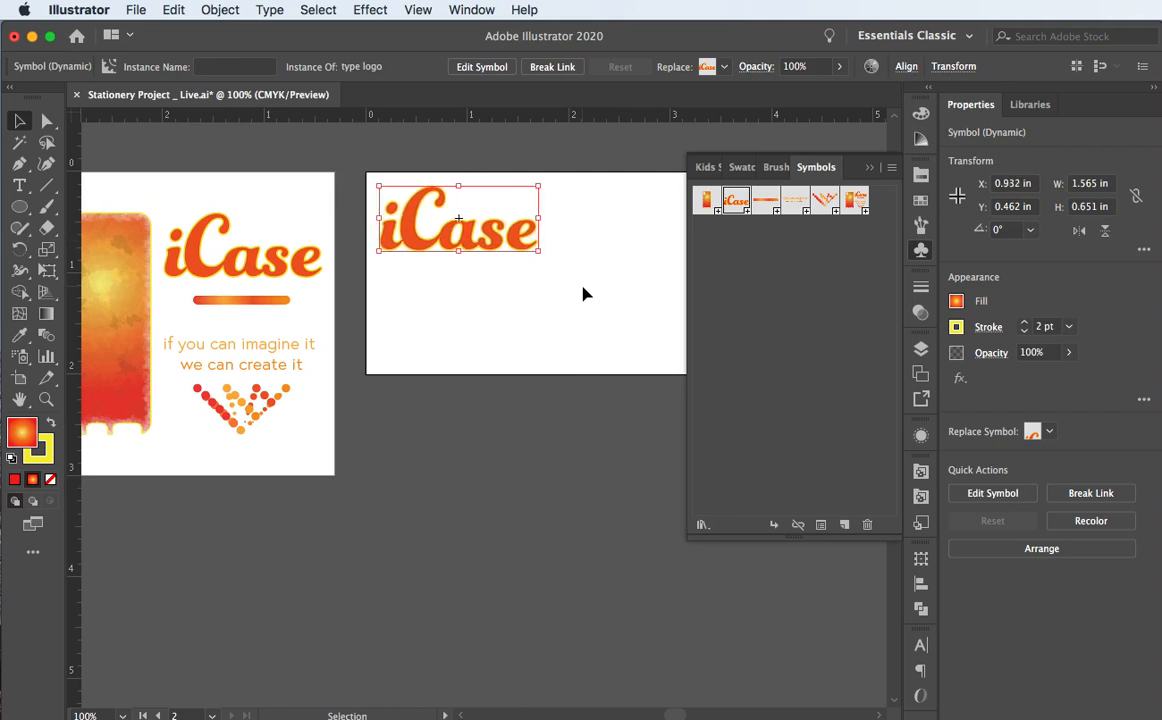
left_click(518, 301)
scroll(518, 301, "right", 5)
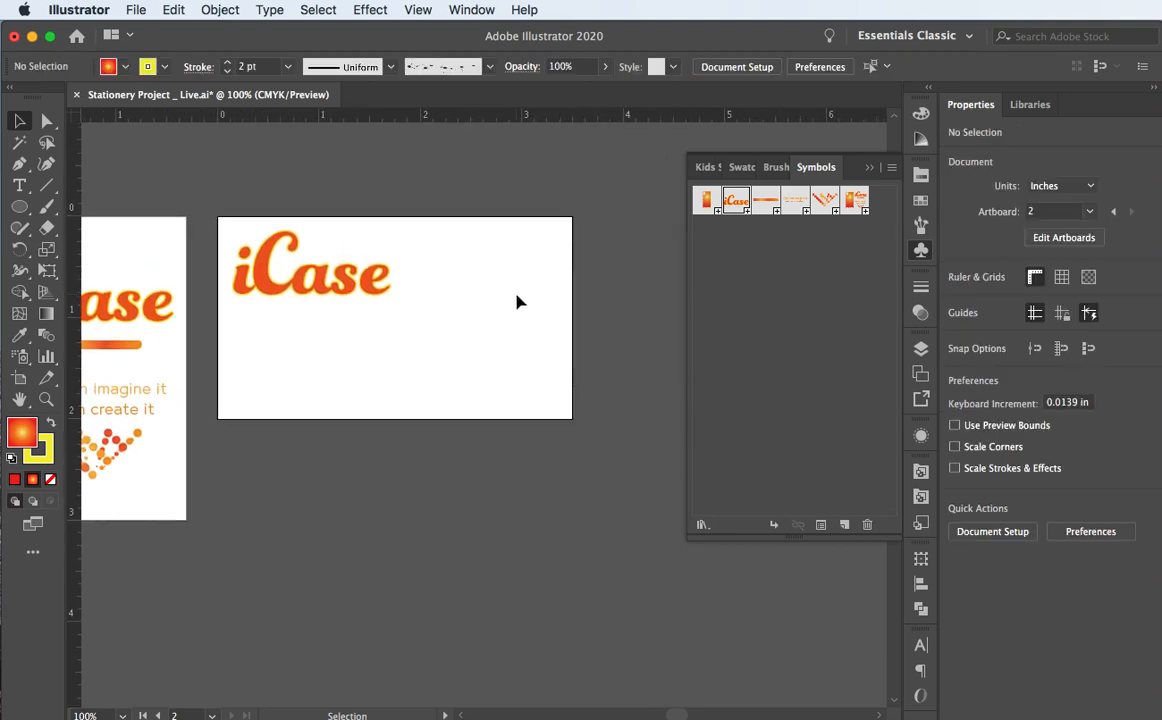
scroll(518, 301, "left", 3)
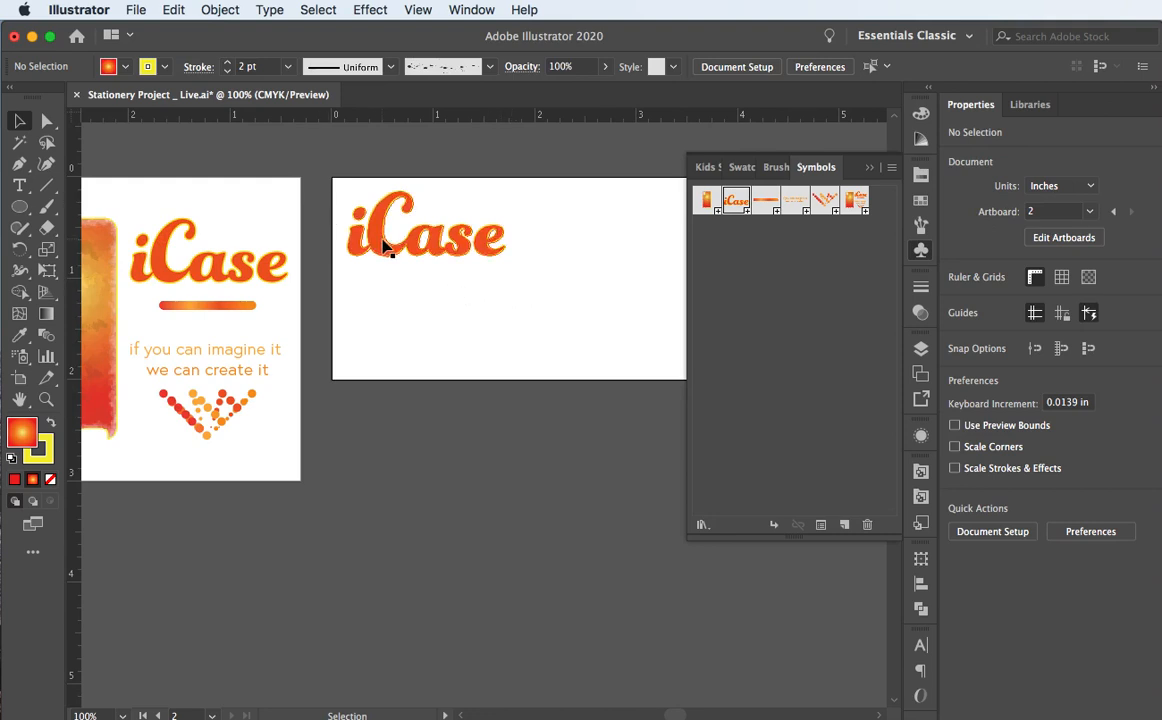
Step: Move the iCase wordmark to the card's lower-right corner, overhanging the right and bottom edges
left_click_drag(383, 245, 484, 289)
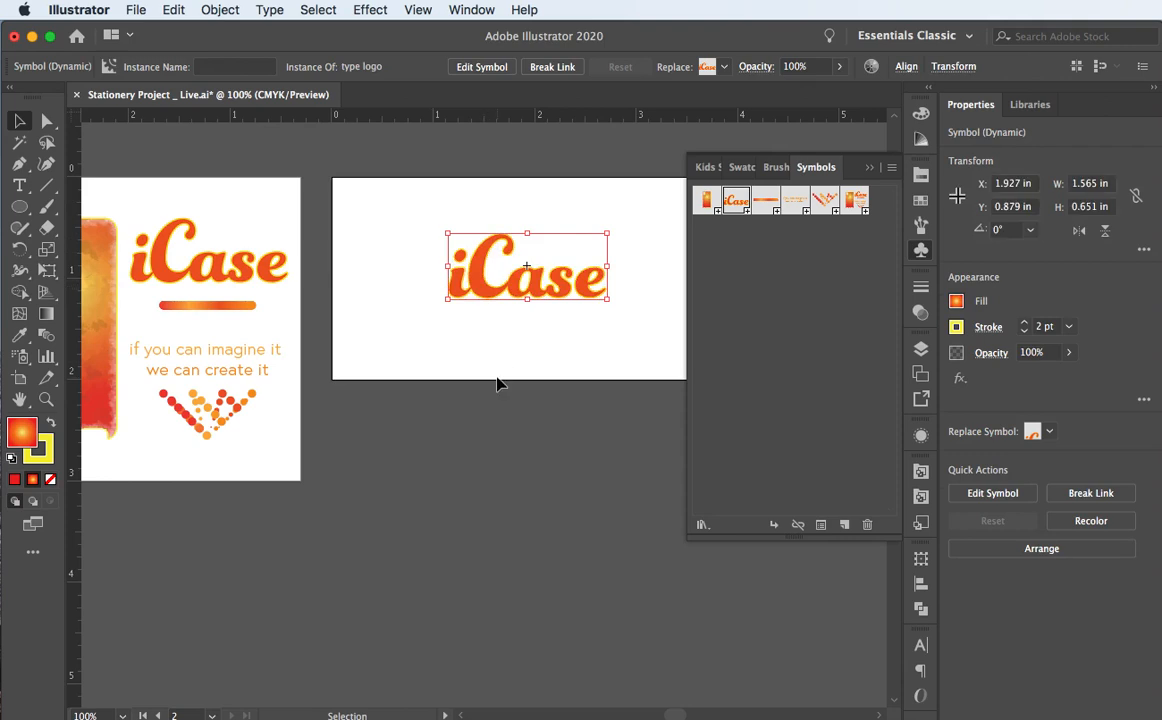
scroll(500, 384, "right", 5)
left_click_drag(355, 285, 513, 358)
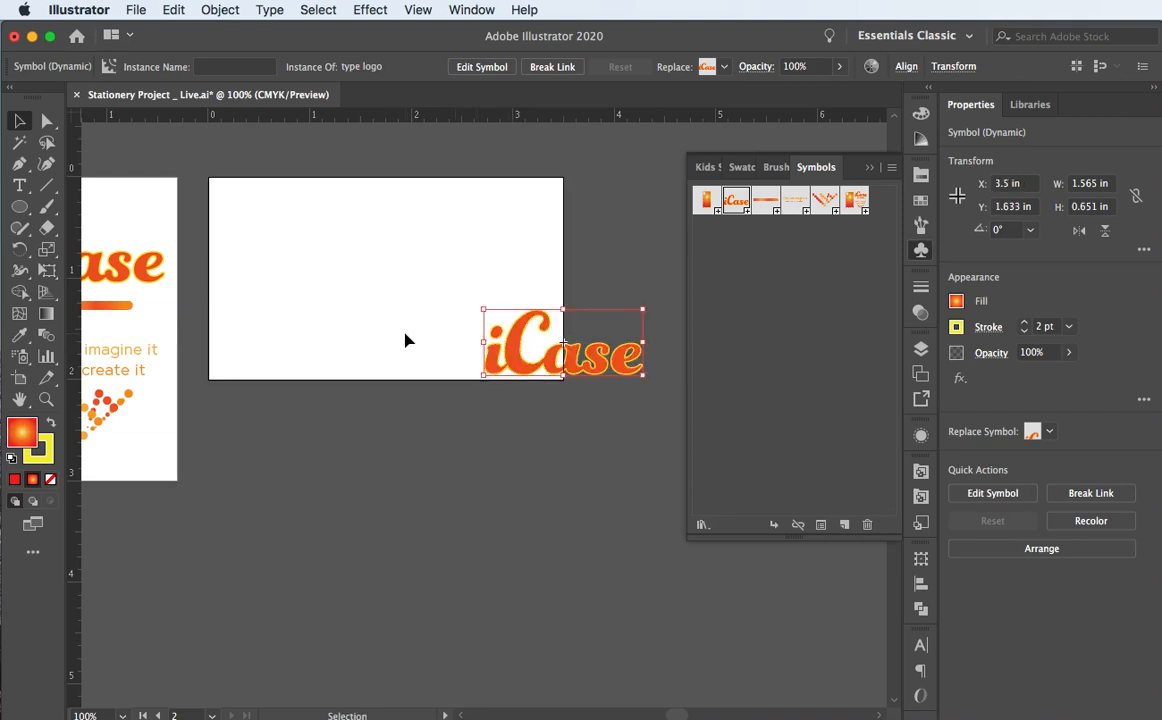
key("Left")
key("Right")
key("Down")
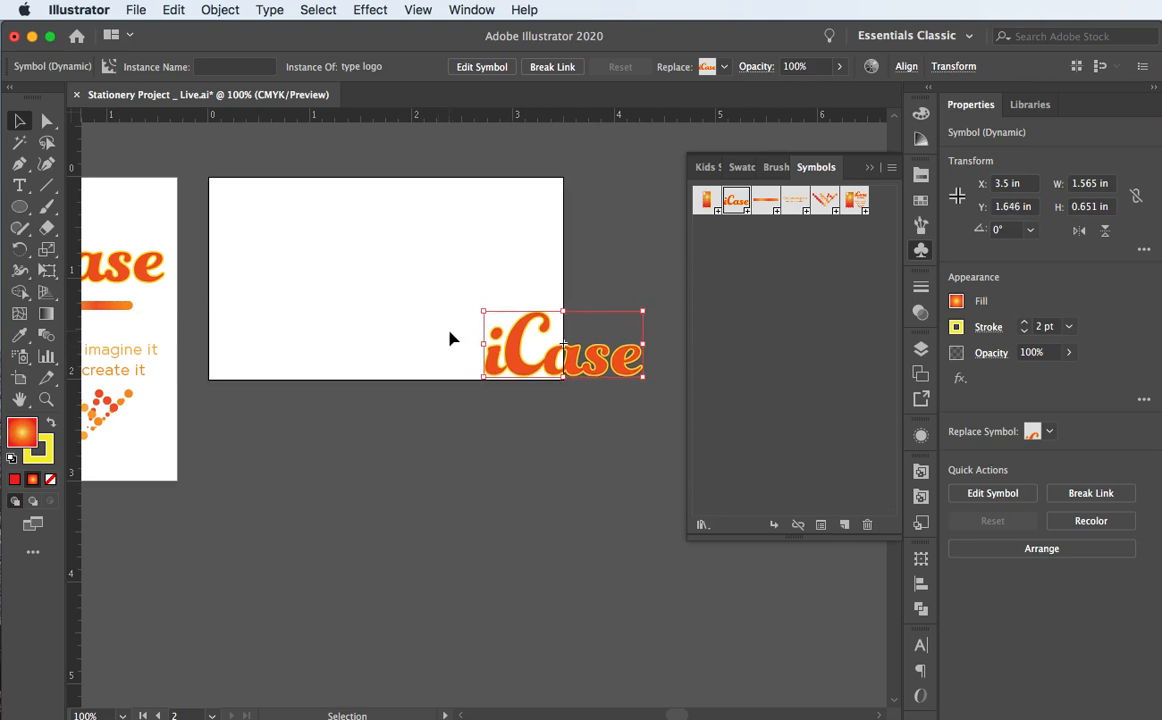
key("Up")
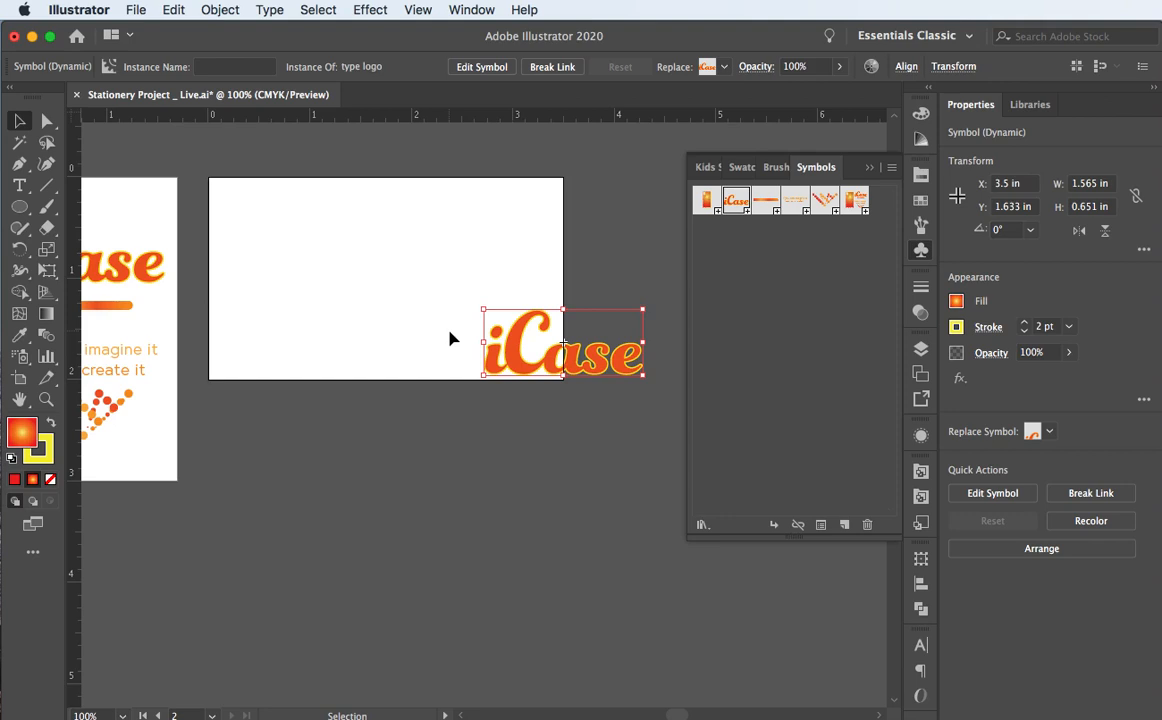
left_click(447, 339)
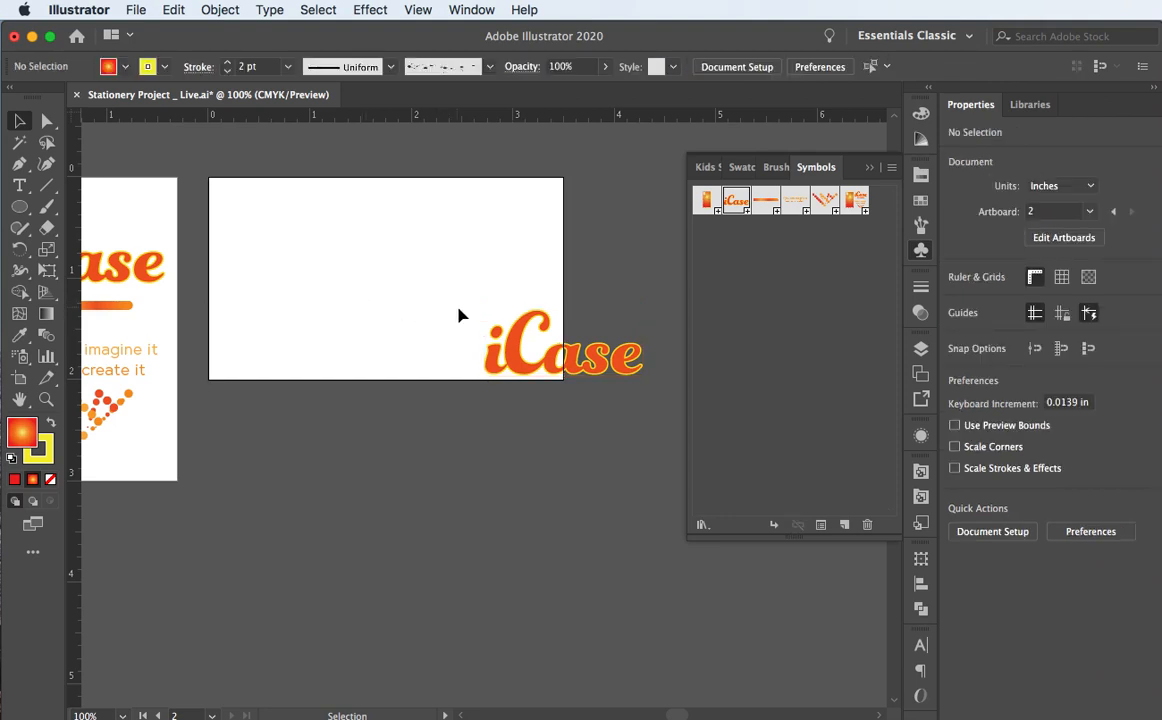
left_click(20, 207)
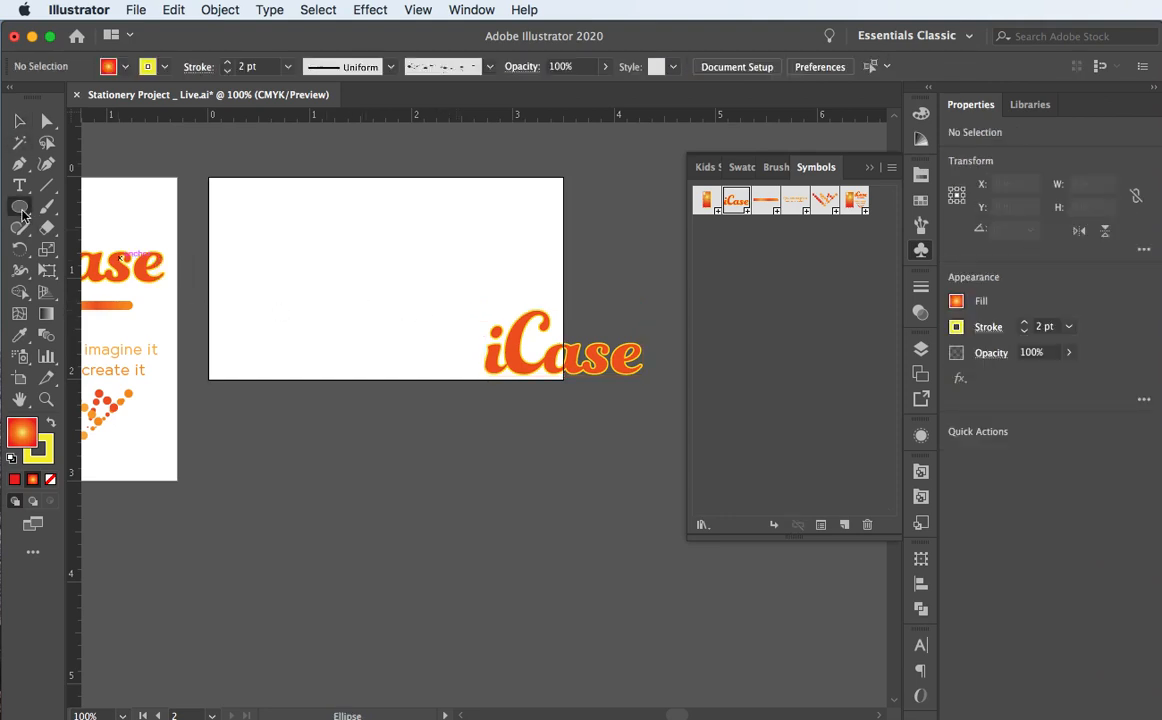
left_click(100, 207)
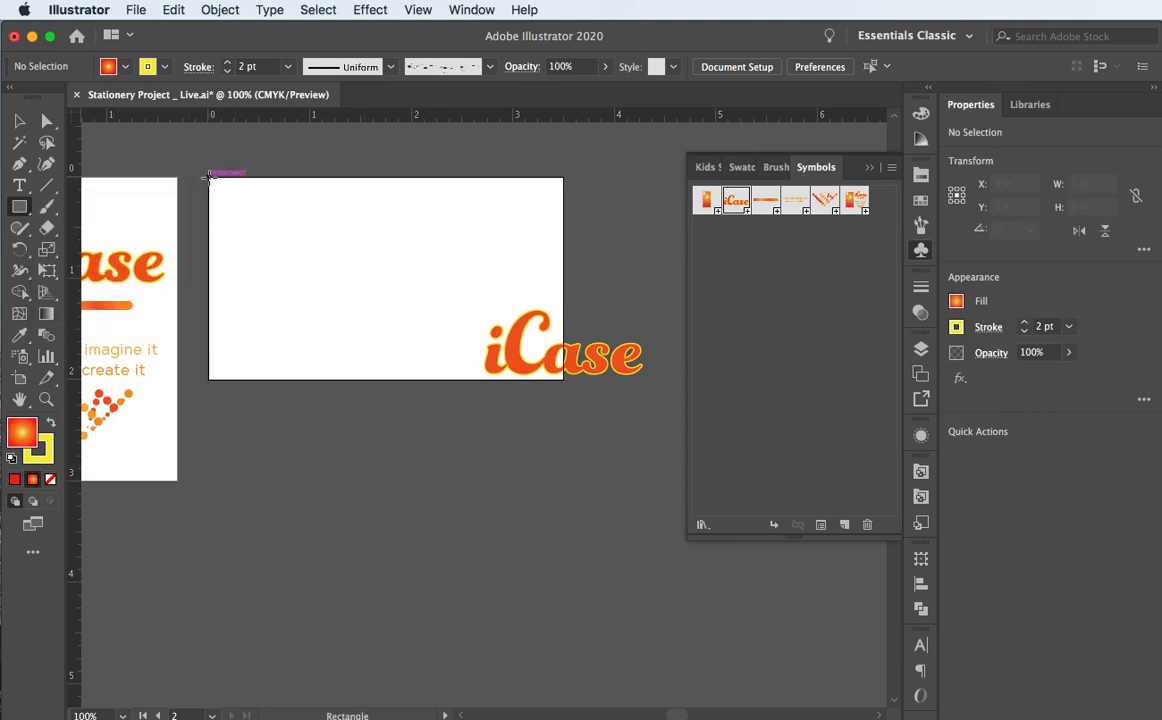
left_click_drag(208, 176, 565, 380)
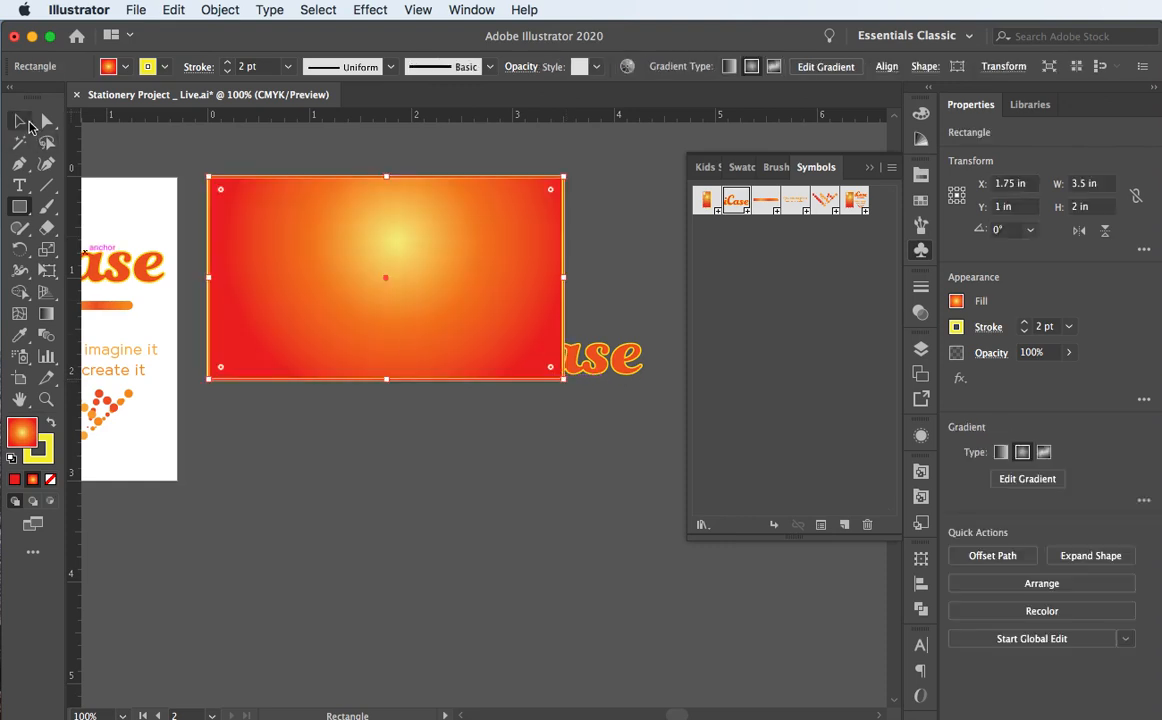
left_click(24, 121)
left_click(48, 450)
left_click(50, 480)
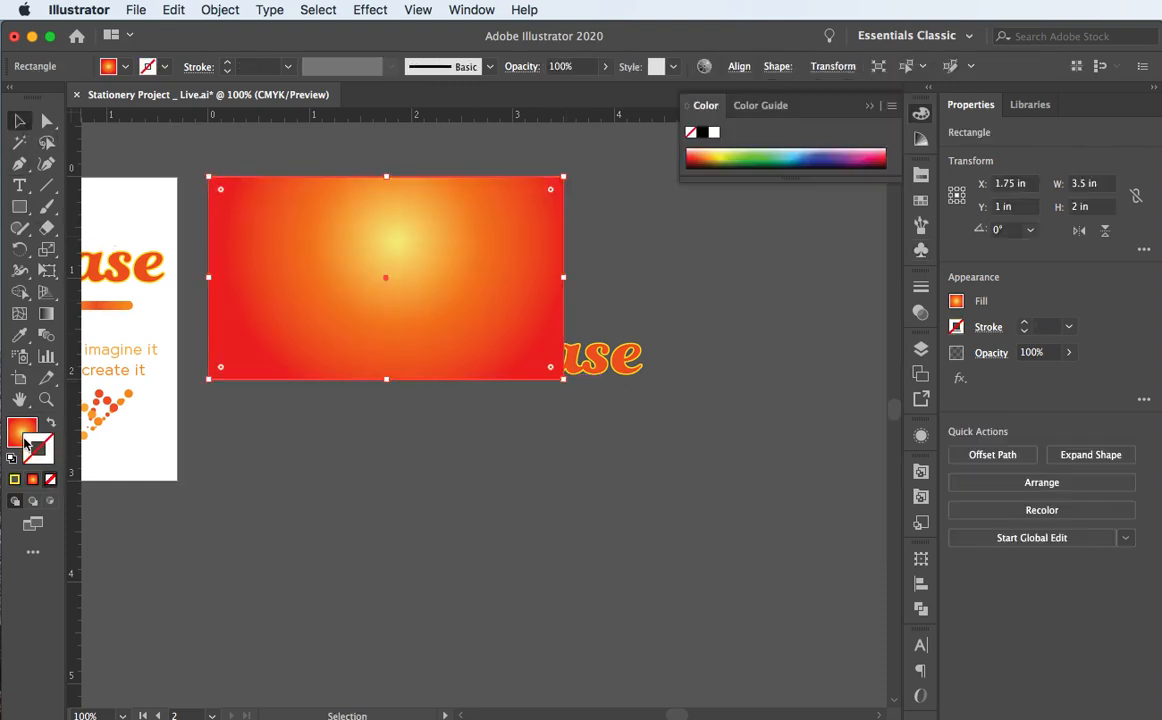
left_click(24, 437)
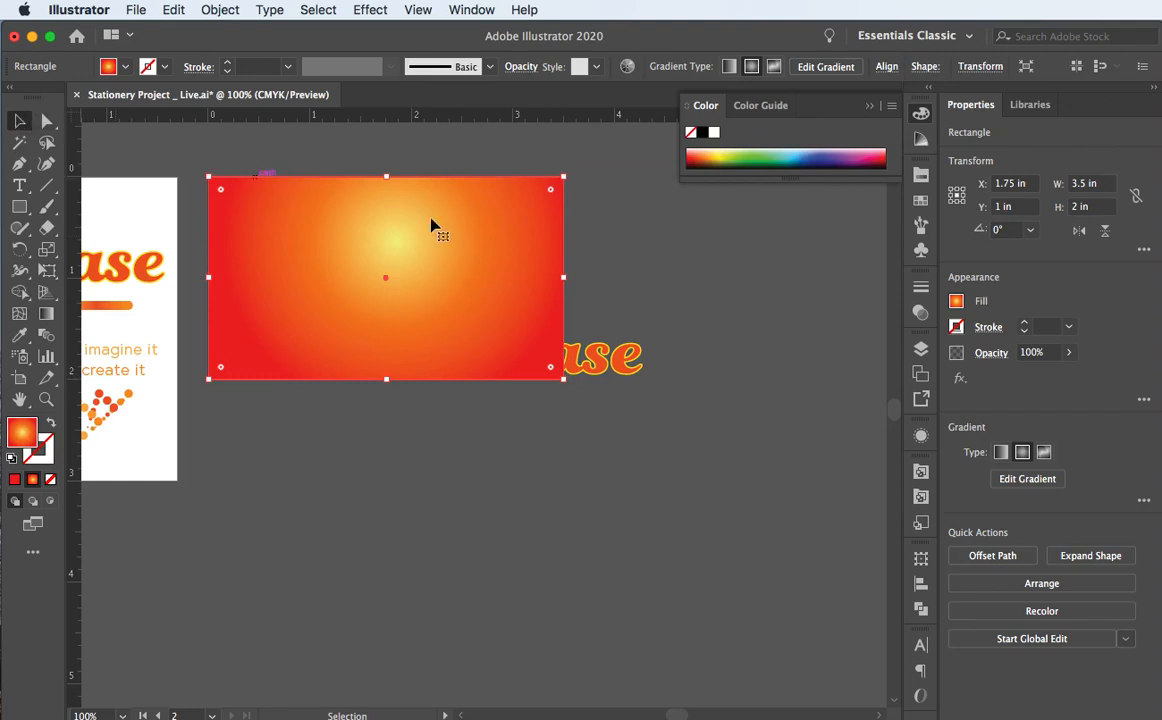
left_click_drag(400, 174, 586, 369)
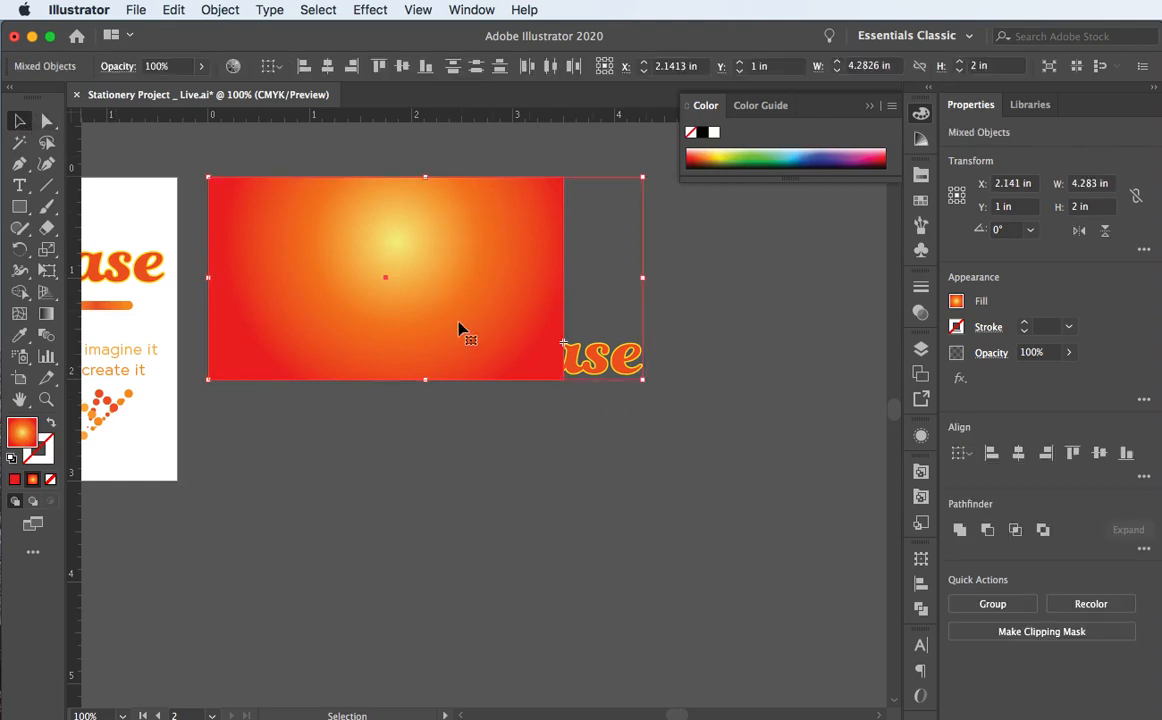
left_click(678, 231)
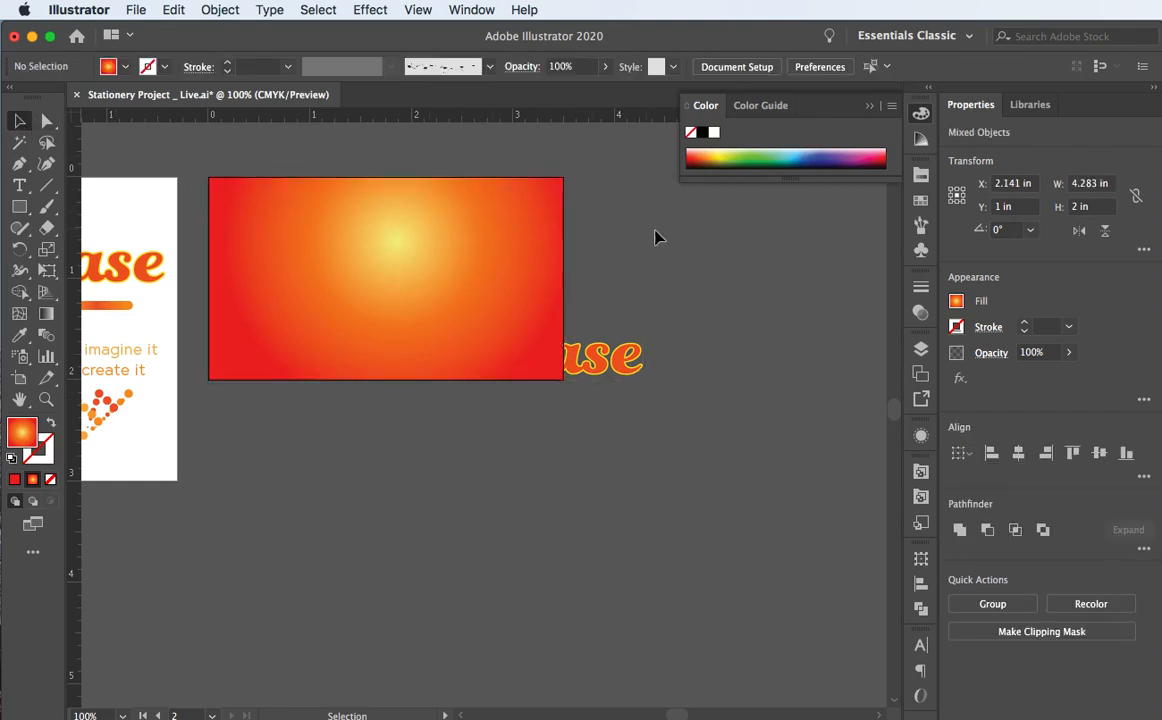
left_click(523, 238)
key("Delete")
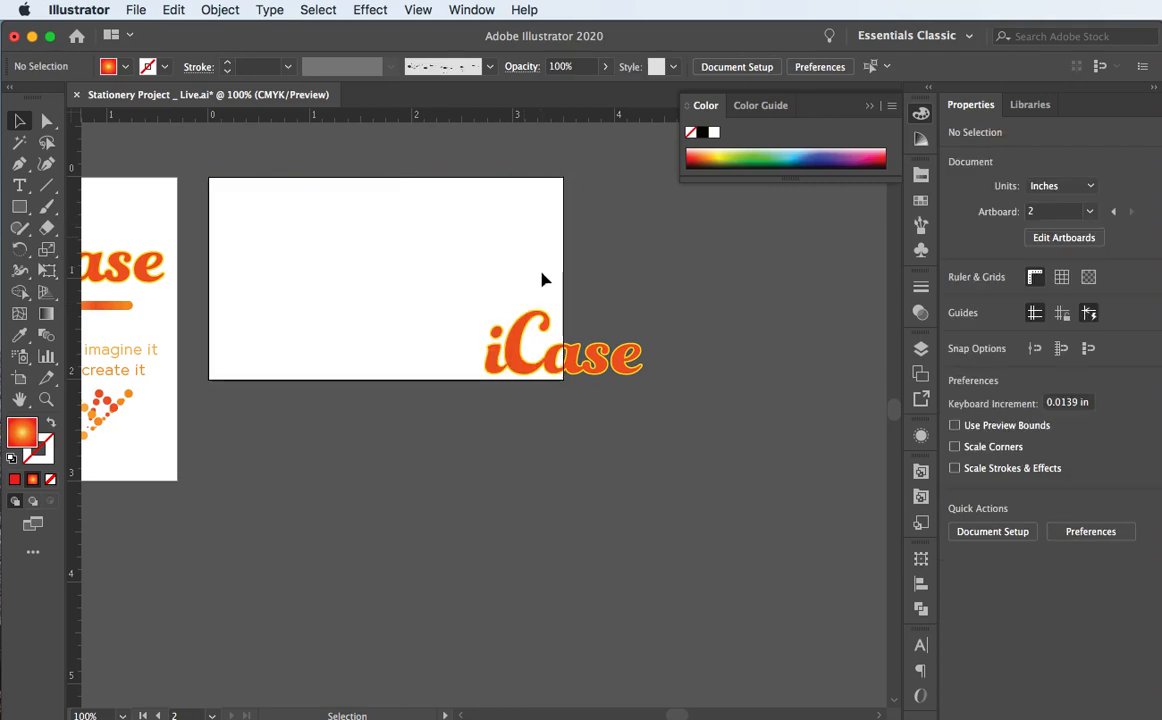
Step: Select the iCase wordmark, nudge it up, and cut it from the card with Cmd+X
left_click(591, 366)
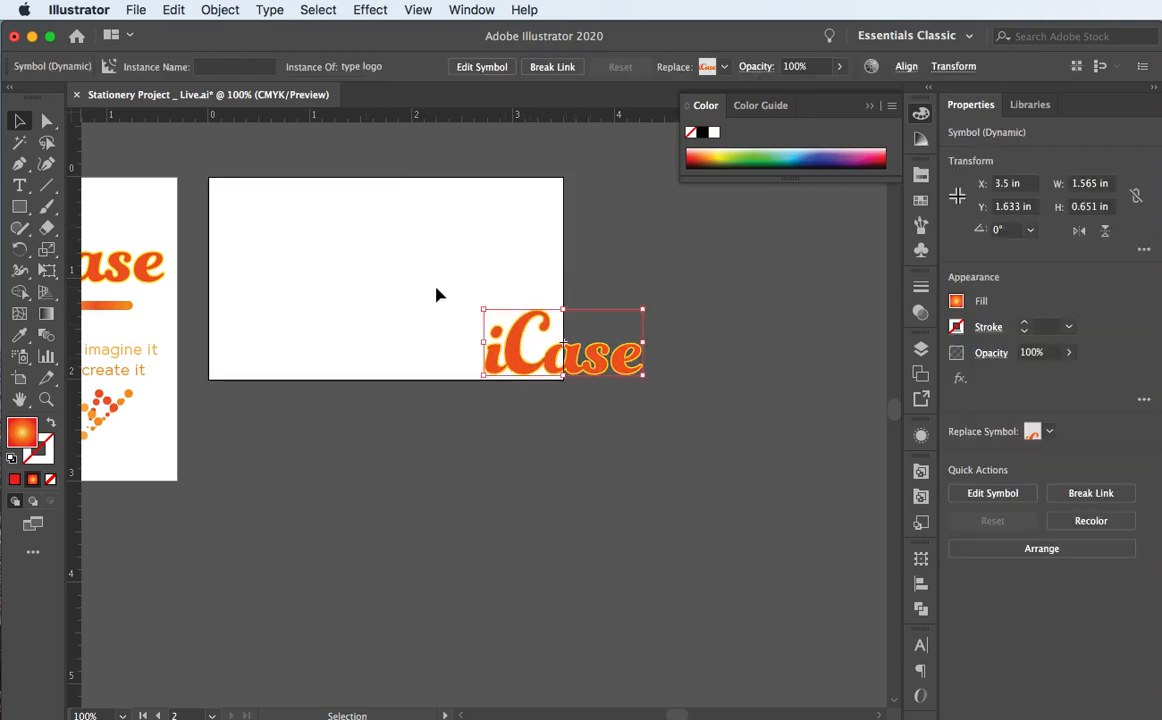
key("Up")
key("Up")
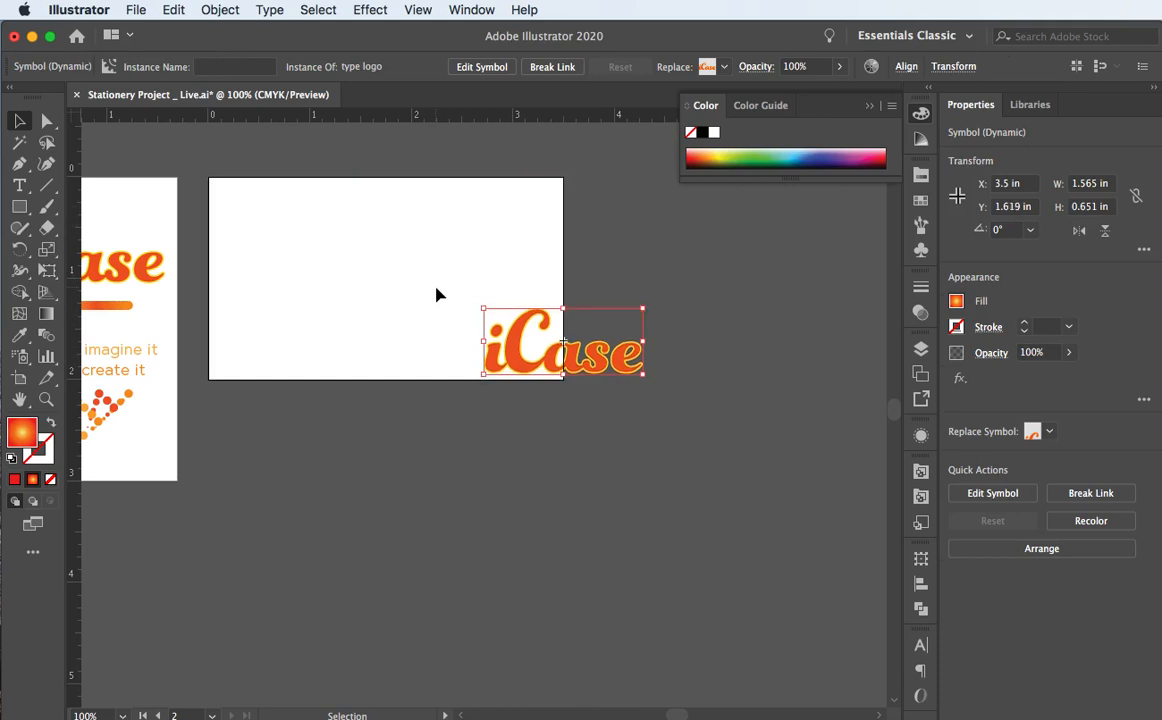
key("super")
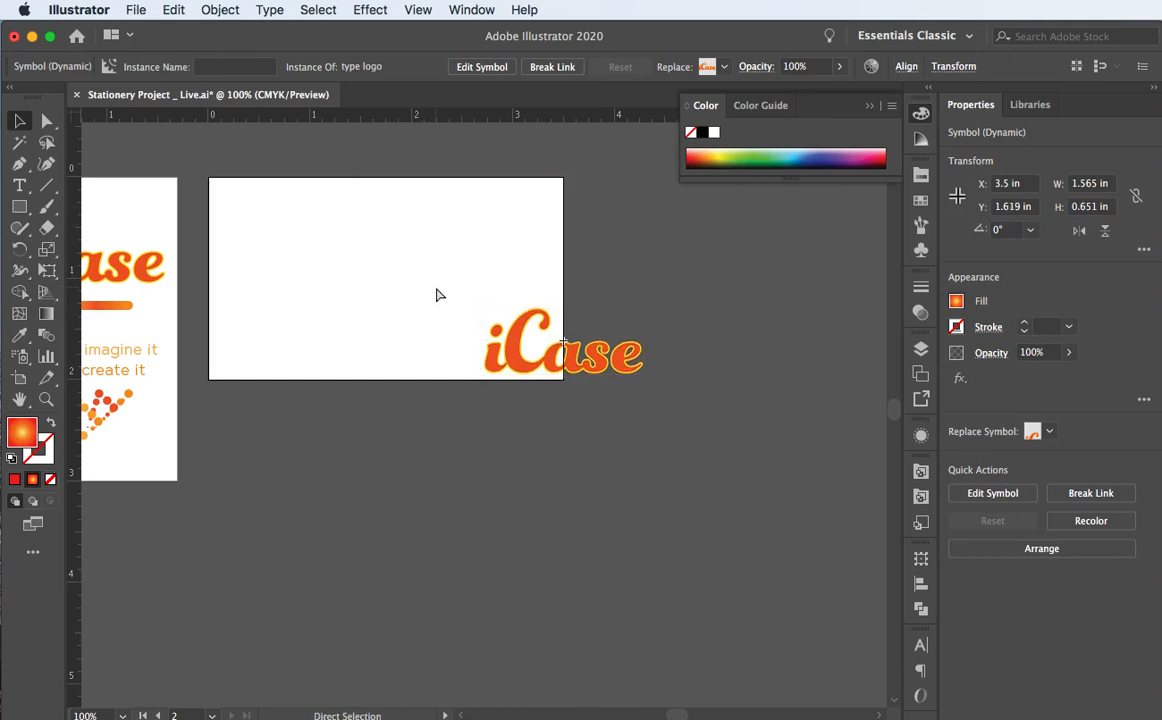
left_click(172, 10)
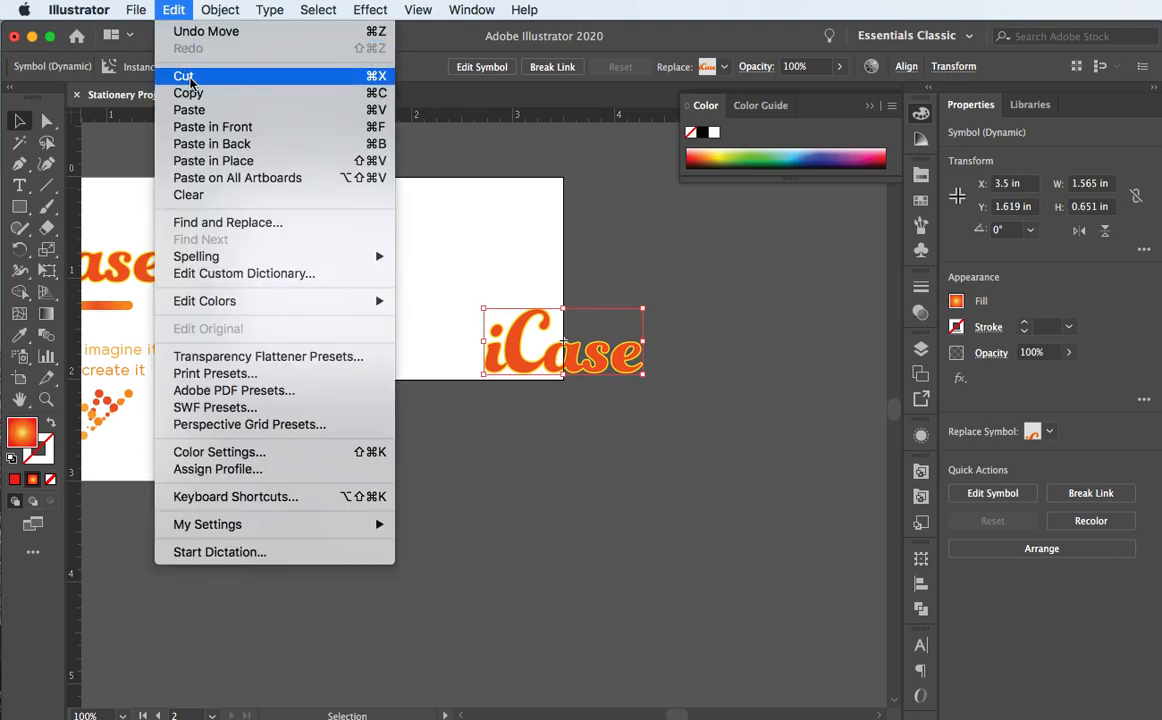
left_click(172, 9)
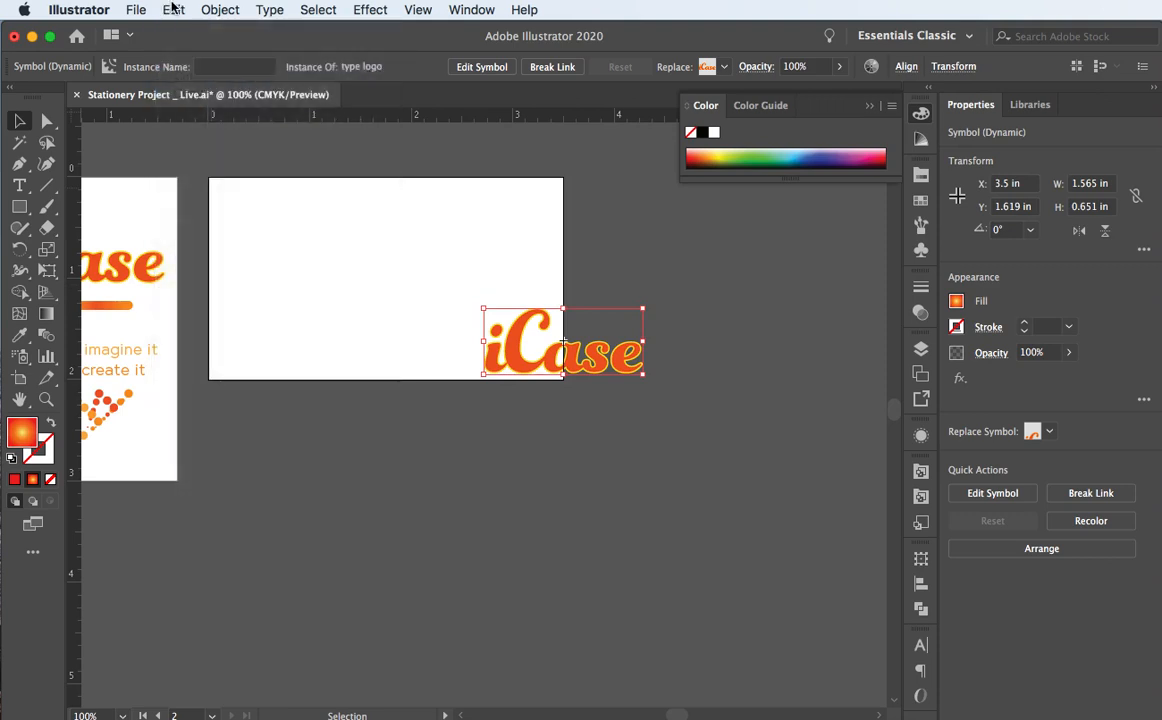
key("super+x")
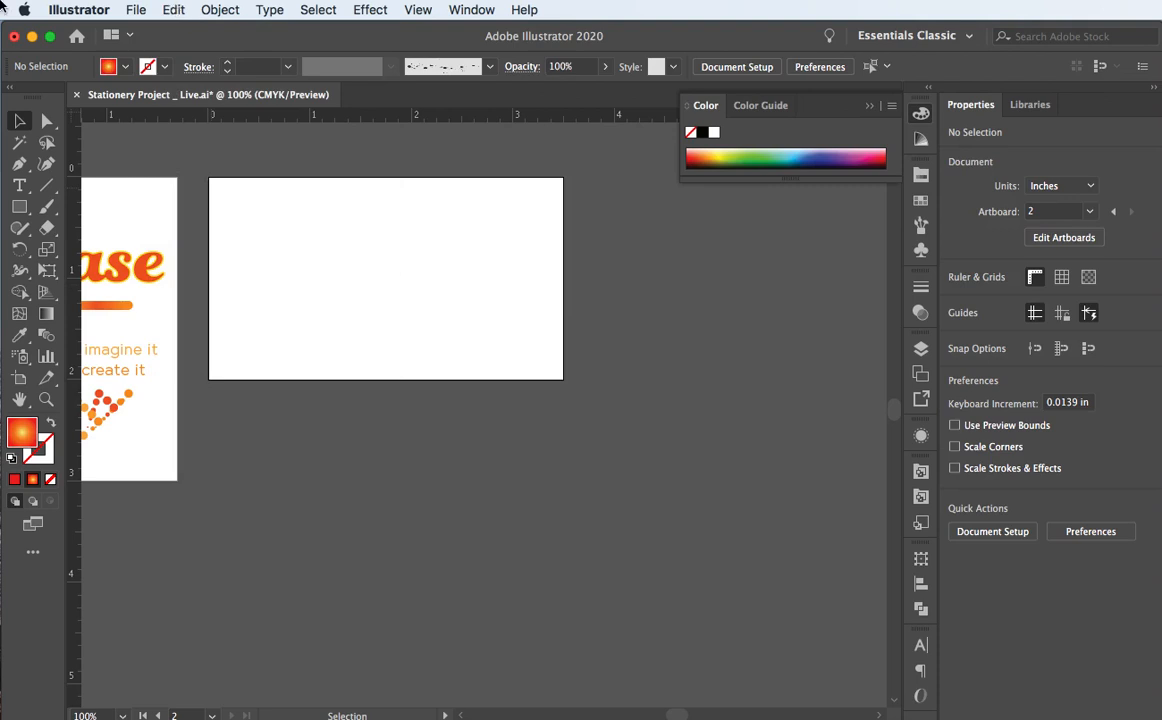
left_click(19, 206)
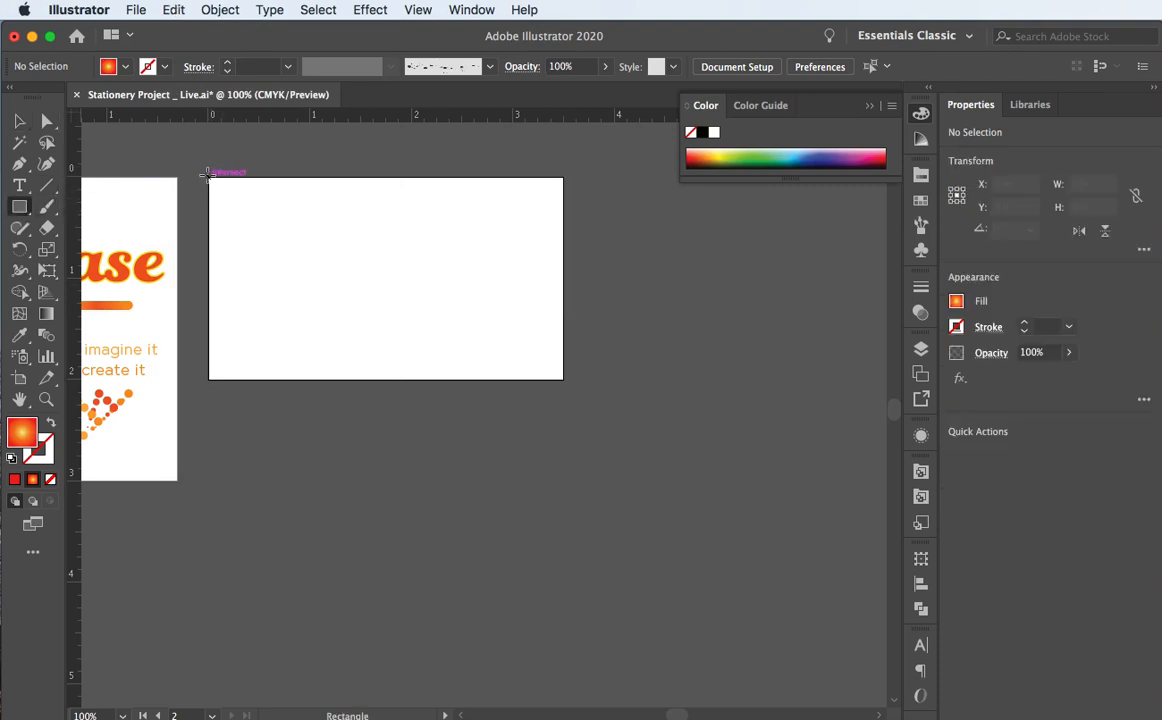
Step: Draw a 3.5×2 in rectangle over the card and paste the iCase wordmark inside it using Draw Inside
left_click_drag(209, 177, 565, 380)
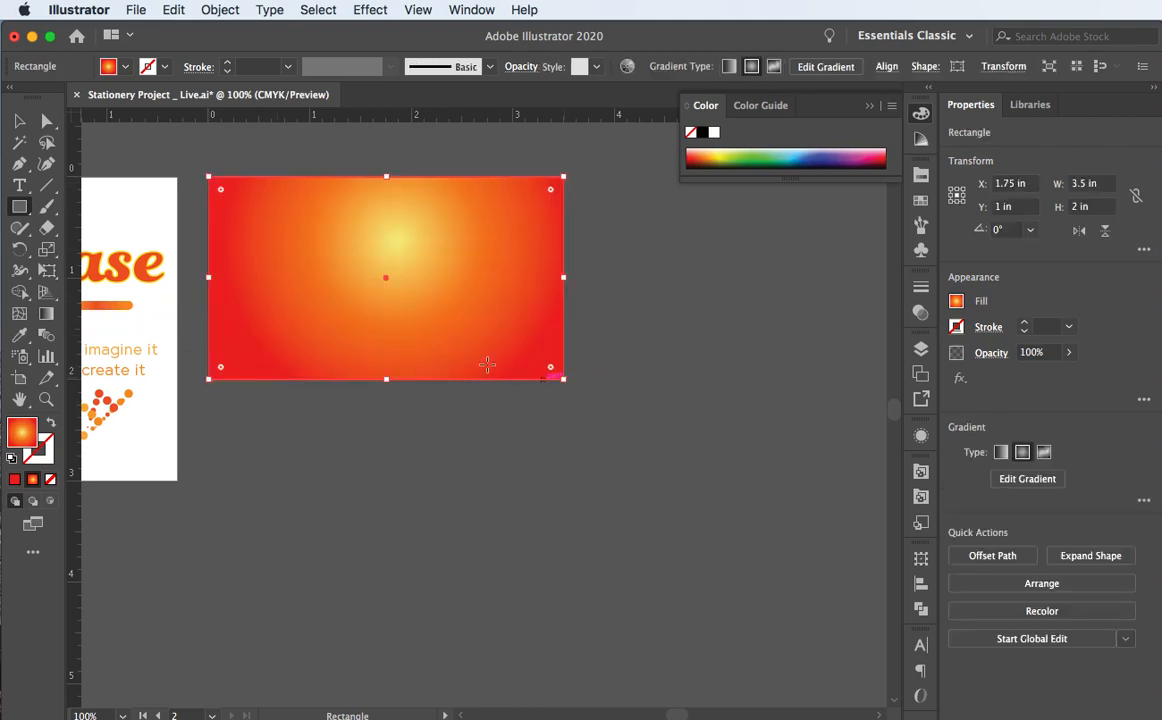
left_click(19, 120)
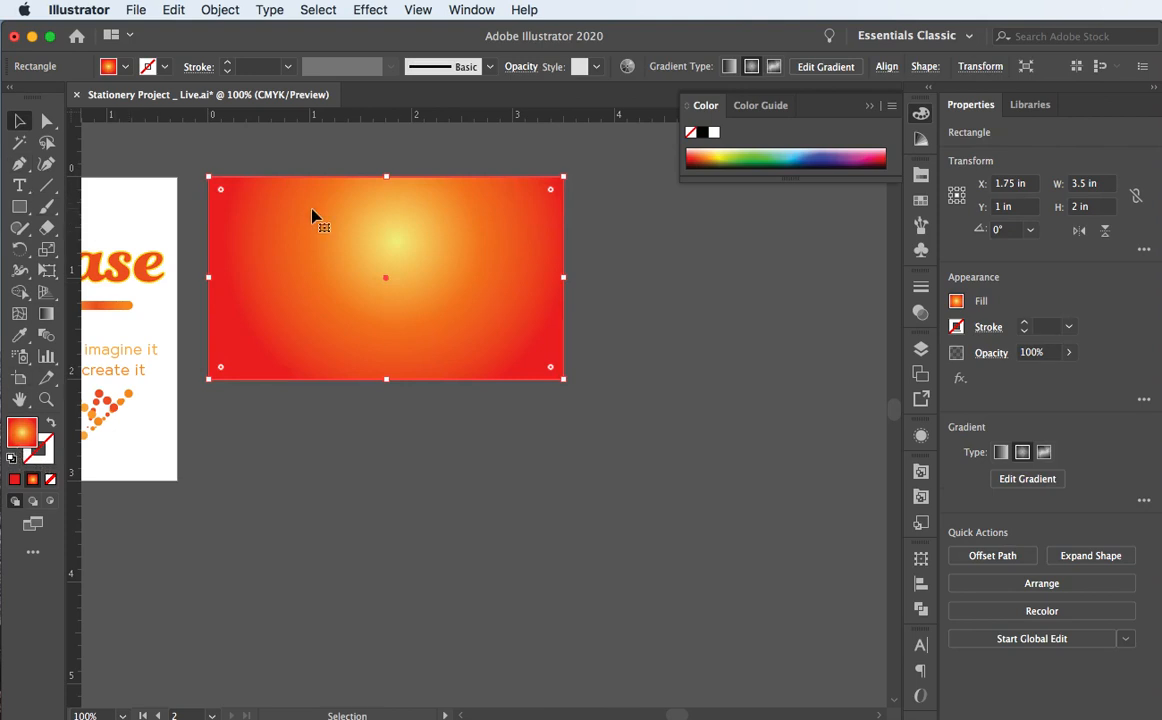
left_click(52, 508)
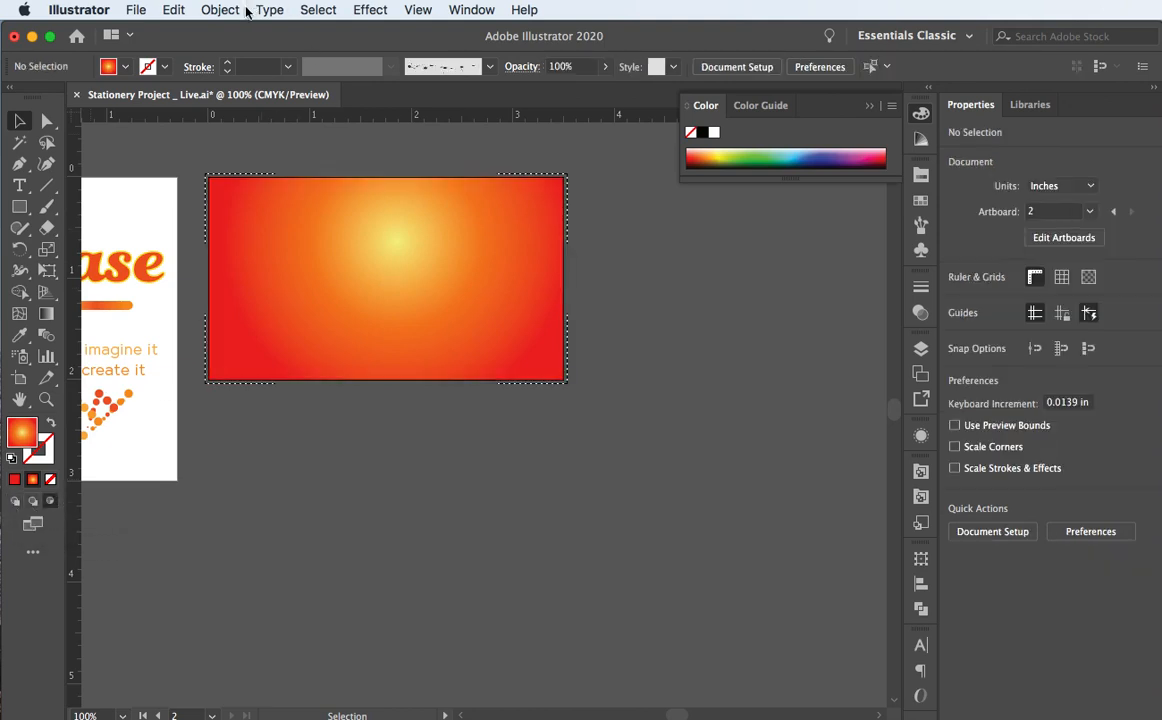
left_click(170, 12)
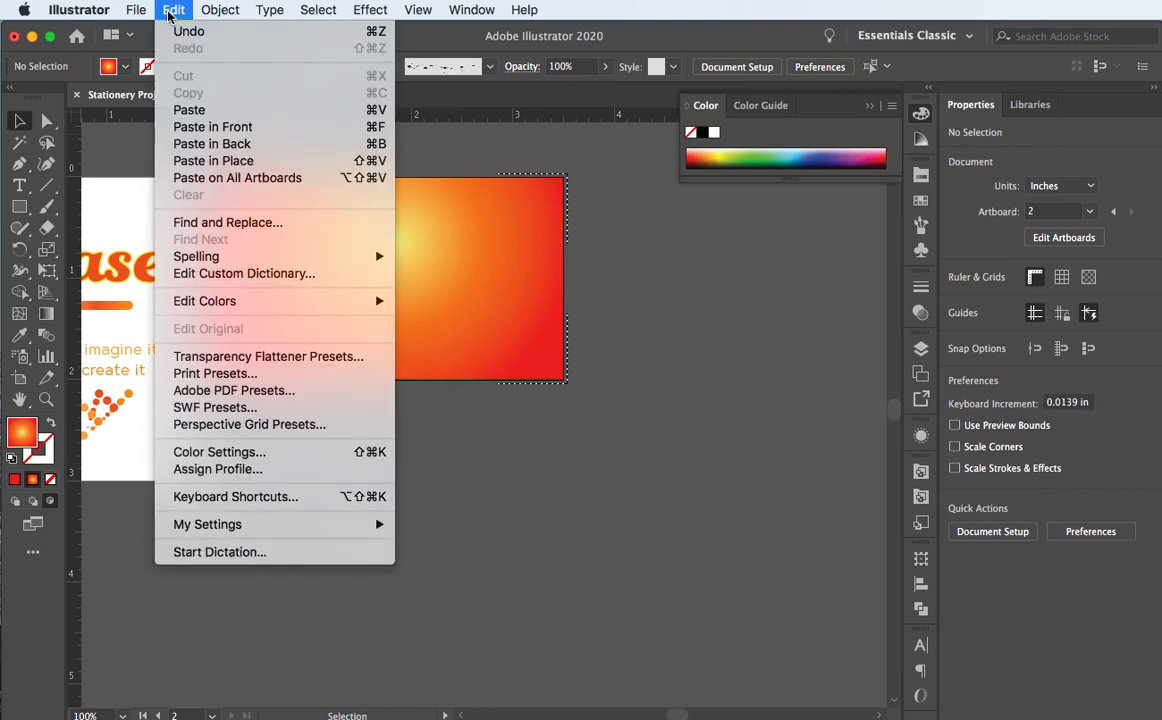
left_click(213, 165)
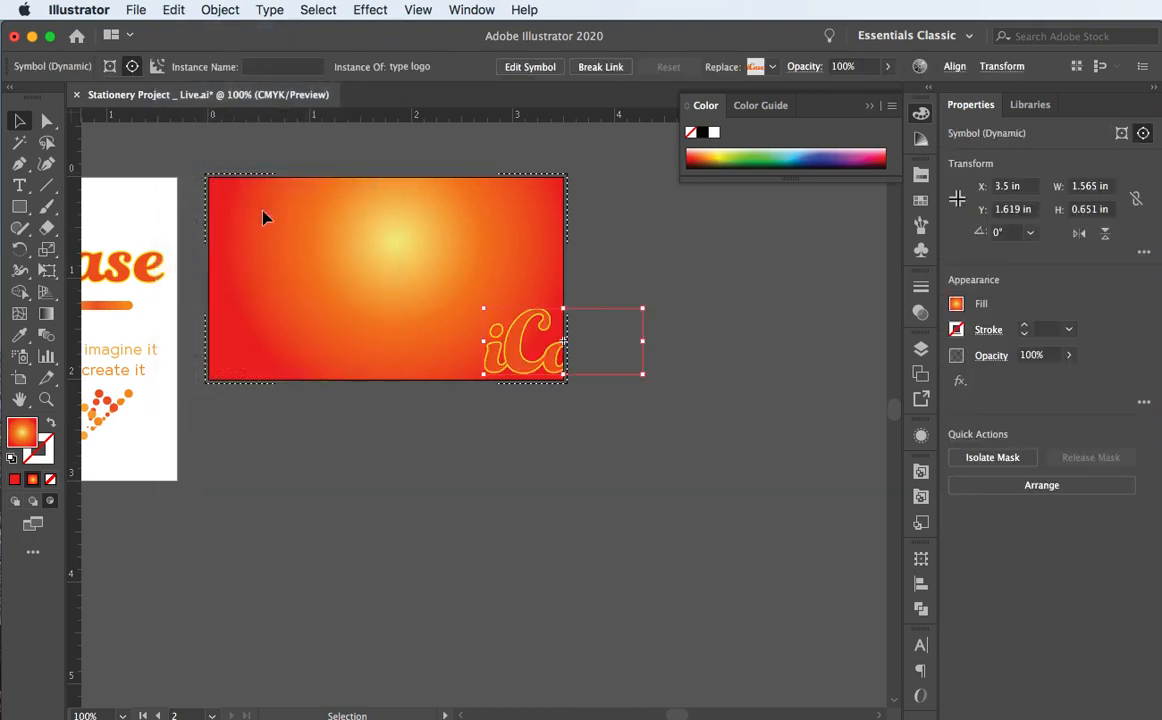
left_click(338, 317)
scroll(338, 317, "left", 5)
scroll(338, 317, "up", 2)
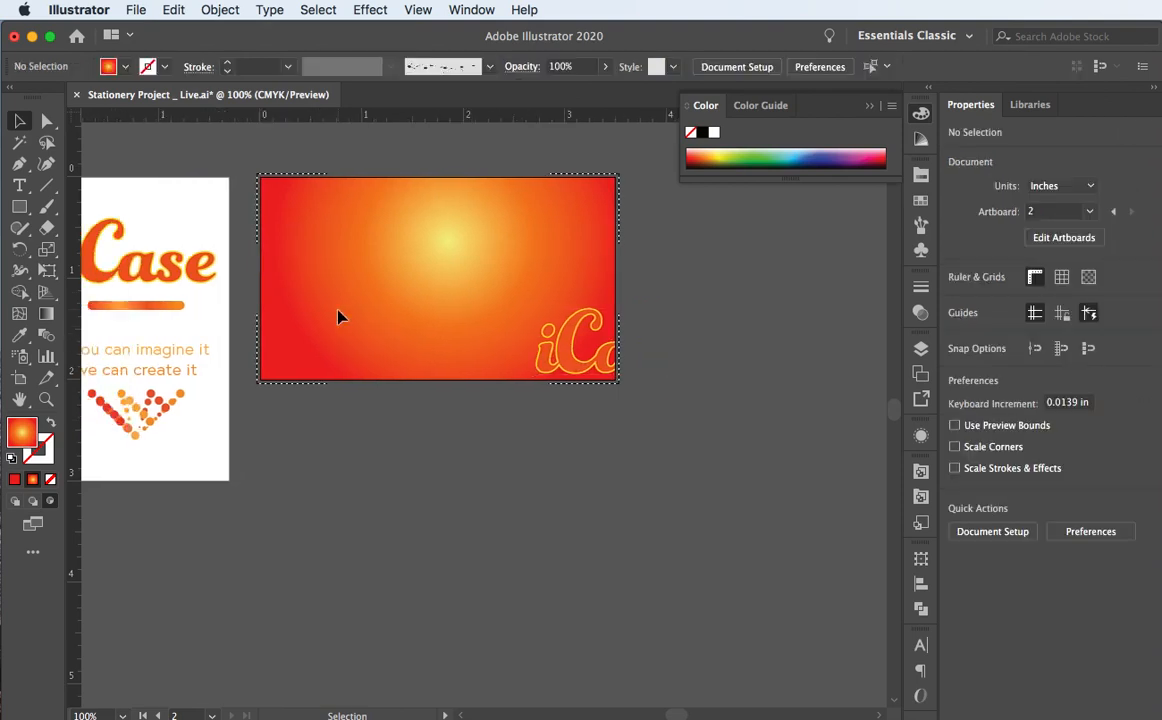
scroll(338, 317, "down", 1)
scroll(338, 317, "left", 1)
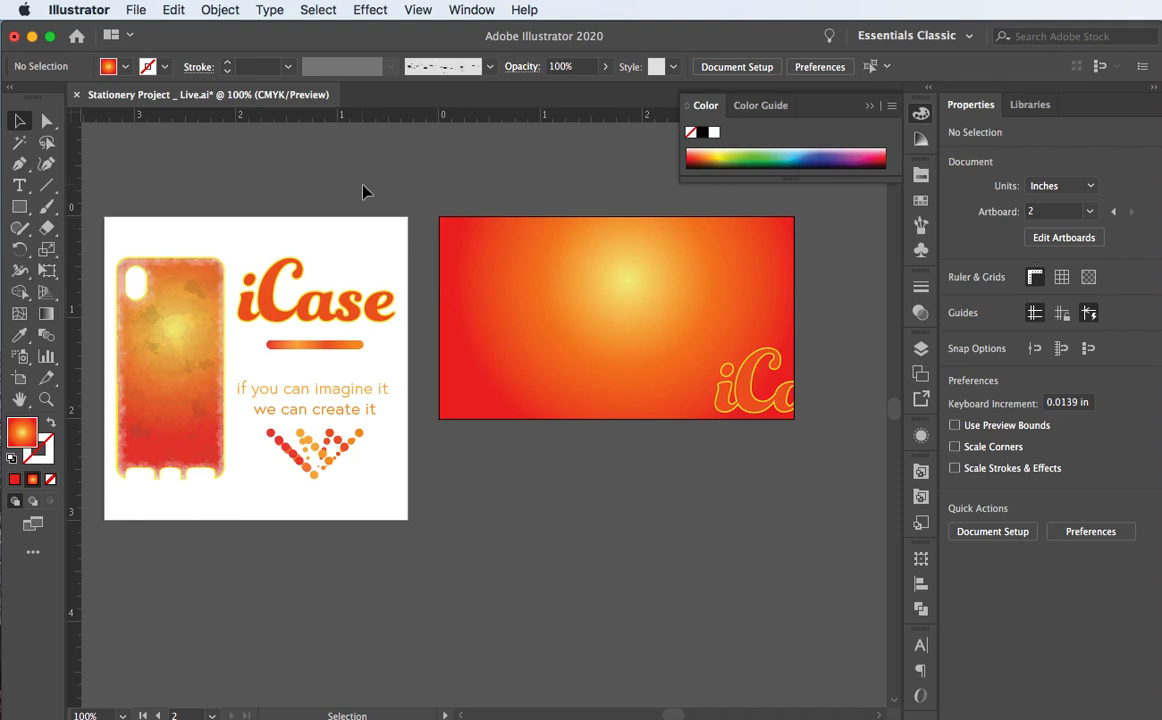
scroll(455, 242, "right", 2)
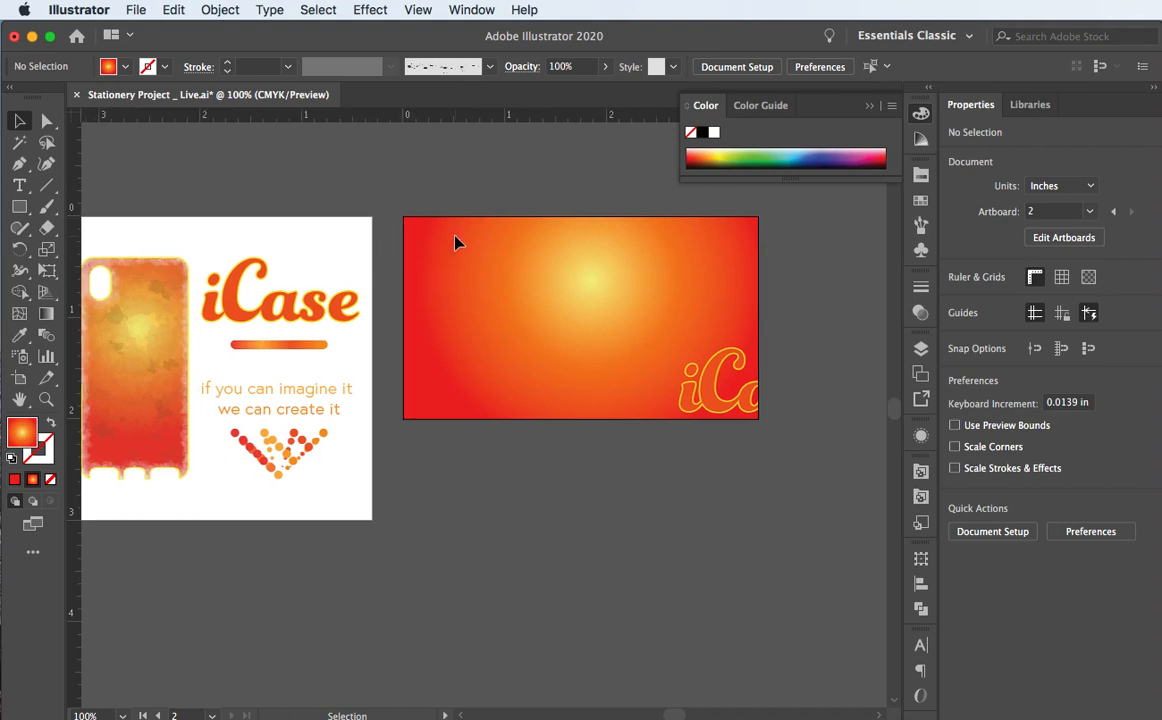
left_click_drag(402, 200, 482, 265)
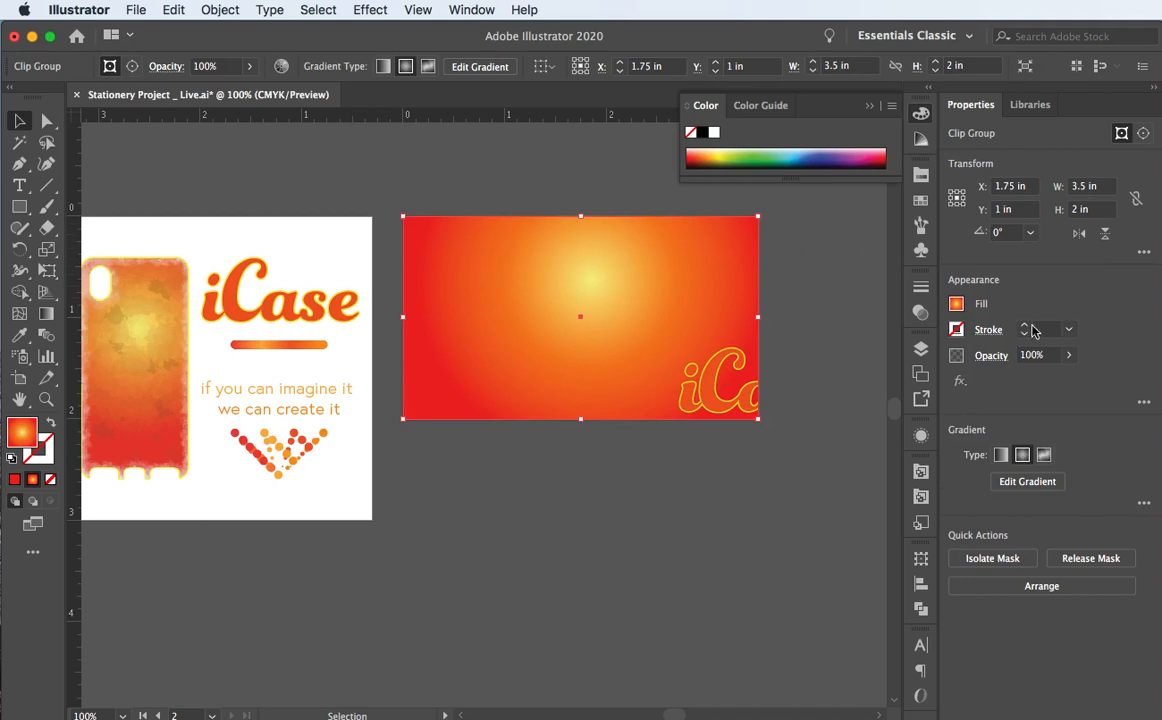
left_click(1068, 355)
mouse_move(1066, 378)
left_mouse_down()
mouse_move(1000, 378)
mouse_move(1089, 379)
left_mouse_up()
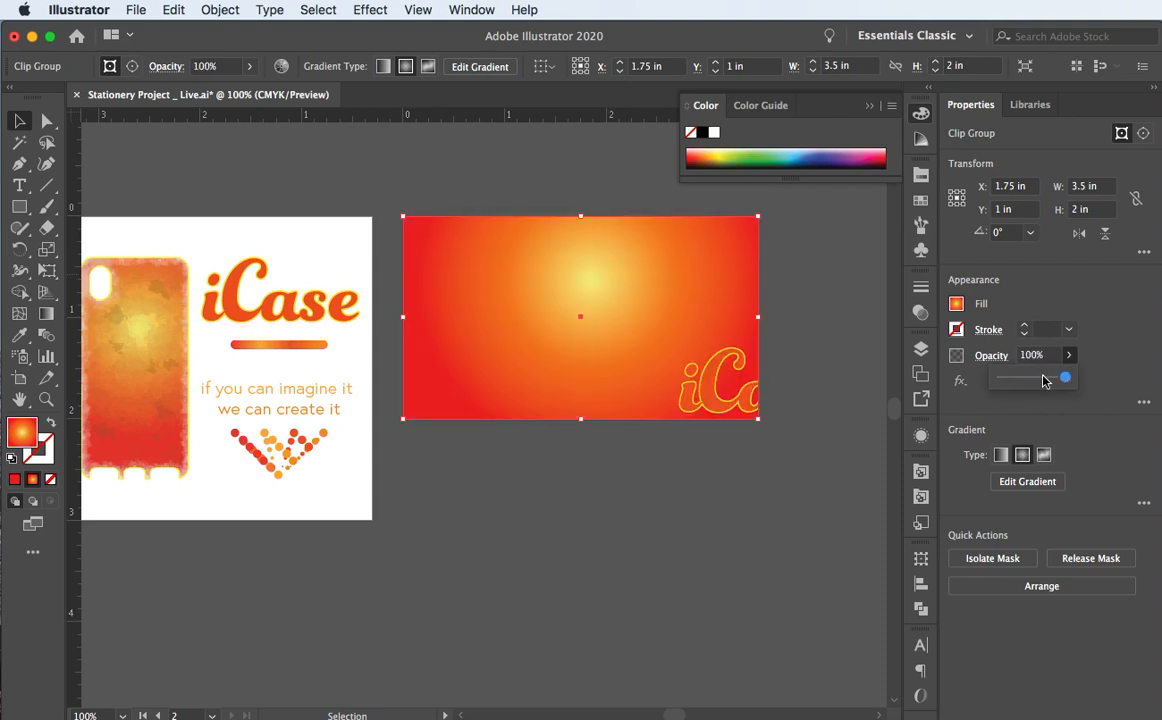
left_click(499, 200)
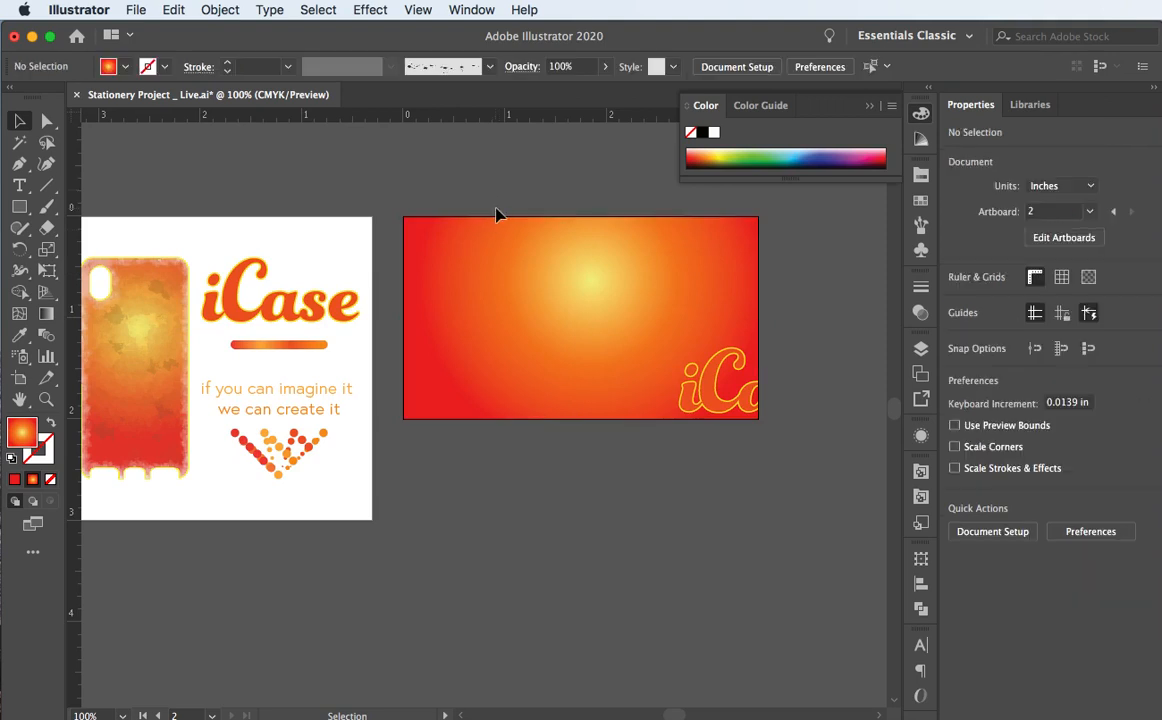
left_click(416, 222)
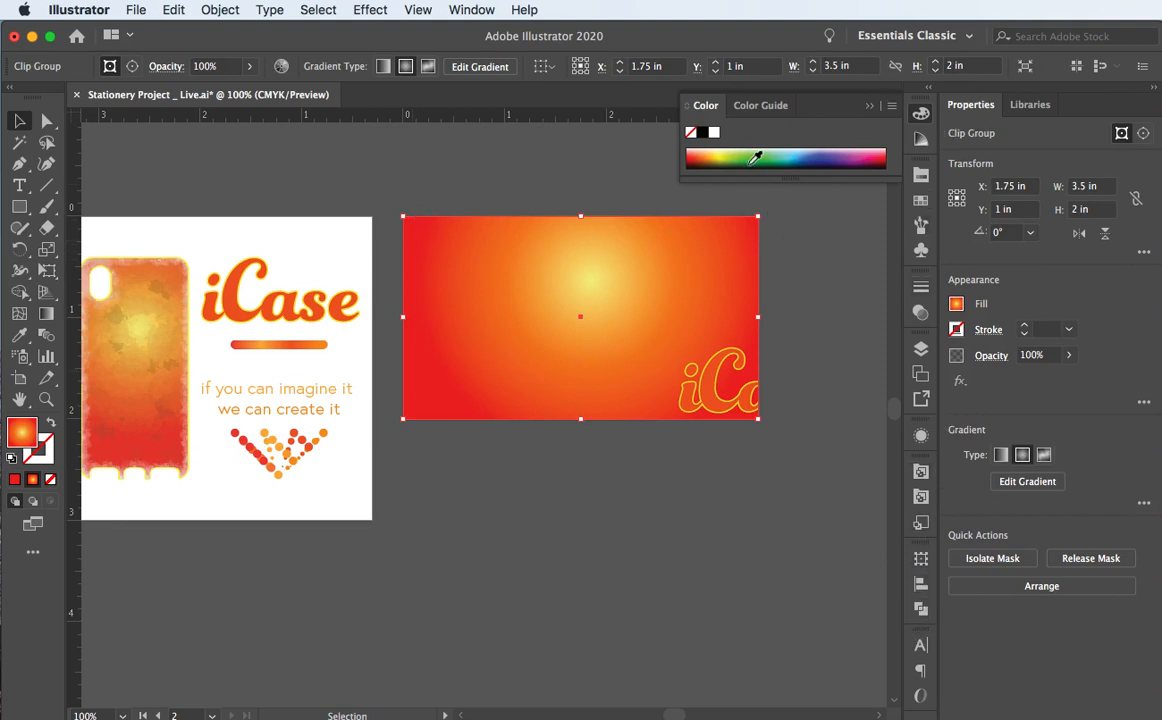
Step: Replace the card rectangle's radial gradient with a solid white fill
left_click(714, 133)
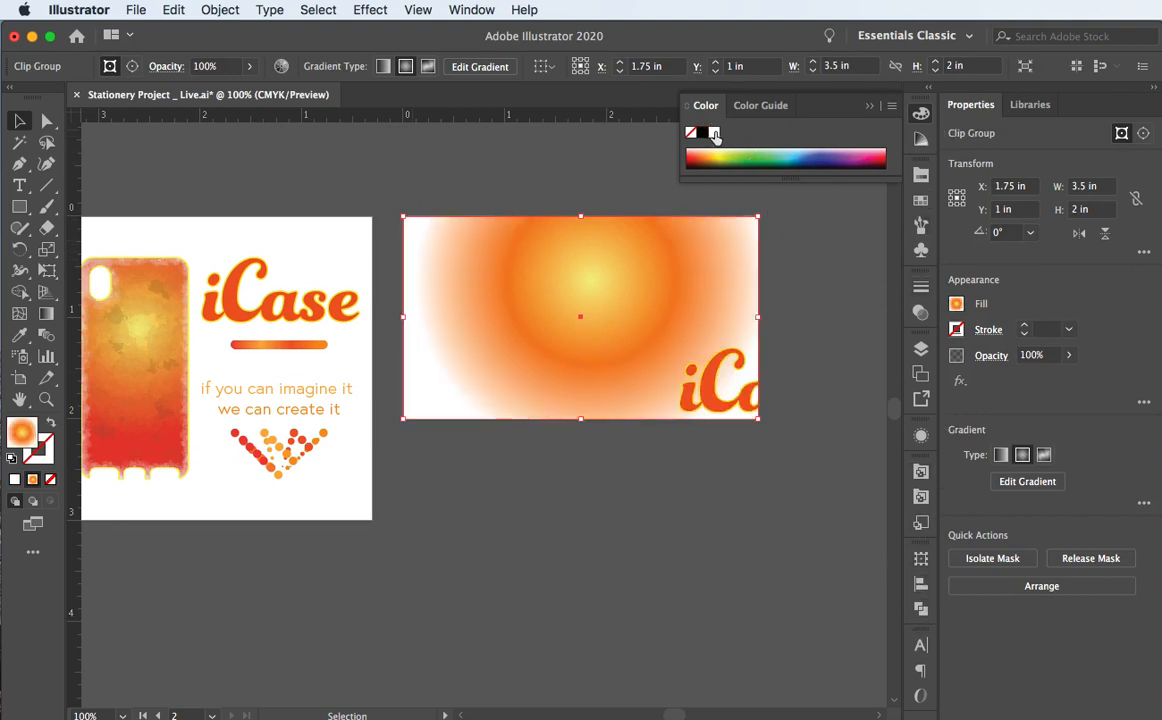
left_click(15, 479)
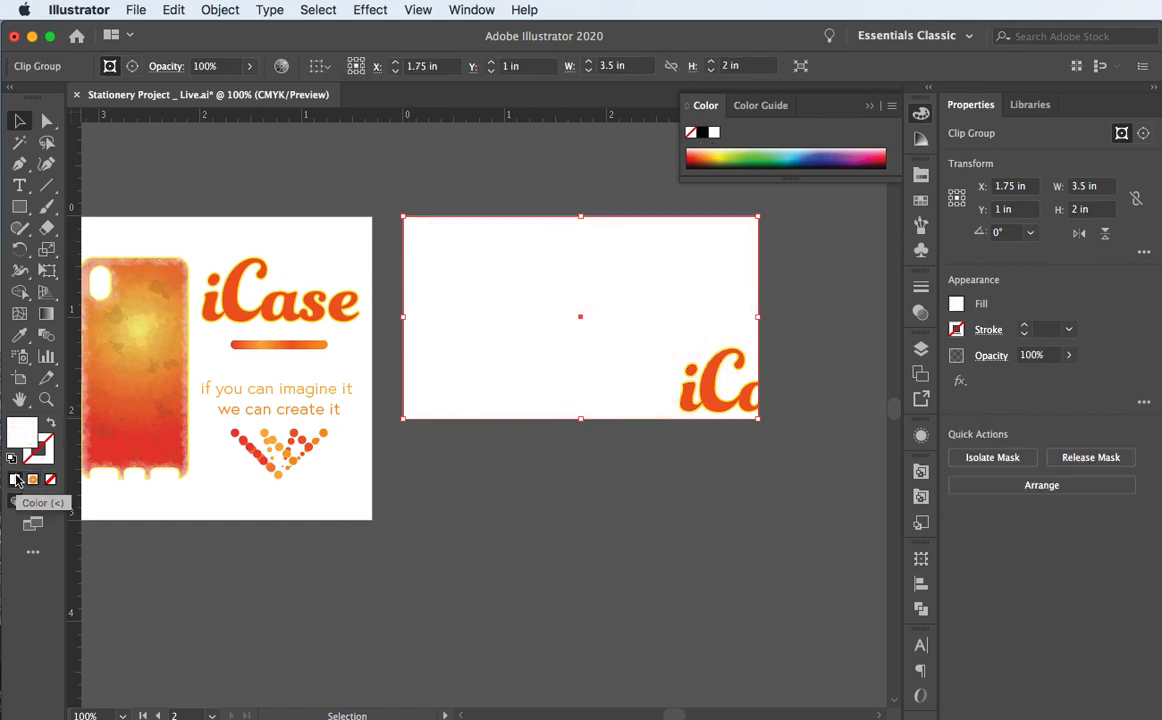
left_click(445, 185)
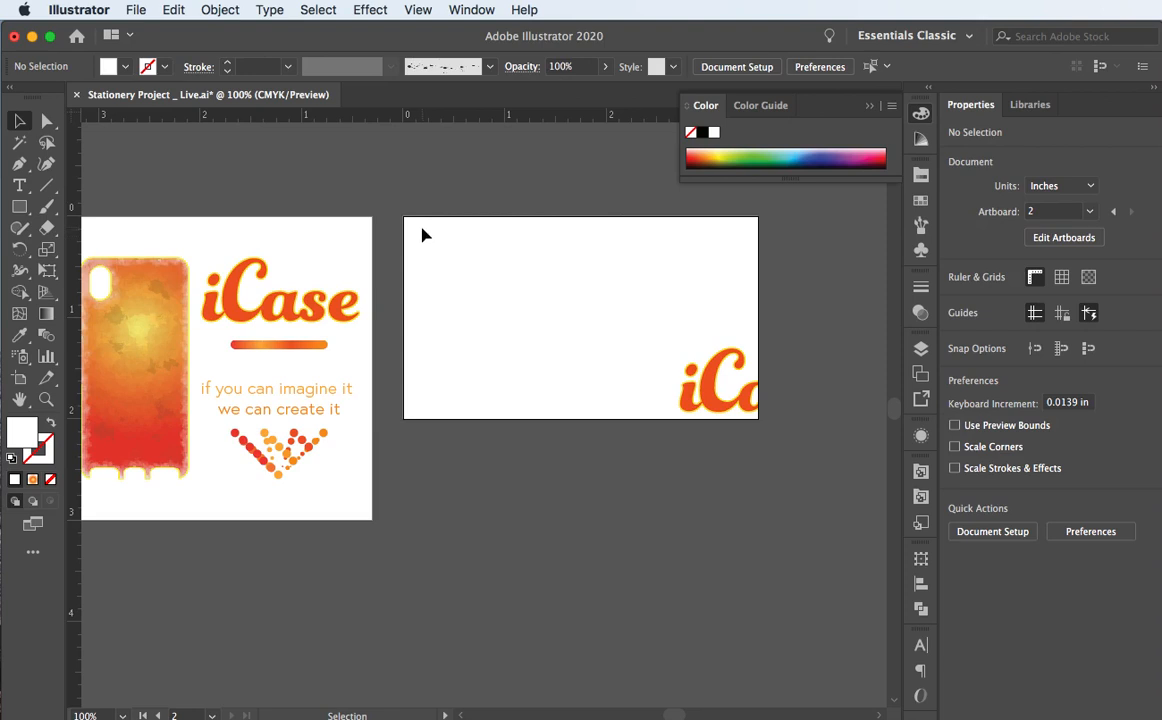
scroll(486, 300, "up", 3)
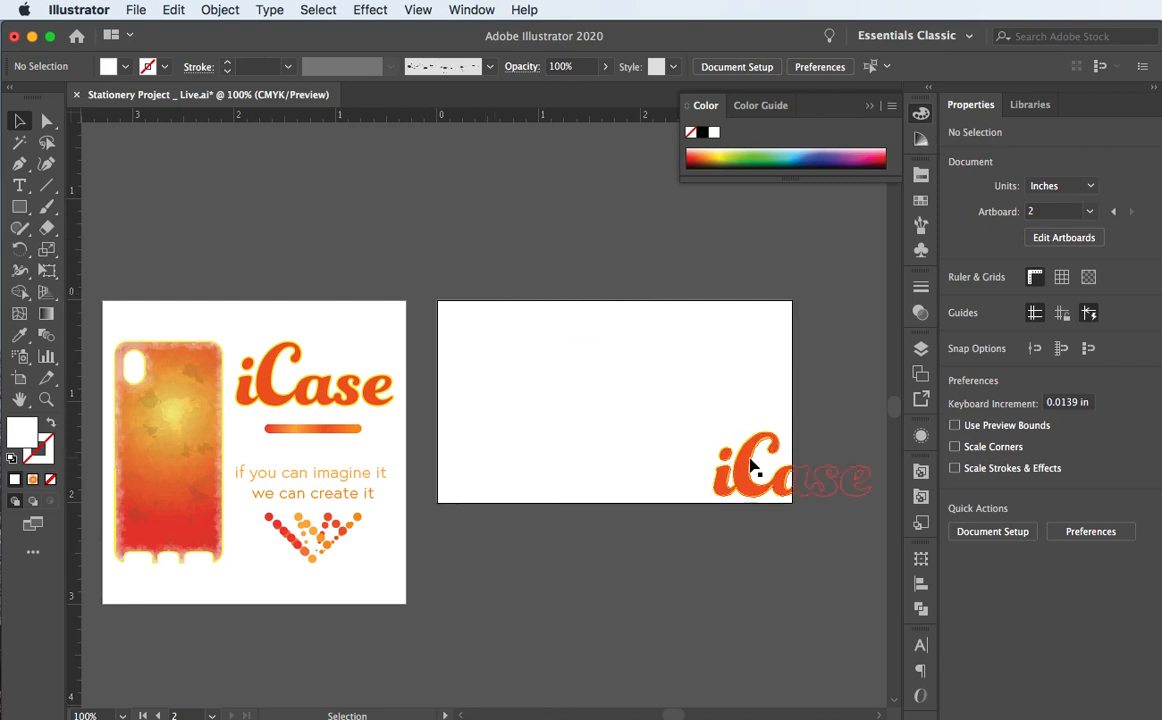
Step: Switch to Draw Behind mode so new artwork goes behind existing objects
left_click(692, 434)
left_click(627, 268)
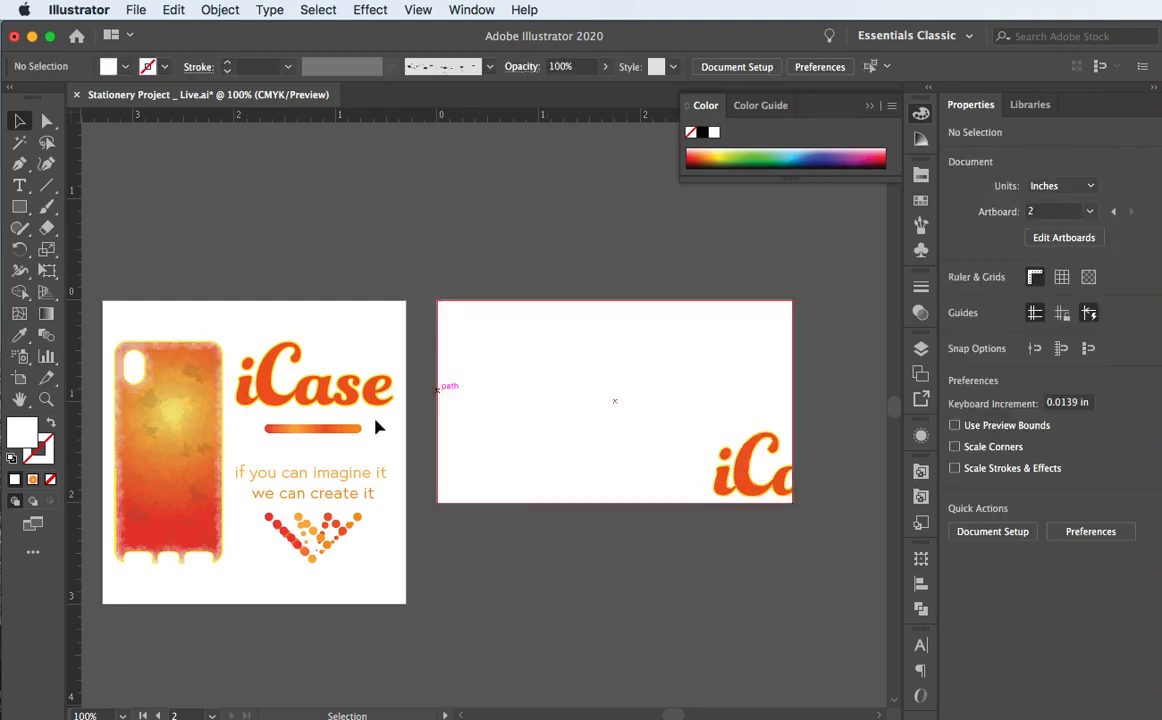
scroll(398, 238, "left", 5)
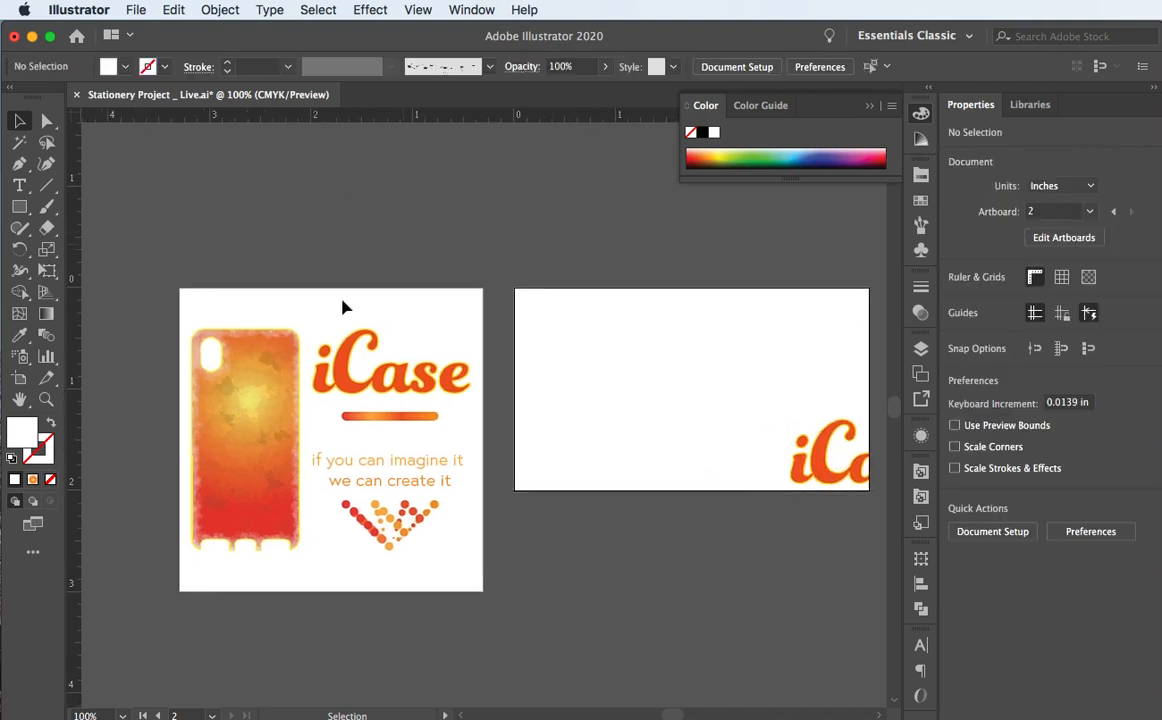
left_click(34, 503)
Step: Drag an iCase symbol onto the card front, move it toward the left edge, then undo the move
left_click(921, 248)
left_click_drag(736, 200, 589, 344)
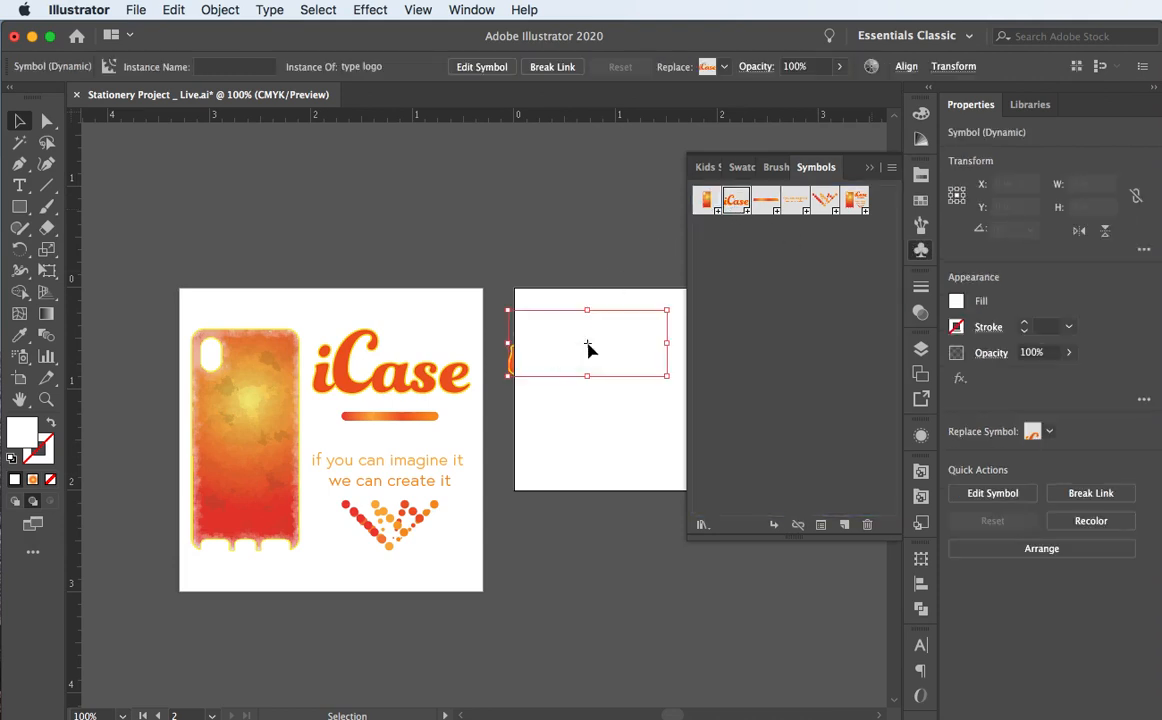
left_click(870, 168)
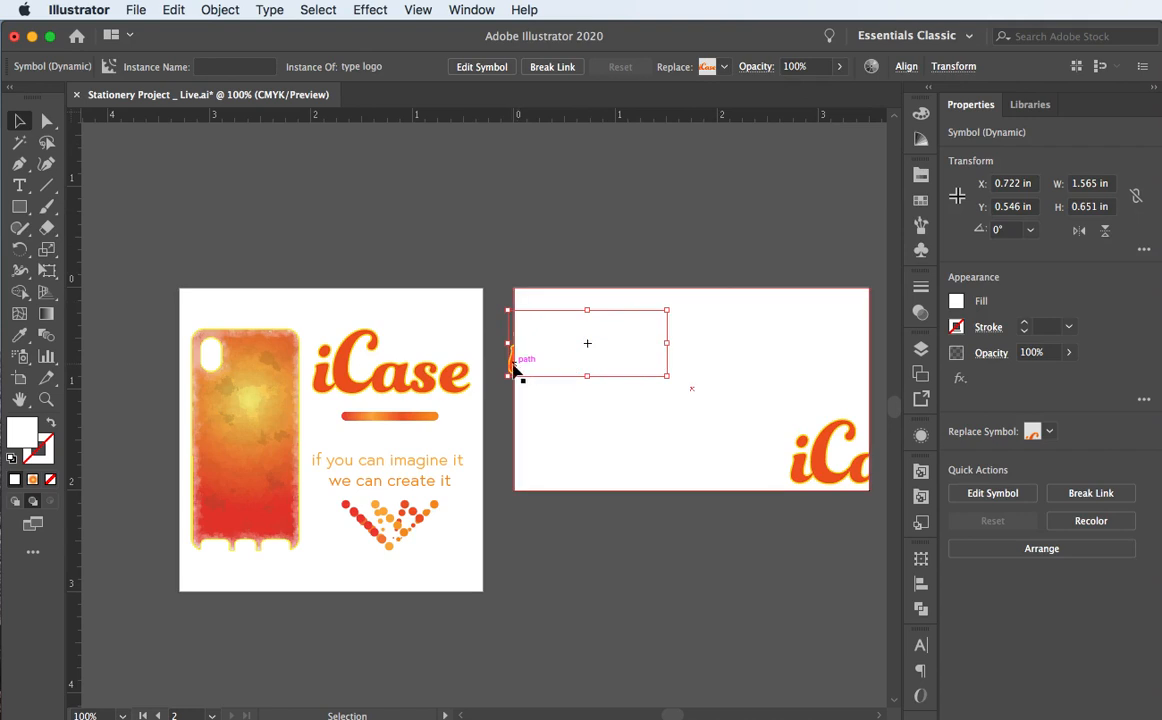
left_click_drag(510, 370, 441, 376)
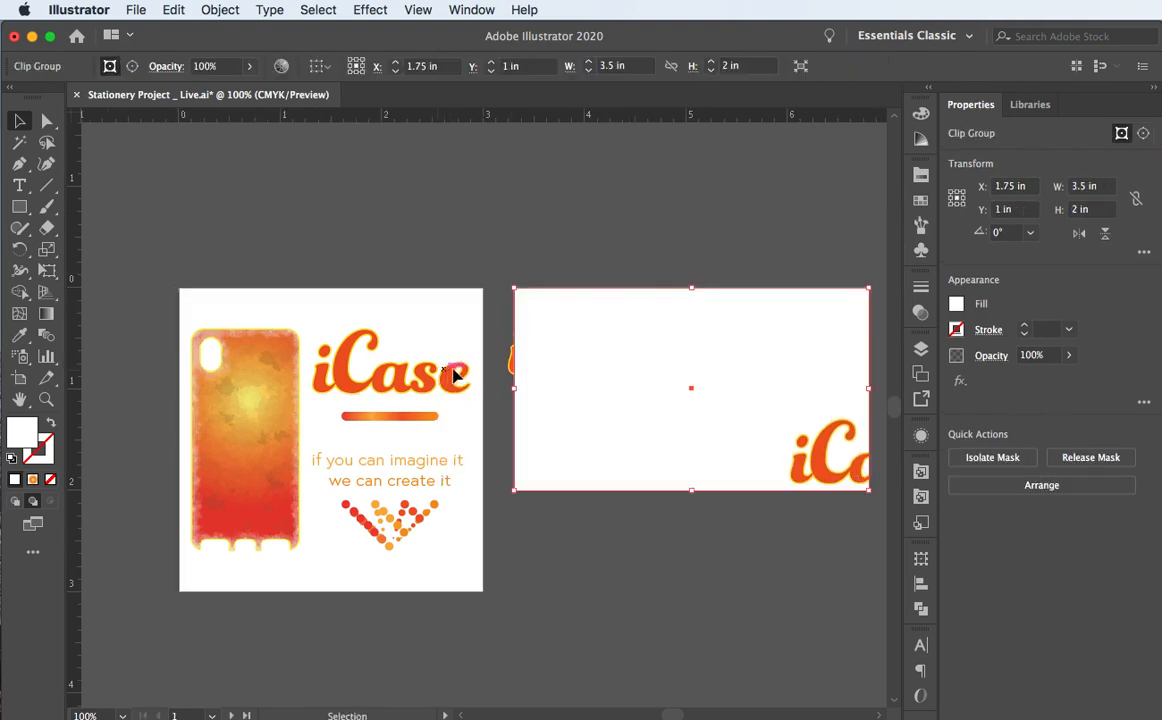
left_click(510, 372)
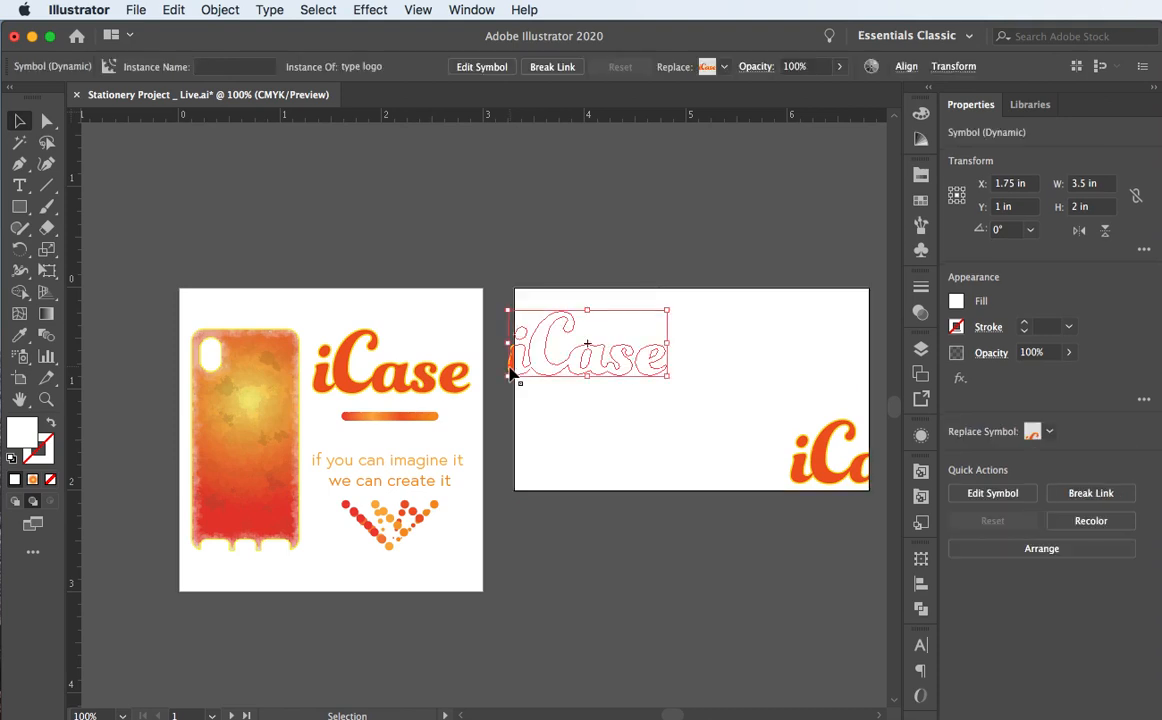
left_click_drag(506, 376, 439, 480)
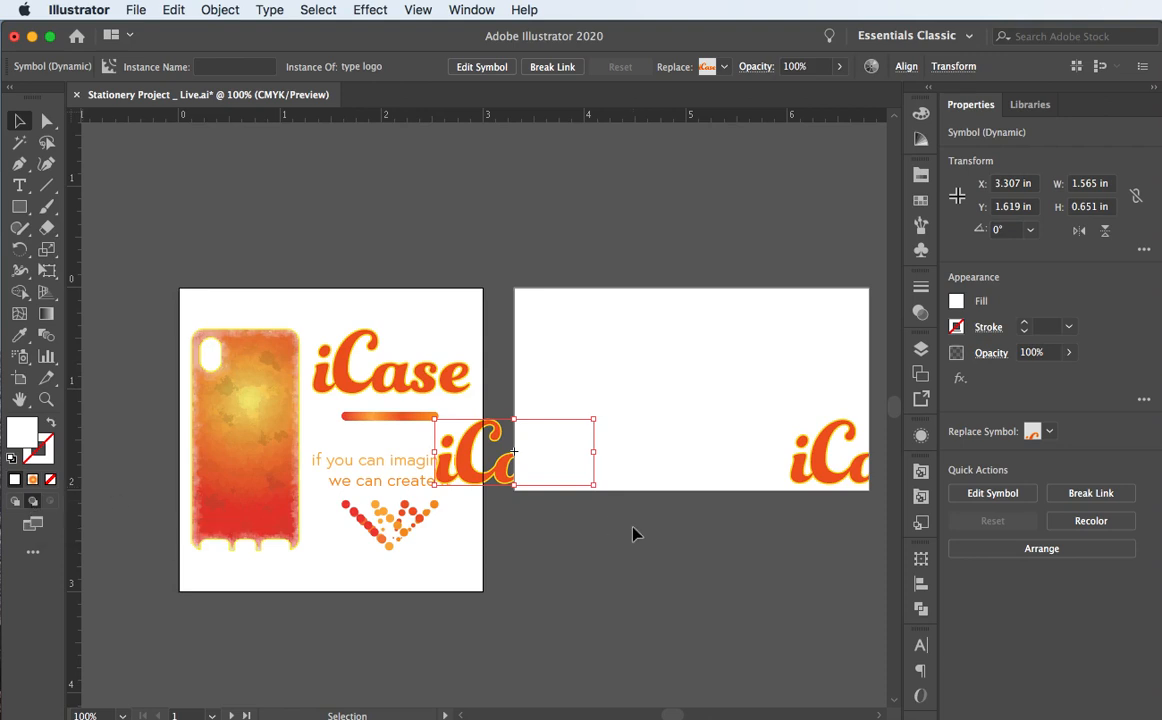
key("super+z")
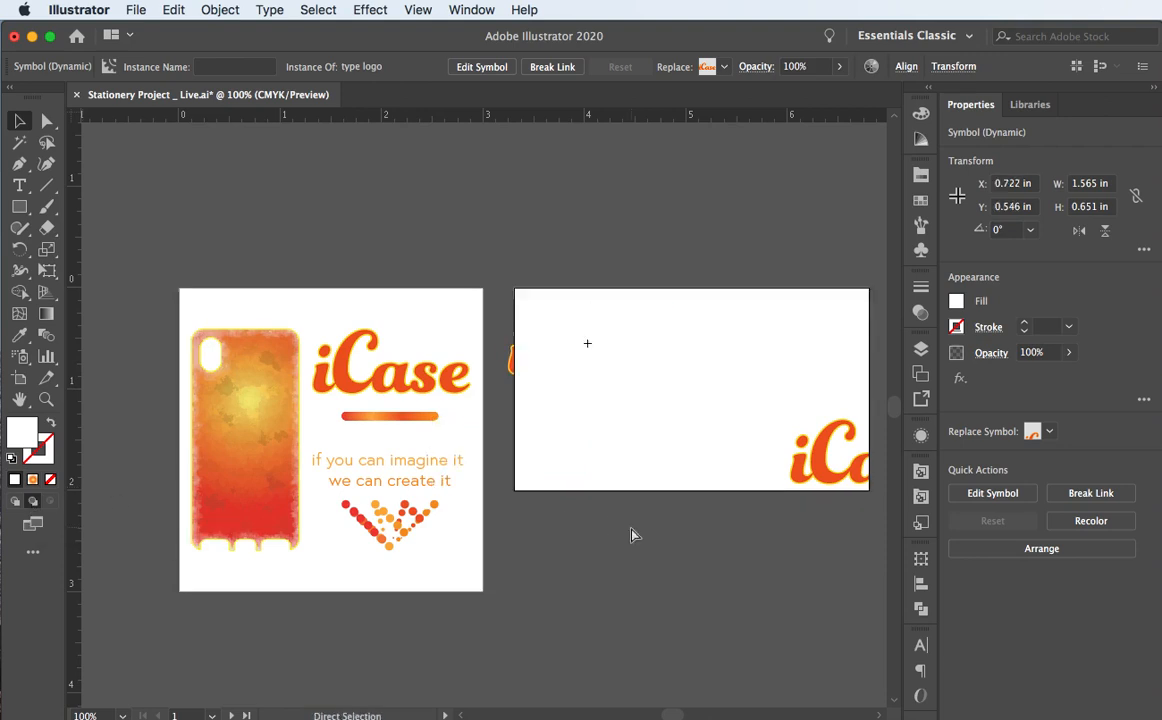
key("super+shift+a")
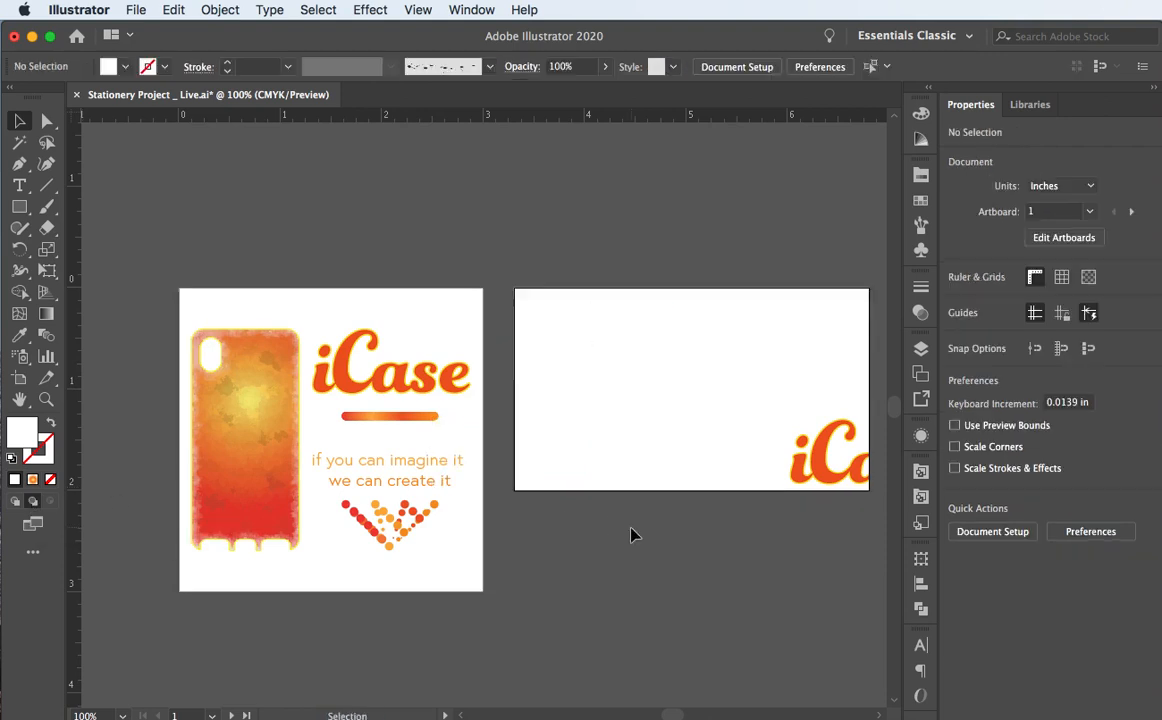
left_click(519, 311)
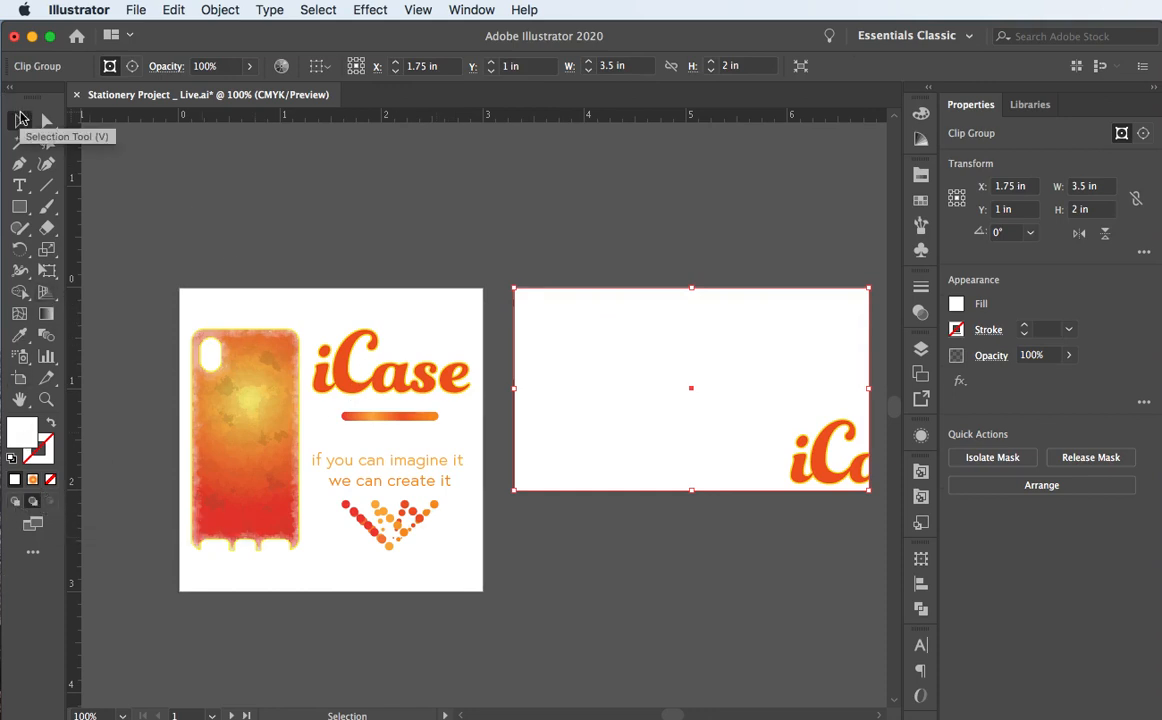
left_click(494, 262)
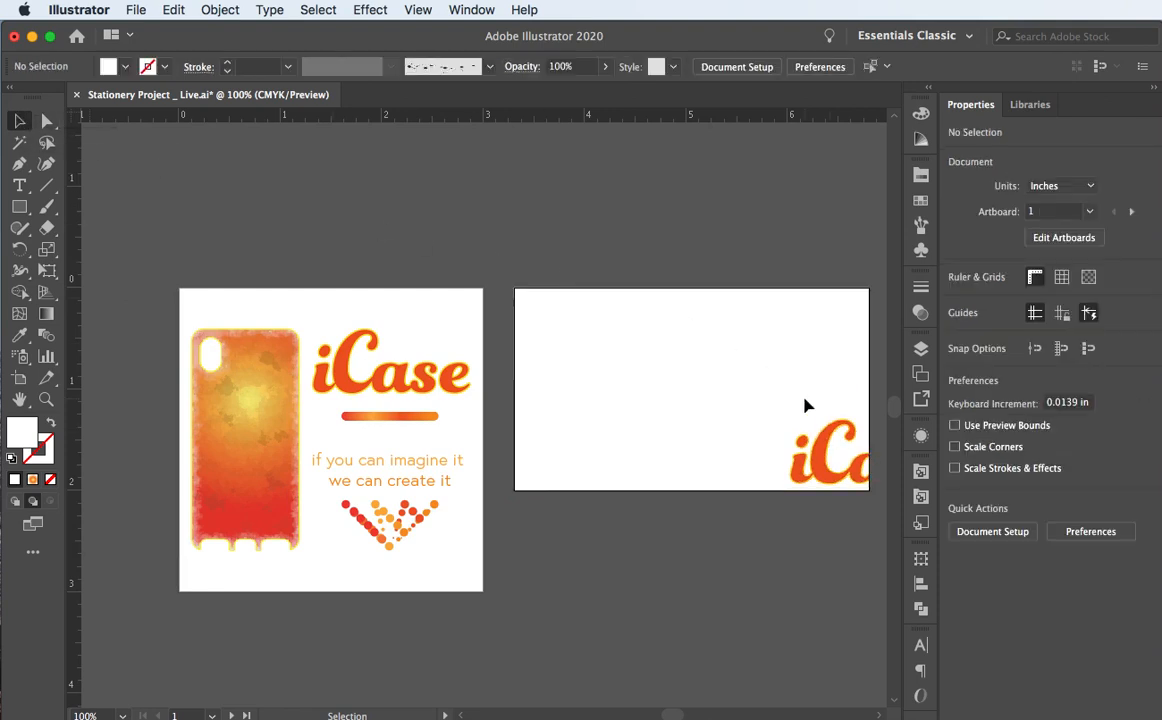
Step: In Layers, expand Business Card Front and its clip group to reveal the Rectangle and type logo
left_click(869, 332)
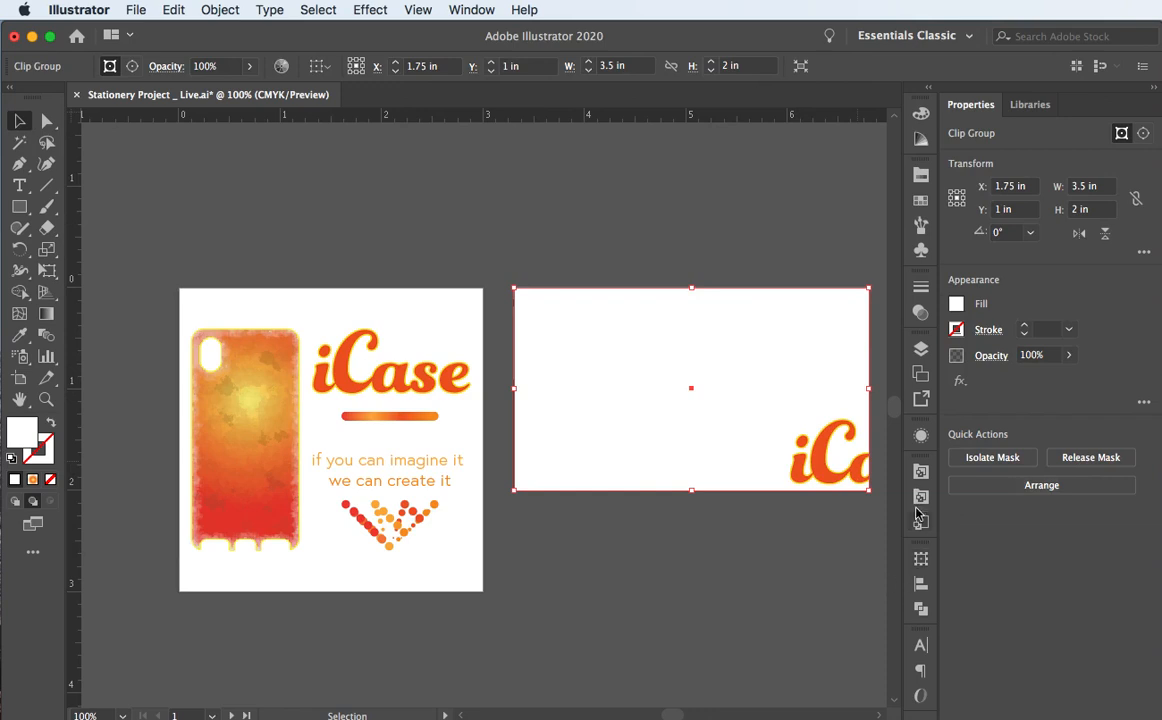
left_click(920, 349)
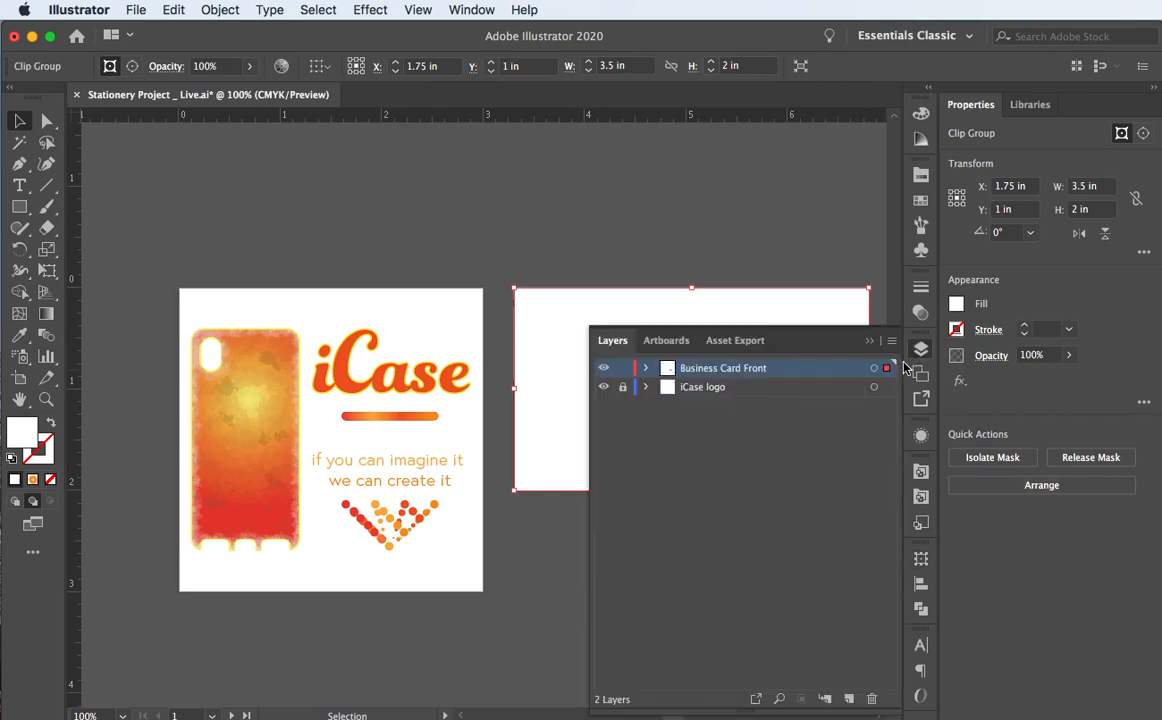
left_click(646, 369)
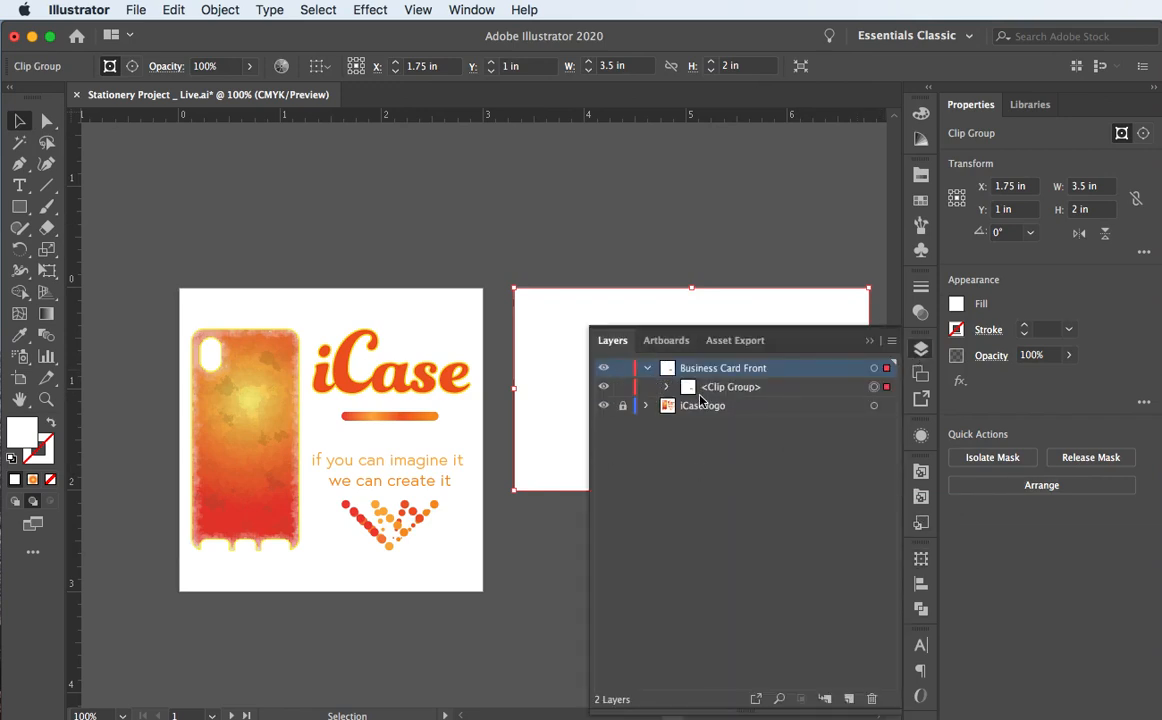
left_click(666, 387)
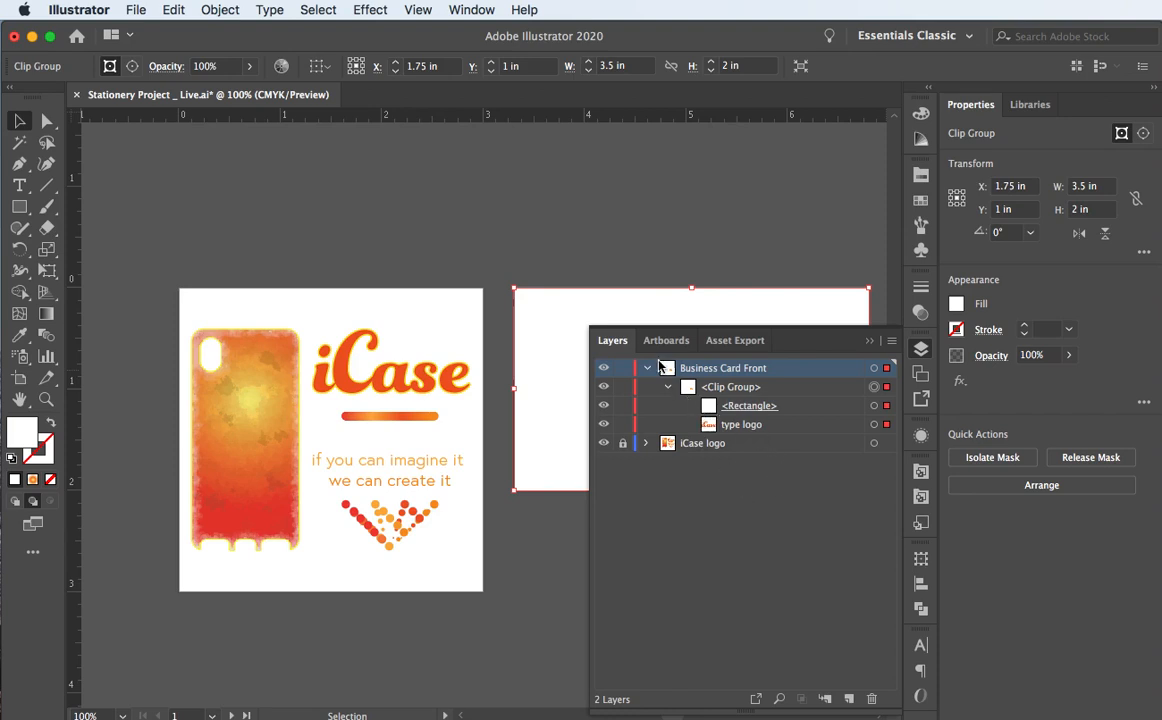
left_click(527, 267)
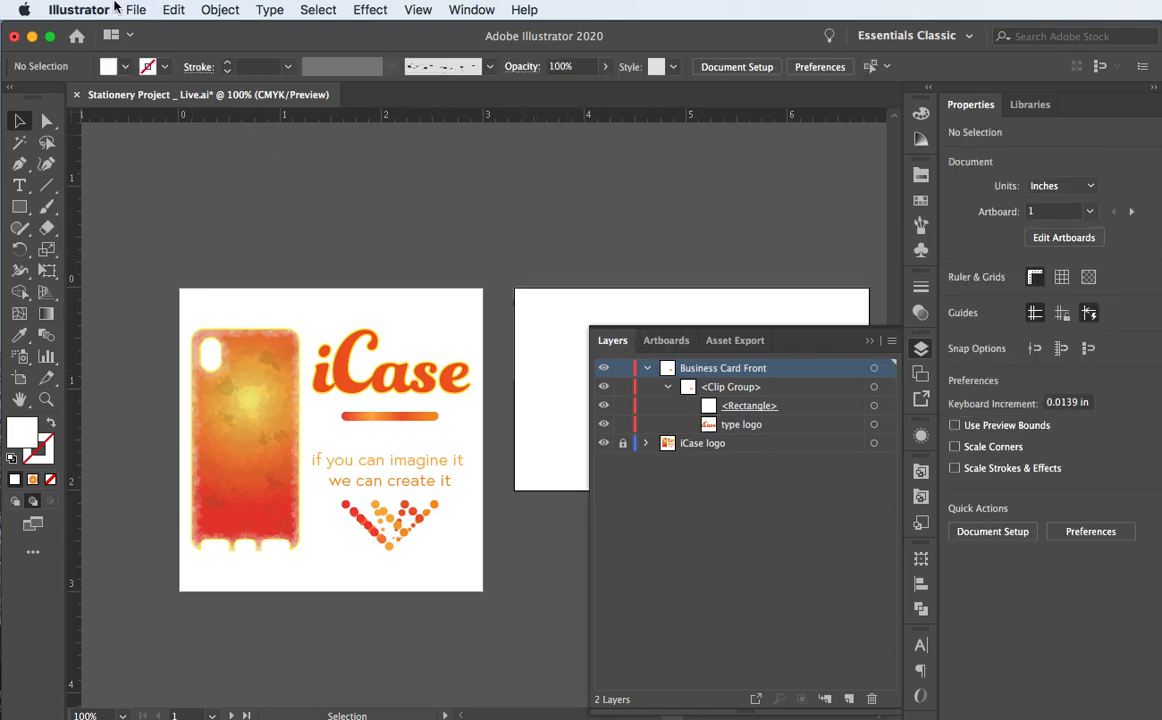
left_click(173, 9)
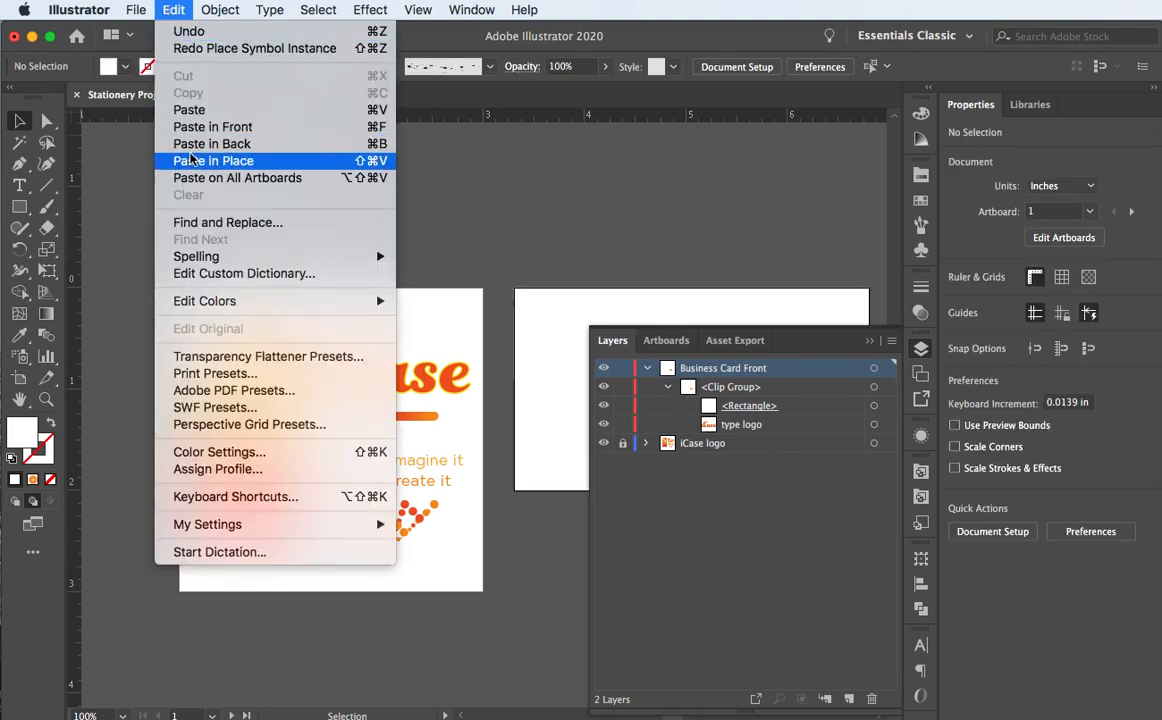
Step: Paste the iCase symbol in place and position the clipped 'ase' wordmark at the card's lower-left edge
left_click(181, 114)
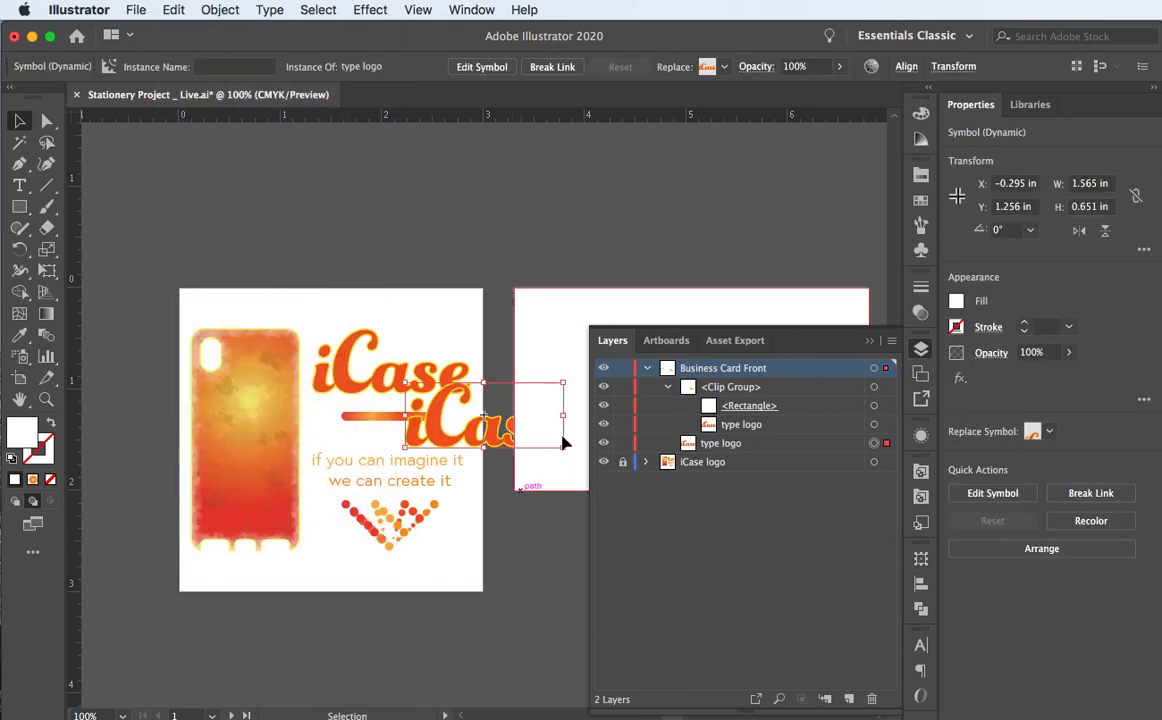
left_click_drag(486, 440, 521, 482)
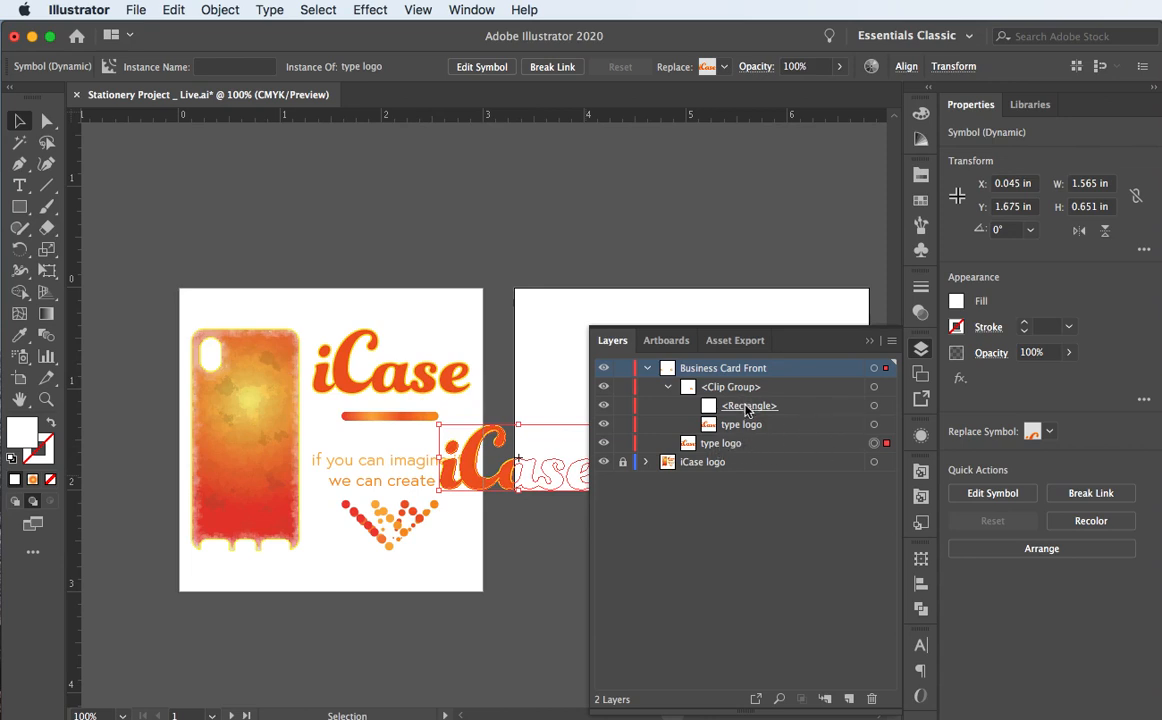
left_click_drag(722, 444, 733, 432)
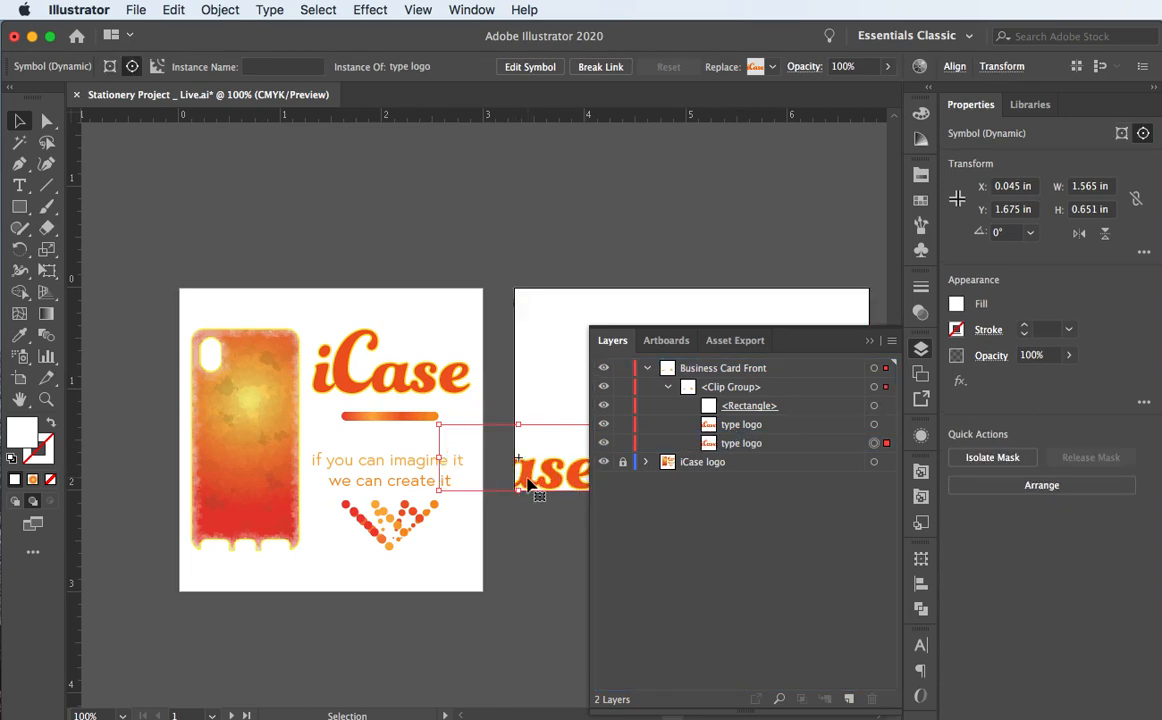
left_click_drag(530, 484, 519, 471)
left_click(870, 341)
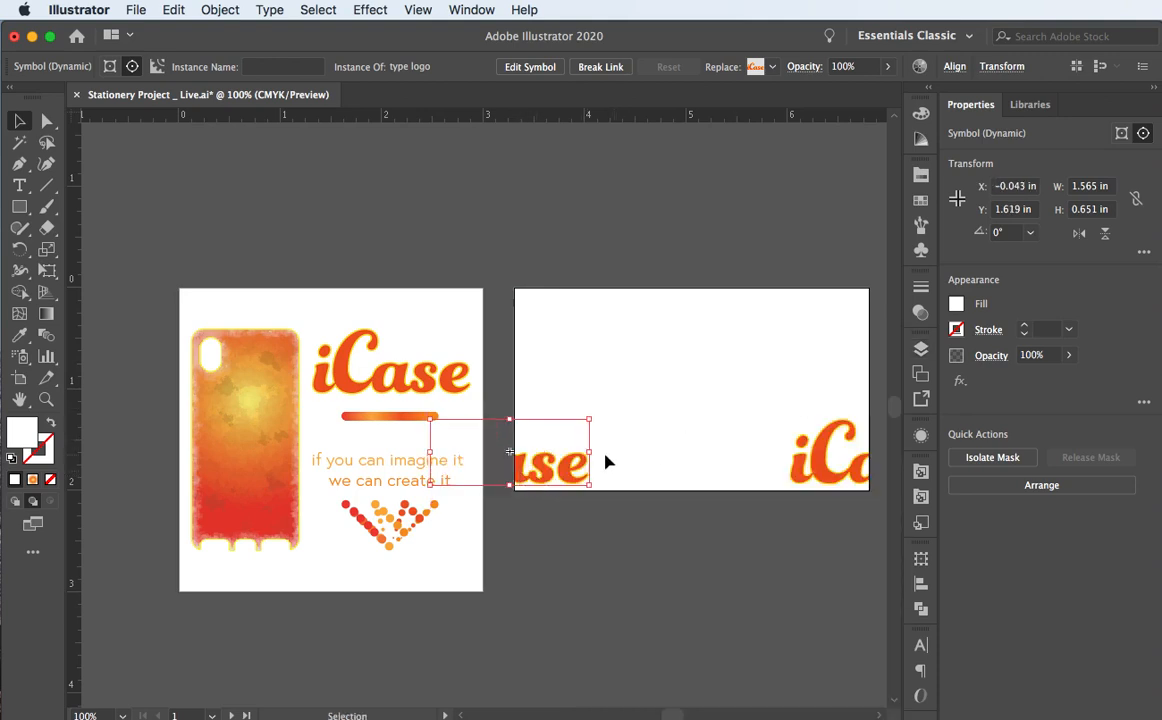
key("Down")
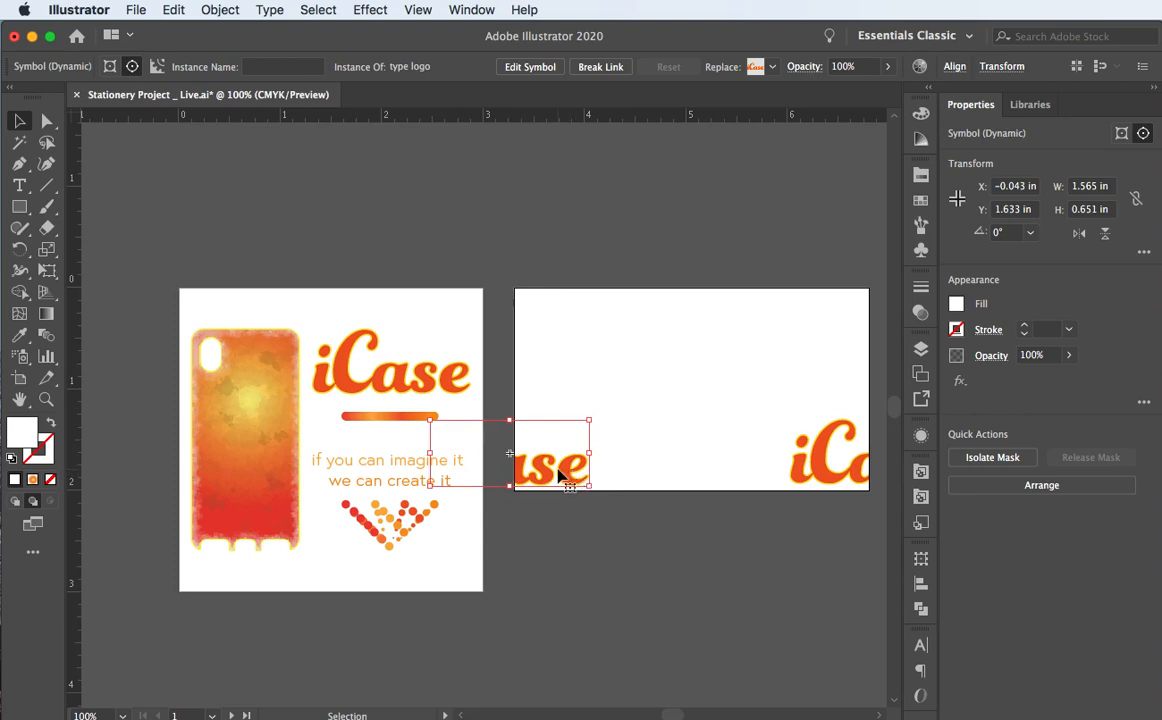
left_click_drag(560, 474, 545, 467)
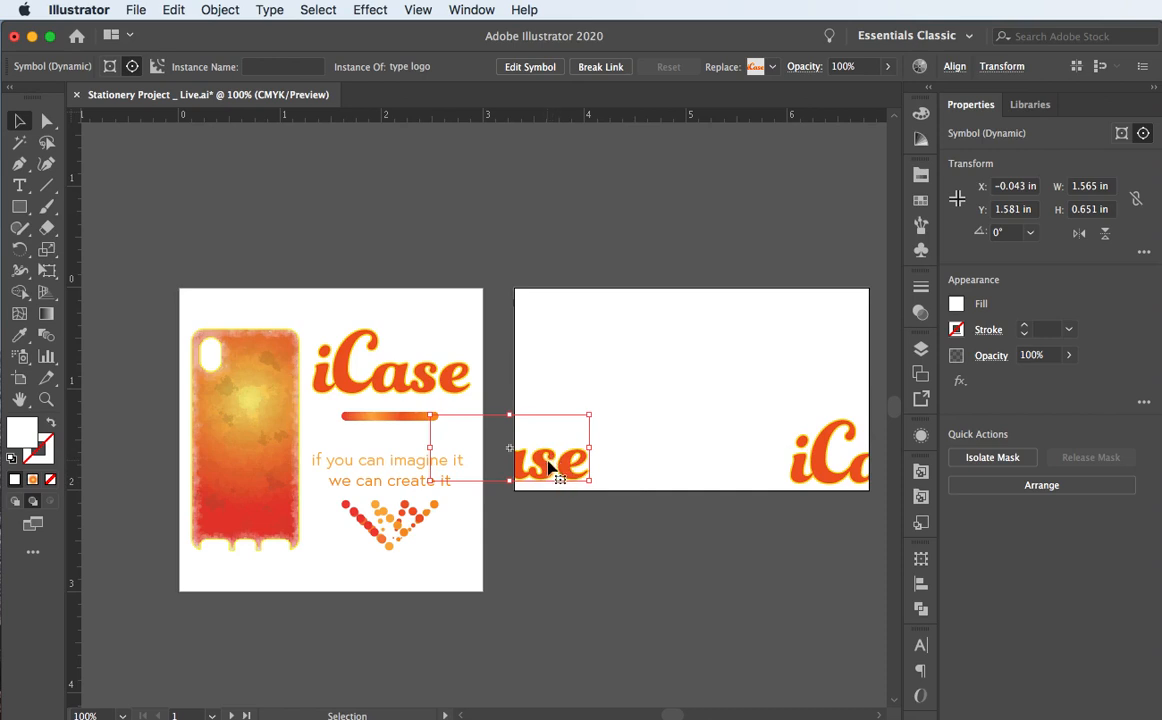
left_click_drag(545, 470, 558, 470)
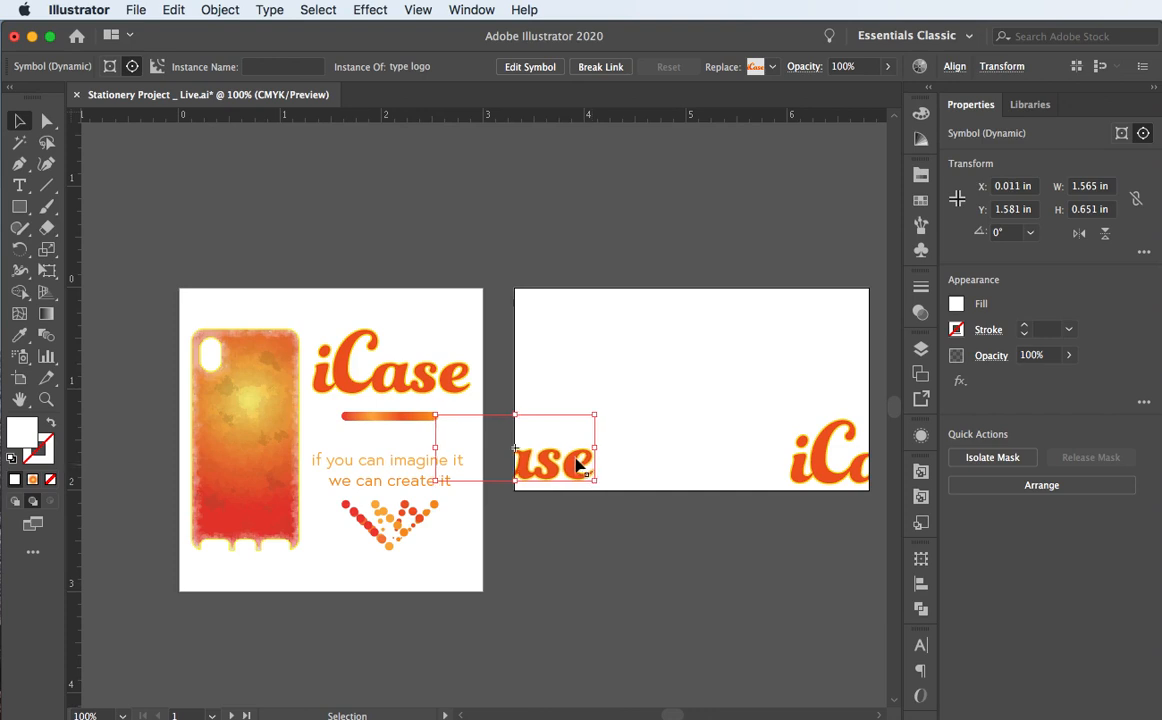
Step: Select both type logo wordmarks in the Layers panel
left_click(806, 470, "shift")
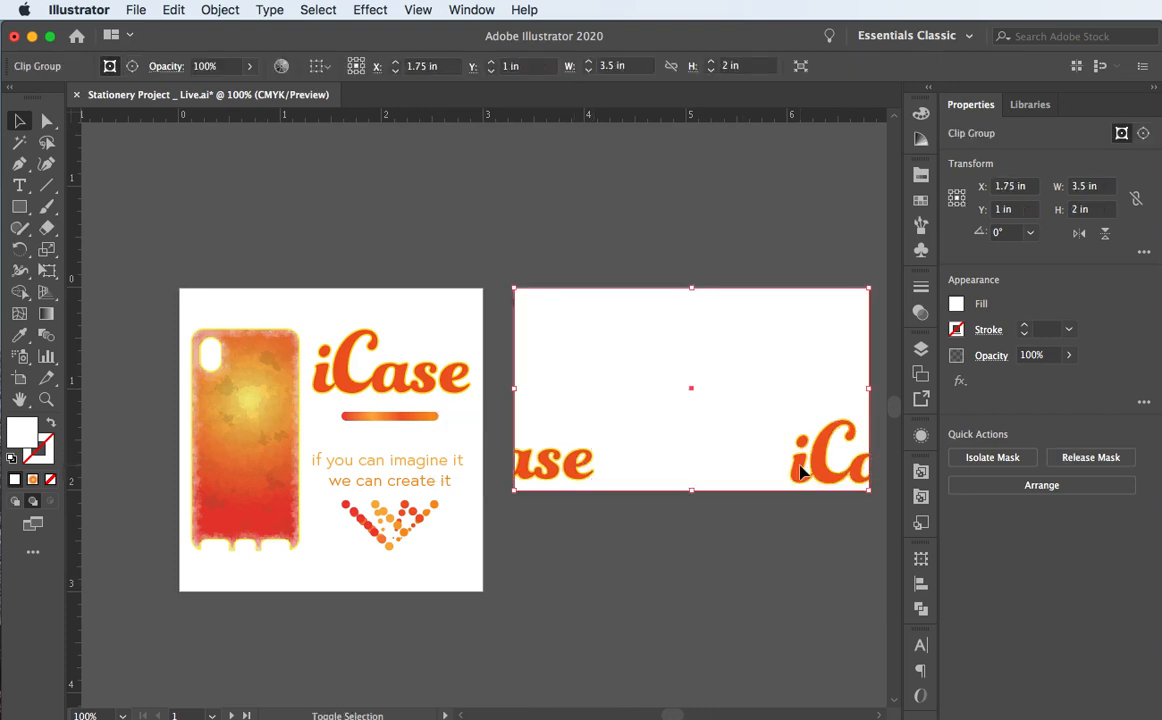
left_click(919, 349)
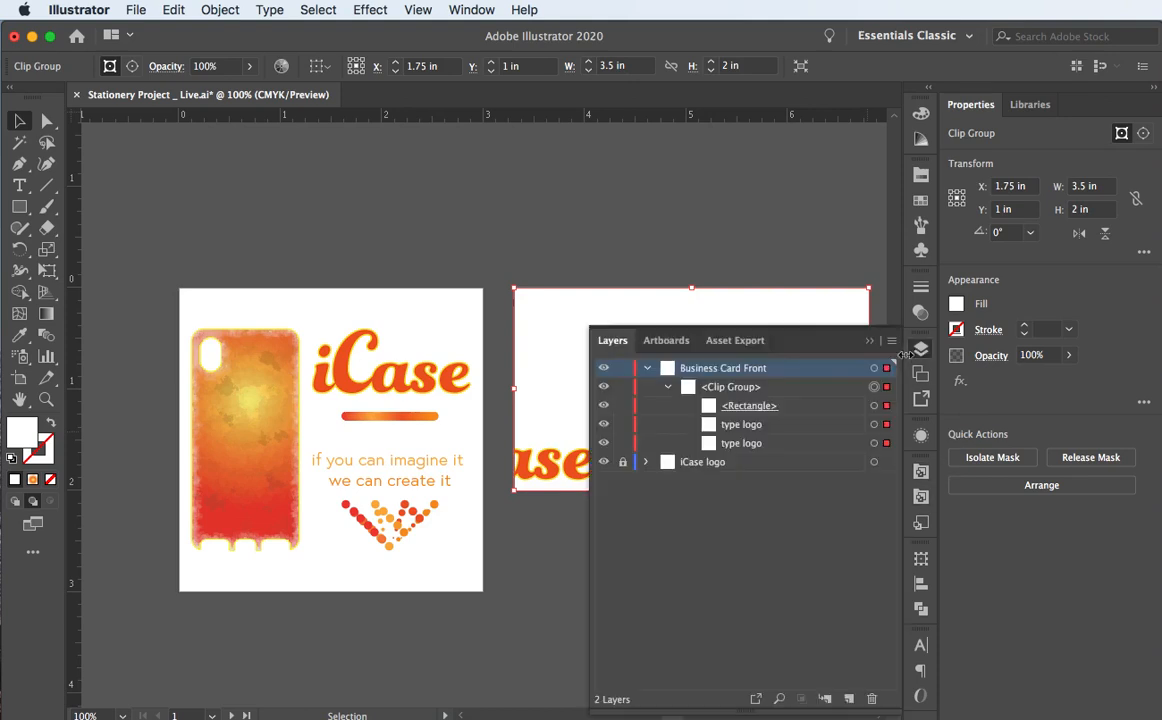
left_click(876, 443)
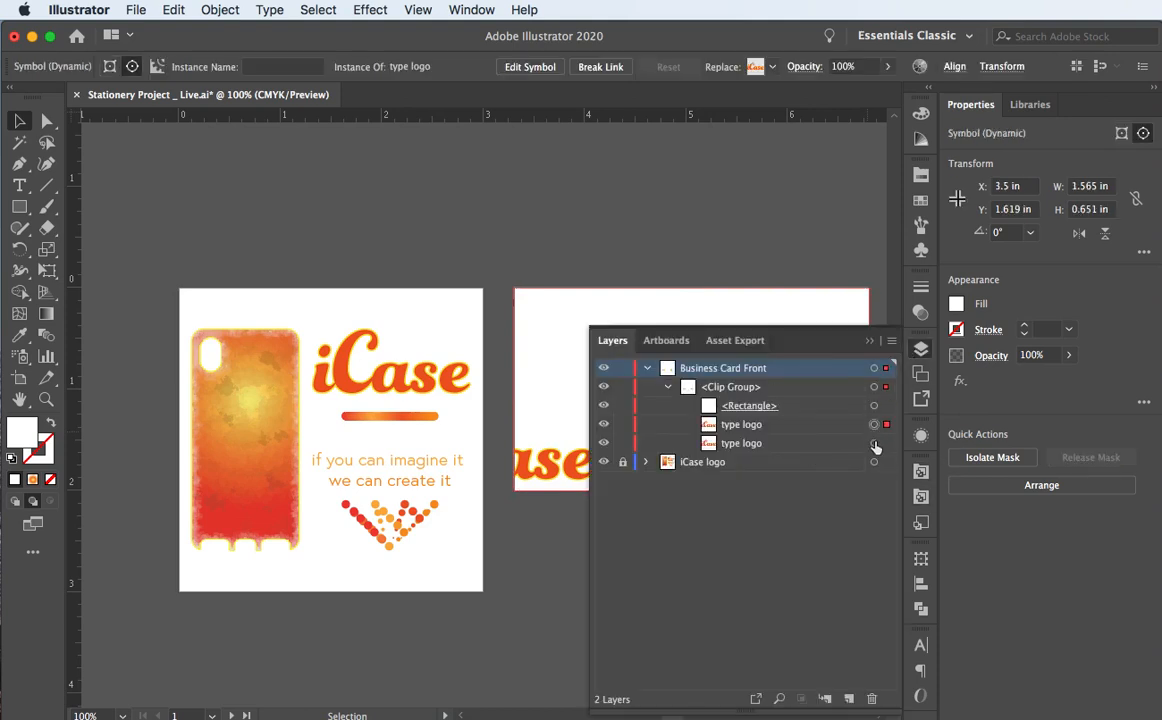
left_click(874, 424, "shift")
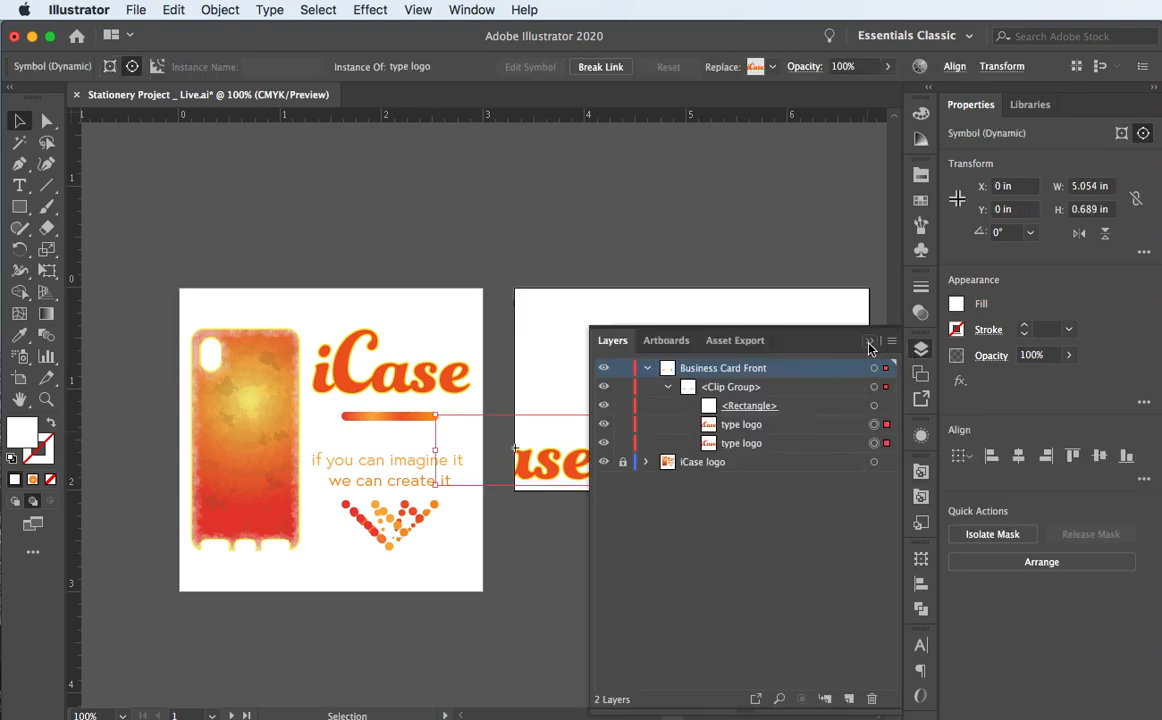
left_click(869, 340)
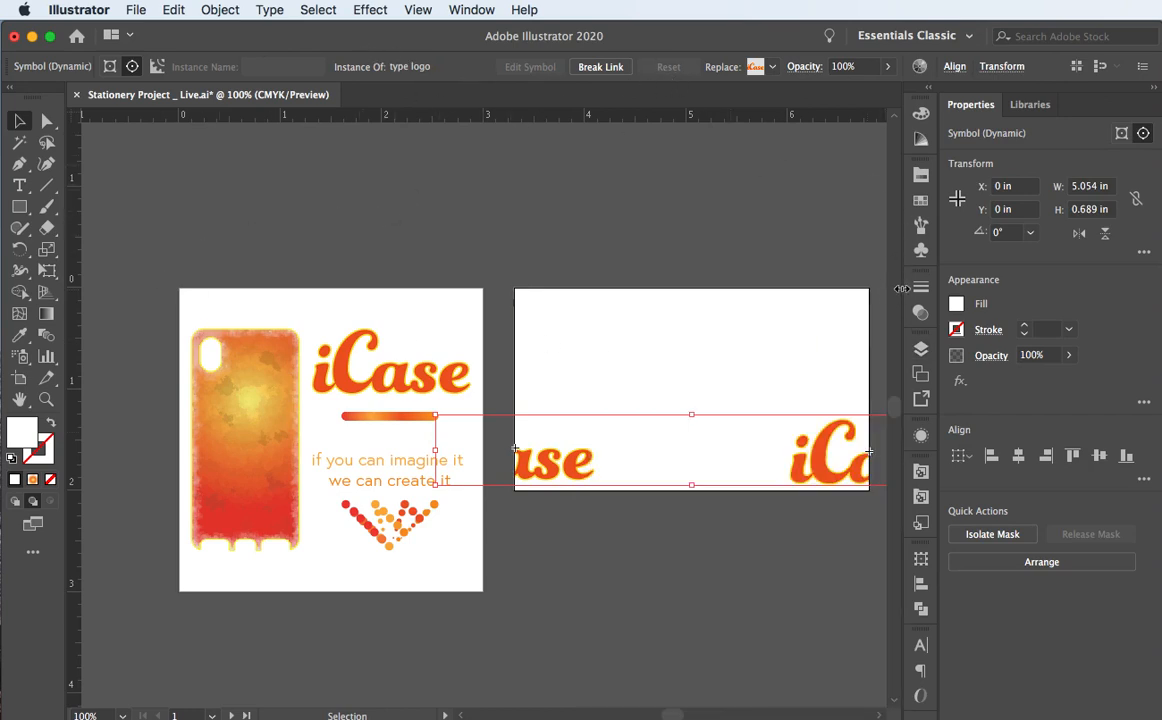
Step: Vertically centre-align the wordmarks using the iCa wordmark as the key object
left_click(921, 585)
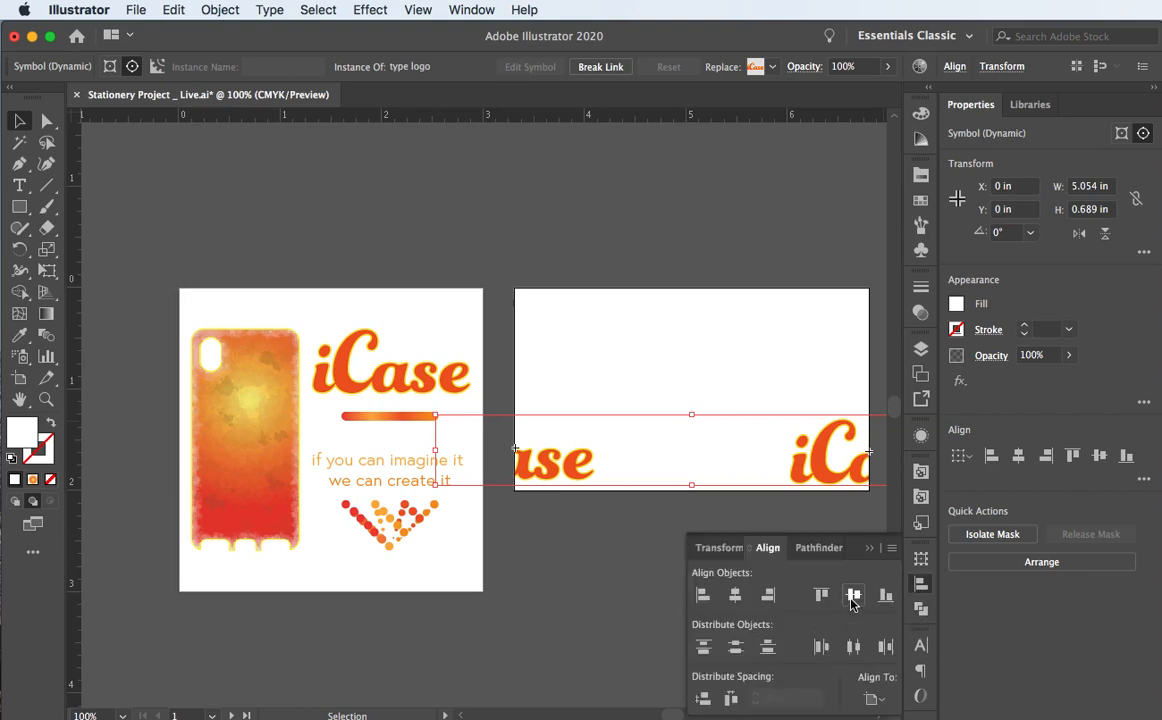
left_click(852, 596)
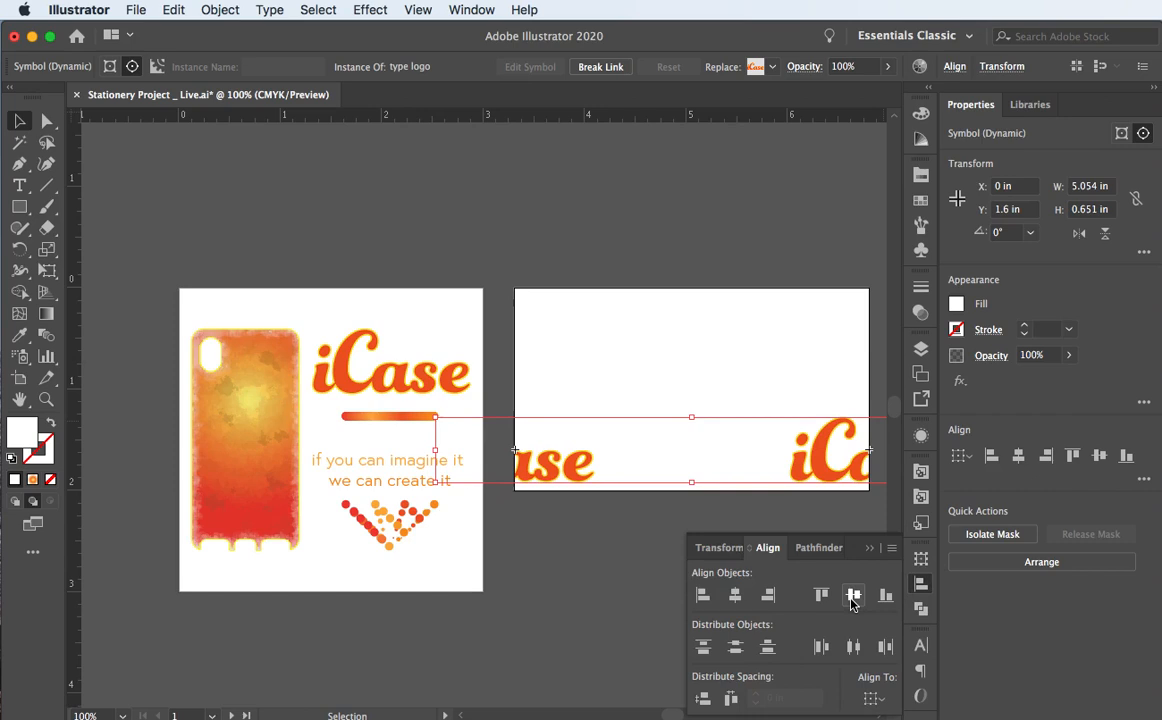
key("super+z")
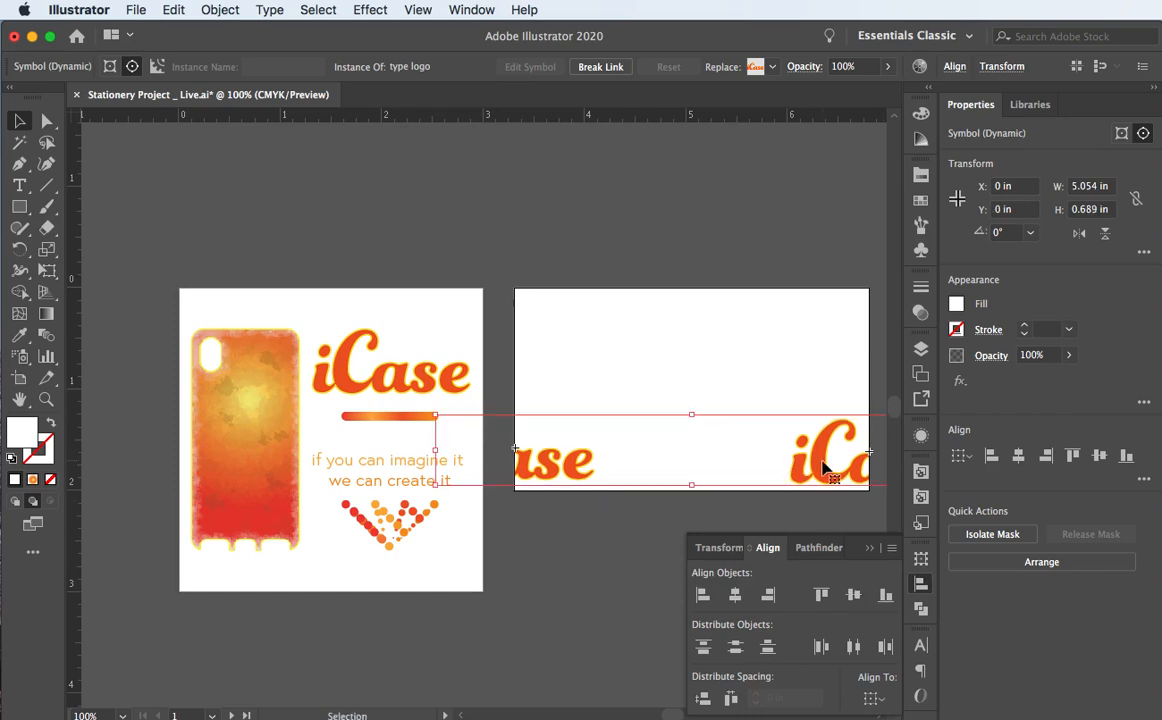
left_click(823, 466)
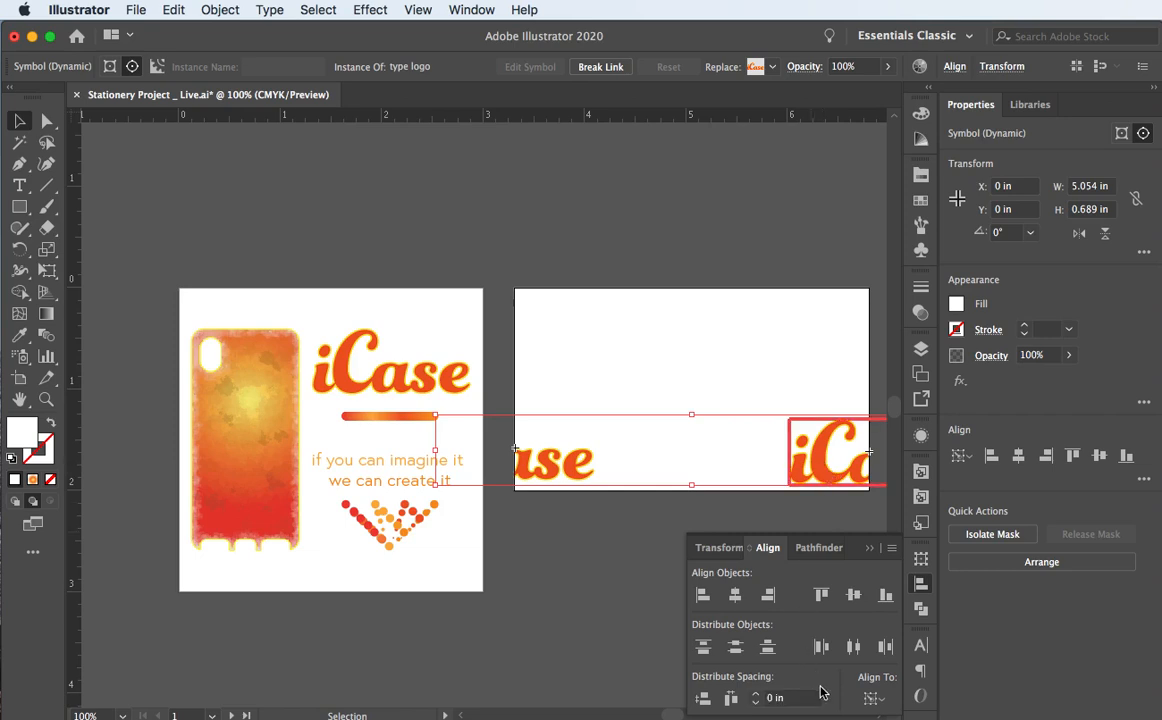
left_click(853, 596)
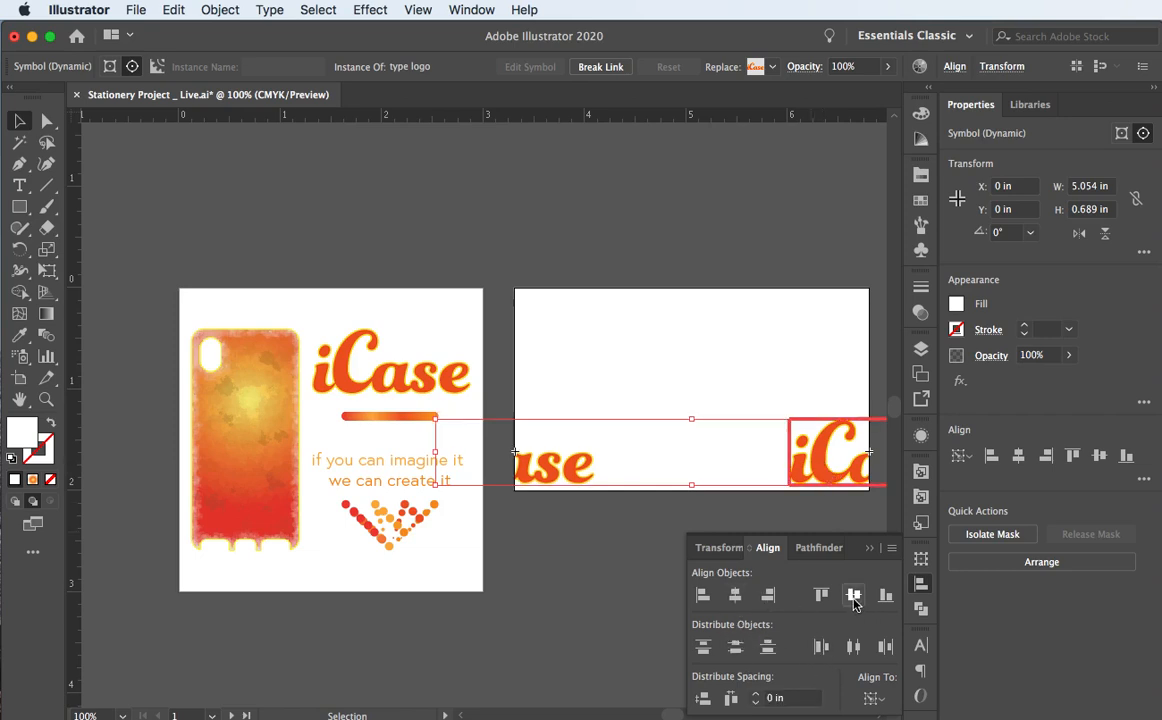
left_click(617, 281)
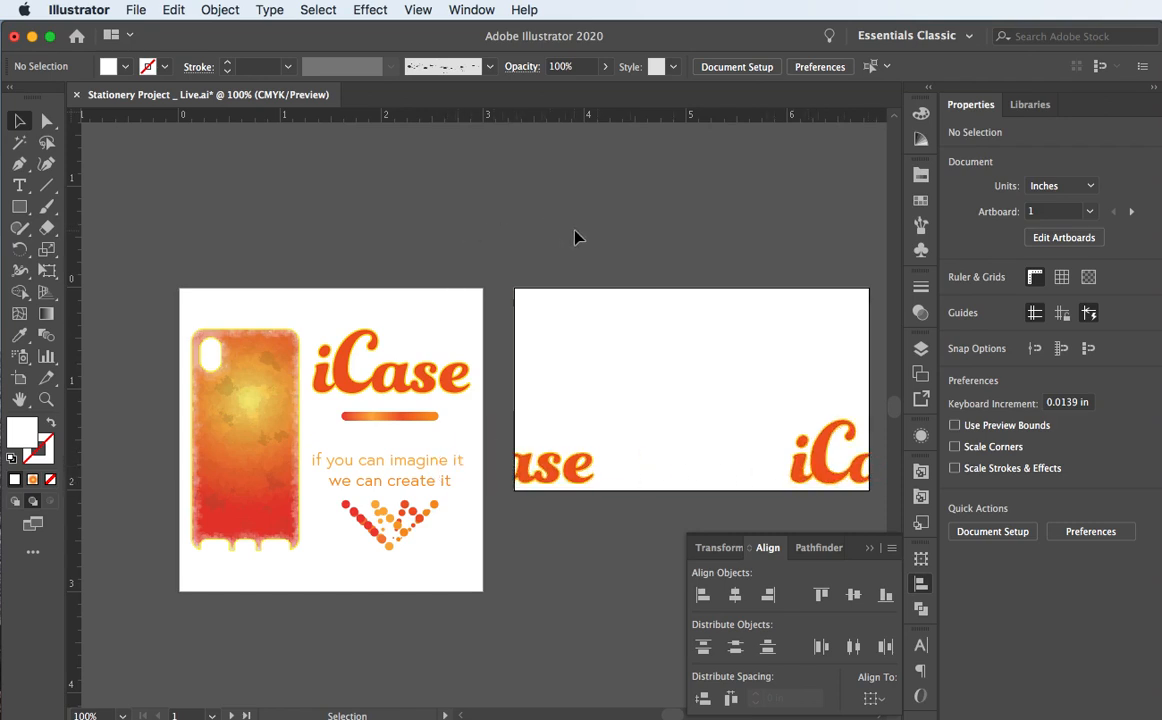
Step: Place the bar logo symbol near the card's middle, deleting and re-placing a misplaced copy
left_click_drag(586, 233, 500, 186)
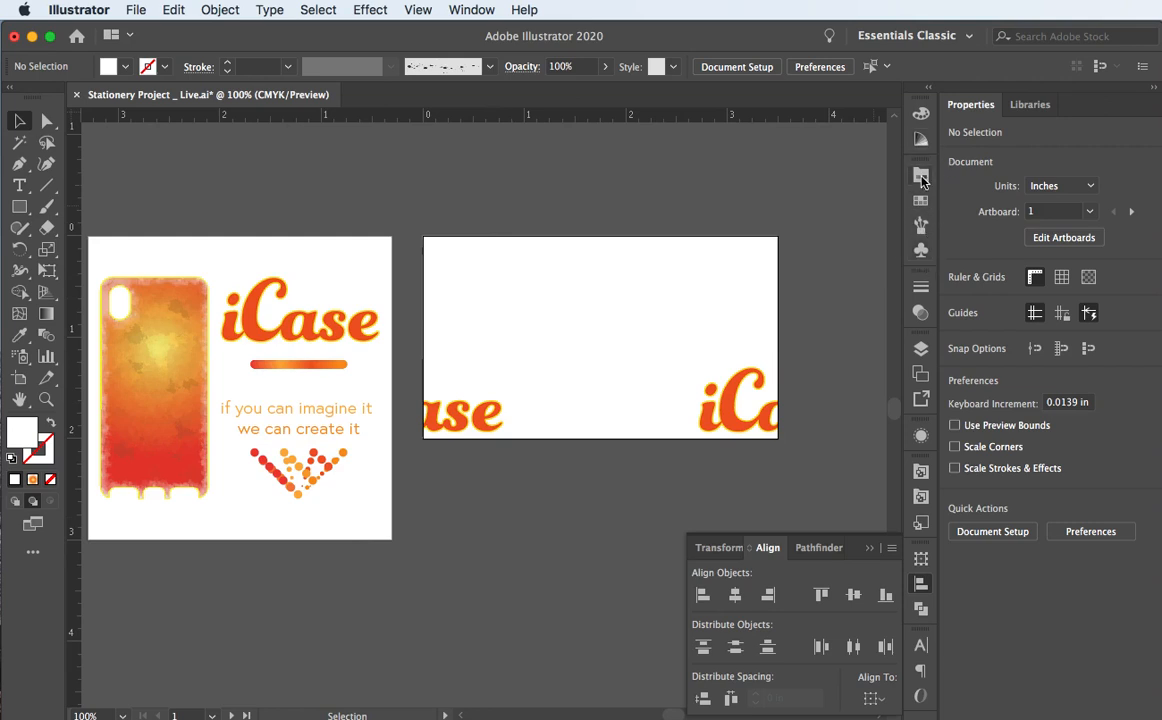
left_click(913, 255)
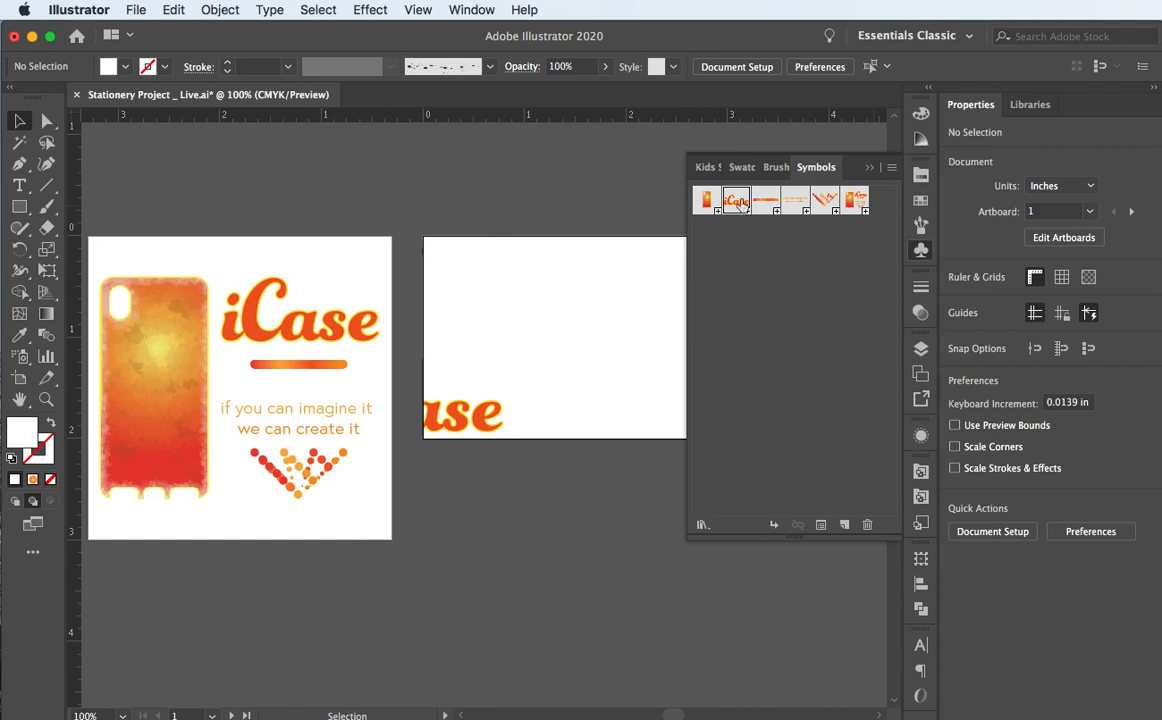
scroll(604, 230, "right", 5)
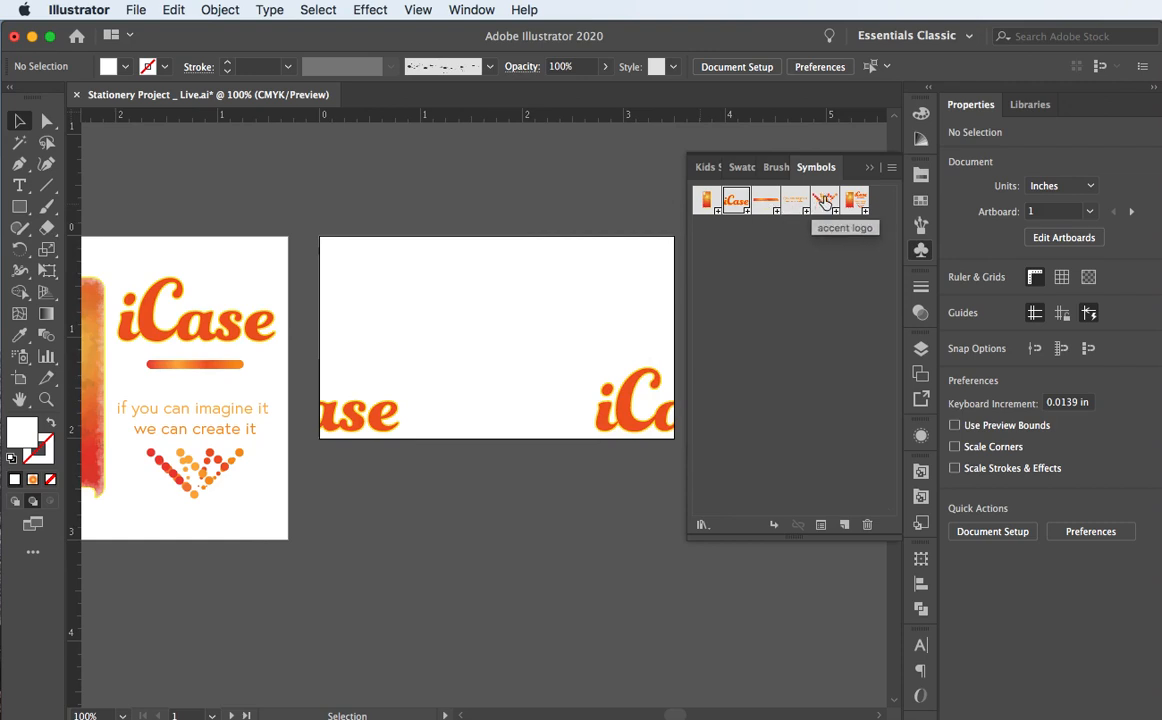
left_click_drag(765, 200, 480, 330)
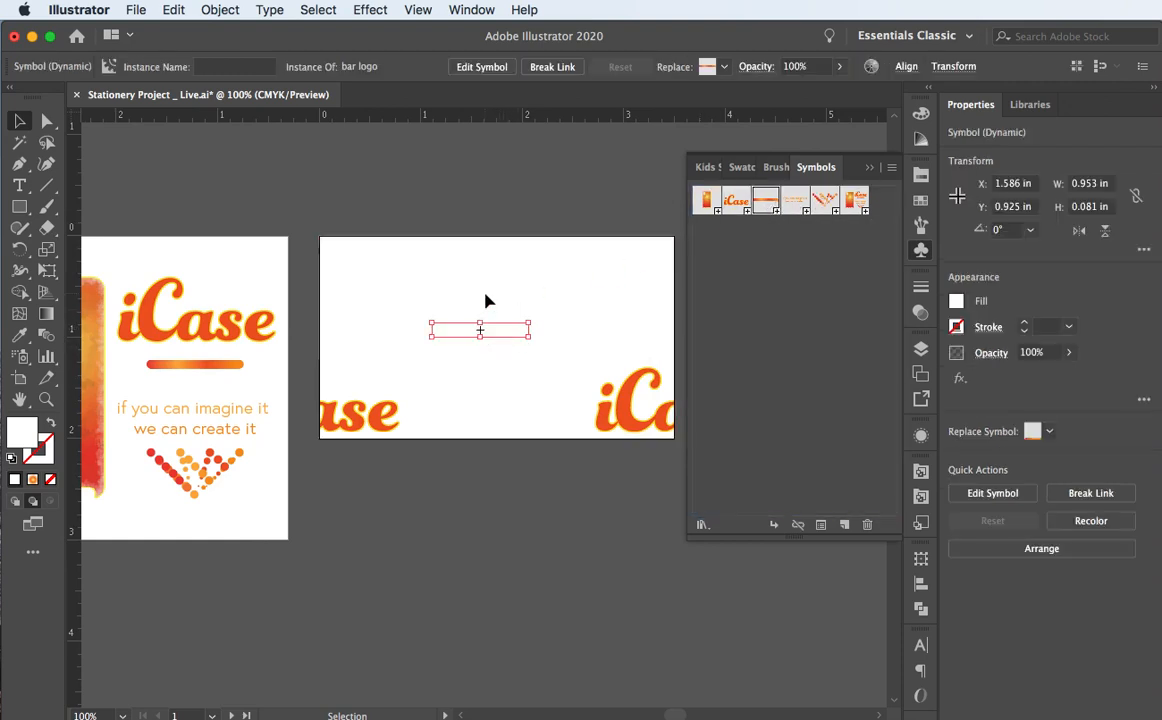
left_click(486, 298)
left_click(495, 335)
key("Delete")
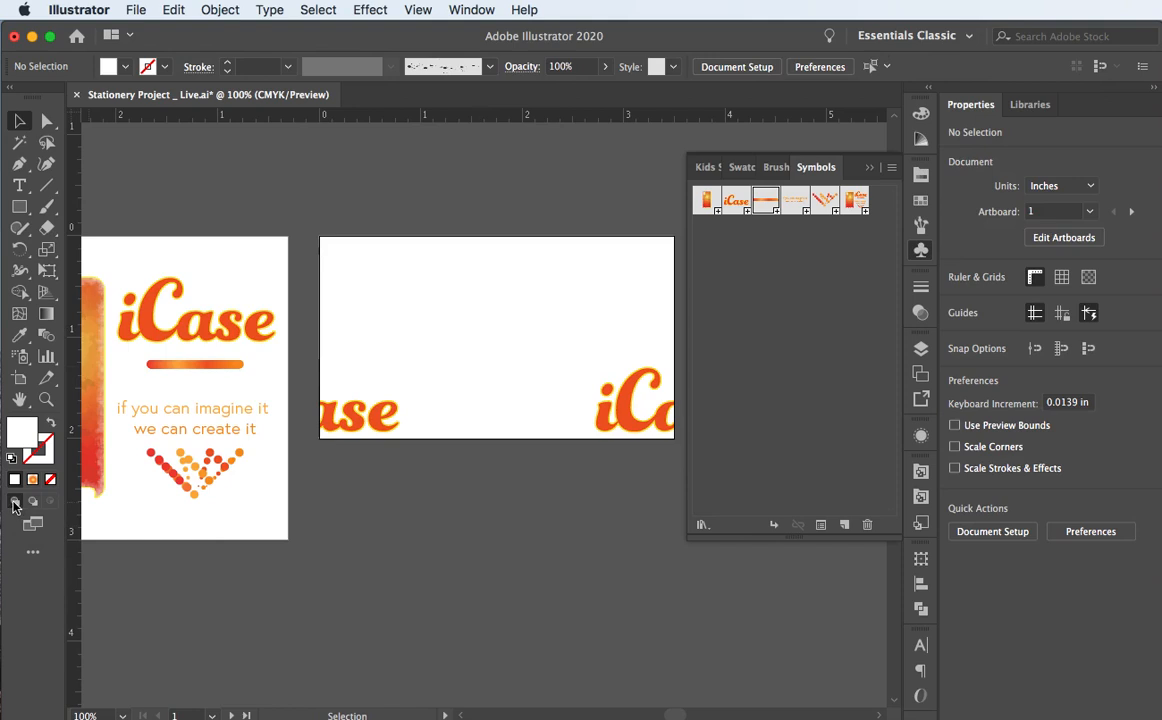
left_click_drag(765, 200, 471, 371)
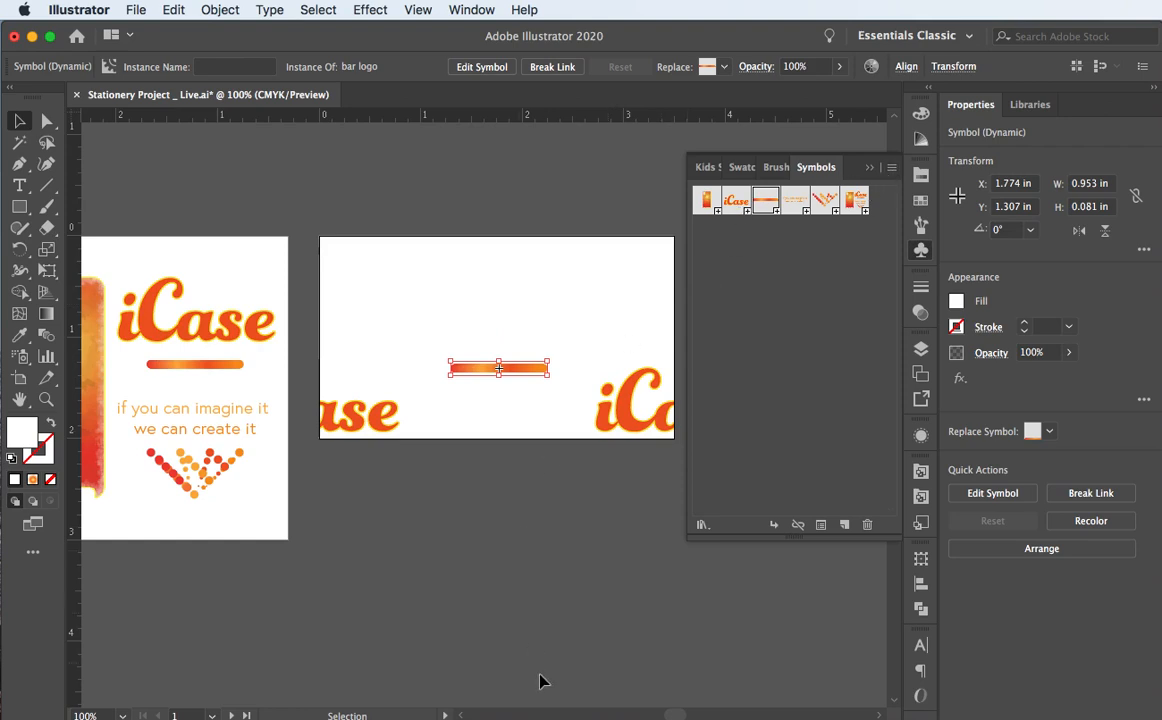
key("space")
left_click_drag(530, 464, 449, 472)
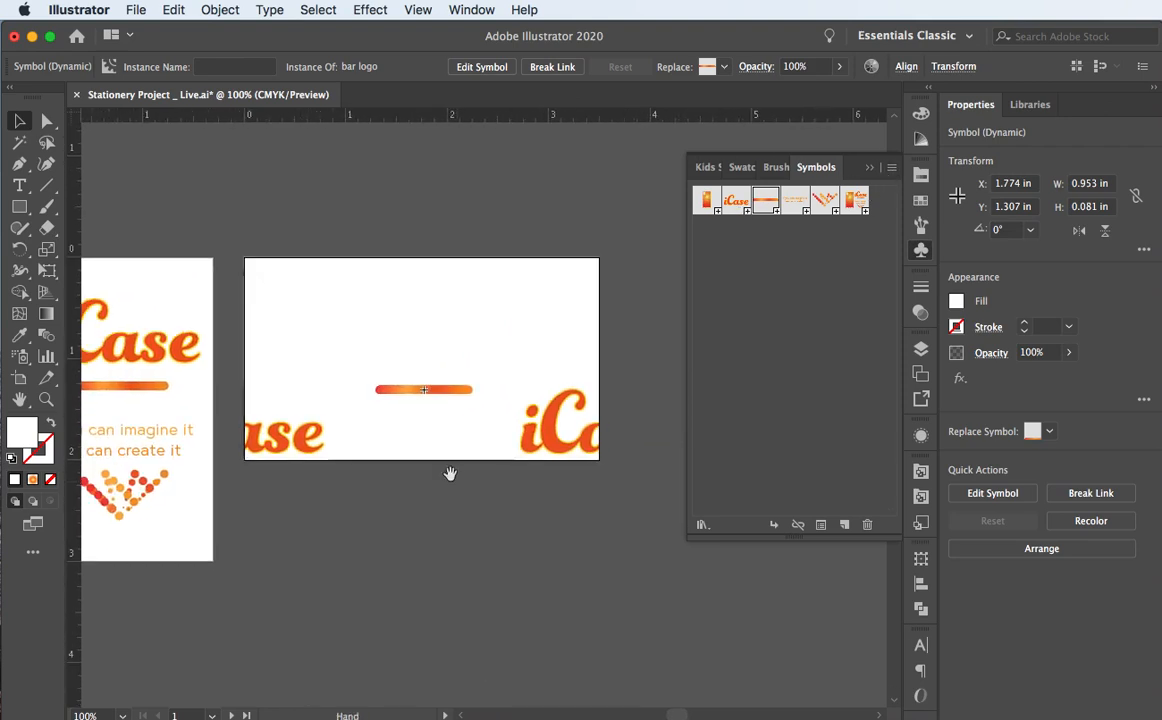
left_click(335, 240)
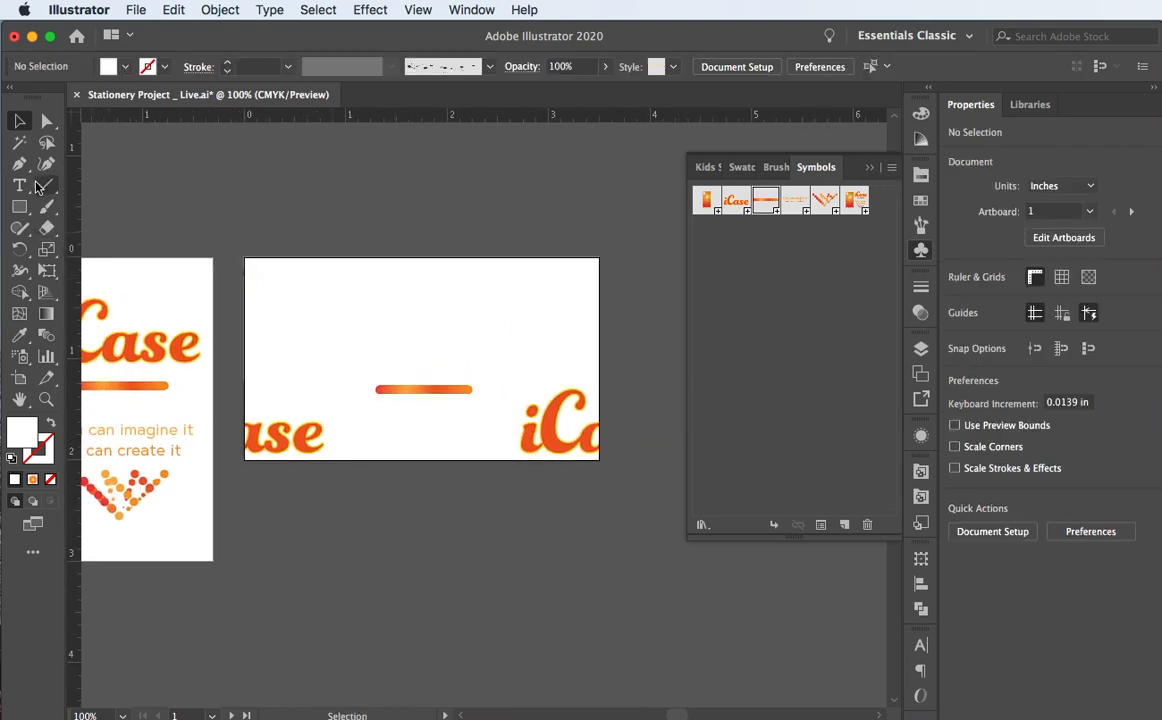
Step: Create a point text line and move it to the card's top-left
key("t")
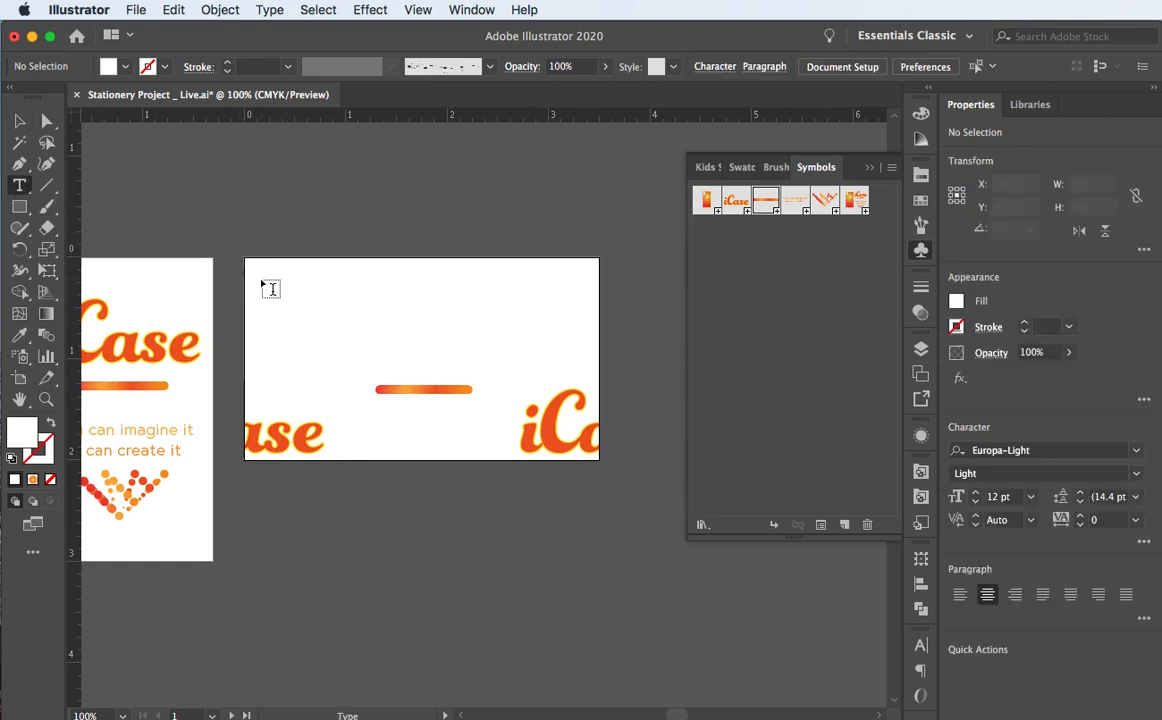
left_click(261, 279)
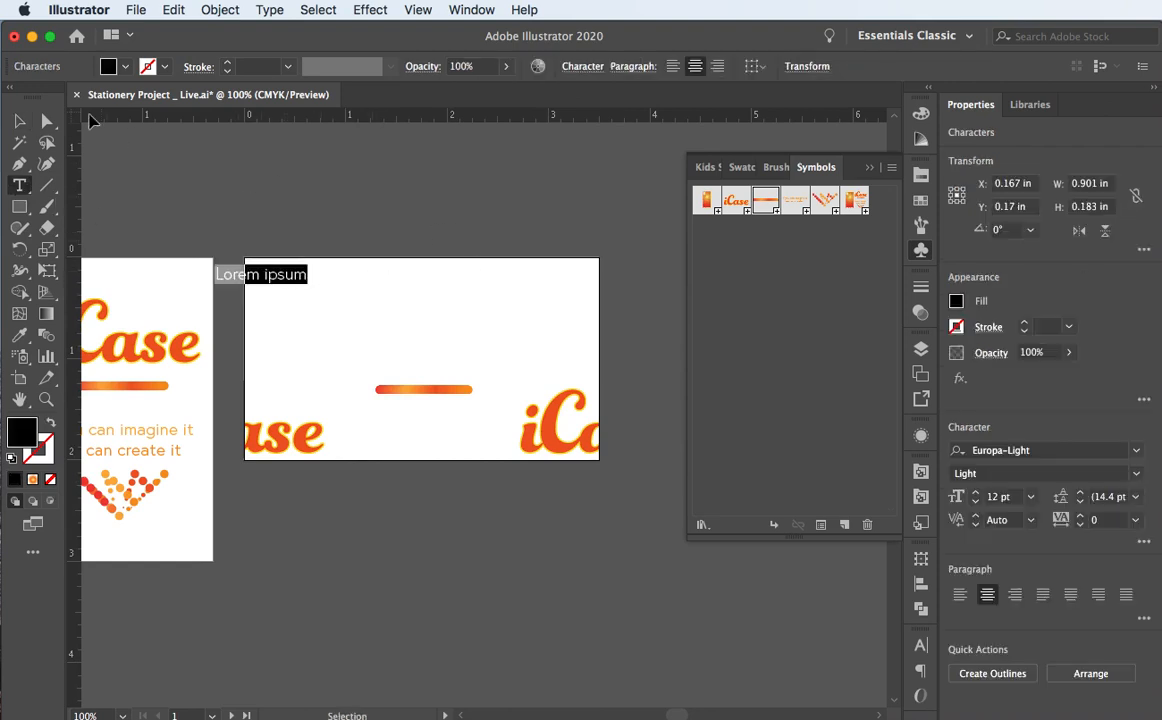
left_click(19, 120)
left_click_drag(236, 278, 331, 287)
Step: Replace the placeholder text with the cardholder's full name
double_click(317, 286)
key("super+a")
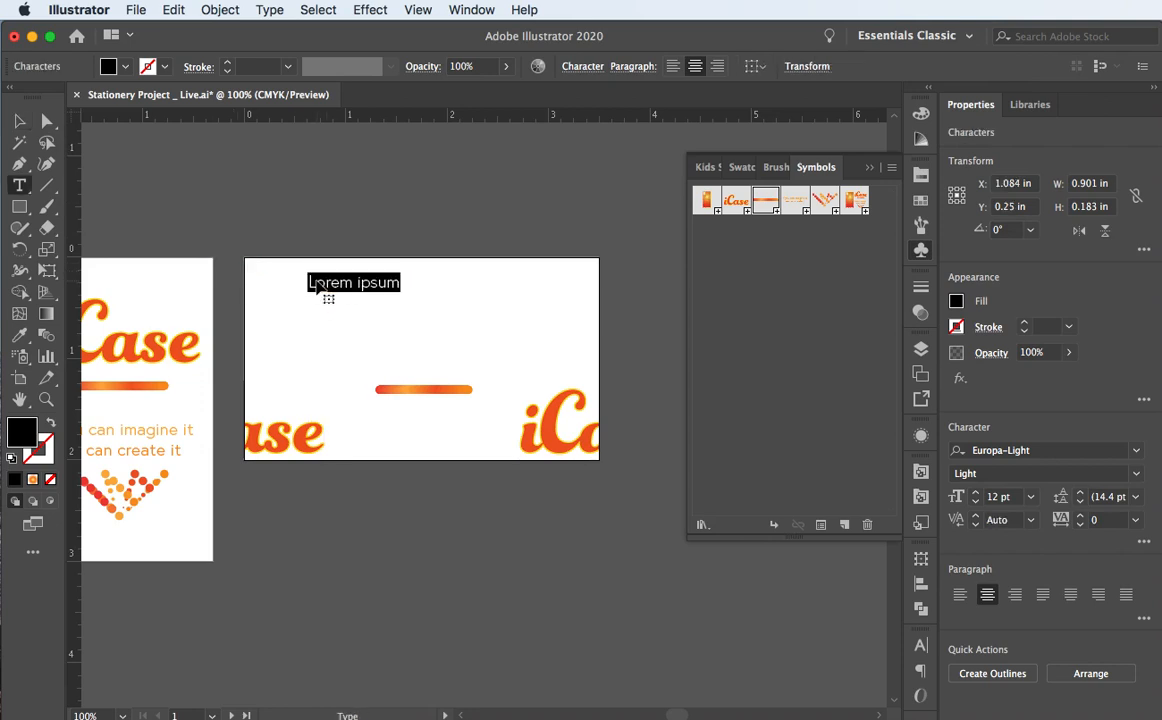
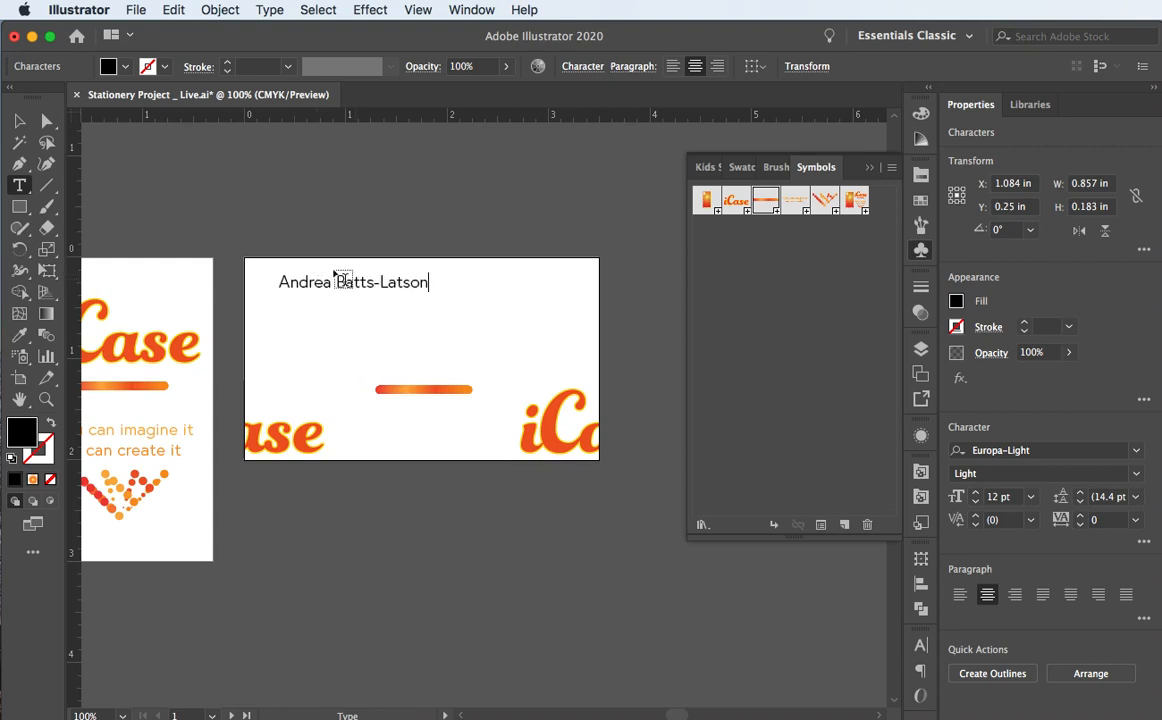
left_click(19, 121)
left_click(360, 287)
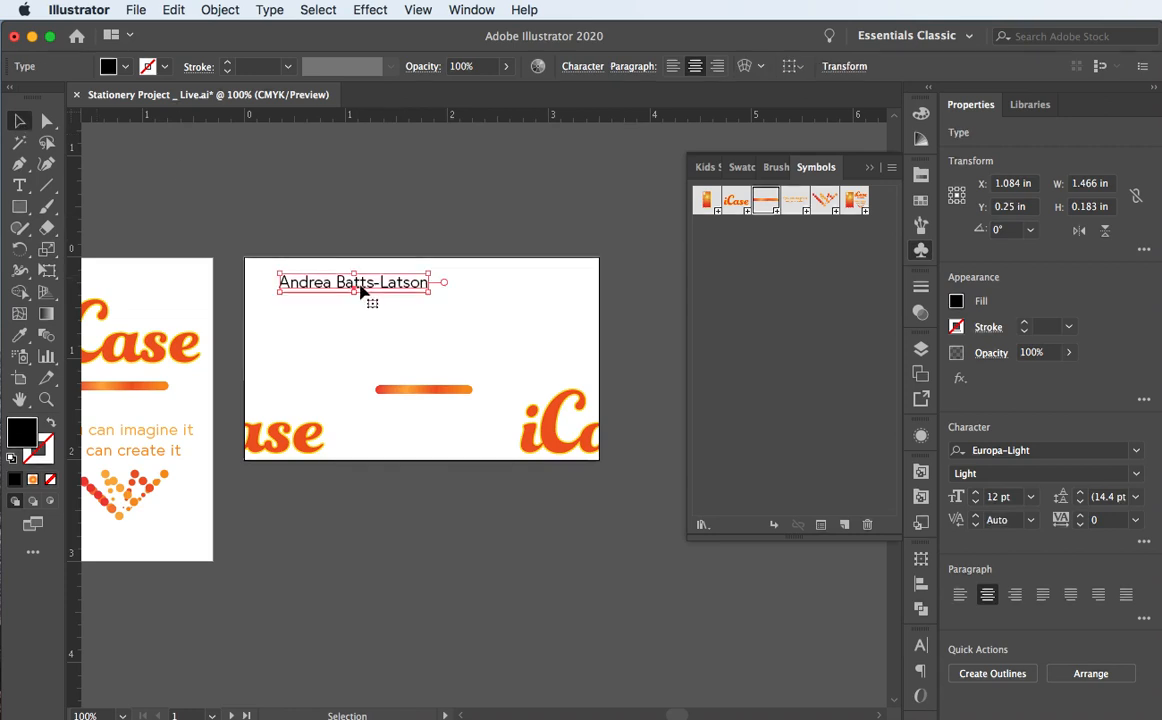
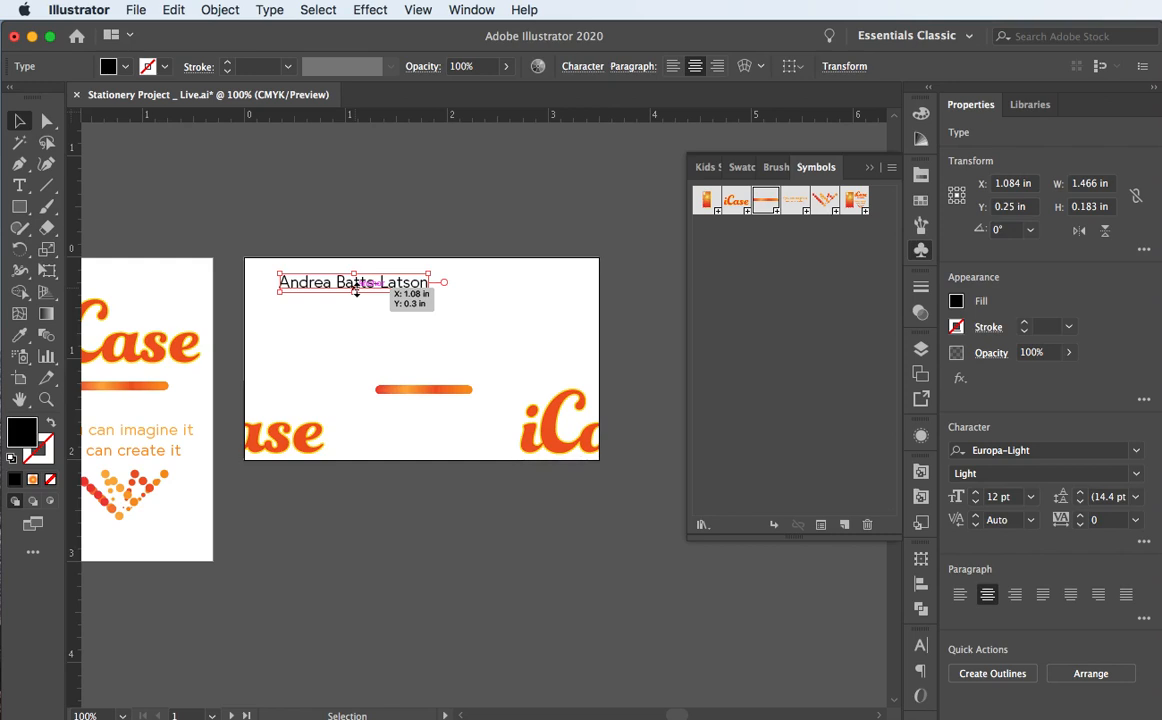
Step: Bring up the Character settings for the name line from the Control bar
scroll(349, 289, "down", 1)
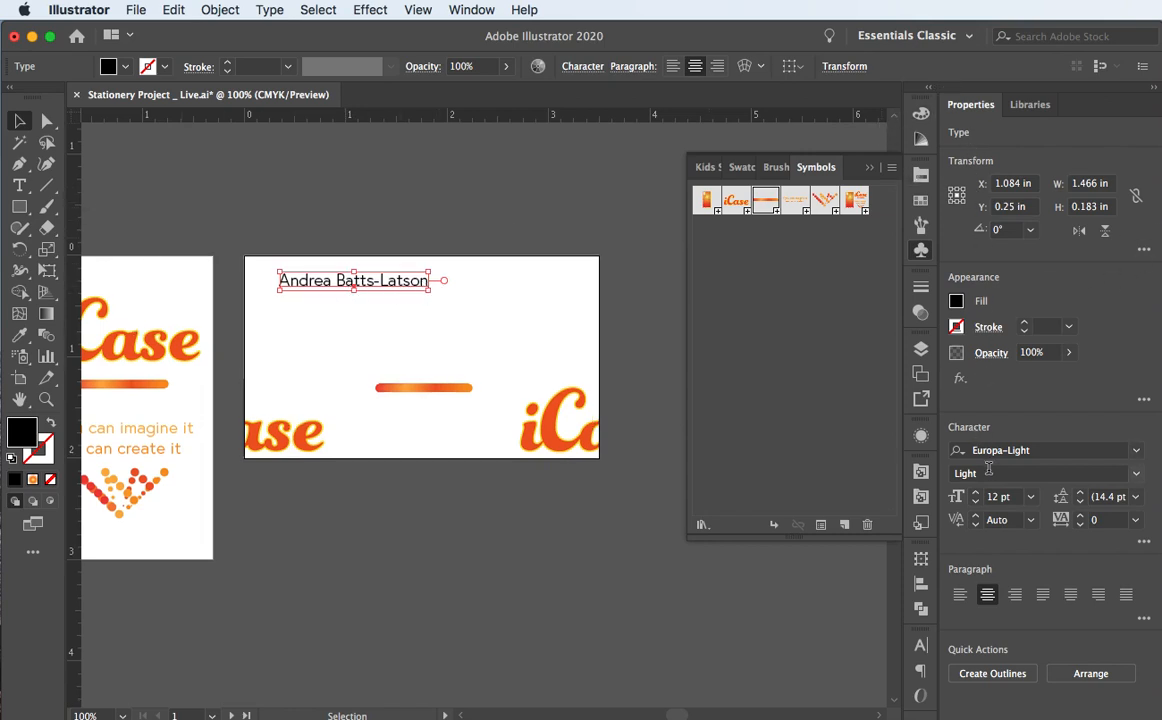
left_click(1136, 451)
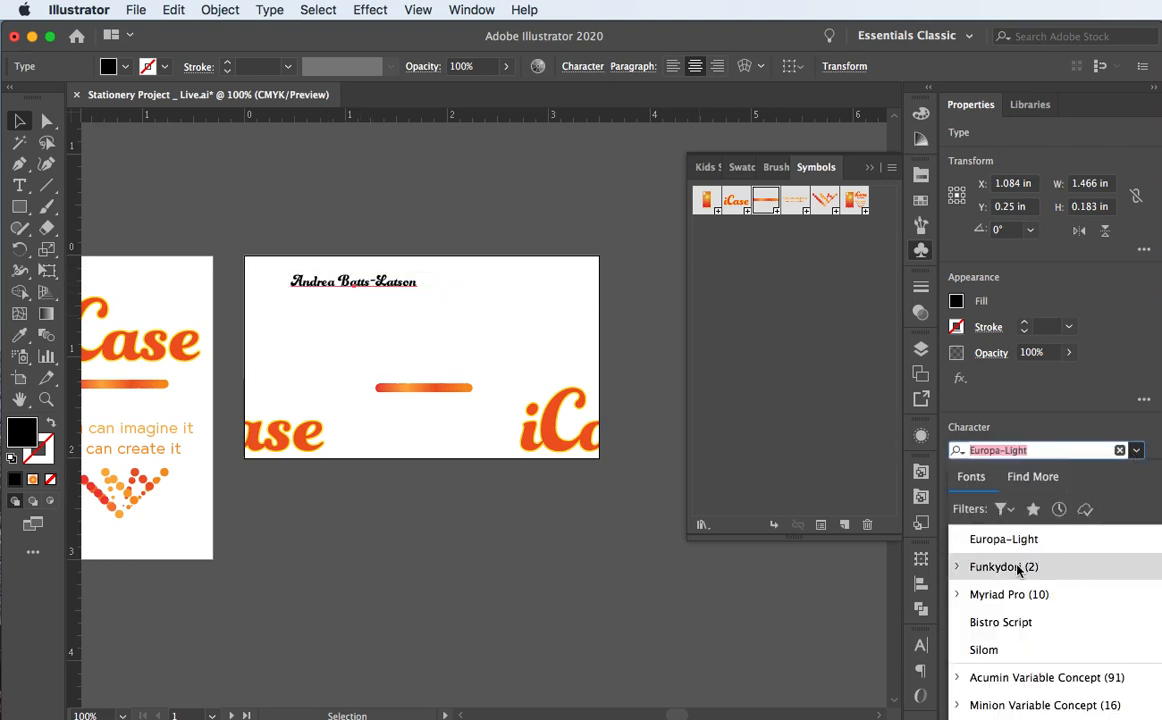
scroll(1018, 570, "down", 1)
scroll(1020, 565, "down", 3)
scroll(1018, 555, "up", 4)
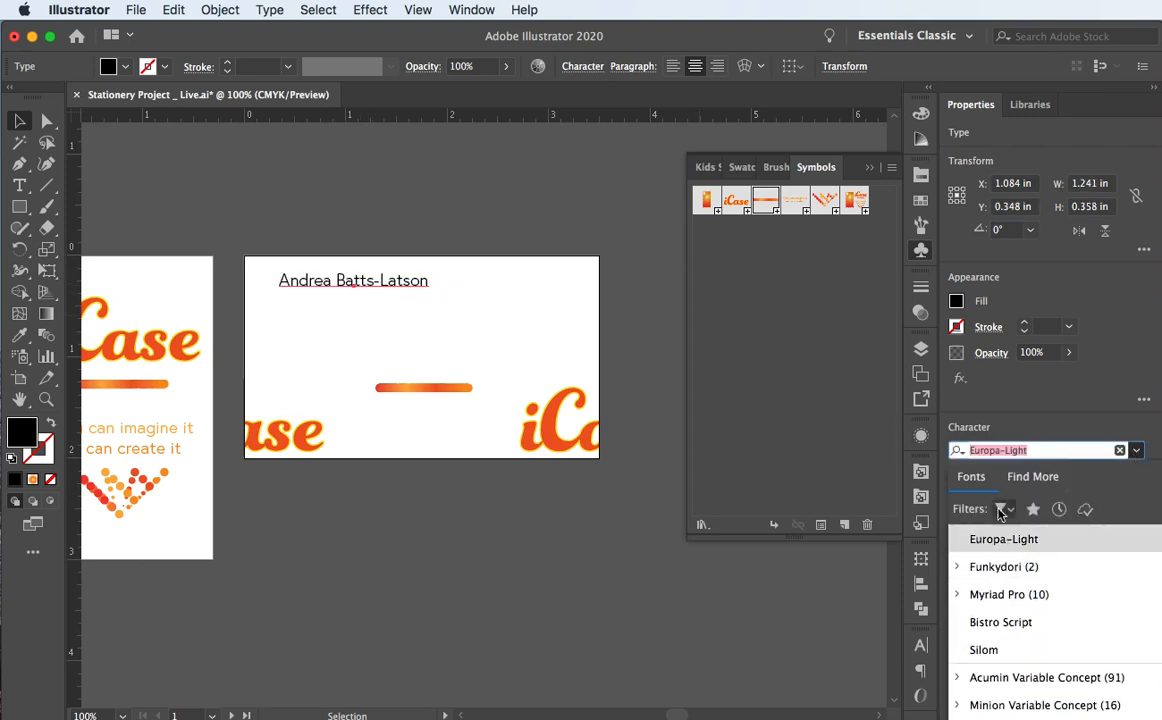
left_click(1031, 451)
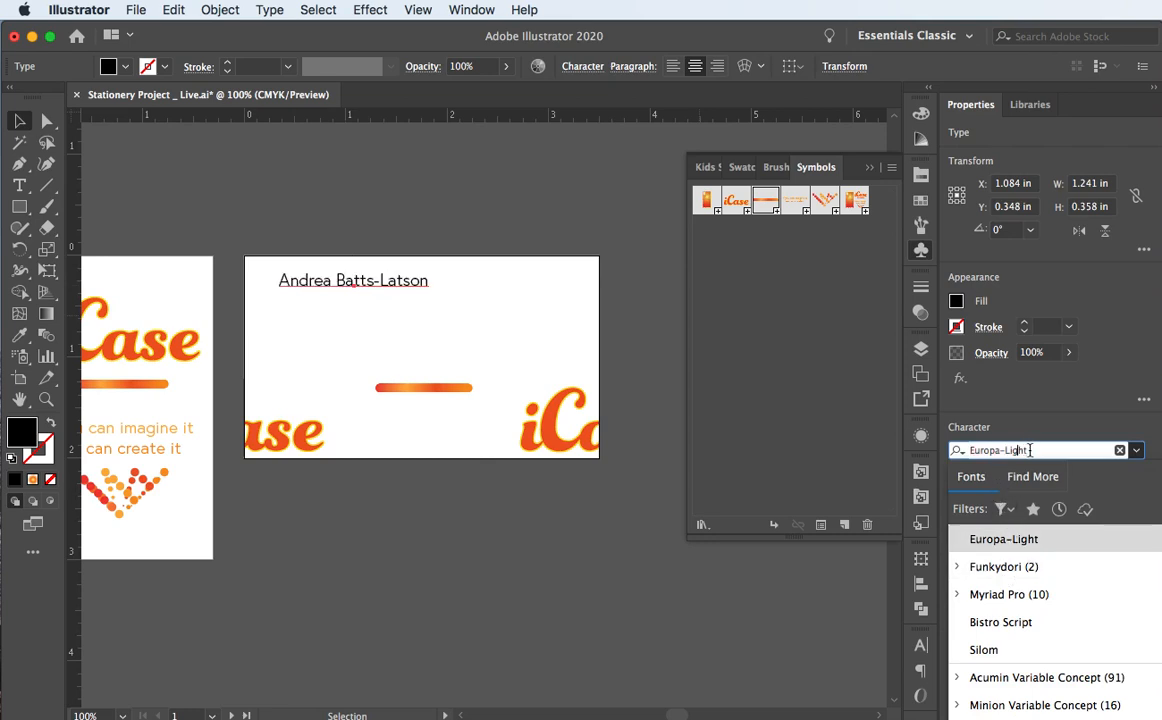
left_click(589, 70)
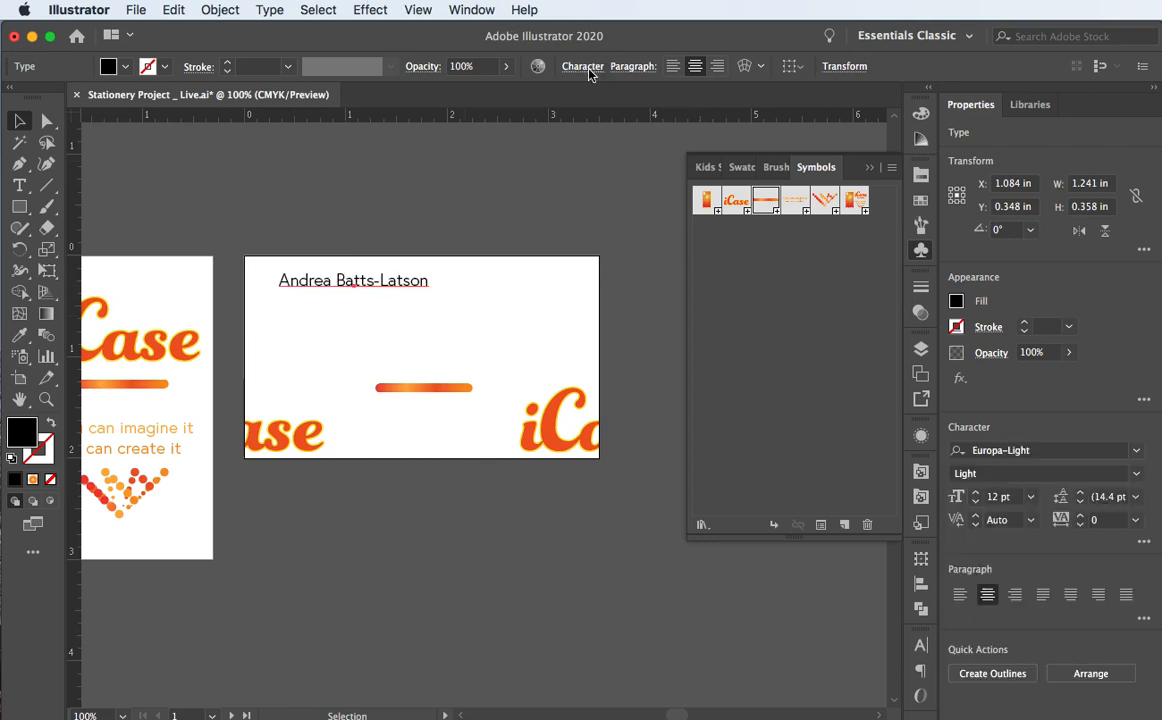
left_click(589, 75)
left_click(585, 67)
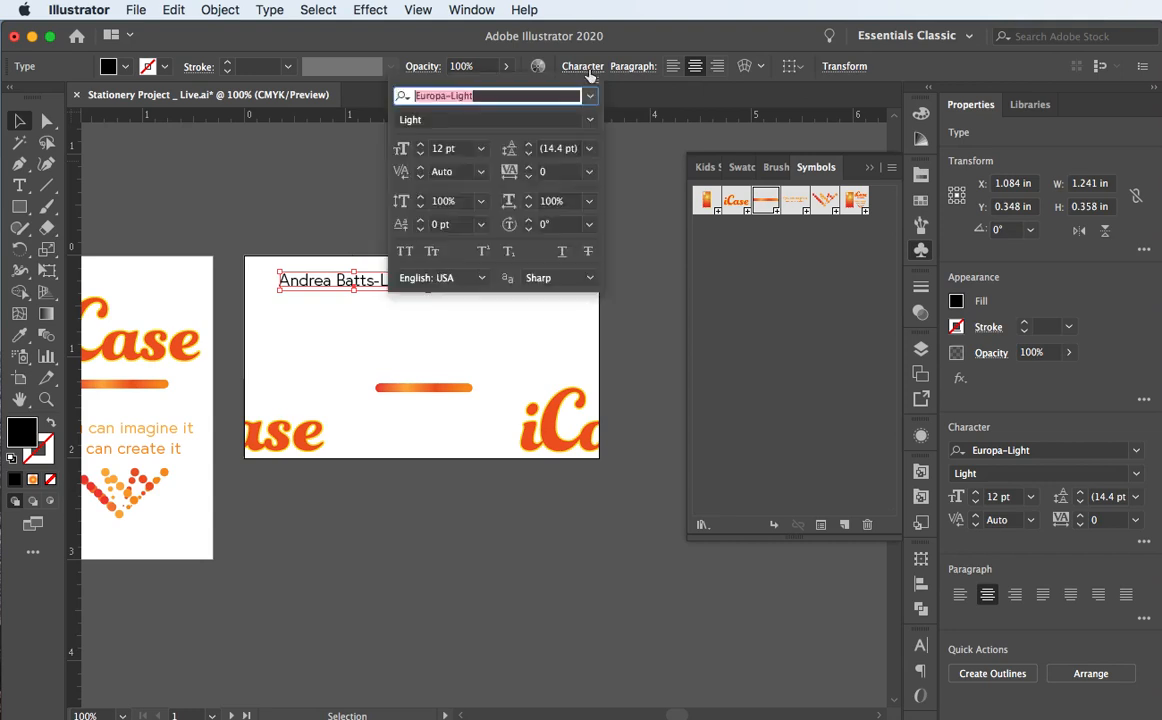
left_click(585, 67)
left_click(587, 68)
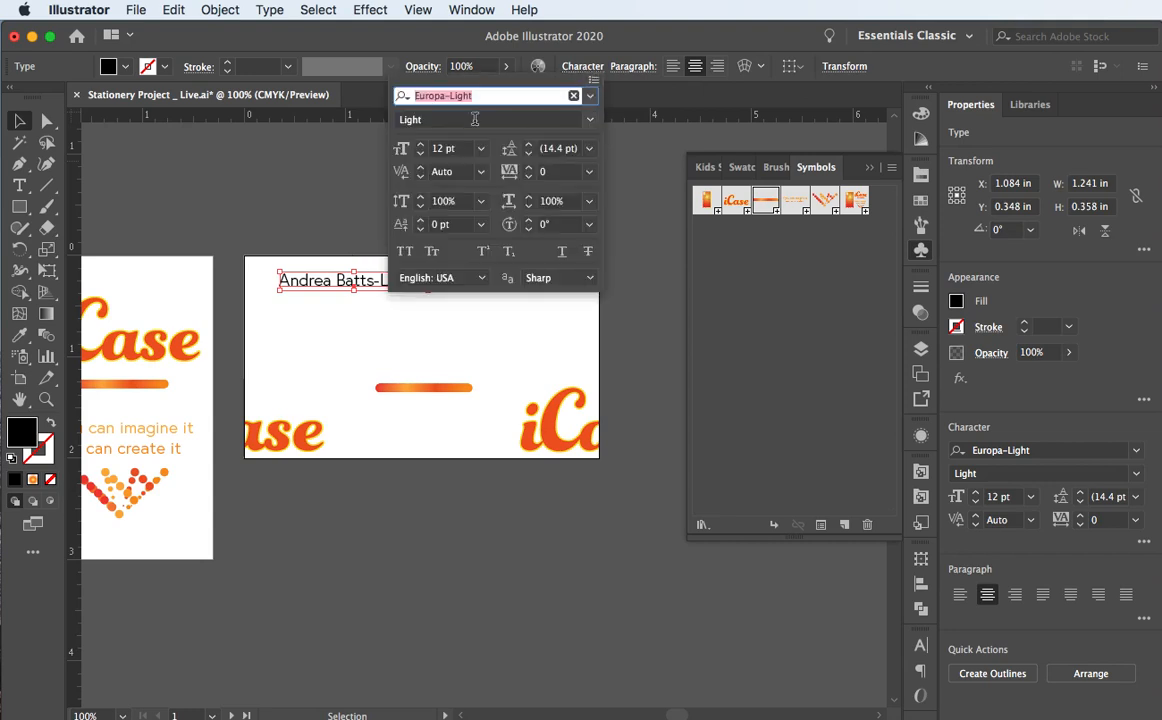
Step: Search the font list for Europa and set the name in Europa-Bold
left_click(591, 119)
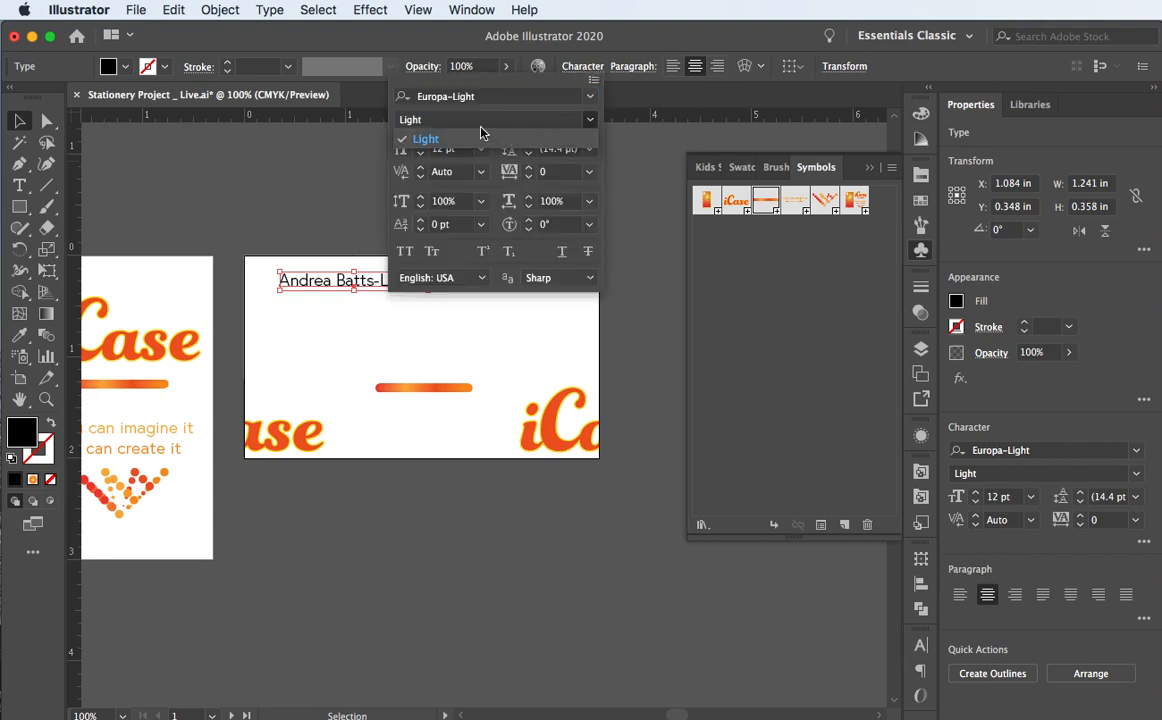
left_click(591, 97)
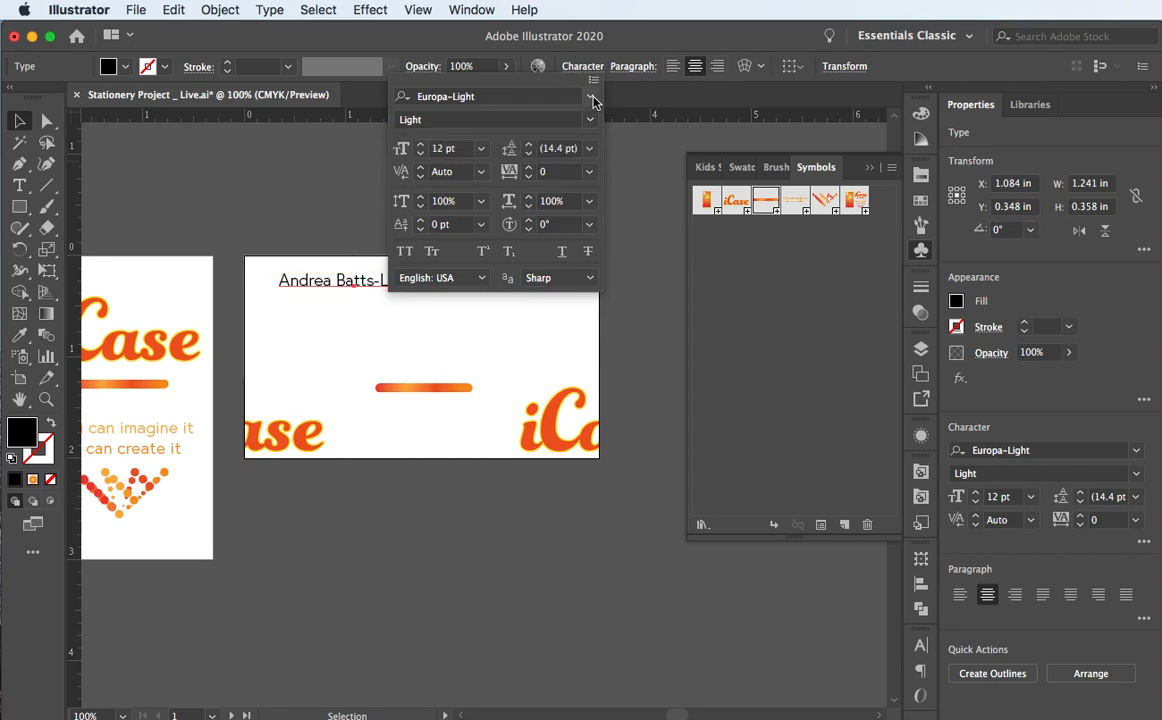
left_click(591, 97)
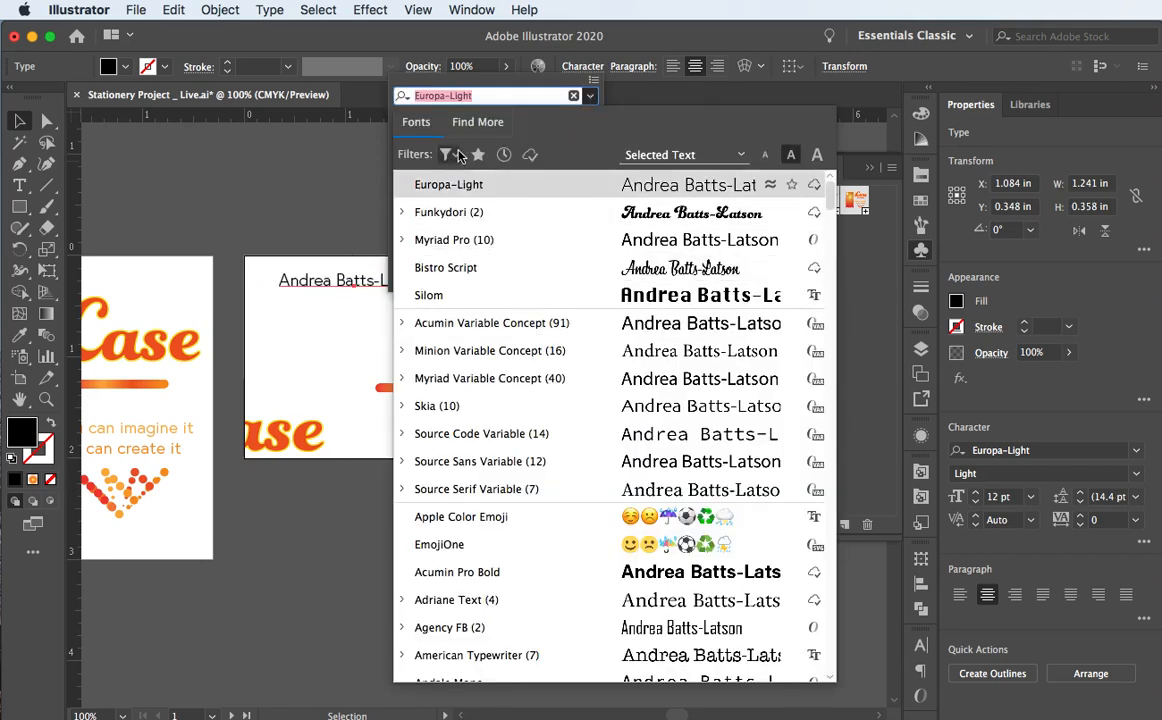
left_click(444, 97)
key("Delete")
key("Delete")
key("Delete")
key("Delete")
key("Delete")
key("Delete")
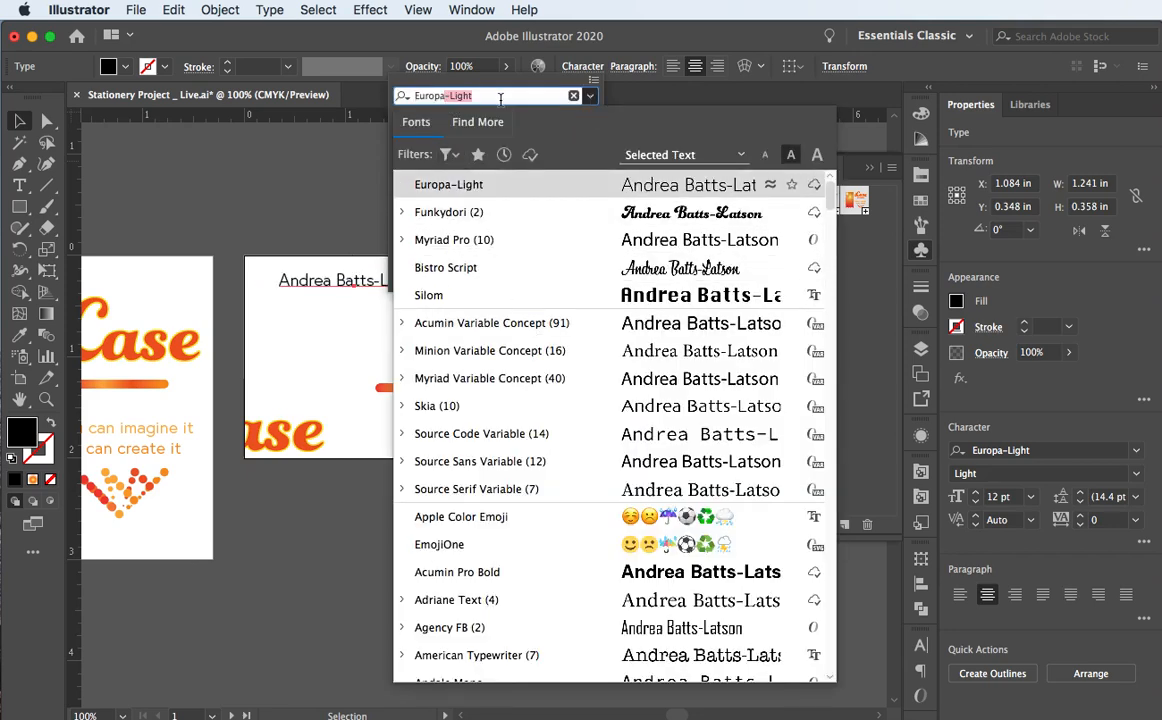
left_click(448, 187)
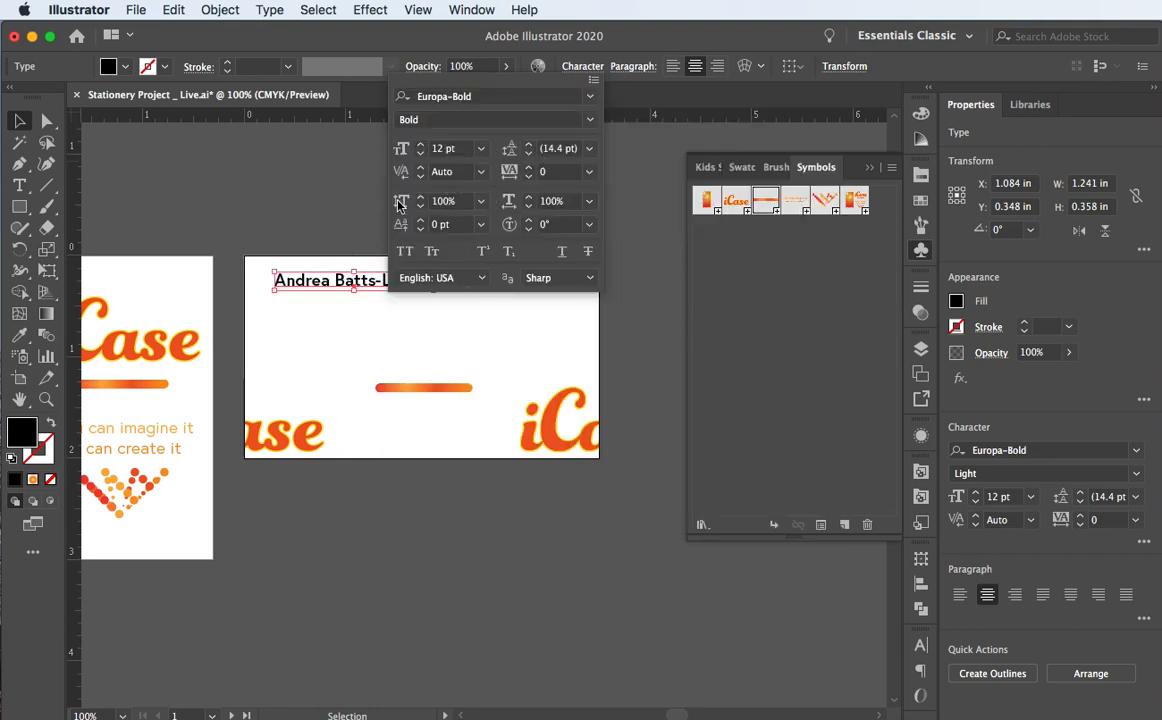
Step: Raise the name's font size from 12 pt to 16 pt
left_click(420, 145)
left_click(420, 145)
left_click(420, 145)
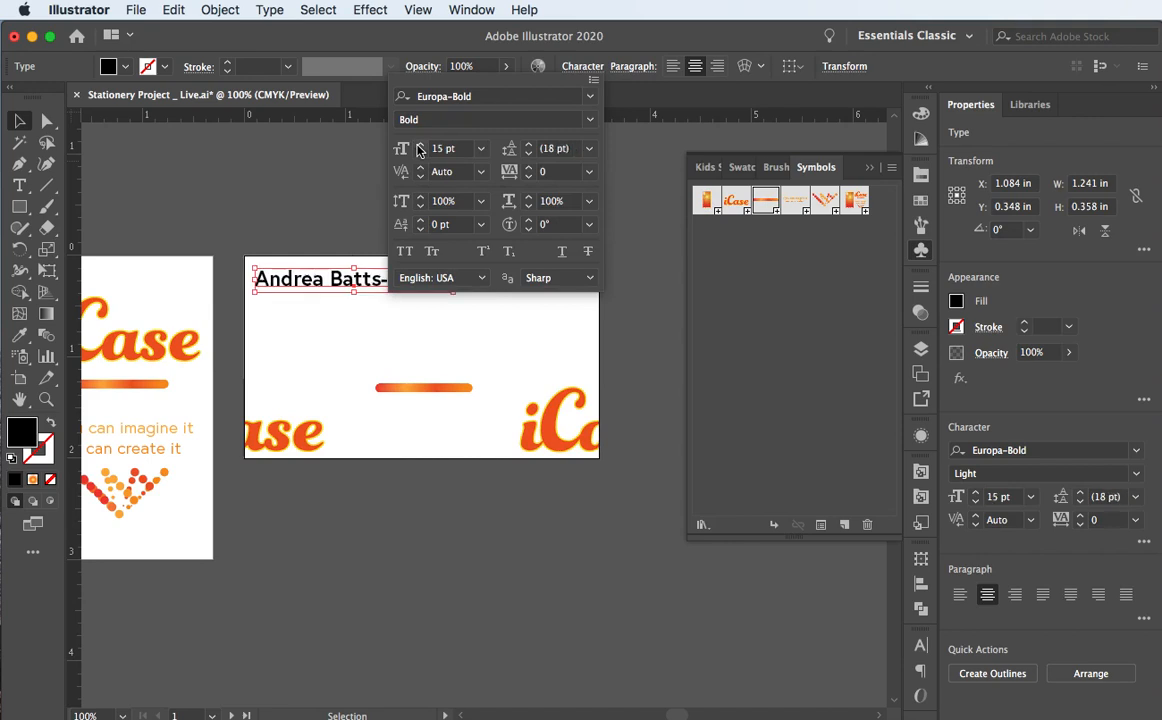
left_click(420, 145)
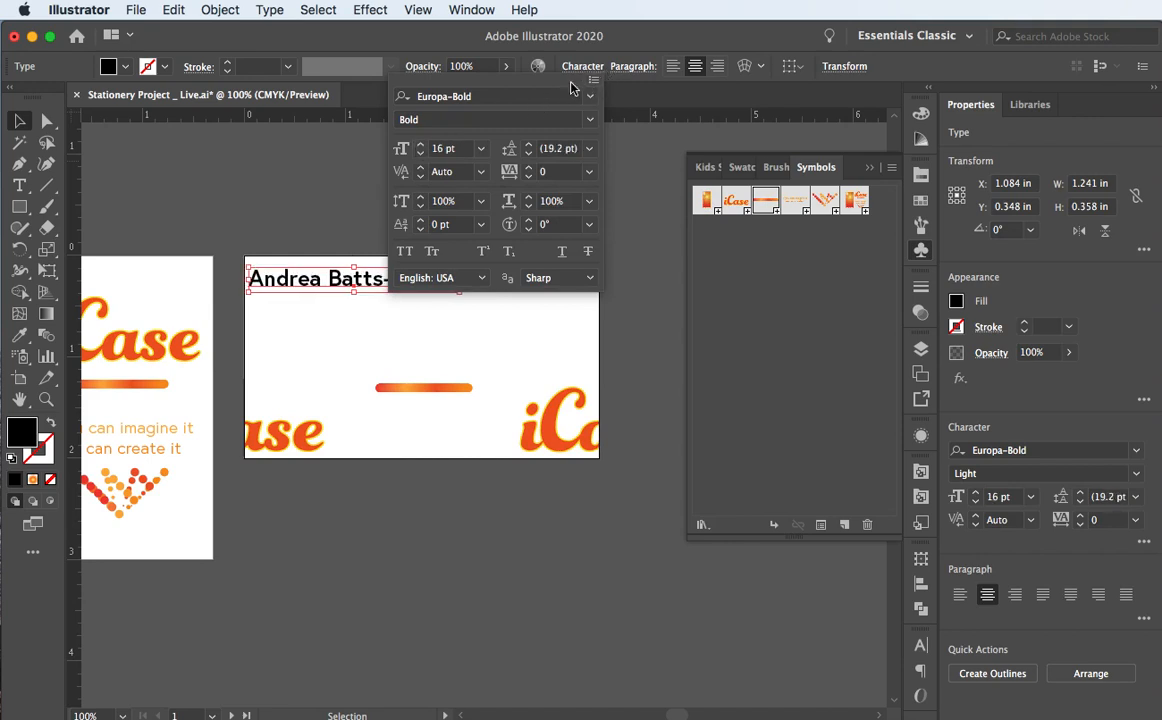
left_click(223, 191)
Step: Lower the name, set it in Small Caps via the floating Character panel, and scale it to about 19.65 pt
left_click_drag(289, 276, 364, 314)
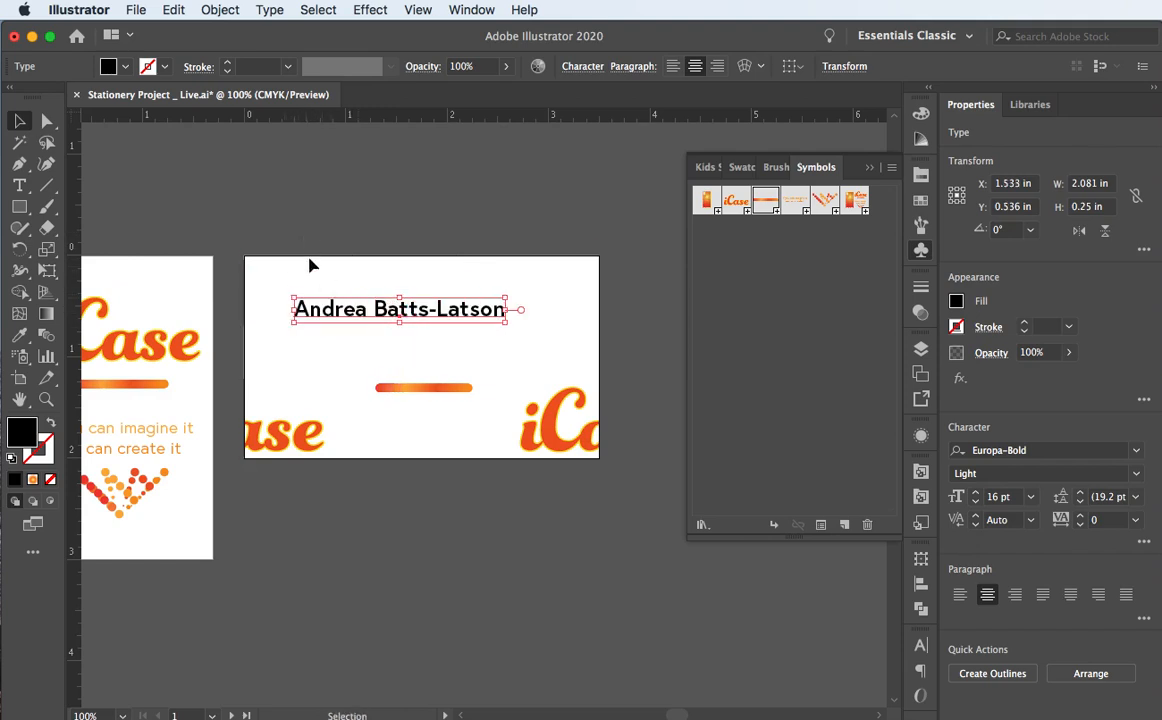
left_click_drag(293, 300, 329, 331)
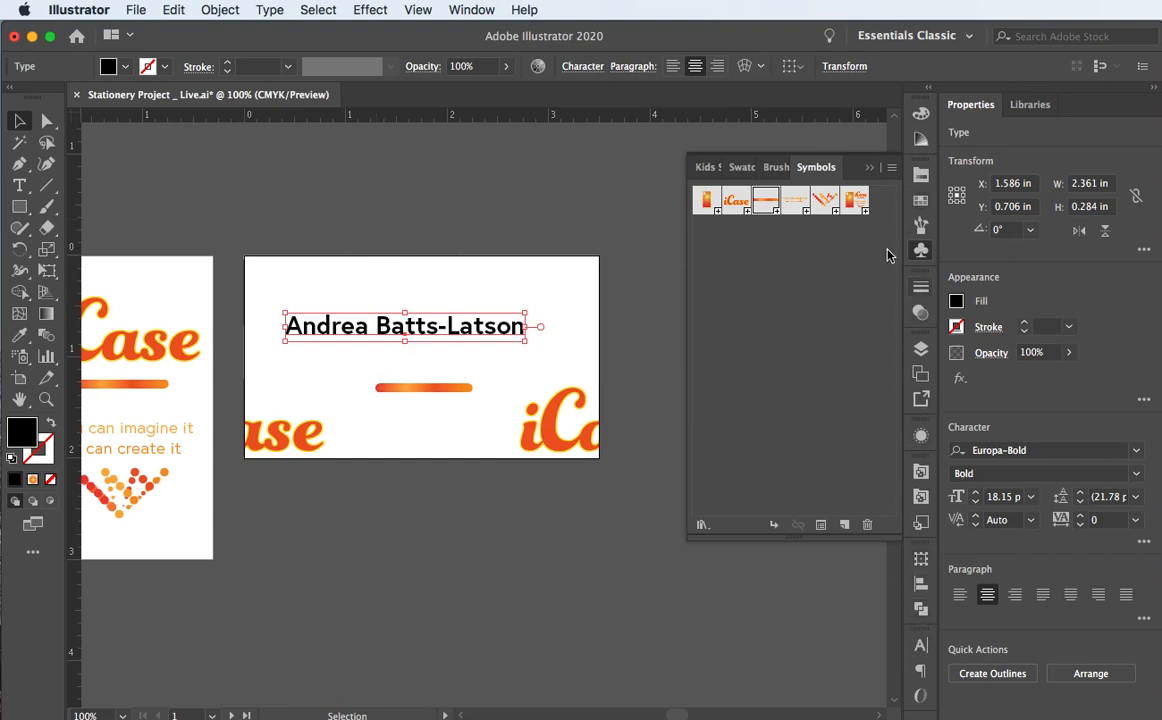
left_click(919, 643)
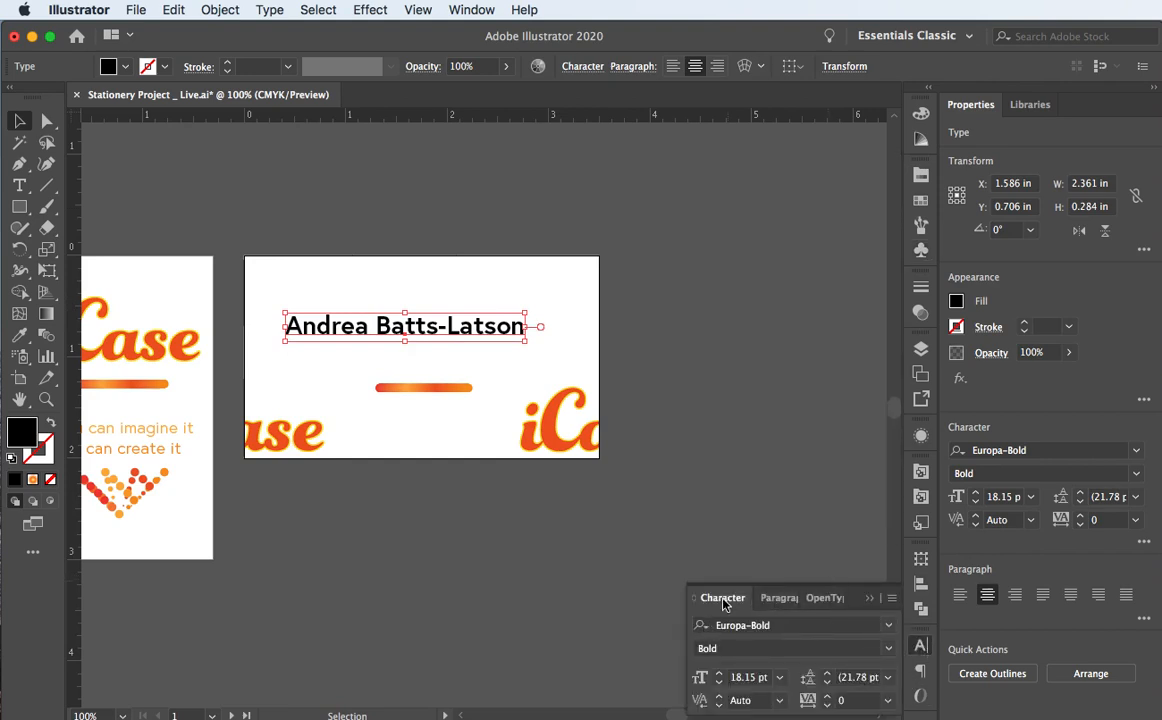
left_click_drag(722, 597, 683, 320)
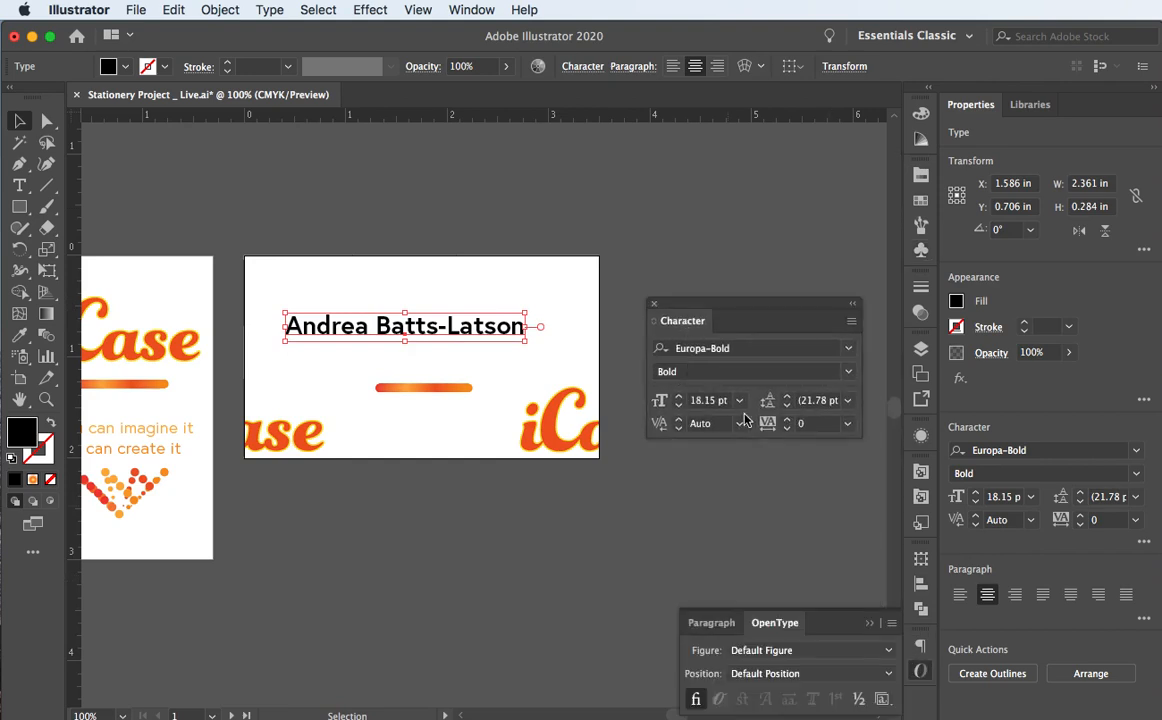
left_click(851, 321)
left_click(895, 440)
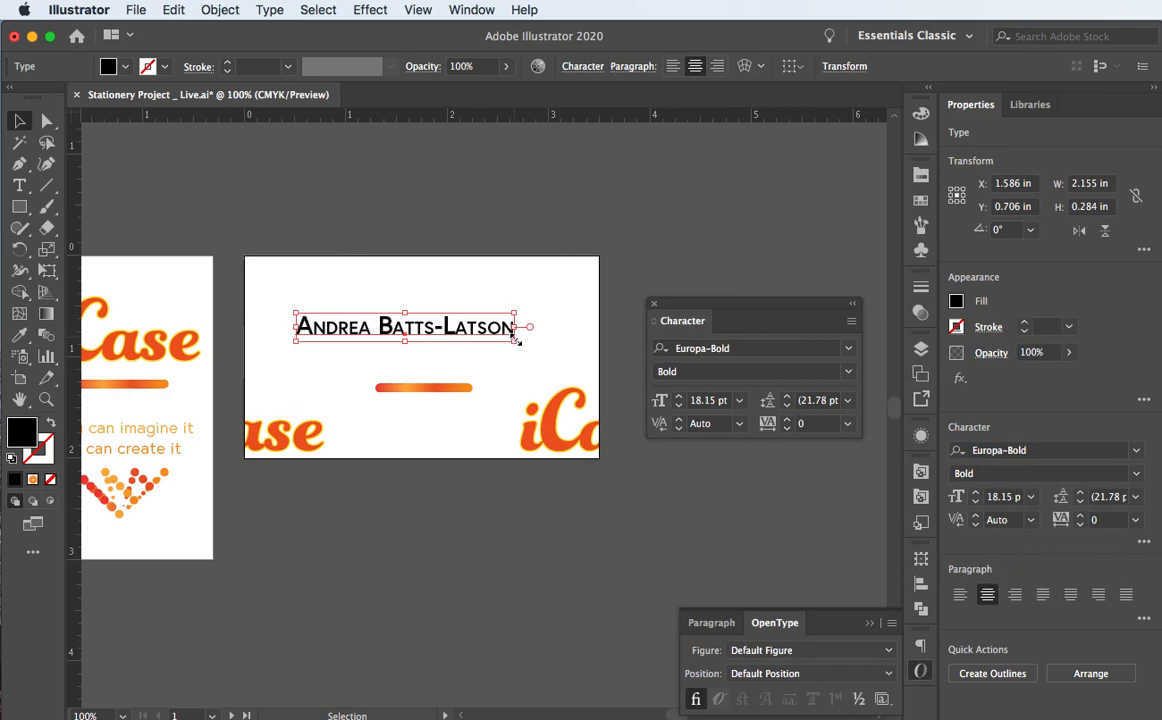
mouse_move(515, 341)
left_mouse_down()
mouse_move(533, 355)
mouse_move(531, 344)
left_mouse_up()
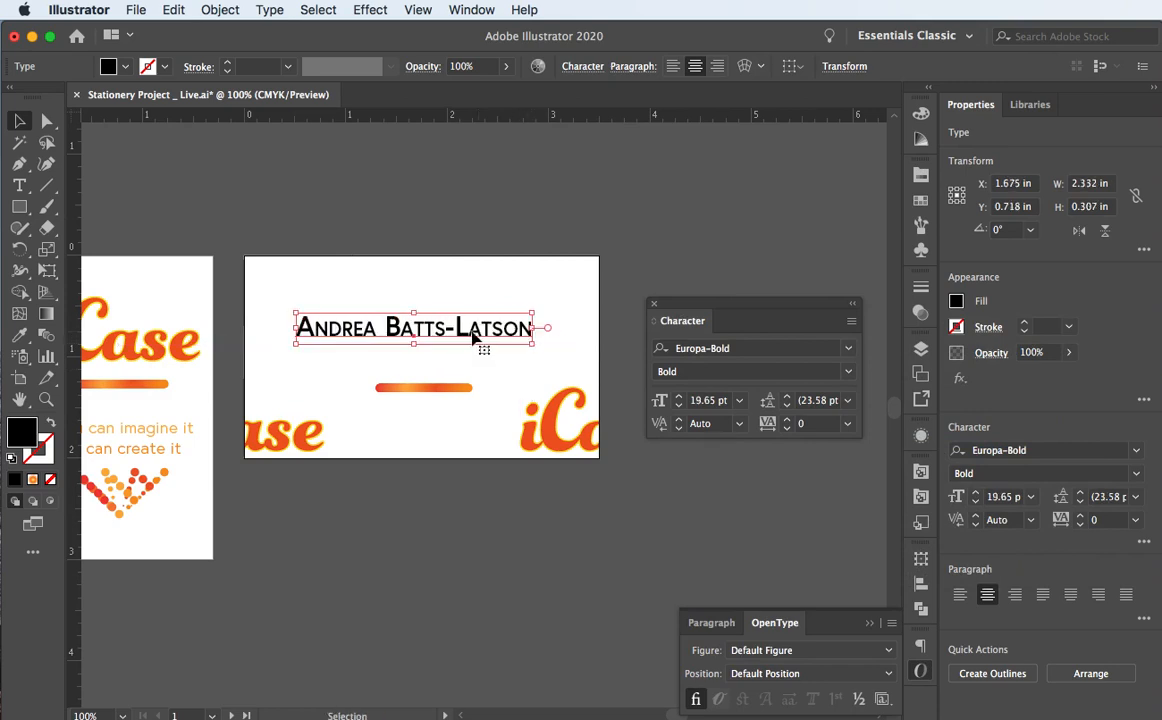
Step: Set the name's tracking to 60 and move it to the card's top-left
triple_click(412, 327)
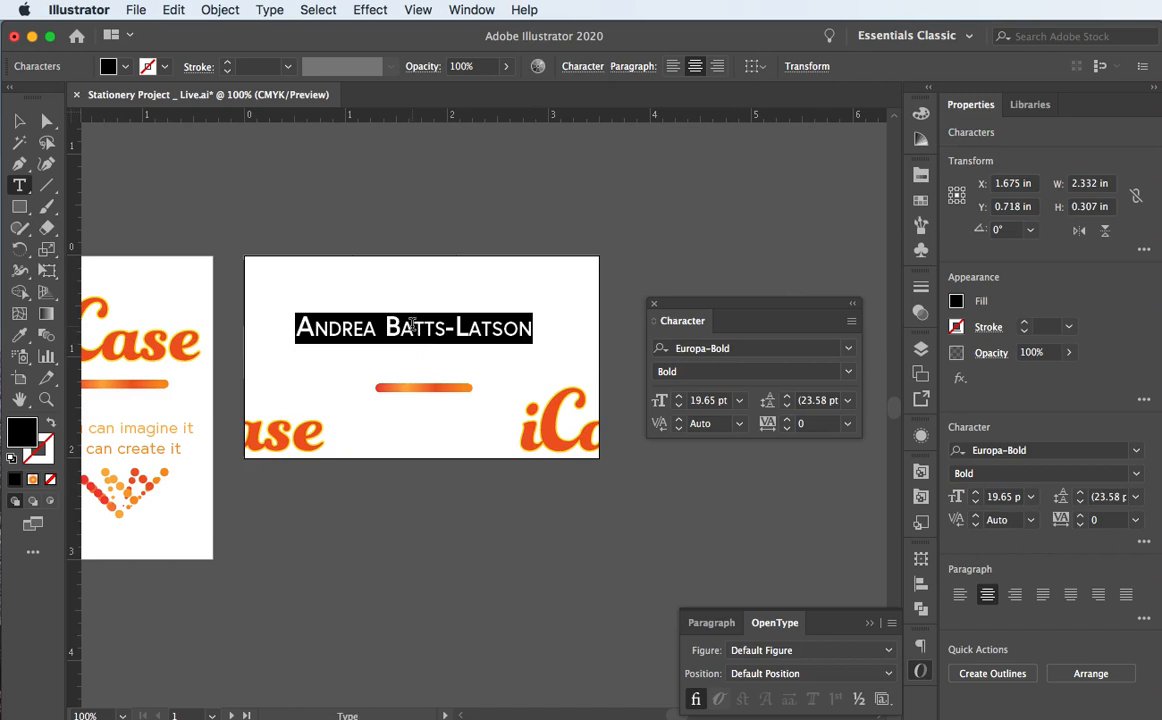
key("alt+Right")
key("alt+Right")
key("alt+Right")
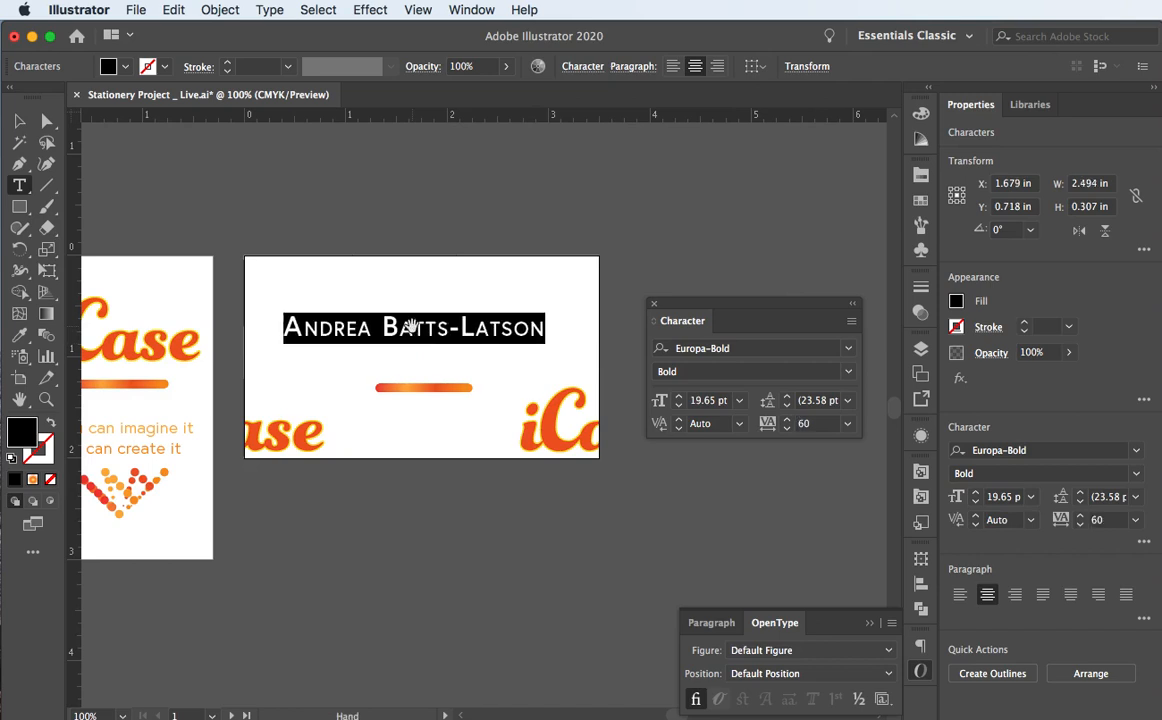
key("alt+Left")
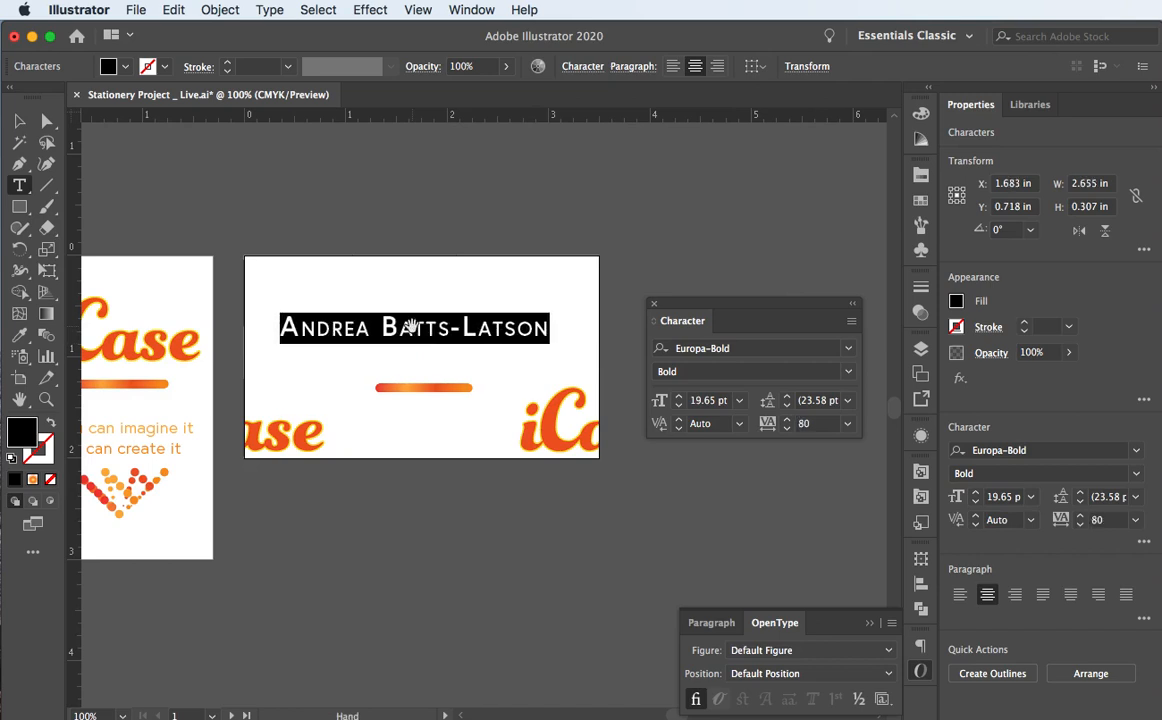
left_click(22, 121)
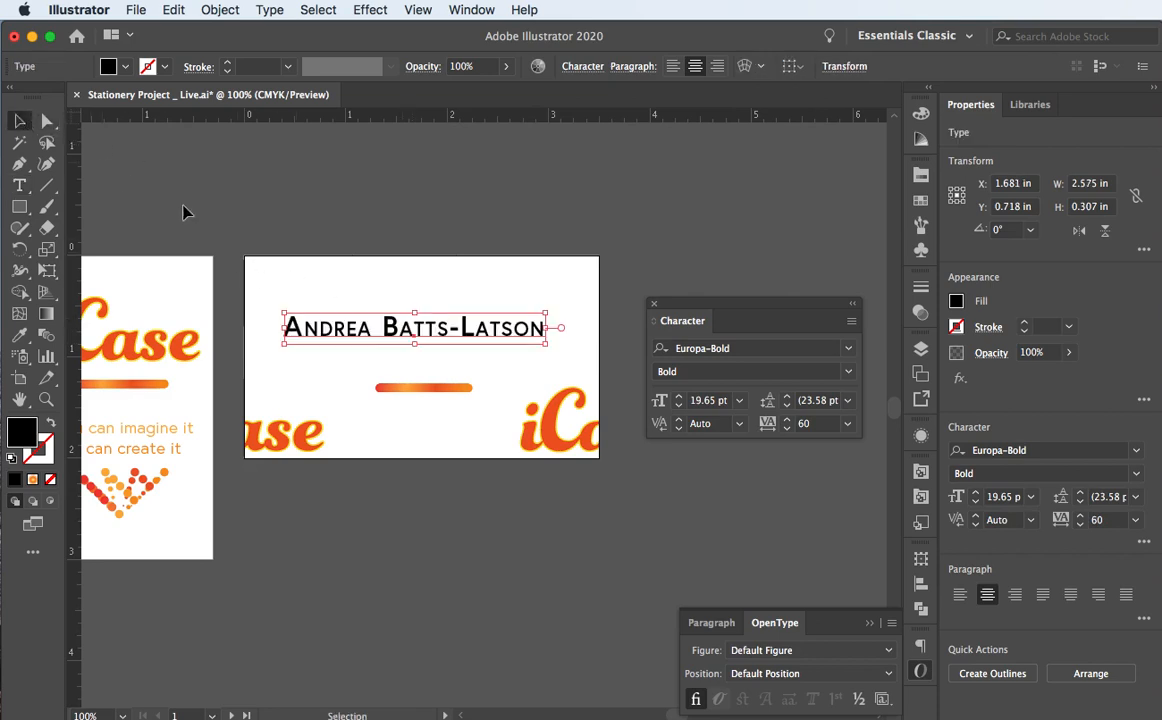
left_click_drag(348, 332, 326, 293)
left_click(310, 230)
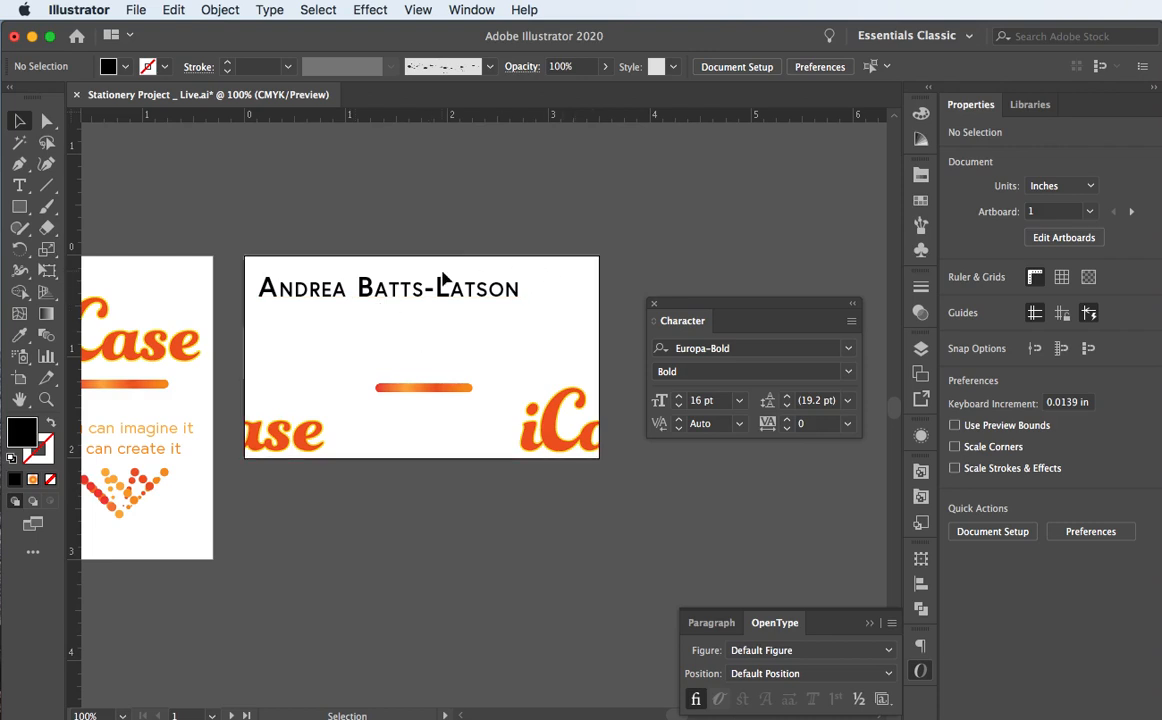
Step: Add a 'Creative Director' text line below the name
left_click(266, 288)
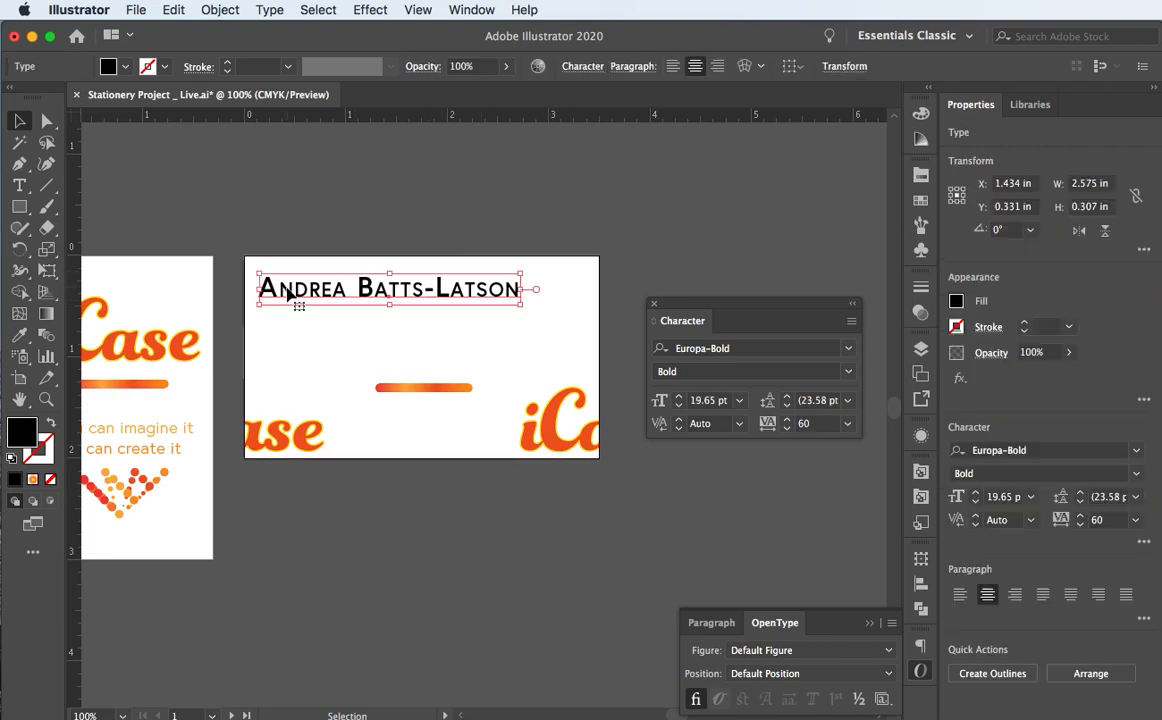
left_click(313, 336)
key("t")
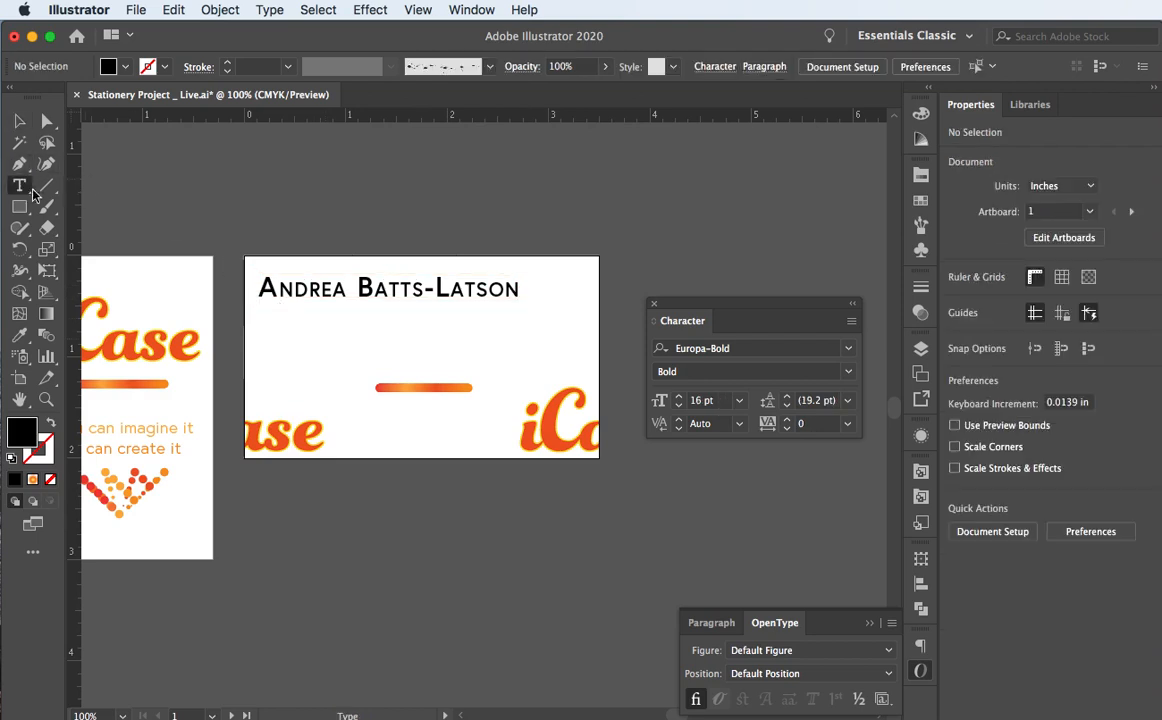
left_click(268, 308)
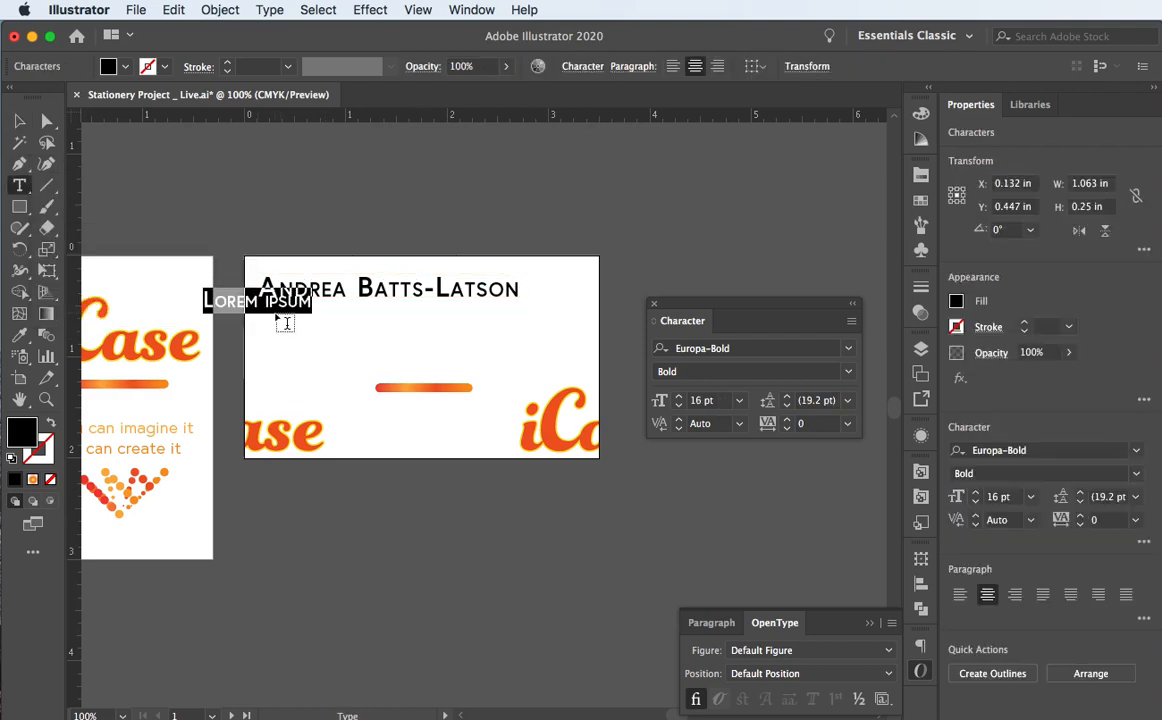
type("Crea")
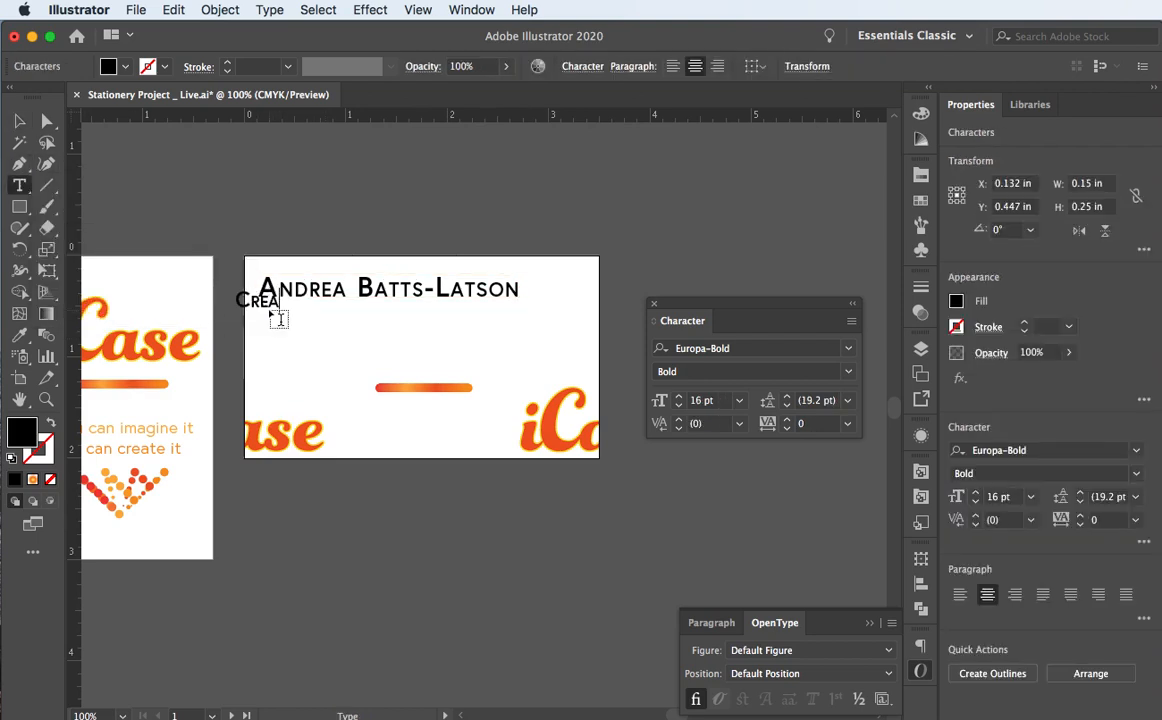
type("tive Director")
key("Escape")
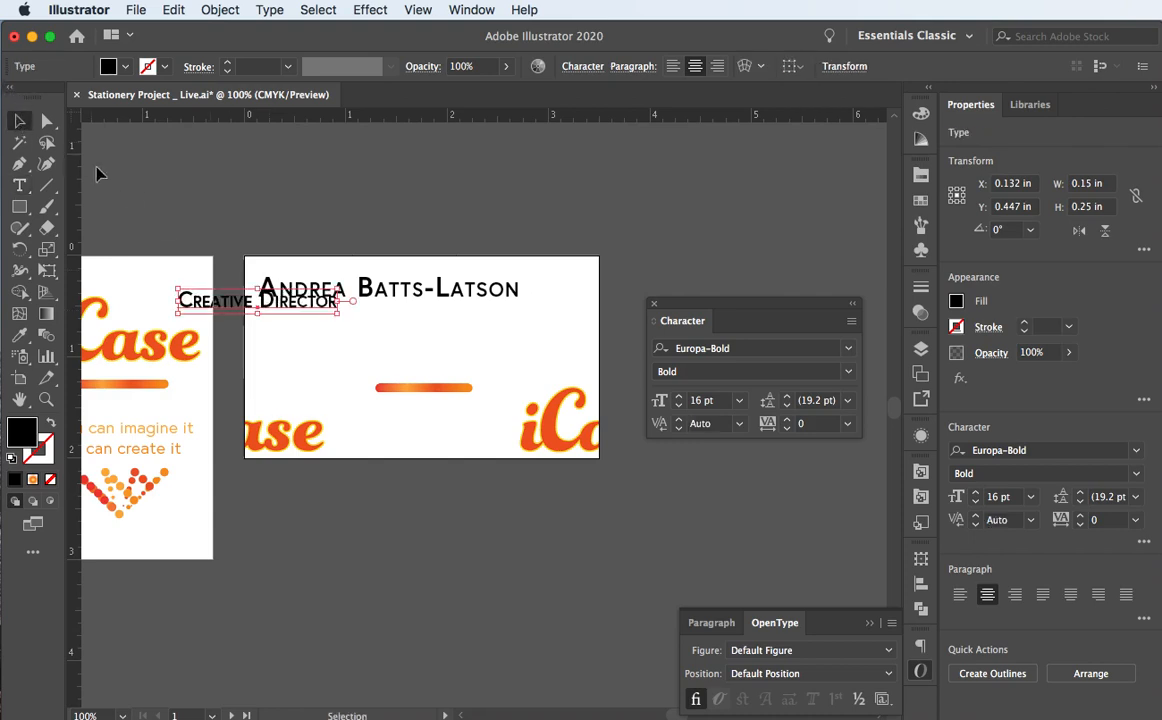
left_click_drag(230, 311, 326, 322)
Step: Turn off Small Caps on the title, set it to Europa-Light 14 pt, and align it left under the name
left_click(851, 321)
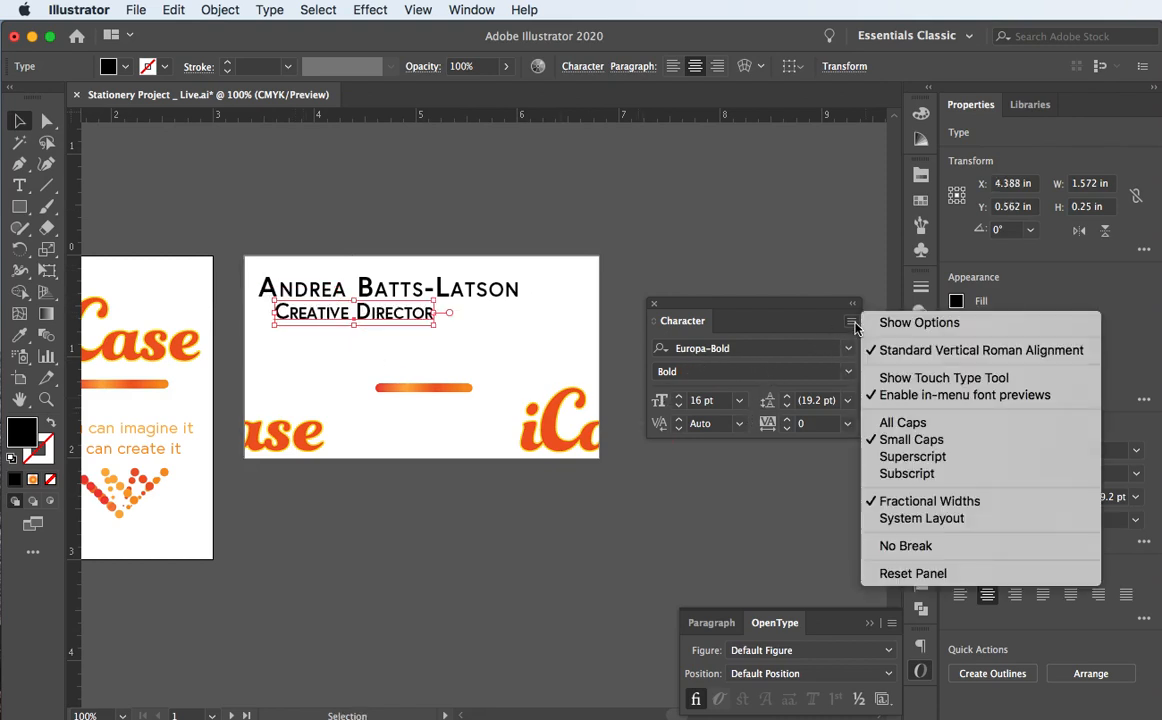
left_click(912, 440)
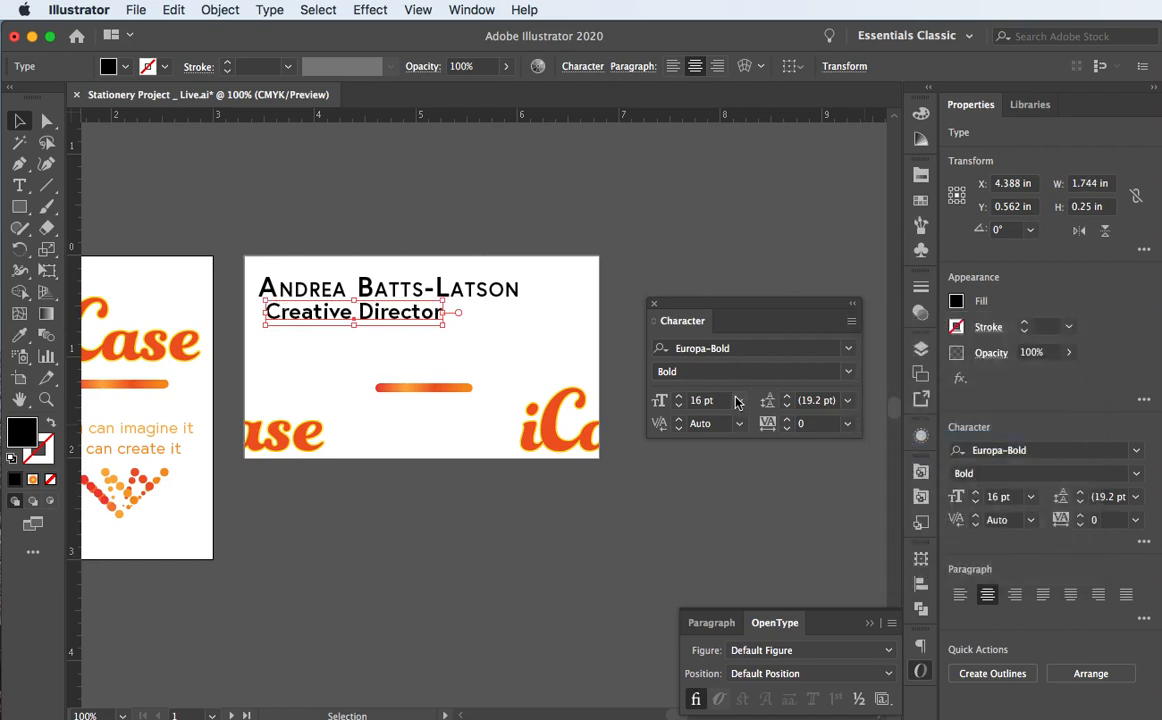
left_click(847, 348)
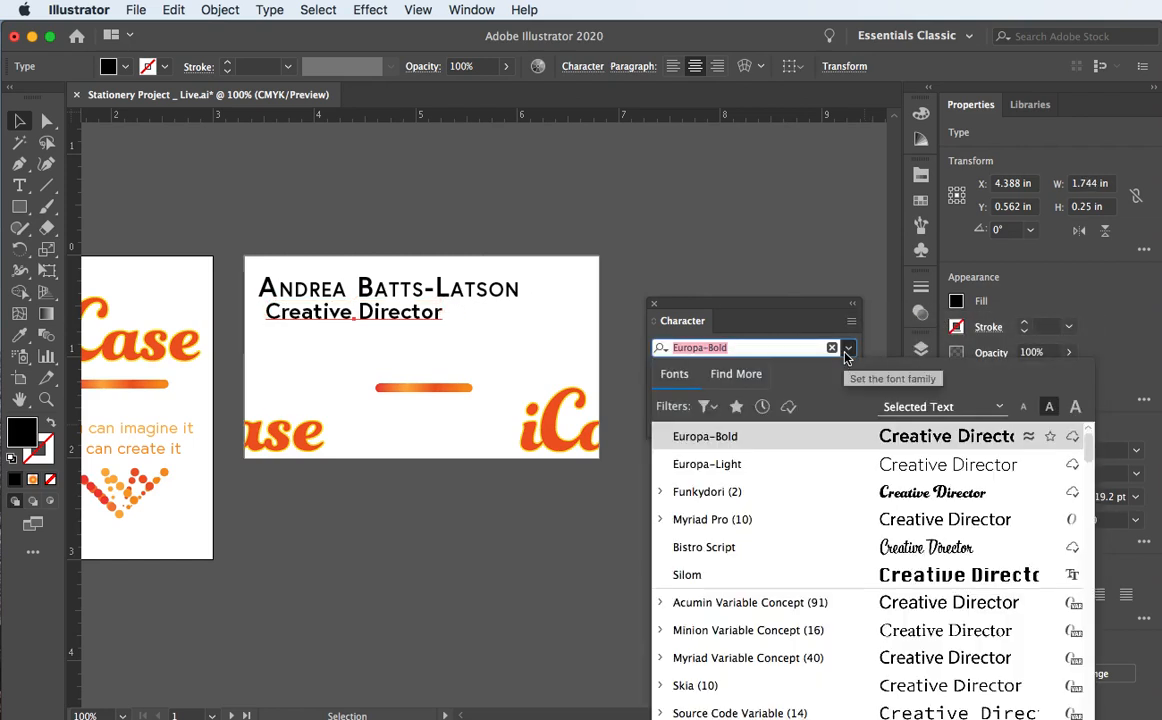
left_click(770, 464)
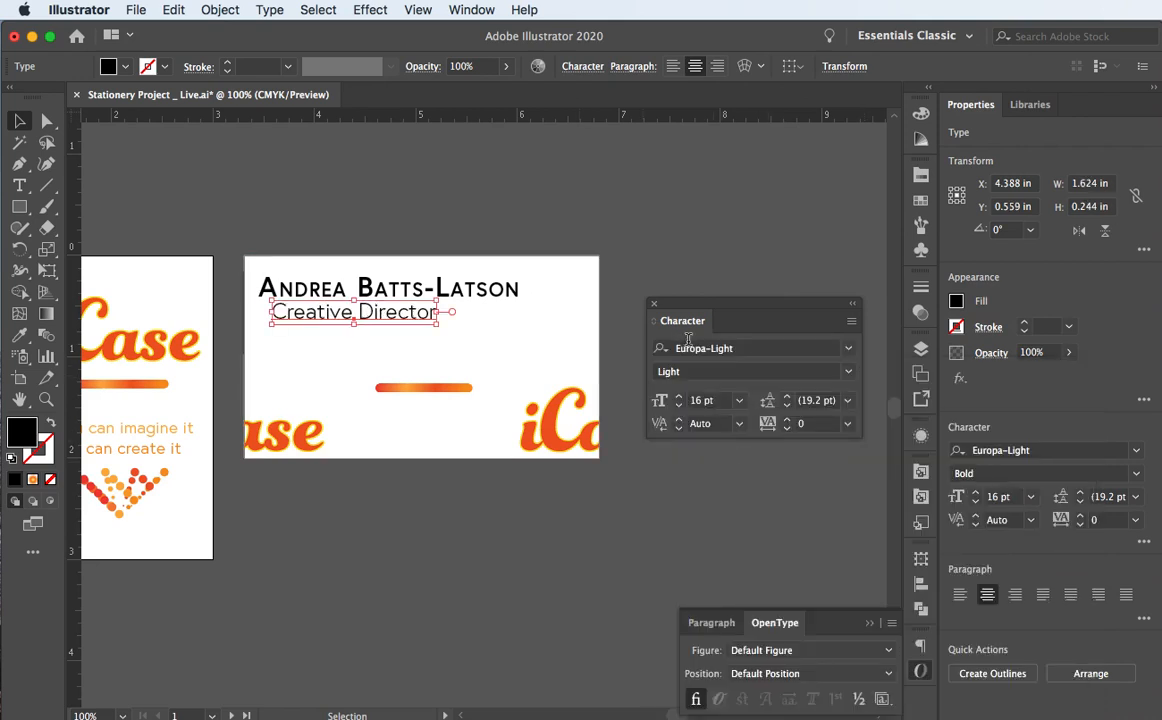
left_click(738, 401)
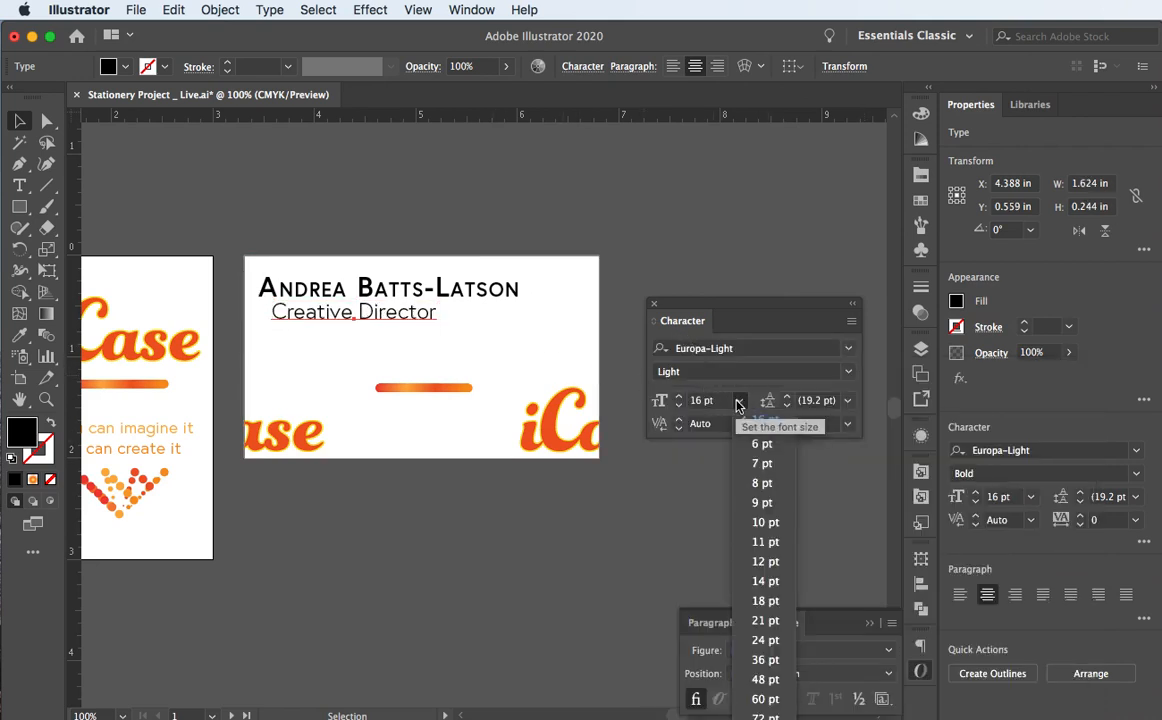
left_click(776, 581)
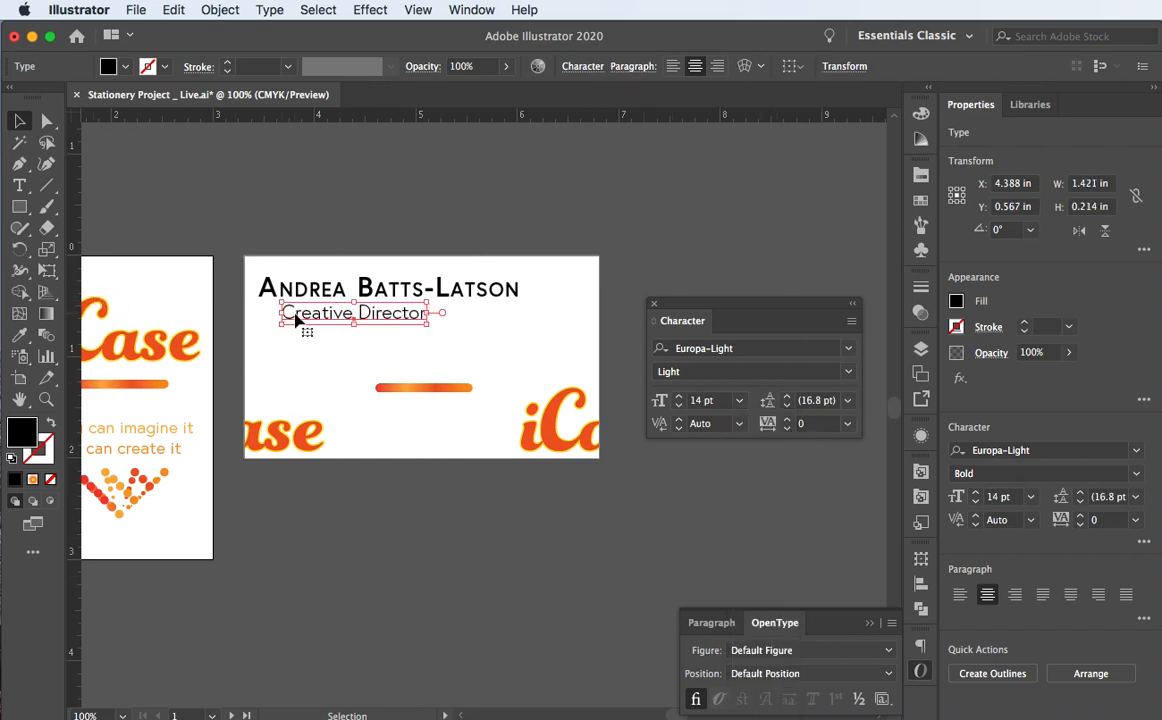
left_click_drag(292, 318, 271, 318)
left_click(281, 183)
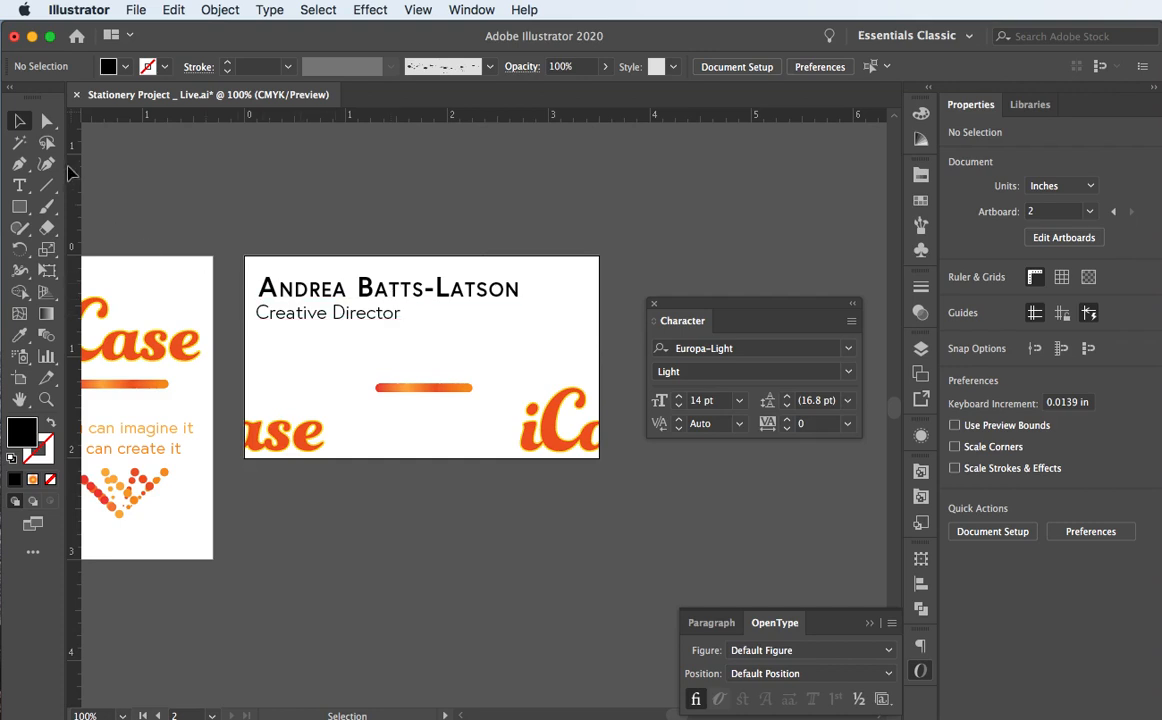
Step: Duplicate the title below it and replace its text with the e-mail address
left_click(280, 320)
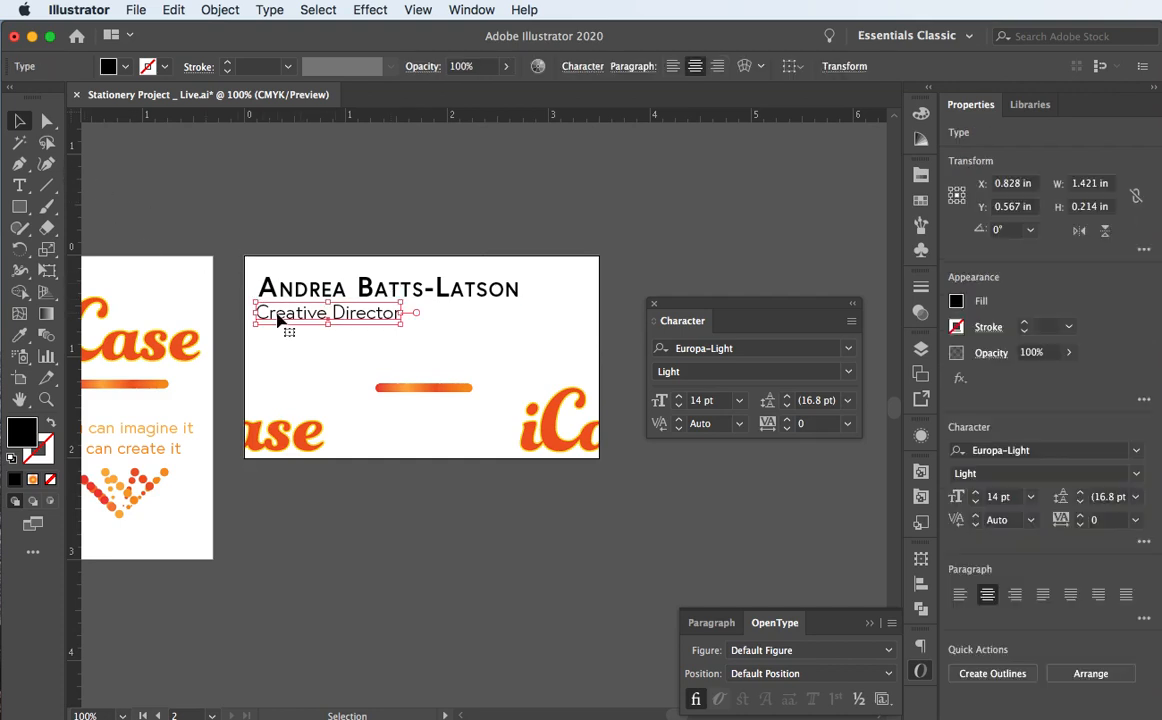
left_click_drag(280, 318, 382, 360)
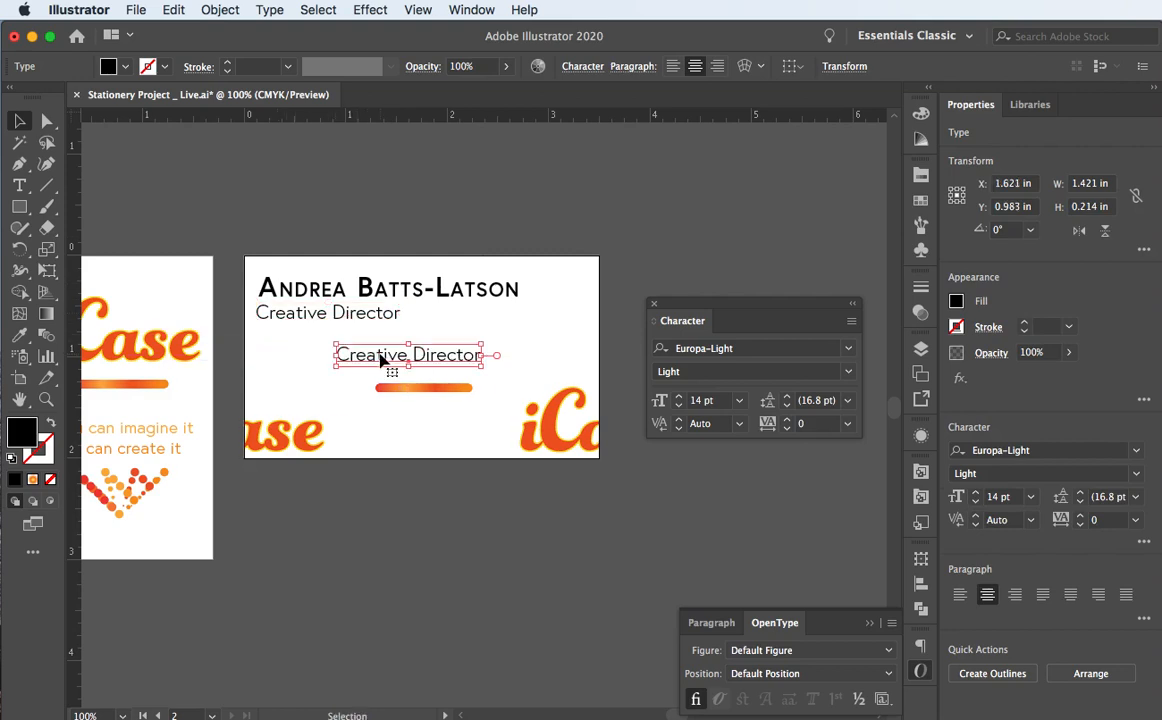
triple_click(382, 360)
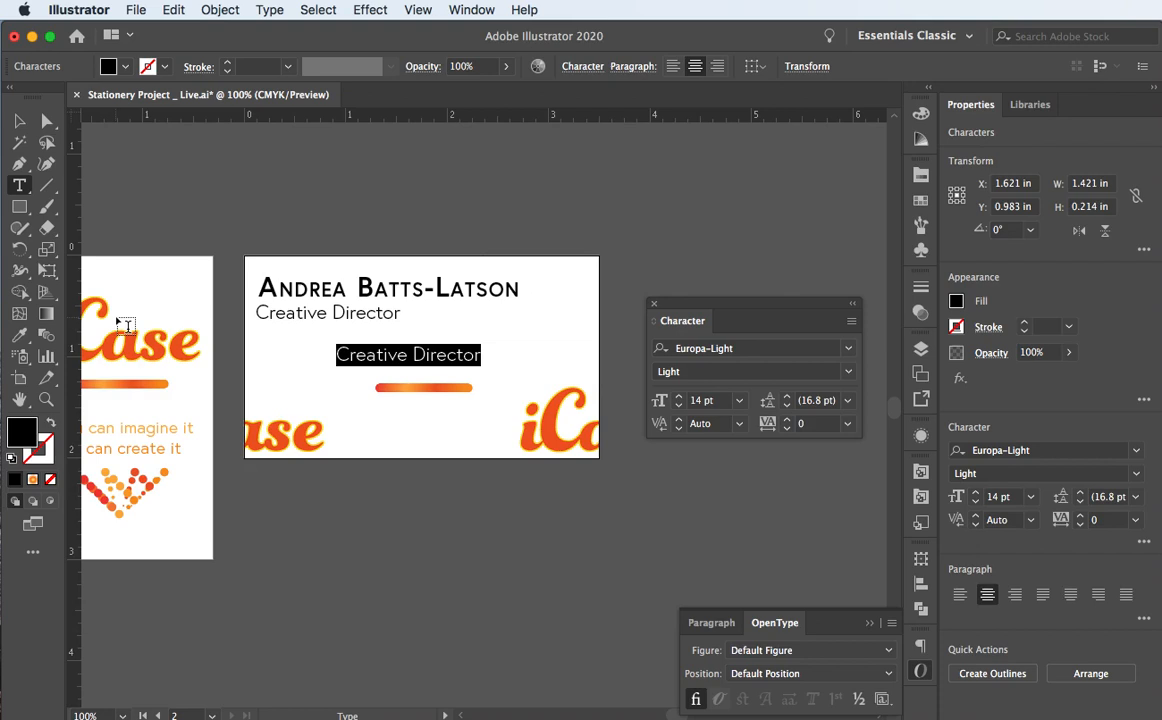
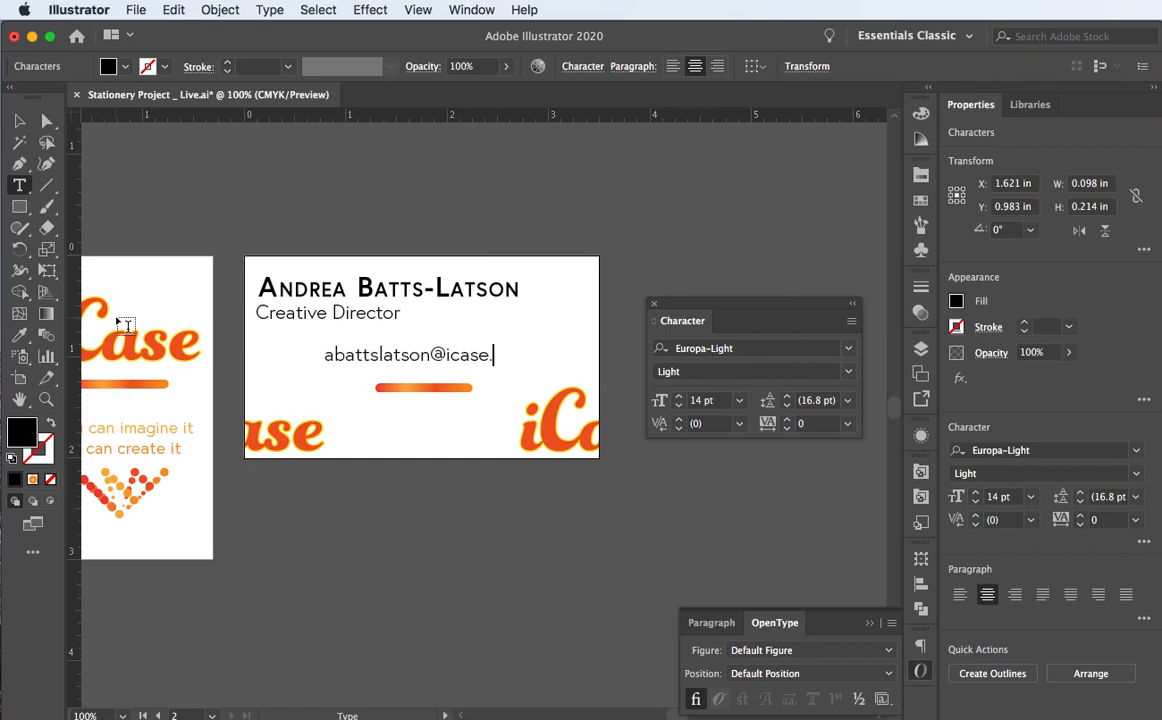
Step: Reduce the e-mail line to 12 pt and move it up toward the title
left_click(19, 120)
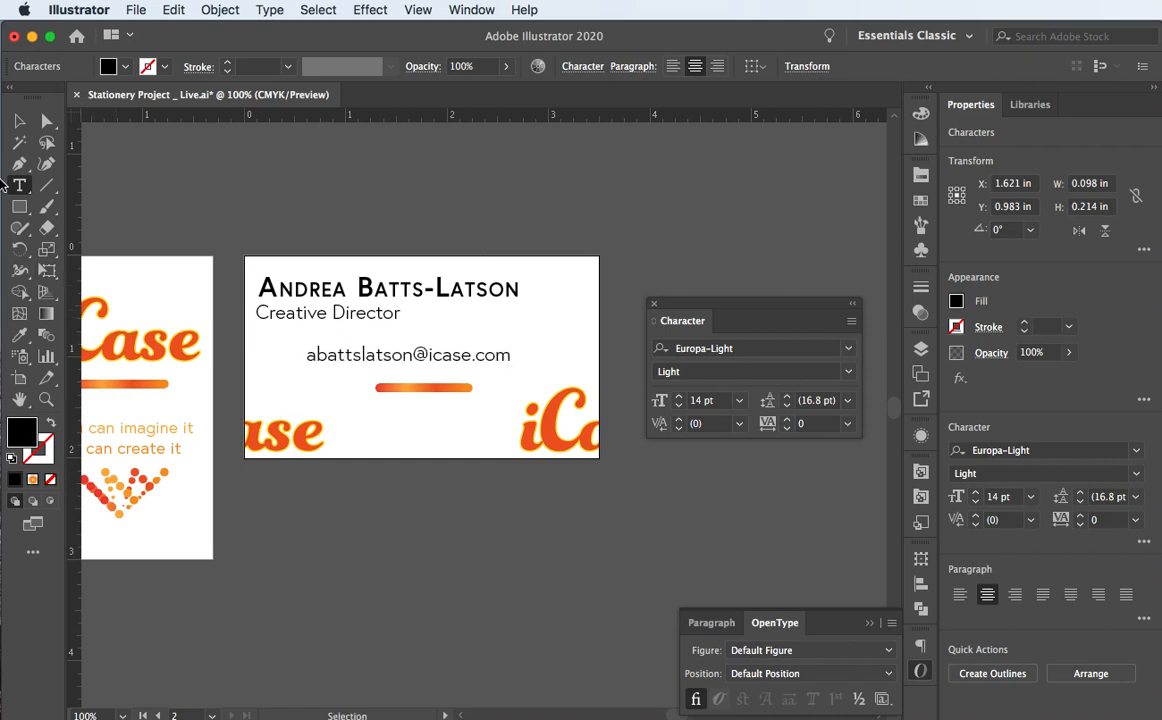
left_click(679, 405)
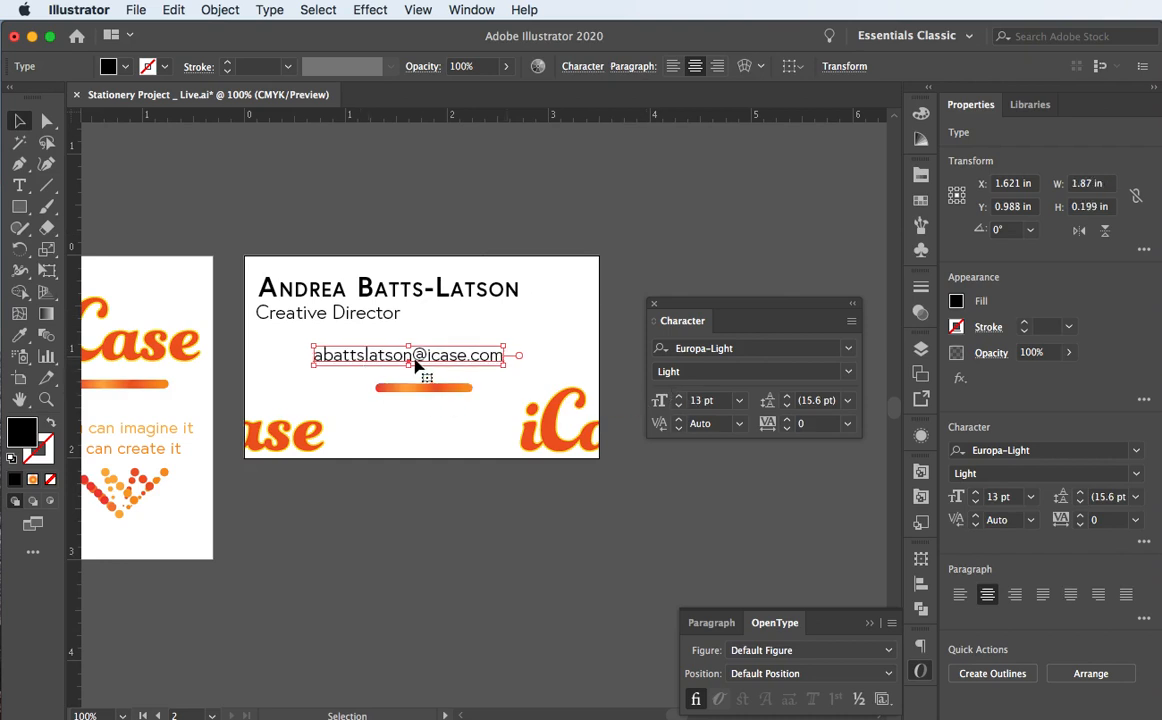
left_click(679, 405)
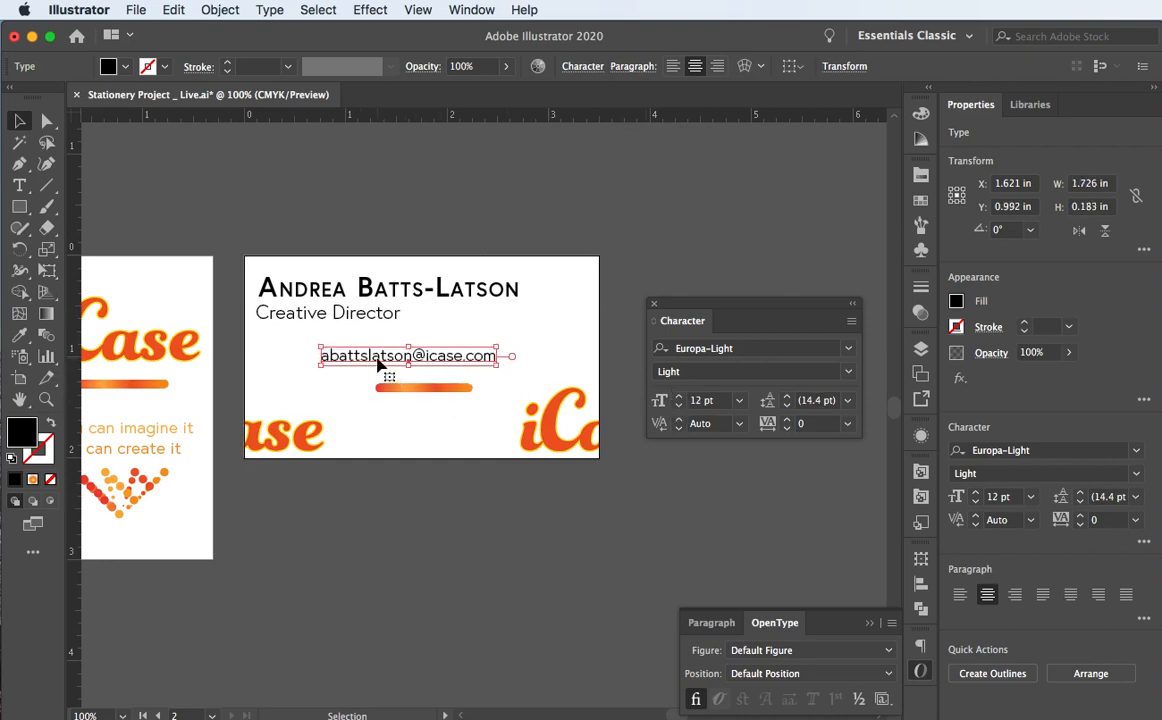
mouse_move(375, 362)
left_mouse_down()
mouse_move(319, 379)
mouse_move(351, 346)
mouse_move(358, 367)
left_mouse_up()
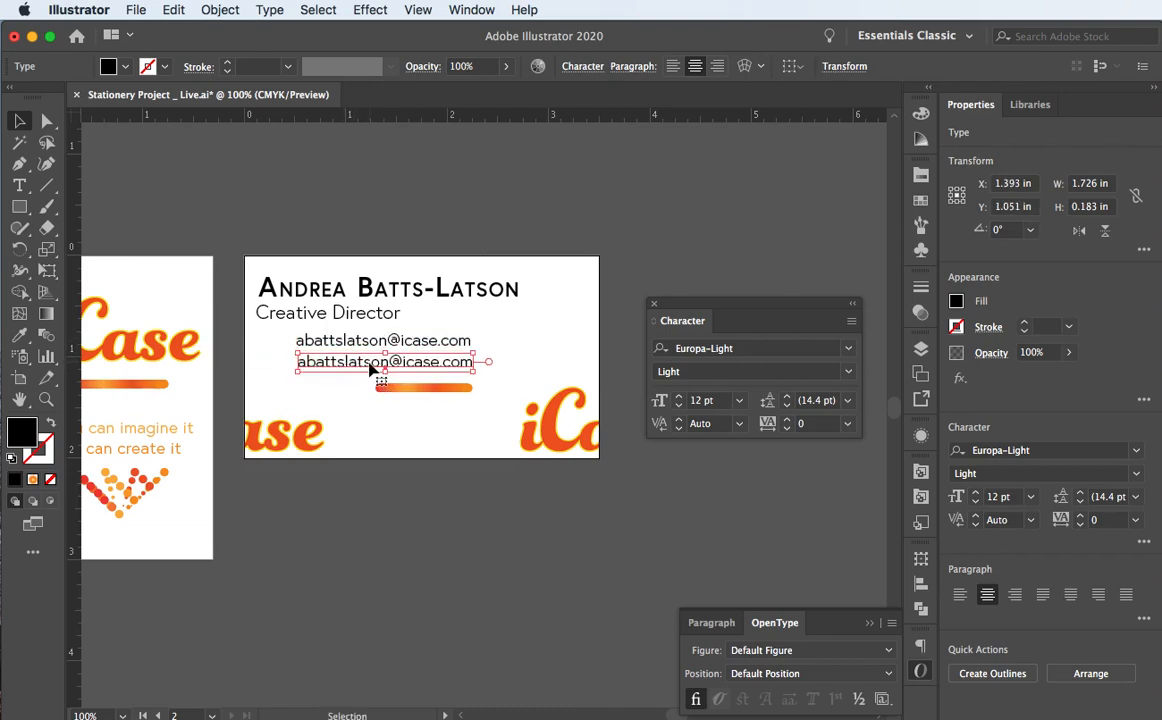
Step: Replace the copied line's text with the phone number and shift the e-mail line right
triple_click(370, 364)
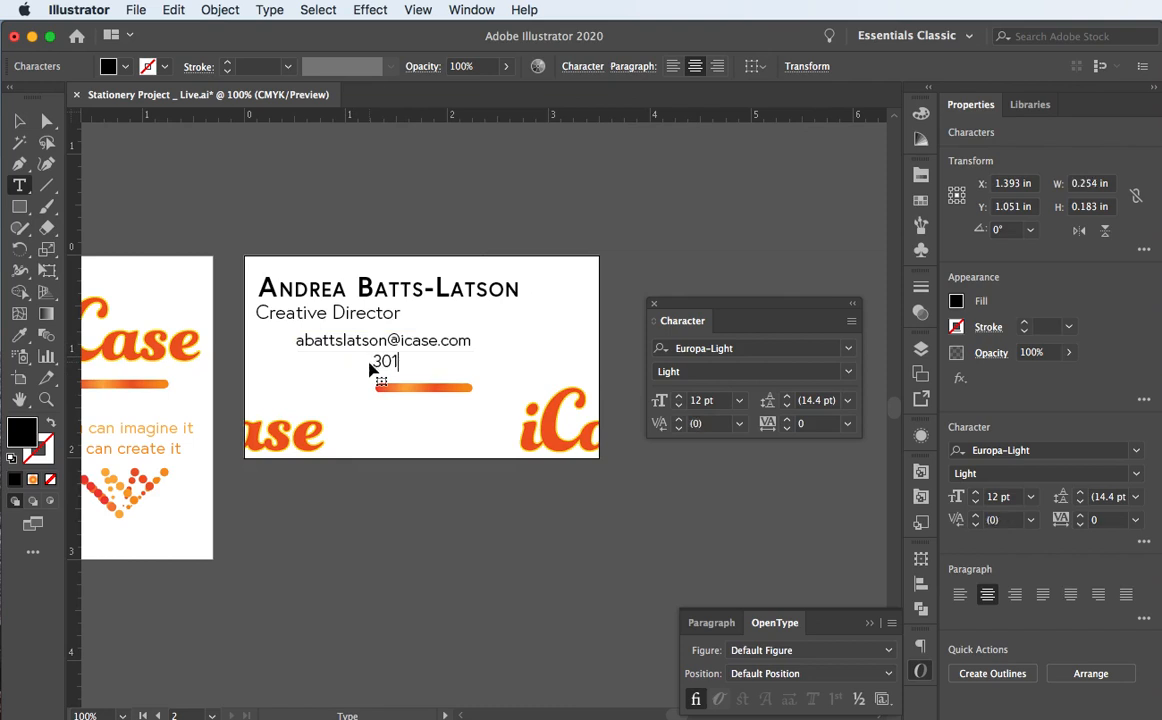
left_click_drag(428, 360, 315, 330)
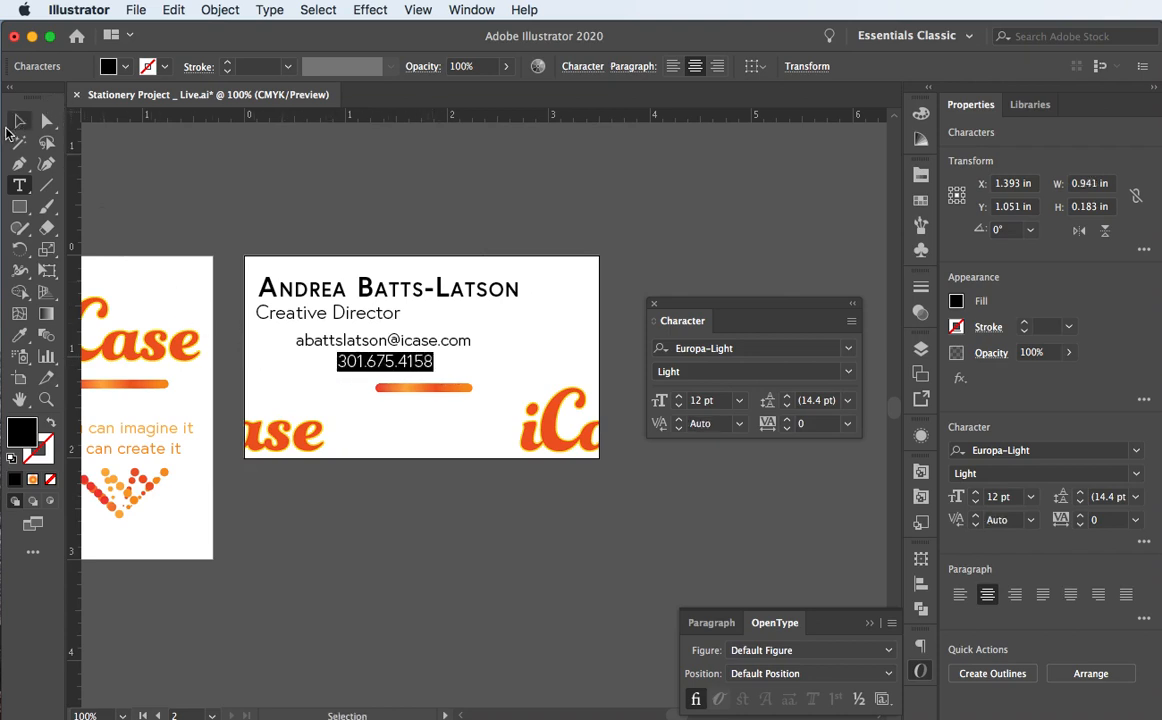
left_click(19, 121)
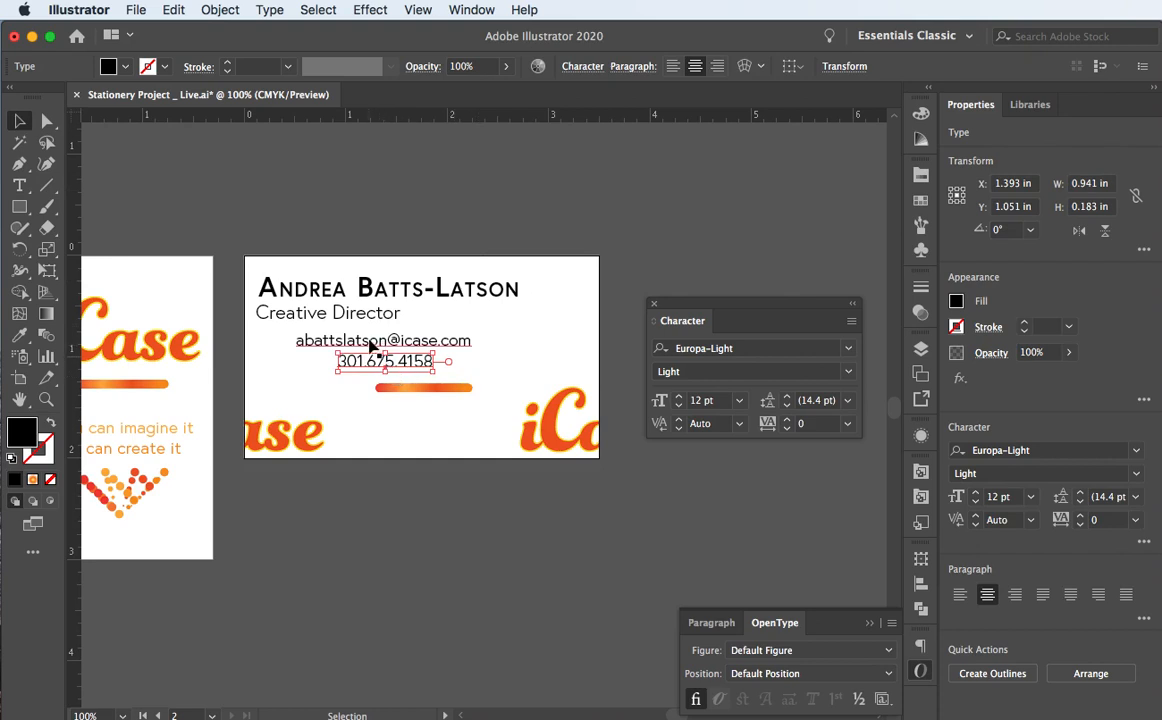
left_click_drag(380, 342, 417, 345)
Step: Align the e-mail and phone lines to the selection at the left margin, and raise the bar logo beneath the title
left_click(340, 362, "shift")
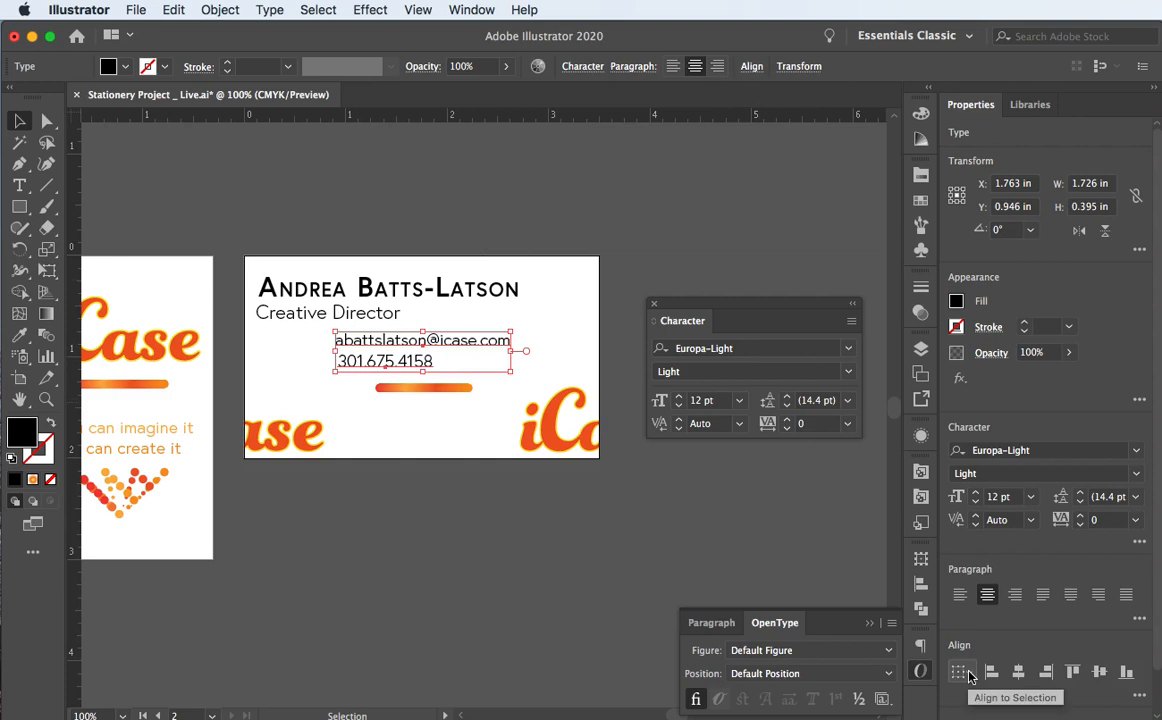
left_click(964, 673)
left_click(1010, 693)
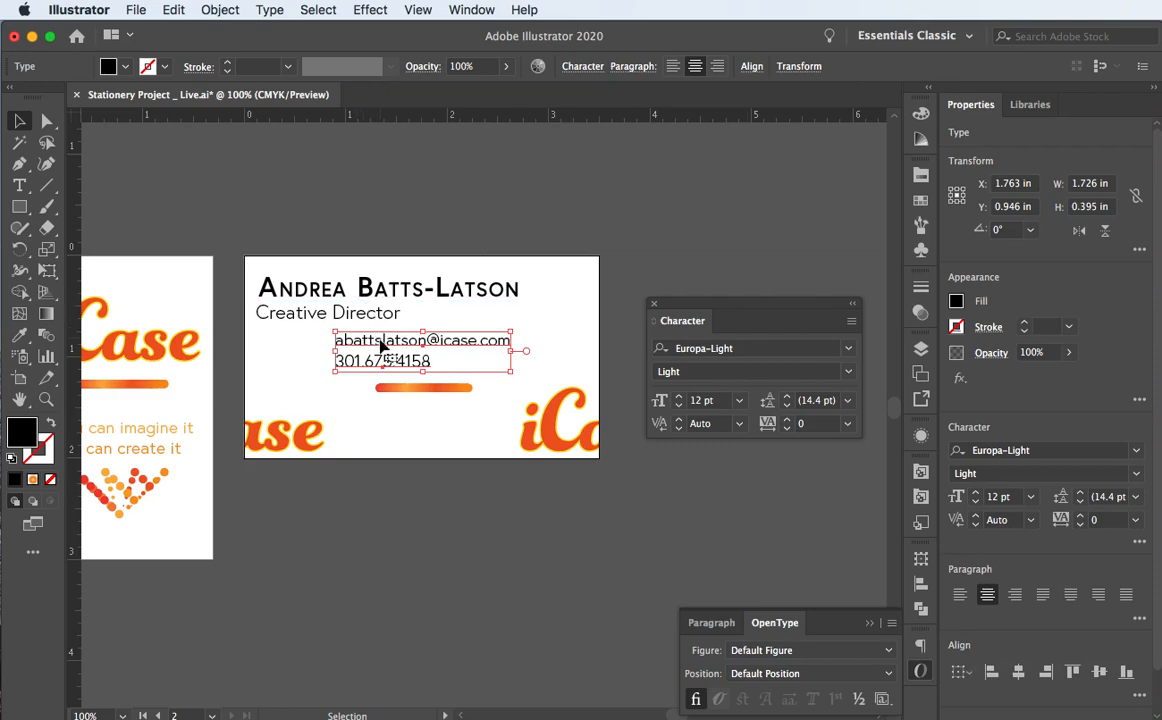
left_click_drag(381, 340, 308, 369)
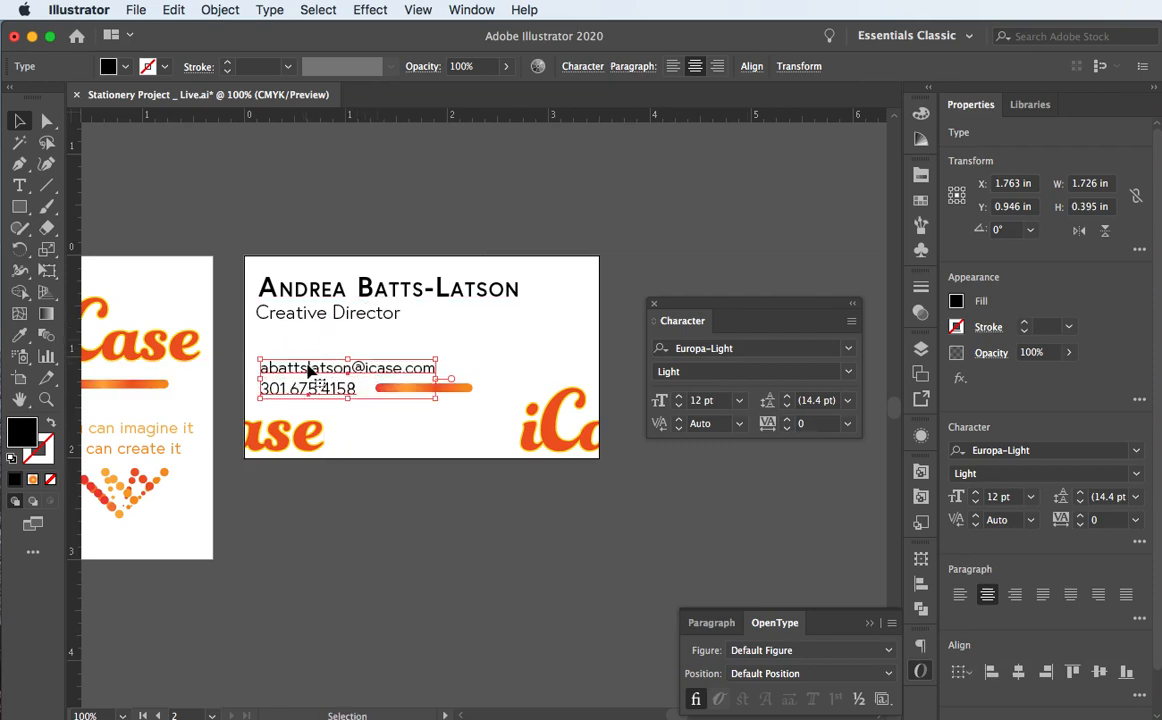
left_click_drag(465, 395, 351, 348)
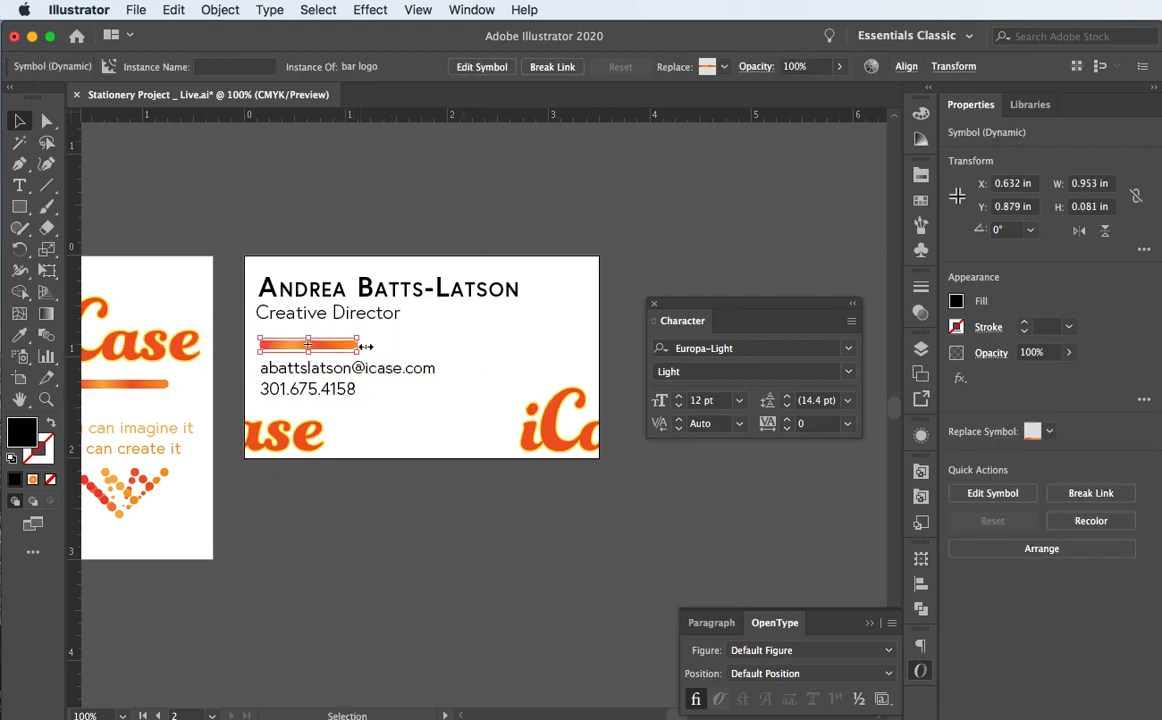
Step: Copy the orange bar logo into four bars in a row across the card
left_click(421, 347)
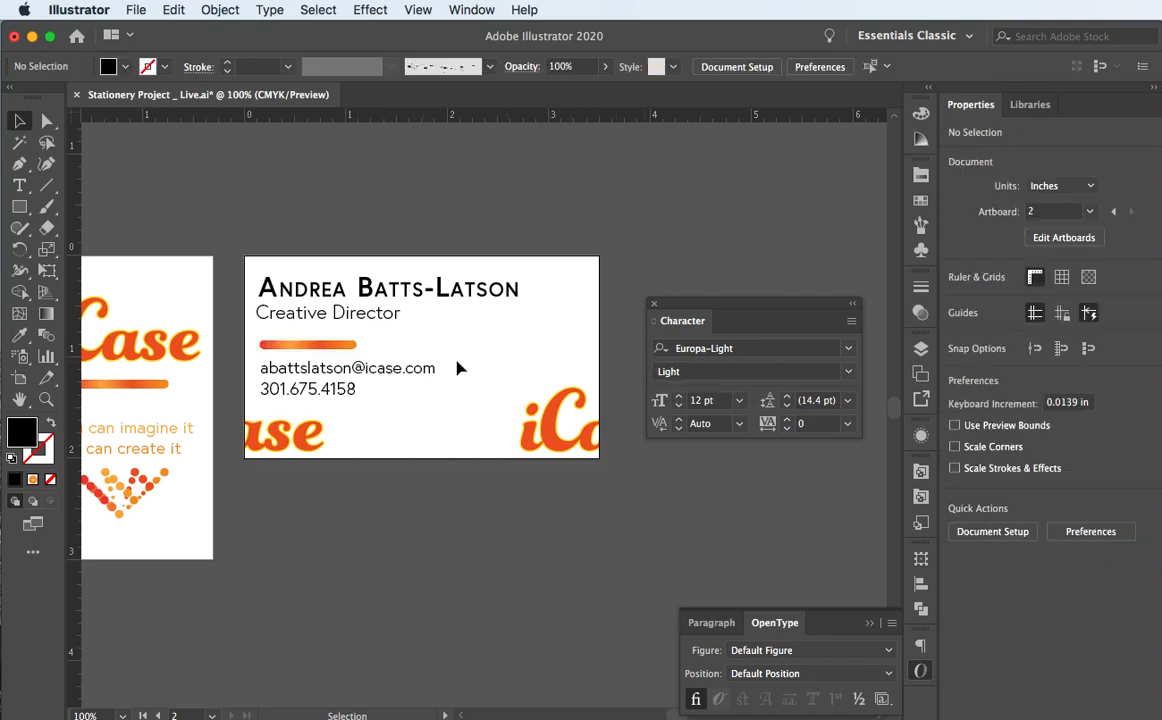
left_click(297, 352)
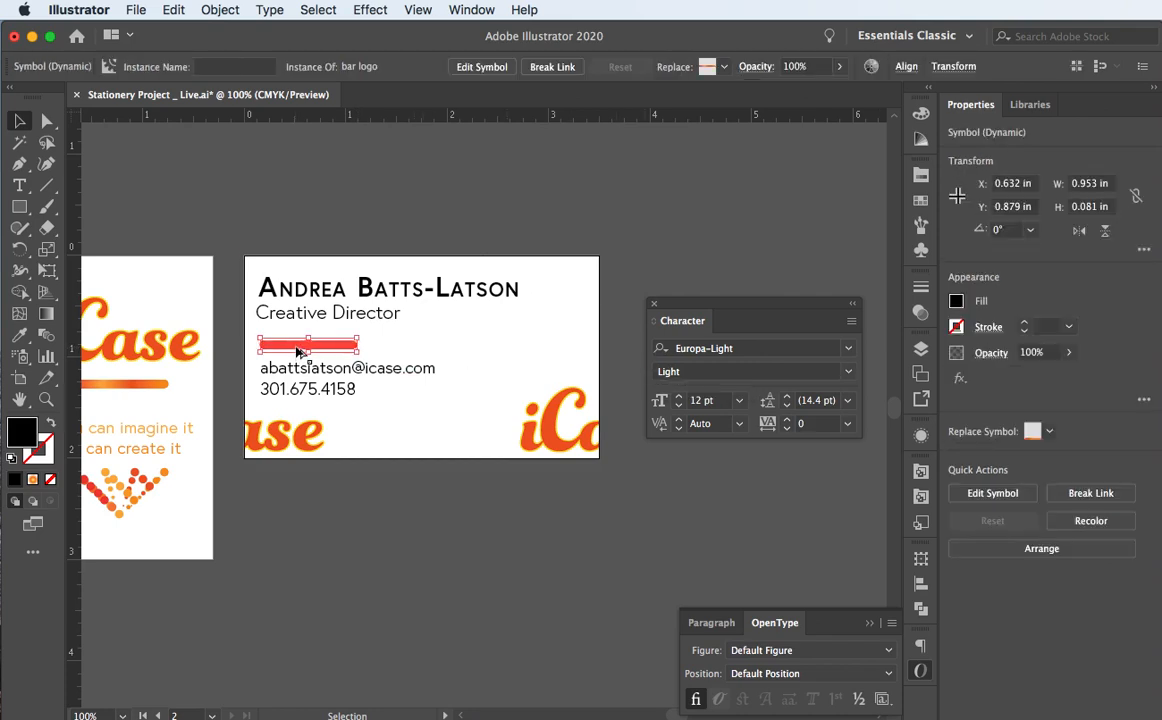
left_click_drag(297, 352, 581, 347)
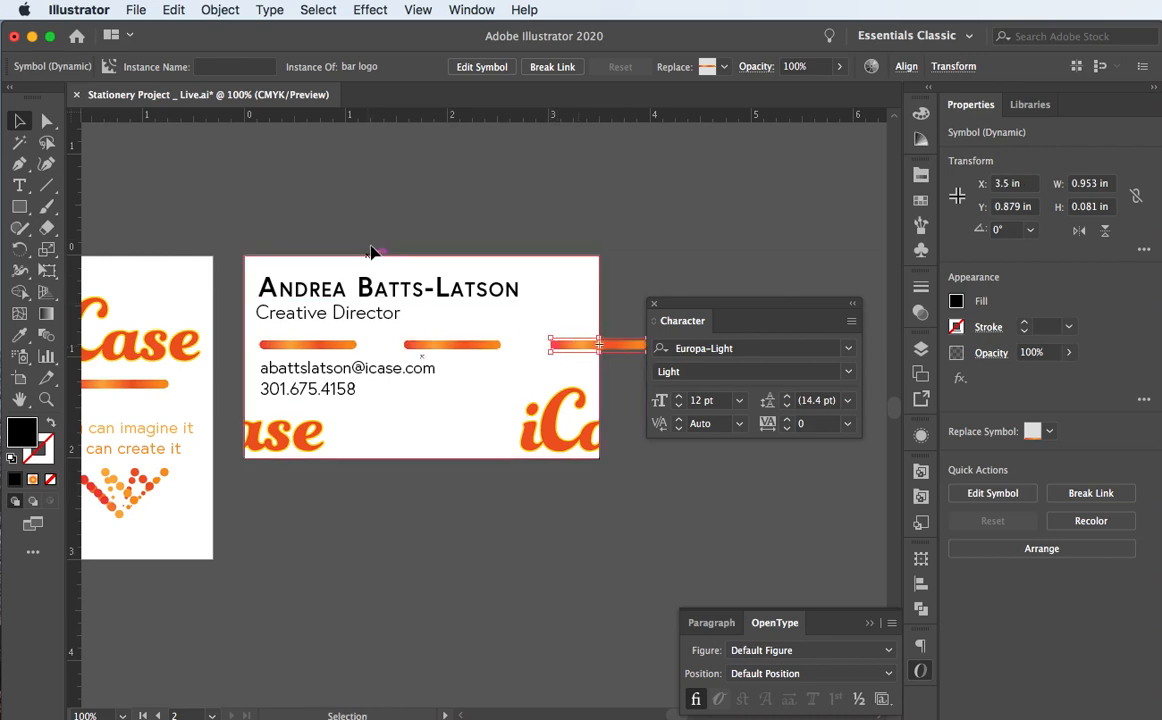
left_click(373, 238)
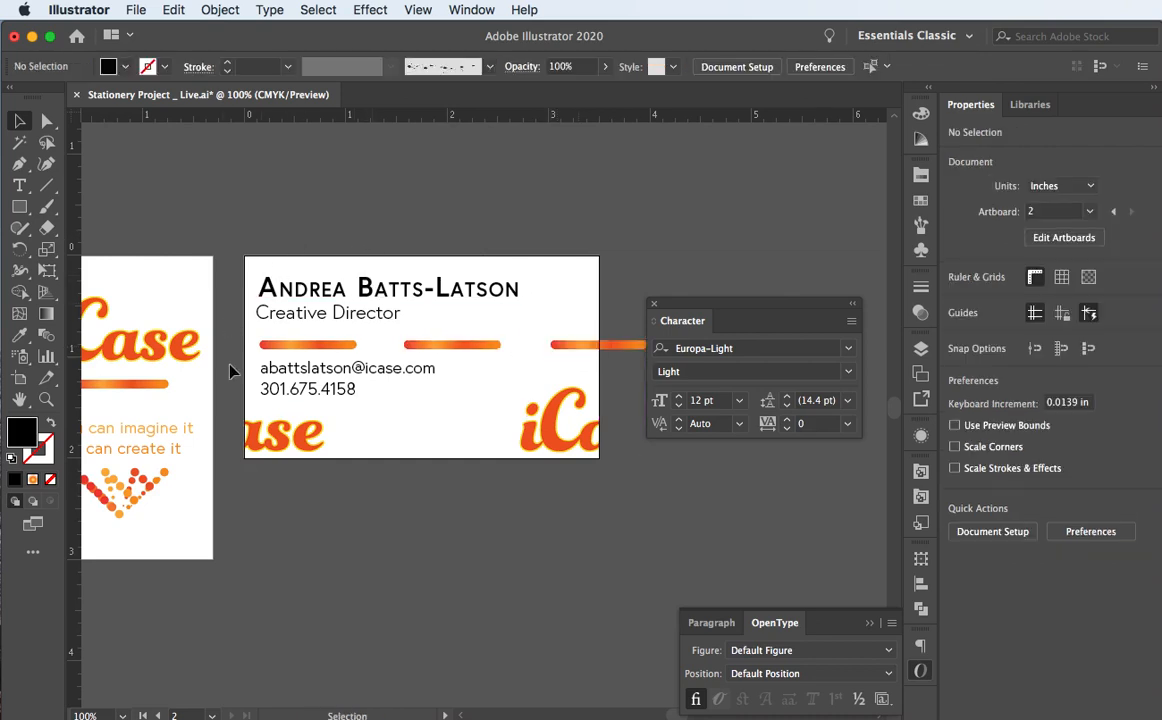
left_click_drag(278, 348, 222, 358)
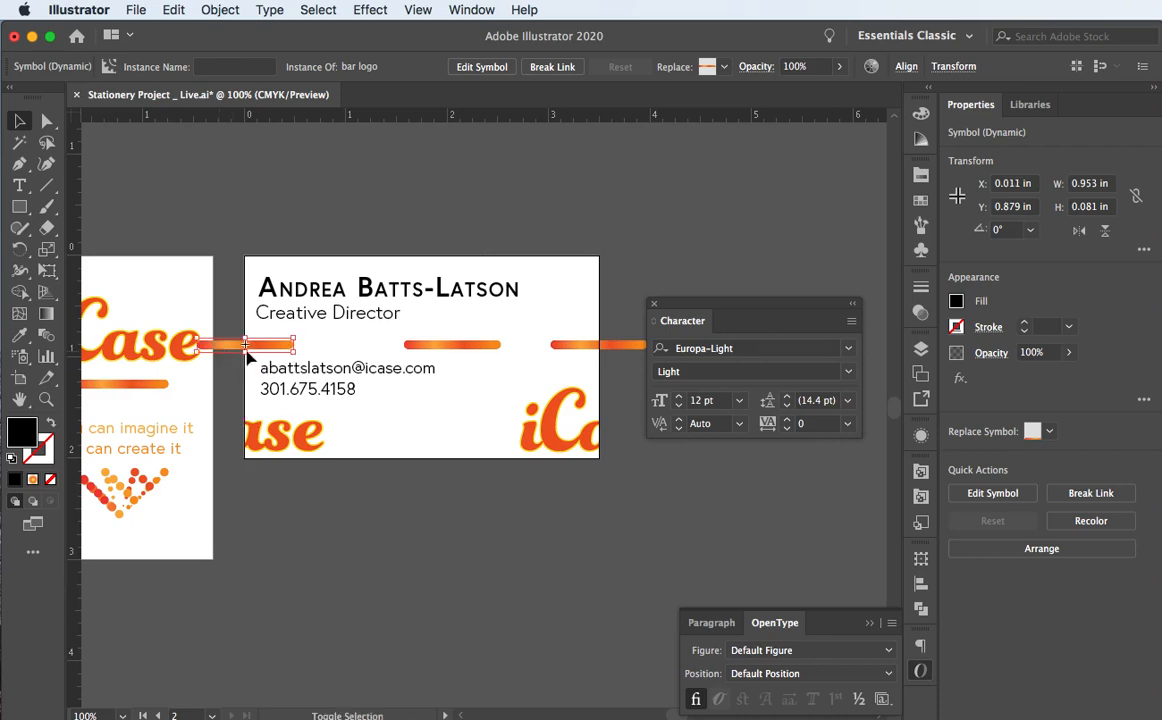
left_click(443, 350)
left_click_drag(437, 349, 380, 349)
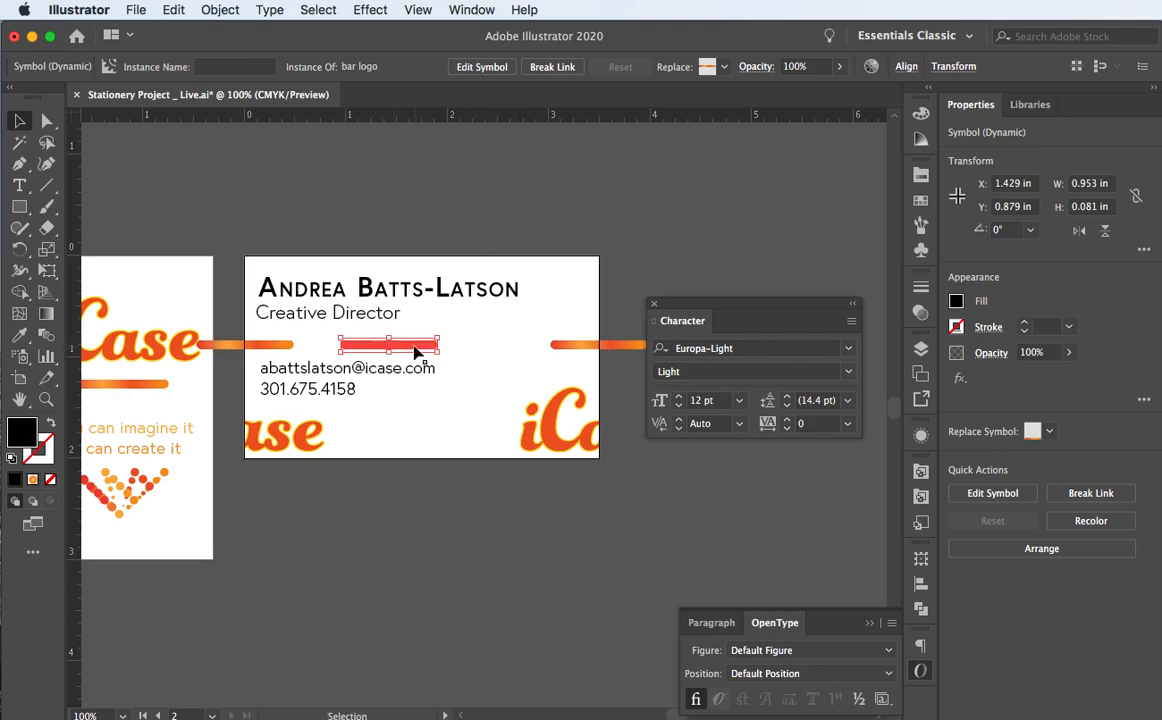
left_click_drag(413, 350, 522, 349)
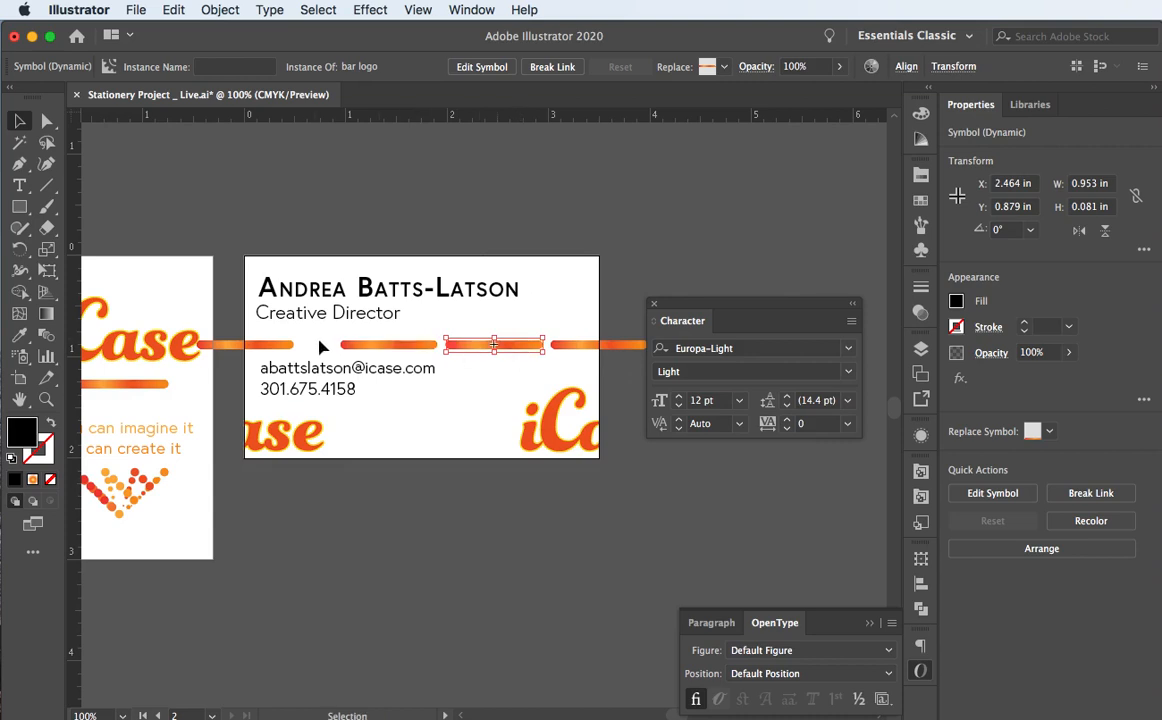
Step: Distribute the four bars evenly by horizontal centres, with the first bar as key object
left_click(283, 347)
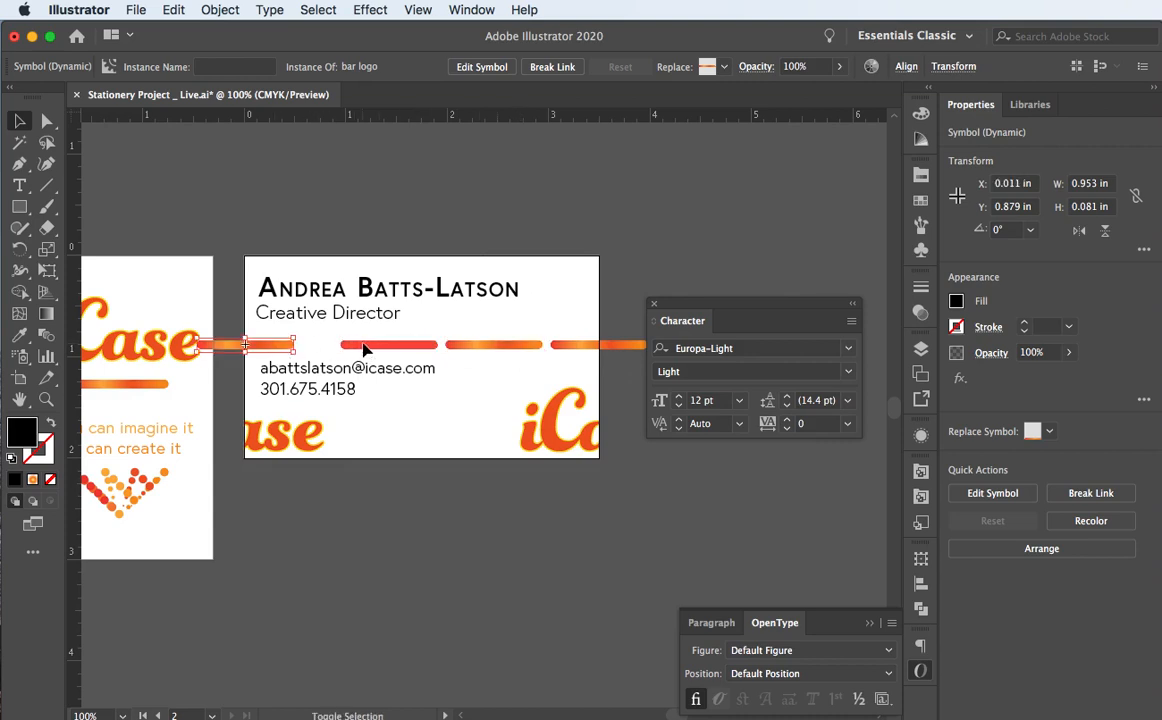
left_click(366, 345, "shift")
left_click(505, 346, "shift")
left_click(565, 347, "shift")
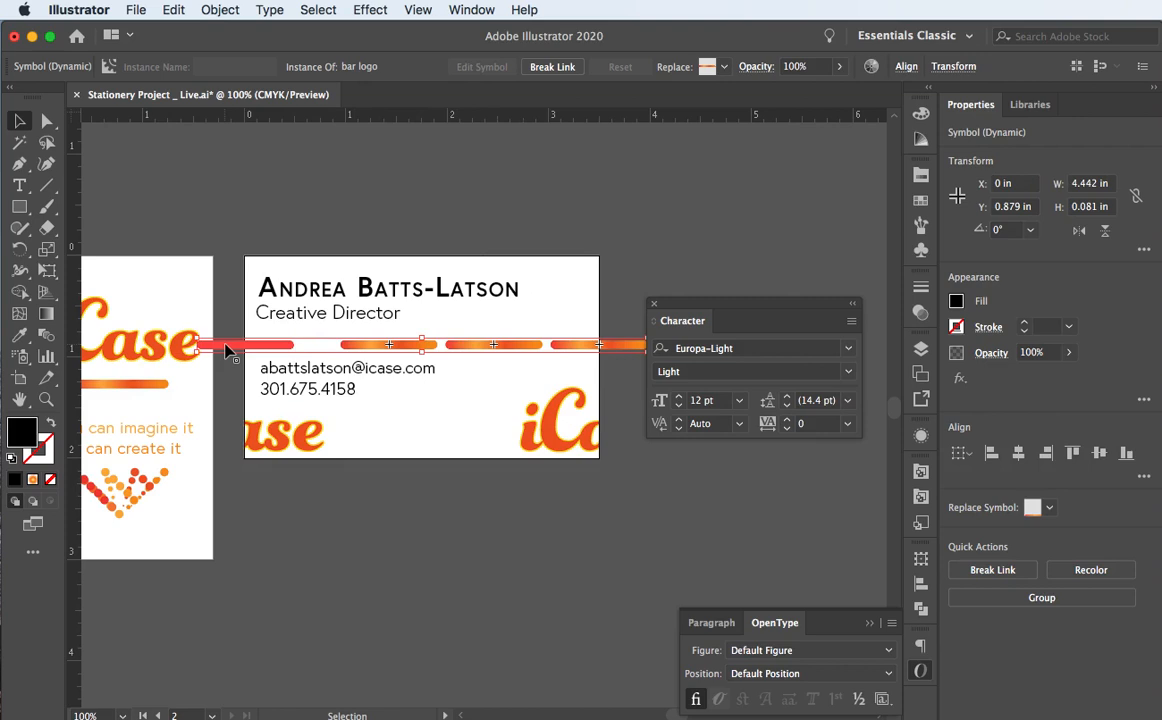
left_click(906, 67)
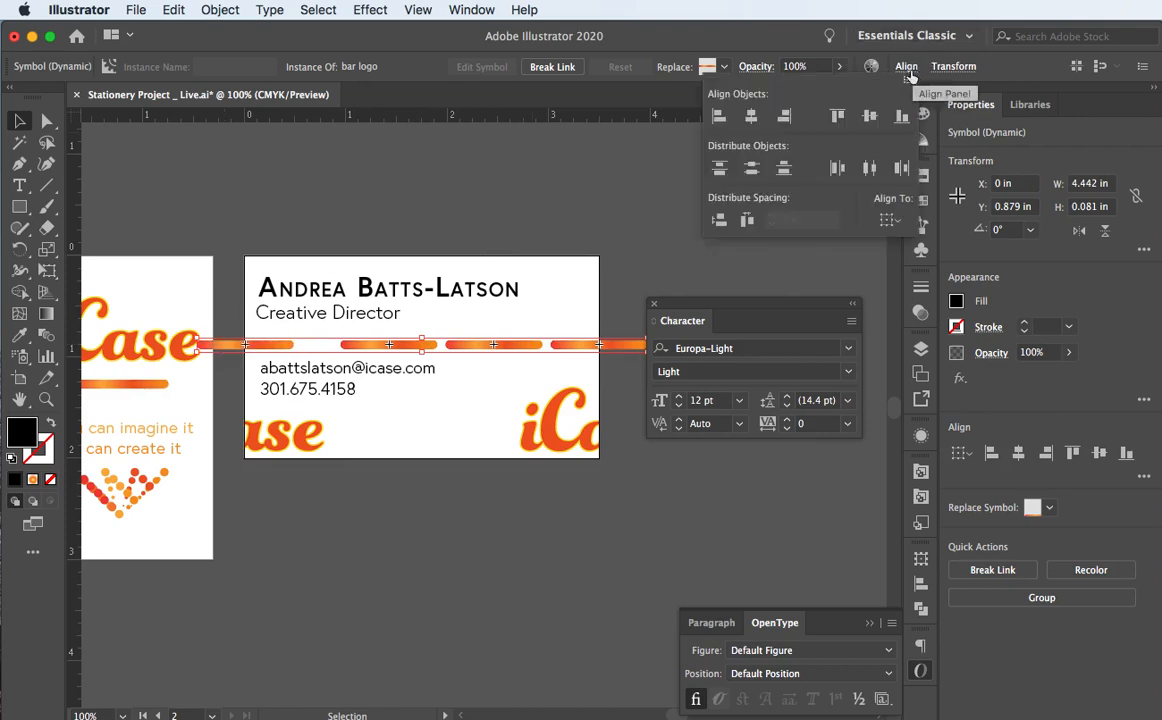
left_click(869, 168)
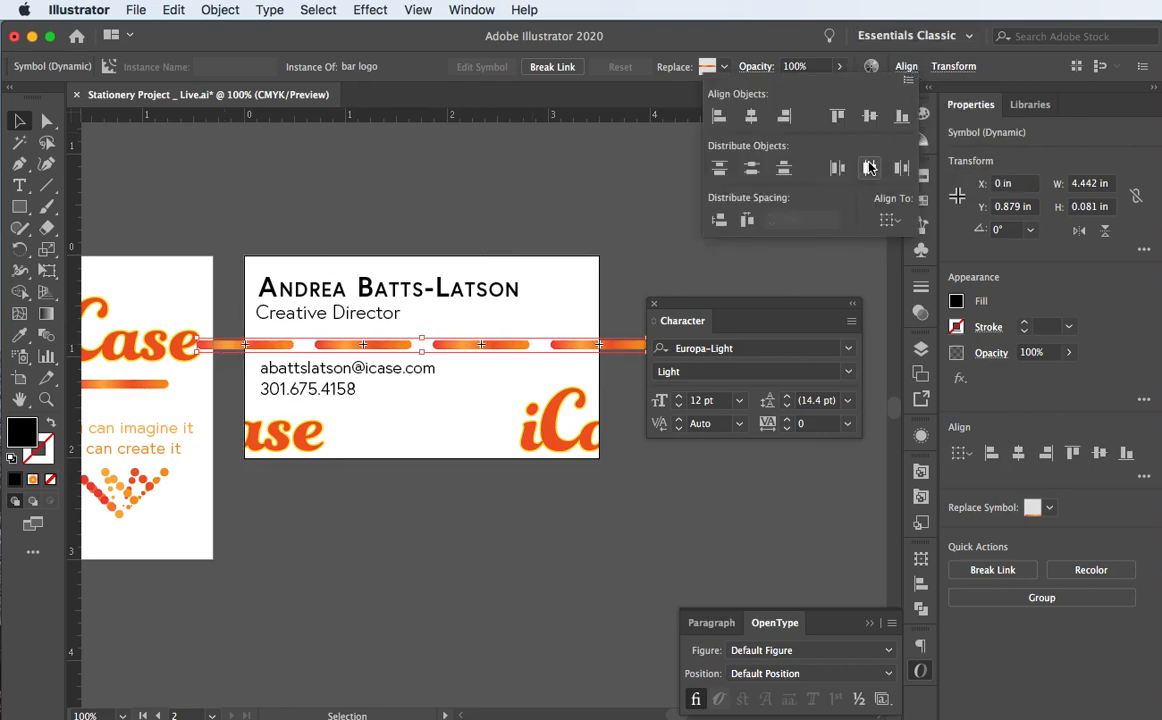
left_click(256, 202)
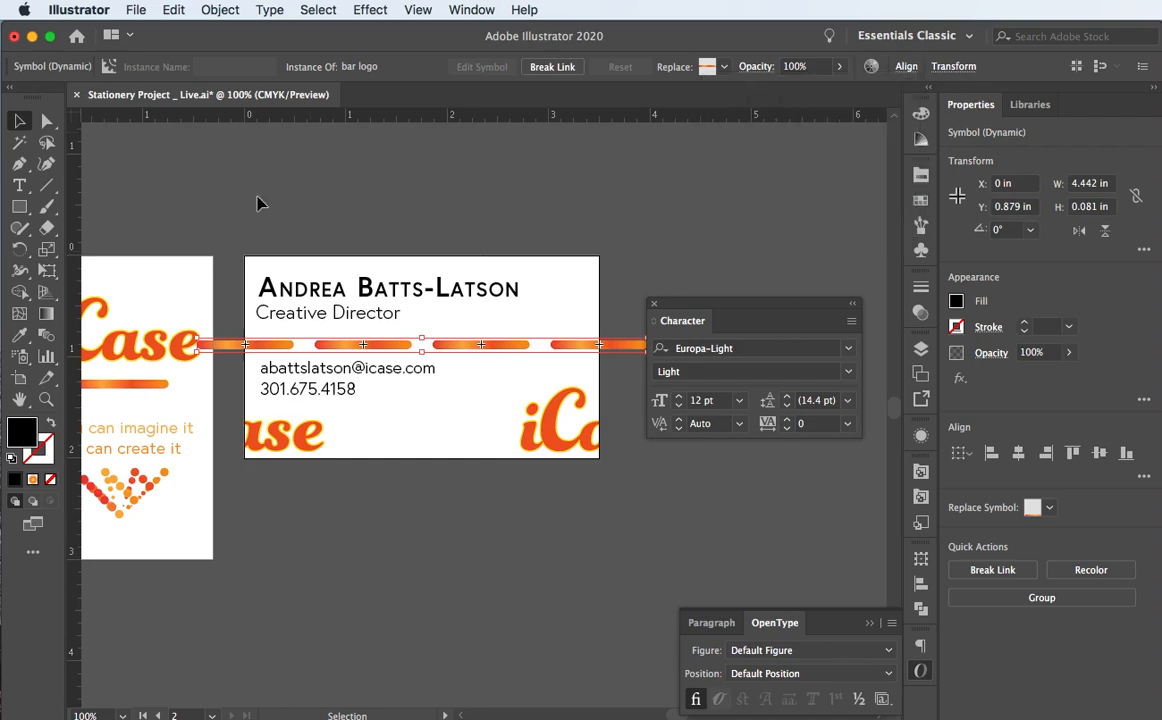
left_click(258, 348)
Step: Cut the four bars and Paste in Place them above the card's clip group in the Layers panel
key("Delete")
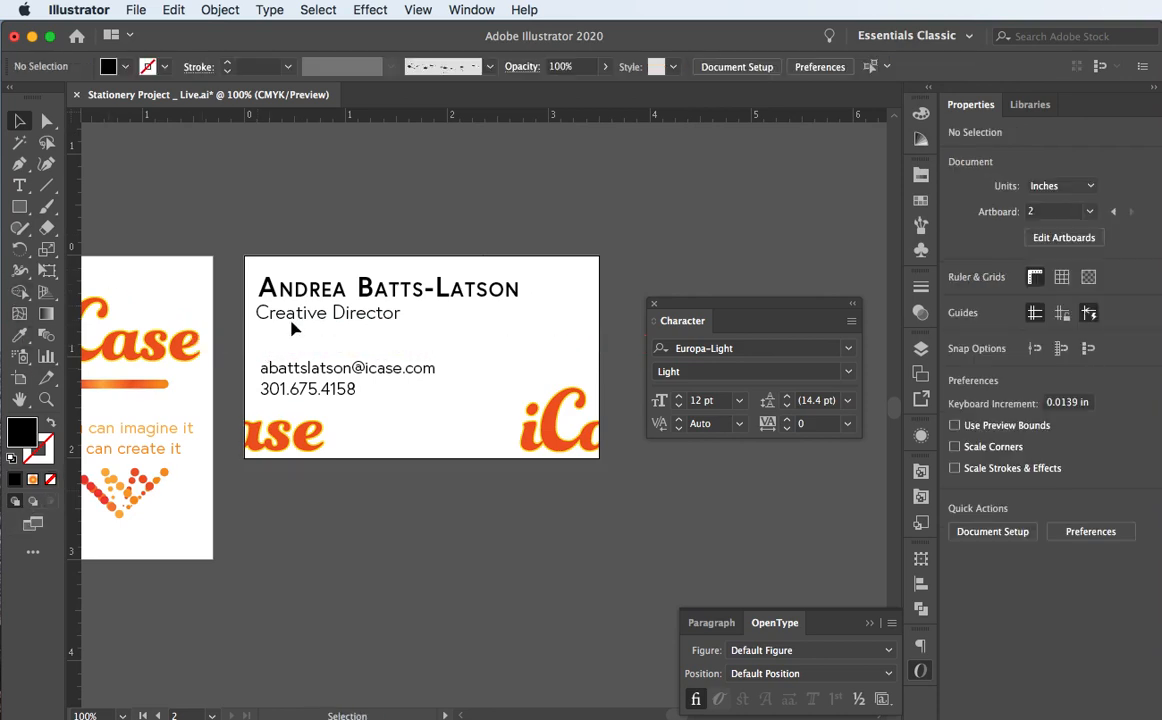
left_click(253, 255)
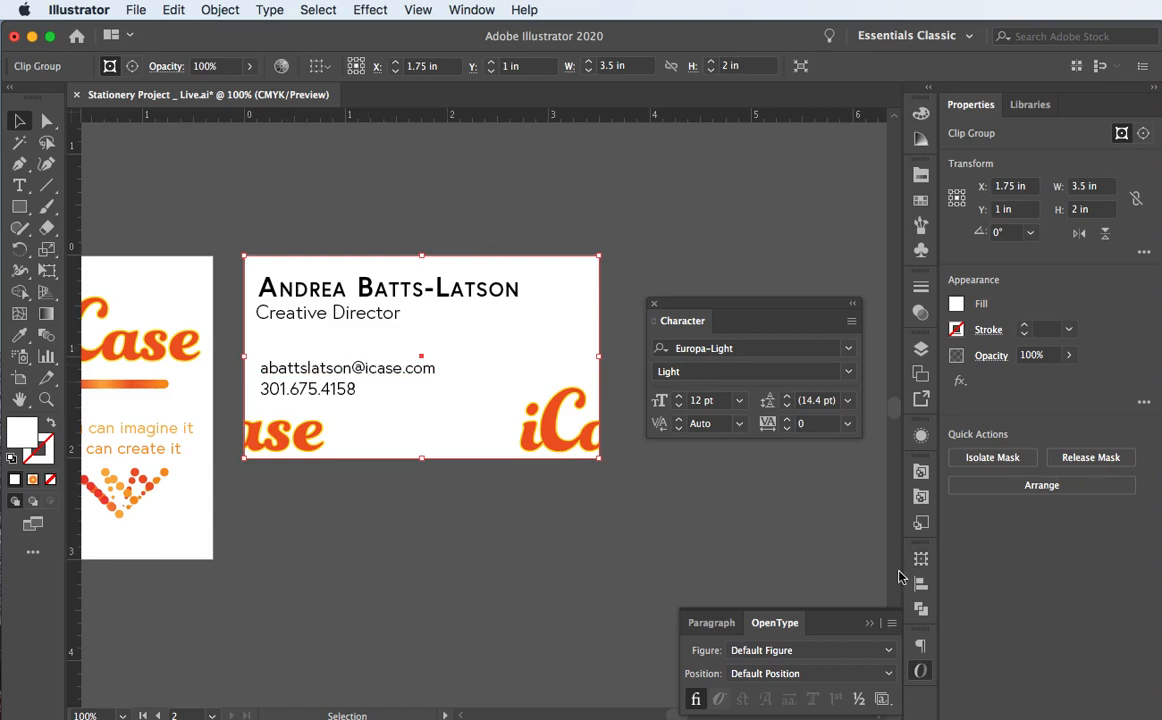
left_click(922, 352)
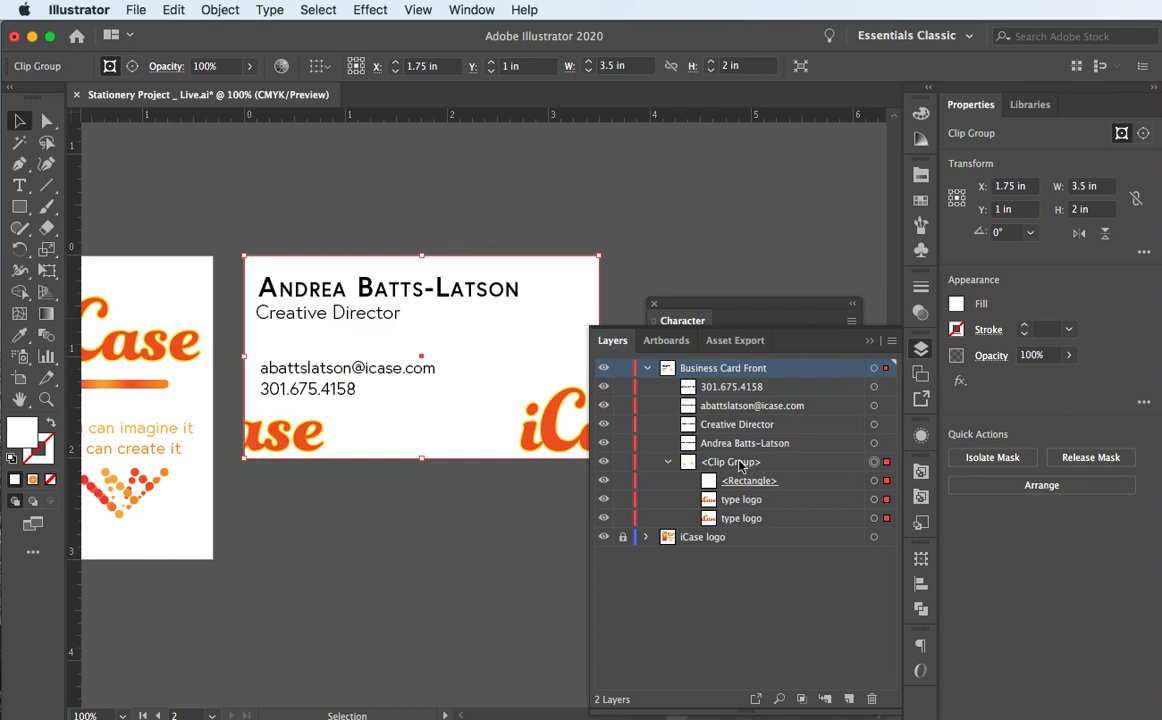
left_click(163, 10)
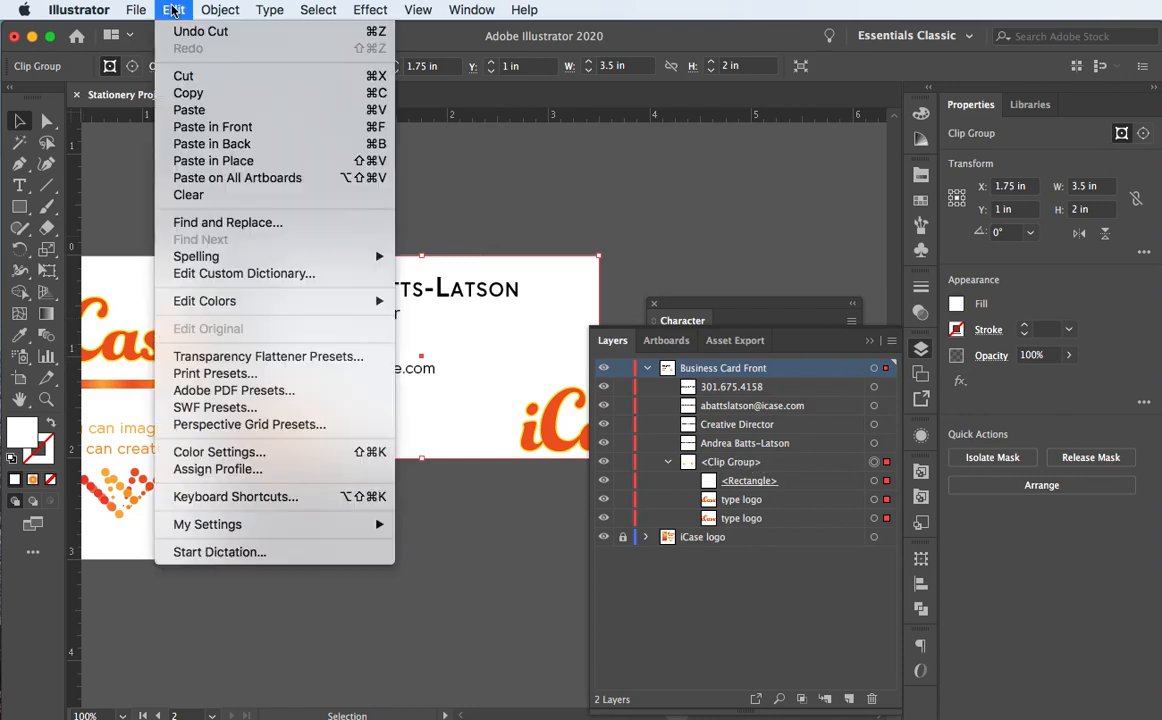
left_click(212, 162)
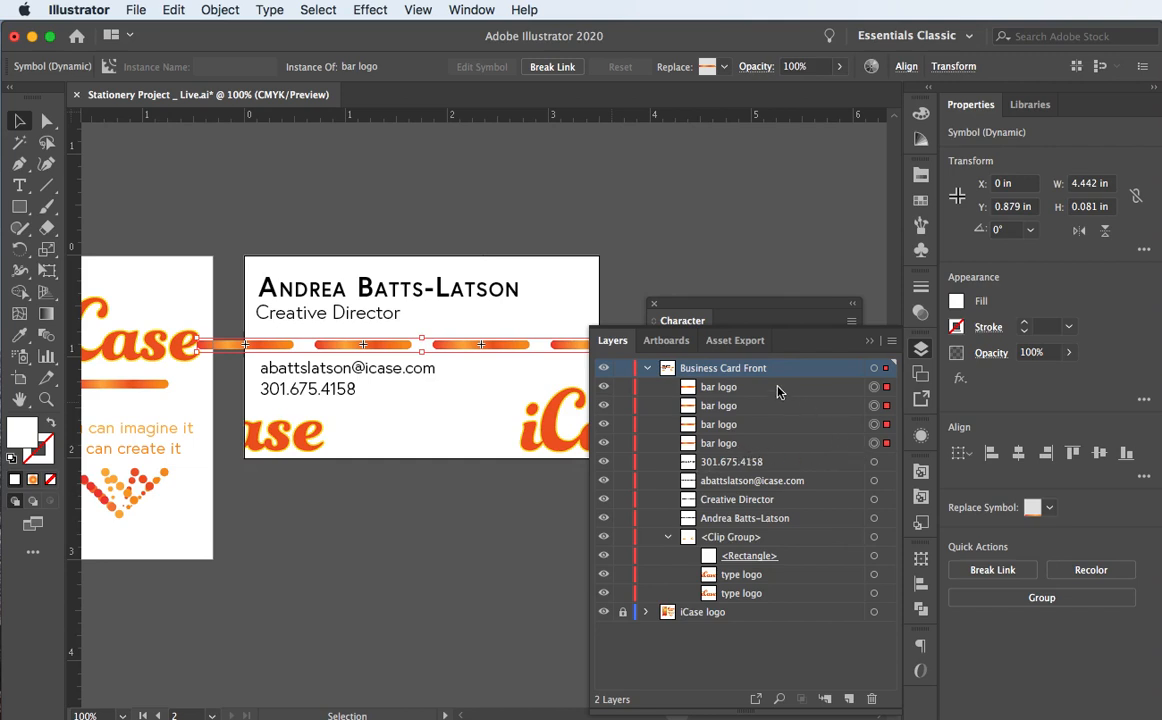
Step: Group the four bar instances and name the group 'bars'
key("a")
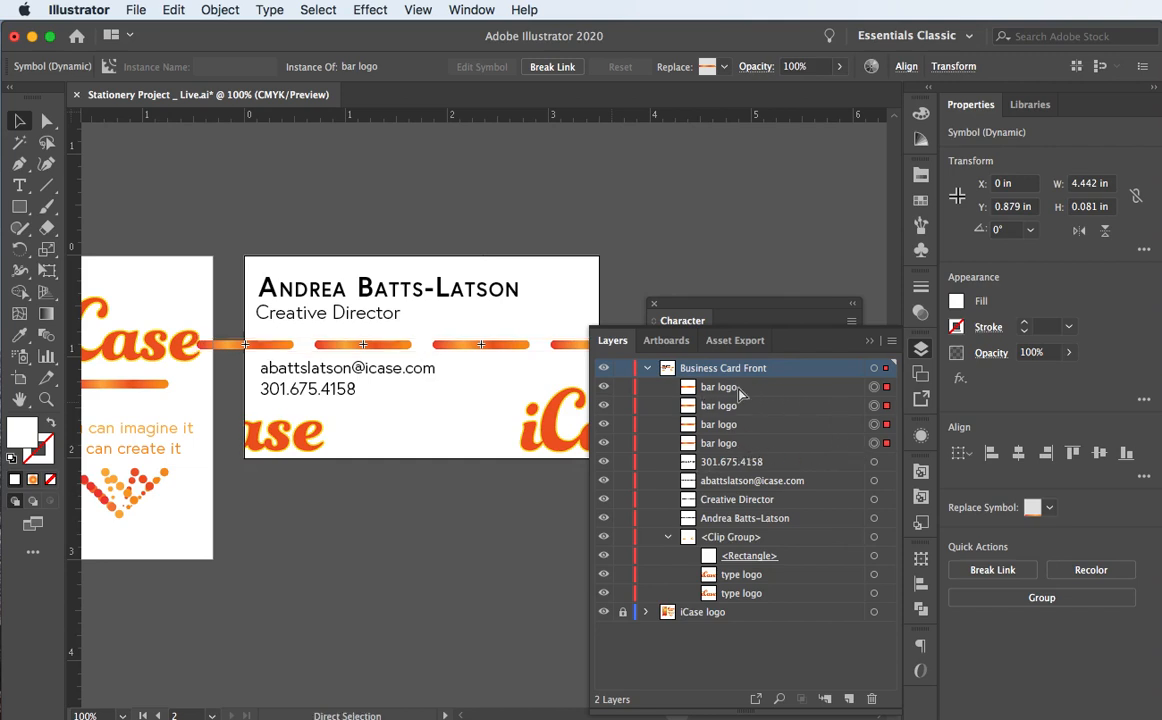
key("ctrl+g")
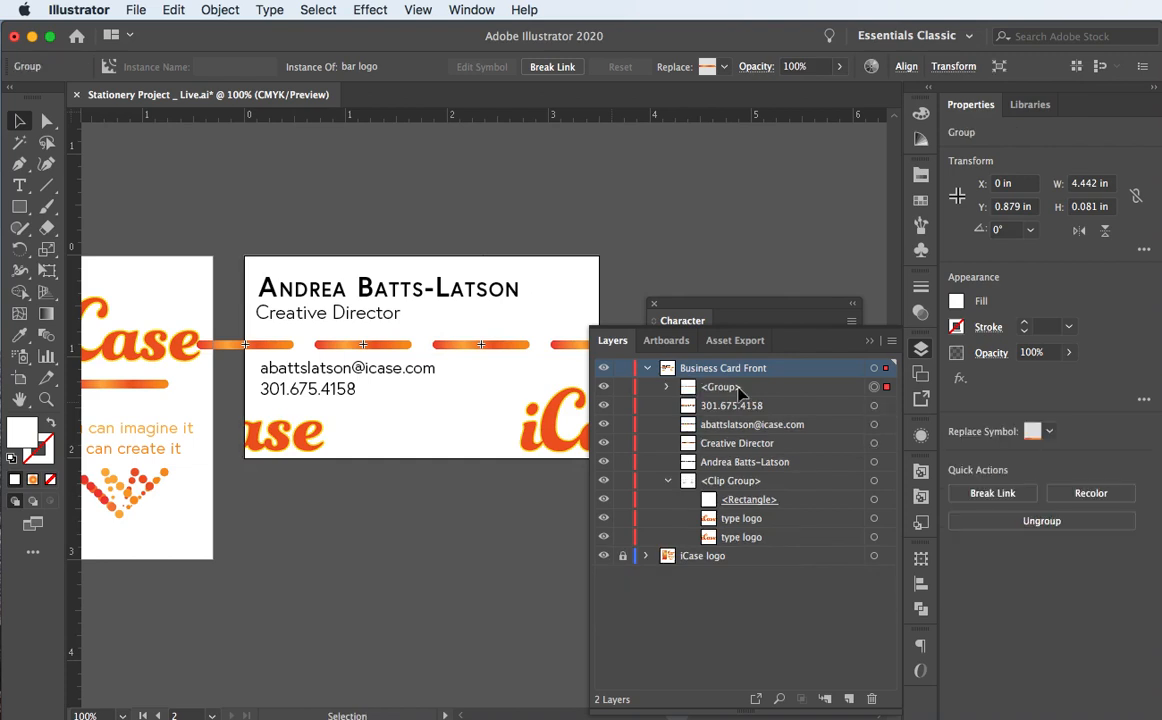
key("v")
double_click(724, 388)
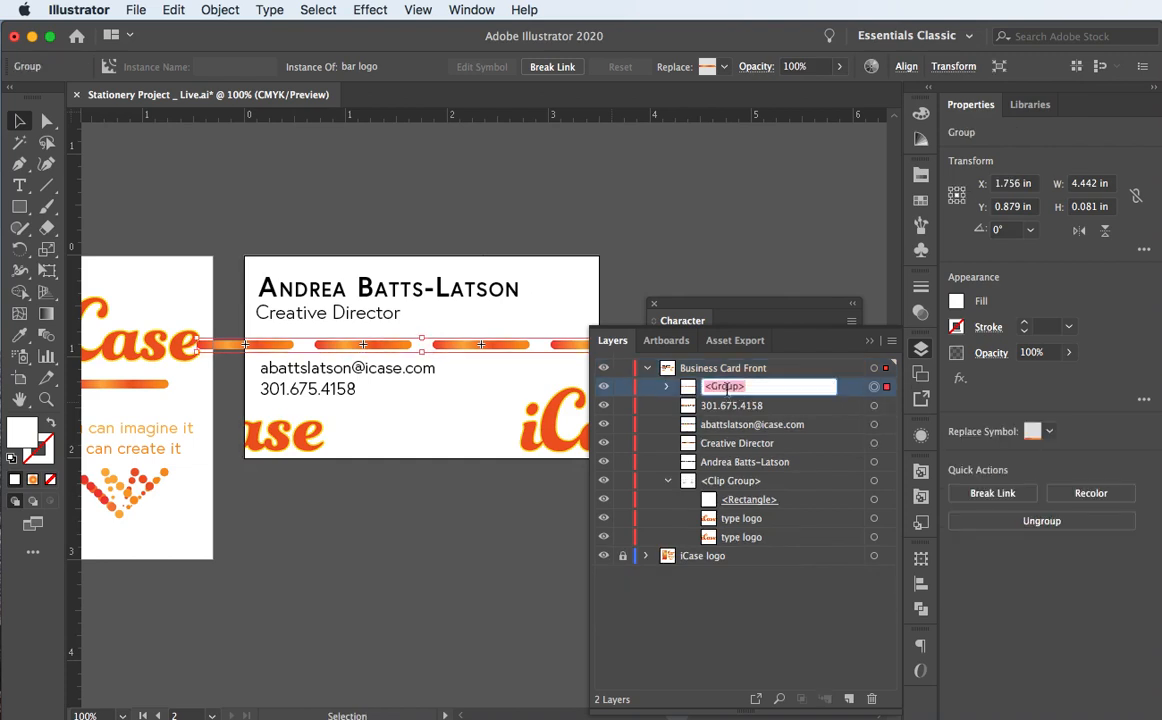
type("bars")
key("Return")
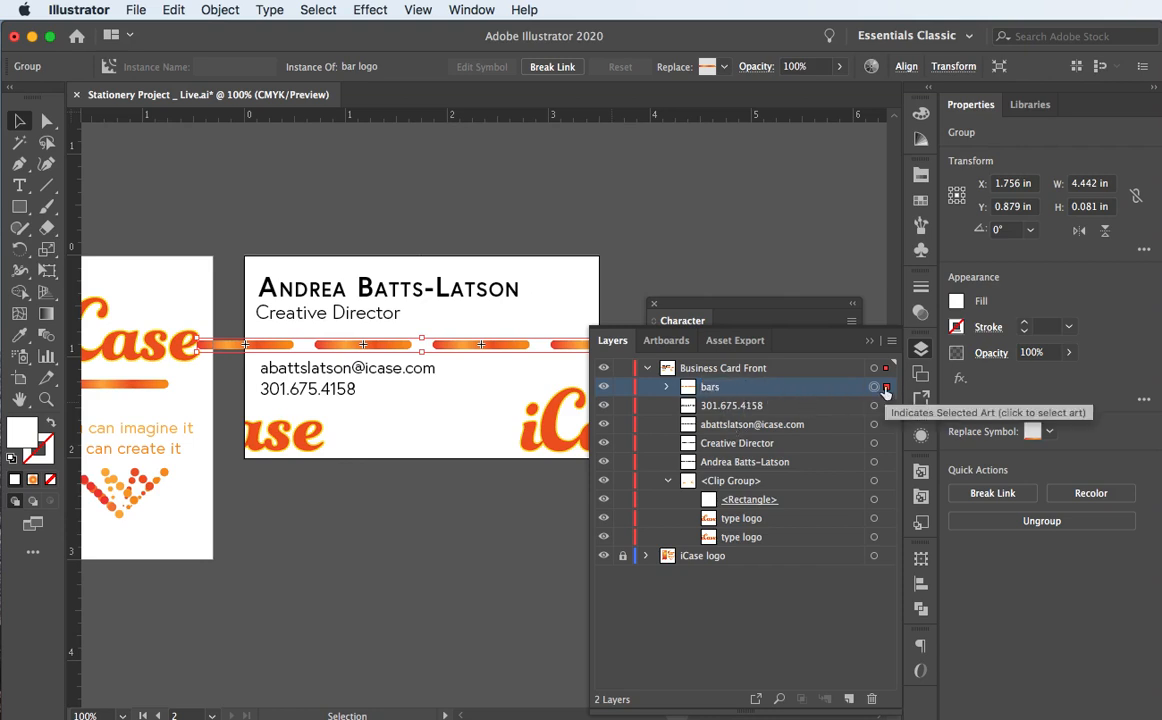
Step: Move the bars group inside the card's Clip Group so the bars are trimmed at the edges
left_click_drag(857, 391, 667, 391)
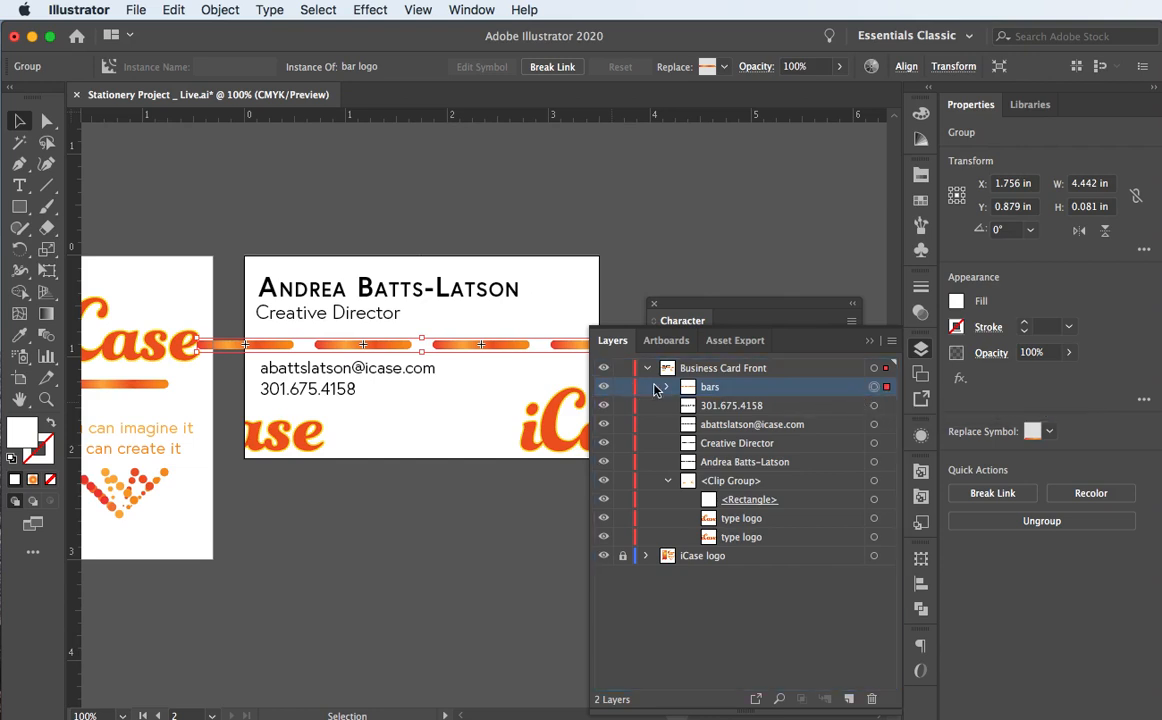
left_click(667, 388)
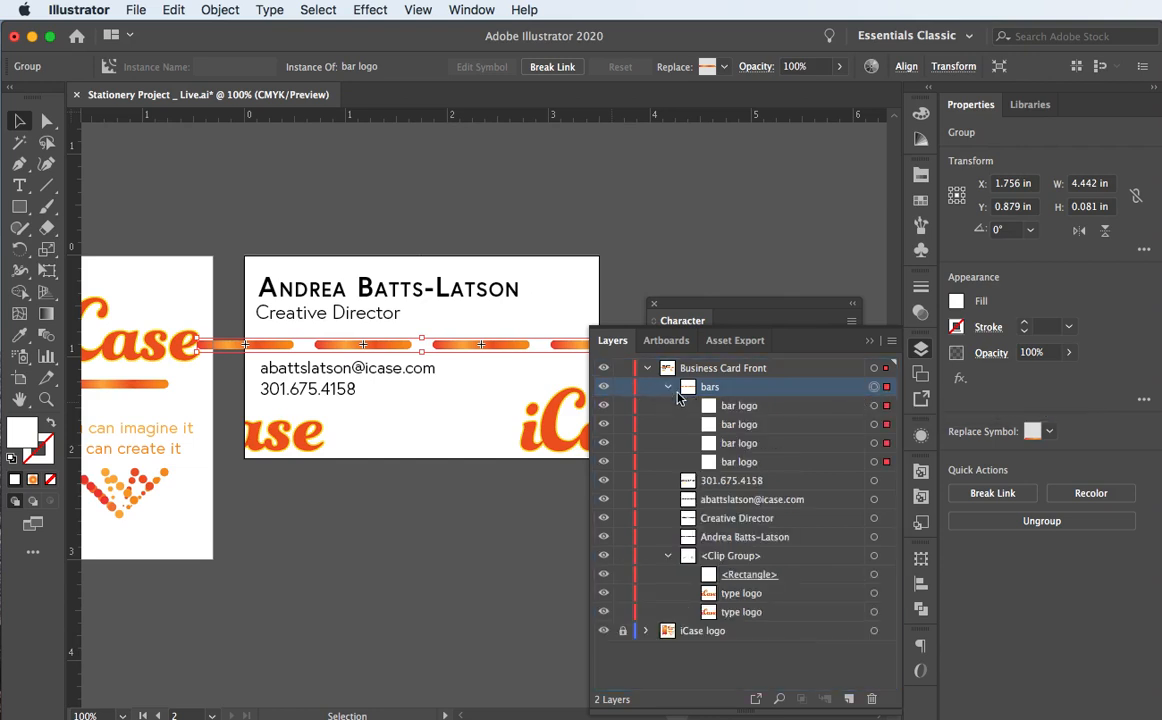
left_click(873, 388)
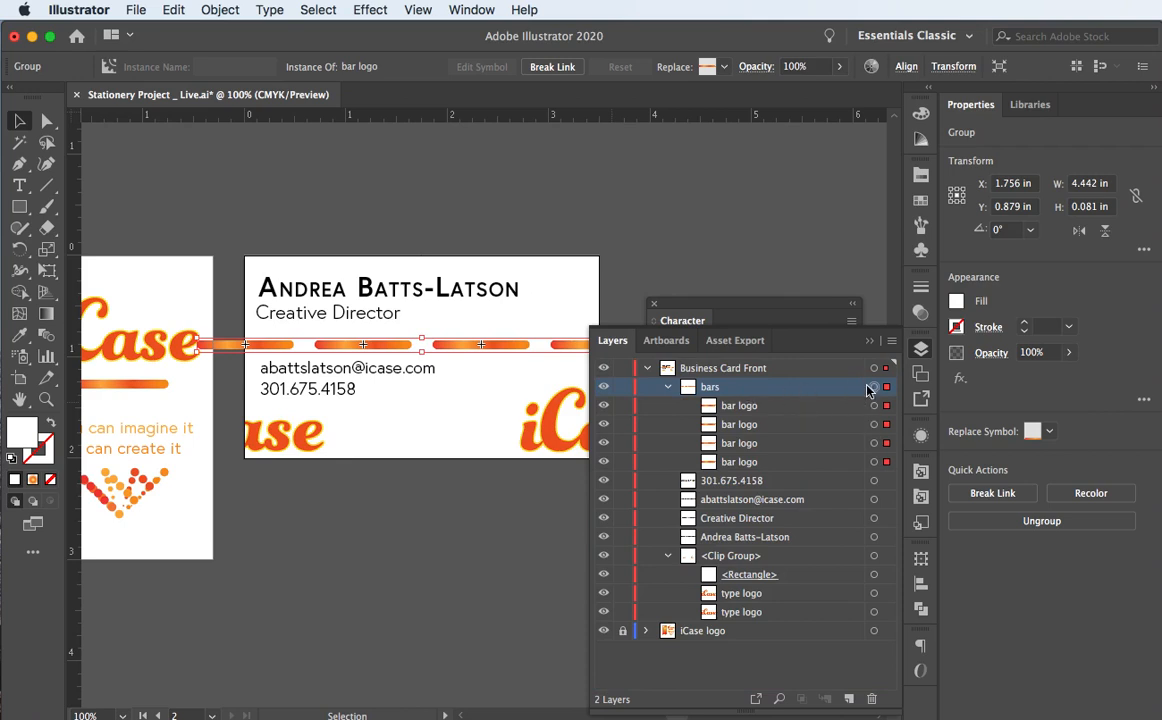
left_click_drag(885, 388, 829, 563)
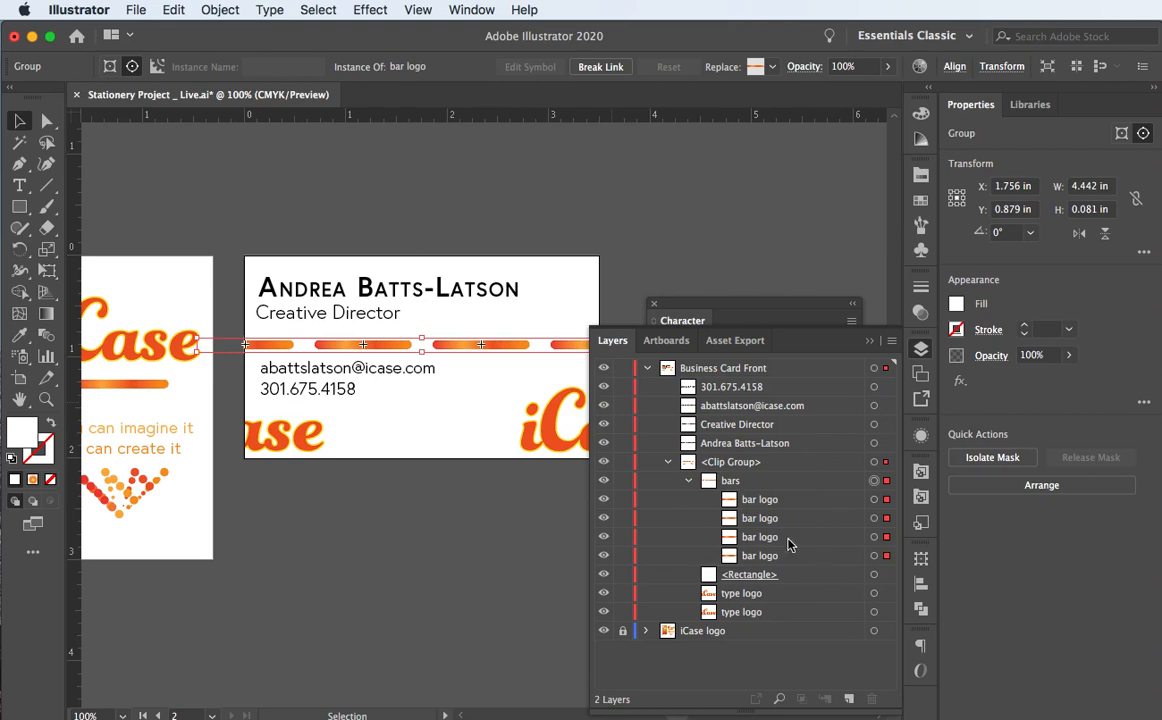
left_click(869, 341)
left_click(695, 244)
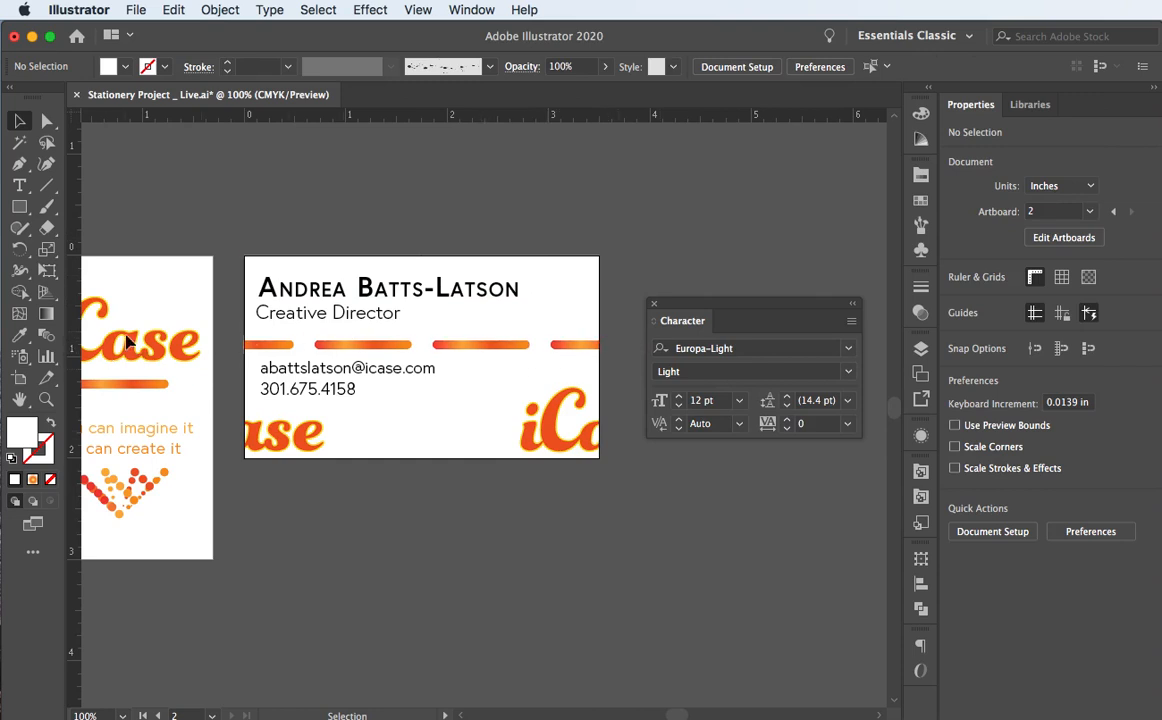
Step: Switch to the Group Selection tool and test selecting a dash's groups on the card
left_click(465, 348)
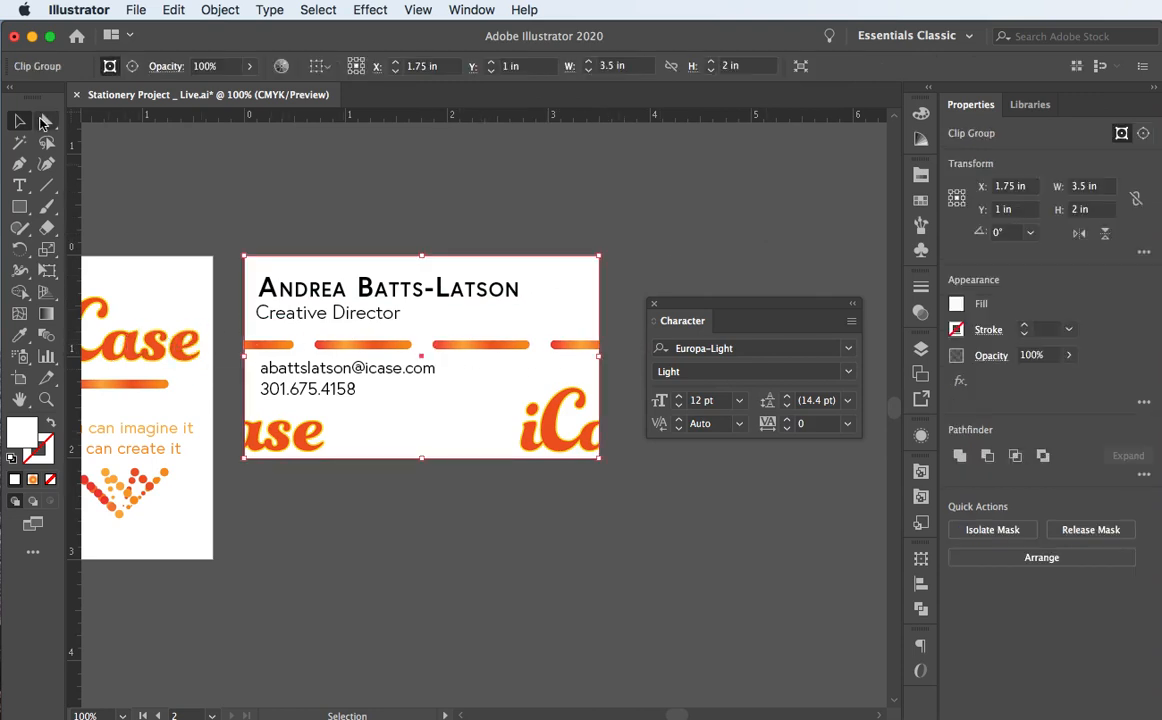
left_click_drag(46, 120, 110, 143)
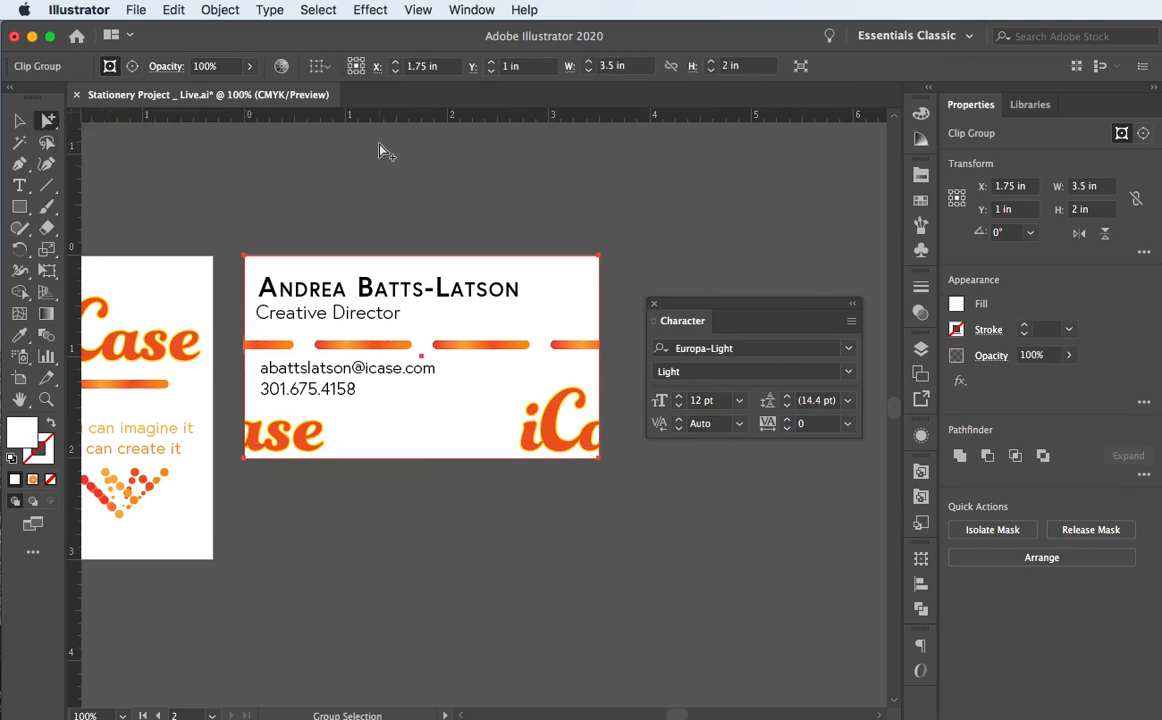
left_click(344, 131)
left_click(476, 350)
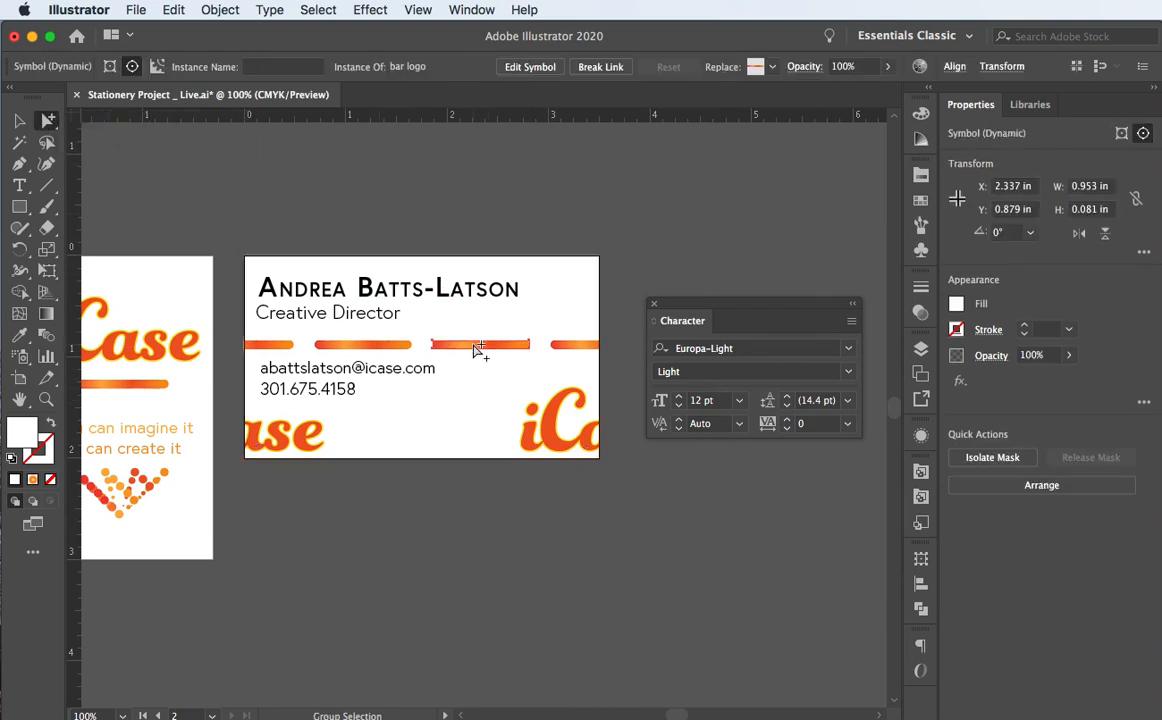
left_click(476, 350)
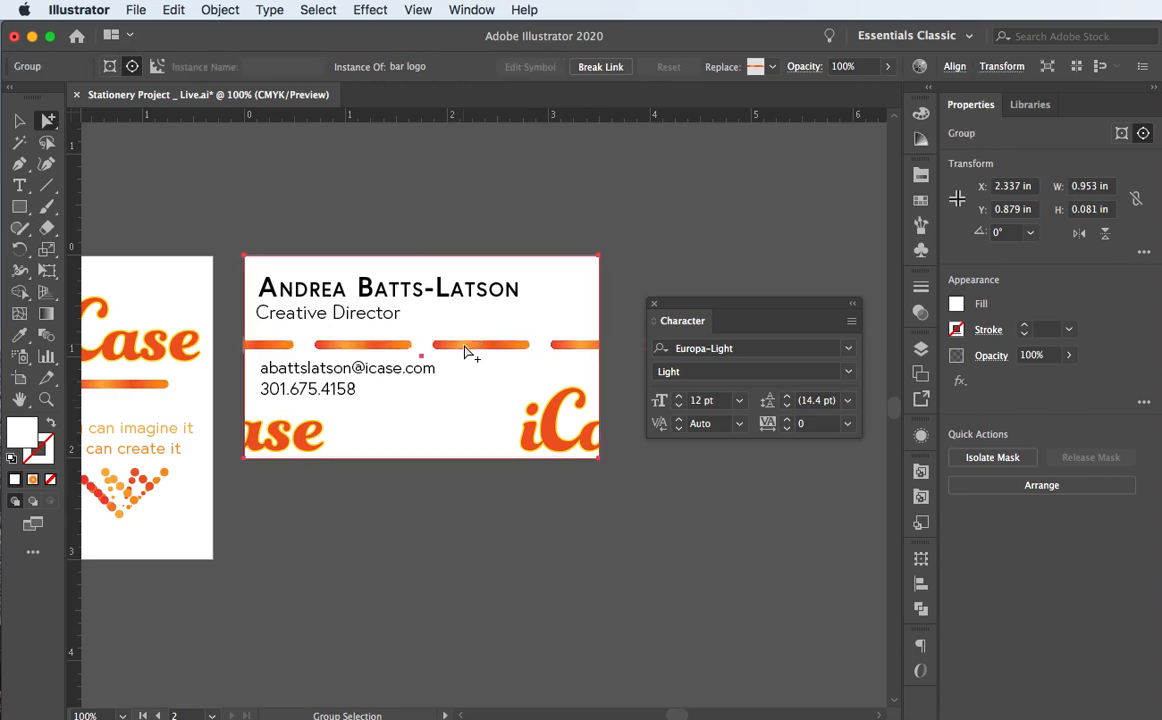
left_click(476, 350)
left_click(360, 244)
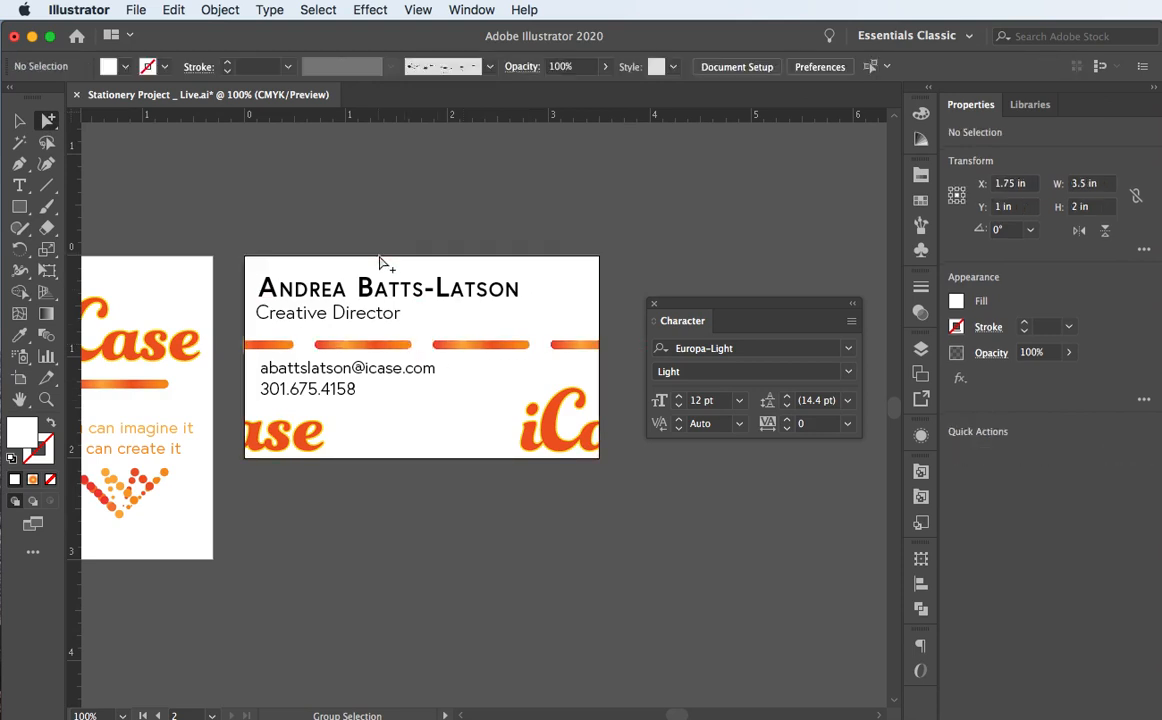
Step: Nudge the orange bars group up to Y 0.837 in, just above the e-mail line
left_click(456, 346)
left_click(456, 346)
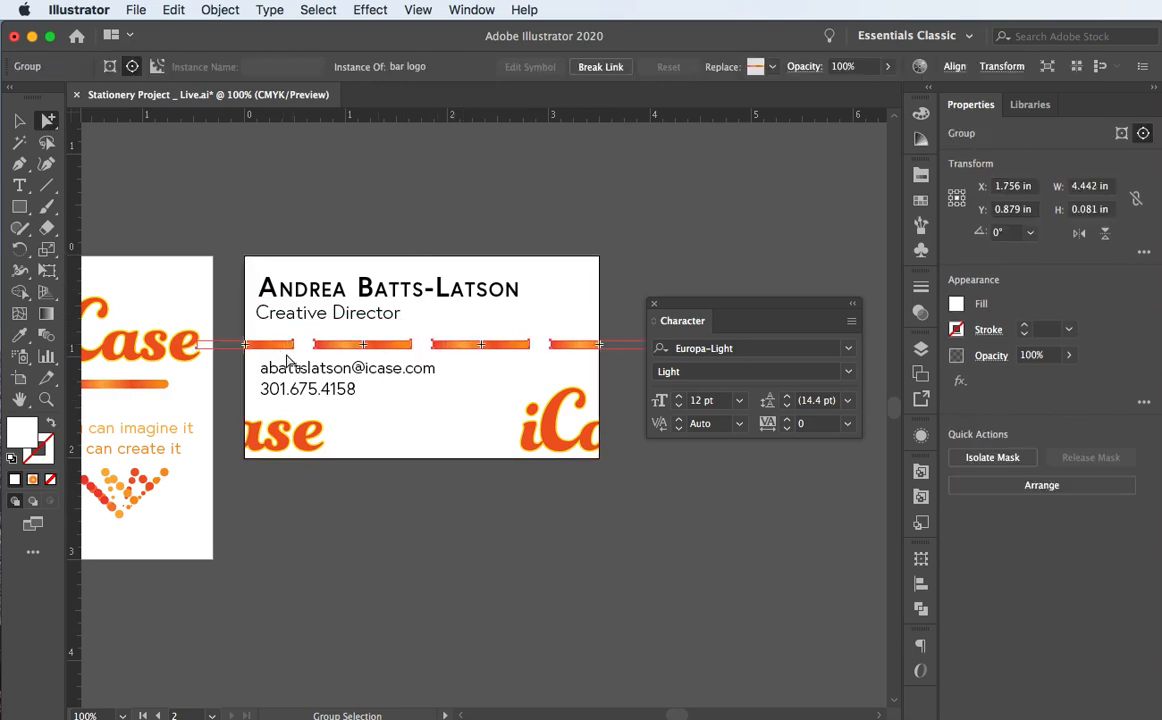
key("Up")
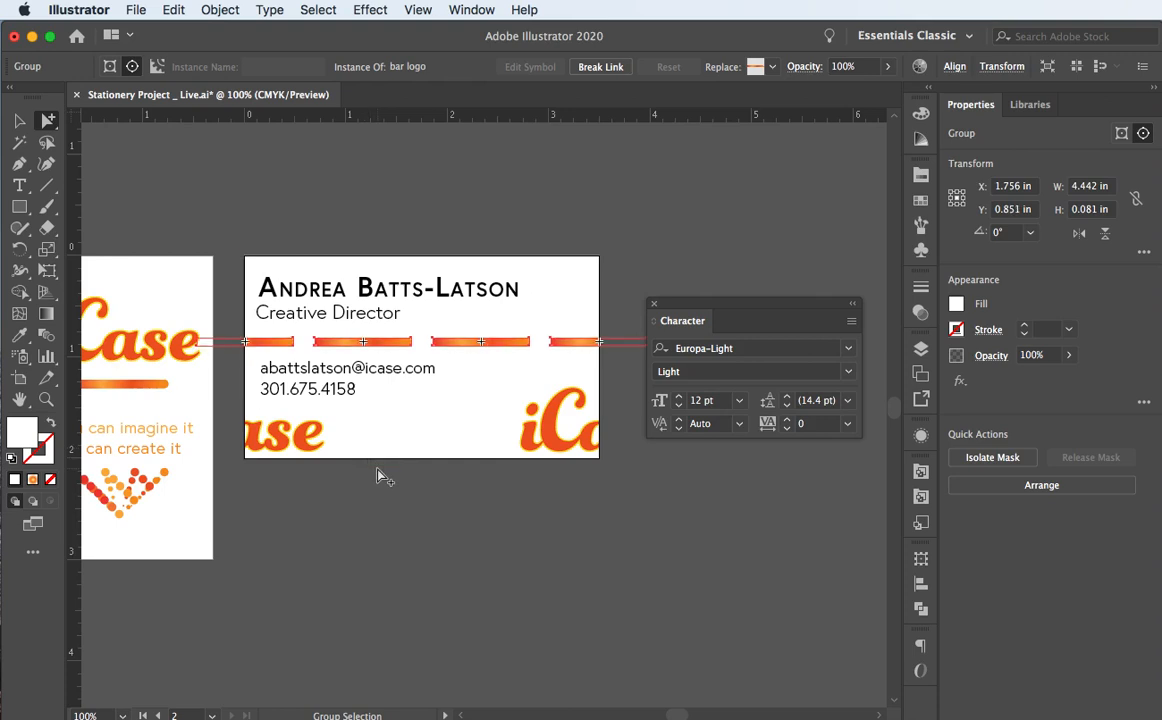
key("Up")
key("Up")
key("Down")
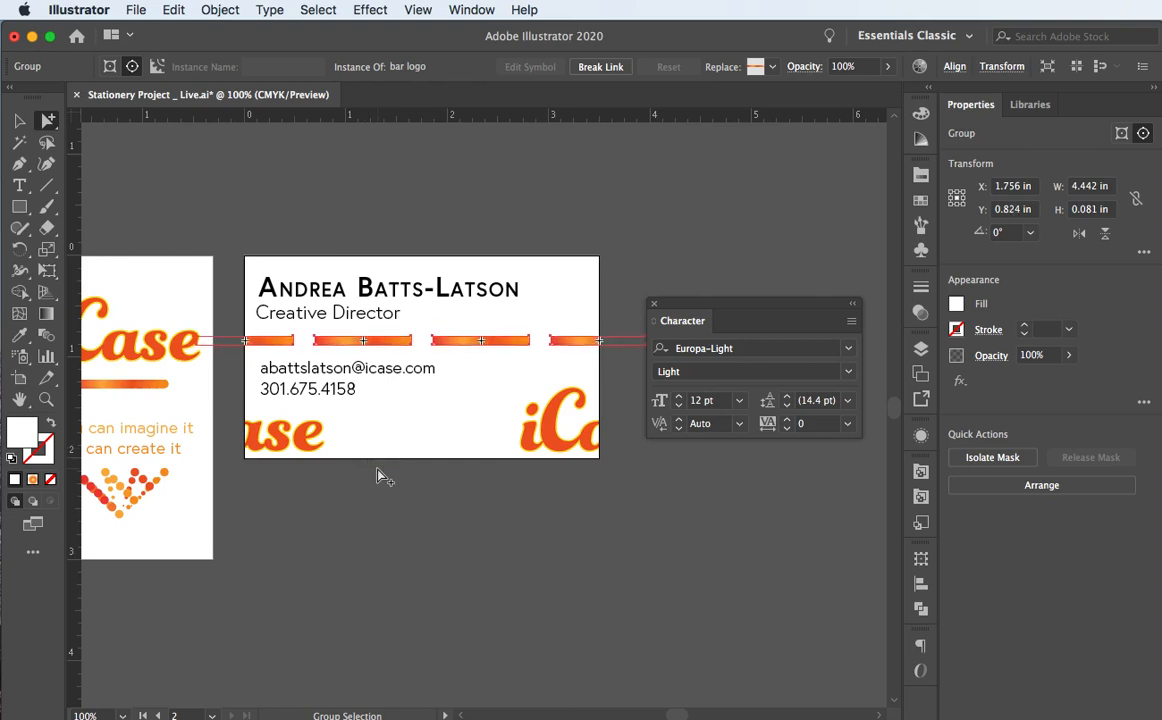
key("Down")
key("Up")
left_click(217, 201)
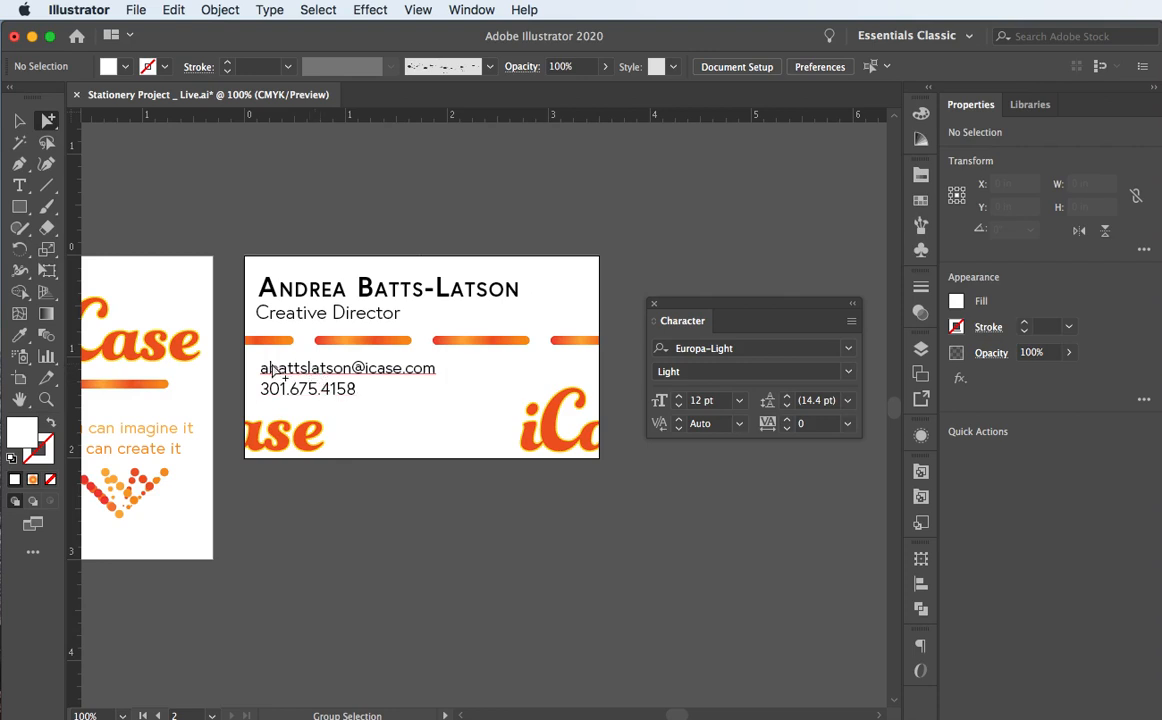
Step: Return to the Selection tool, check the e-mail and phone lines, and show the Symbols panel
left_click(19, 120)
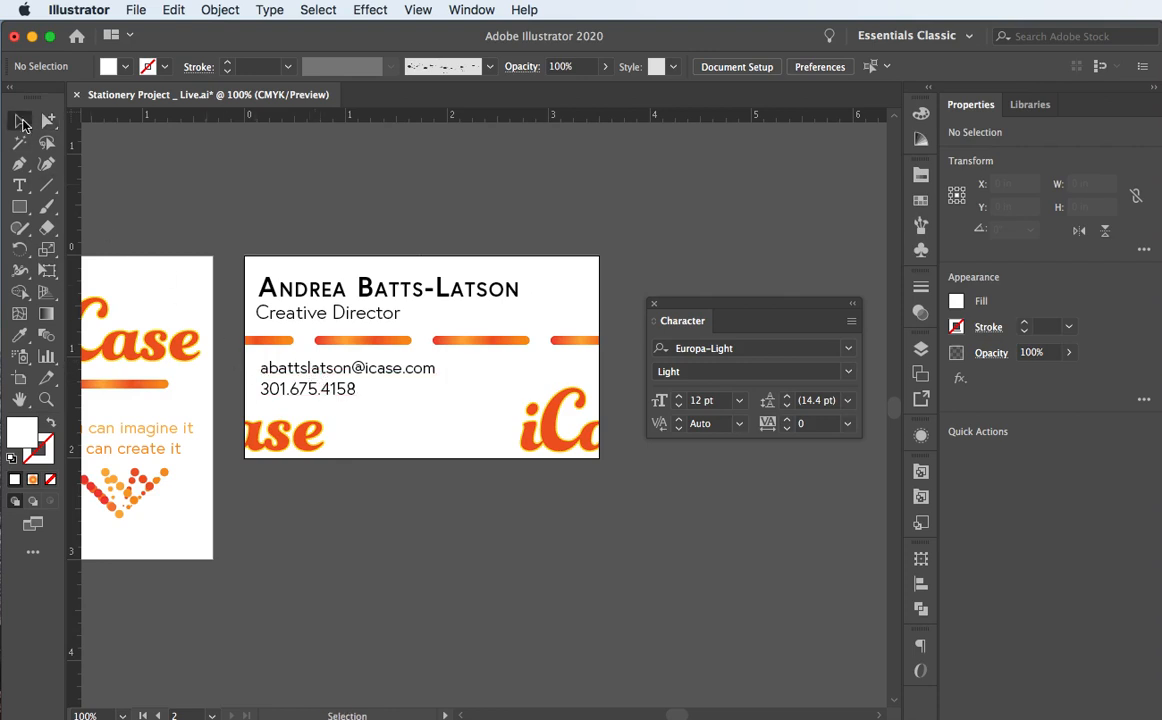
left_click(305, 370)
left_click(304, 394, "shift")
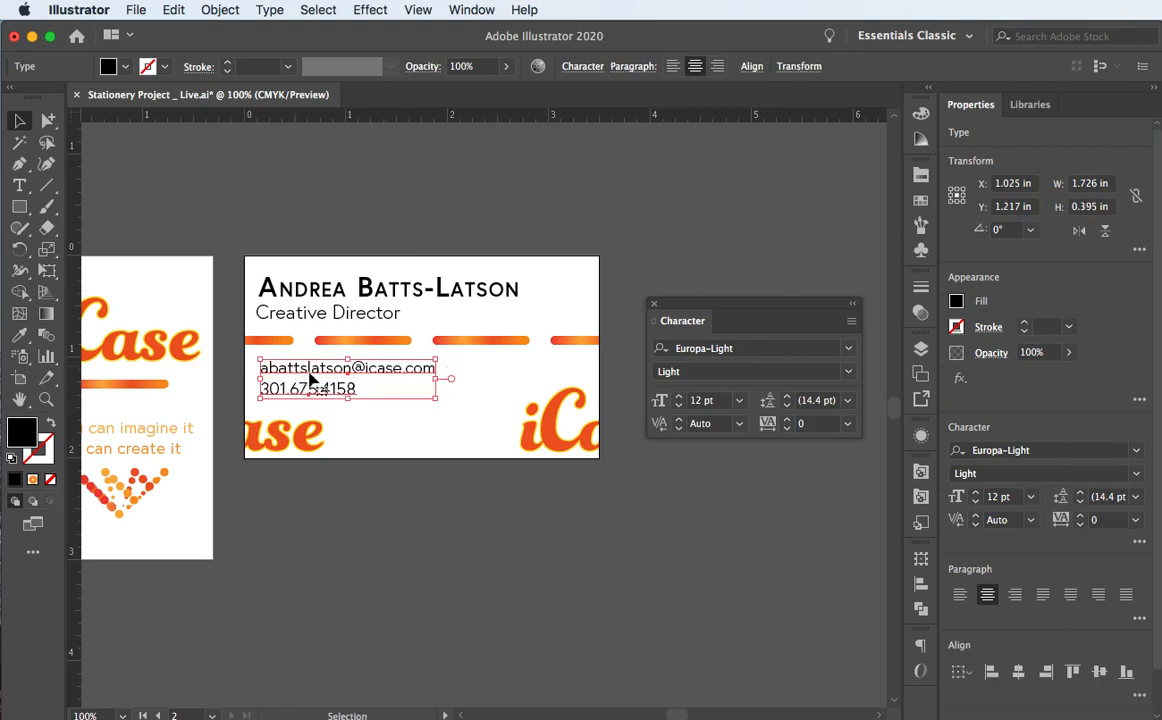
left_click(467, 219)
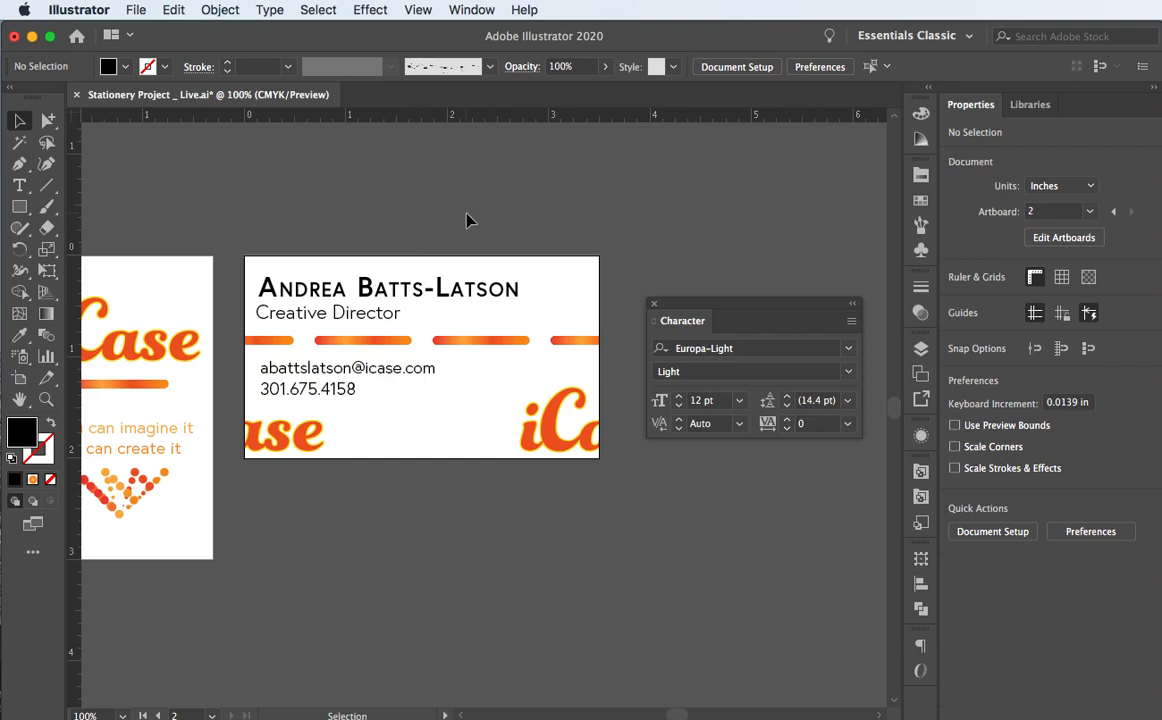
scroll(366, 372, "down", 2)
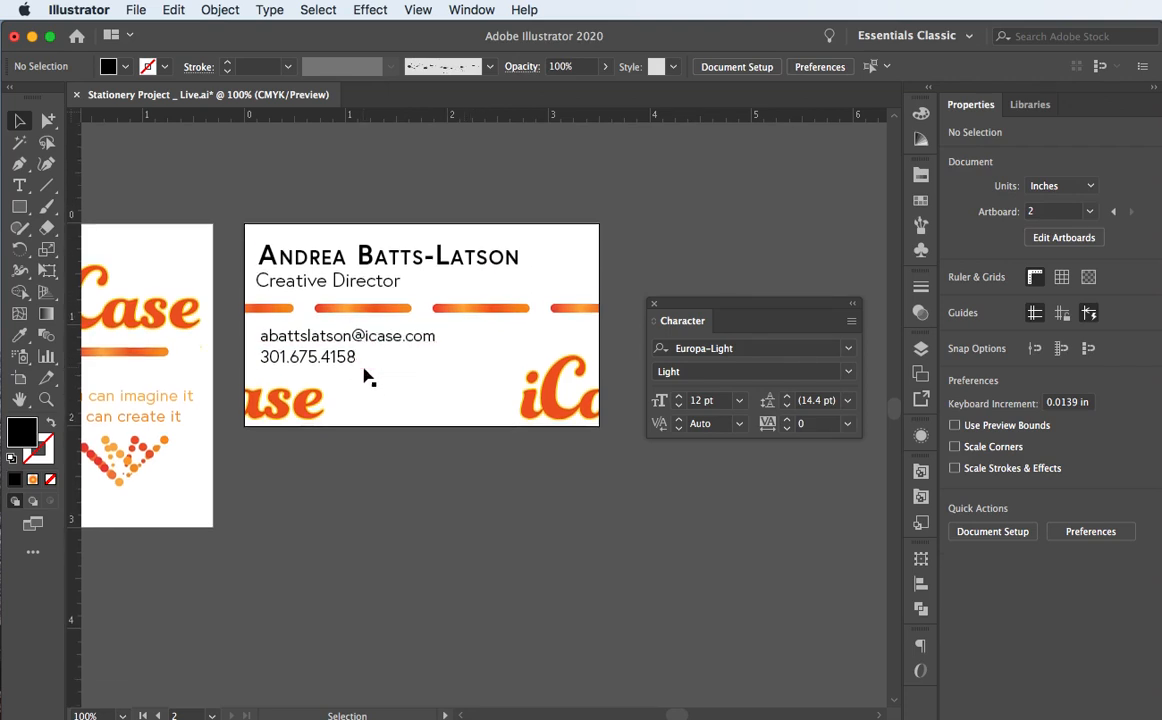
scroll(364, 378, "down", 1)
scroll(364, 378, "right", 2)
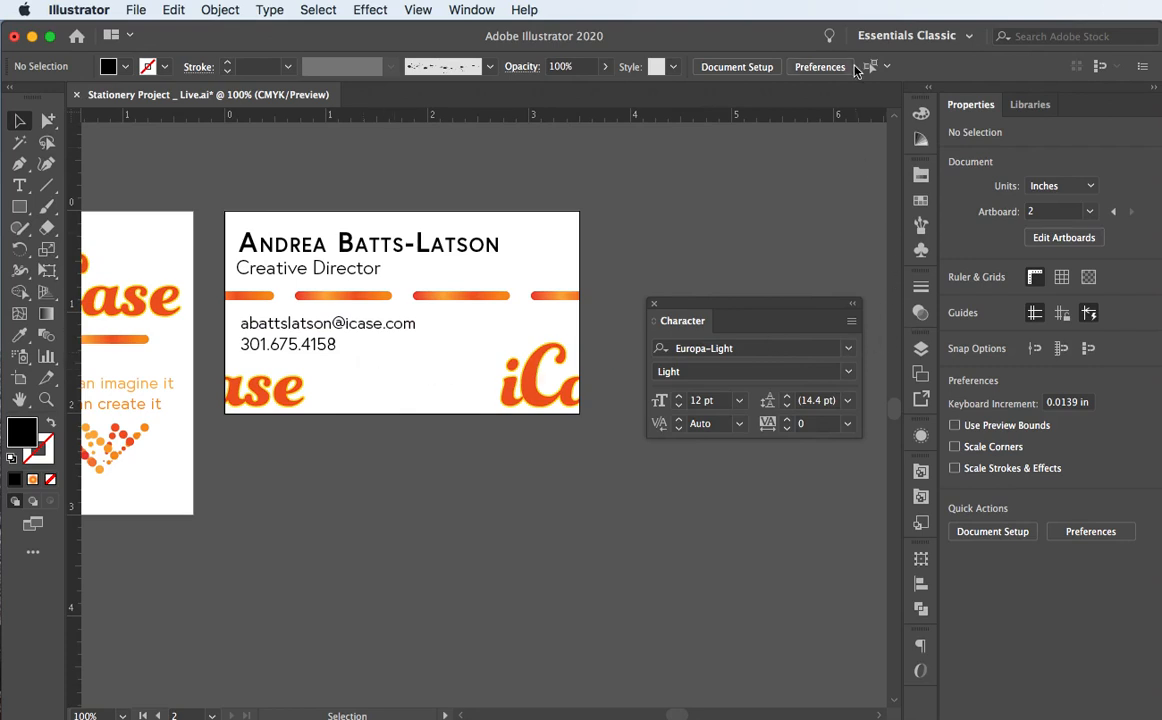
left_click(921, 252)
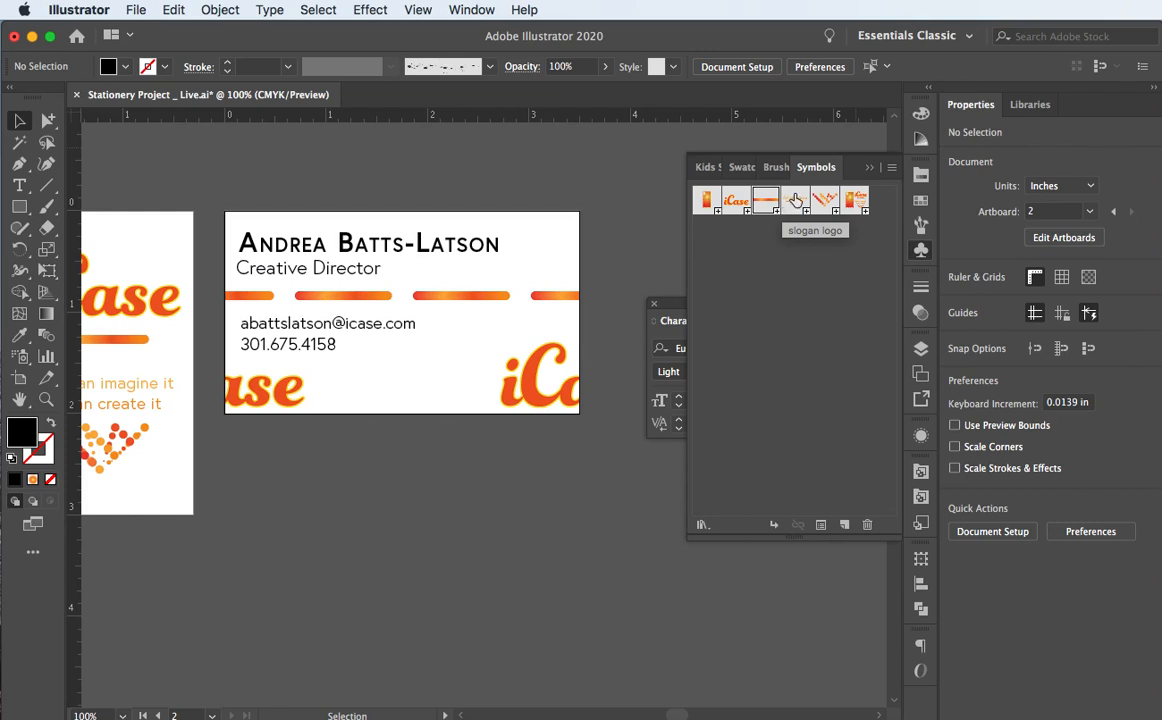
Step: Place the slogan logo symbol on the card and shrink it to about two-thirds size
left_click_drag(787, 207, 523, 316)
left_click_drag(457, 348, 401, 402)
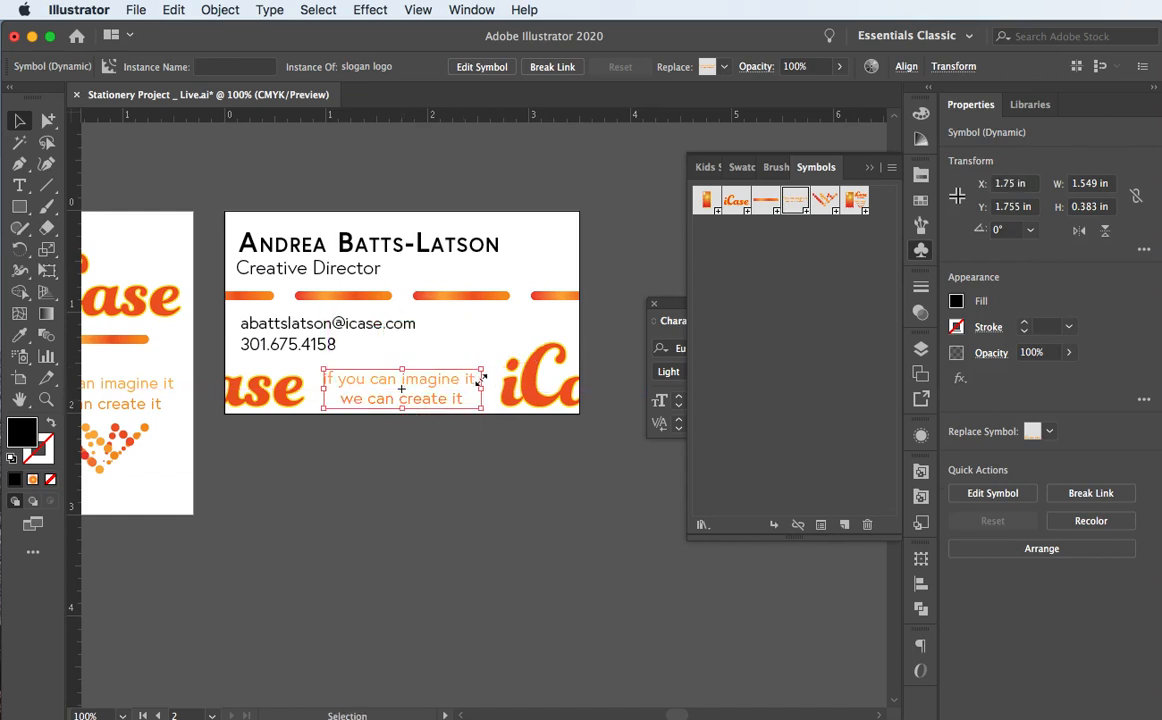
left_click_drag(481, 371, 392, 396)
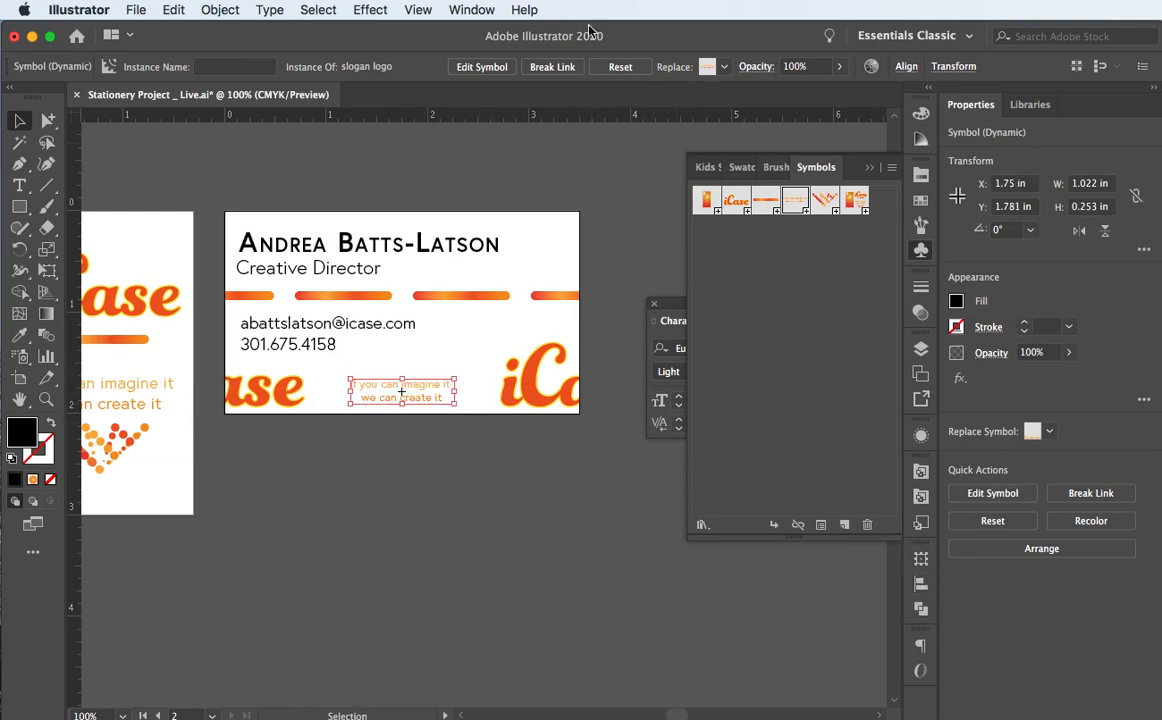
Step: Centre the slogan horizontally on the card using Align to Artboard
left_click(921, 583)
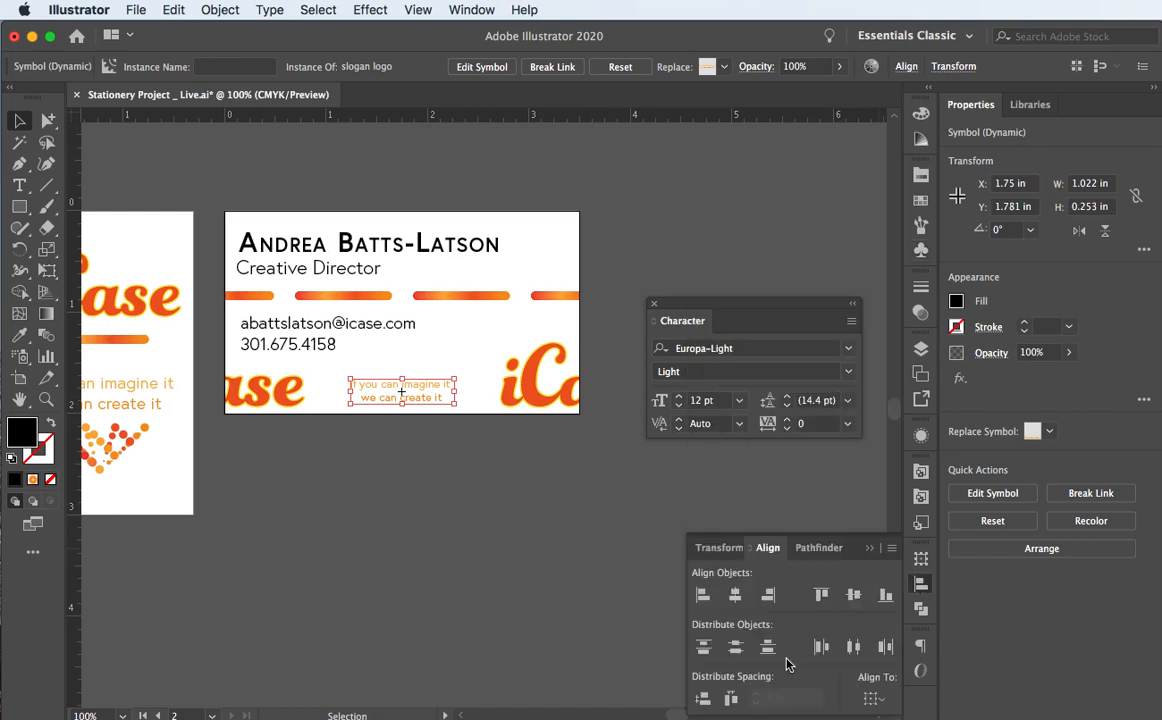
left_click(876, 702)
left_click(918, 719)
left_click(736, 596)
left_click(215, 575)
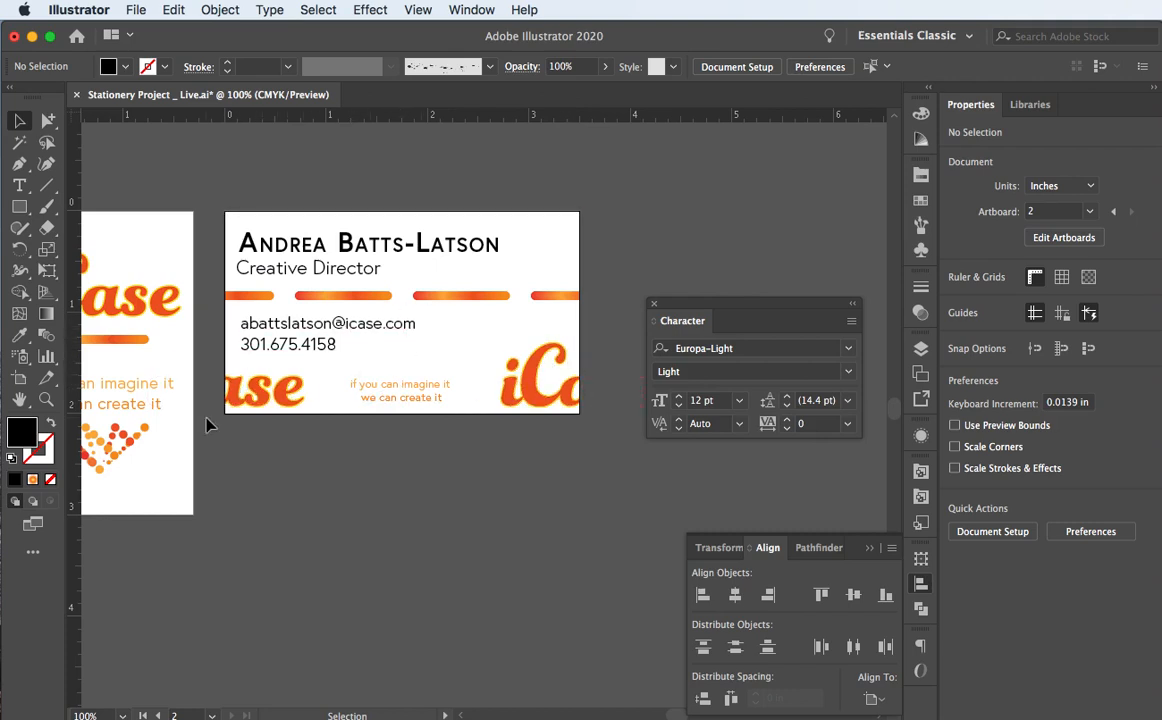
Step: Scroll to show both artboards and move the Character panel below the business card
scroll(207, 420, "left", 10)
scroll(207, 425, "left", 8)
scroll(207, 425, "down", 3)
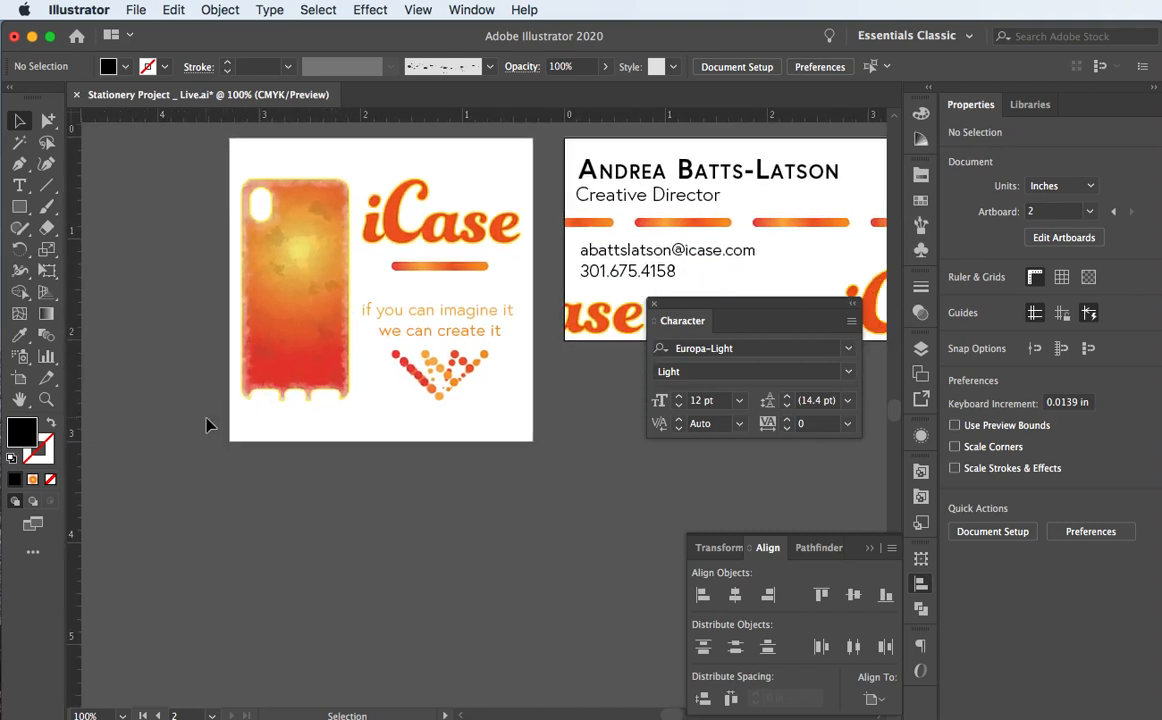
scroll(207, 425, "right", 7)
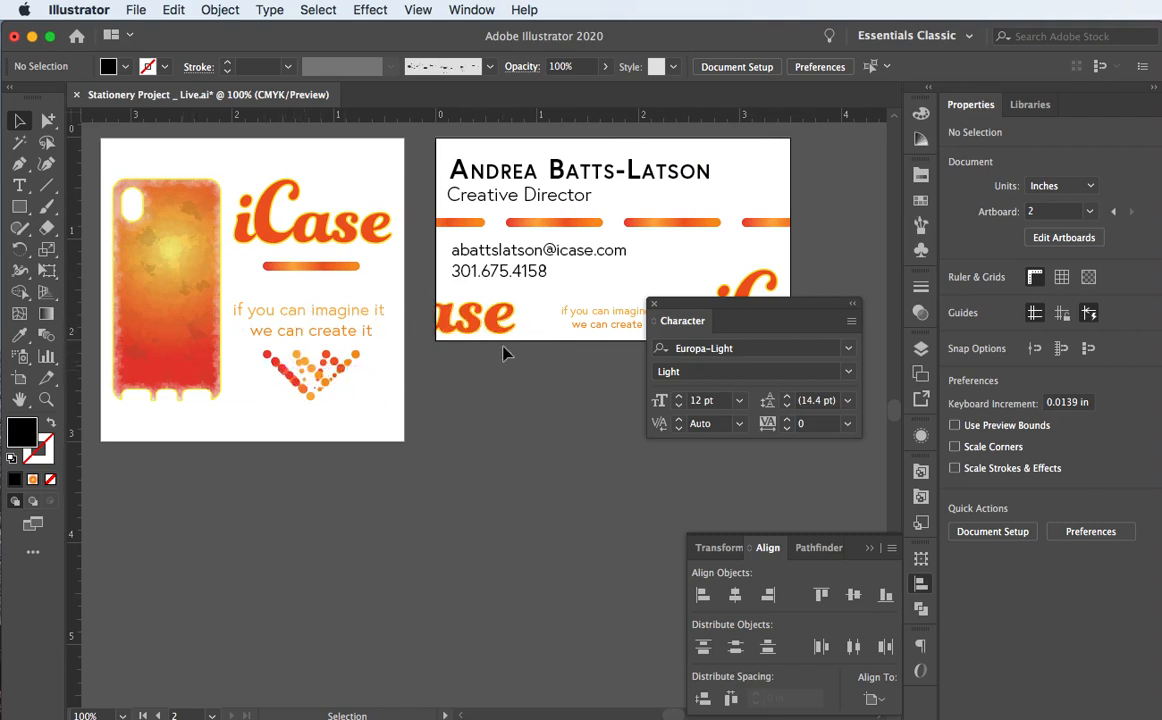
left_click_drag(688, 318, 508, 513)
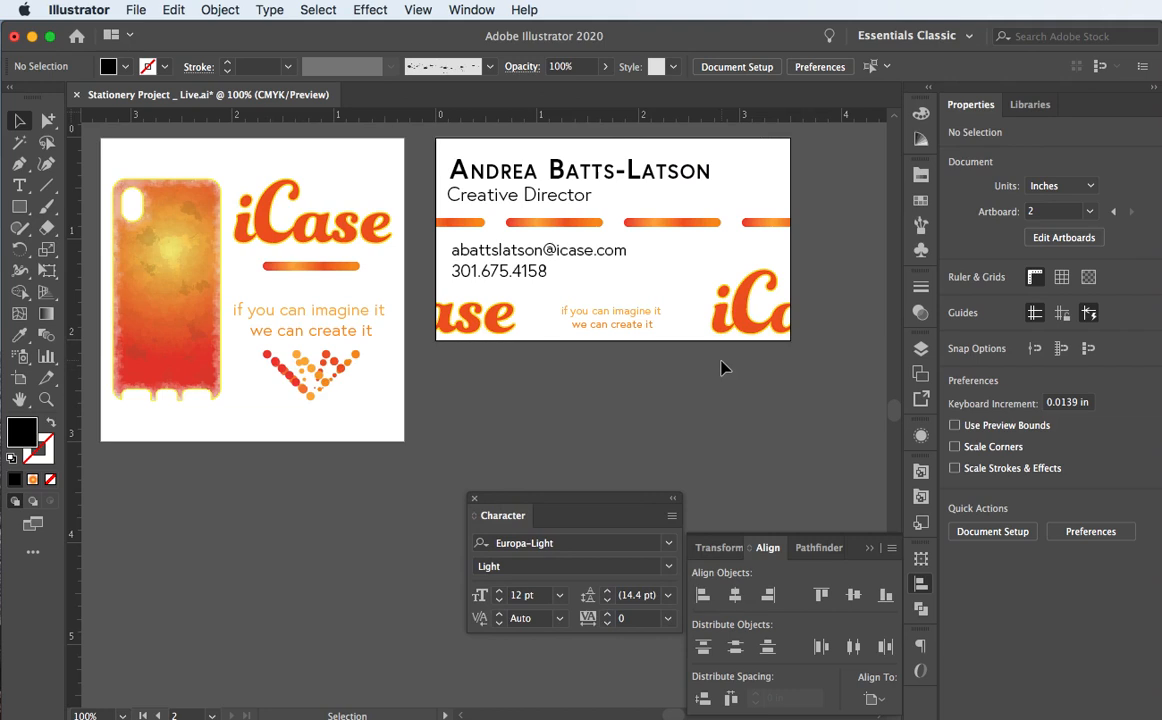
Step: Drag the dotted accent logo symbol onto the card's top-right corner beside the name
left_click(921, 251)
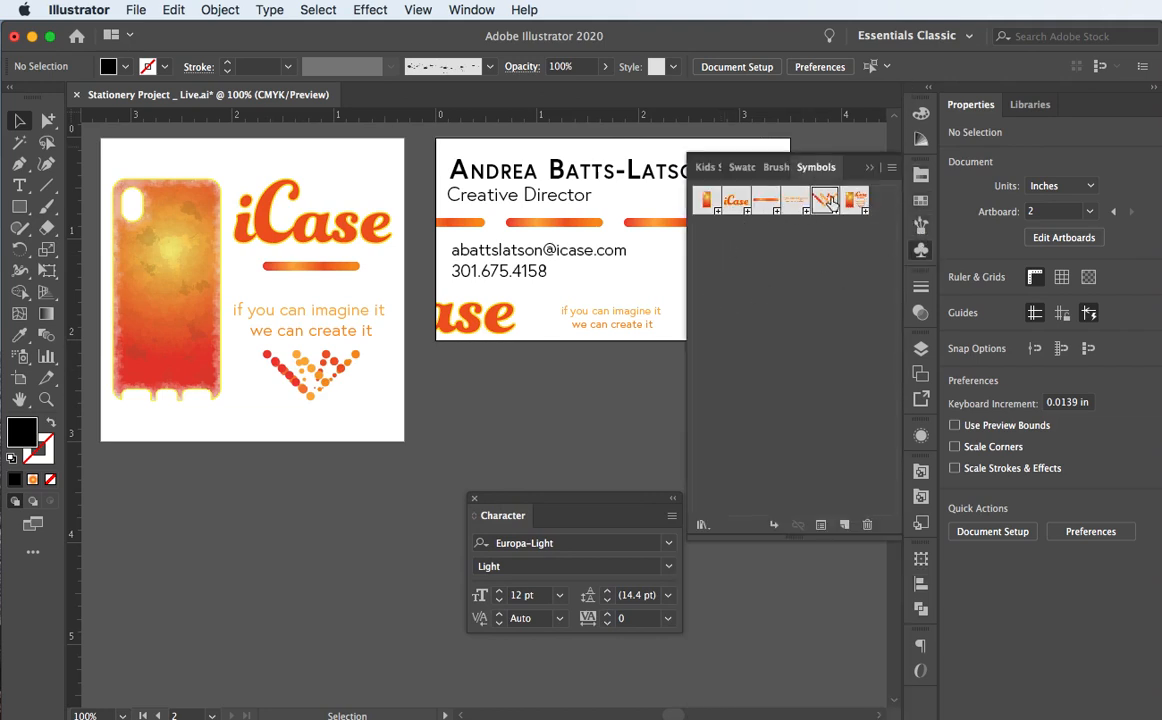
left_click_drag(824, 199, 752, 180)
left_click(872, 168)
left_click(825, 187)
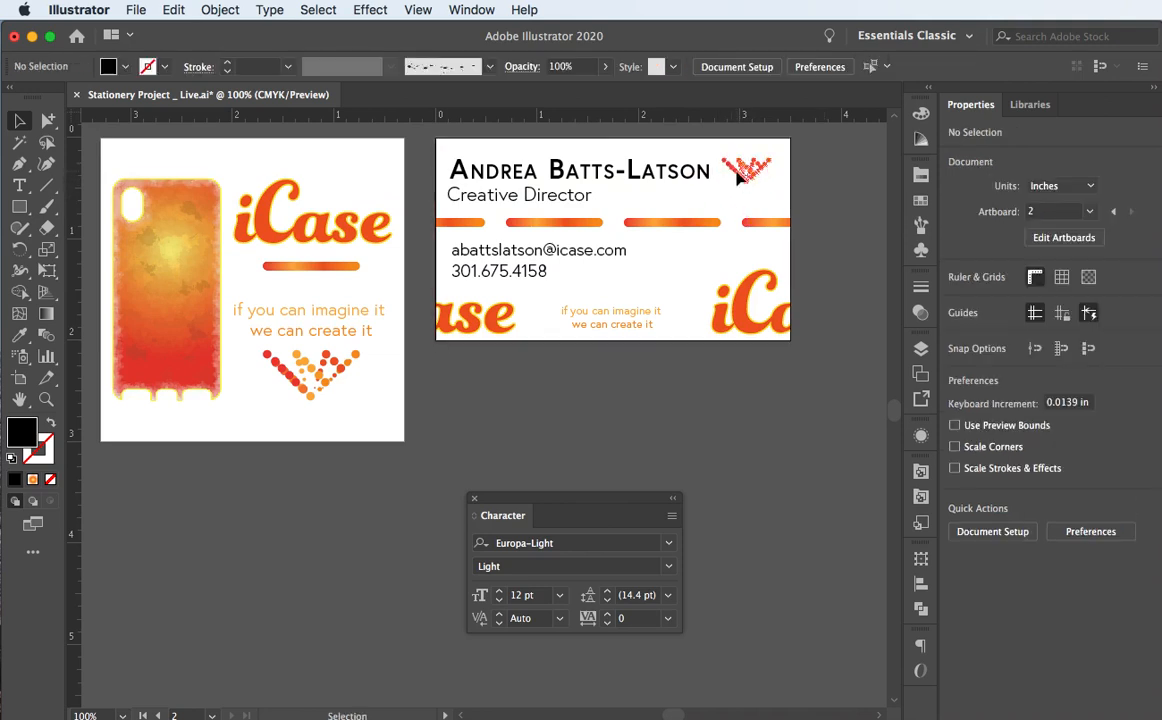
left_click(745, 172)
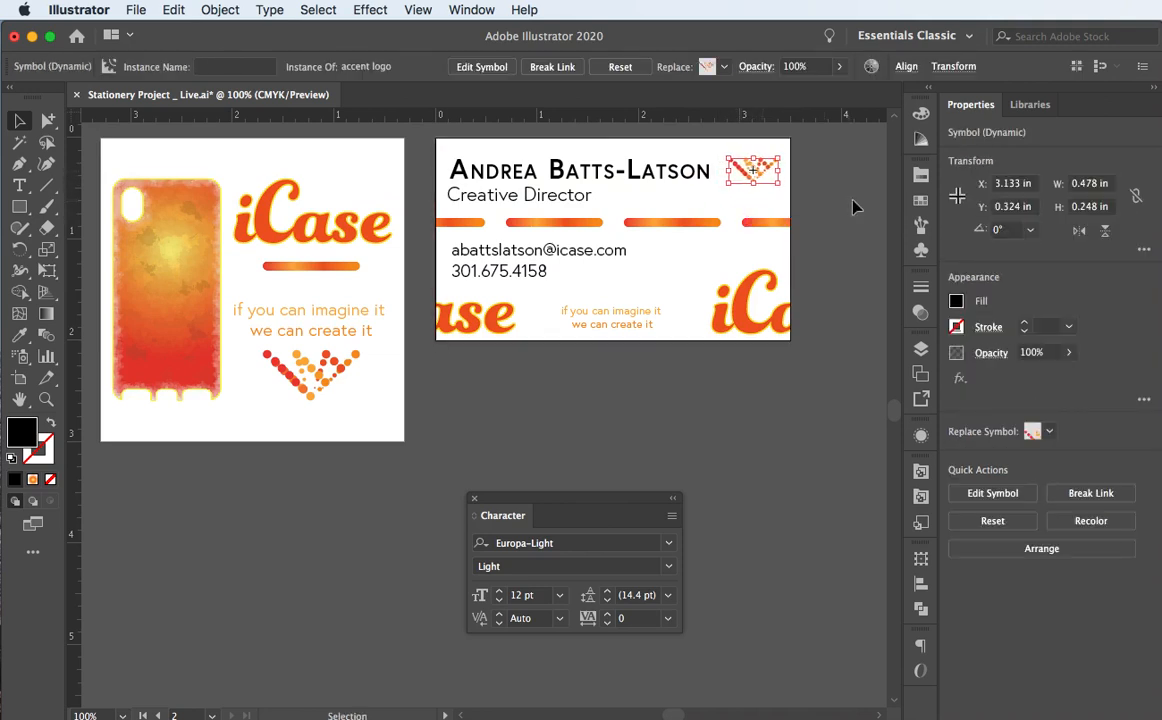
Step: Enlarge the accent logo slightly and nudge it right and down with the arrow keys
left_click(774, 181)
left_click(751, 182)
left_click(826, 192)
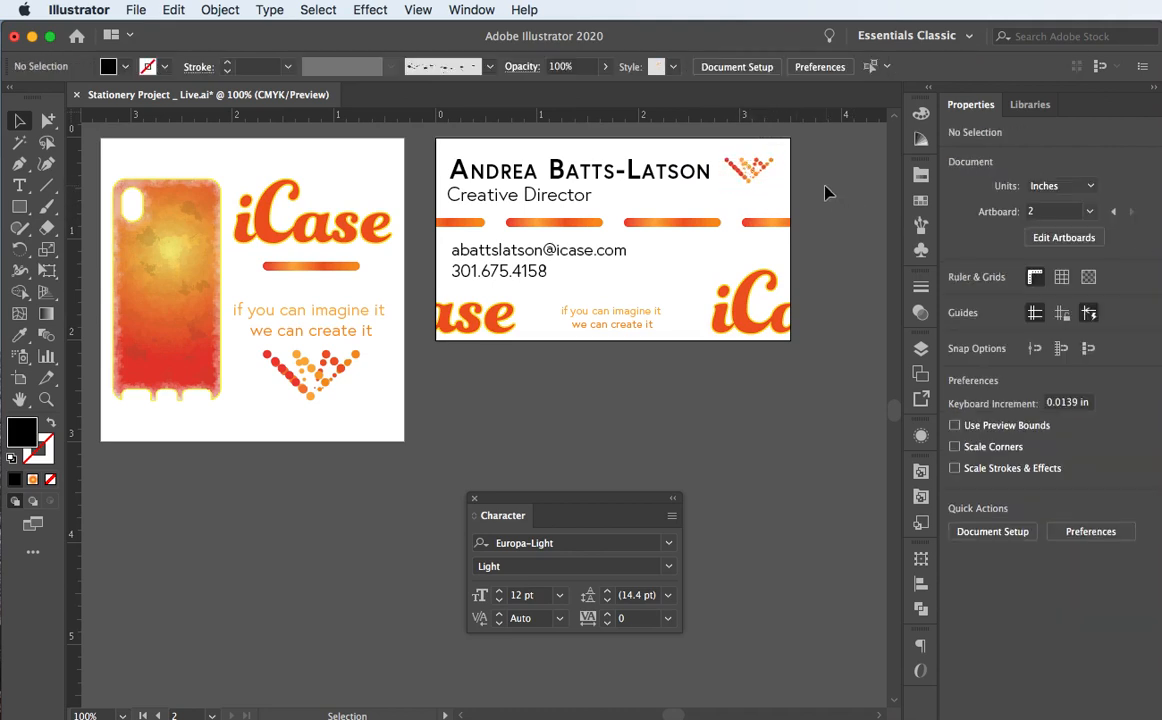
left_click(748, 172)
left_click_drag(720, 185, 712, 191)
key("Right")
key("Right")
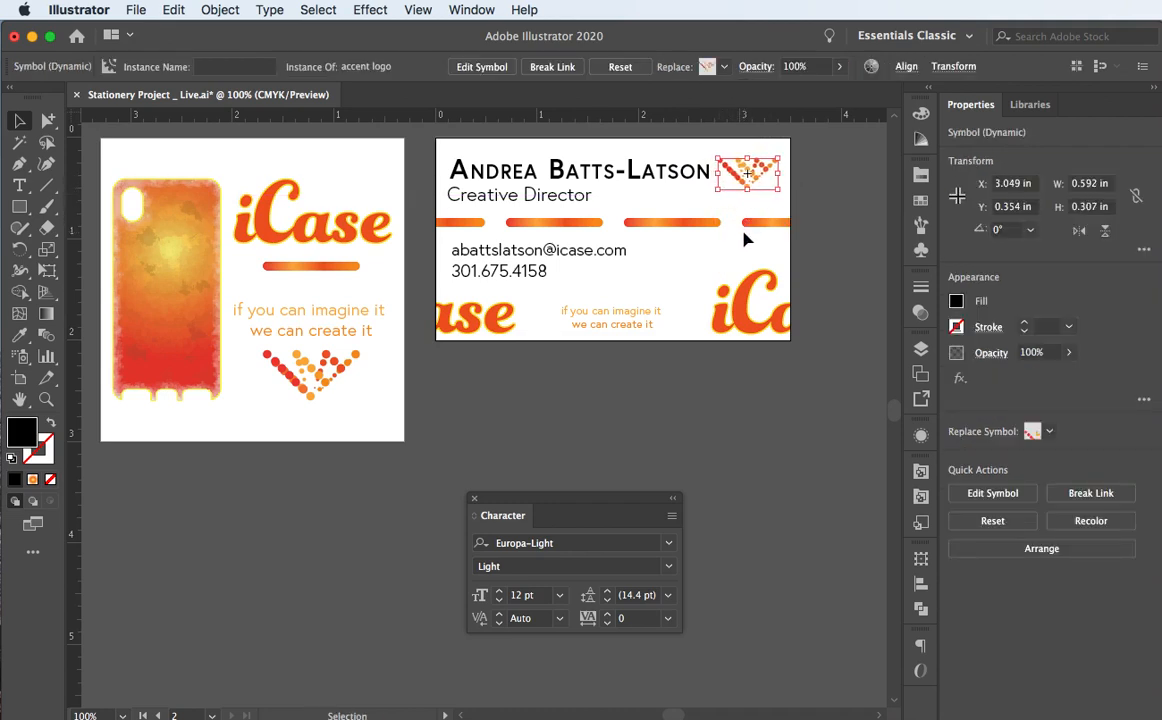
key("Down")
key("Down")
key("Down")
key("Down")
key("Right")
key("Right")
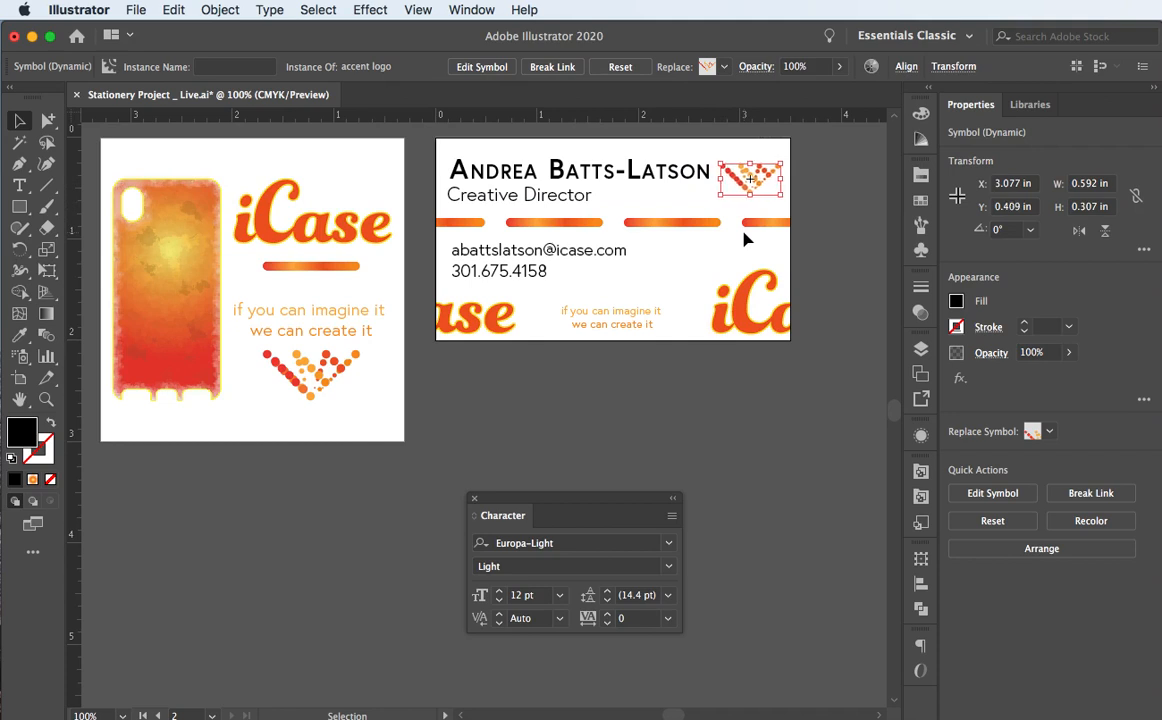
left_click(843, 221)
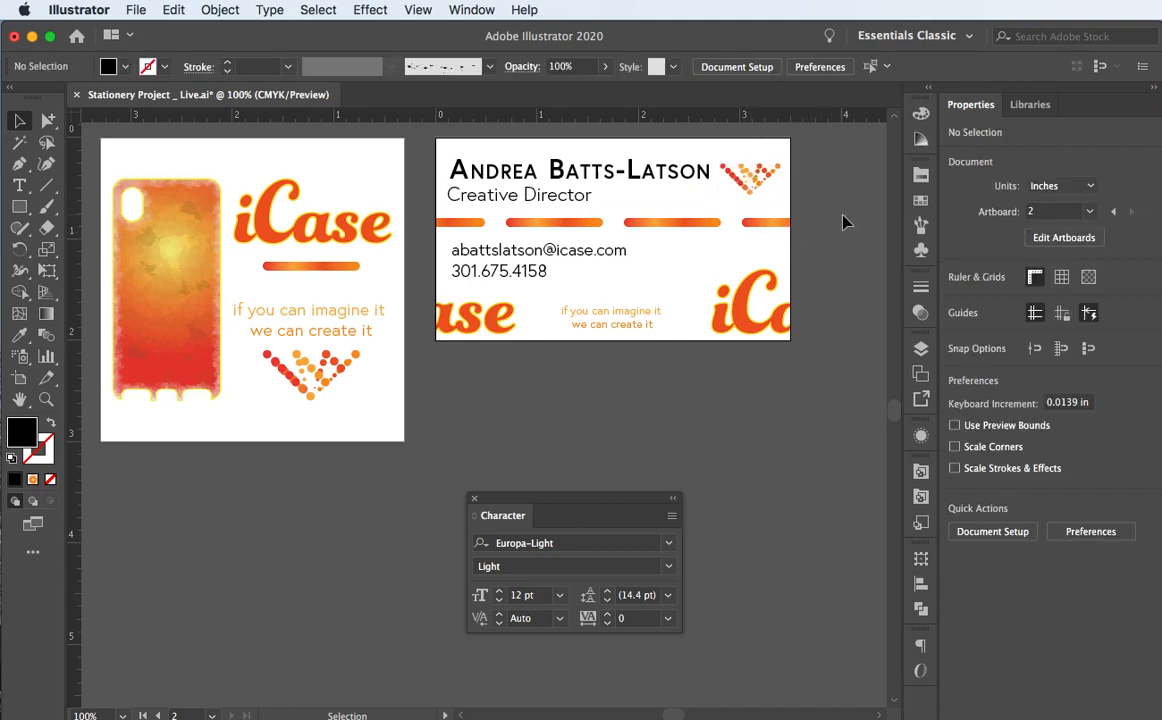
Step: Try the logo beside the phone number, undo, then scale it from centre to 1.07 × 0.55 in
left_click(757, 178)
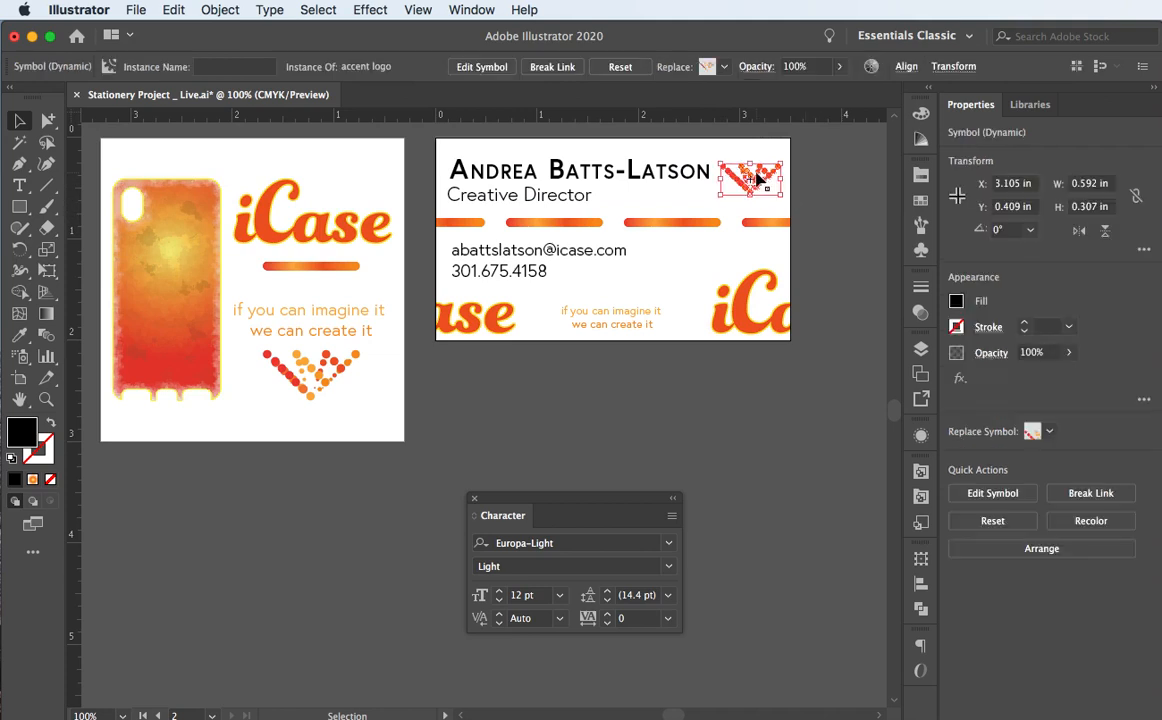
left_click_drag(757, 178, 670, 277)
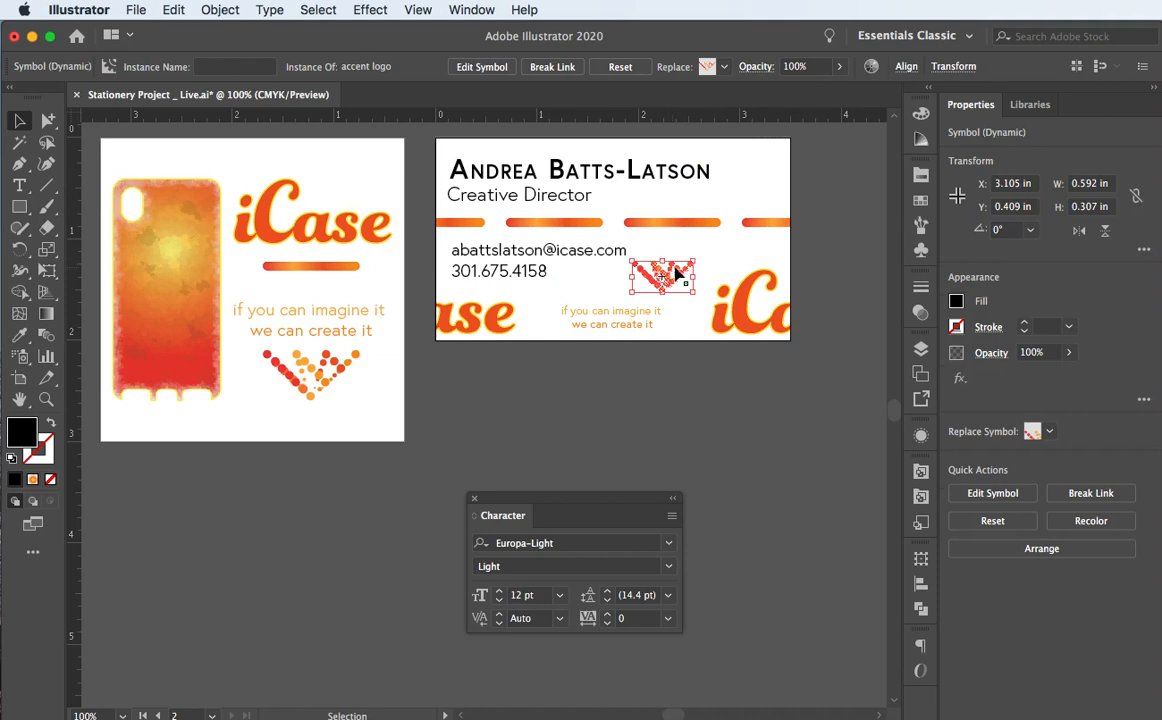
left_click(868, 193)
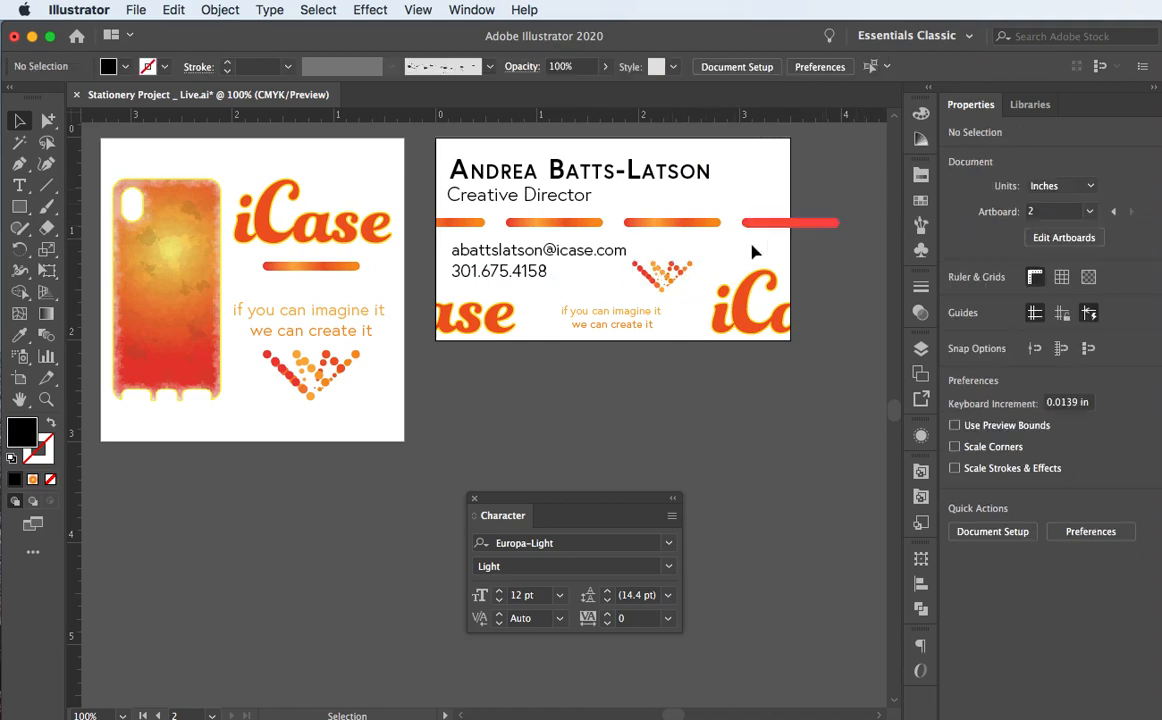
key("super+z")
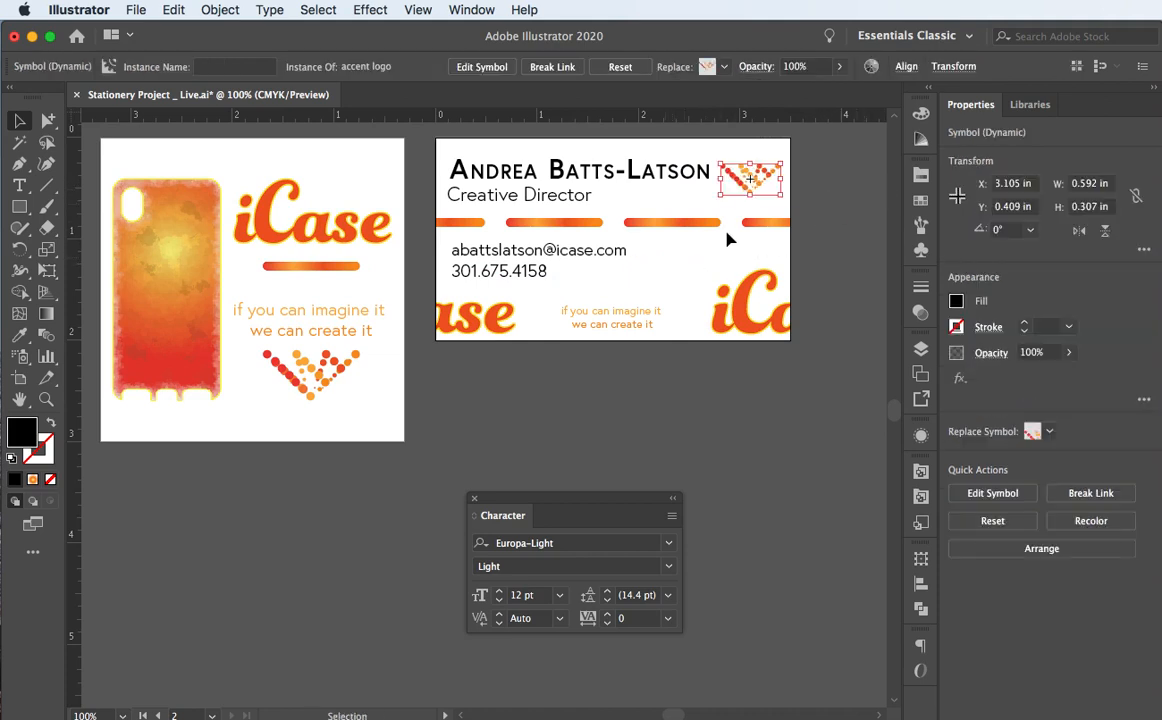
left_click(822, 150)
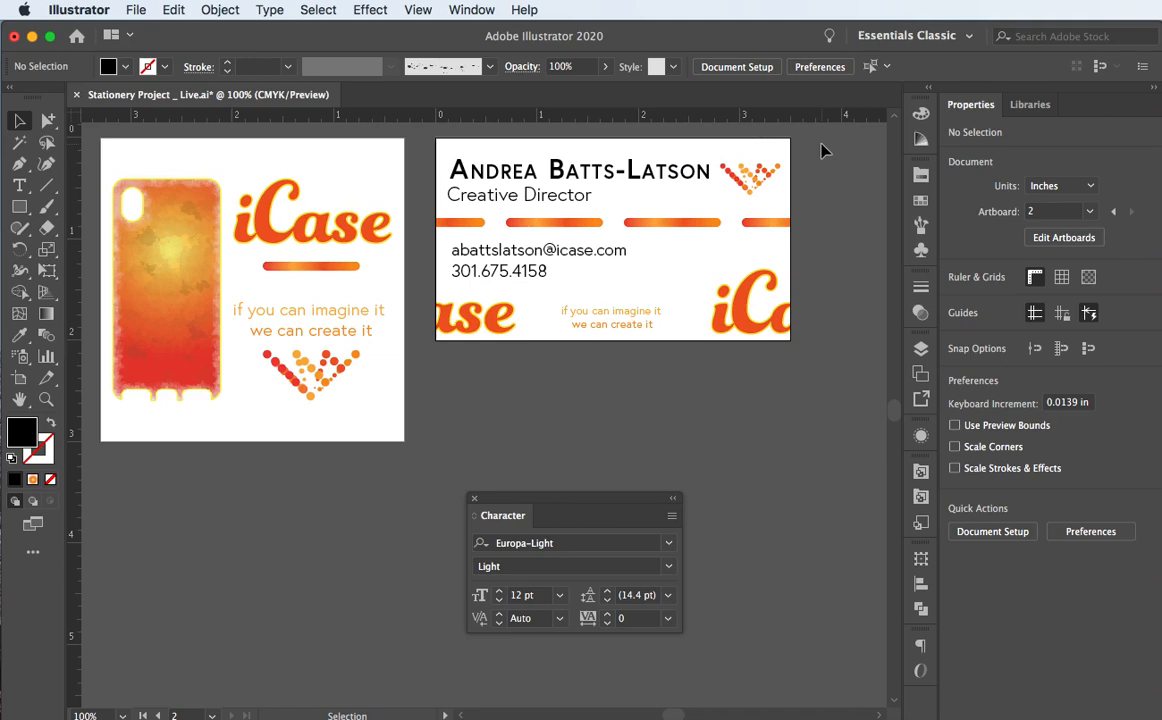
left_click(757, 174)
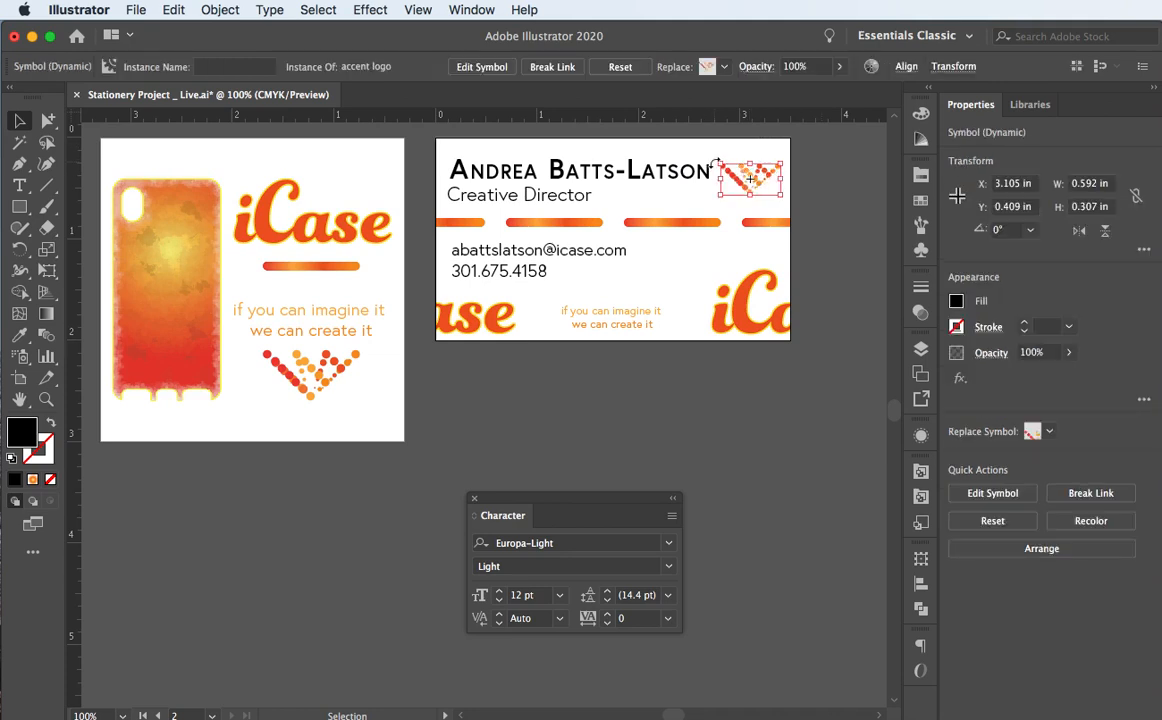
mouse_move(716, 162)
left_mouse_down()
mouse_move(681, 155)
mouse_move(721, 163)
left_mouse_up()
left_click(851, 173)
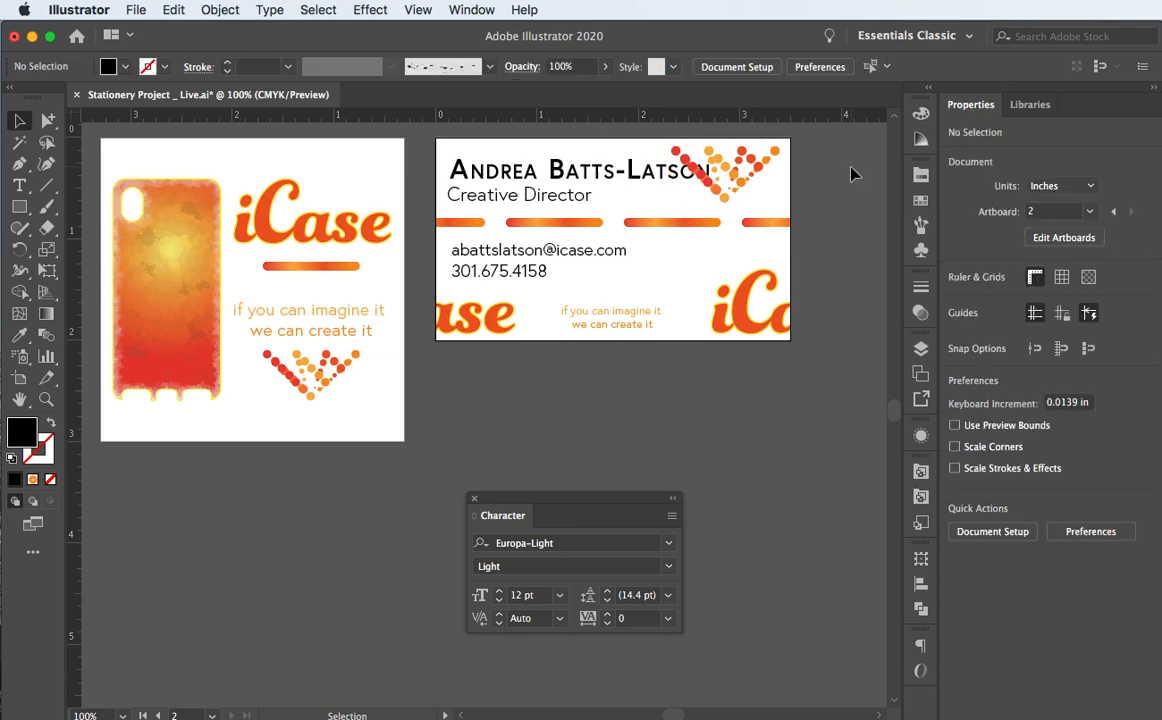
Step: Set the accent logo's opacity to 8%
left_click(741, 181)
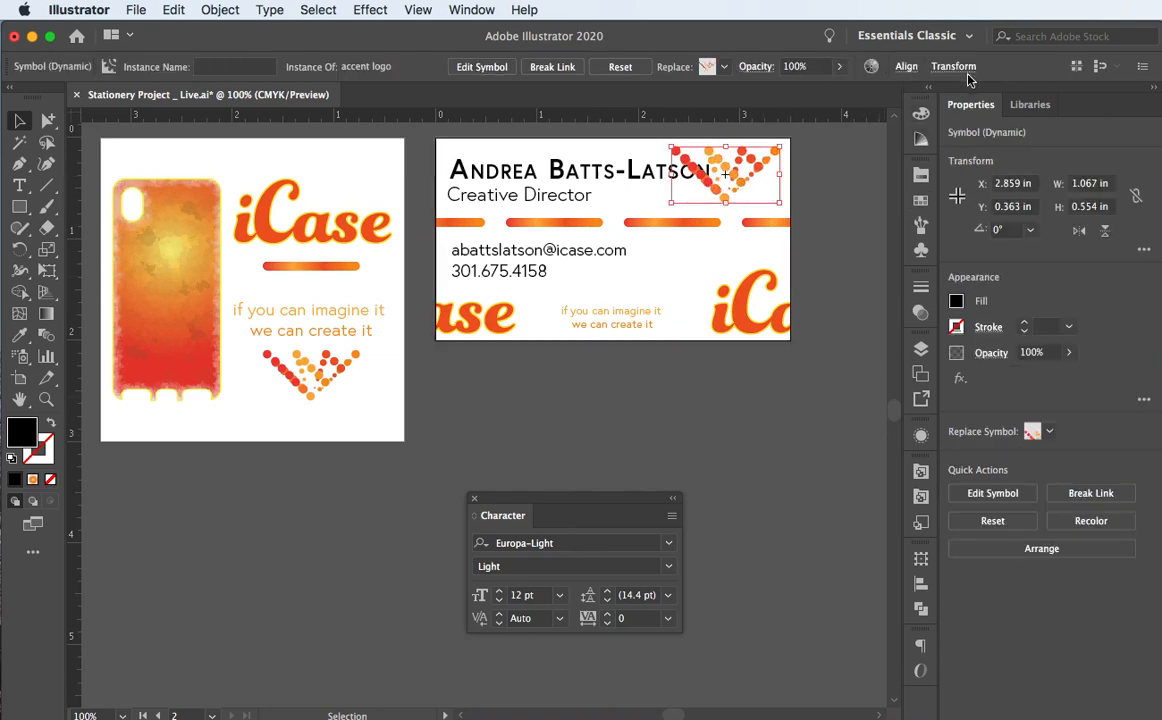
left_click(839, 68)
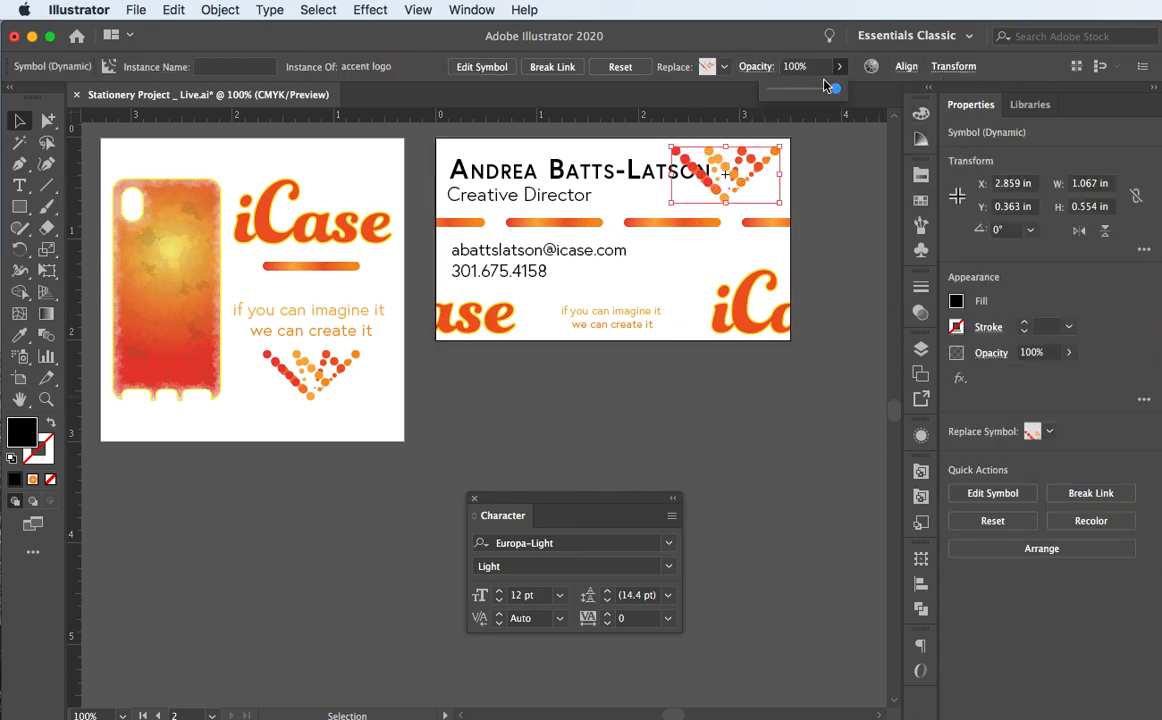
left_click(800, 67)
type("8")
key("Return")
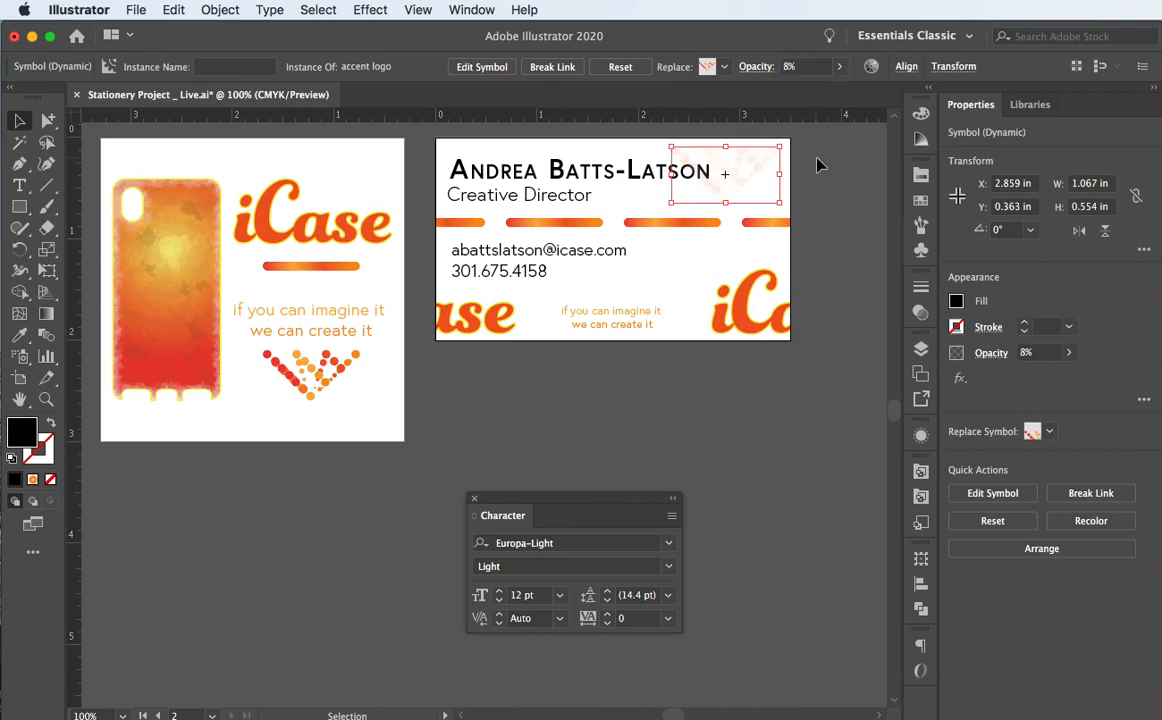
Step: Scale and position the faded logo to span the card at about 3.695 × 1.918 in
left_click(818, 163)
left_click(697, 203)
left_click_drag(670, 202, 535, 272)
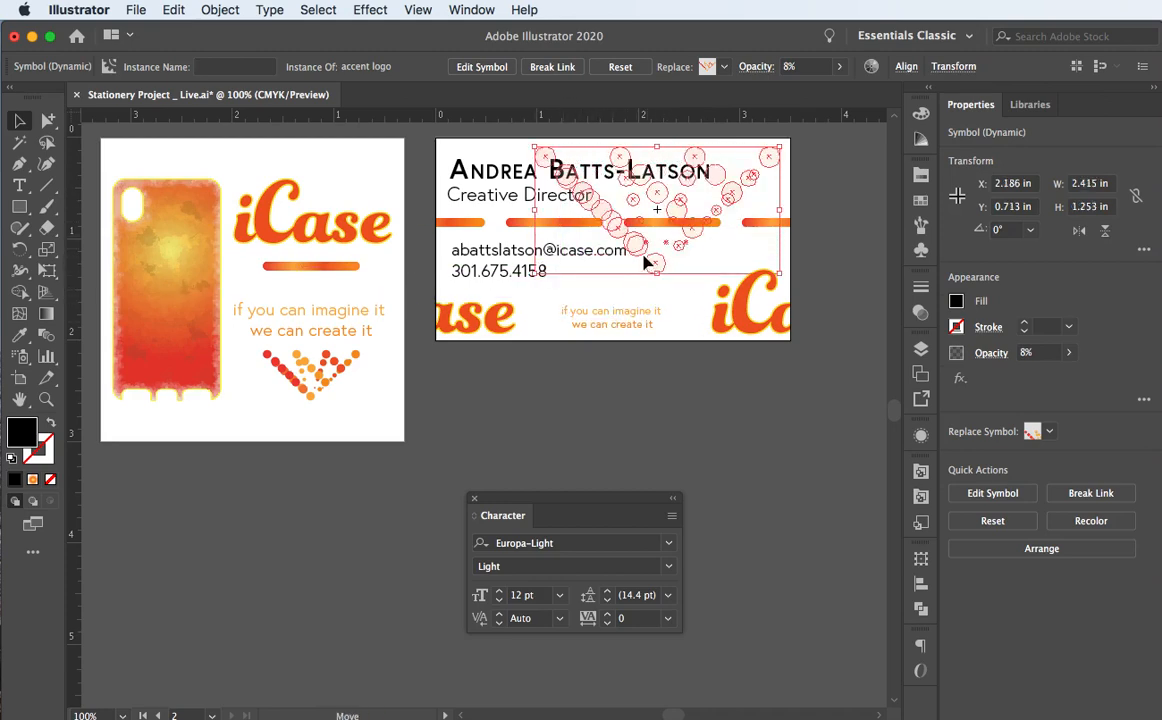
left_click_drag(648, 258, 605, 311)
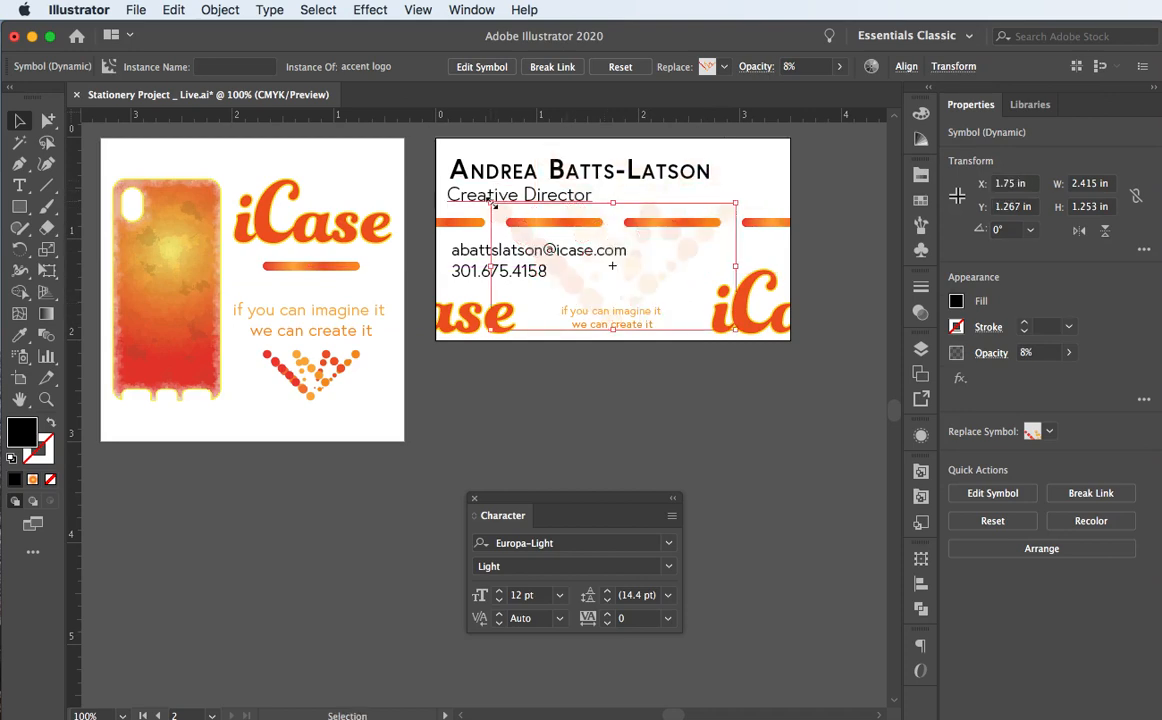
left_click_drag(490, 203, 426, 152)
mouse_move(573, 311)
left_mouse_down()
mouse_move(570, 285)
mouse_move(592, 304)
left_mouse_up()
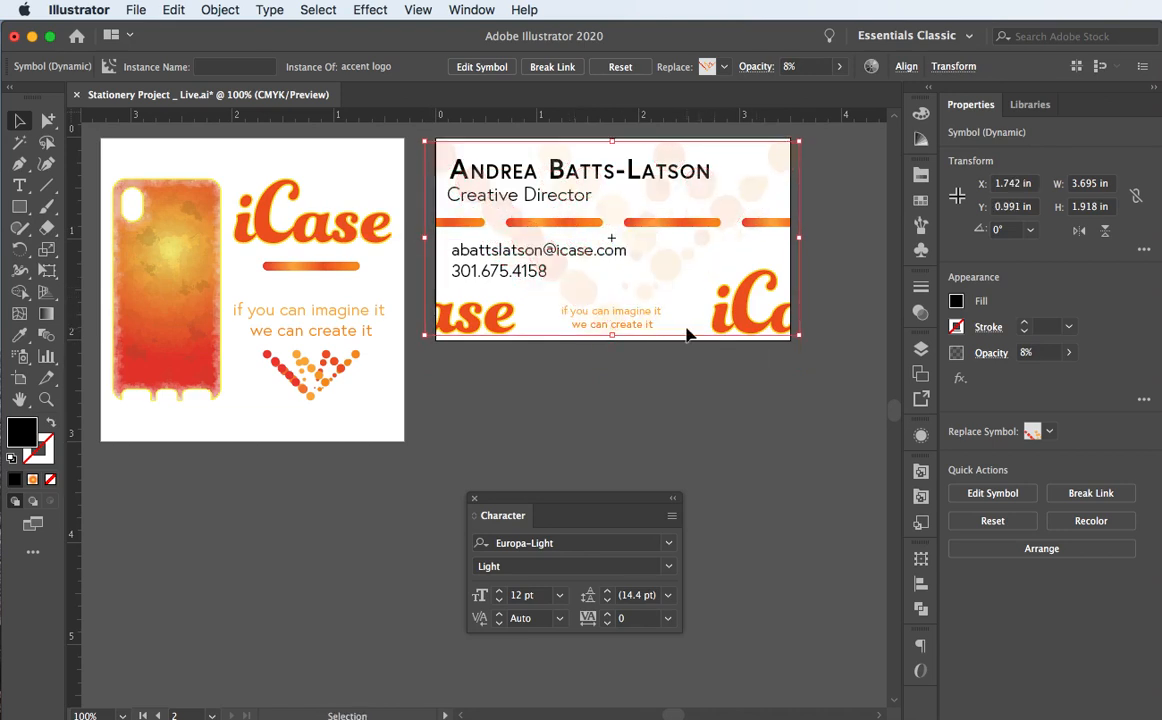
left_click_drag(705, 335, 744, 338)
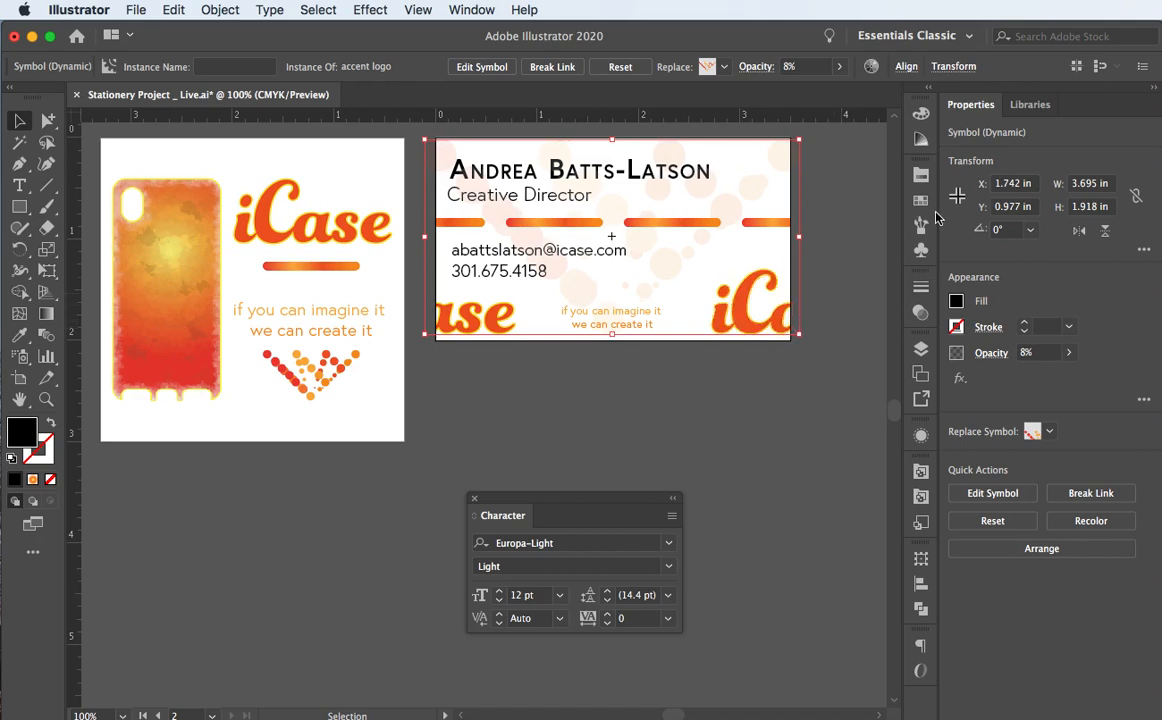
Step: In the Layers panel, pull the accent logo out of the Clip Group
left_click(923, 350)
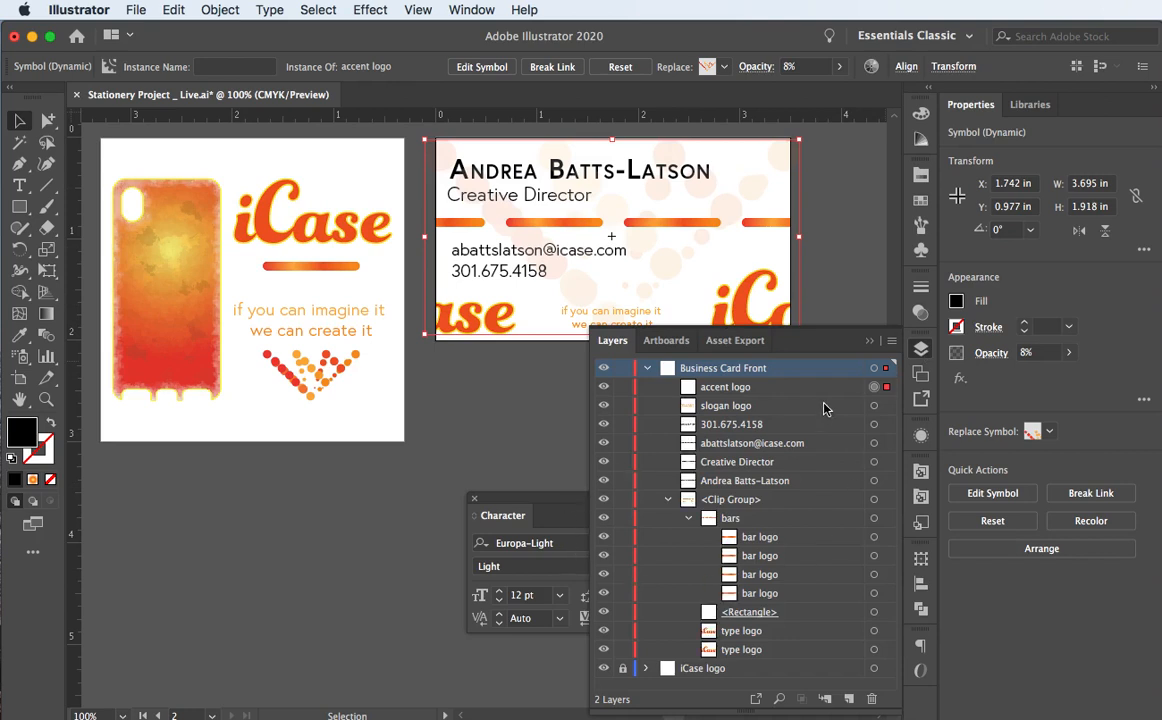
left_click_drag(827, 394, 828, 407)
left_click_drag(827, 455, 817, 658)
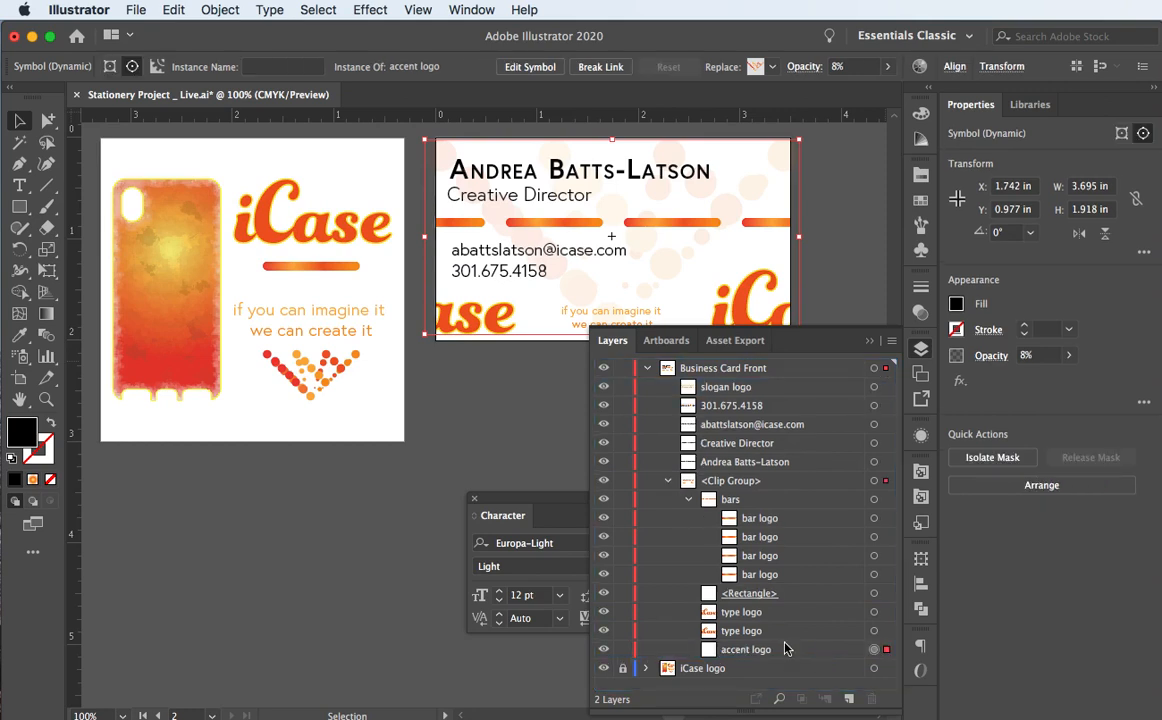
left_click(668, 481)
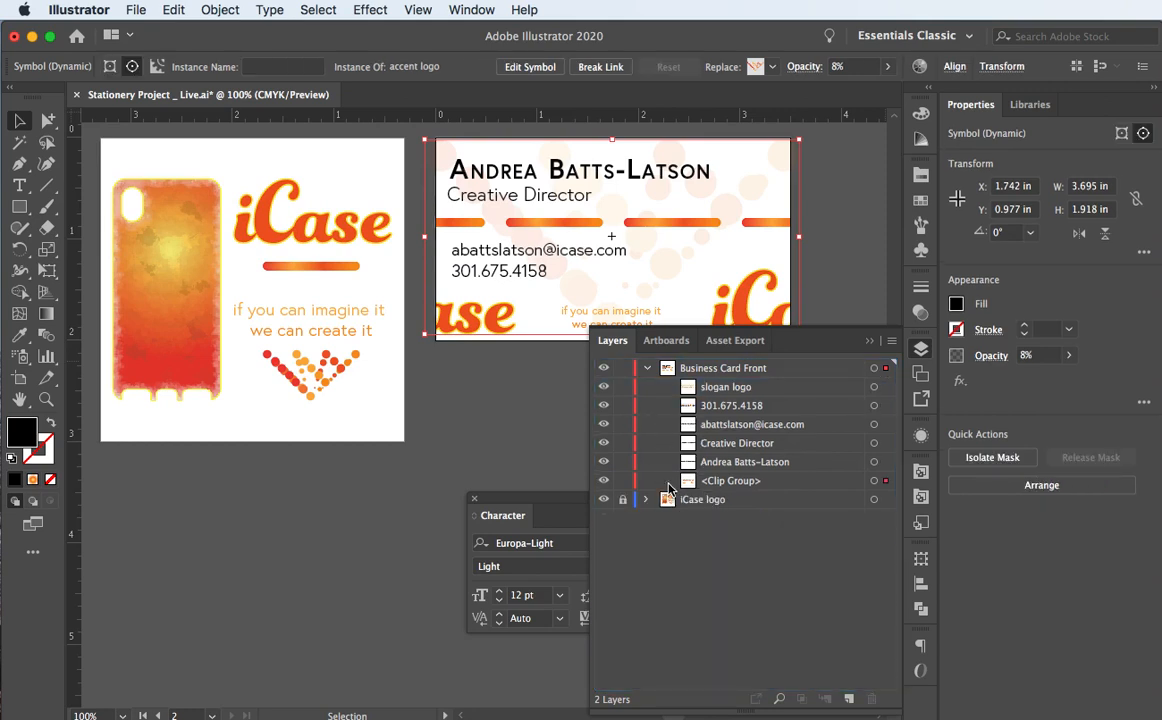
left_click(668, 481)
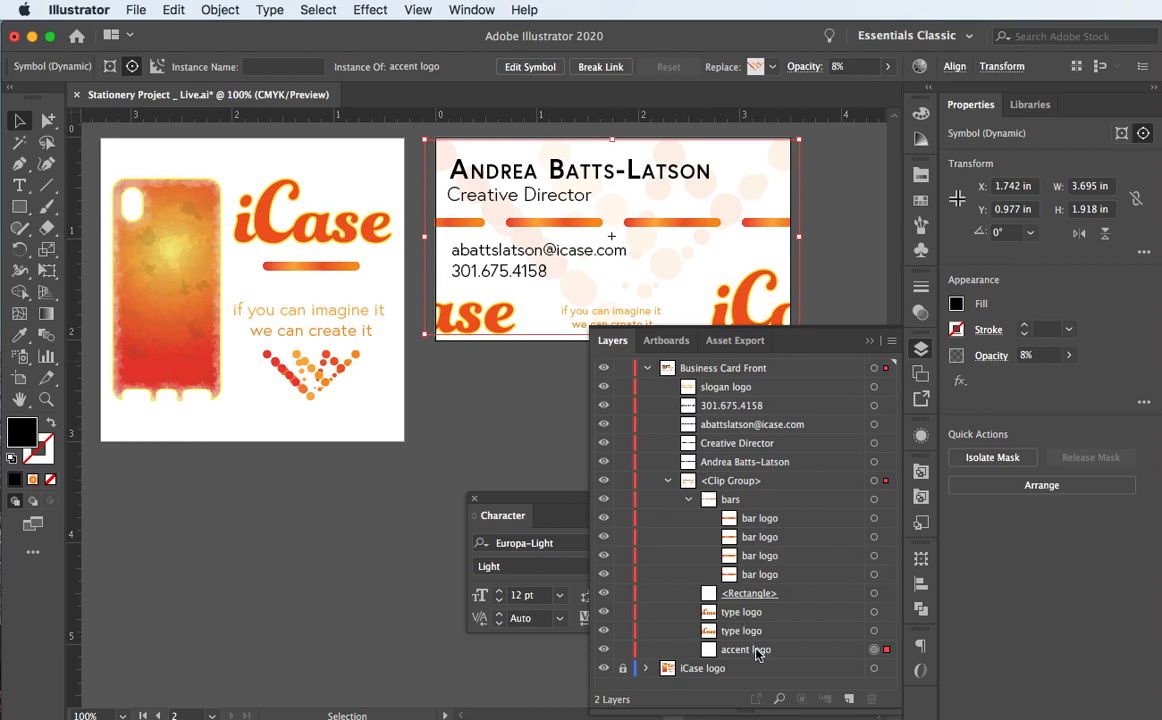
left_click(755, 650)
mouse_move(723, 500)
left_mouse_down()
mouse_move(660, 440)
mouse_move(662, 474)
mouse_move(722, 497)
mouse_move(716, 508)
left_mouse_up()
left_click(668, 499)
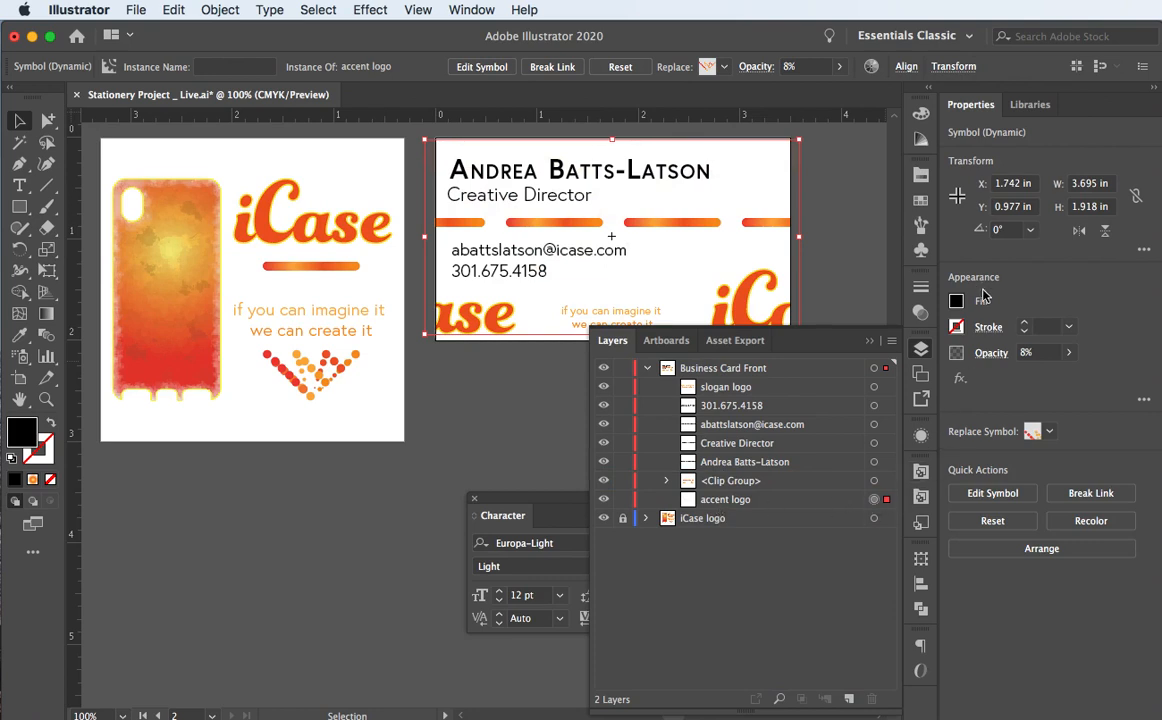
Step: Lower the logo's opacity to 34% and restack it directly above the Clip Group
left_click(1066, 354)
left_click(1038, 378)
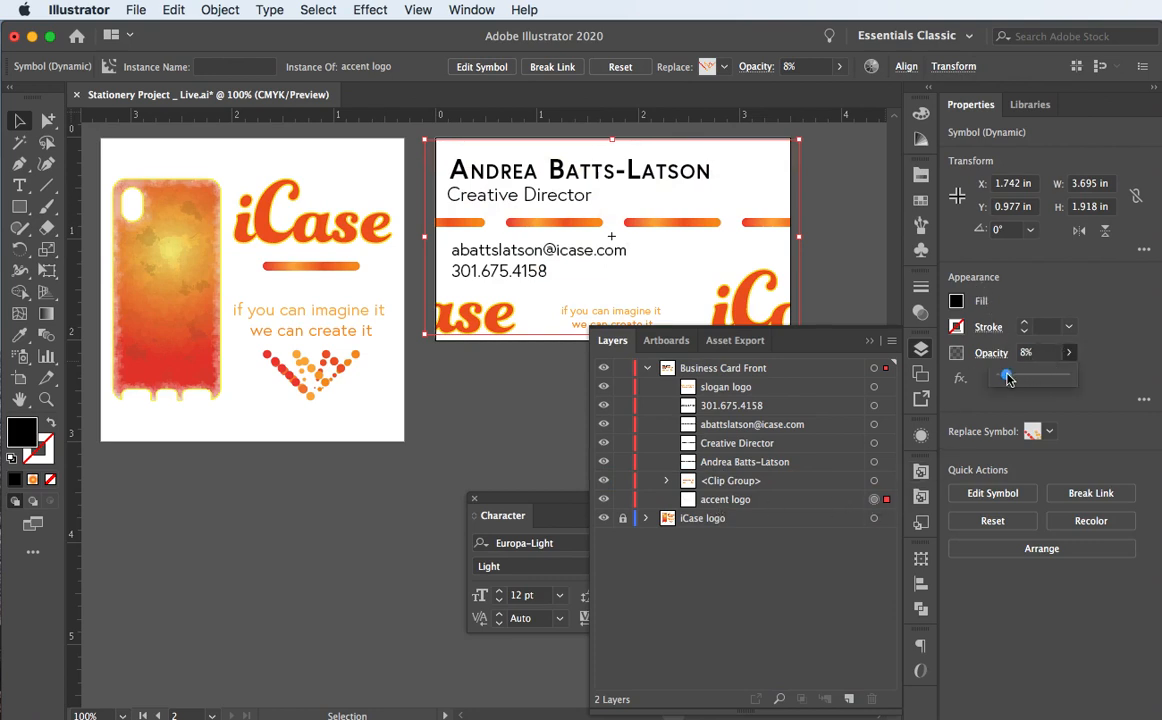
left_click_drag(1038, 378, 1023, 376)
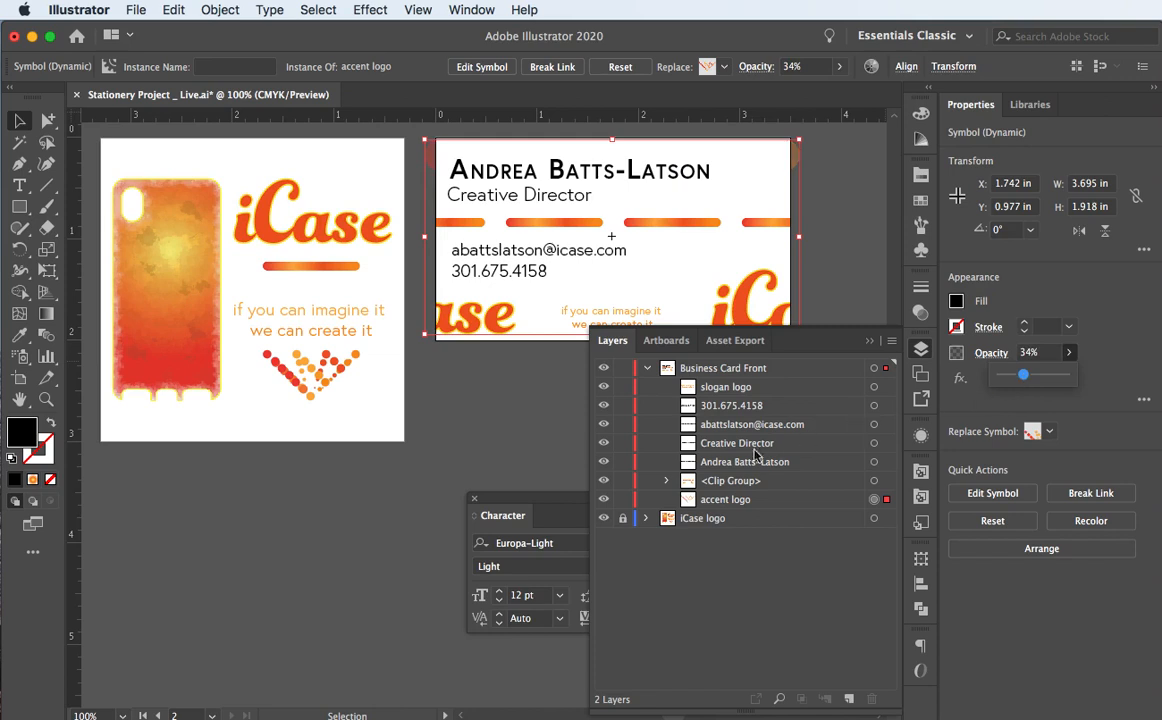
left_click_drag(729, 506, 728, 480)
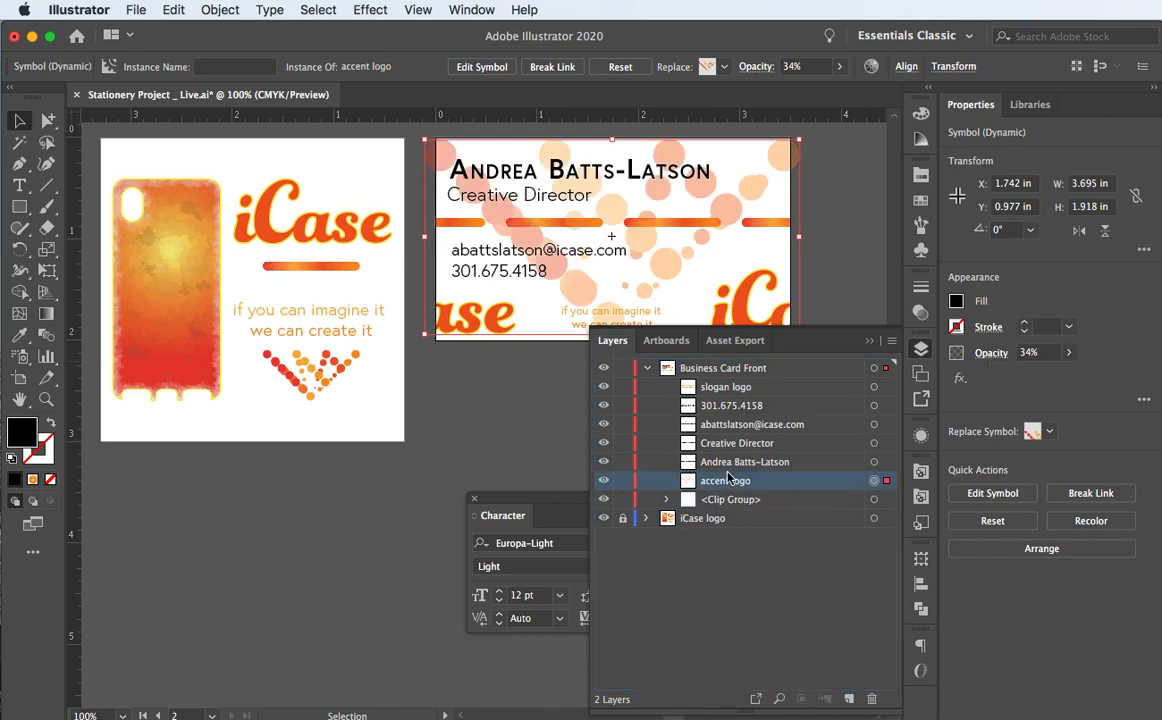
Step: Set the accent logo's opacity to 5% and deselect it
left_click(1035, 352)
type("7")
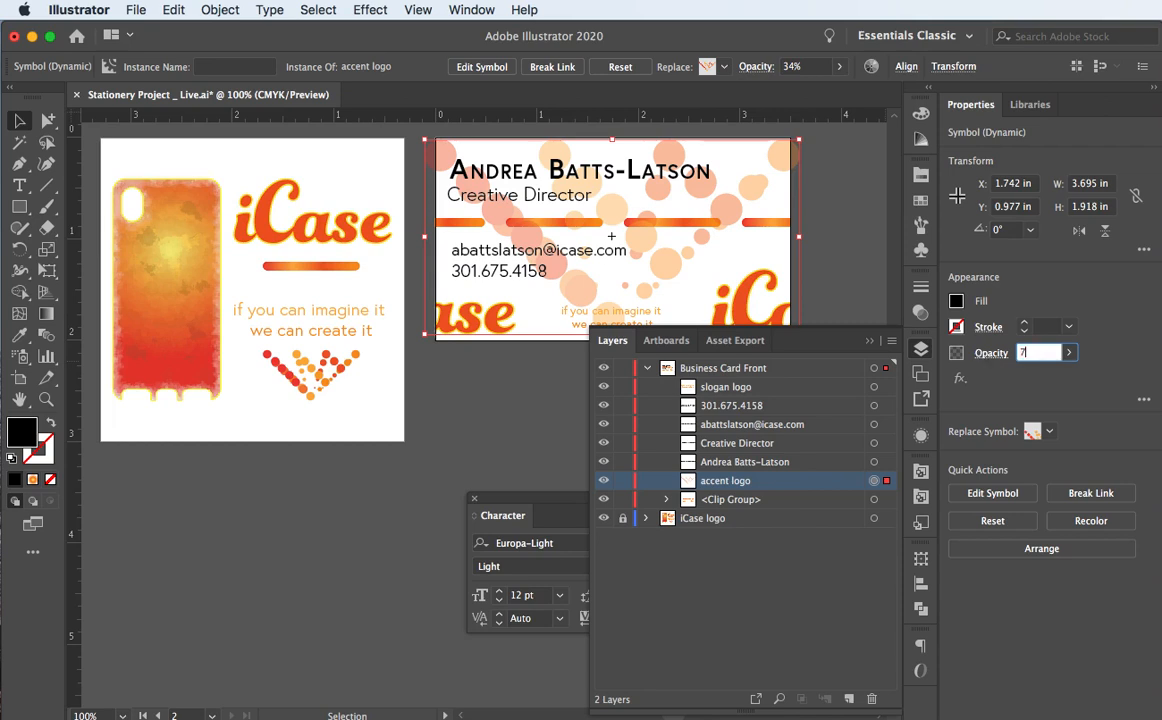
type("10")
key("Tab")
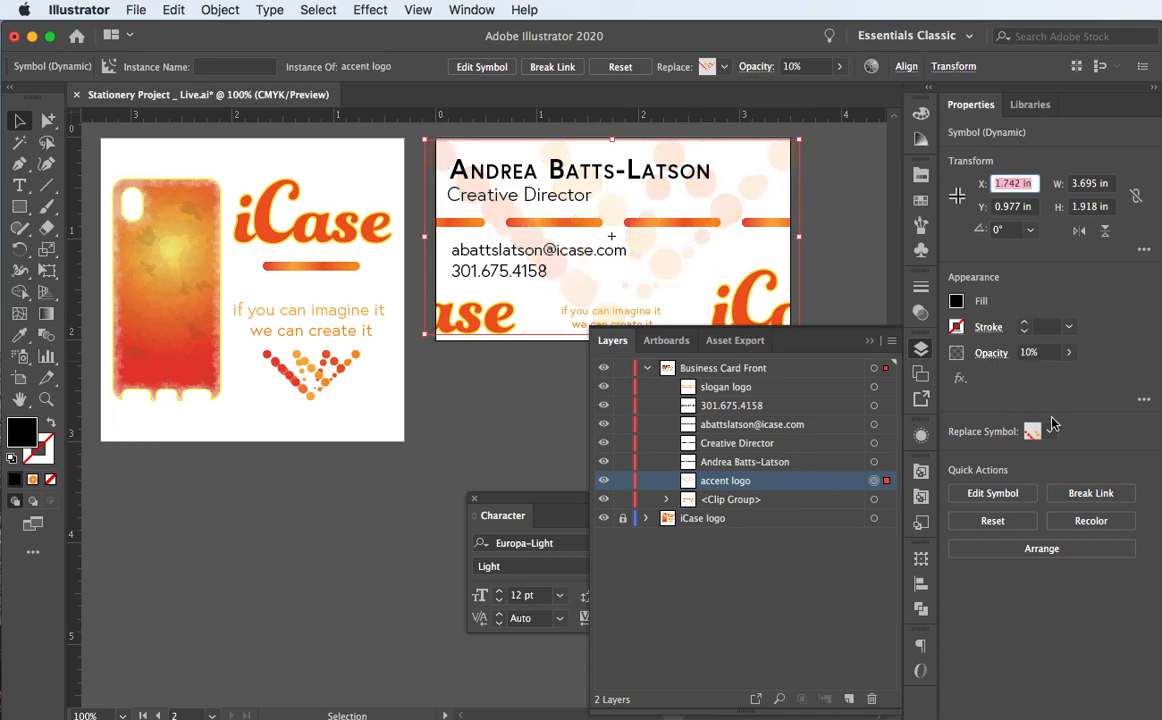
key("shift+Tab")
type("8")
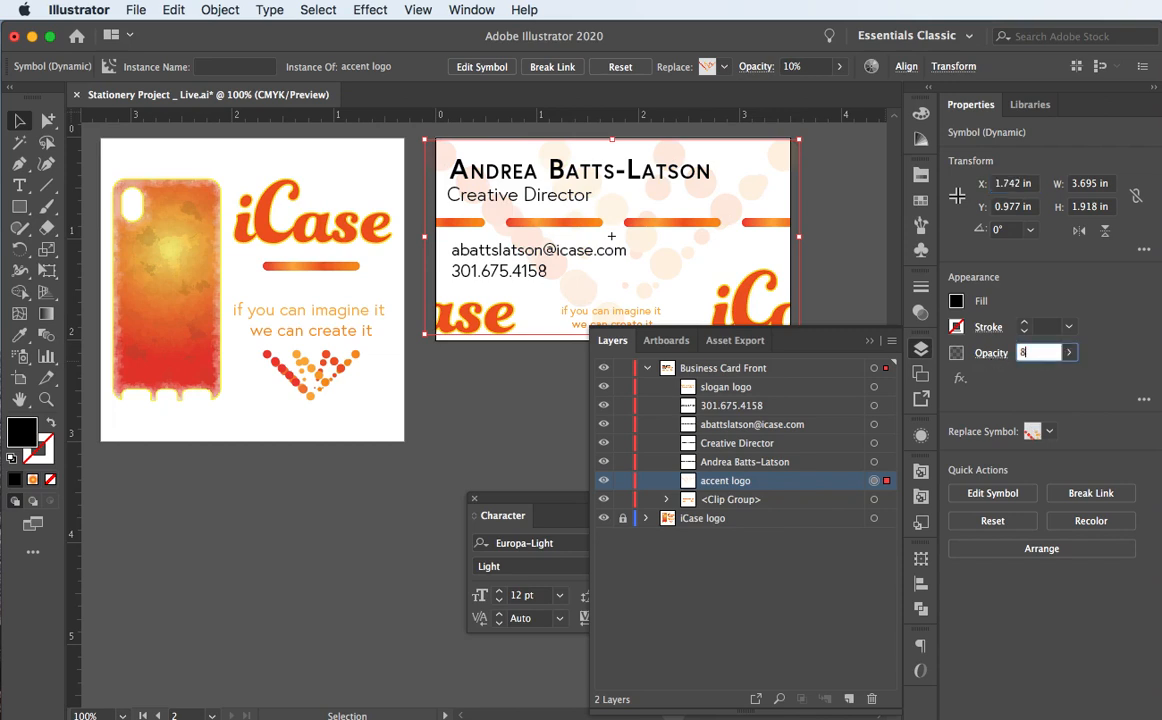
key("Return")
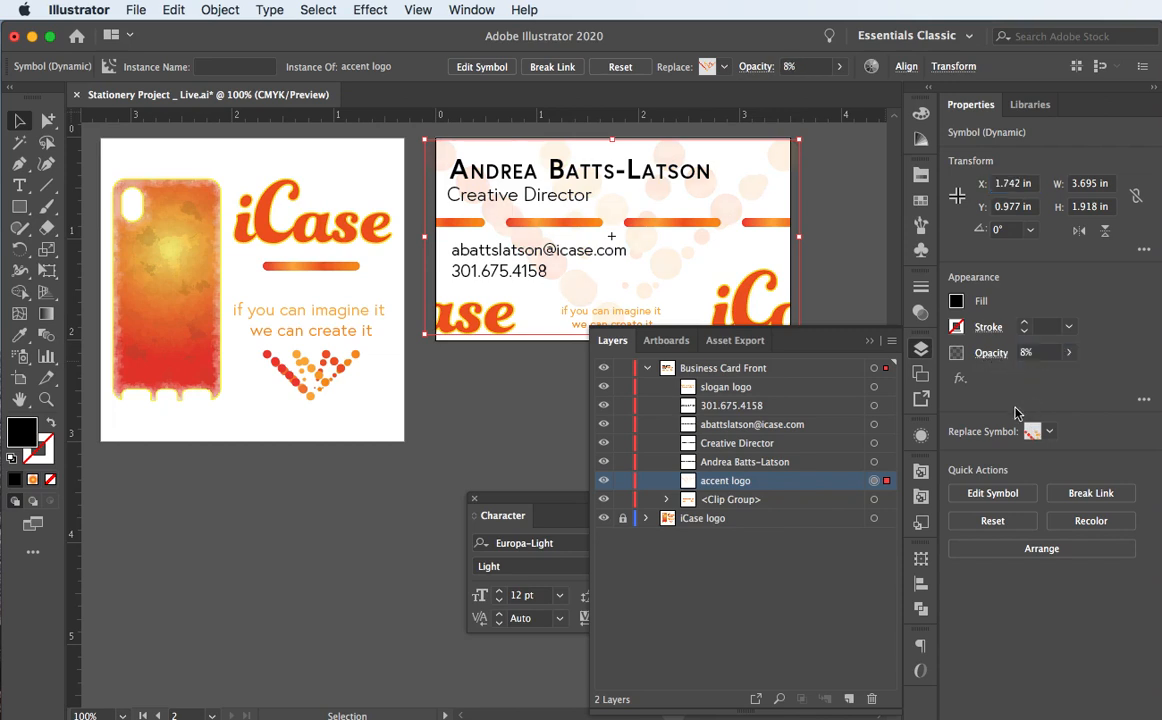
left_click(1037, 352)
type("5")
key("Return")
left_click(470, 404)
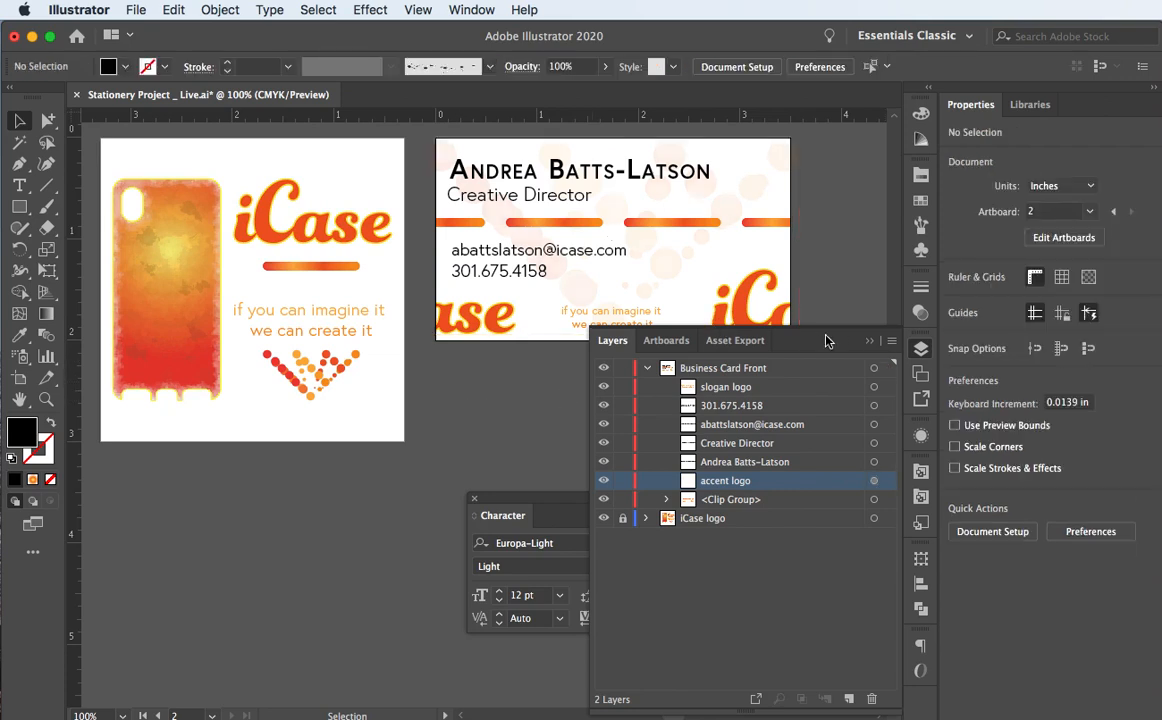
Step: Close the Layers panel and fit the card artboard in the window with Cmd+Option+0
left_click(869, 340)
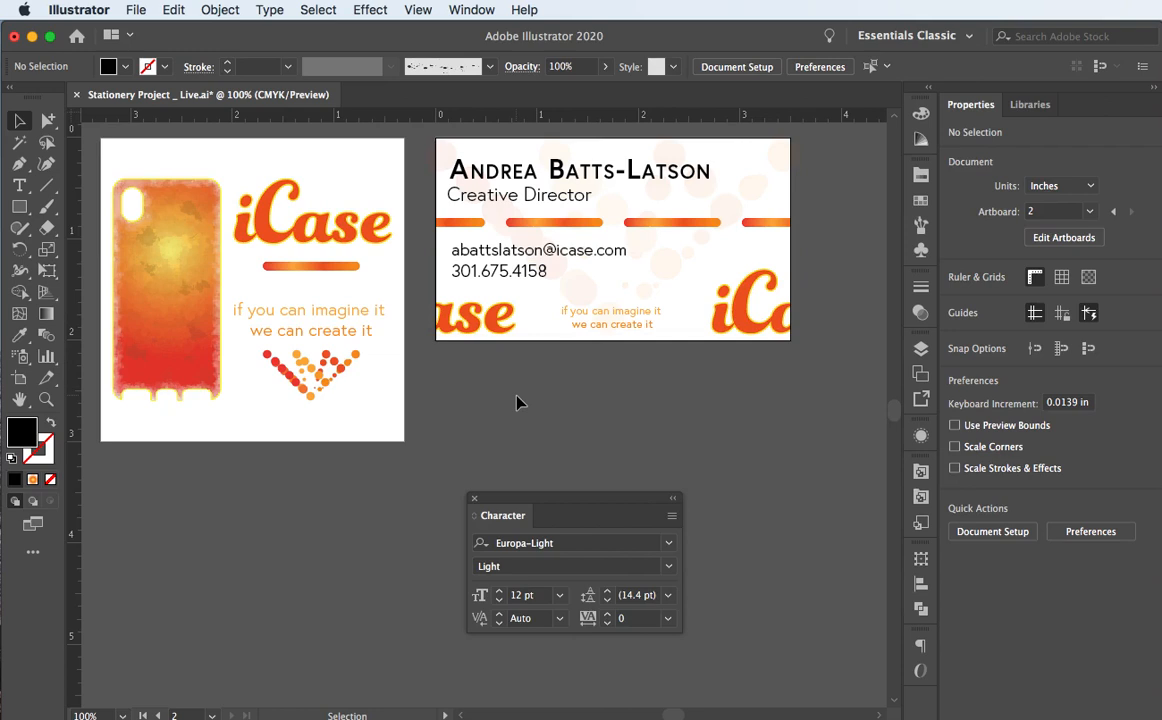
key("alt")
key("super+0")
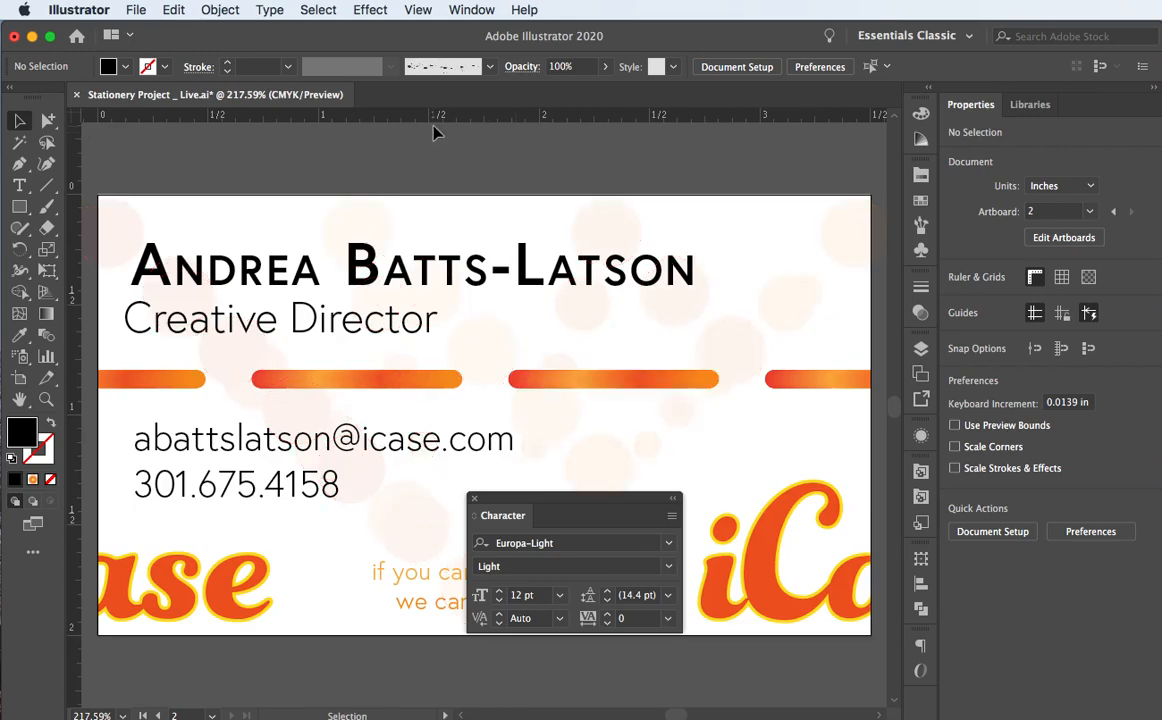
scroll(355, 235, "down", 5)
scroll(355, 235, "right", 3)
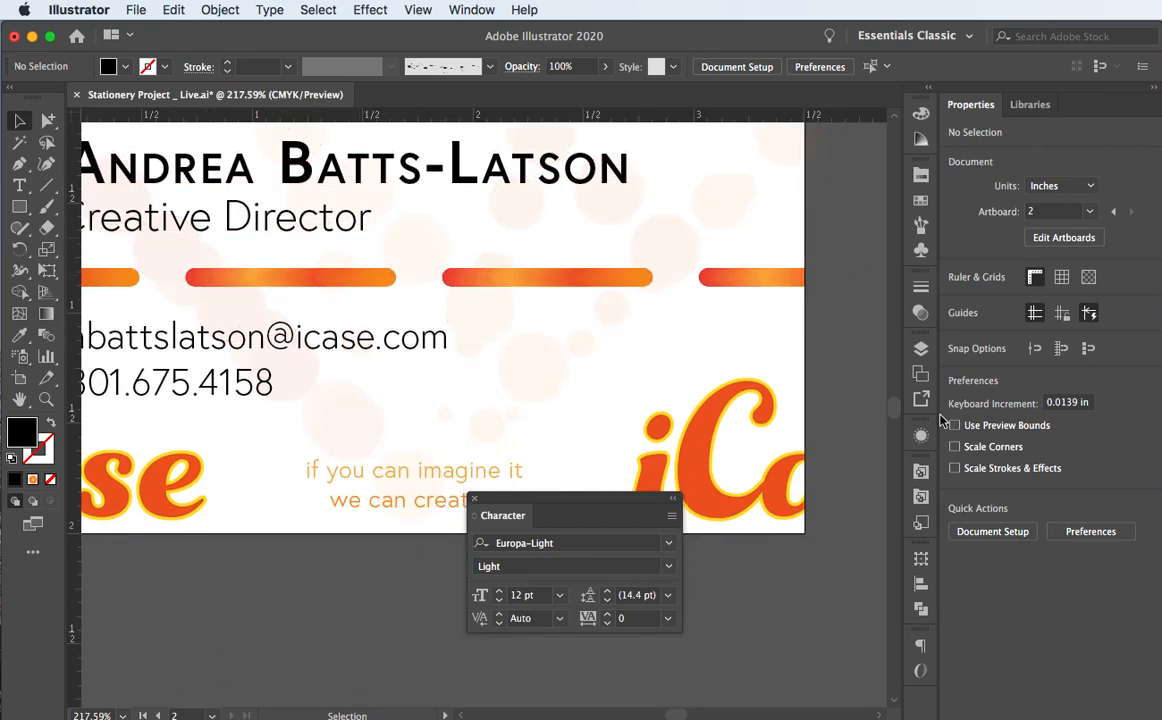
scroll(757, 560, "left", 5)
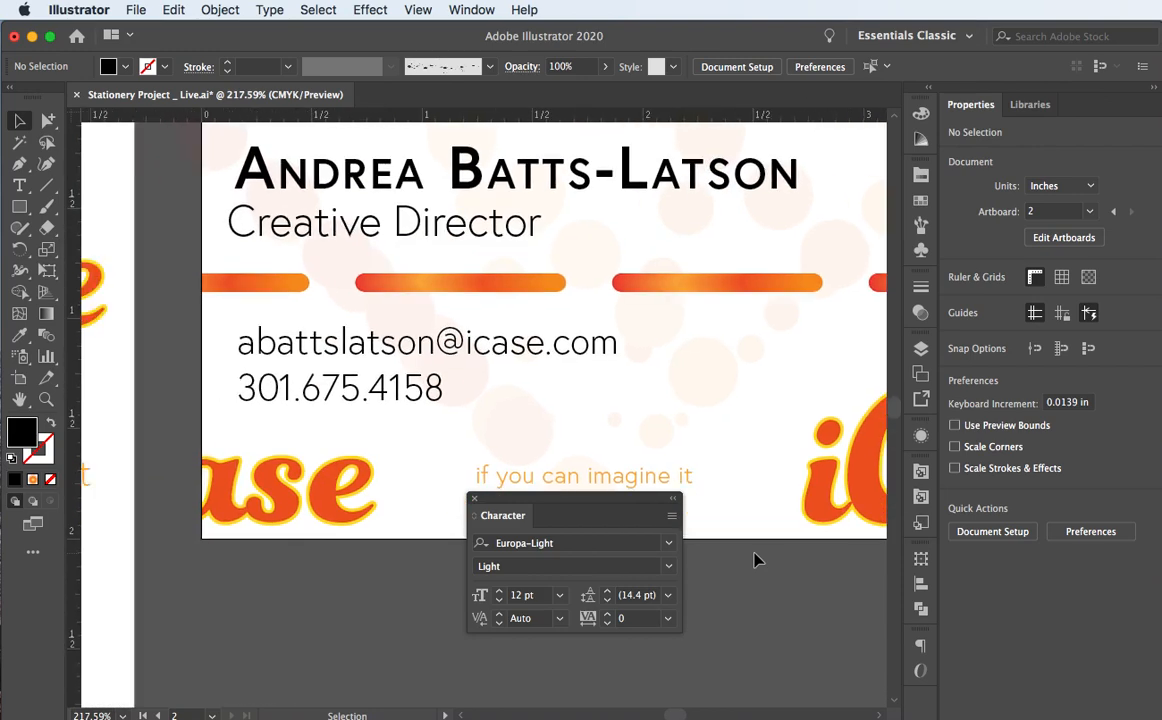
scroll(757, 560, "right", 3)
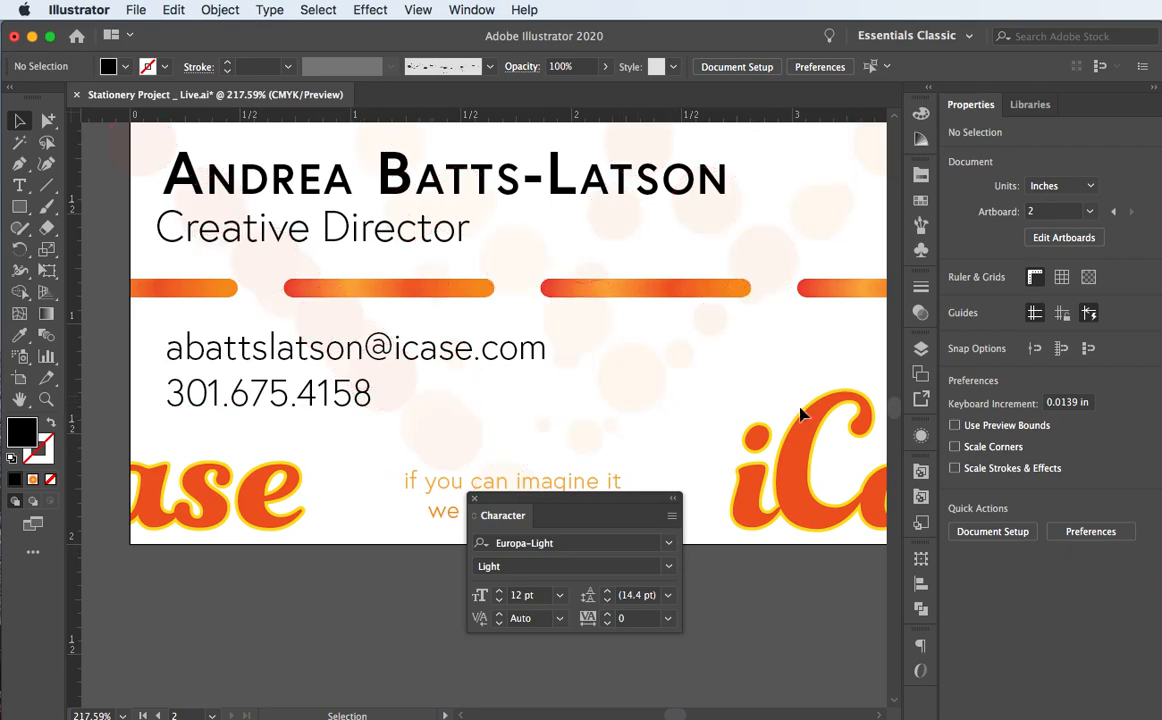
scroll(695, 500, "right", 5)
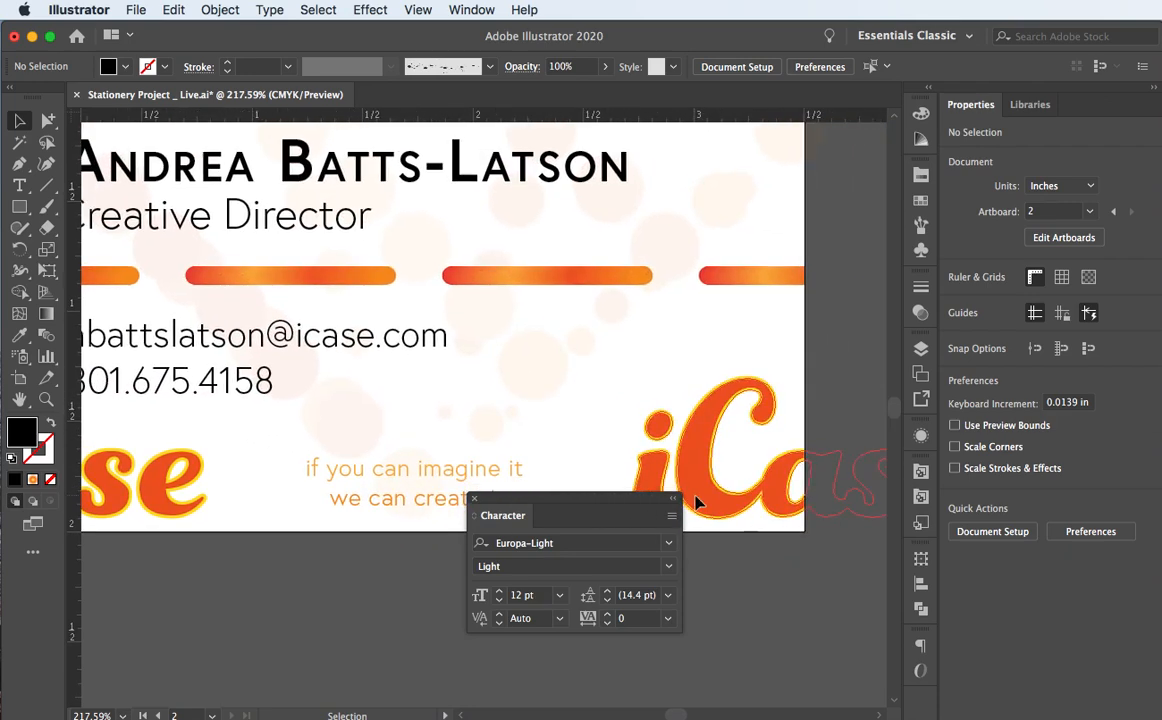
Step: Move the Character panel to the lower right and select the name headline
left_click_drag(542, 508, 621, 625)
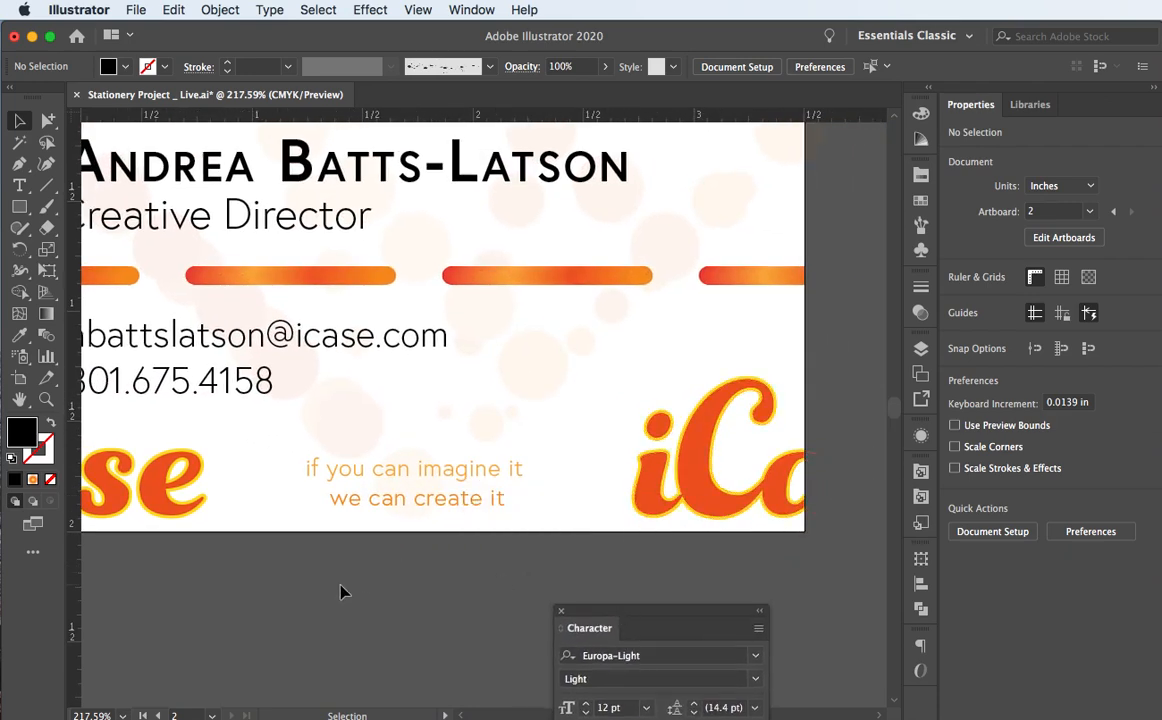
scroll(340, 593, "left", 5)
scroll(340, 593, "up", 2)
scroll(340, 593, "up", 2)
scroll(340, 593, "left", 2)
scroll(340, 590, "right", 2)
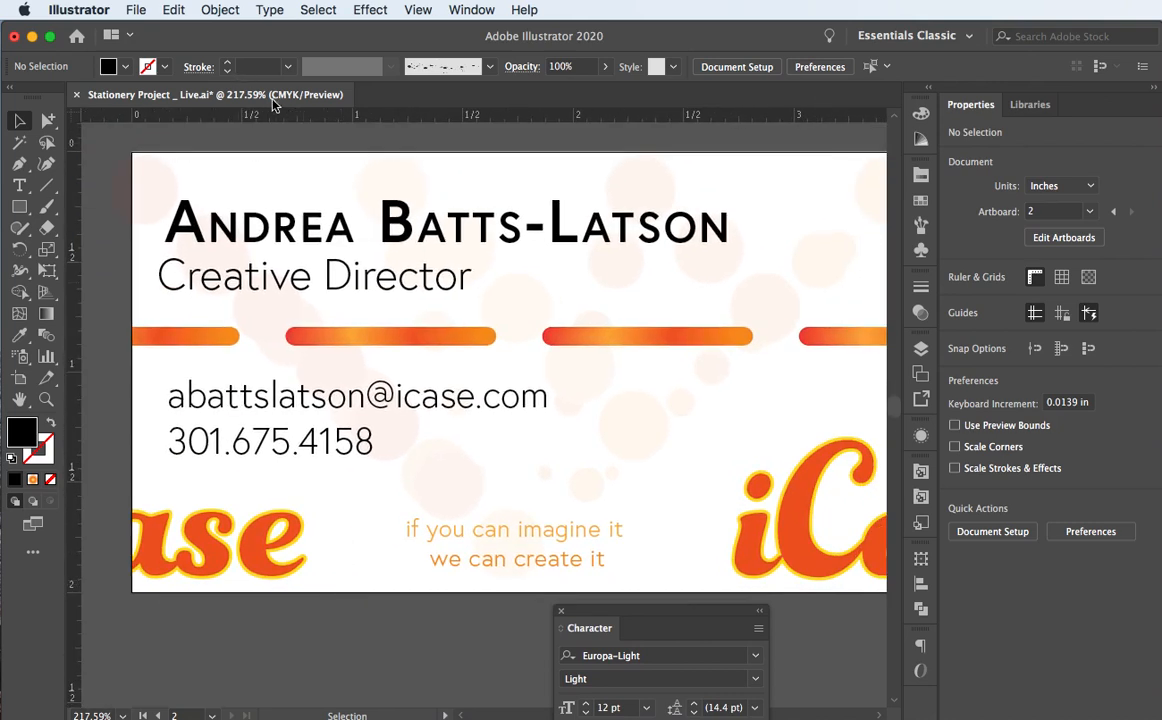
left_click(335, 228)
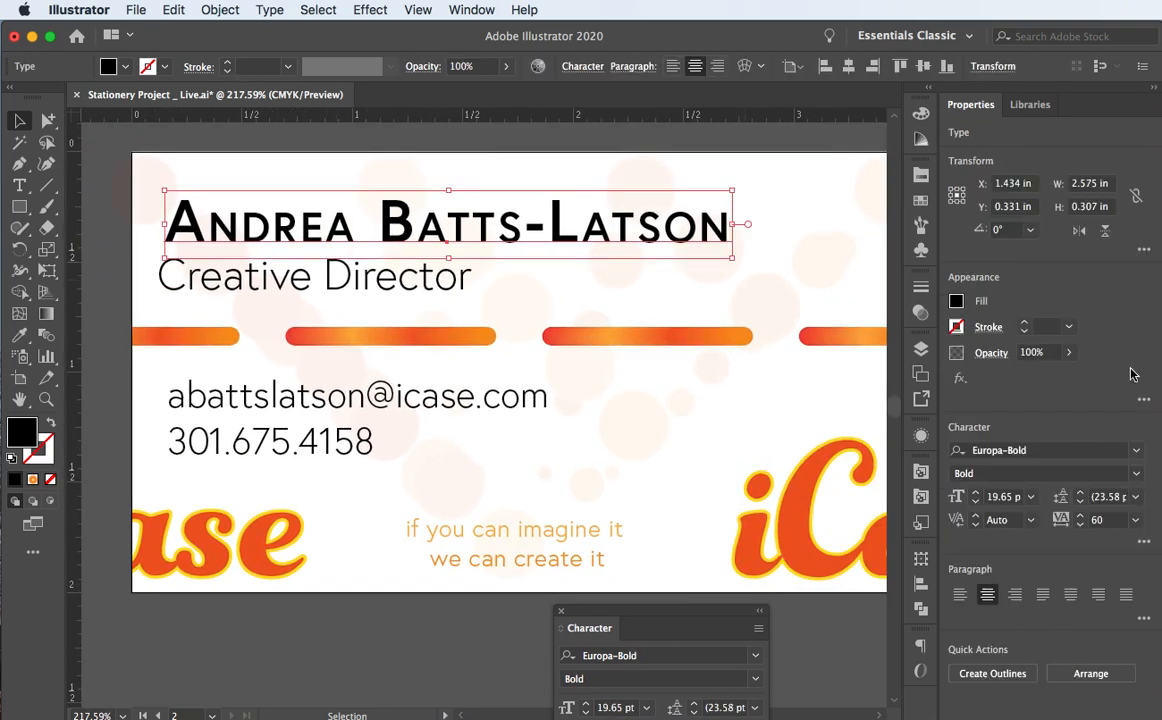
Step: Make the name headline red with the Swatches panel
left_click(921, 199)
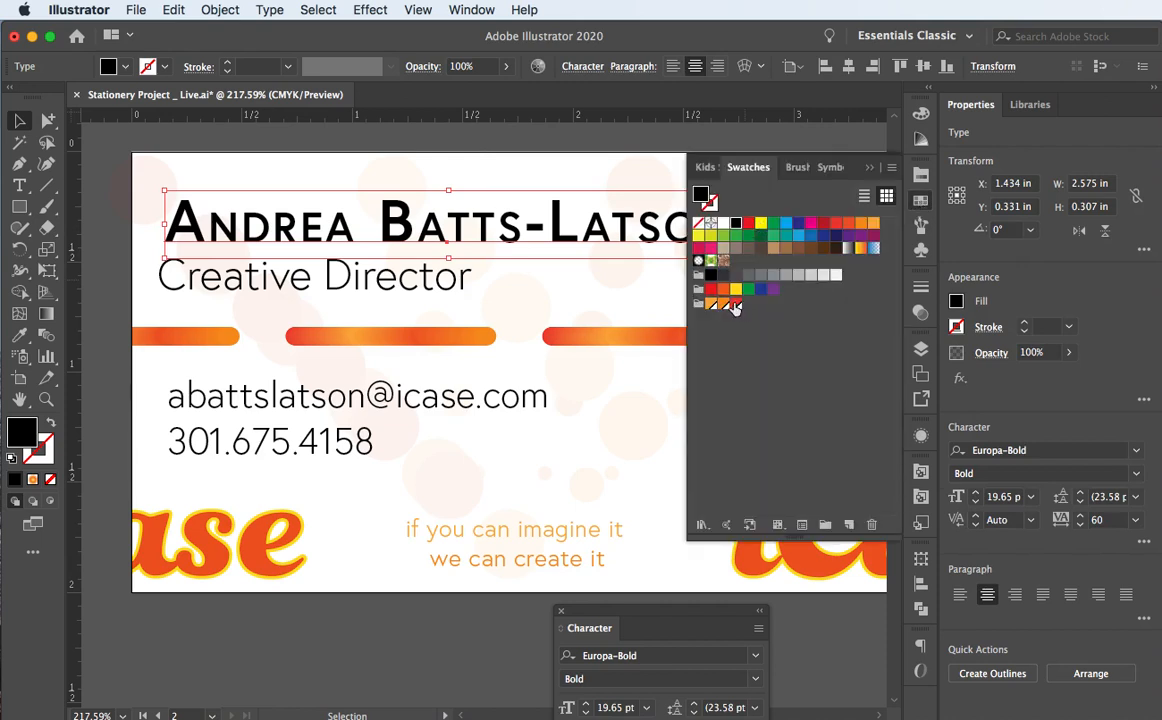
left_click(736, 303)
left_click(488, 163)
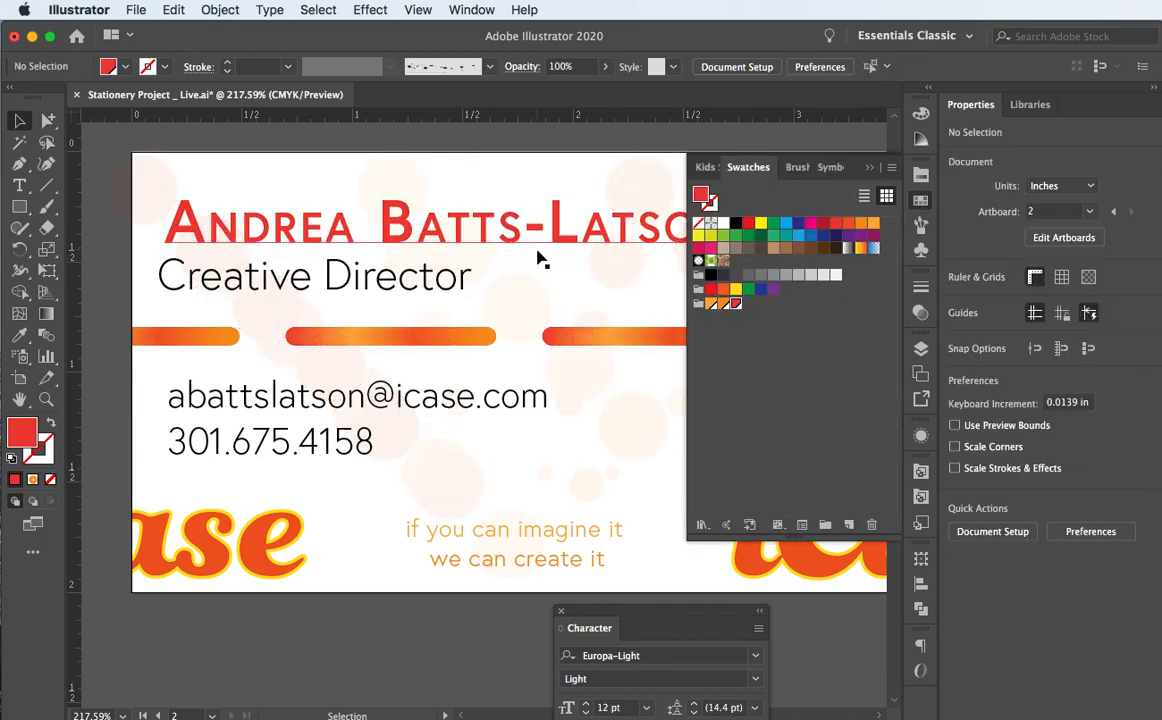
Step: Colour the Creative Director title orange
scroll(540, 257, "down", 2)
scroll(540, 257, "right", 2)
scroll(540, 258, "down", 1)
scroll(540, 258, "left", 1)
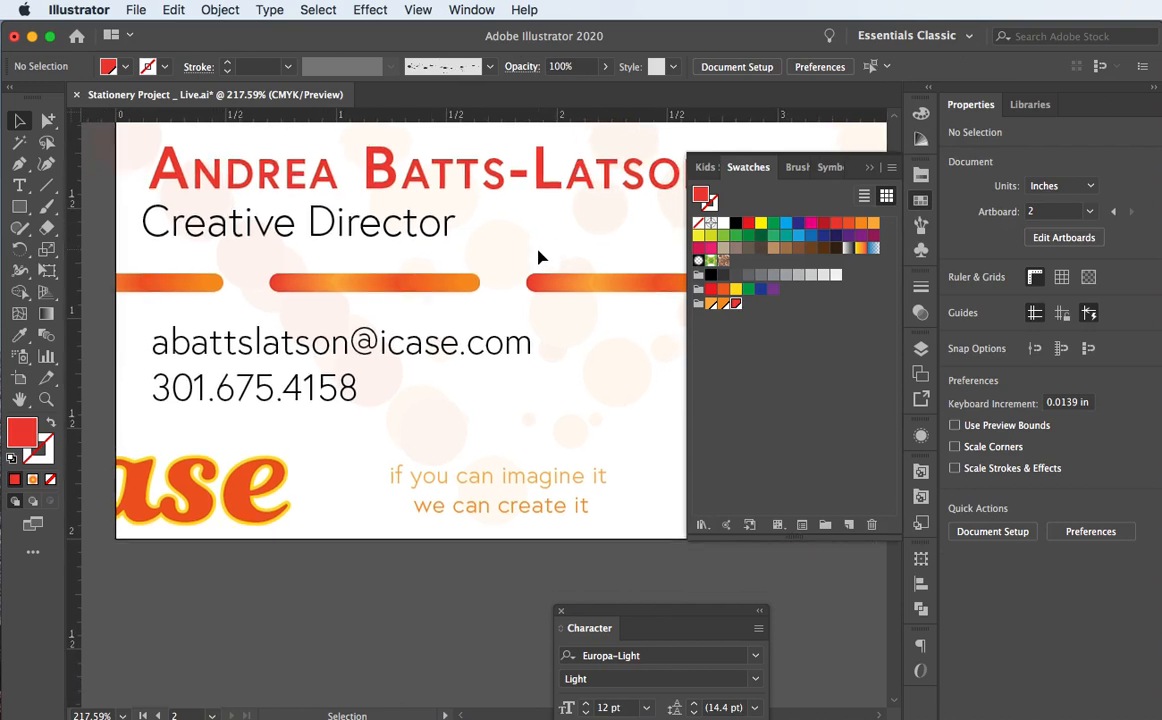
left_click(405, 229)
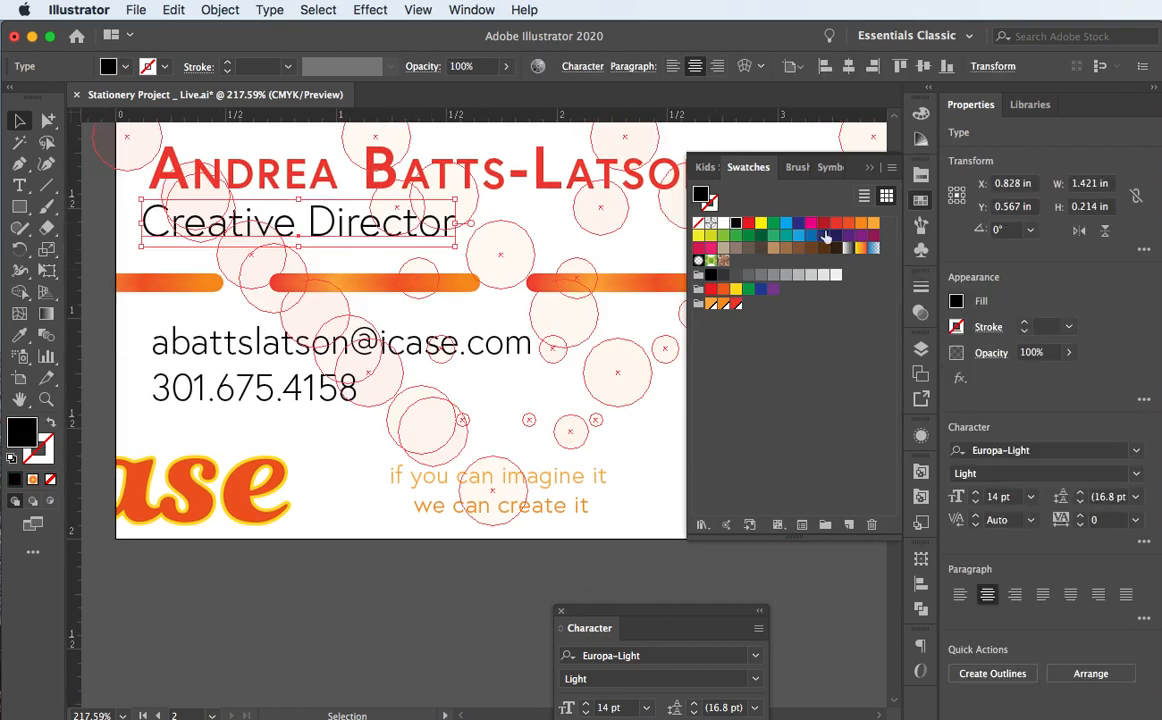
left_click(711, 304)
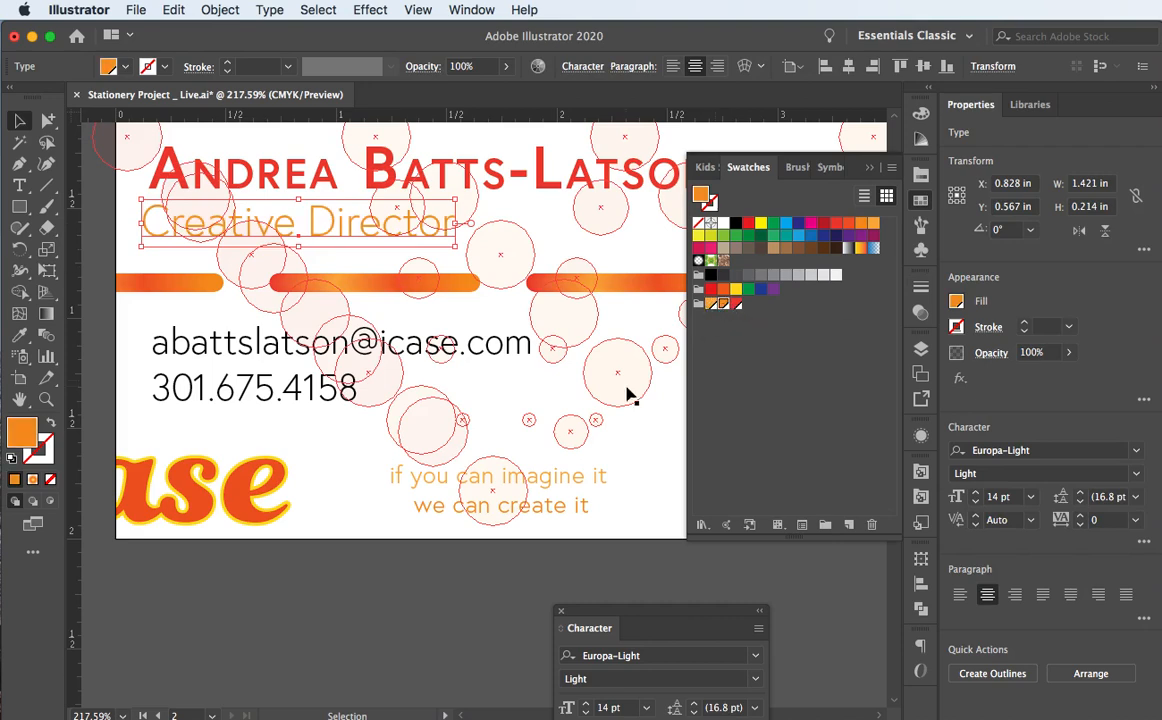
left_click(393, 589)
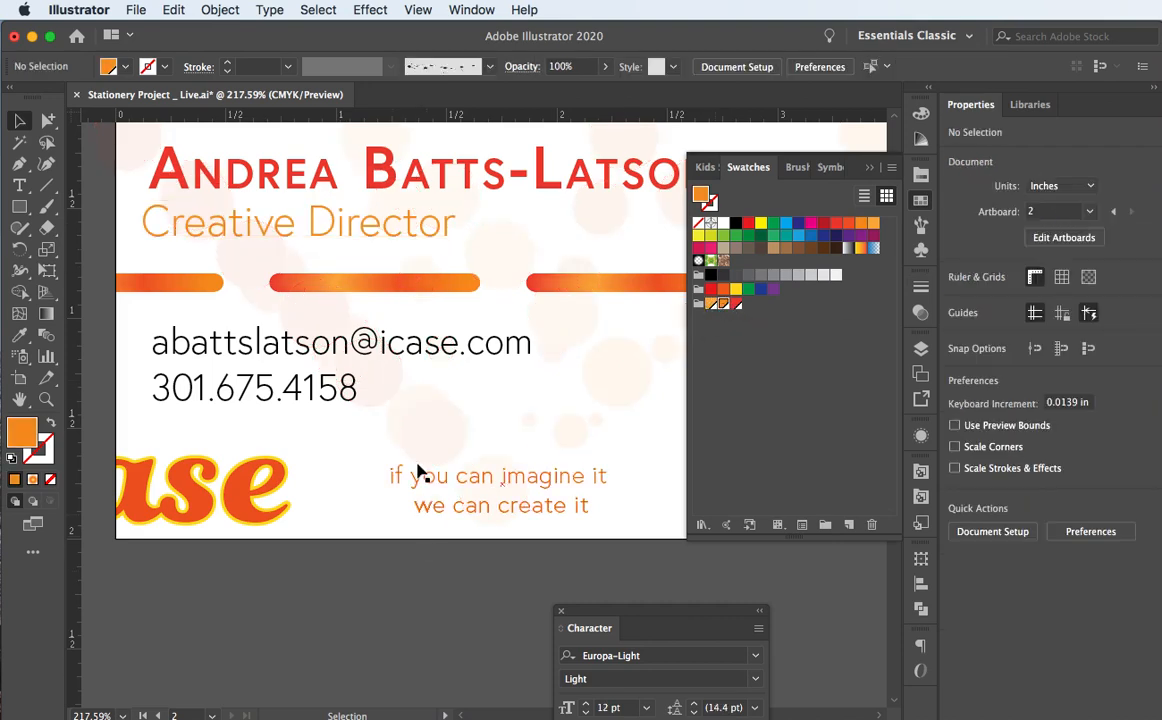
Step: Recolour the e-mail and phone lines, trying orange before settling on red
left_click(236, 358)
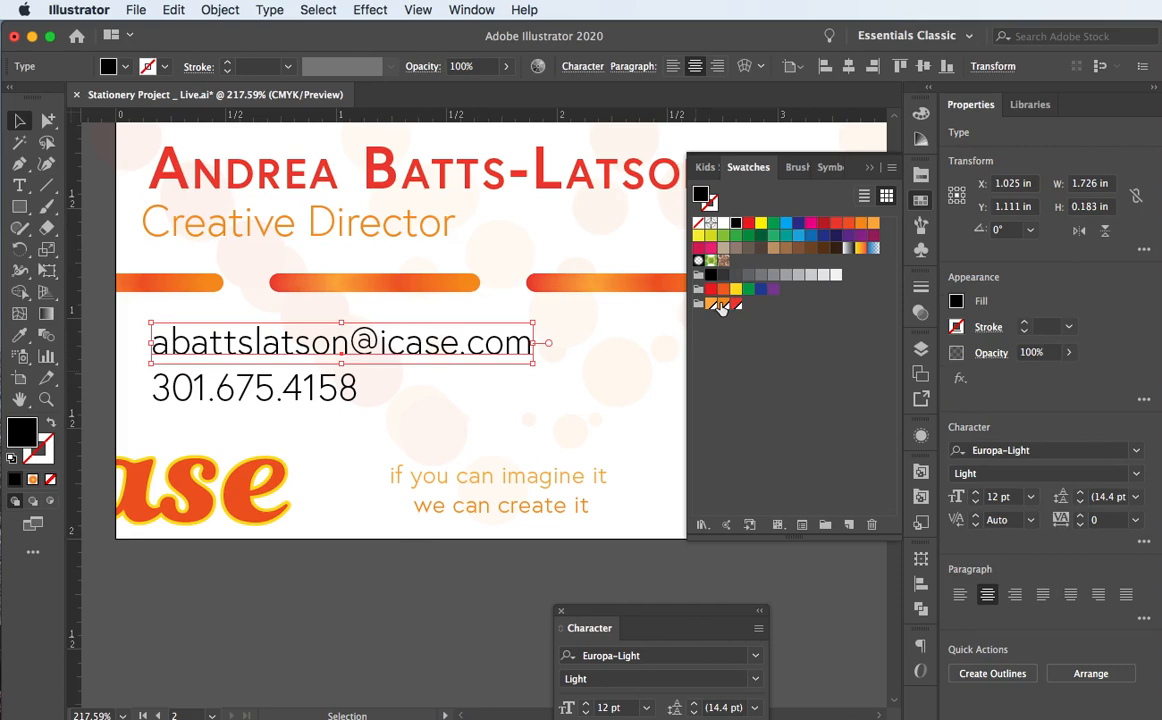
left_click(300, 392, "shift")
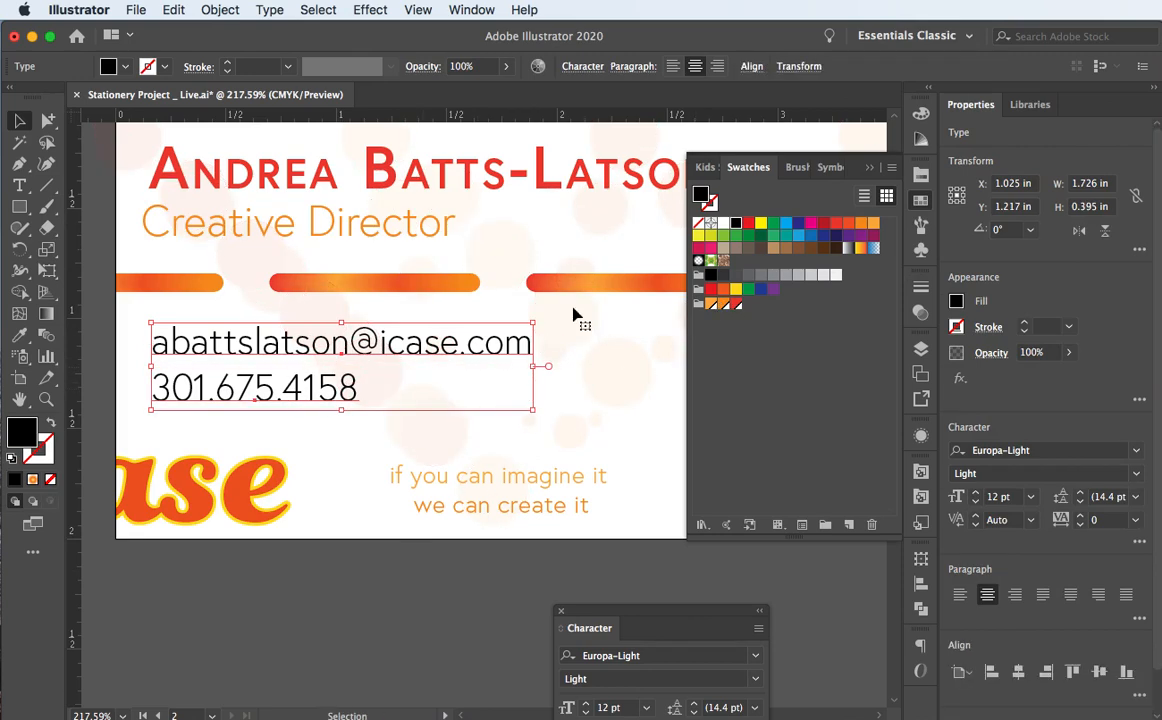
left_click(723, 303)
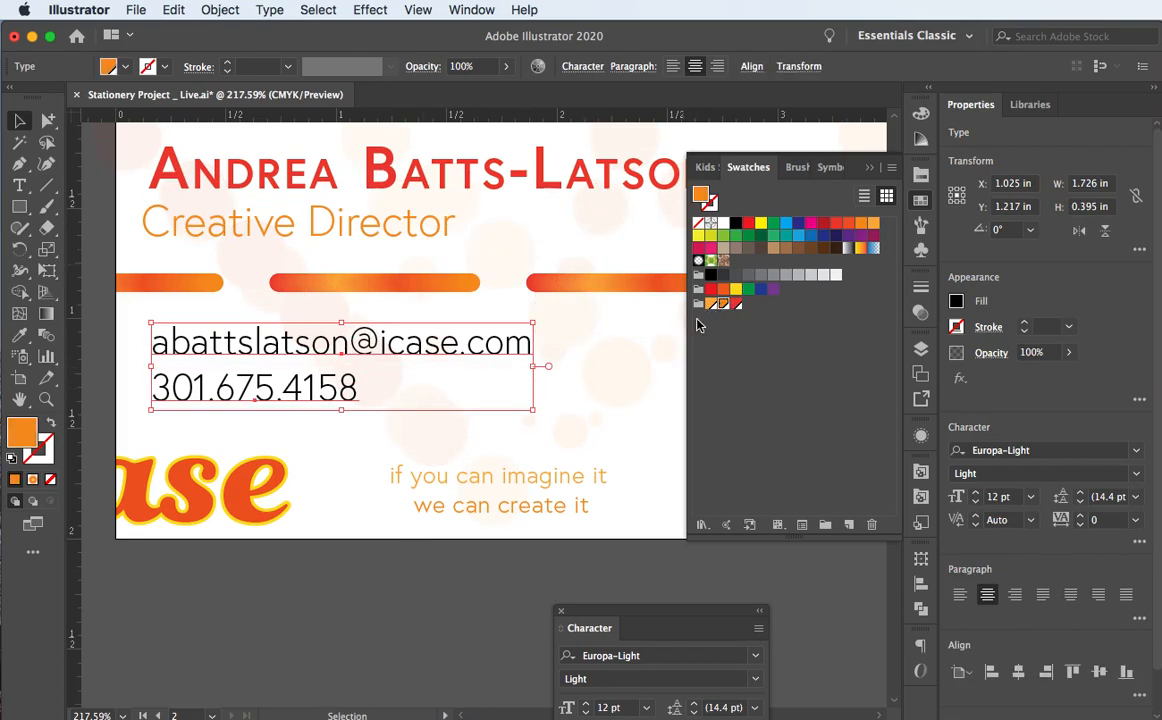
left_click(305, 569)
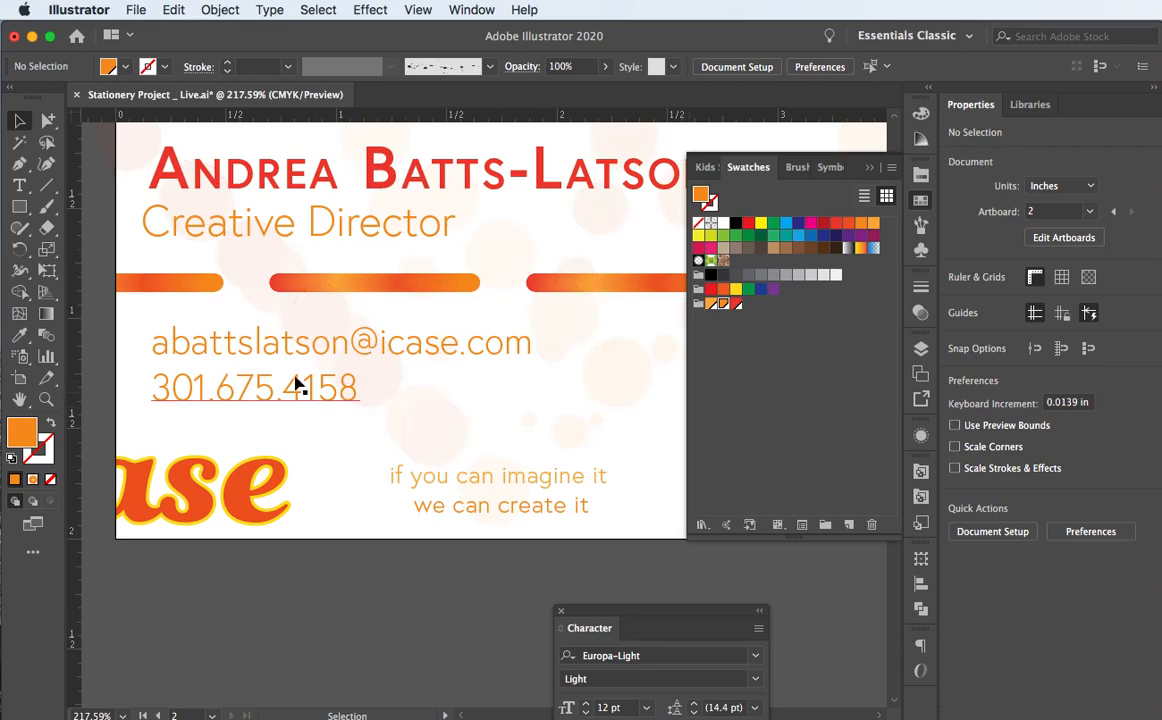
left_click(293, 342)
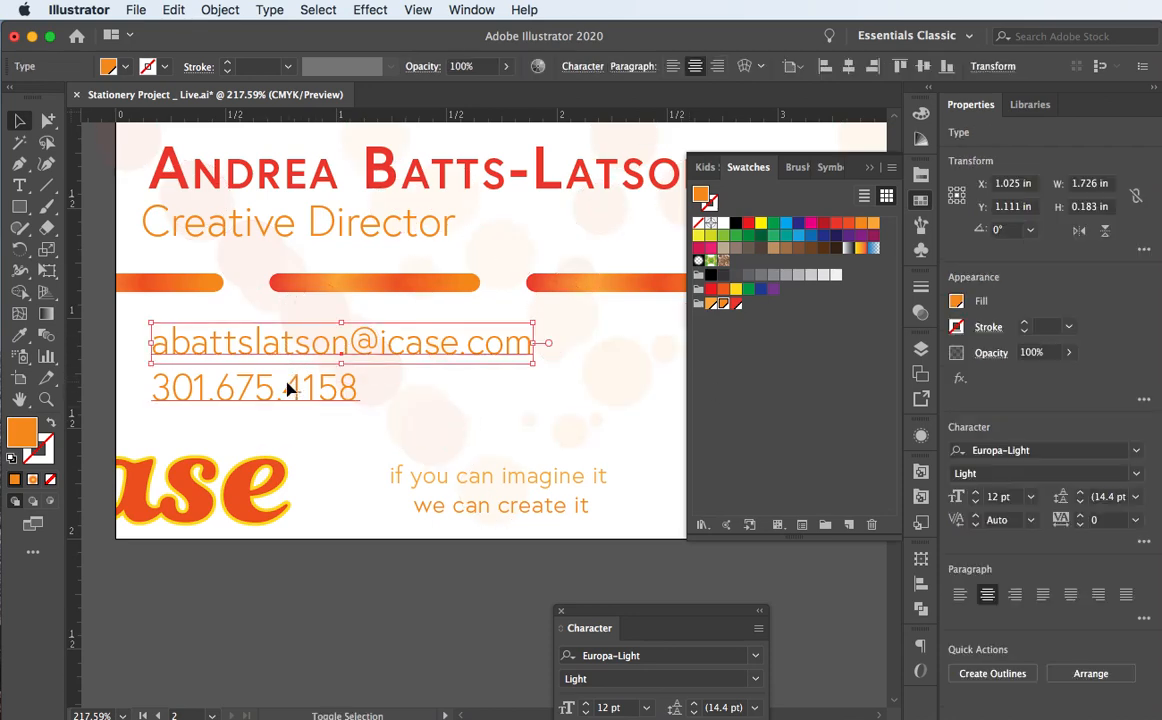
left_click(350, 386, "shift")
left_click(735, 304)
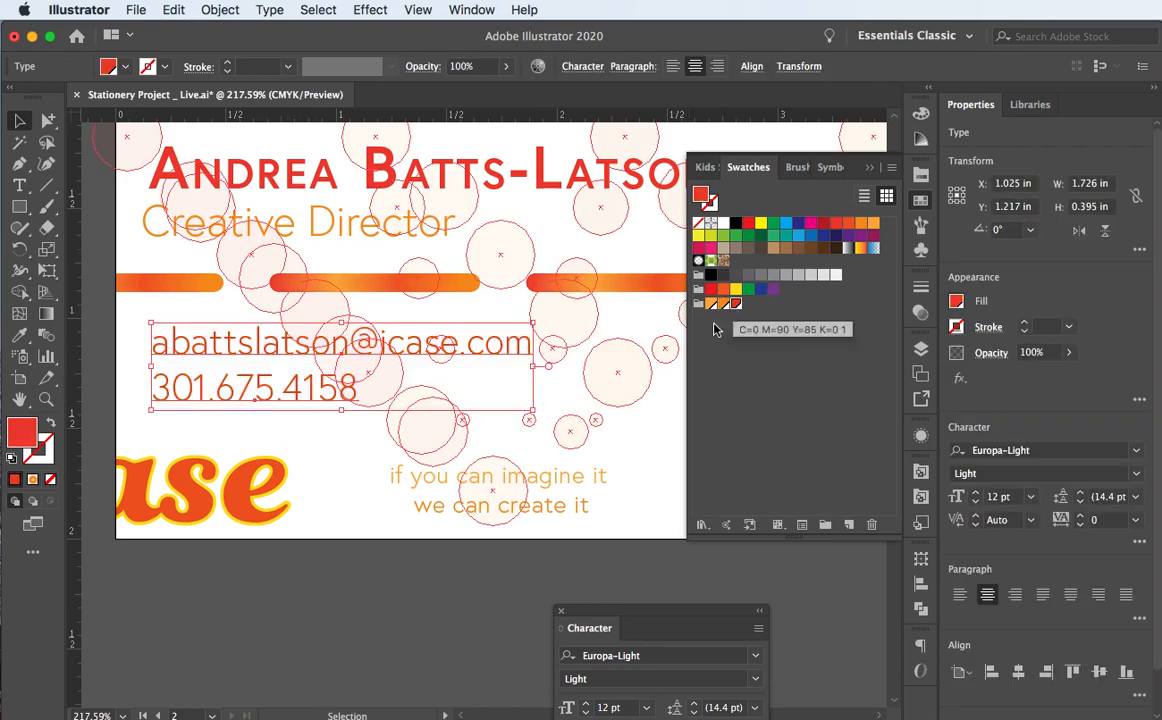
left_click(245, 564)
Step: Close the floating Swatches panel and scroll to review the card
scroll(630, 422, "right", 2)
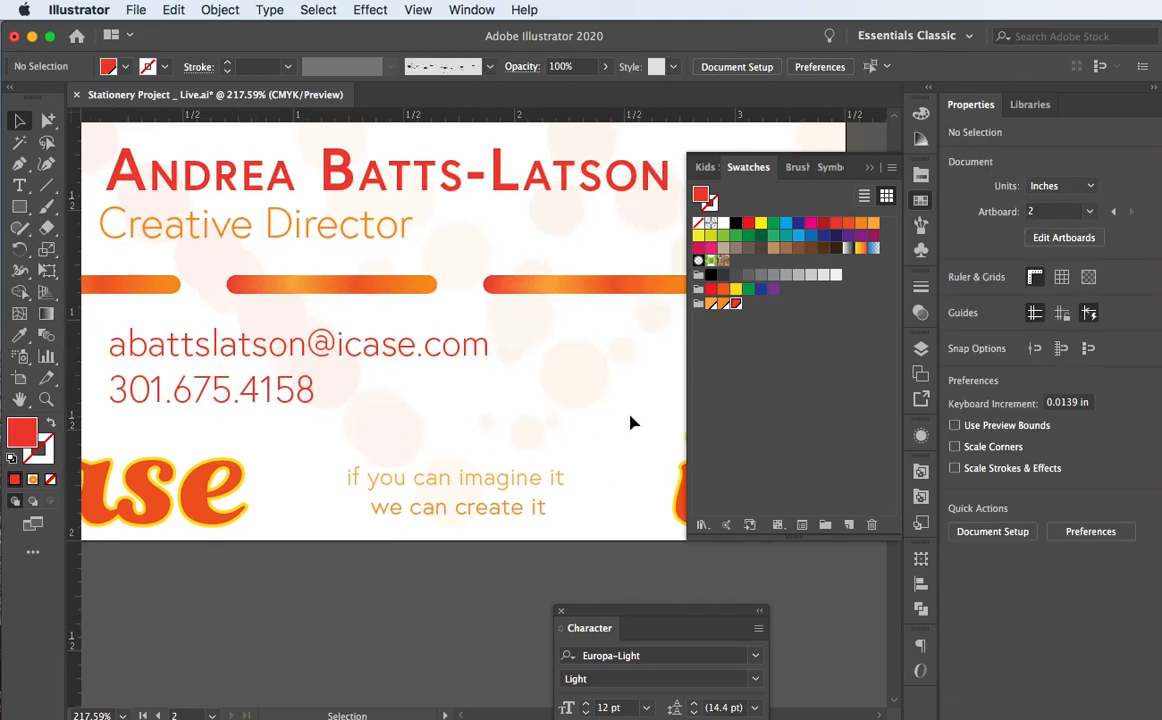
scroll(630, 422, "up", 2)
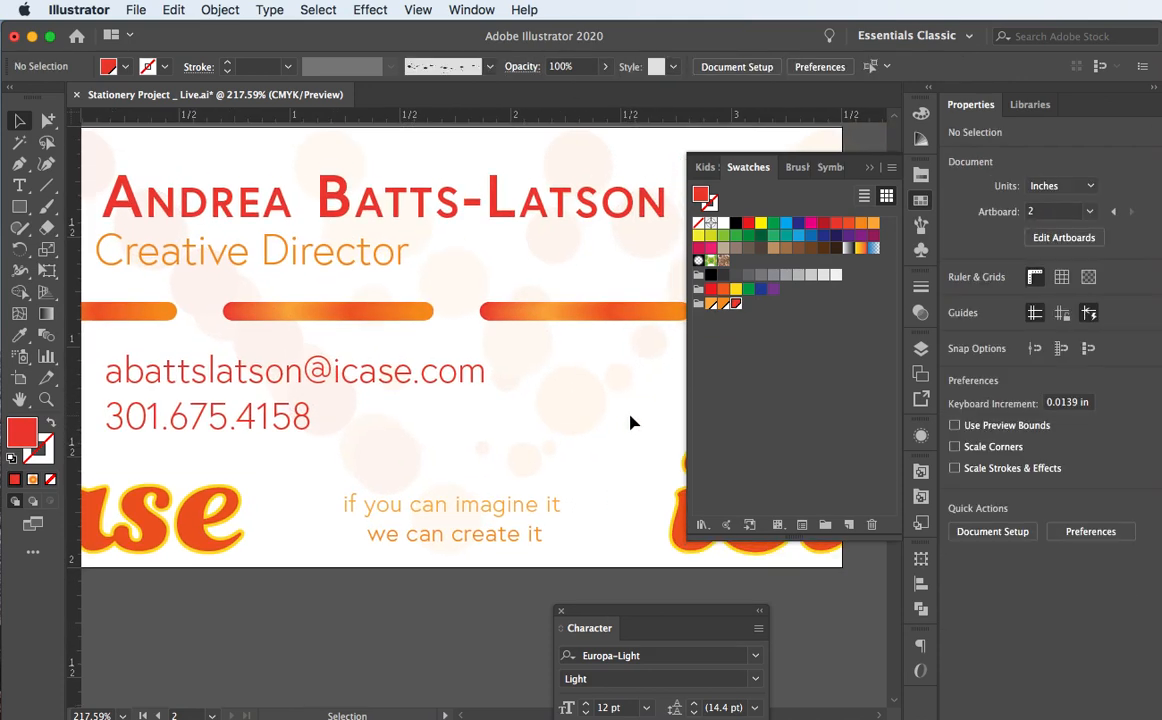
scroll(630, 421, "up", 3)
scroll(630, 421, "left", 1)
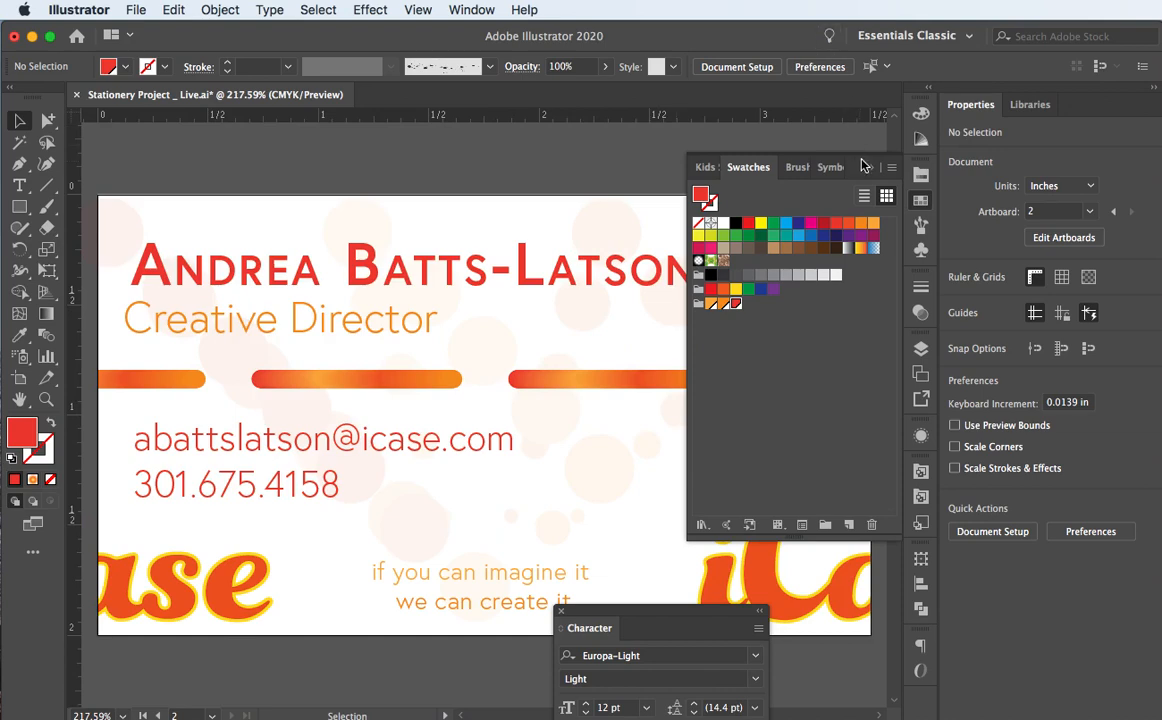
left_click(636, 156)
scroll(648, 306, "down", 2)
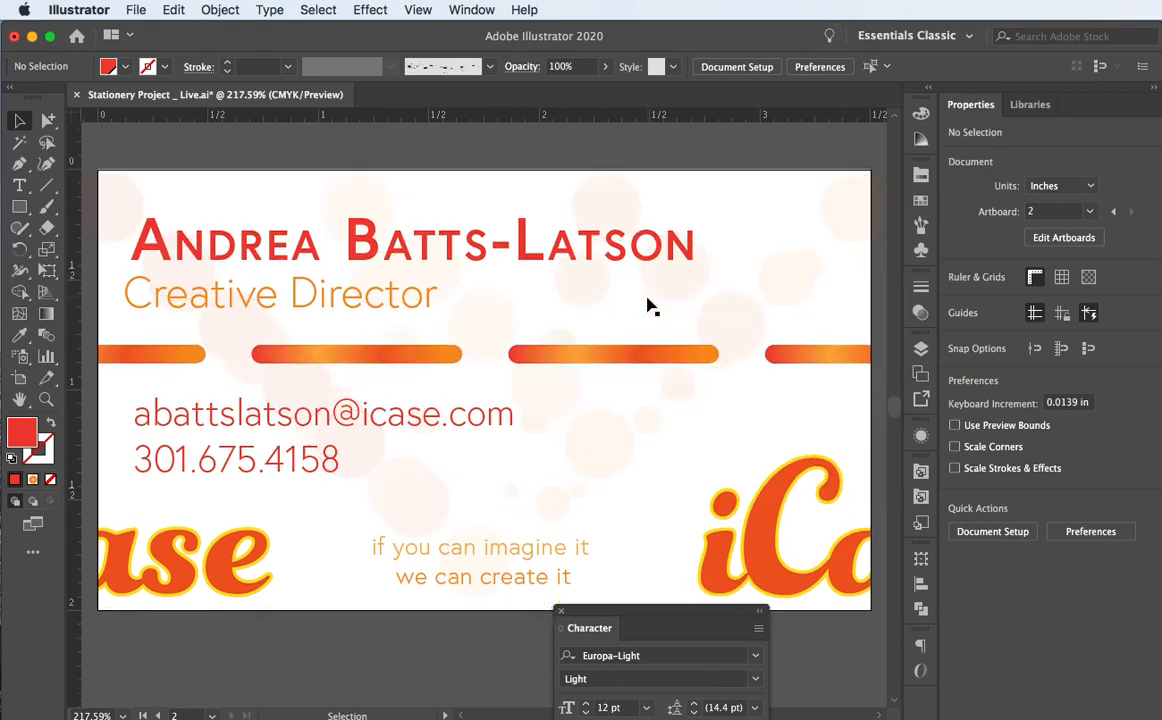
scroll(648, 306, "down", 2)
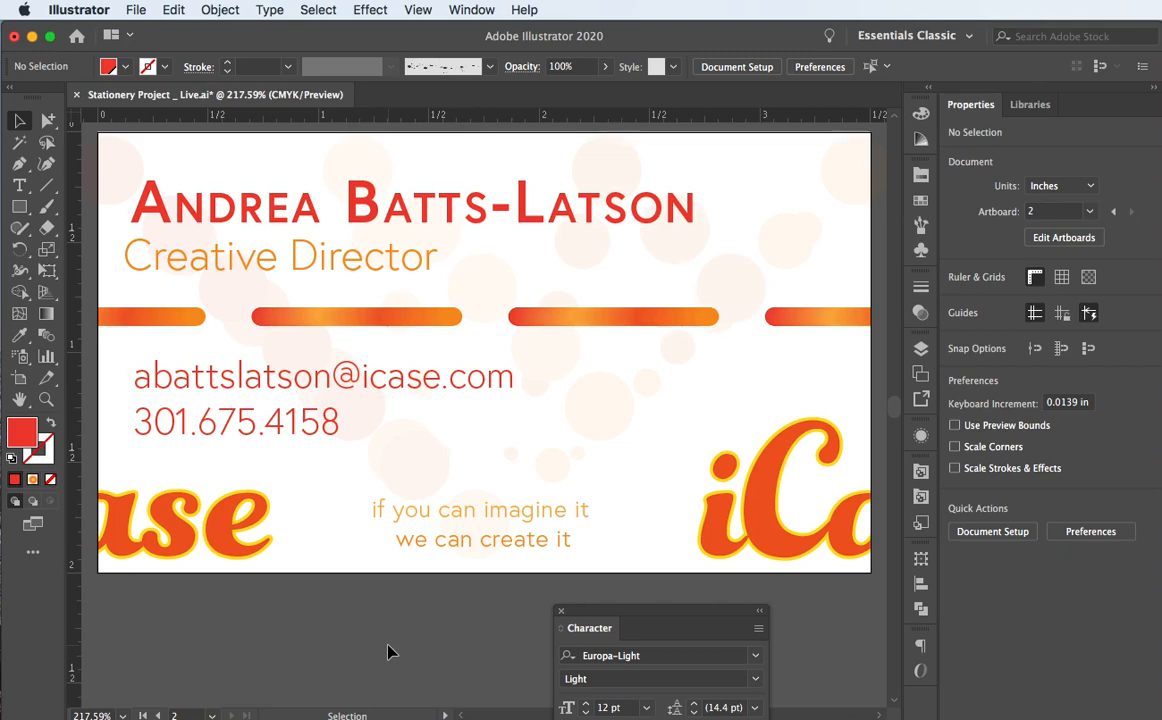
scroll(391, 651, "down", 1)
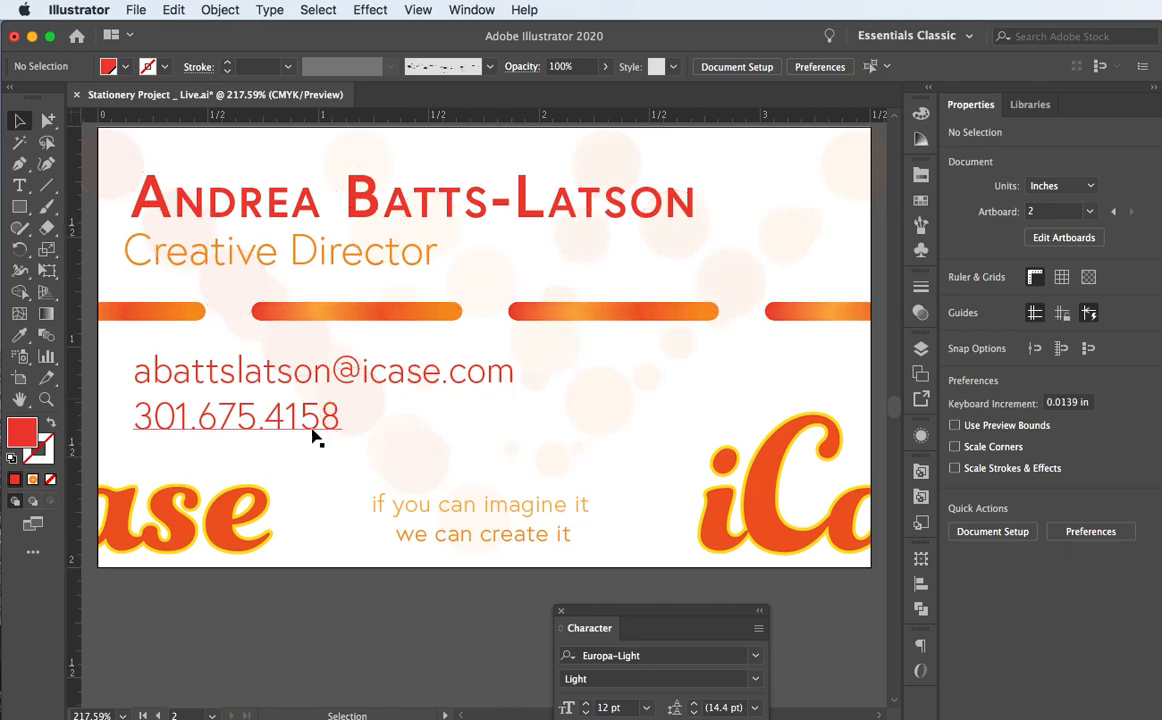
scroll(140, 627, "down", 2)
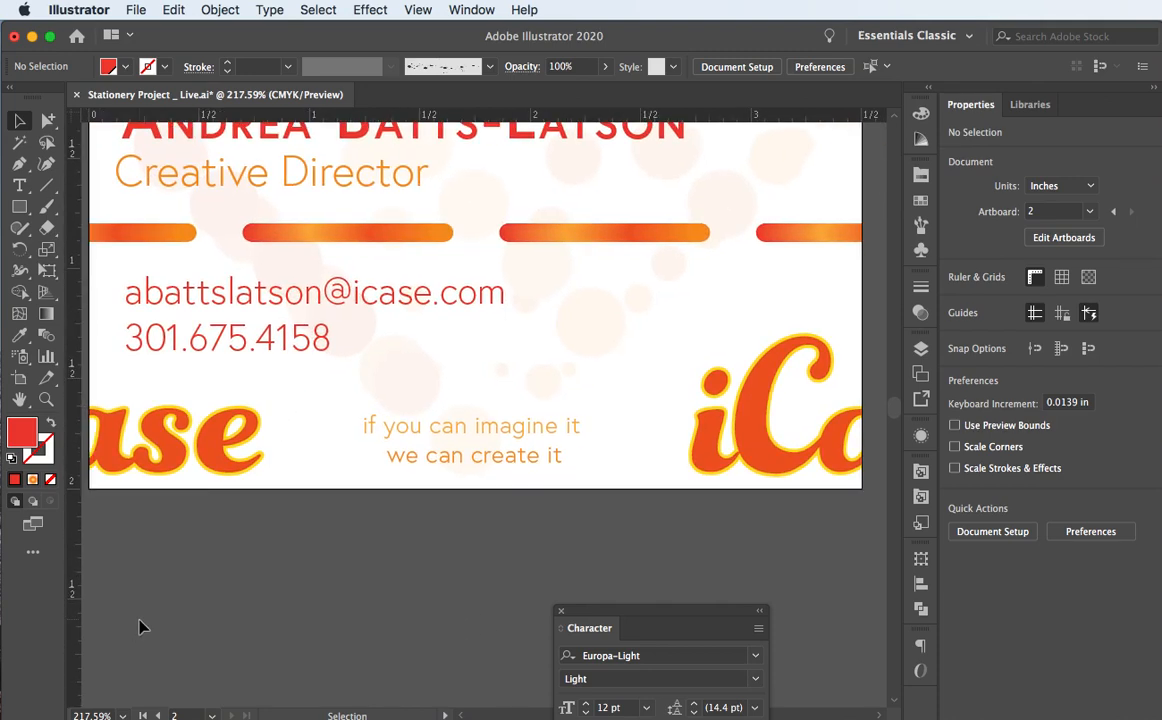
scroll(140, 627, "up", 4)
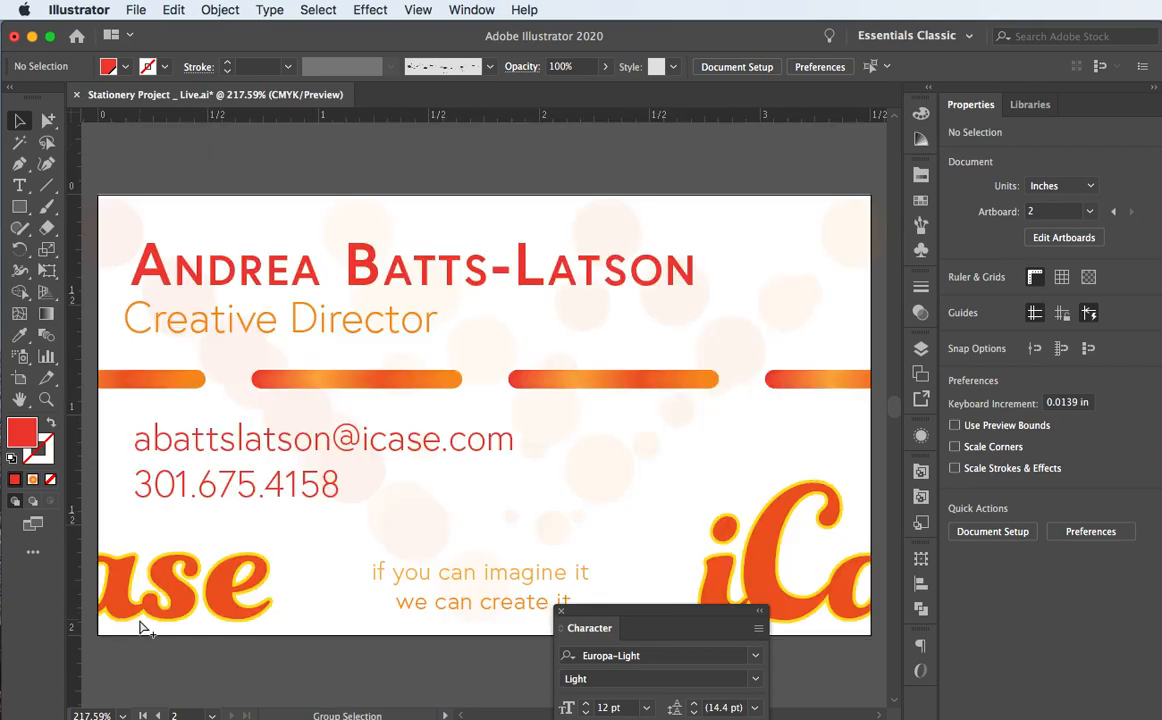
Step: Zoom to 100% and dock the Character panel with the other panels on the right
key("super+1")
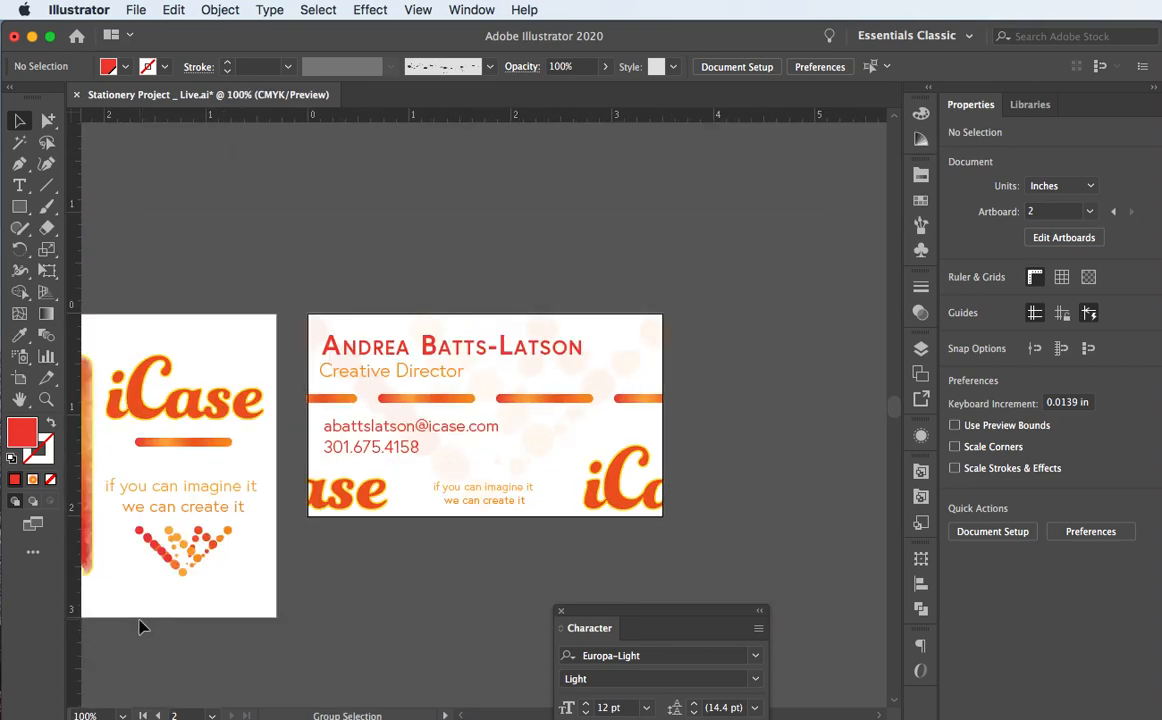
scroll(610, 171, "down", 2)
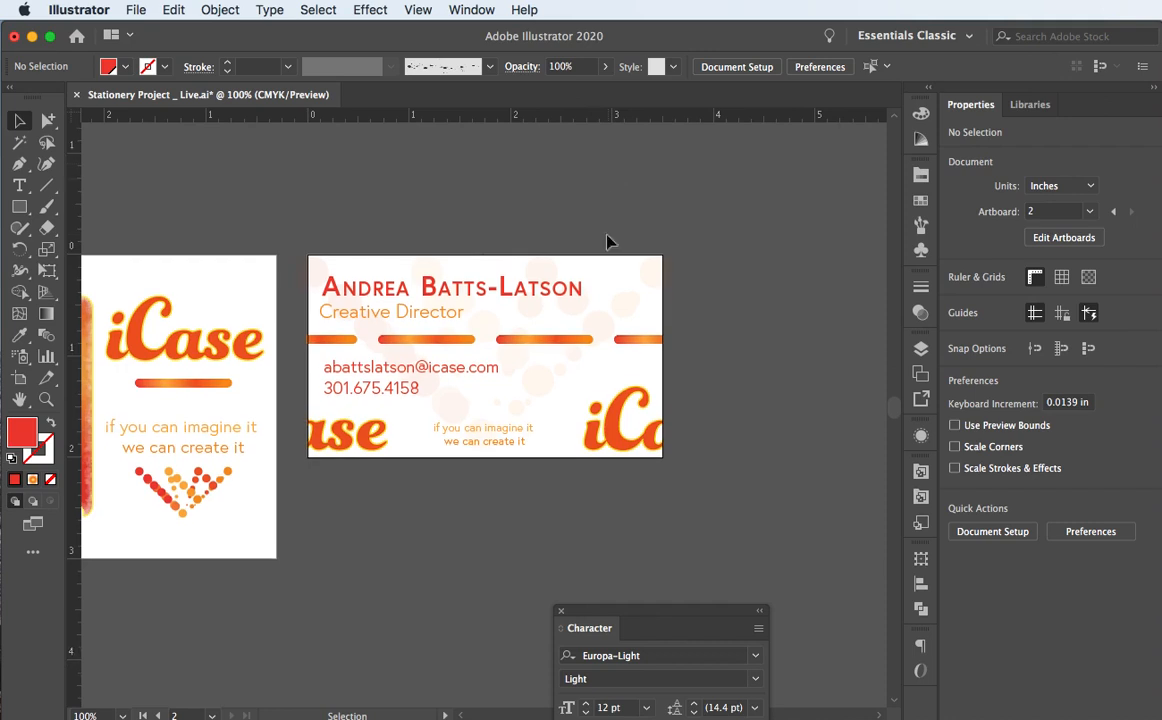
left_click_drag(588, 610, 1004, 568)
scroll(638, 528, "left", 4)
scroll(638, 528, "down", 2)
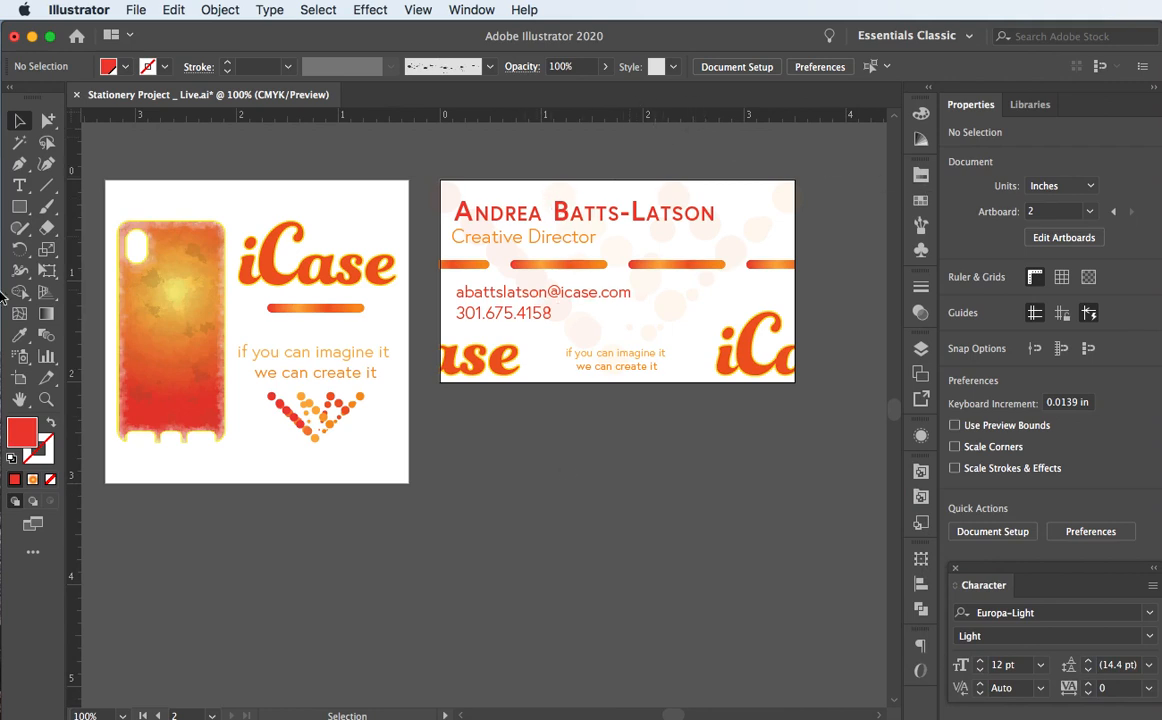
Step: Draw a new artboard below the card front and size it 3 × 2.5 in
left_click(18, 380)
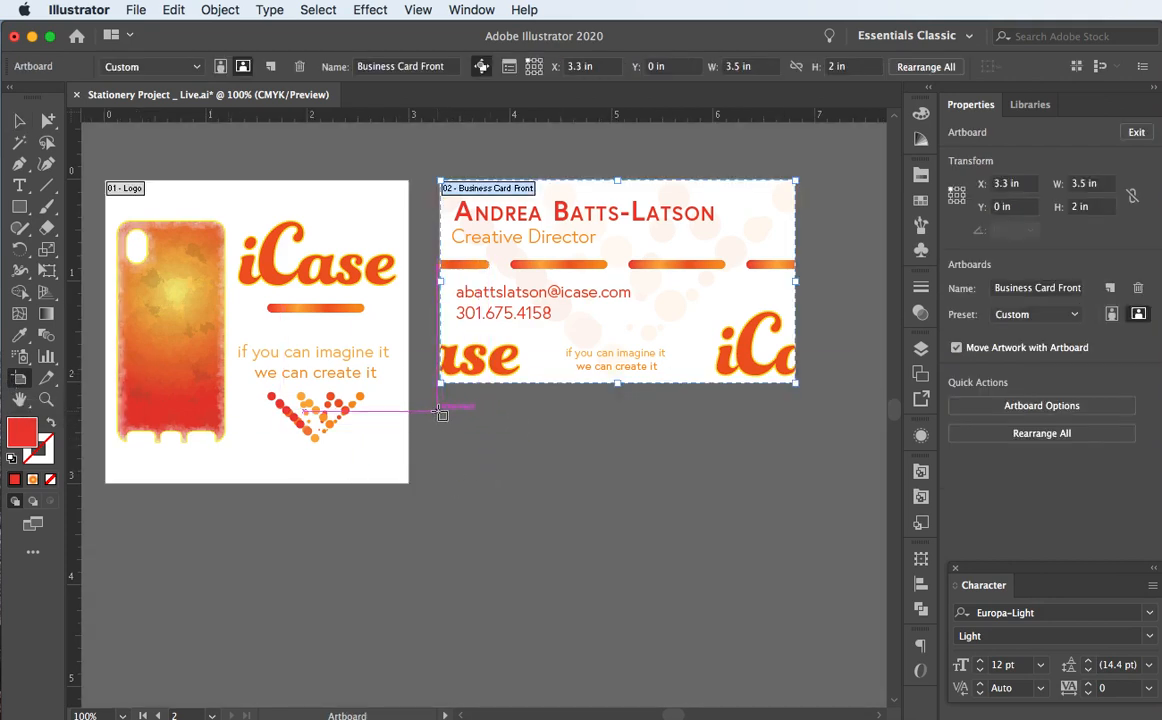
left_click_drag(440, 413, 653, 630)
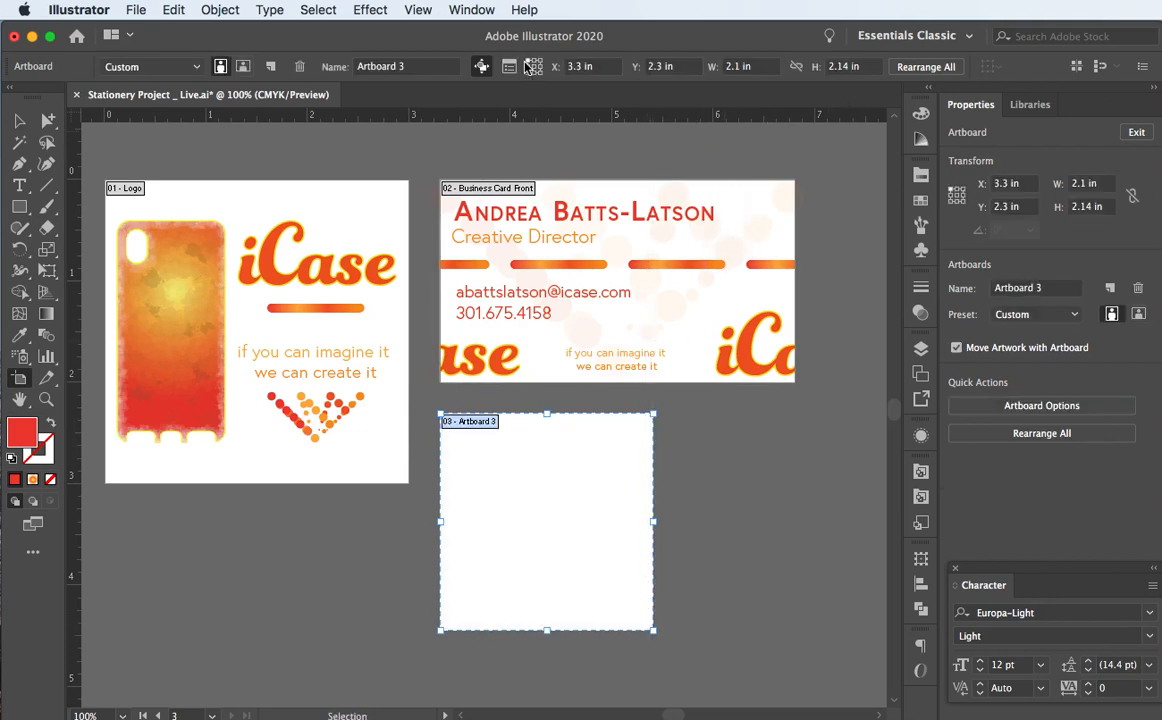
left_click(762, 66)
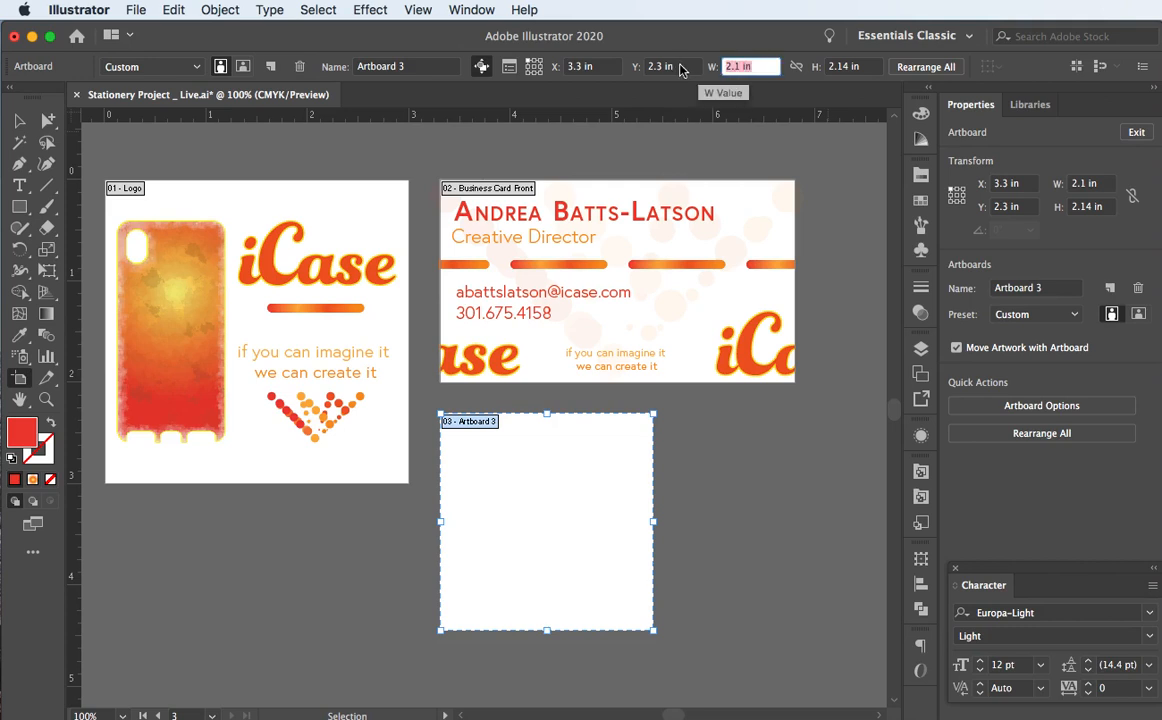
type("3")
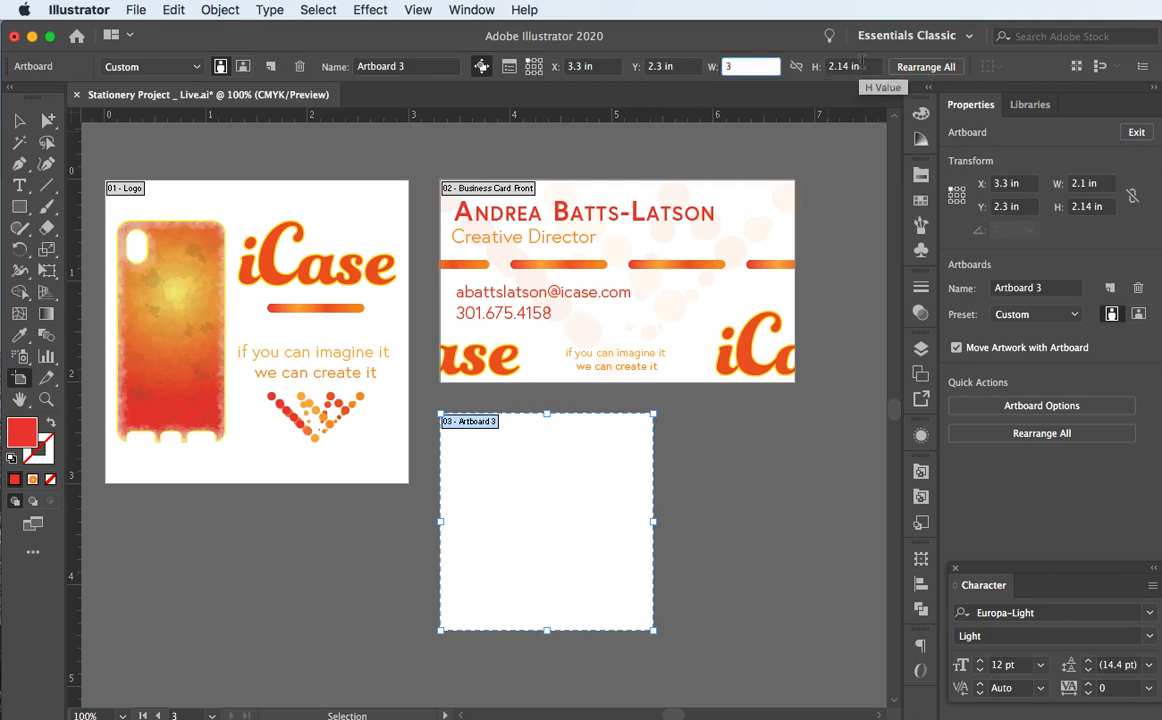
key("Tab")
type("2")
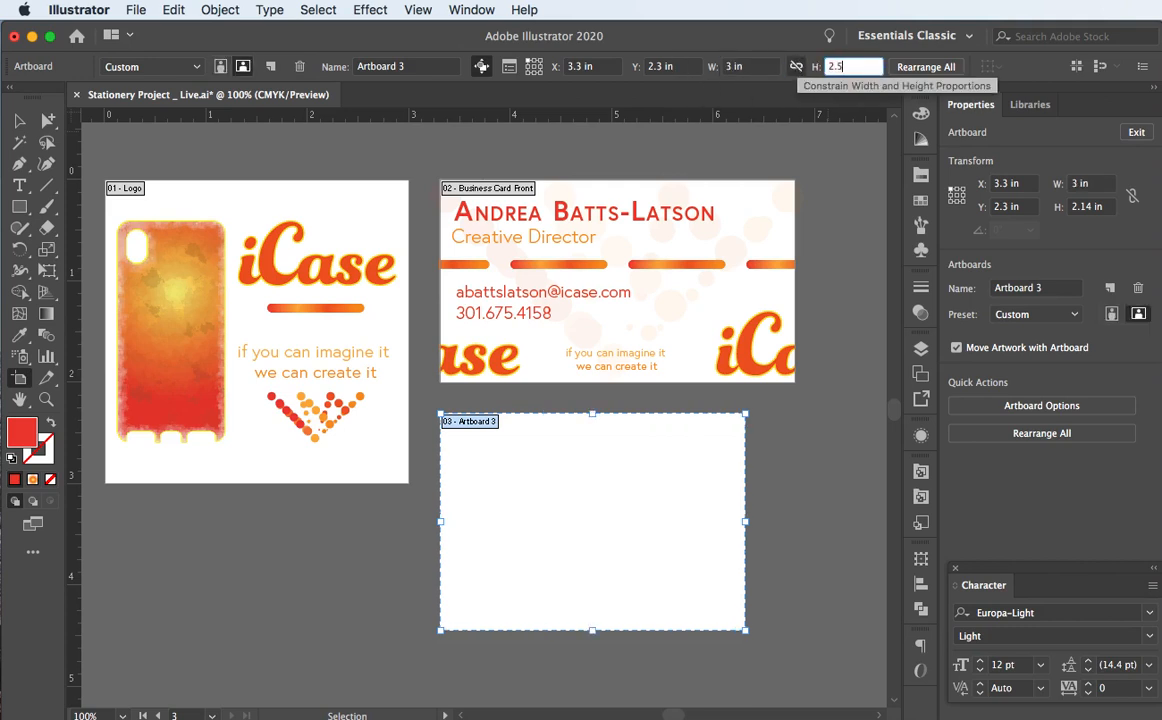
type(".5")
key("Return")
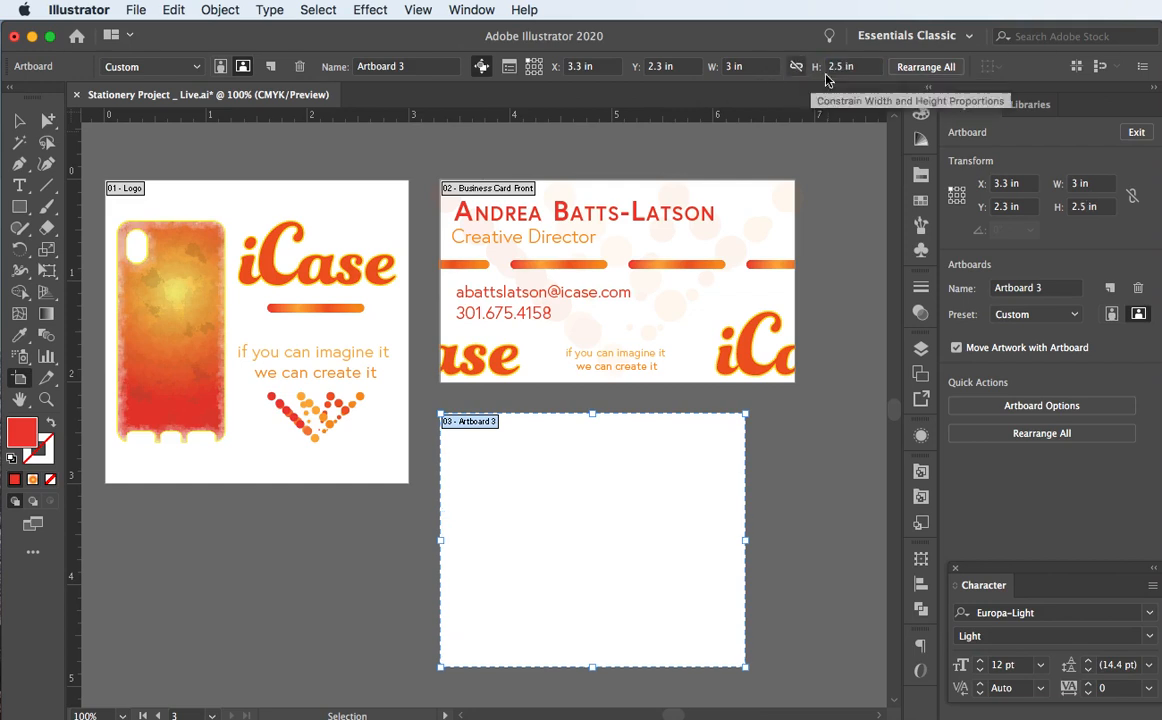
Step: Resize the new artboard to a portrait 2 in wide by 3.5 in tall
left_click_drag(871, 68, 782, 74)
type("2")
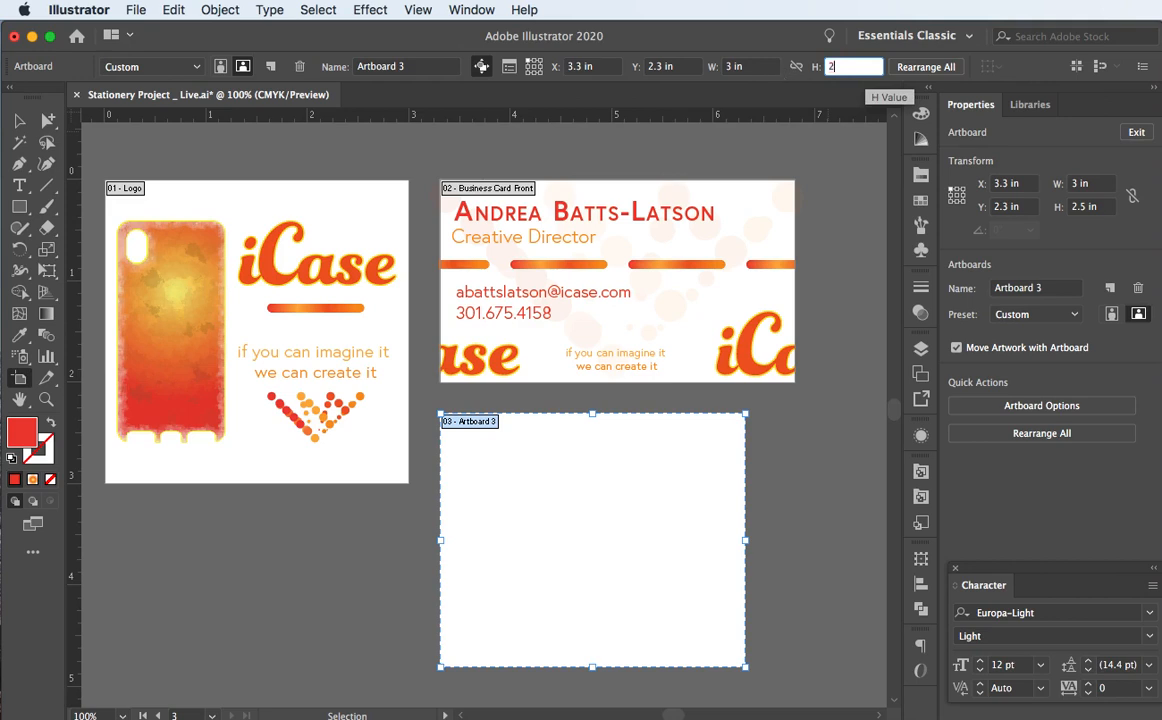
key("Return")
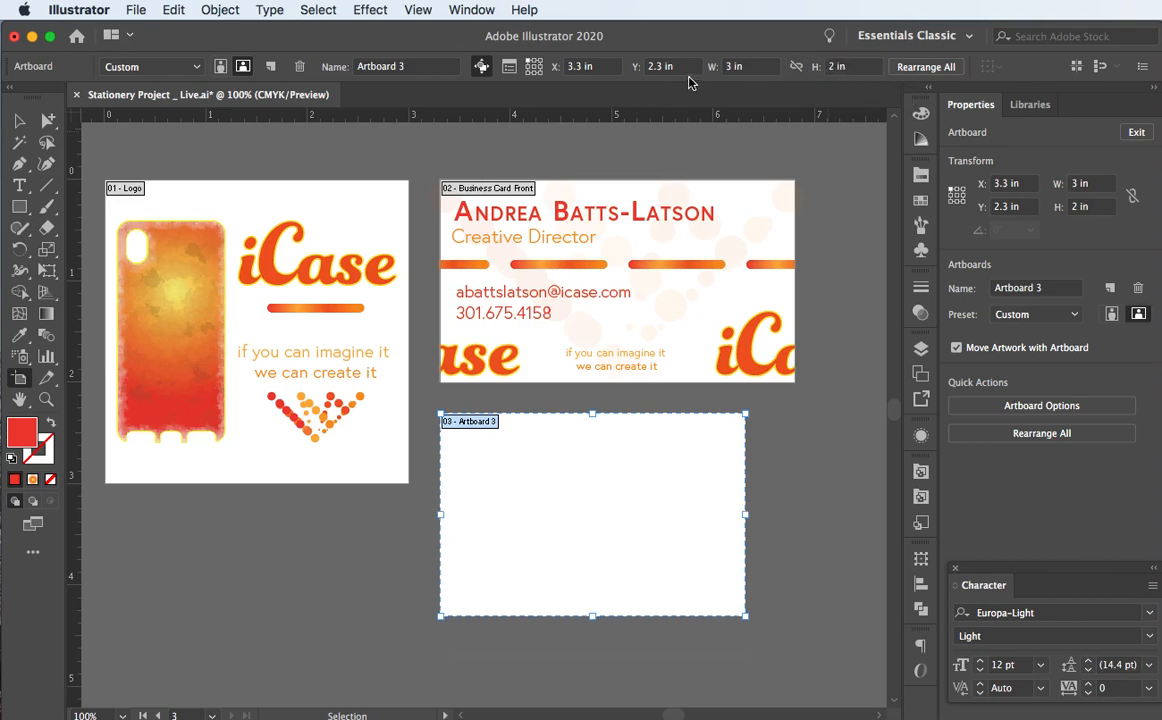
left_click_drag(748, 67, 687, 67)
type("3.5")
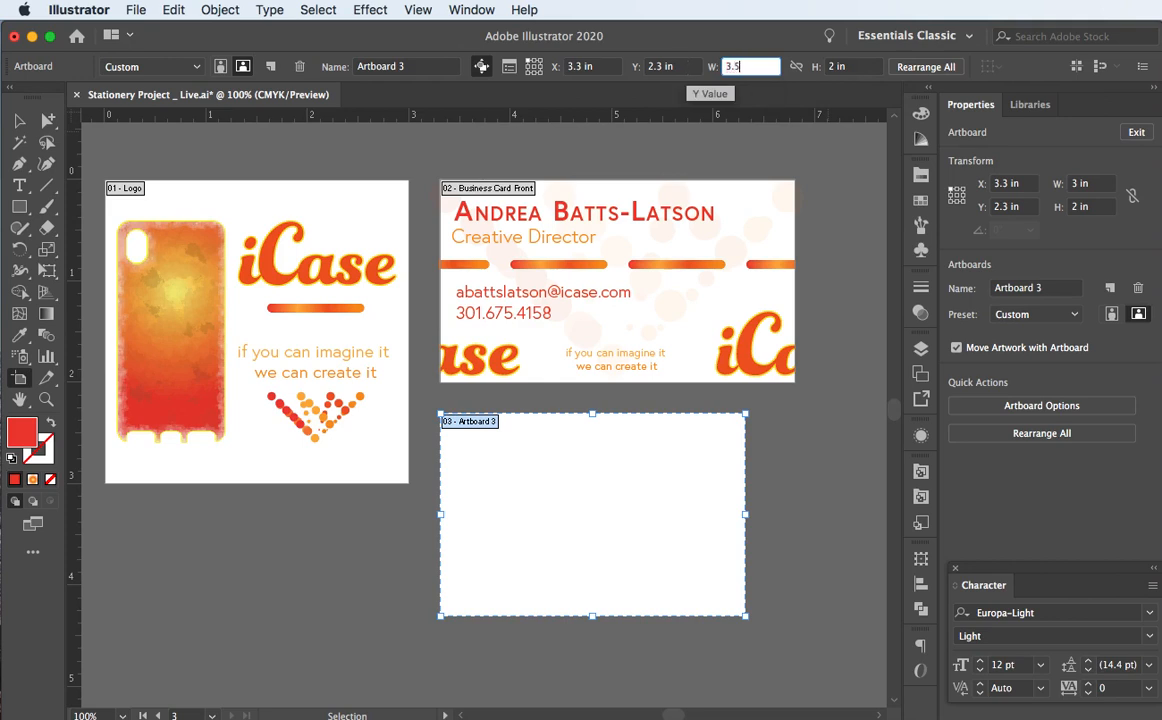
key("Return")
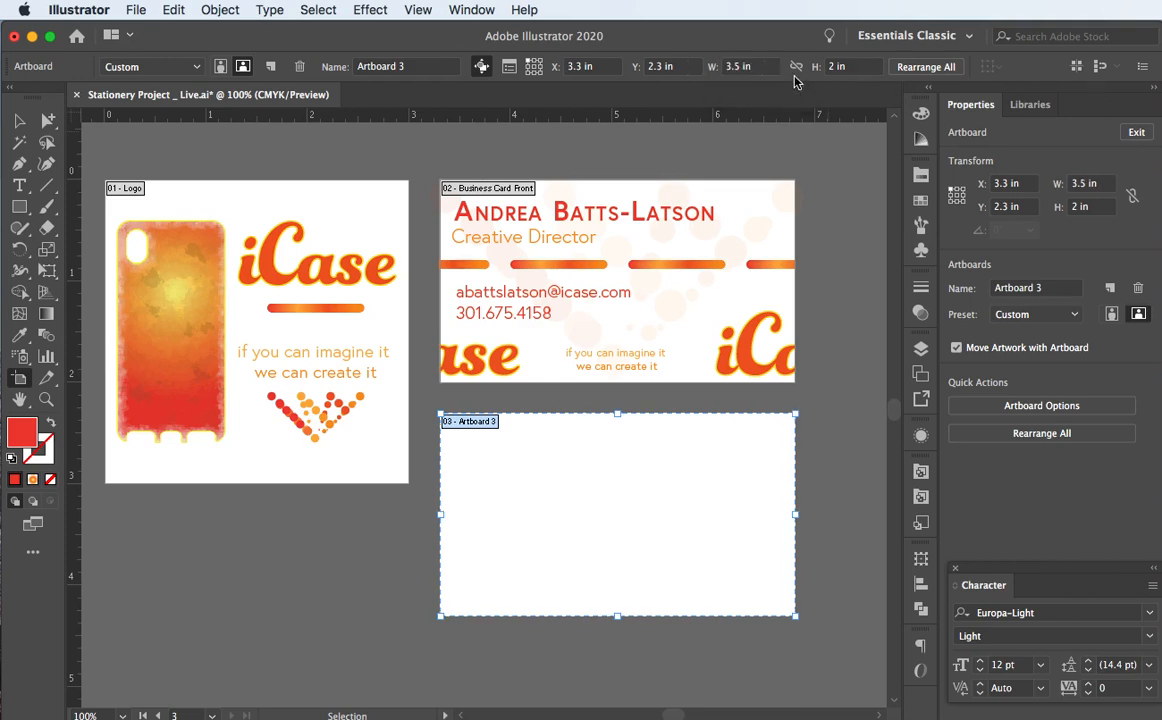
left_click_drag(754, 67, 682, 70)
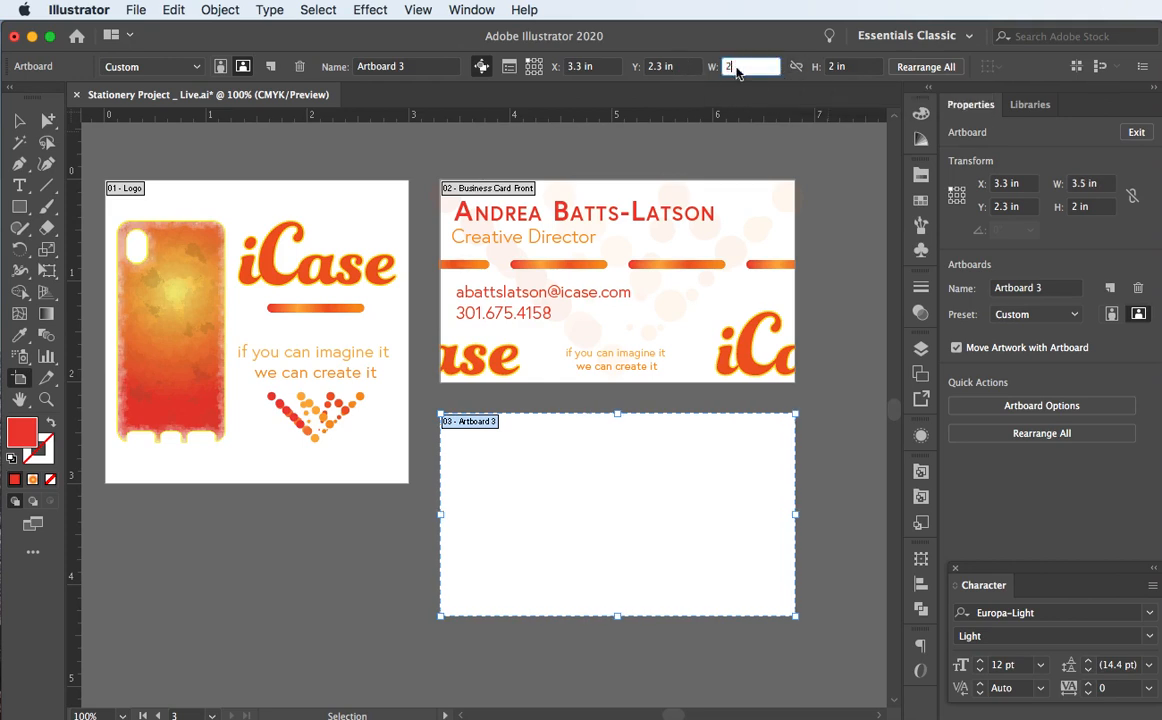
type("2")
key("Tab")
type("3.")
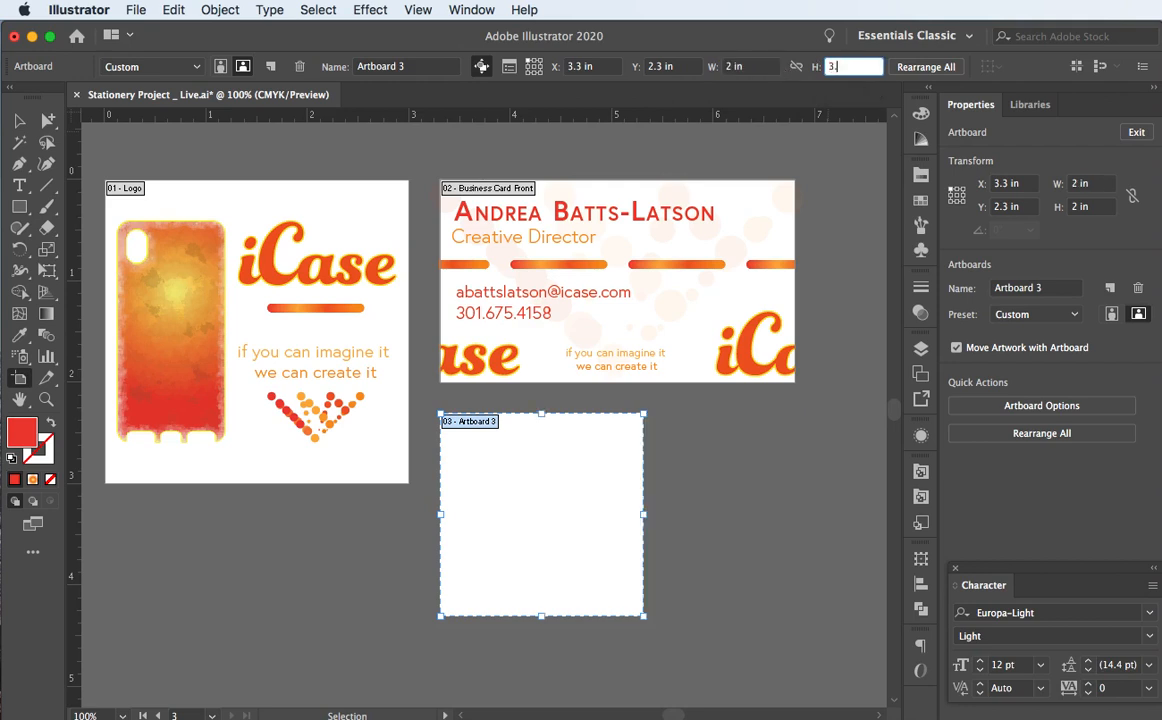
type("5")
key("Return")
scroll(440, 294, "down", 1)
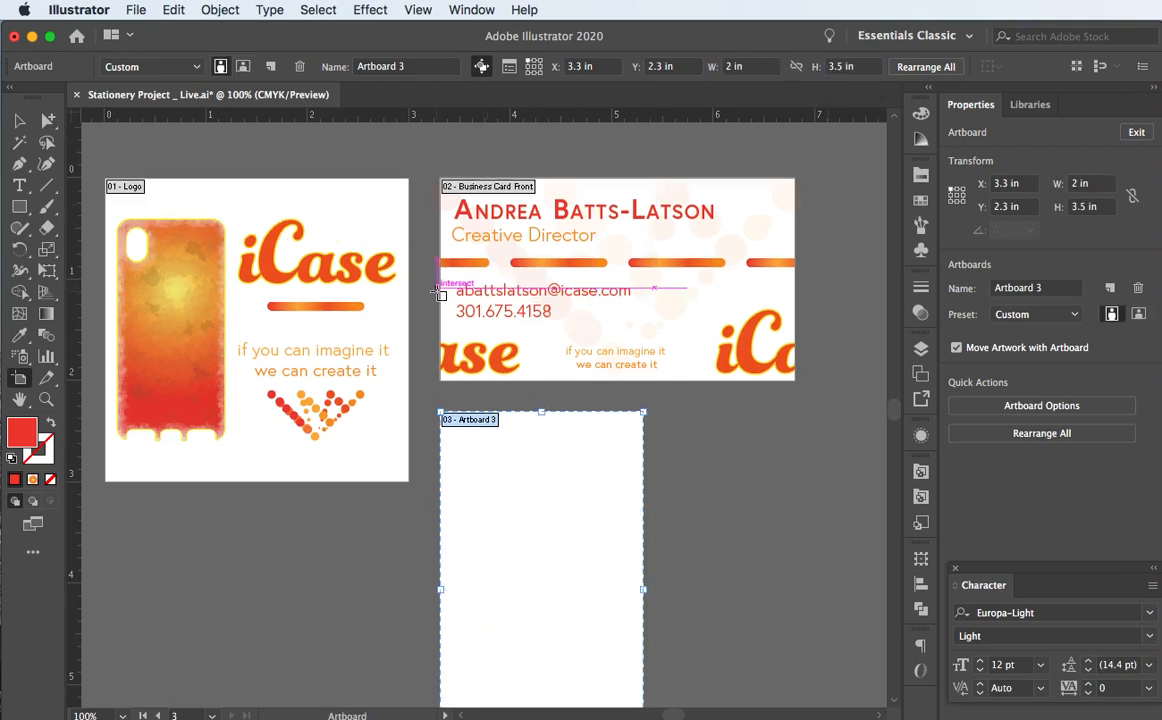
scroll(440, 294, "down", 3)
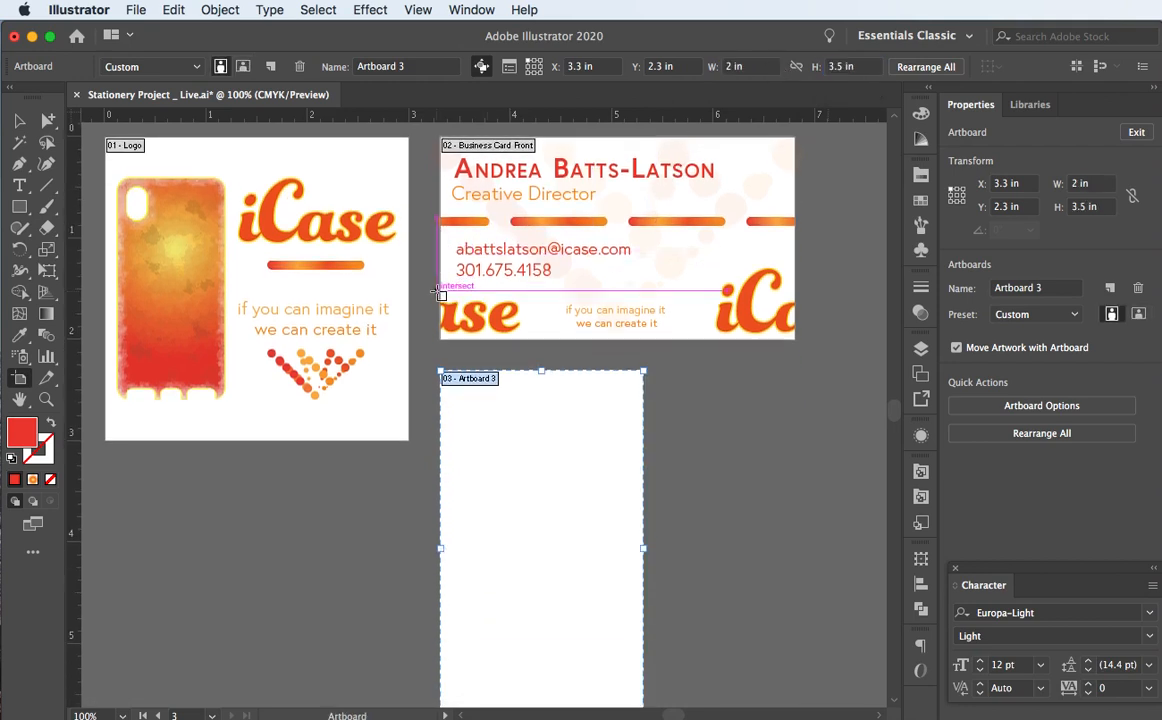
Step: Name the new artboard 'Business Card Back' and bring up the Layers panel
left_click(413, 66)
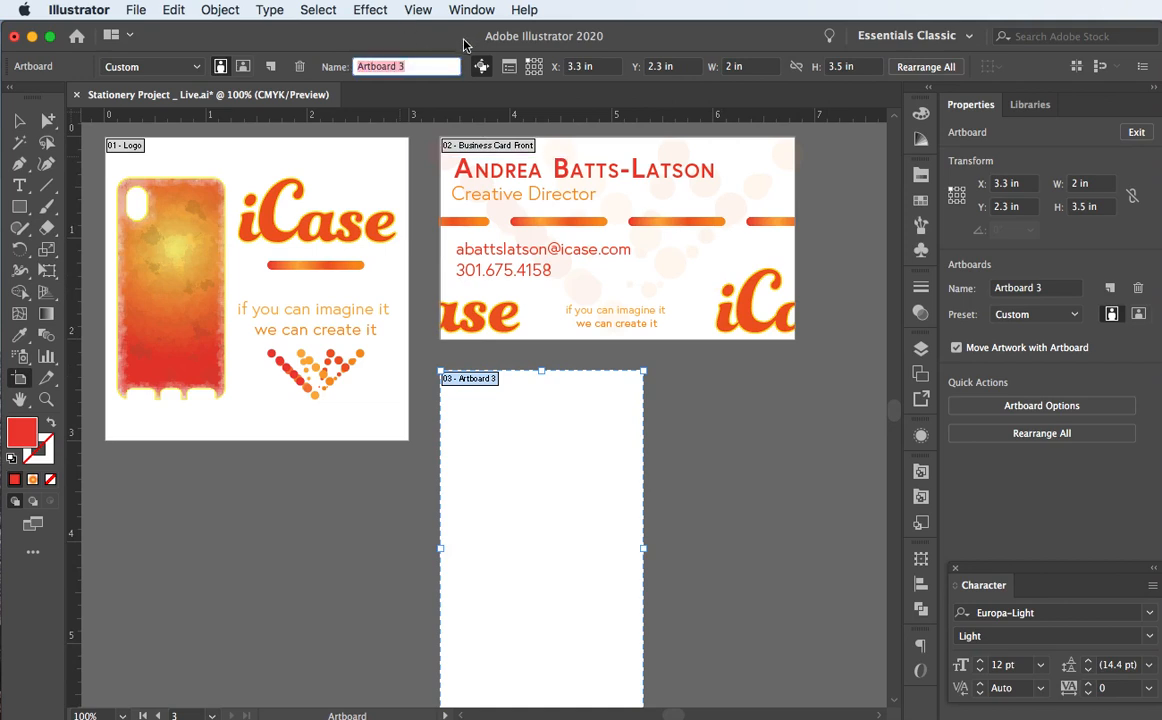
type("B")
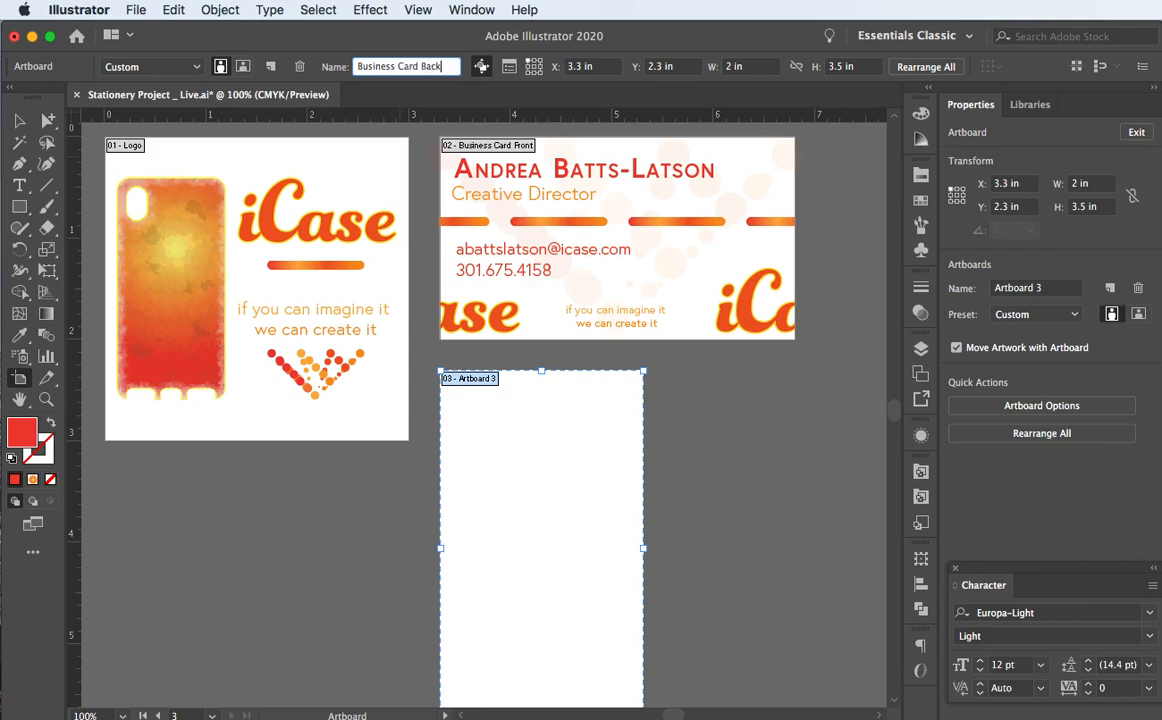
type("usiness Card Back")
key("Return")
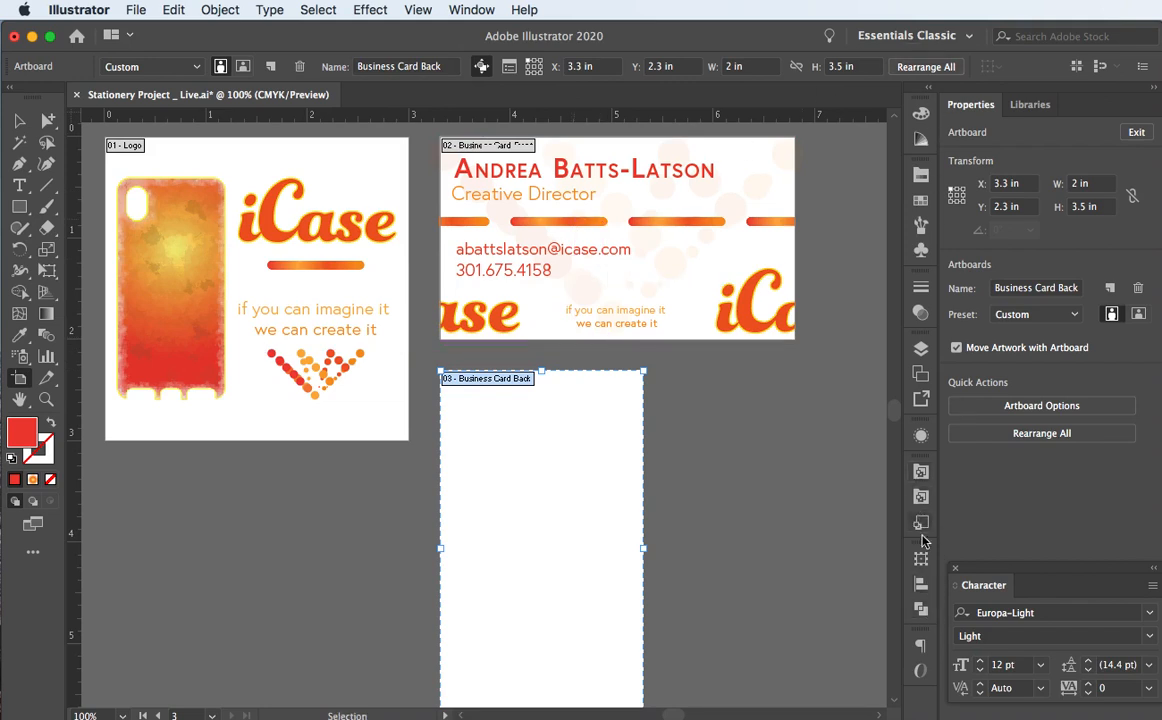
left_click(918, 350)
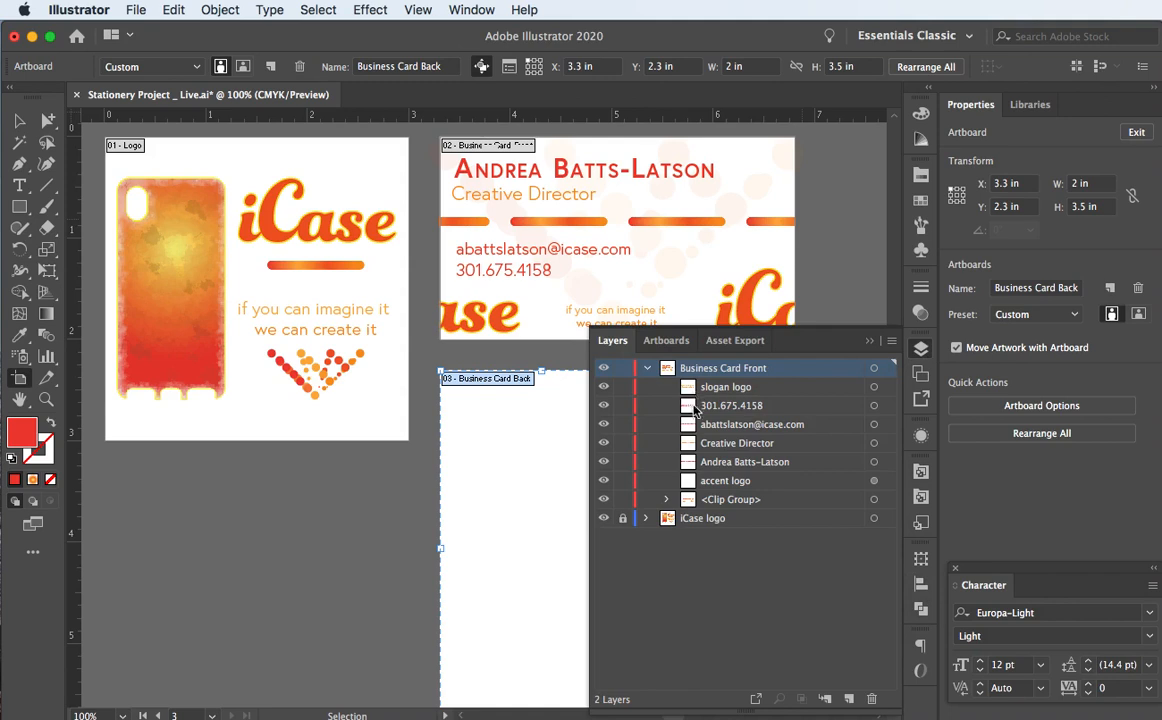
Step: Add a new top layer named 'Business Card Back'
left_click(847, 699)
double_click(696, 368)
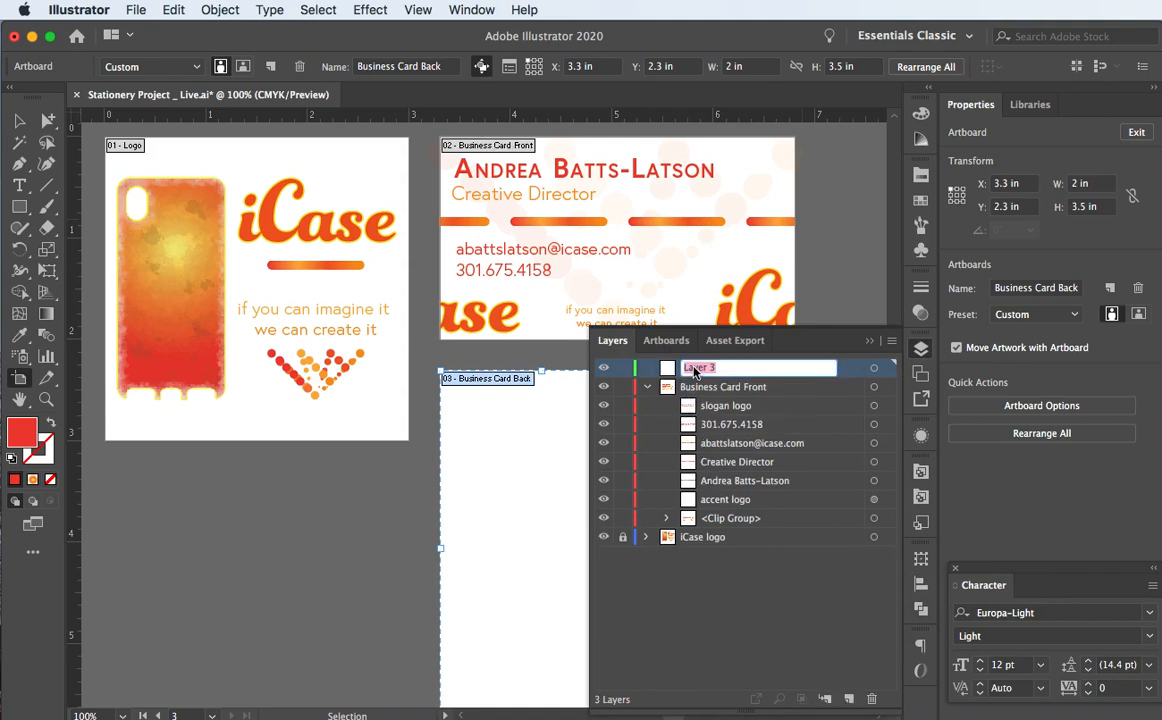
type("bu")
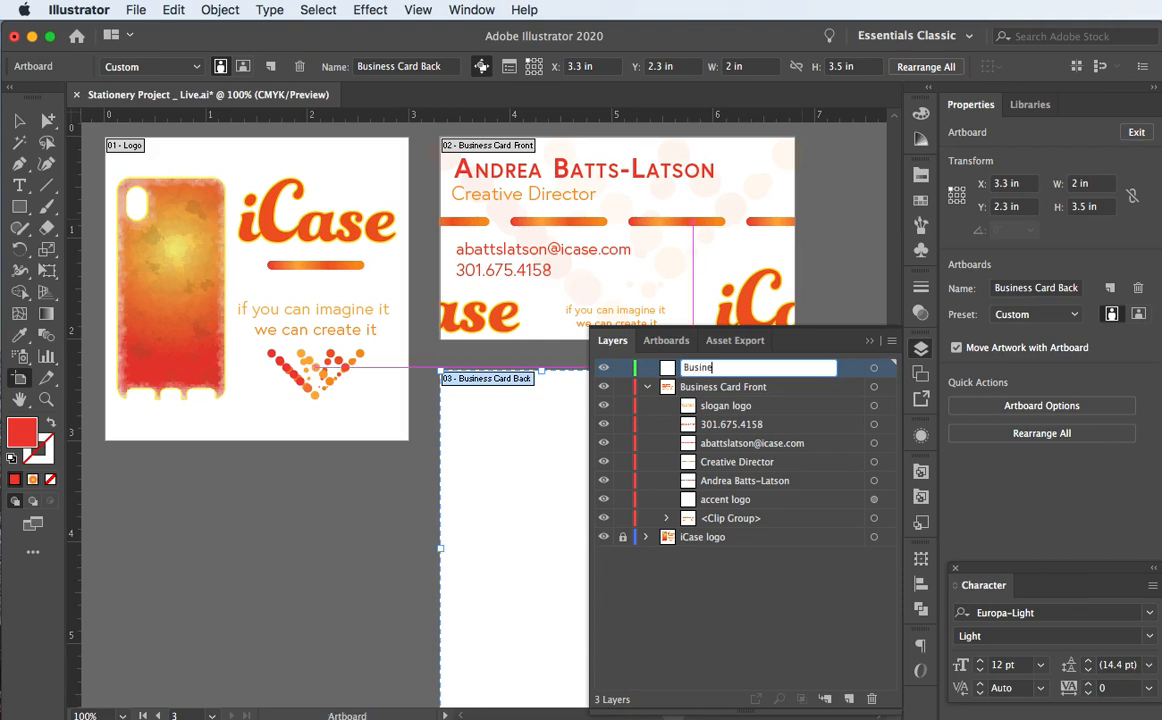
type("siness Card Back")
key("Return")
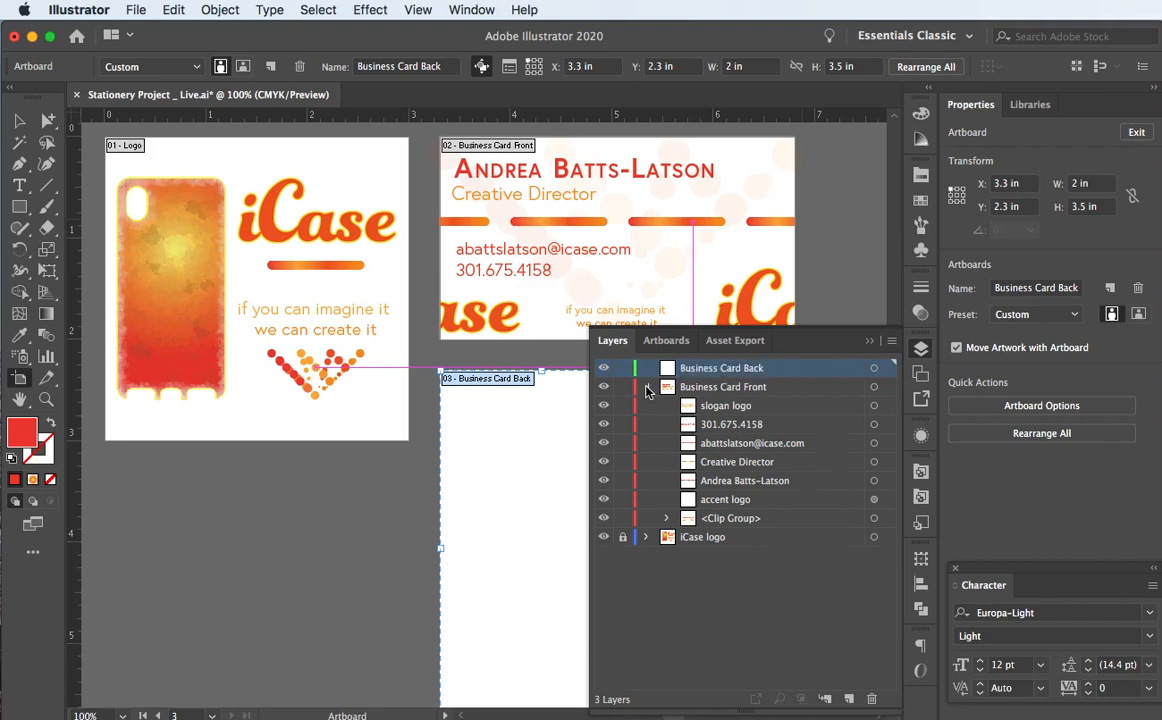
Step: Collapse and lock the Business Card Front layer, then return to the Selection tool
left_click(646, 387)
left_click(622, 387)
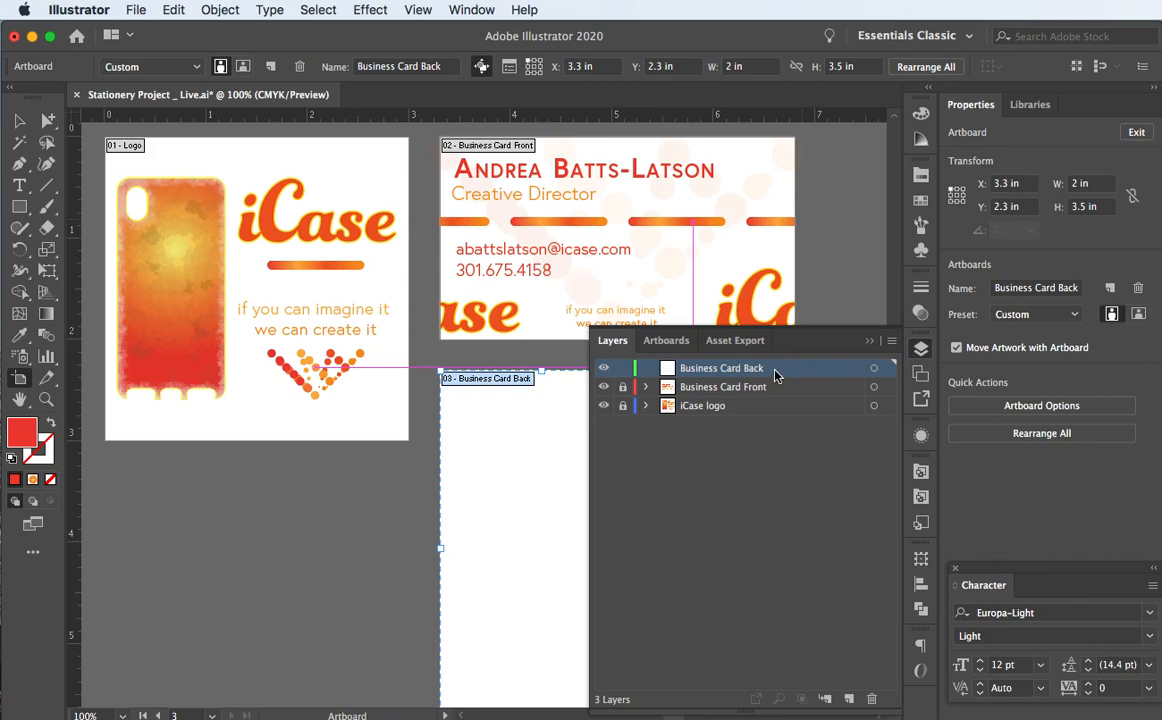
left_click(871, 340)
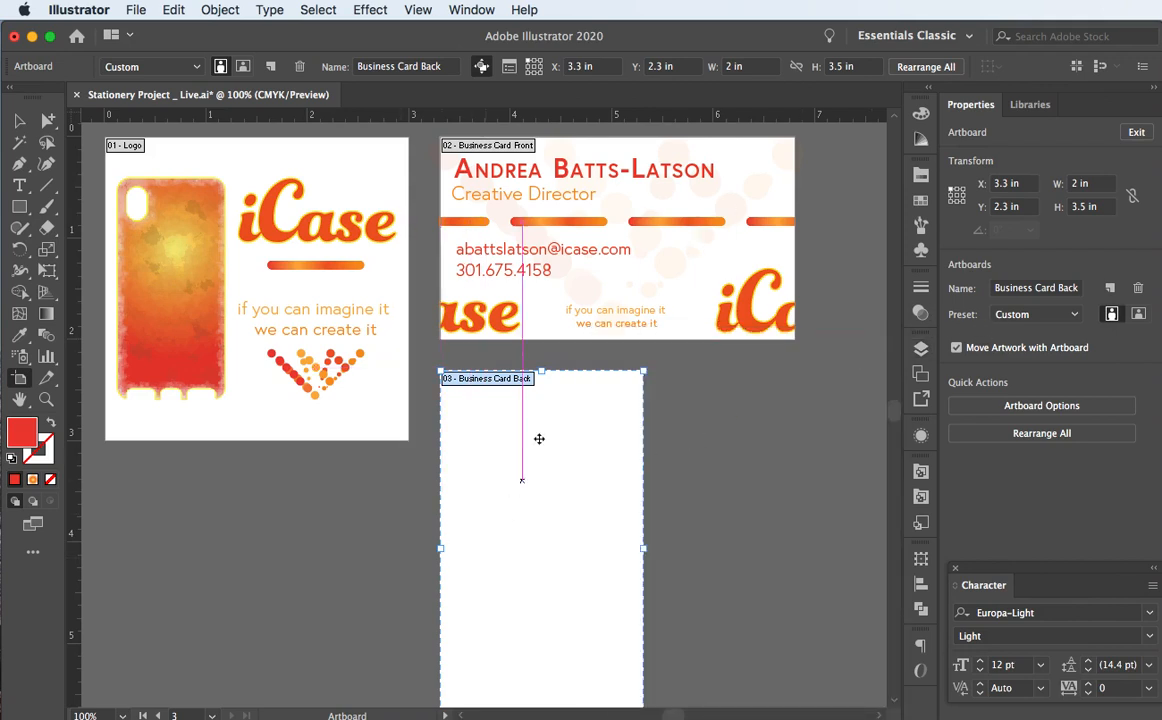
left_click(19, 121)
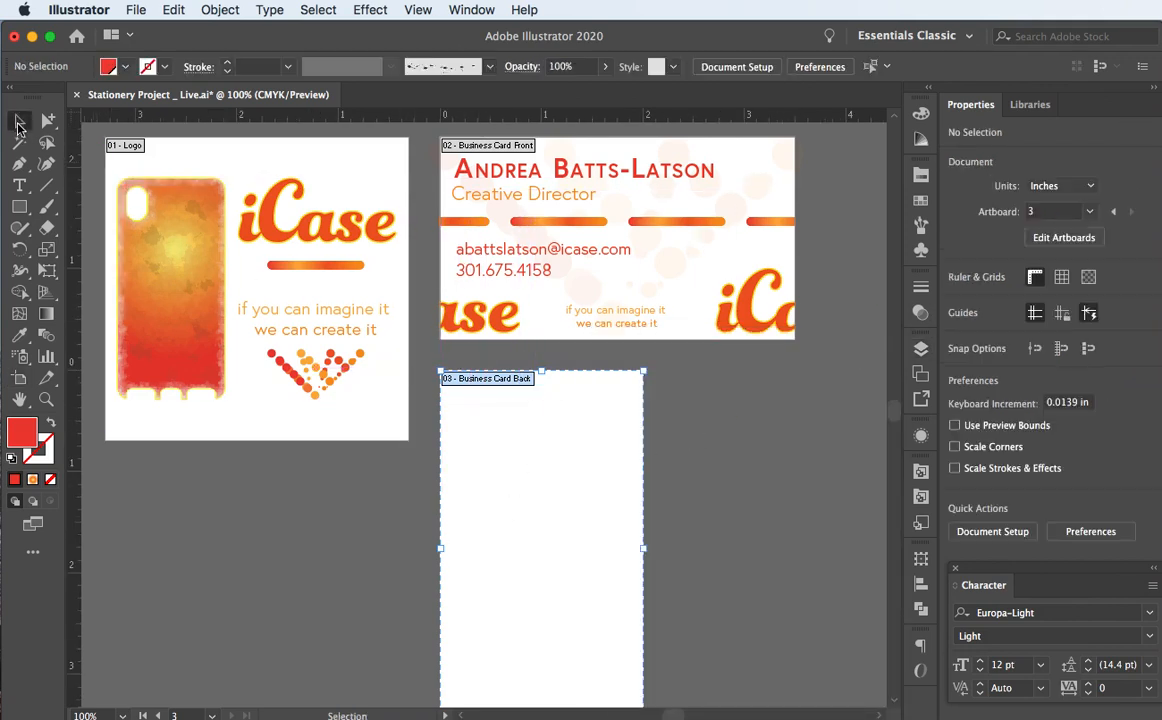
Step: Place the phone-case symbol from the Symbols panel onto the vertical back artboard
scroll(433, 487, "down", 3)
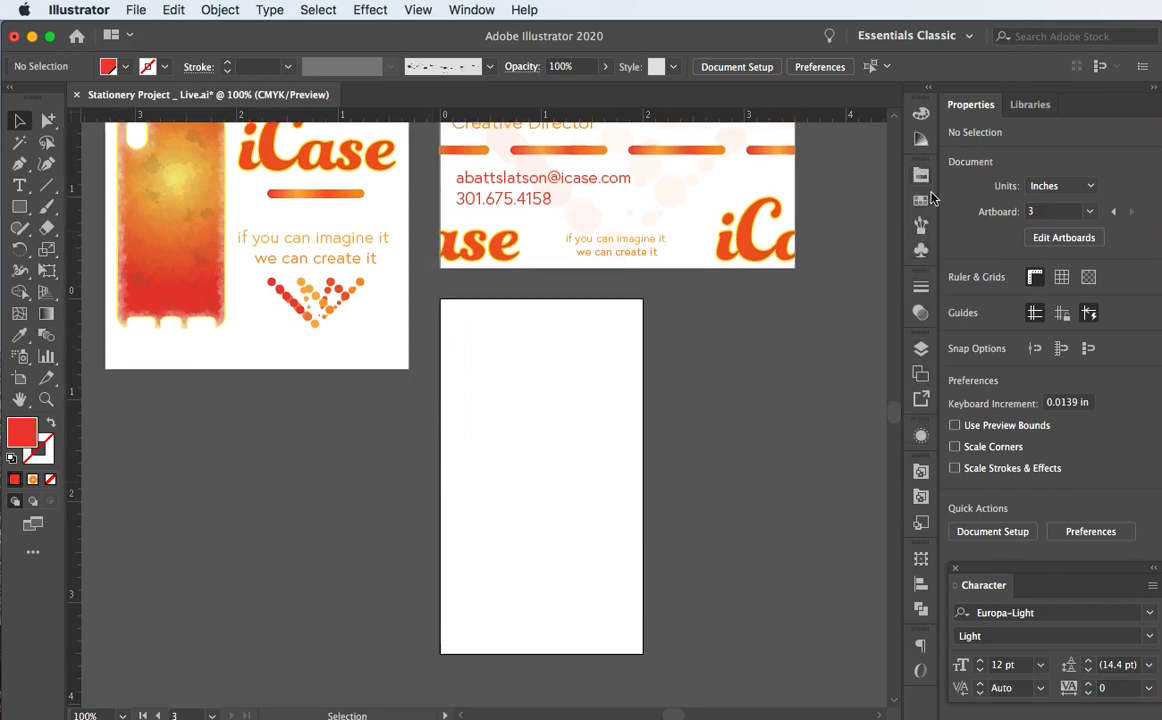
left_click(921, 250)
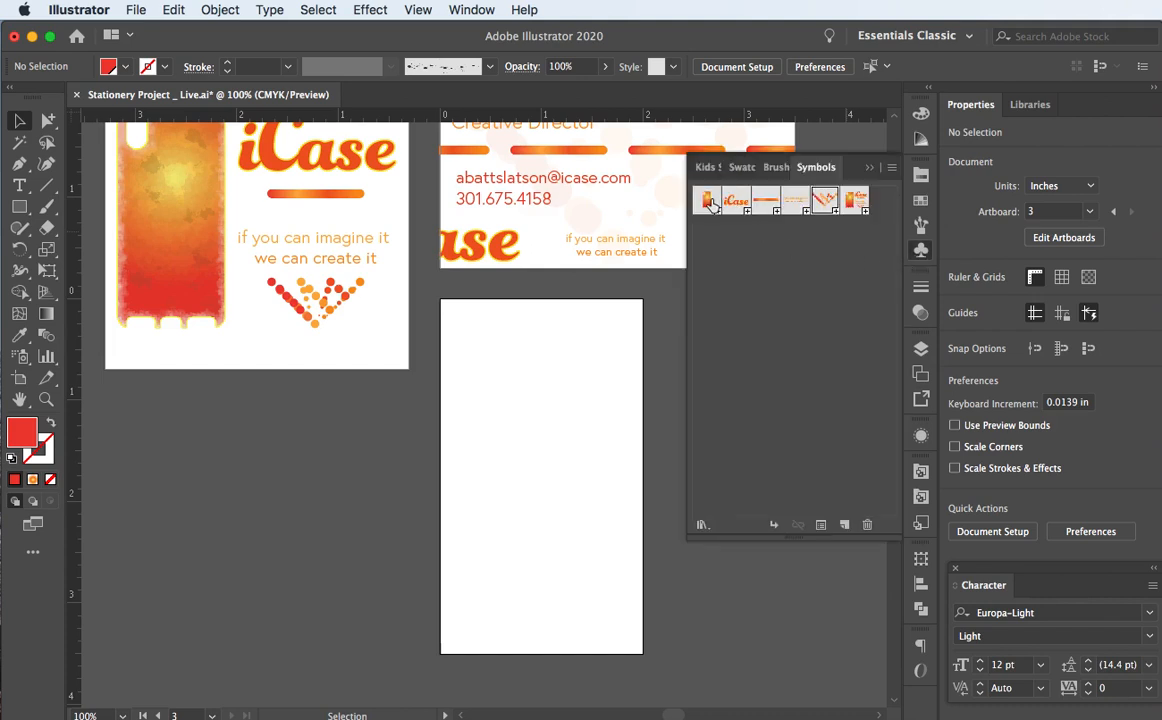
left_click_drag(708, 201, 547, 545)
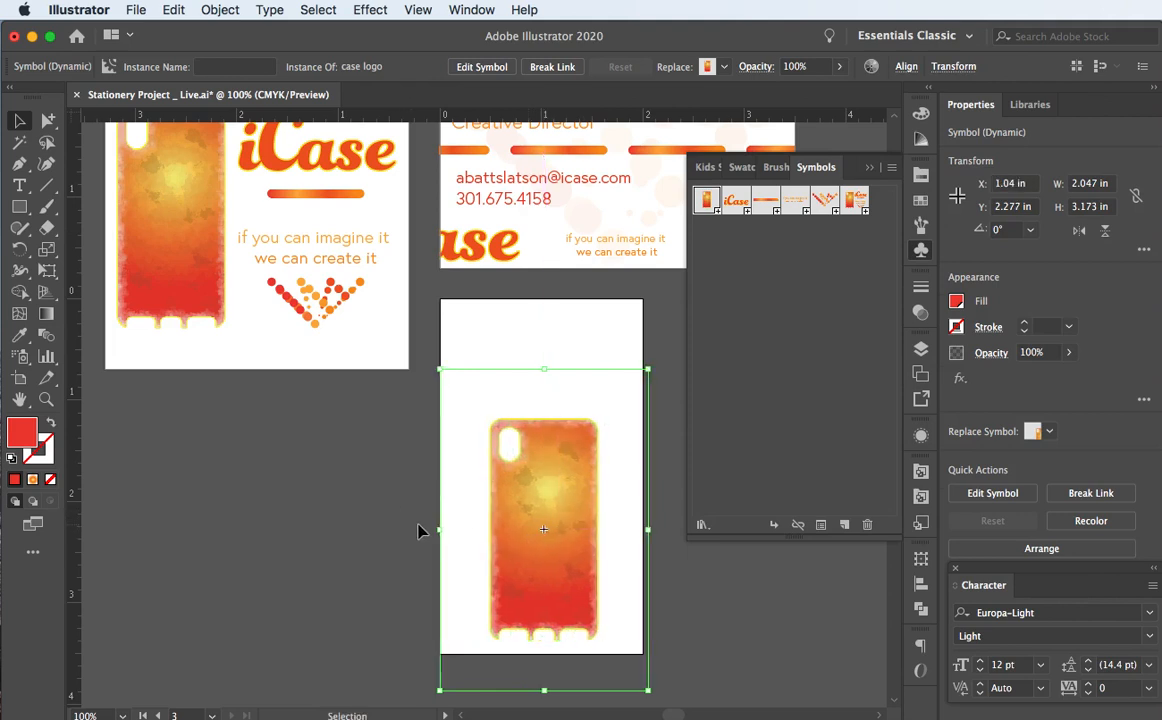
key("Left")
key("Left")
key("Left")
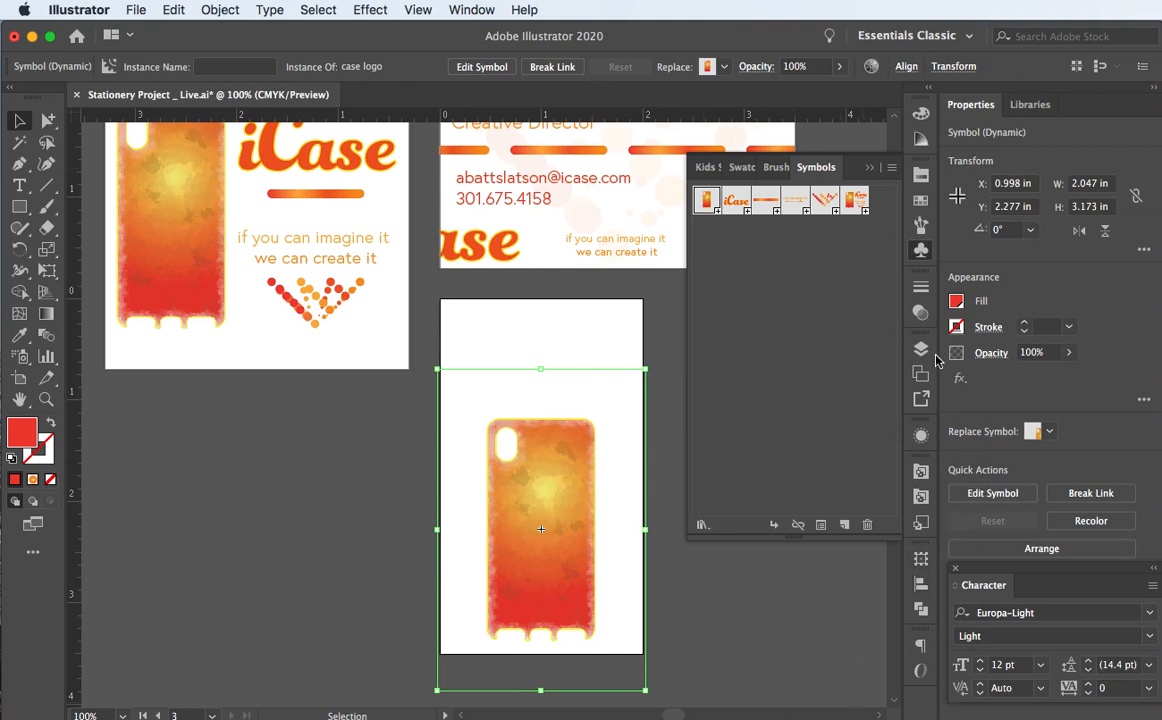
Step: Centre the phone case horizontally on the artboard and move it lower
left_click(921, 583)
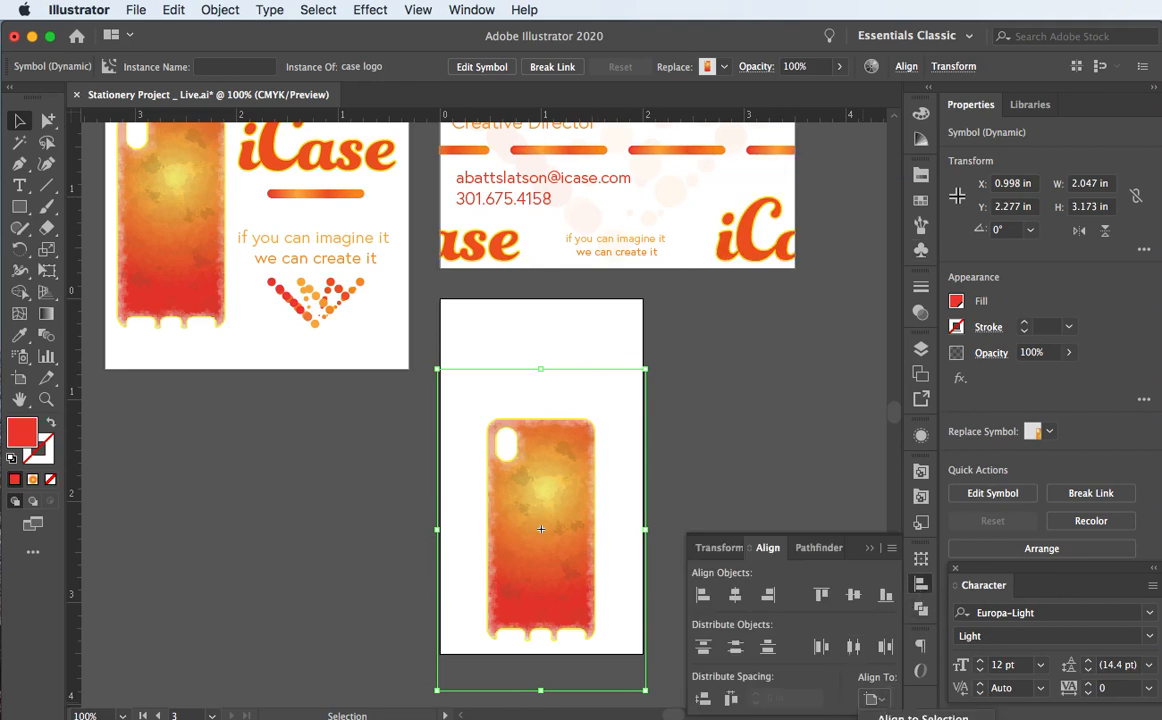
left_click(735, 595)
left_click(853, 595)
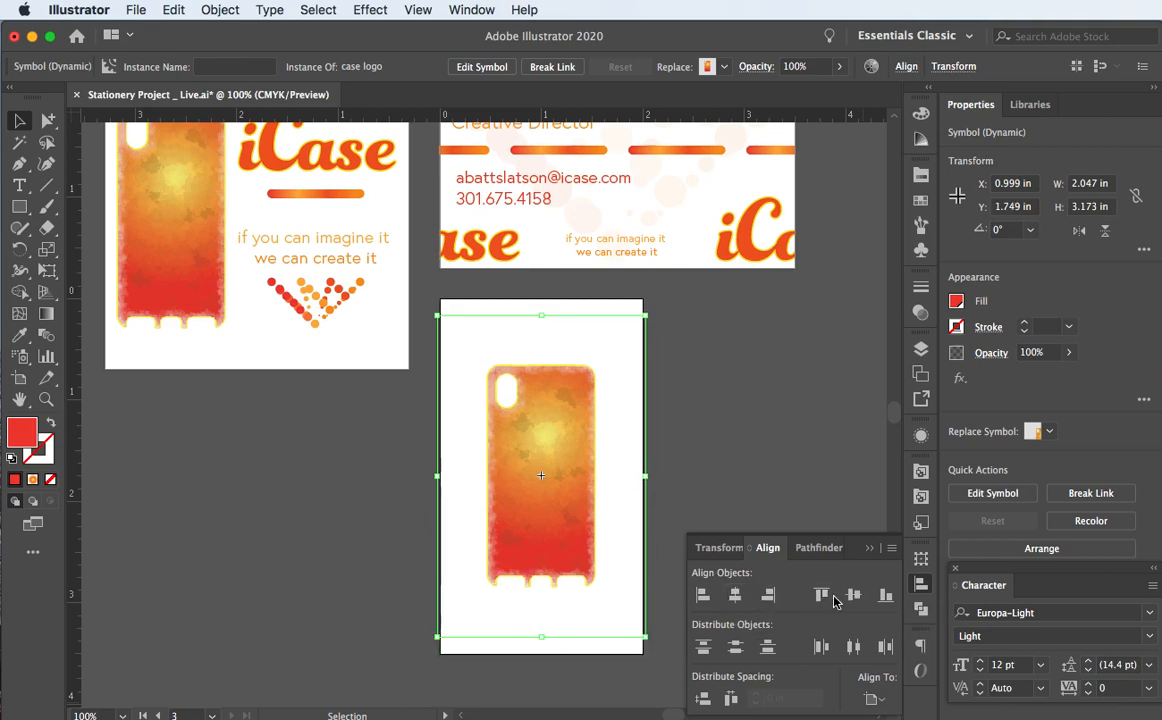
left_click(886, 596)
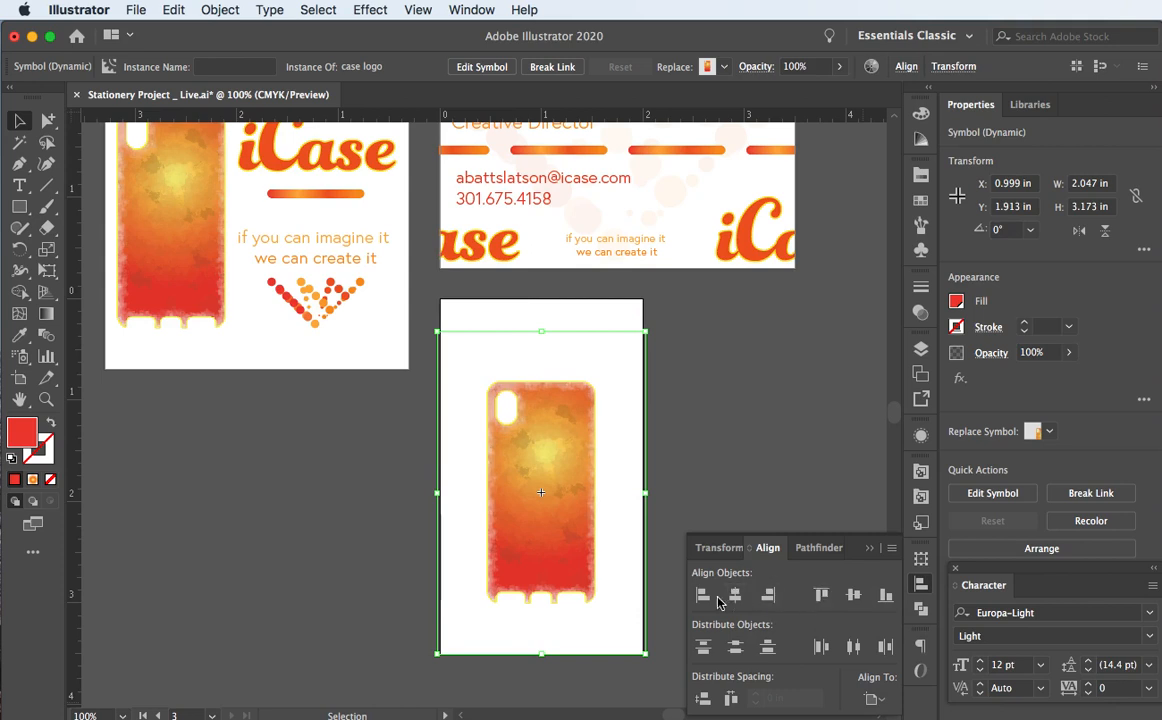
left_click(437, 515)
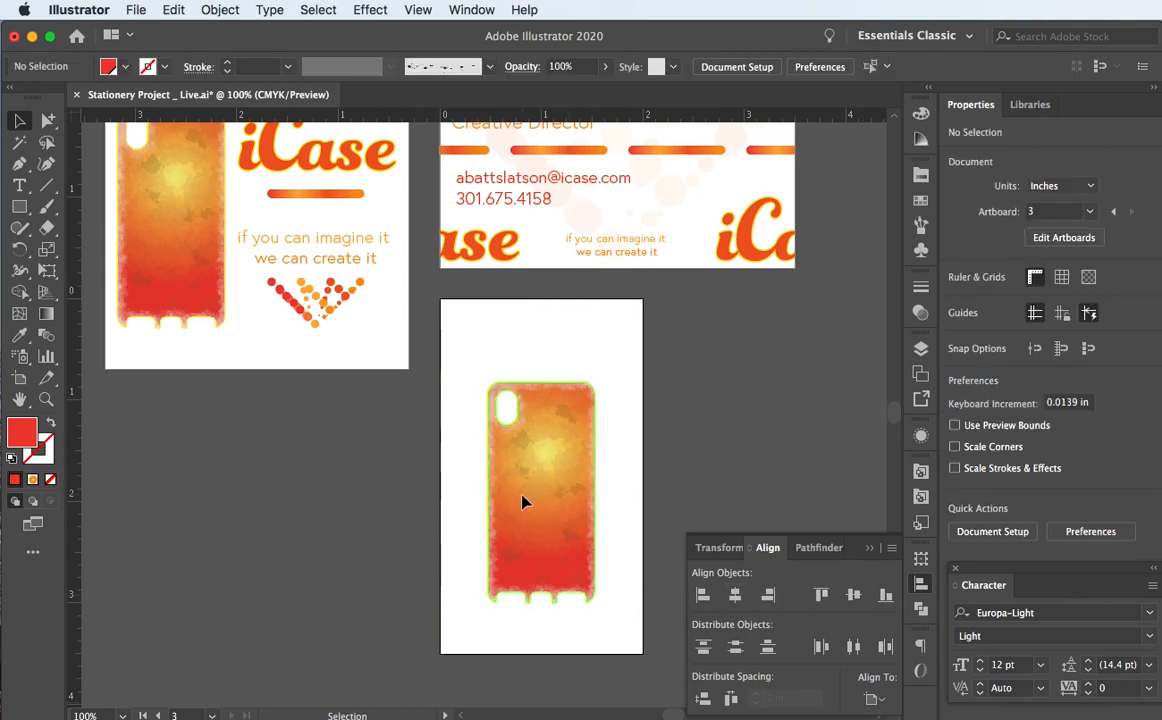
left_click(528, 537)
left_click_drag(528, 537, 528, 580)
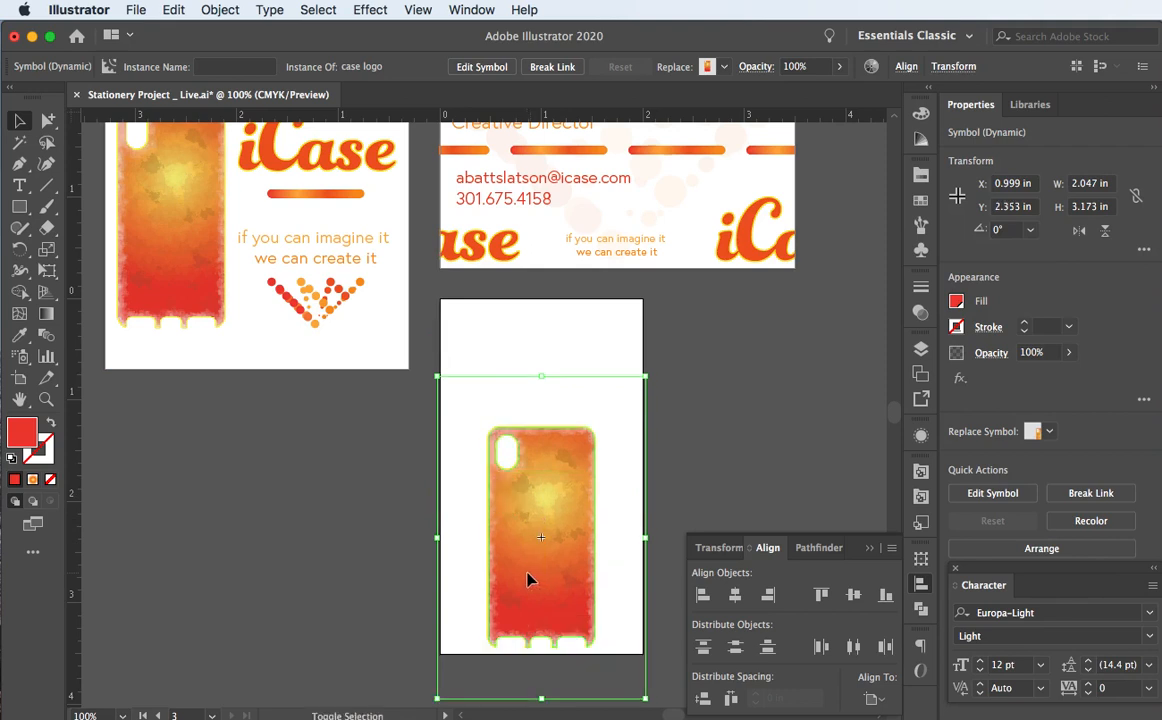
left_click(265, 532)
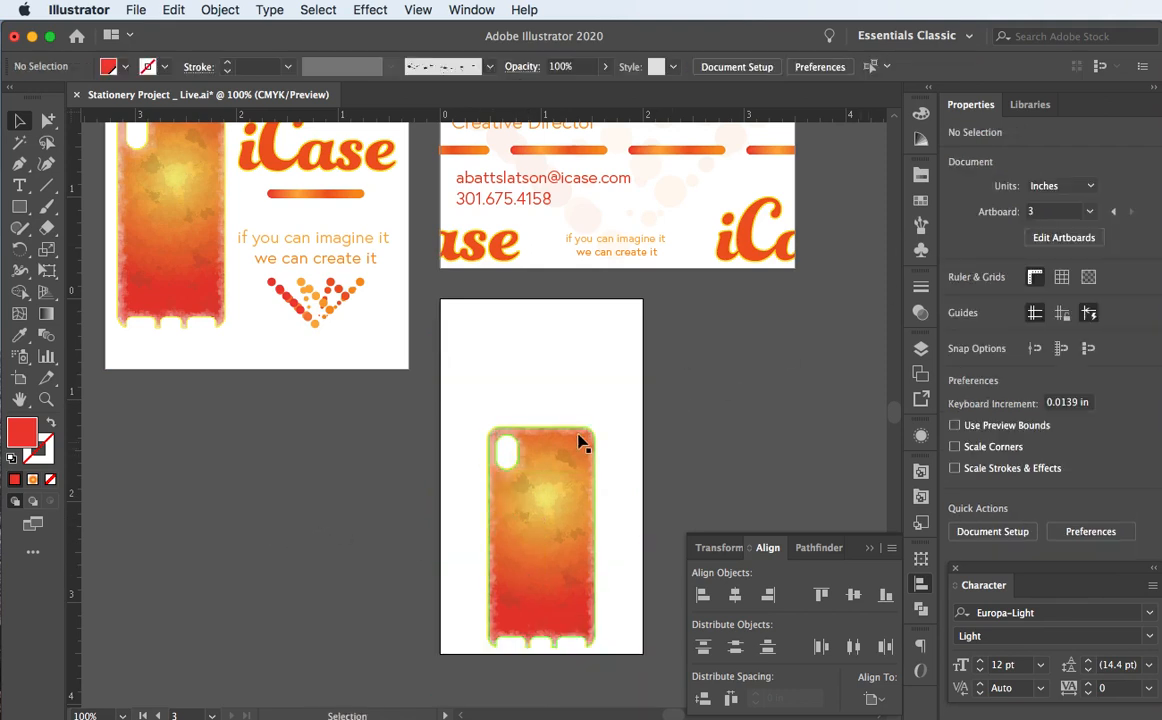
scroll(537, 450, "up", 3)
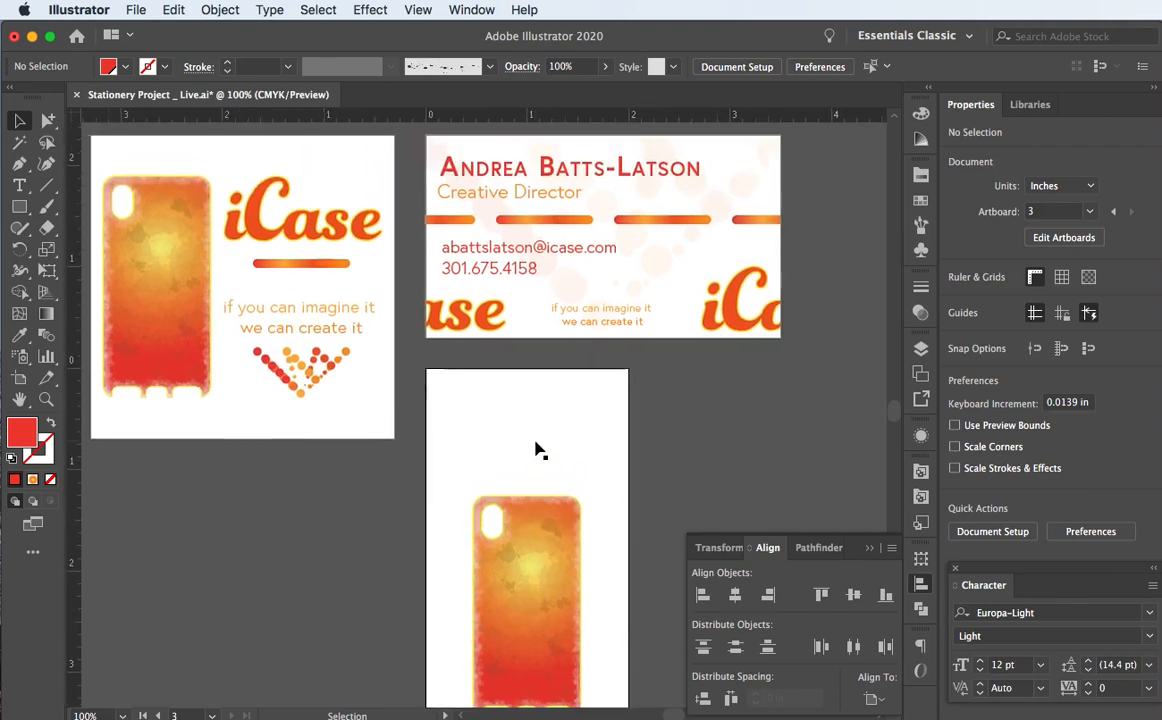
scroll(537, 455, "right", 2)
Step: Rotate the phone-case symbol to about 341.6°
left_click(530, 490)
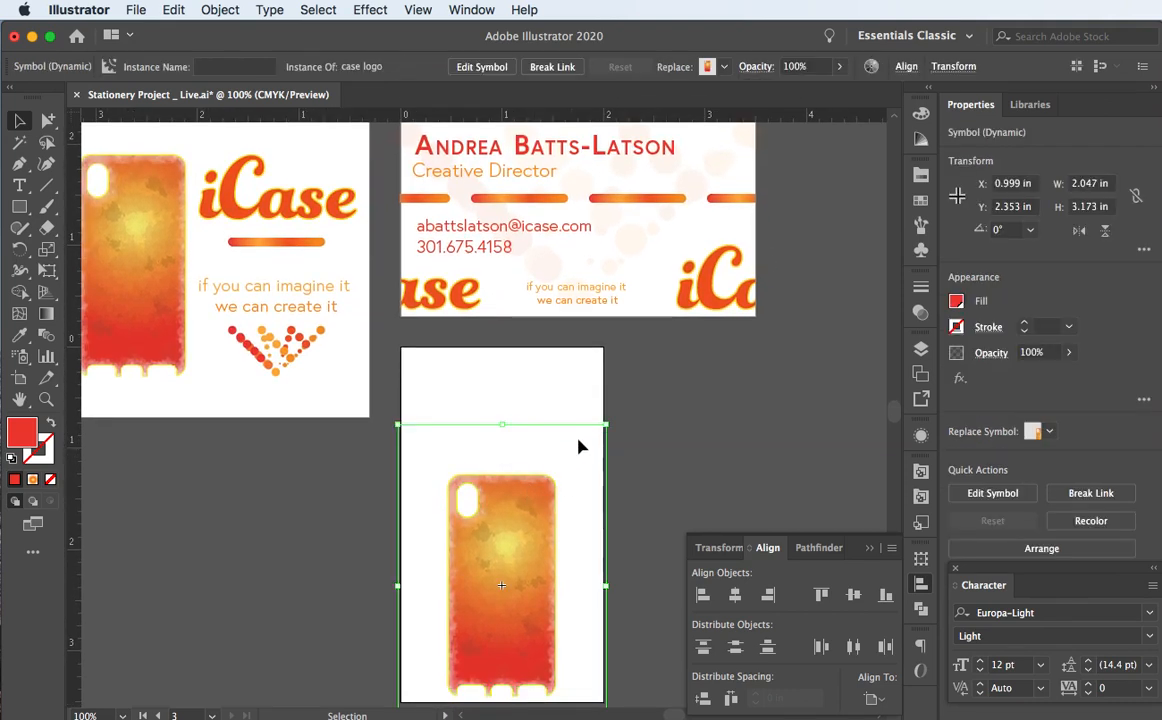
left_click_drag(603, 414, 687, 423)
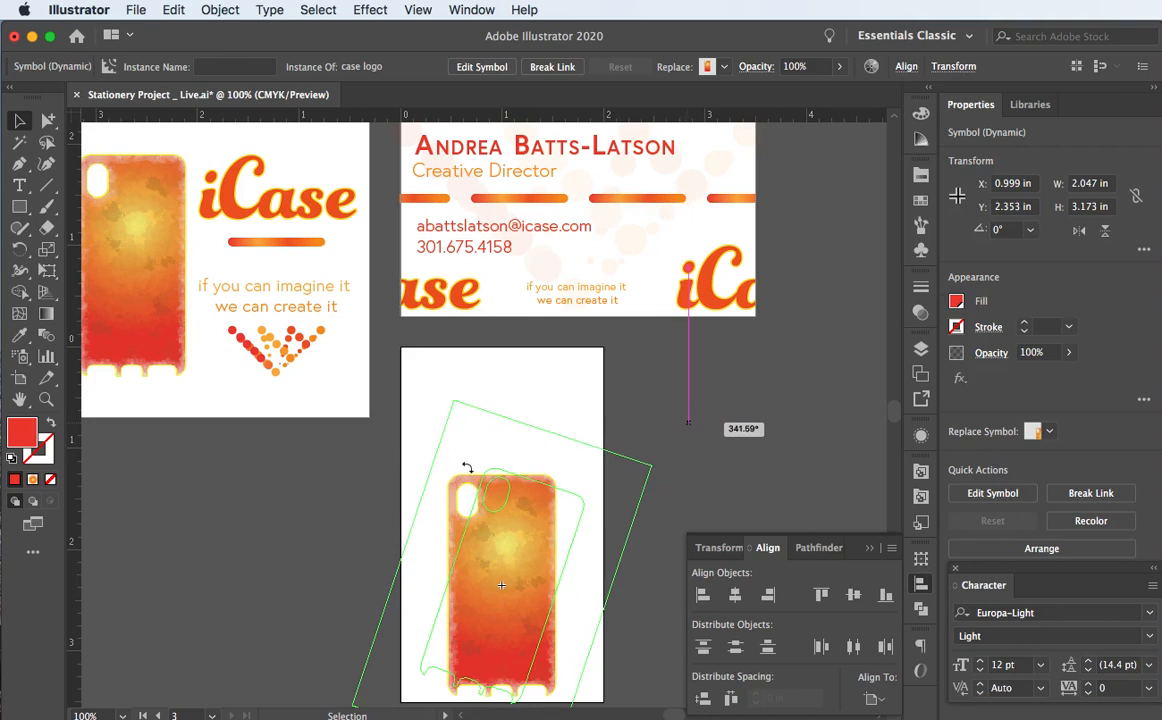
left_click_drag(687, 423, 688, 423)
scroll(470, 466, "down", 1)
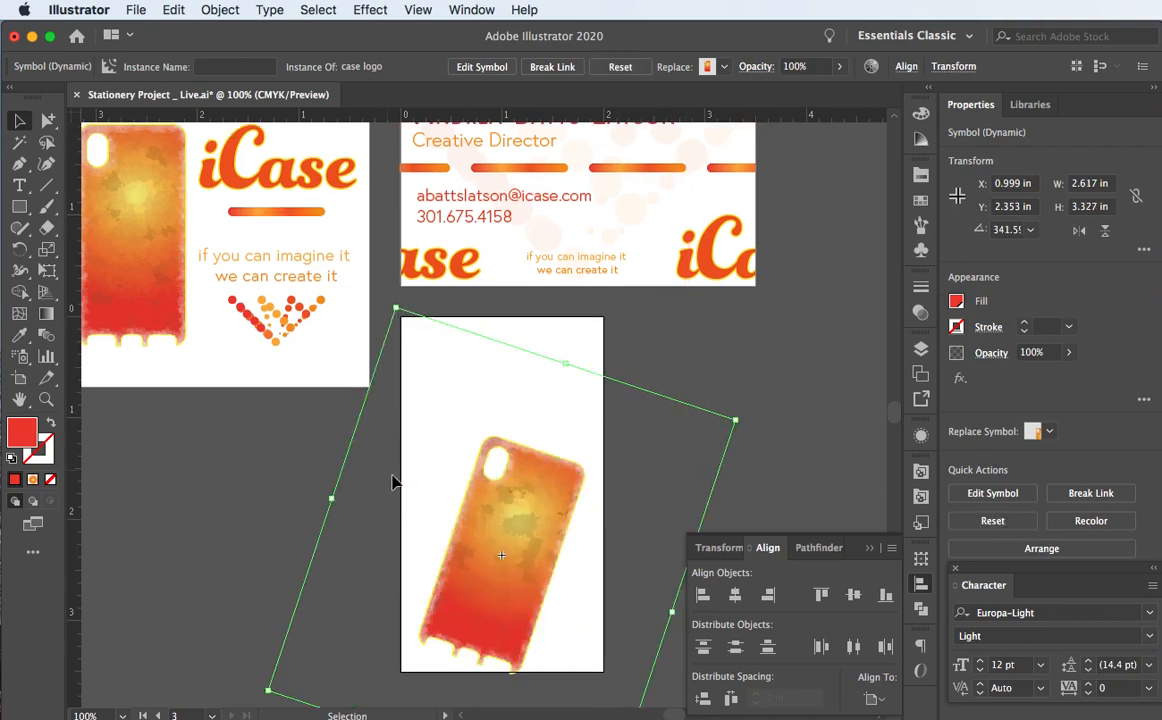
Step: Reposition the tilted phone case slightly up and left so it sits within the artboard
left_click_drag(519, 508, 516, 494)
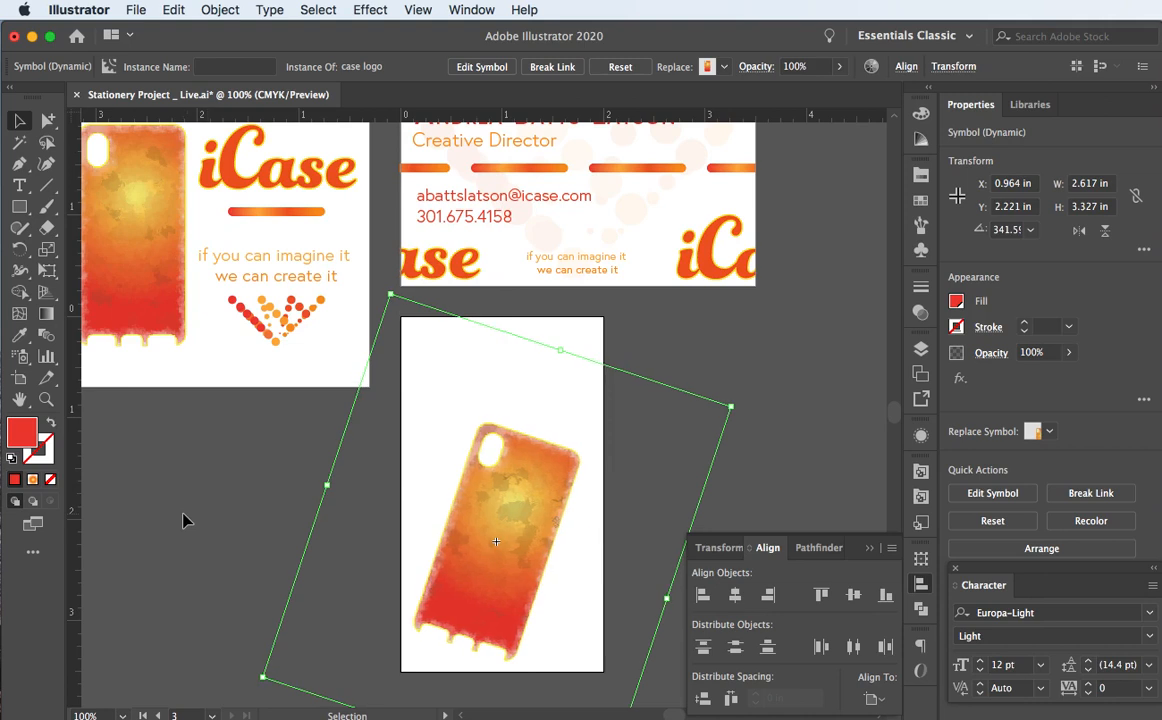
key("Right")
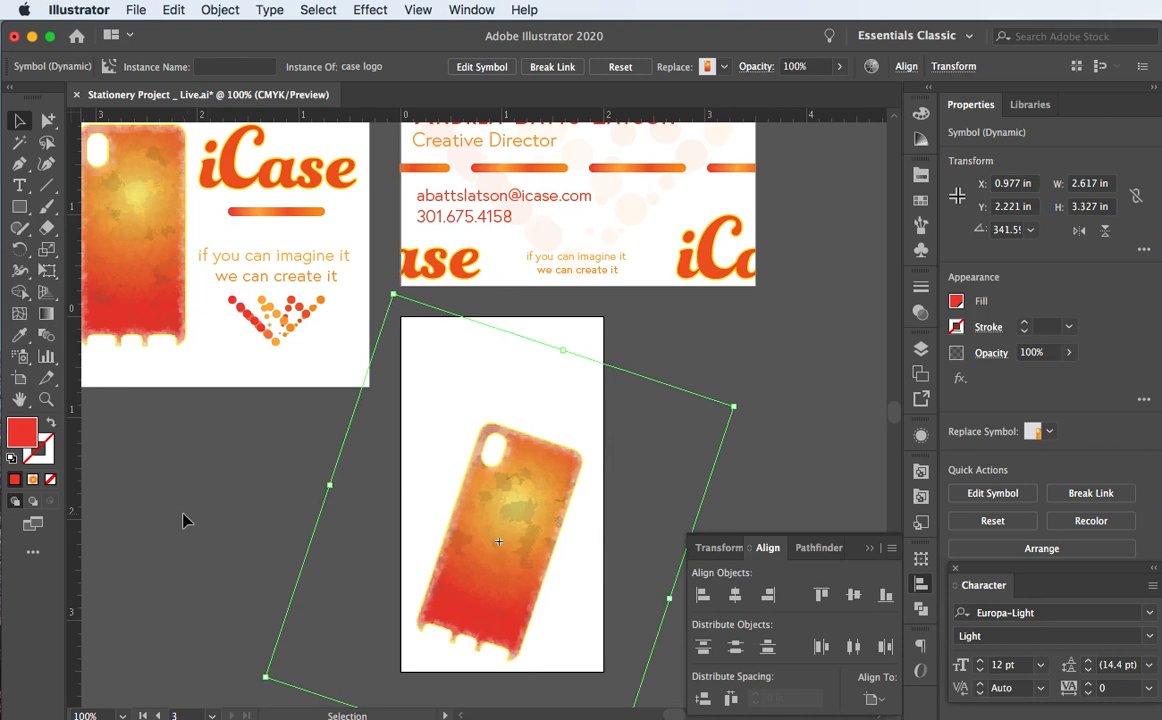
key("Up")
key("Up")
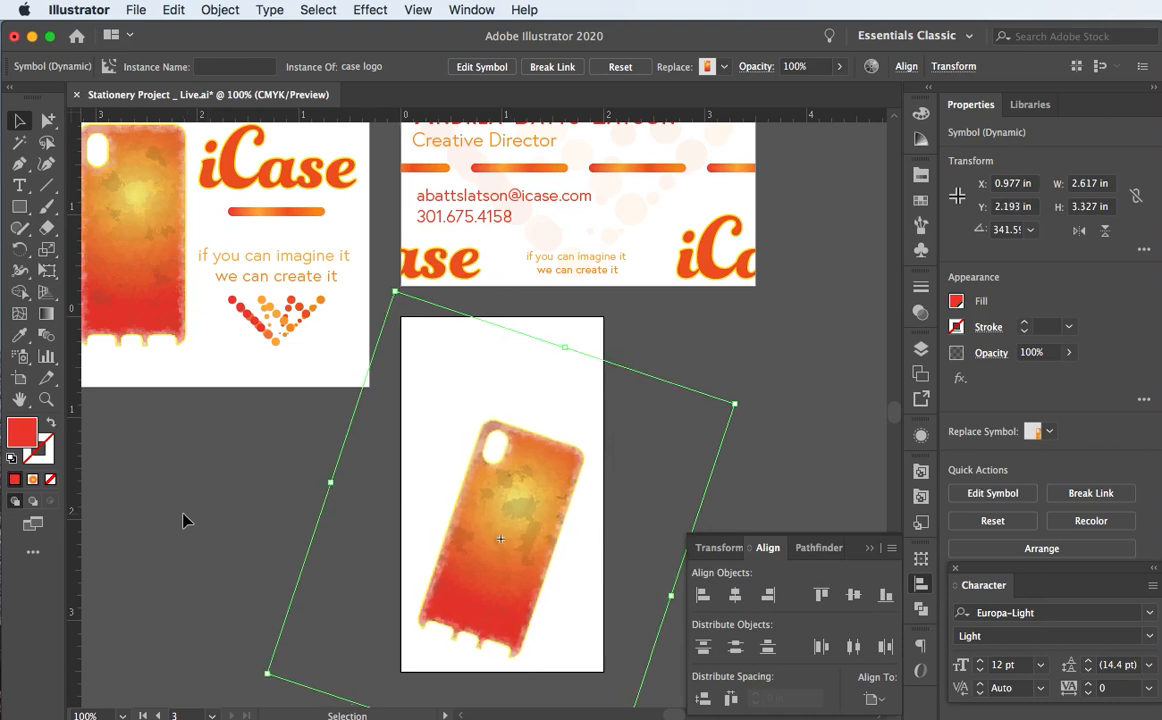
left_click(183, 520)
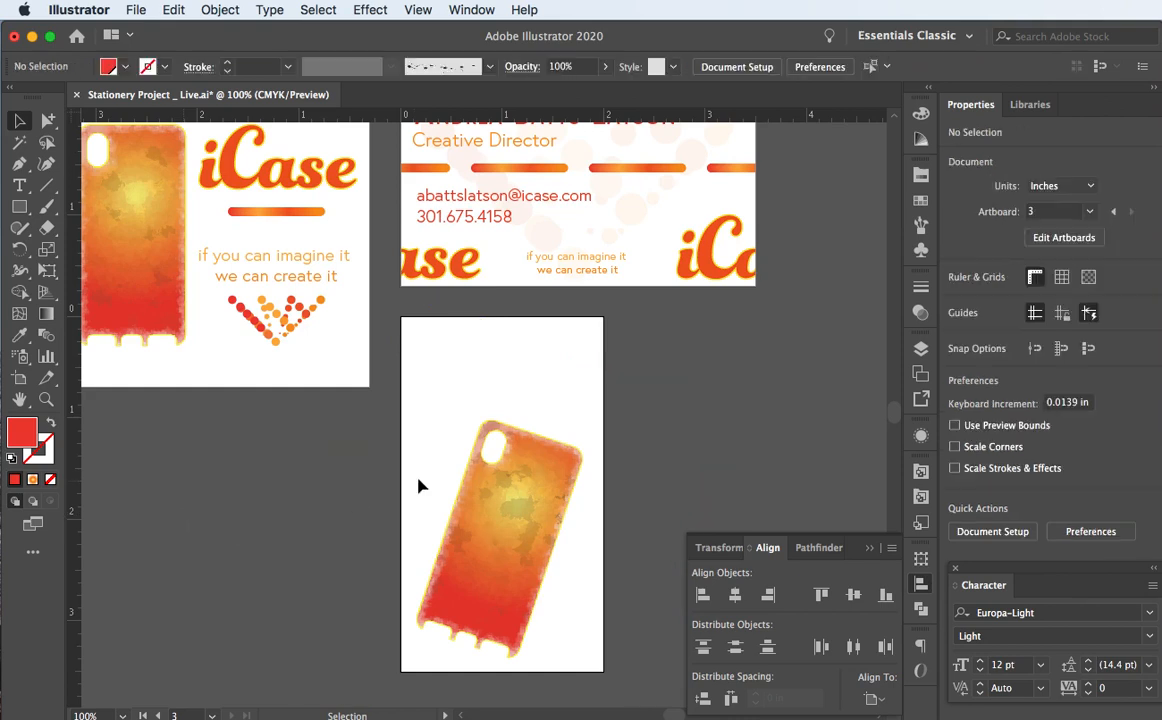
scroll(398, 487, "right", 2)
scroll(398, 487, "up", 1)
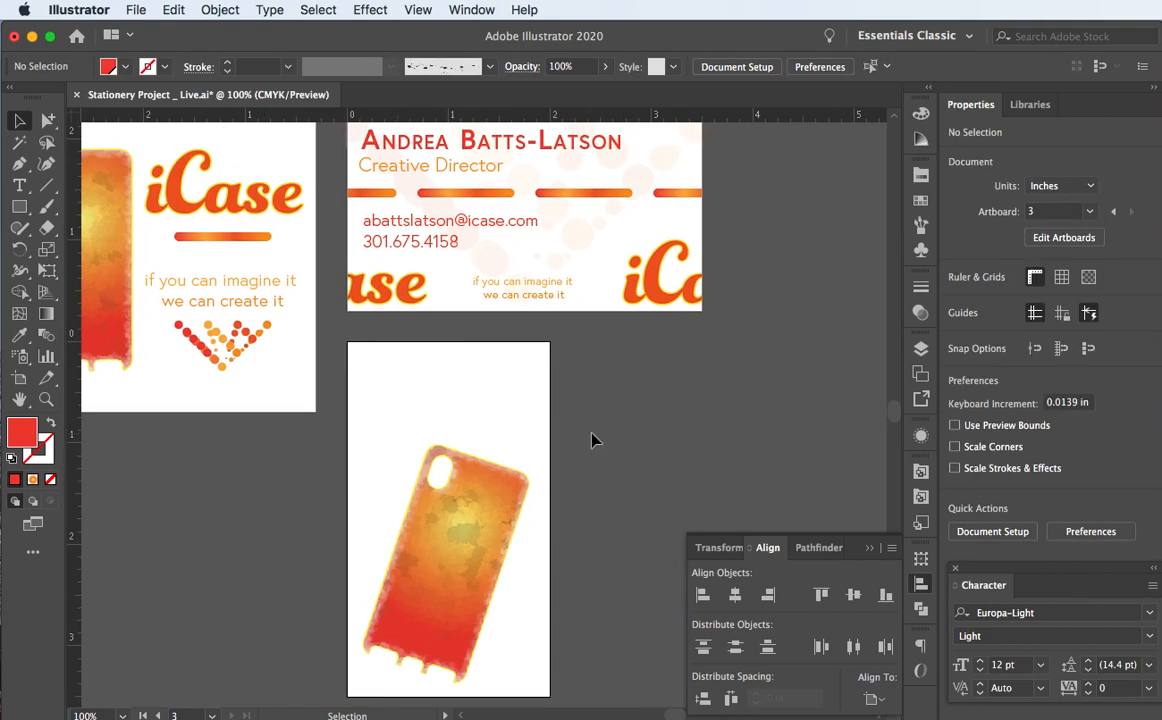
scroll(619, 437, "up", 1)
scroll(619, 437, "left", 1)
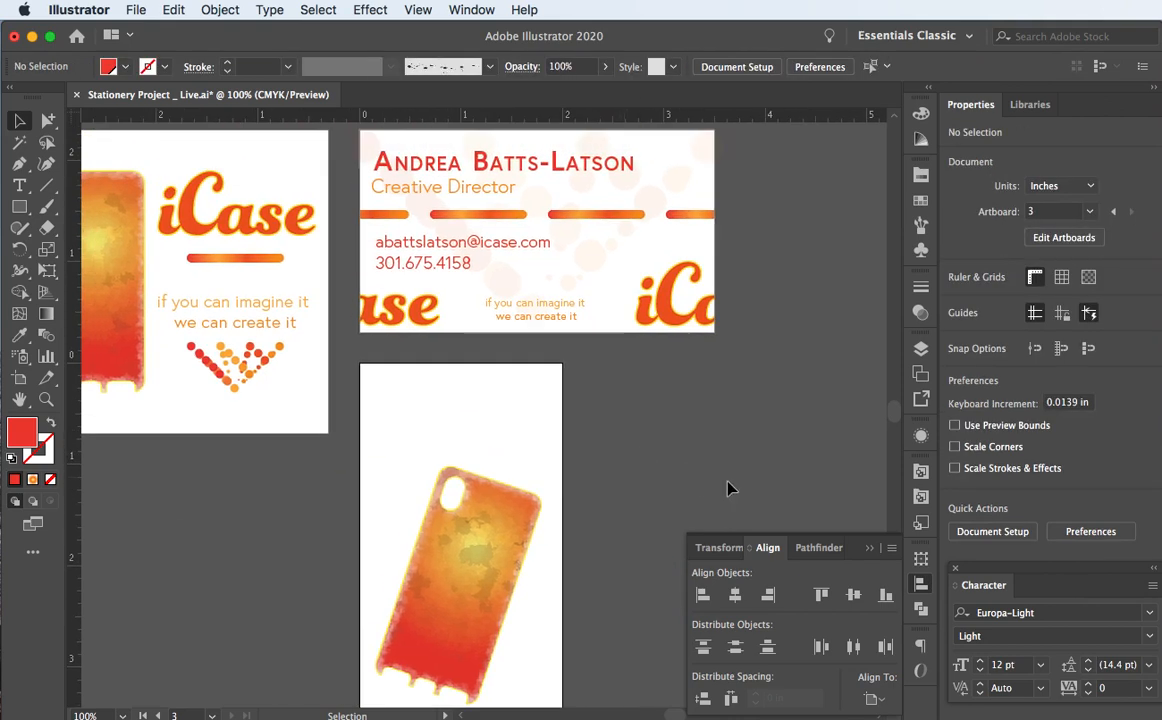
Step: Place the iCase type logo symbol across the top of the back artboard, nudged slightly right
left_click(922, 250)
left_click(737, 203)
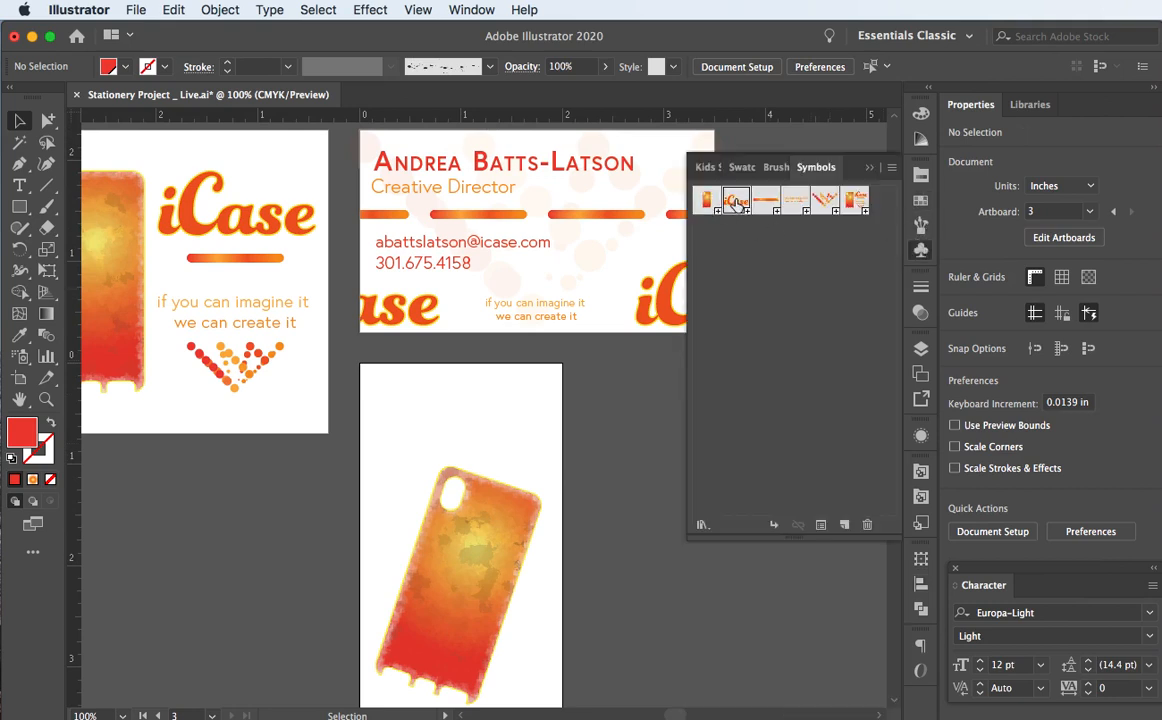
mouse_move(737, 203)
left_mouse_down()
mouse_move(523, 370)
mouse_move(450, 402)
mouse_move(436, 428)
left_mouse_up()
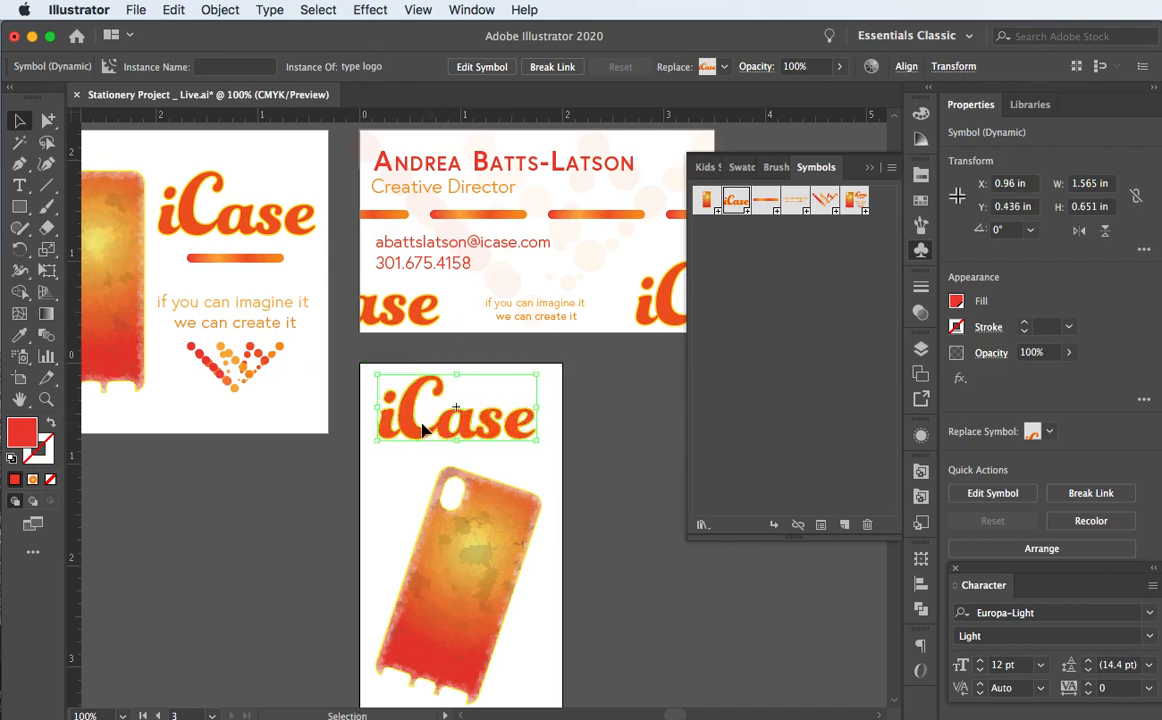
left_click_drag(412, 424, 421, 425)
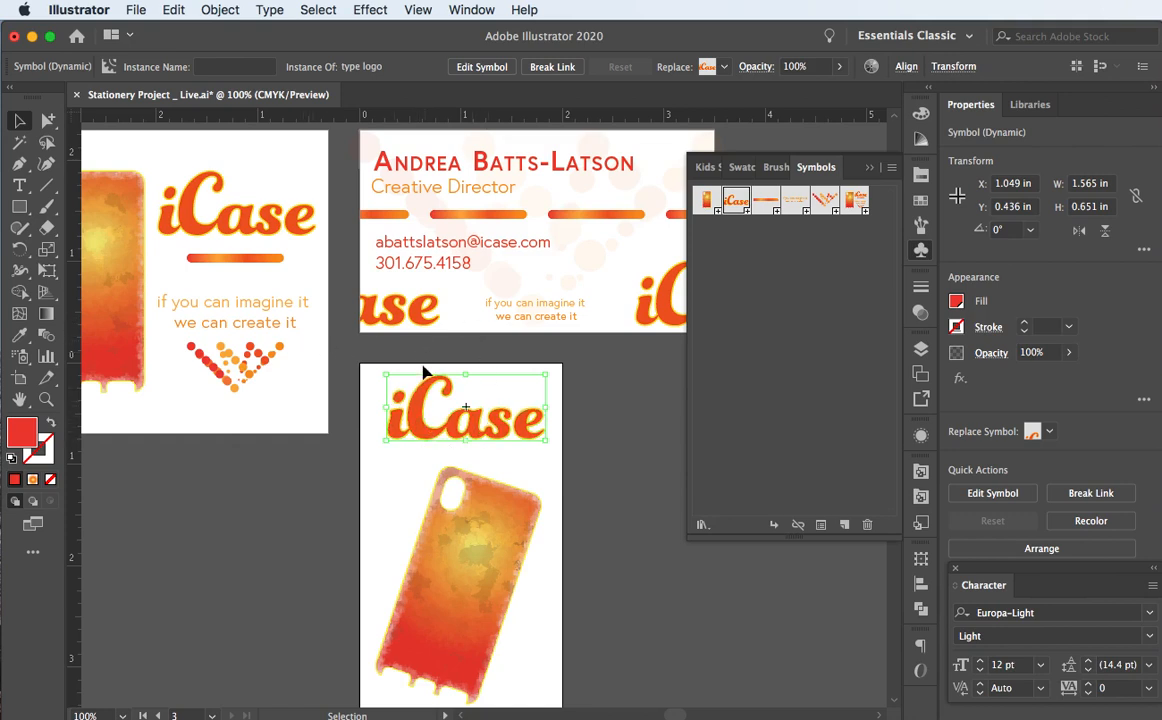
Step: Drag the dotted accent logo symbol onto the card back and scale it down proportionally
left_click(599, 383)
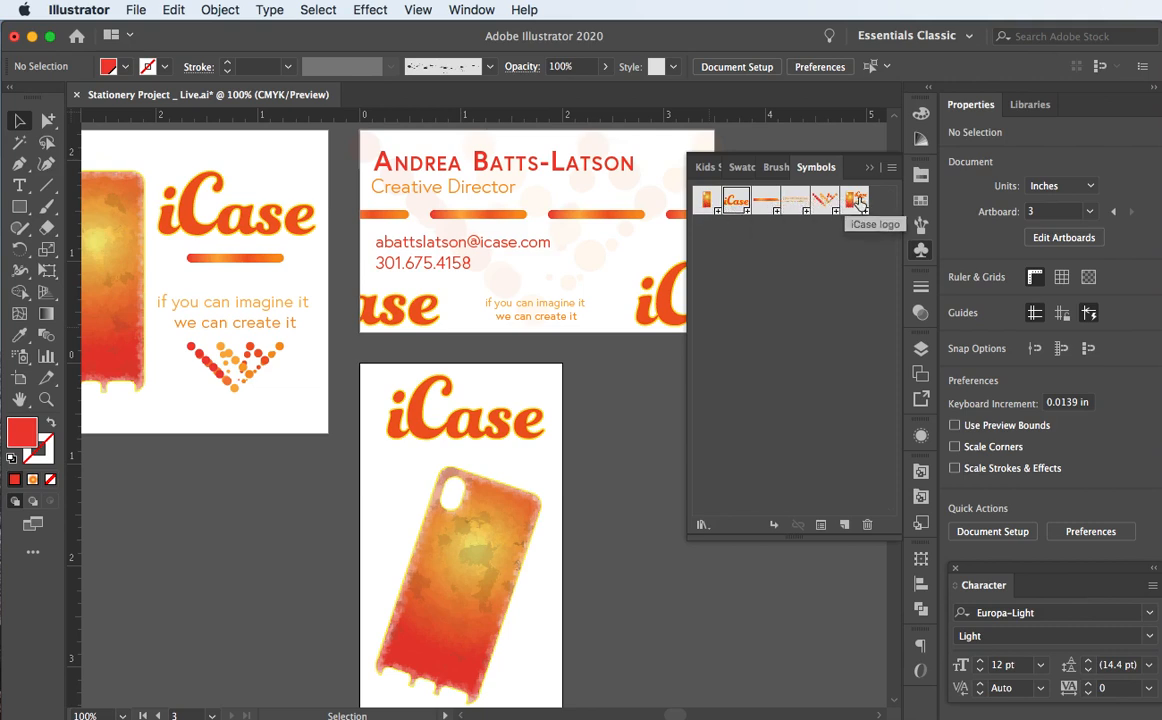
left_click(822, 202)
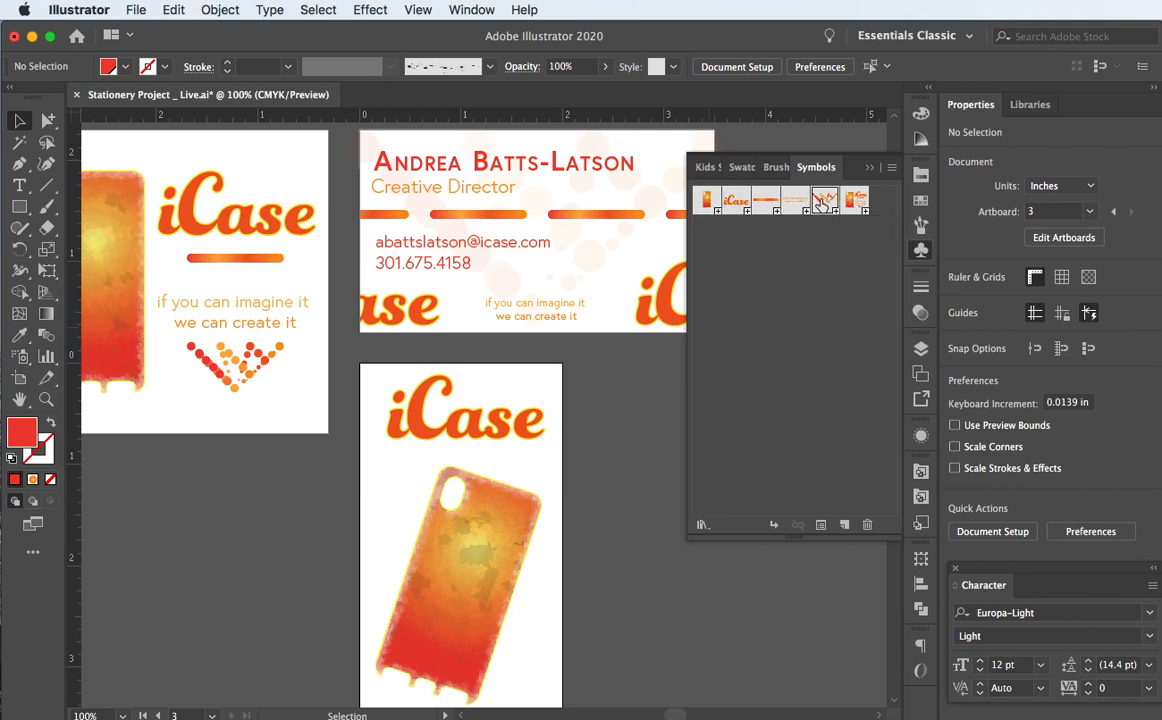
left_click_drag(530, 343, 406, 481)
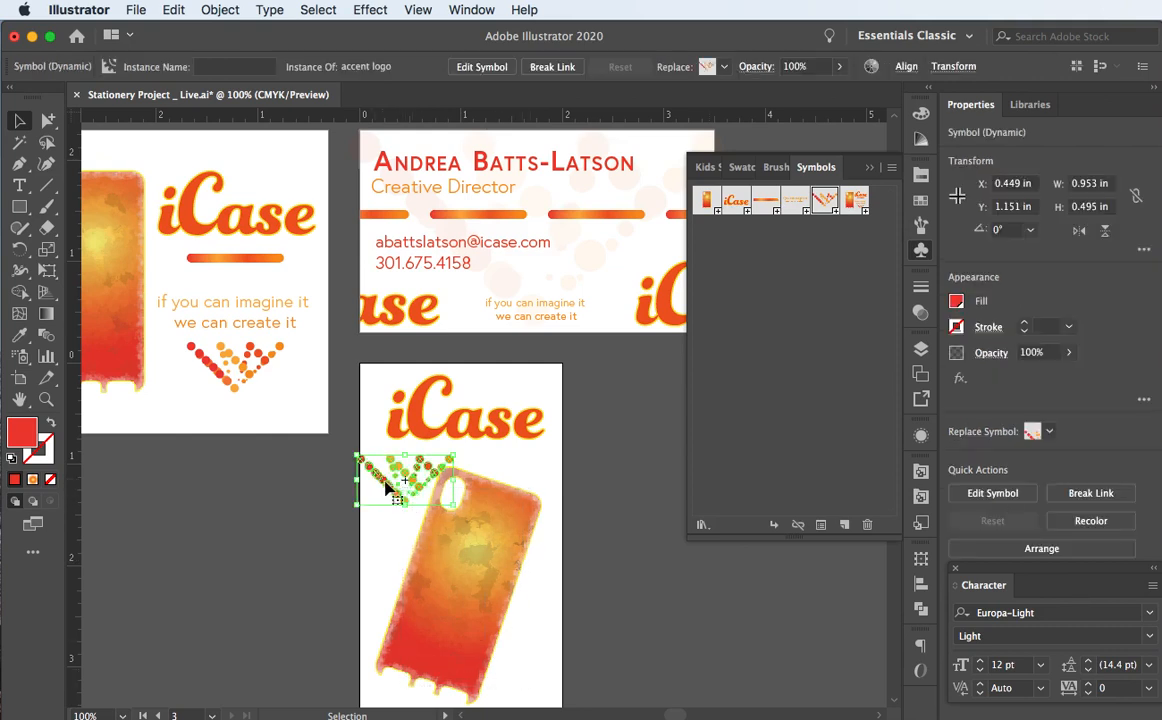
left_click_drag(390, 487, 488, 677)
scroll(440, 640, "down", 1)
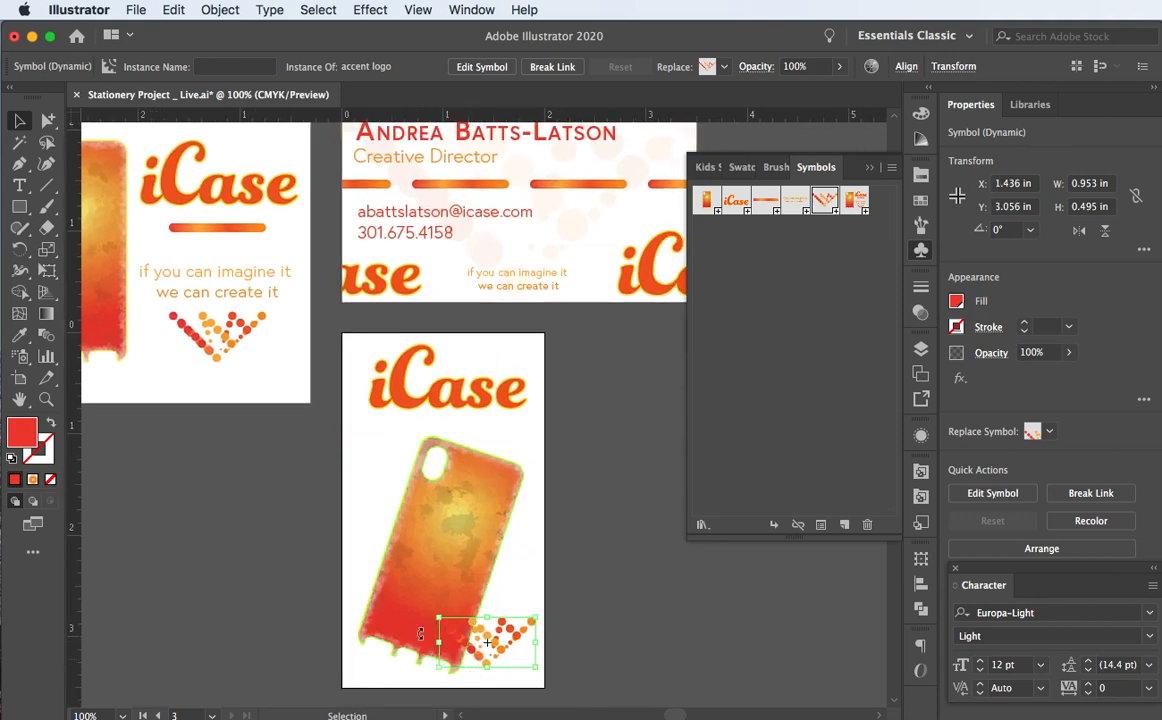
left_click_drag(437, 617, 486, 440)
Step: Try the accent logo at the phone's top-left, then park it just right of the artboard
left_click(389, 467)
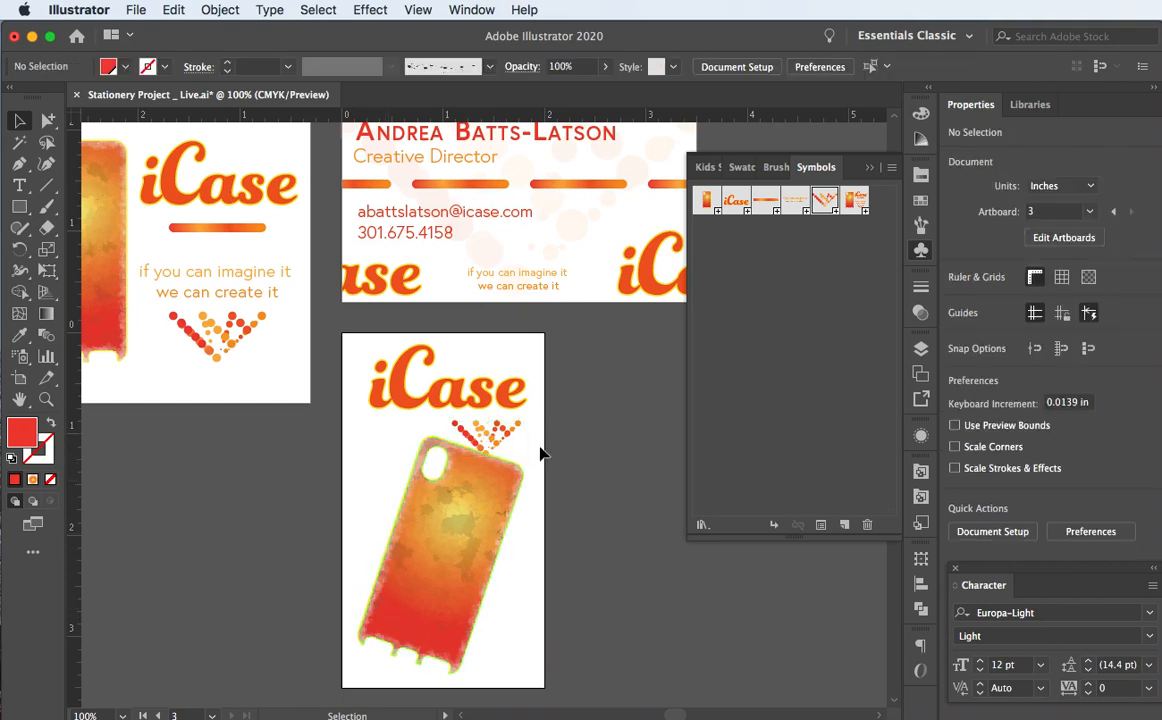
left_click_drag(493, 438, 356, 462)
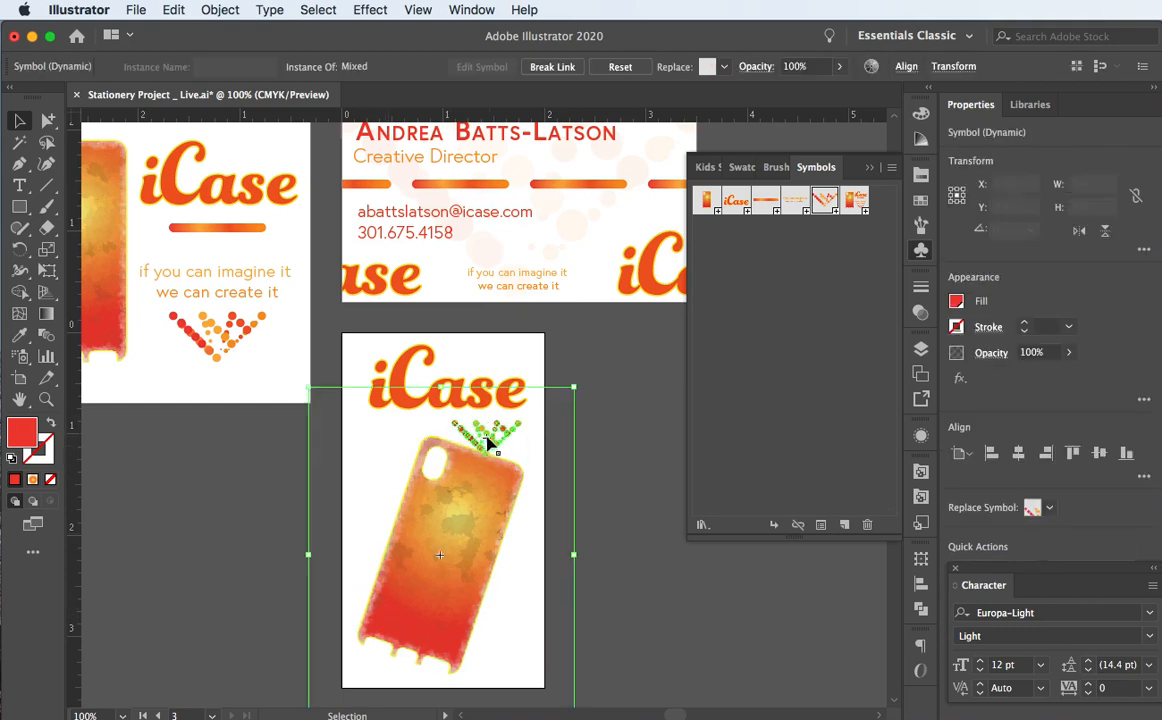
left_click(597, 415)
left_click(479, 437)
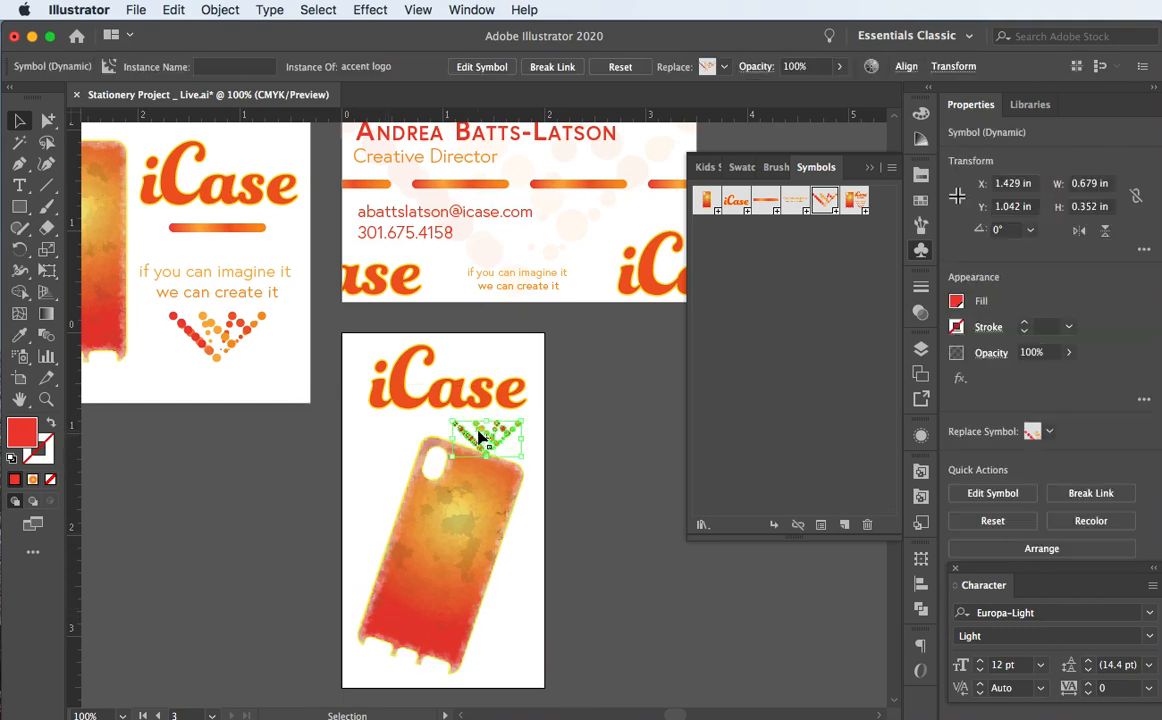
left_click_drag(479, 437, 377, 452)
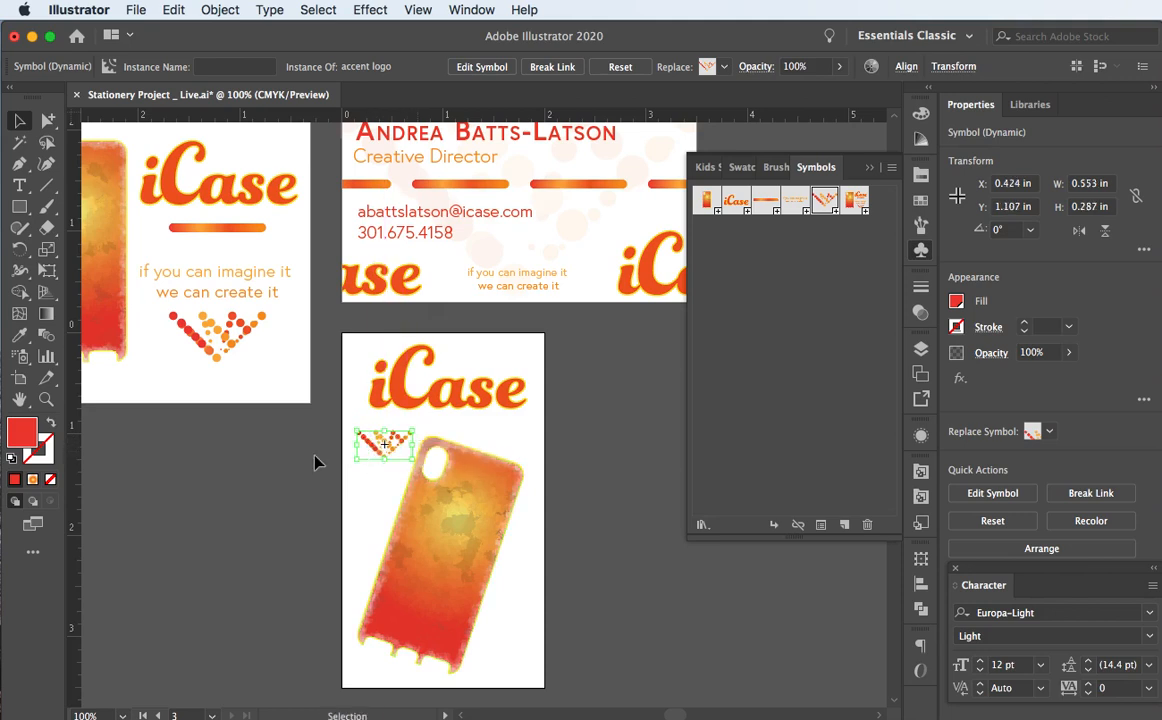
left_click(316, 461)
scroll(316, 468, "down", 2)
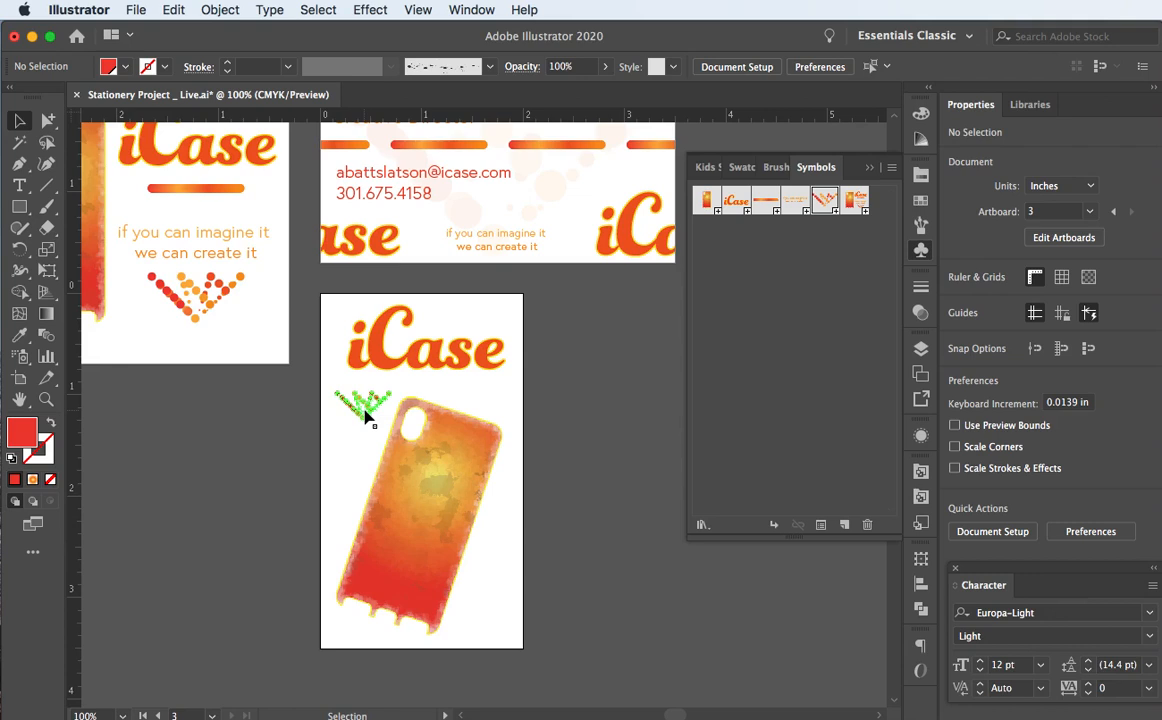
left_click_drag(365, 415, 615, 386)
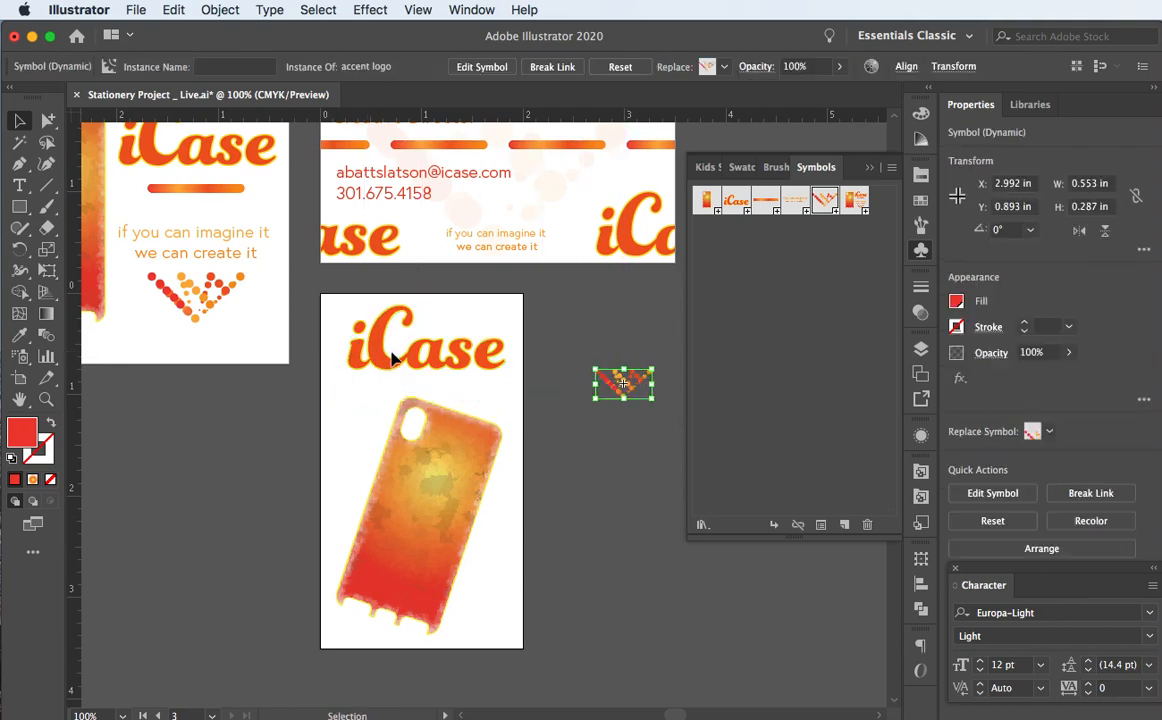
Step: Nudge the iCase logo slightly left to X 1 in
key("super+shift+a")
left_click(393, 365)
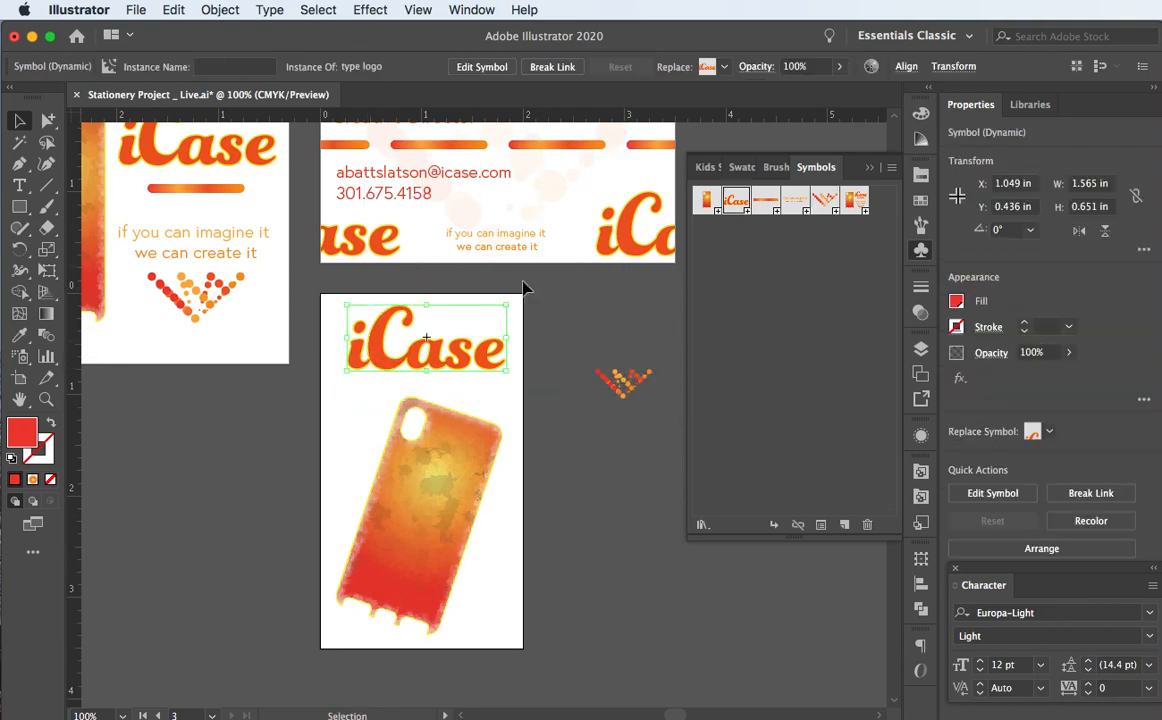
scroll(316, 462, "down", 3)
scroll(316, 462, "right", 1)
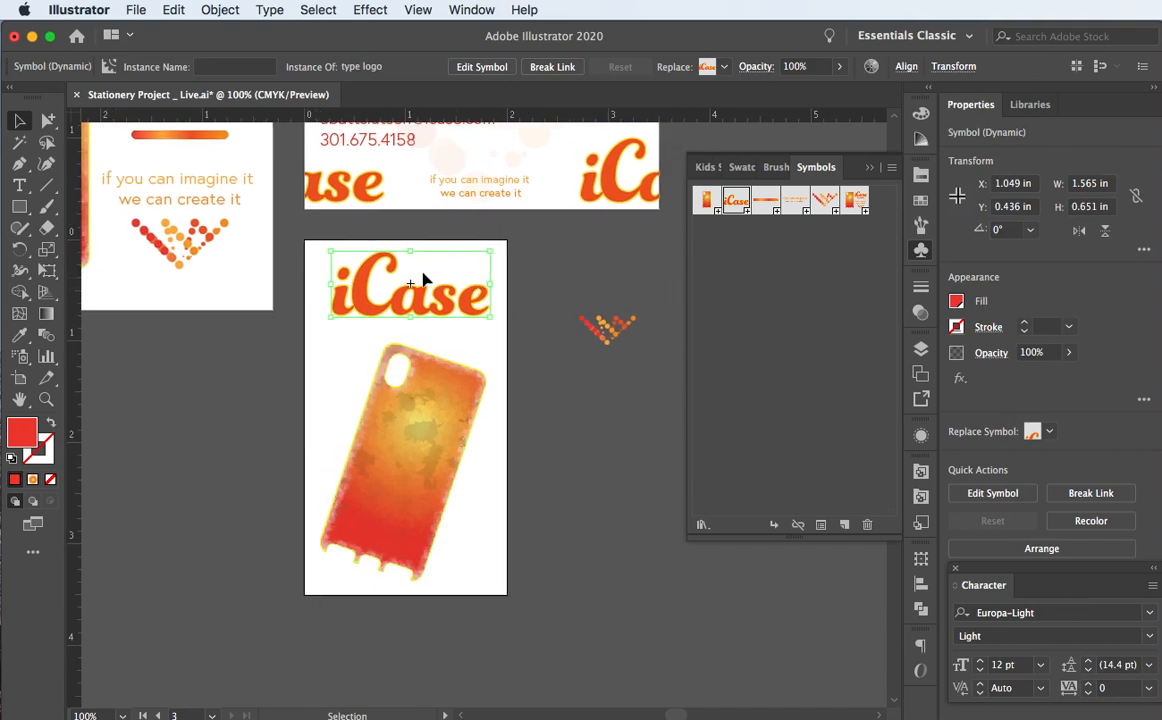
mouse_move(367, 311)
left_mouse_down()
mouse_move(420, 262)
mouse_move(360, 311)
left_mouse_up()
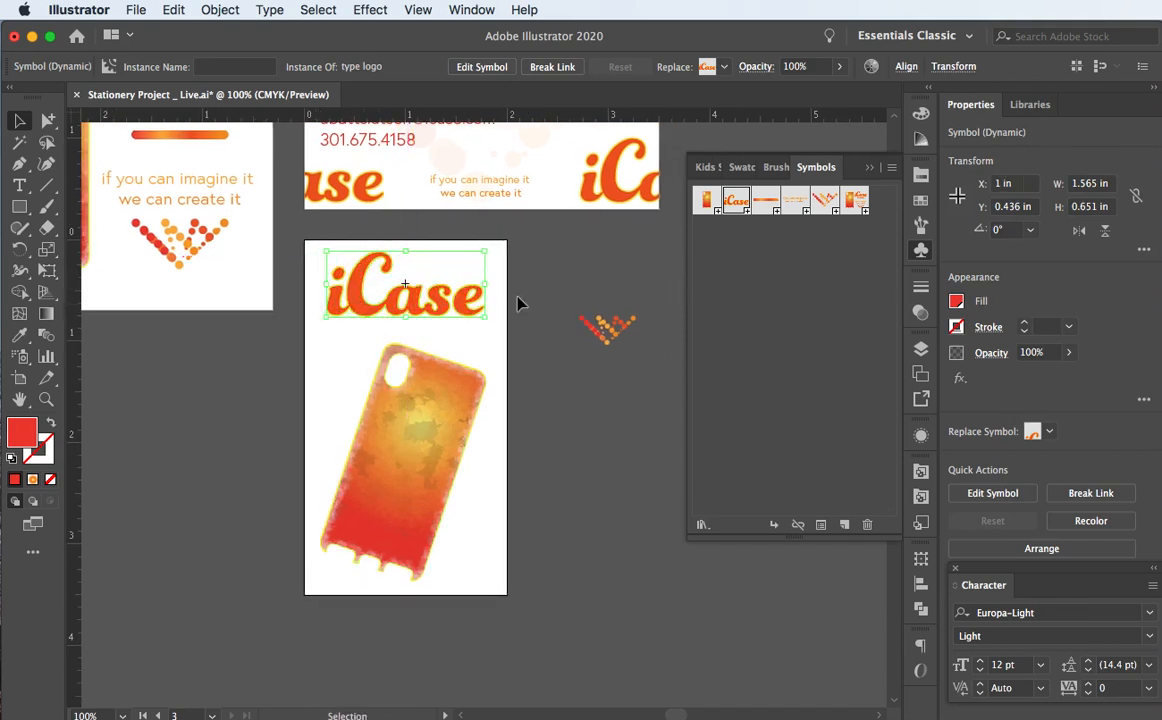
left_click(550, 288)
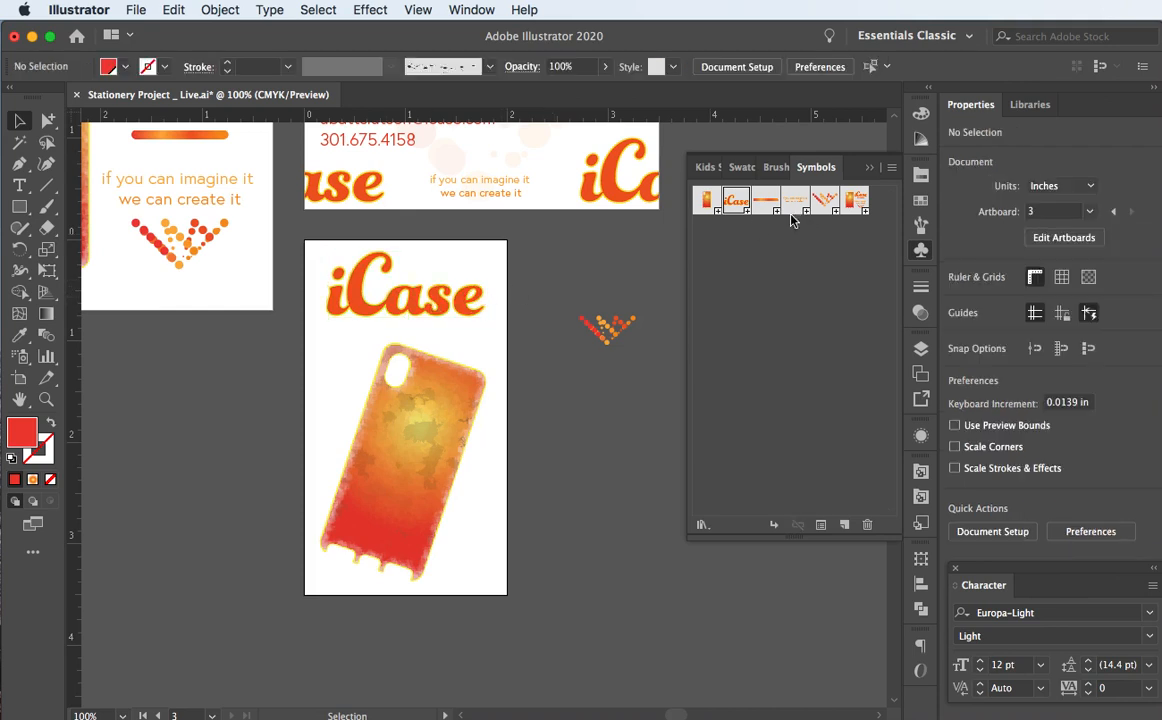
Step: Try a bar logo under iCase, delete it, and bring the accent logo back onto the card
left_click_drag(773, 205, 418, 337)
left_click(552, 311)
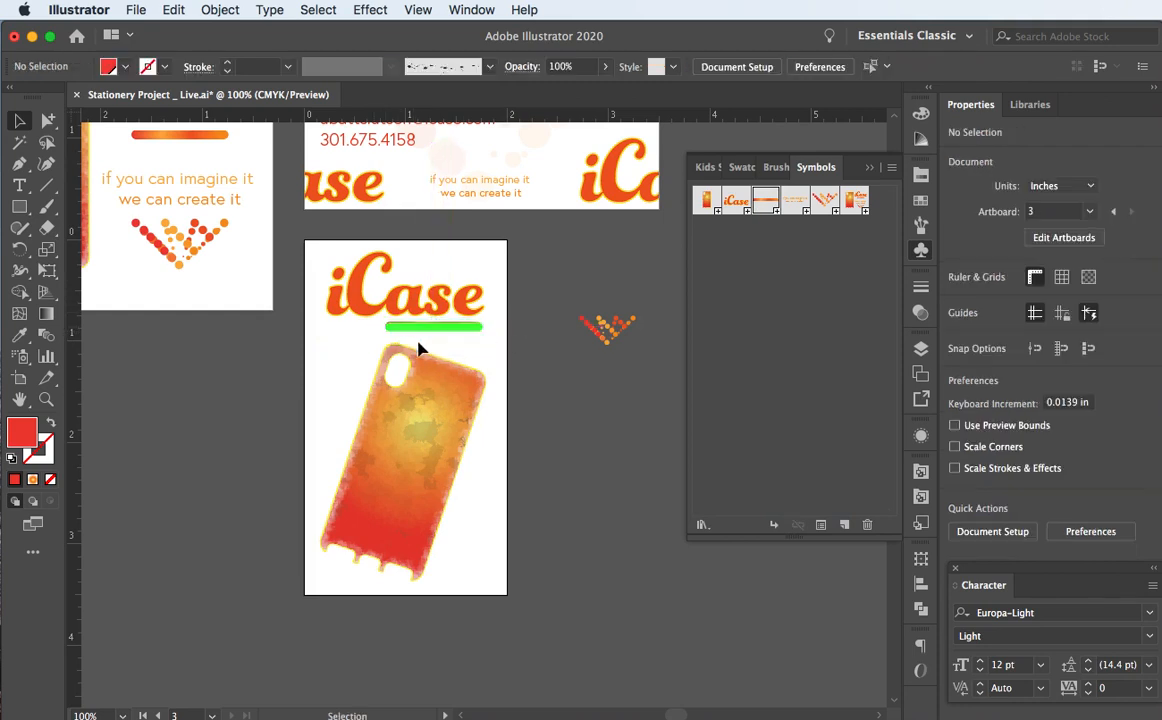
left_click(428, 335)
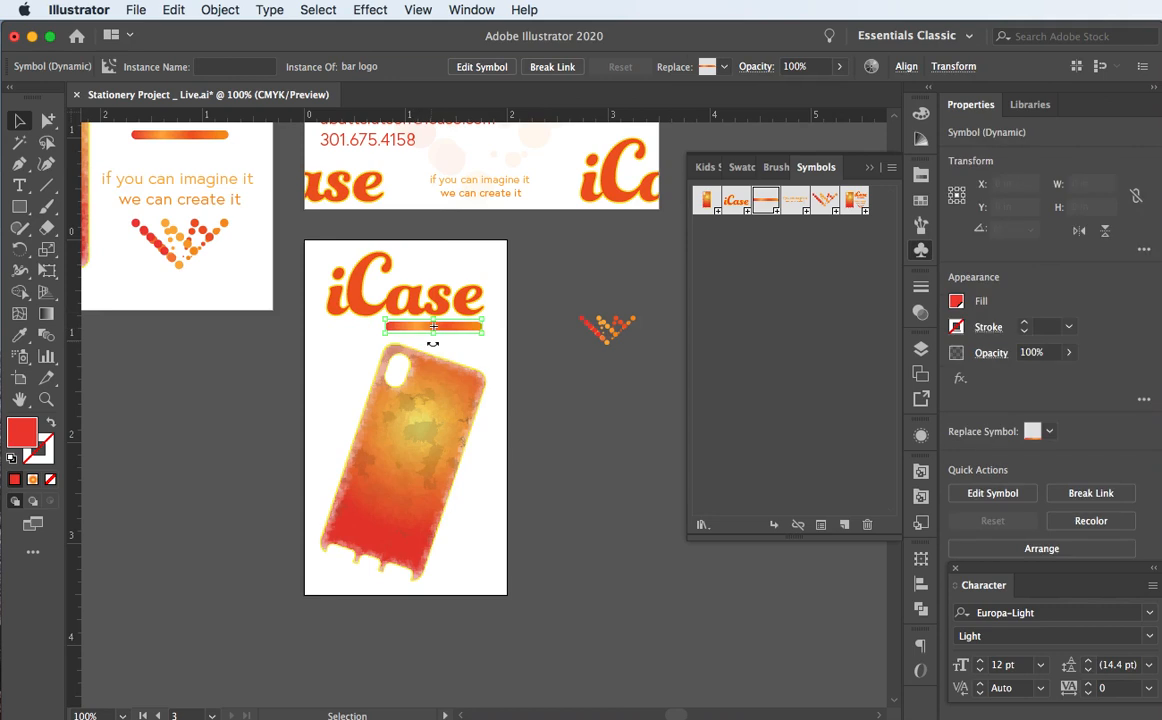
left_click(562, 310)
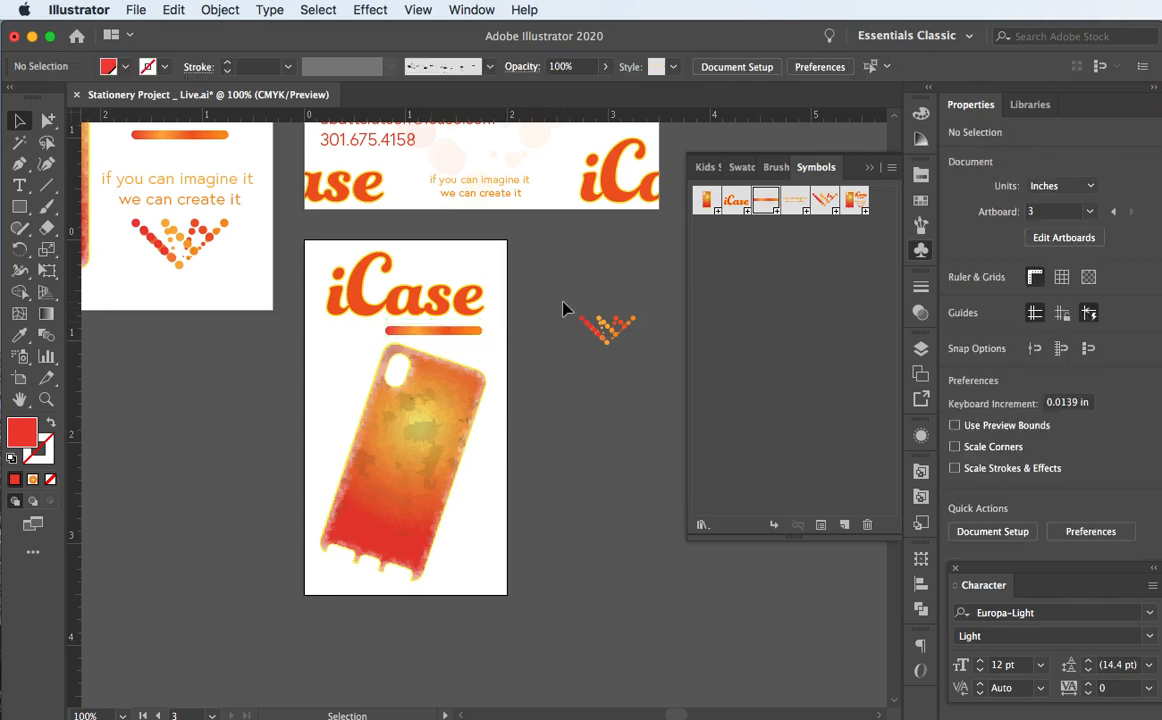
left_click(436, 332)
key("Delete")
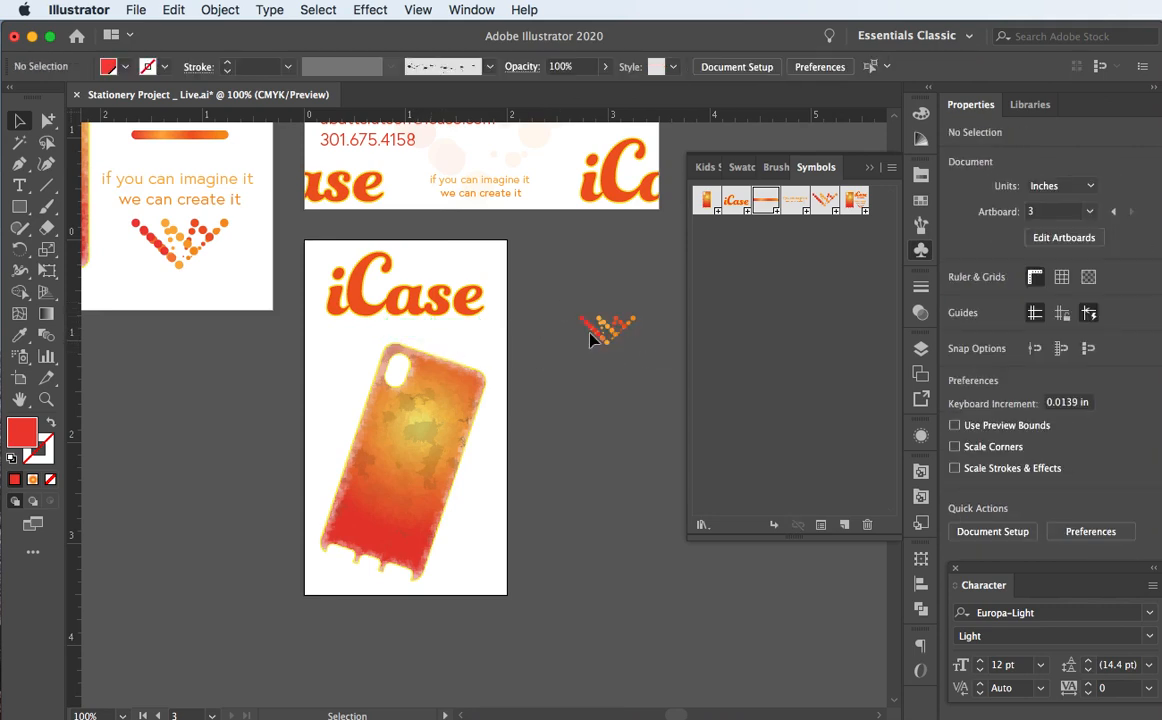
left_click_drag(597, 342, 348, 425)
scroll(355, 361, "up", 3)
Step: Set the accent logo symbol's opacity to 8%
left_click(376, 452)
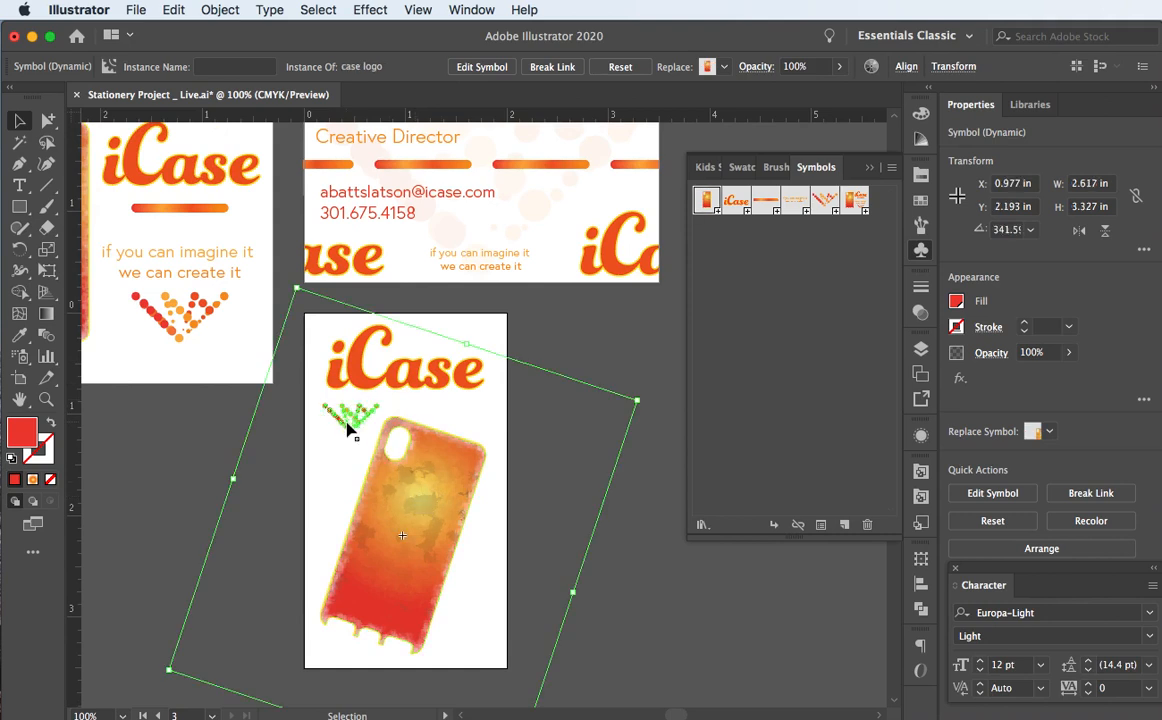
left_click(348, 426)
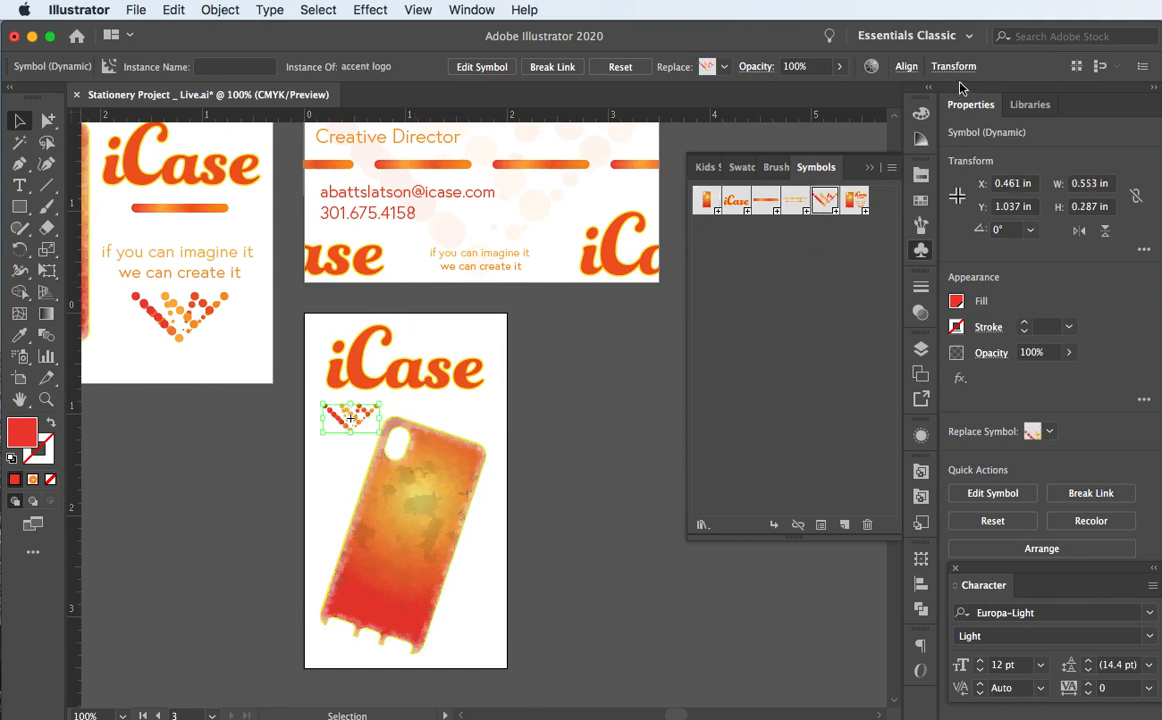
left_click(800, 66)
type("8")
key("Return")
Step: Enlarge the faint accent pattern and move it across the phone case's lower half
left_click_drag(379, 432, 516, 545)
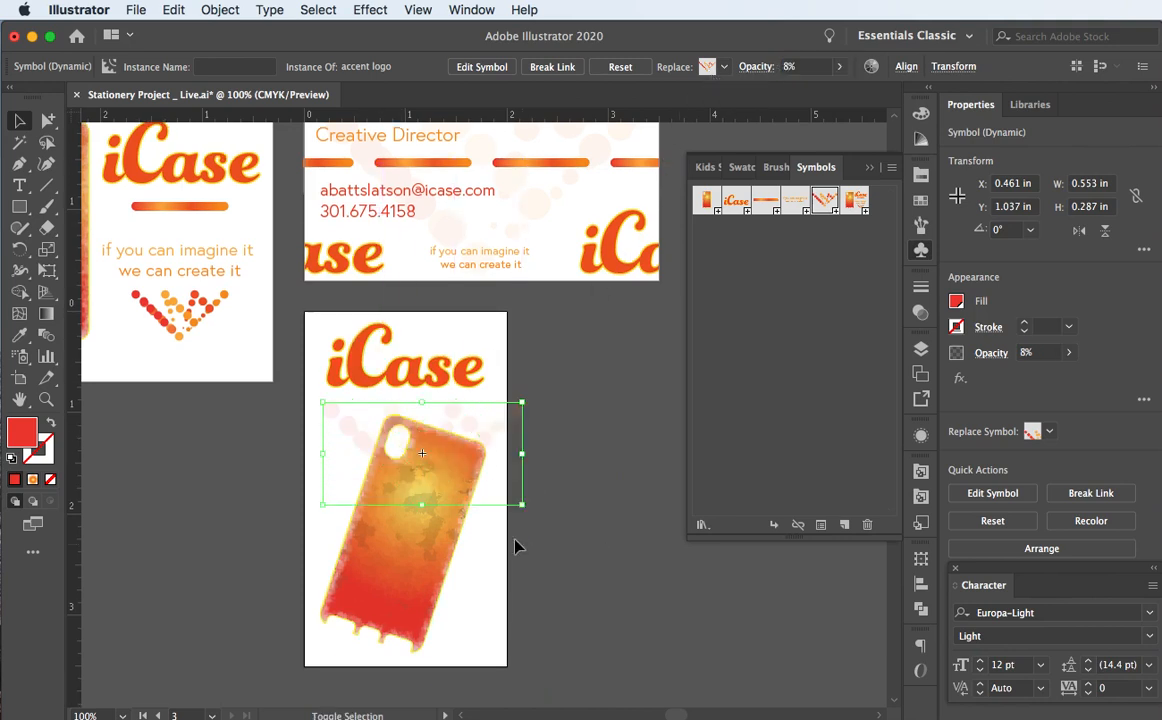
left_click_drag(368, 458, 363, 512)
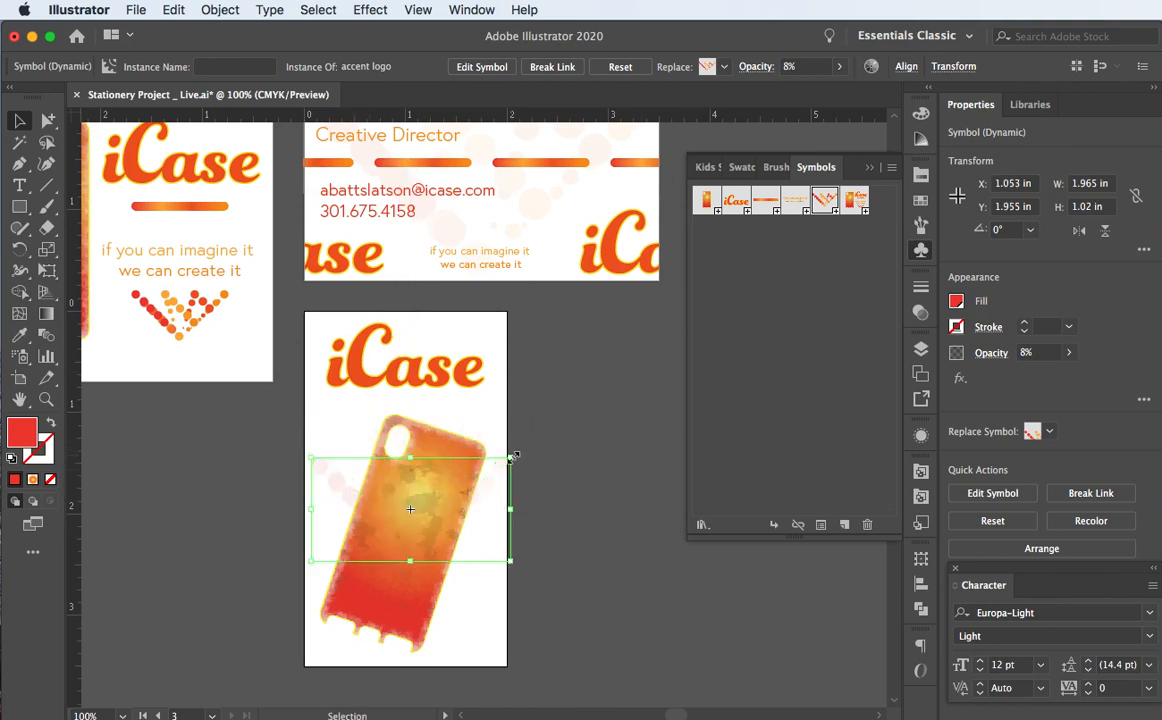
left_click_drag(512, 456, 540, 441)
left_click_drag(337, 514, 338, 601)
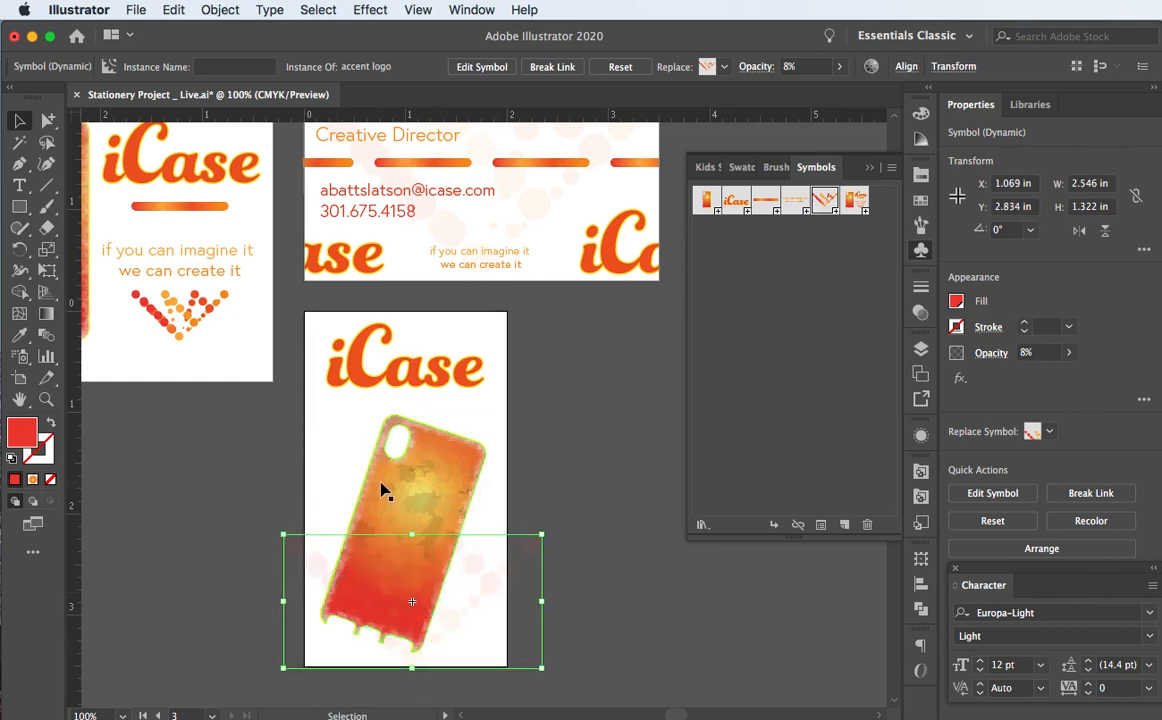
key("Down")
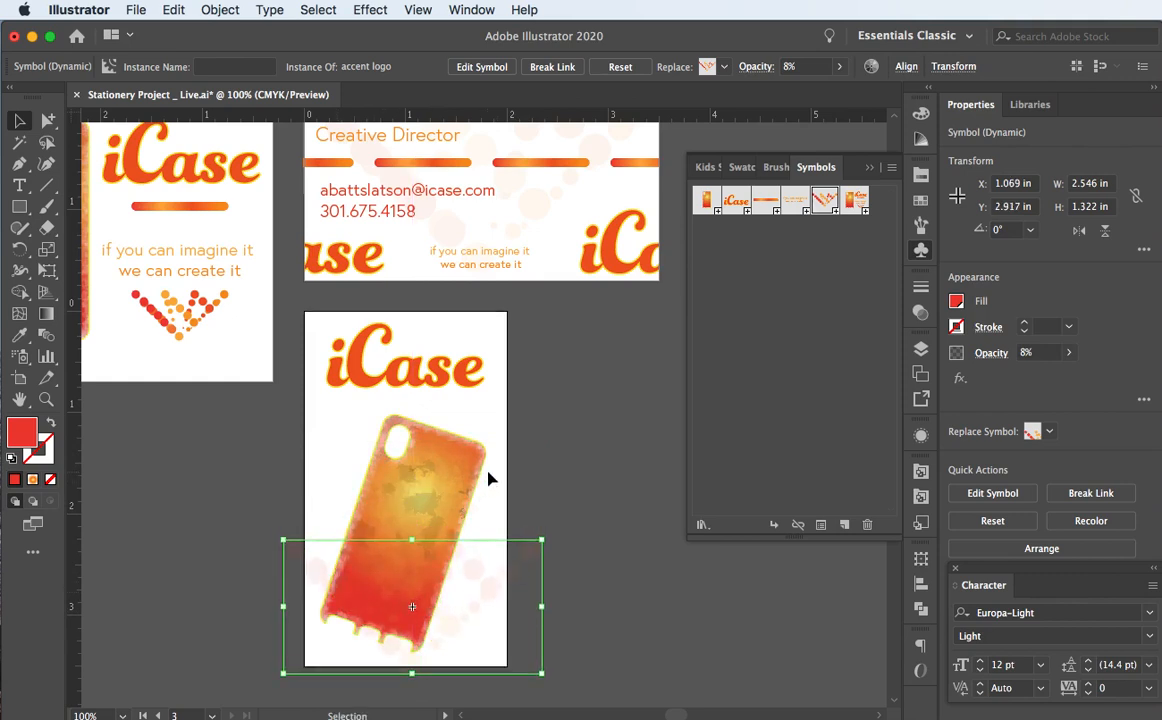
key("Left")
key("Left")
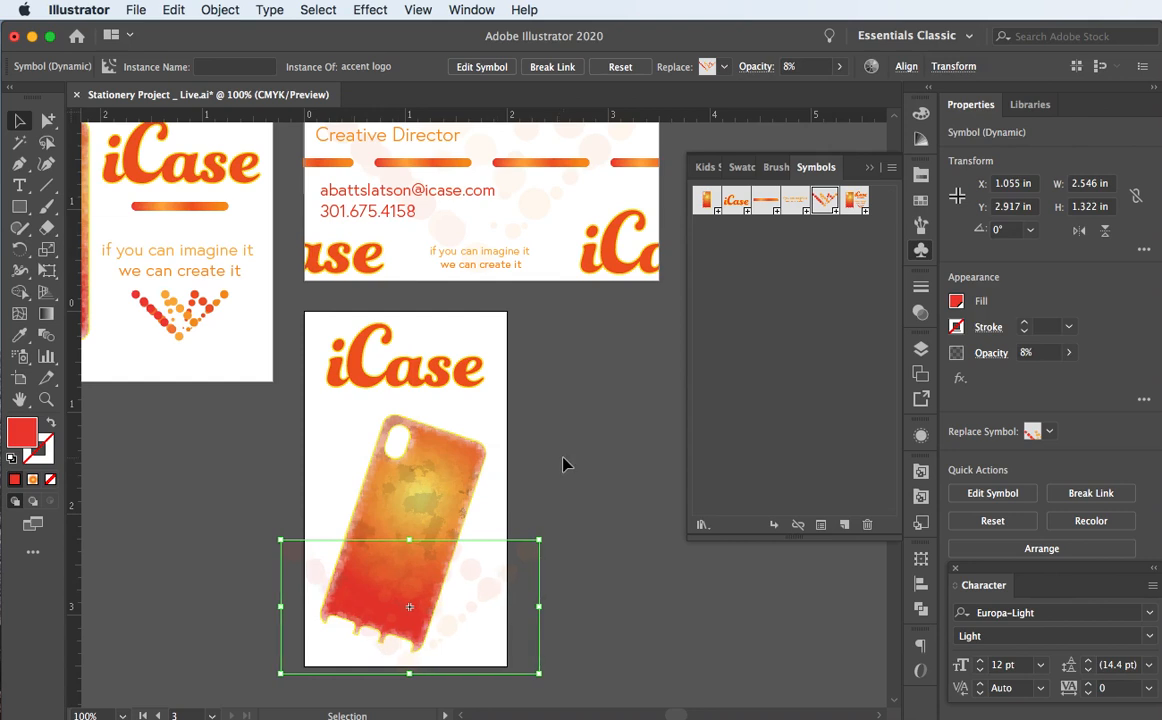
left_click(563, 463)
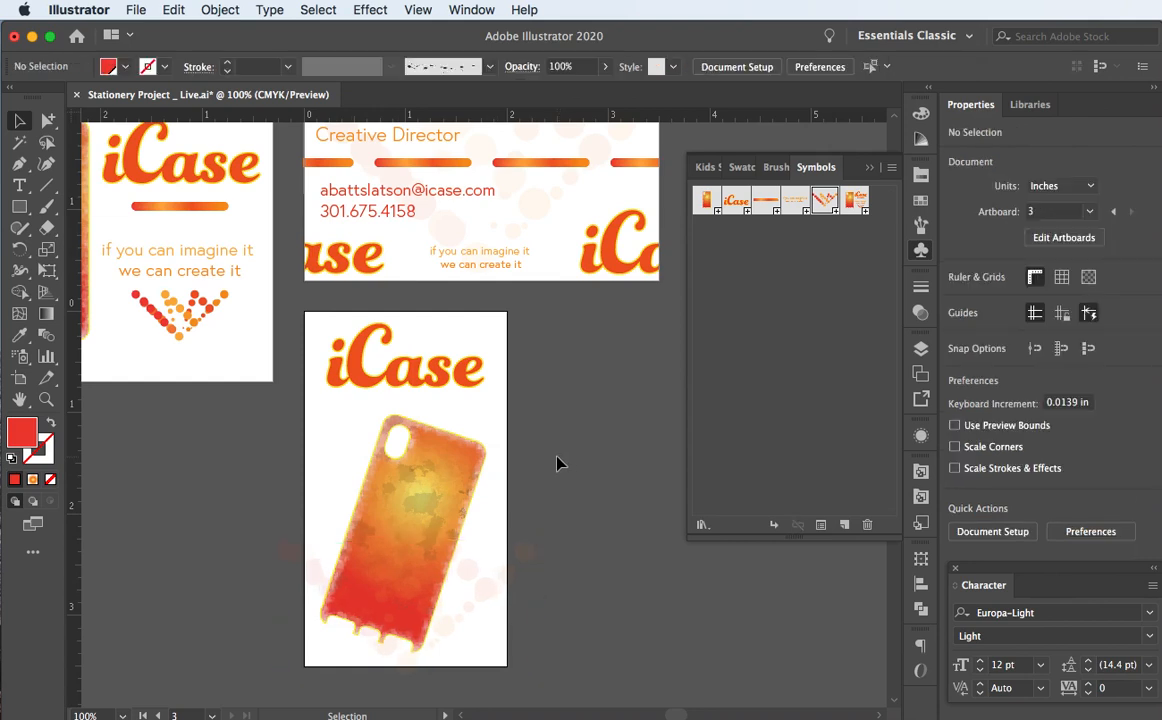
left_click(469, 585)
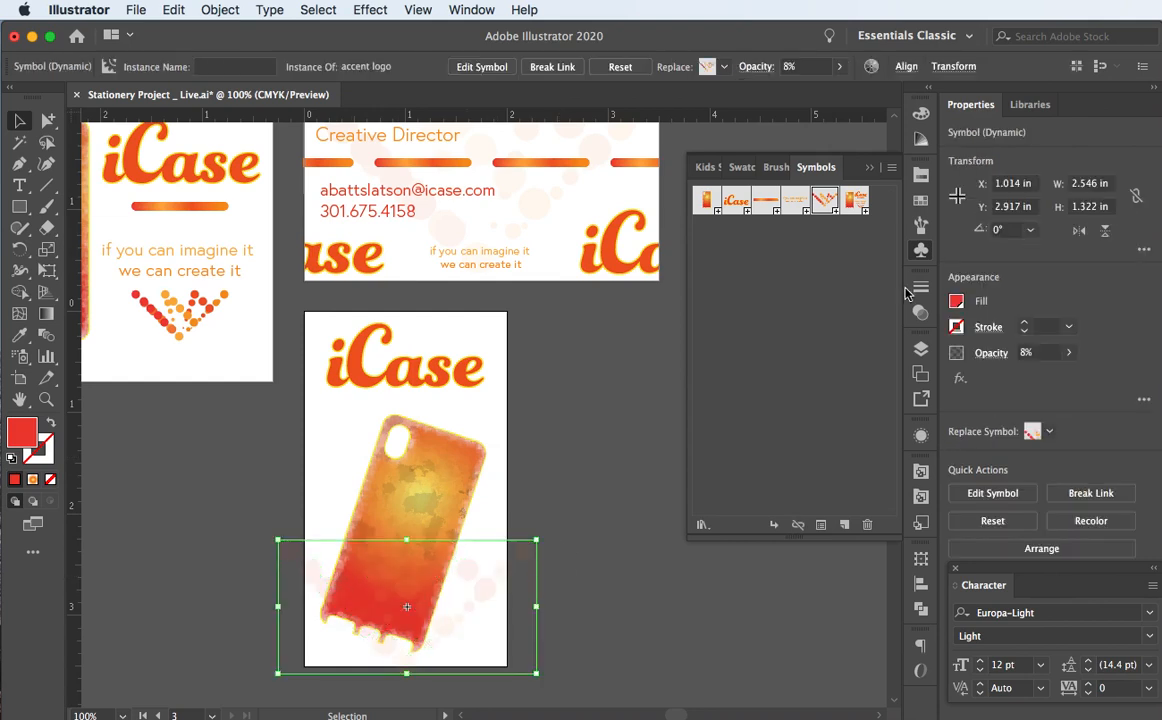
left_click(921, 350)
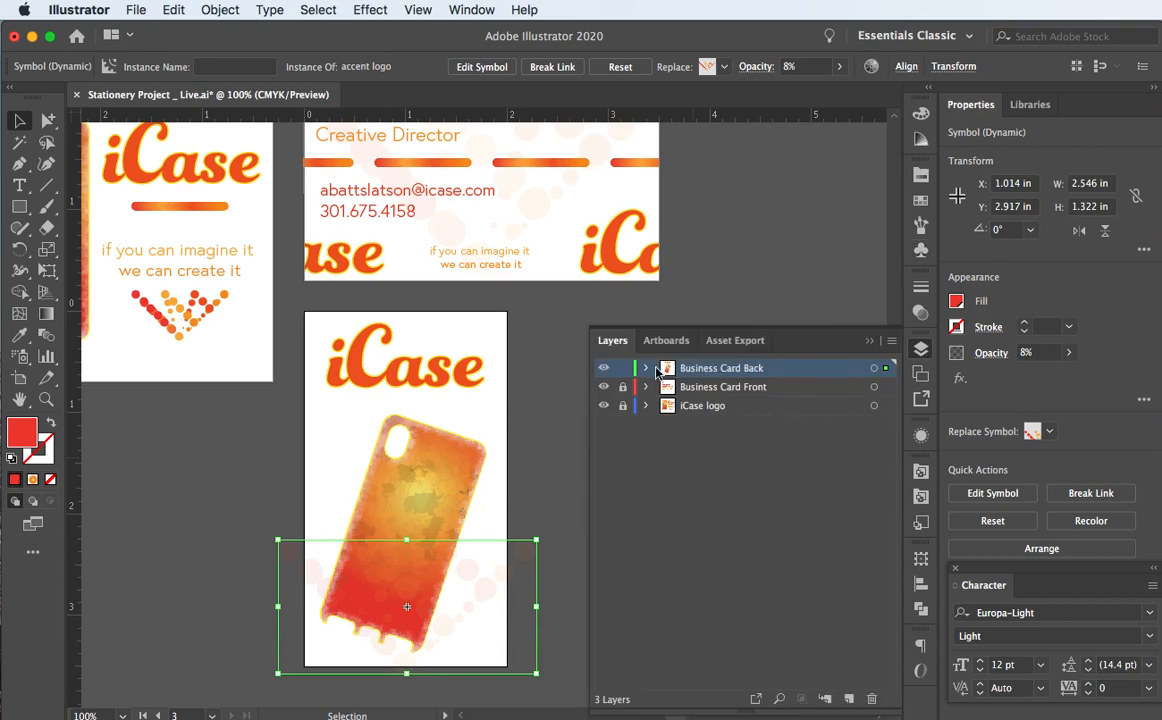
Step: Stack the accent pattern beneath the case logo in Layers and enlarge it further
left_click(647, 369)
left_click_drag(782, 391, 778, 434)
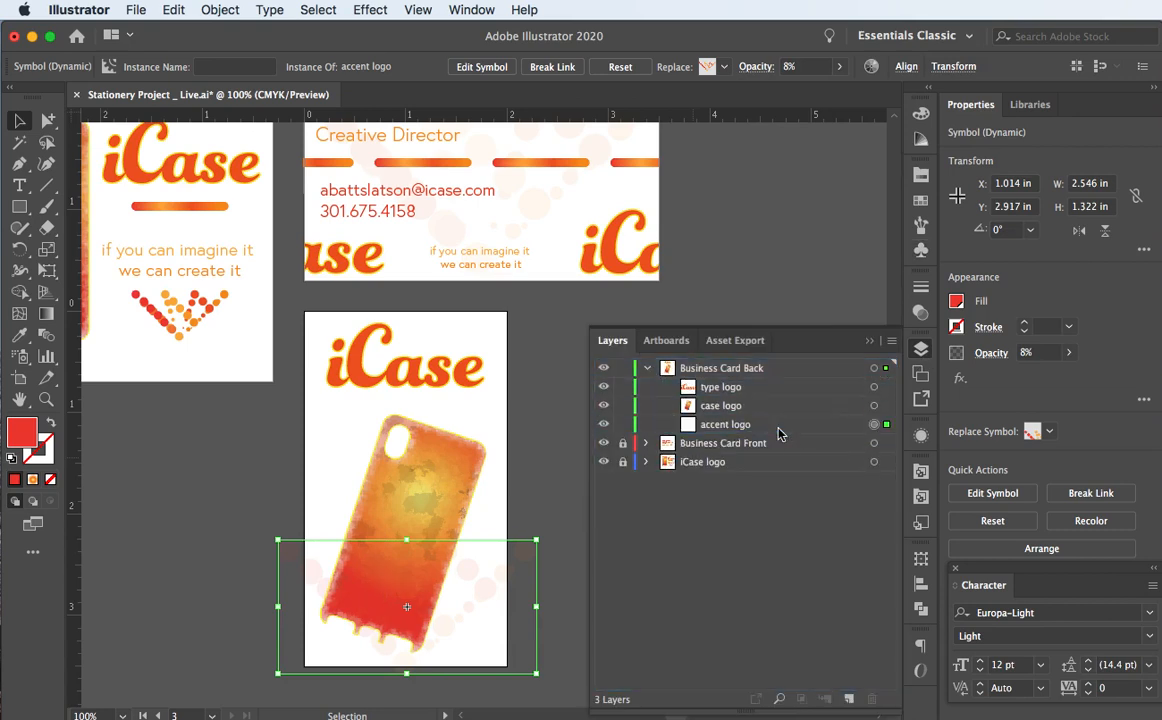
left_click(141, 529)
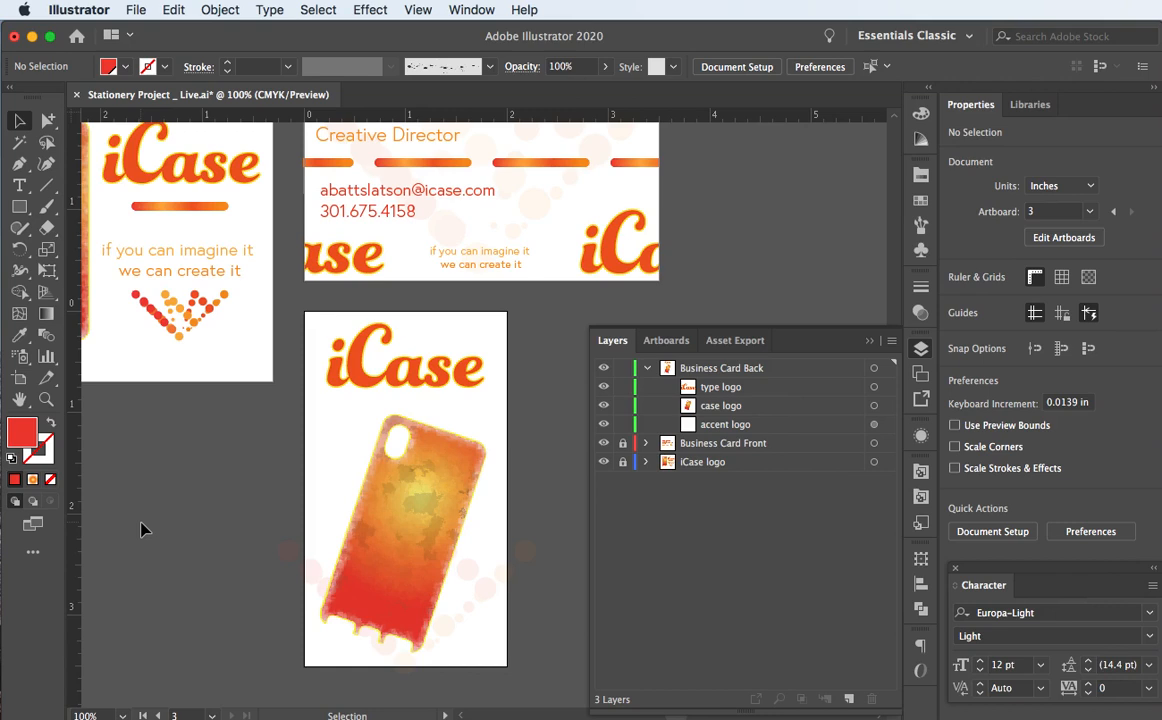
left_click(472, 595)
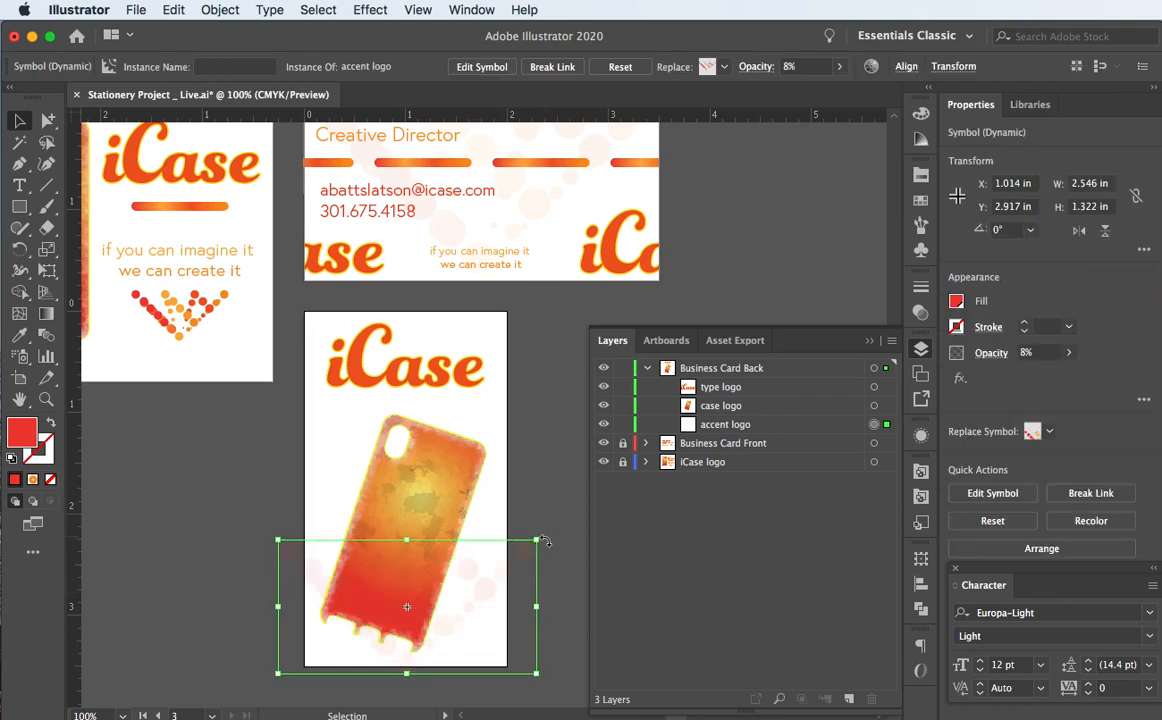
left_click_drag(540, 538, 570, 474)
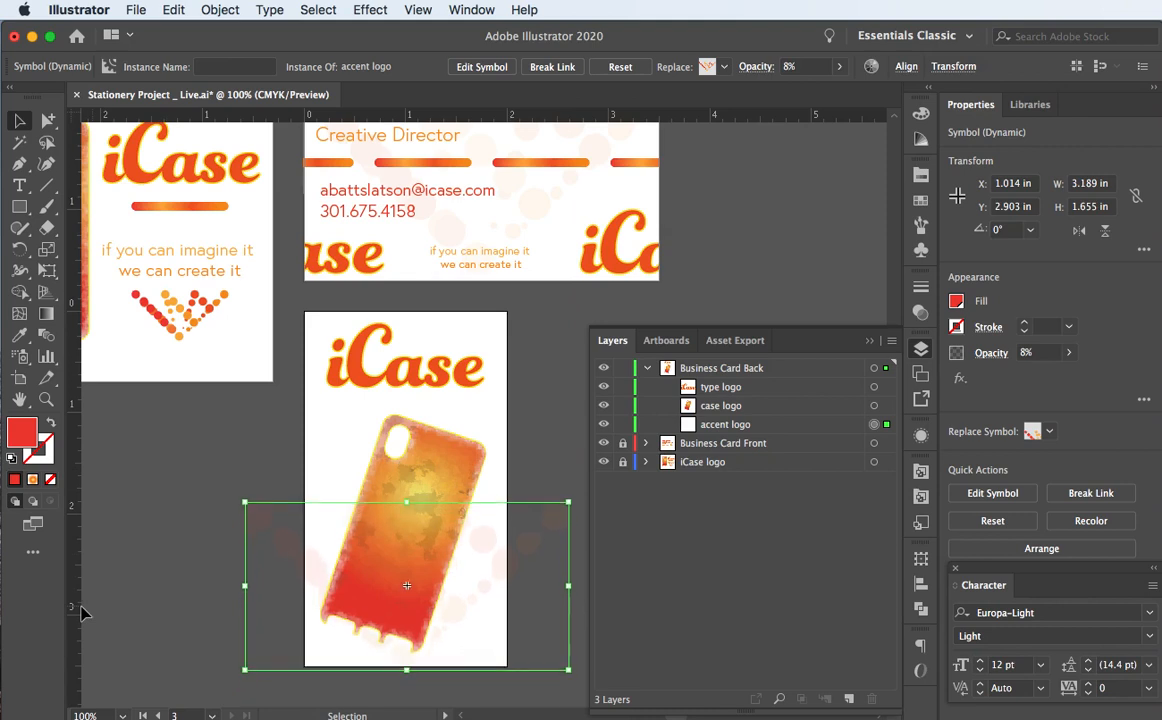
left_click(176, 547)
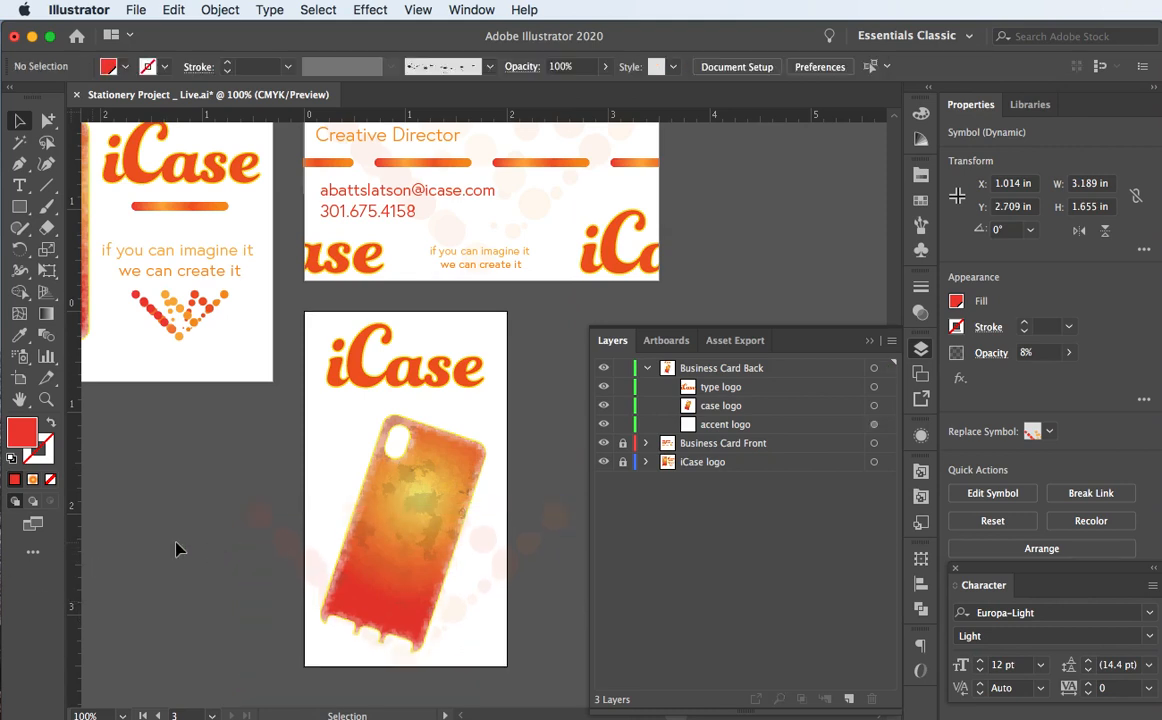
Step: Alt-drag two copies of the dot pattern upward, one mid-card and one near the top
left_click(488, 560)
left_click_drag(488, 560, 487, 408)
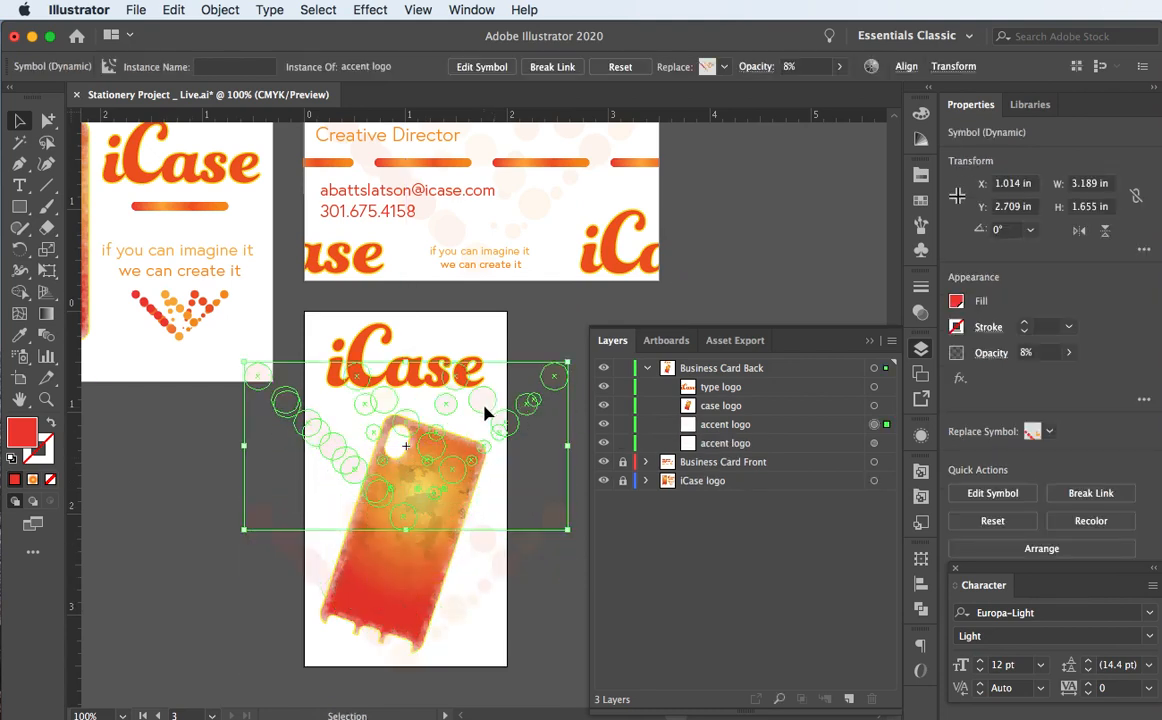
scroll(377, 475, "up", 8)
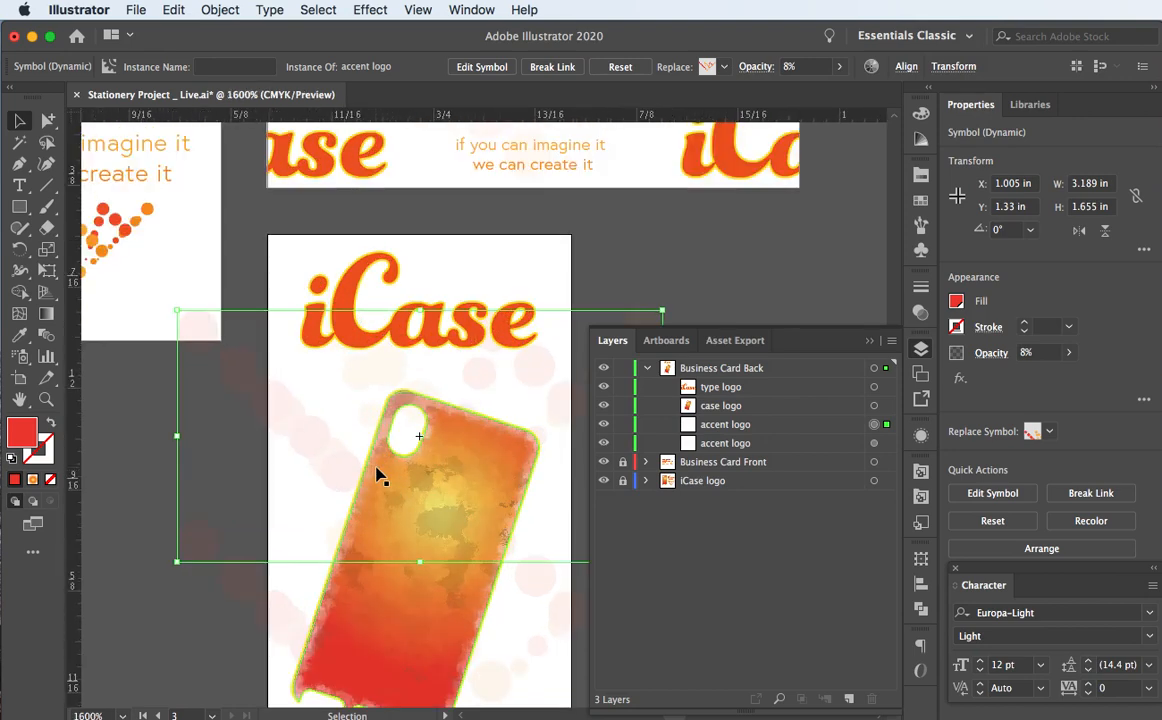
key("super+0")
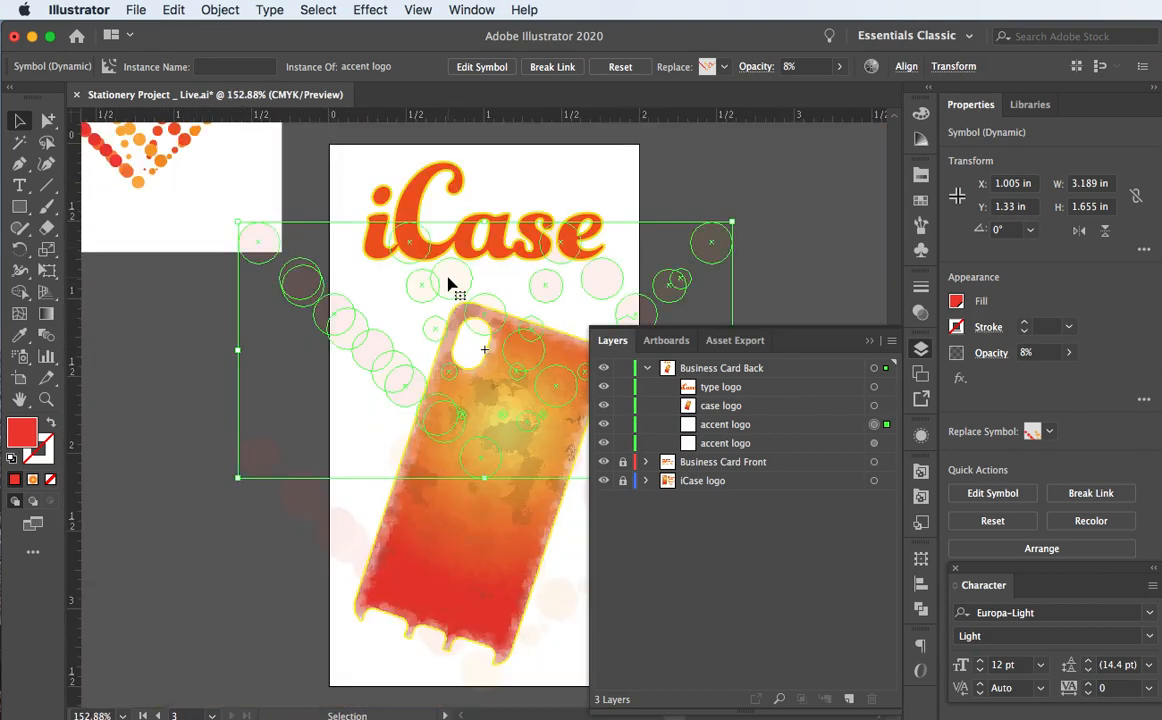
left_click_drag(448, 285, 460, 184)
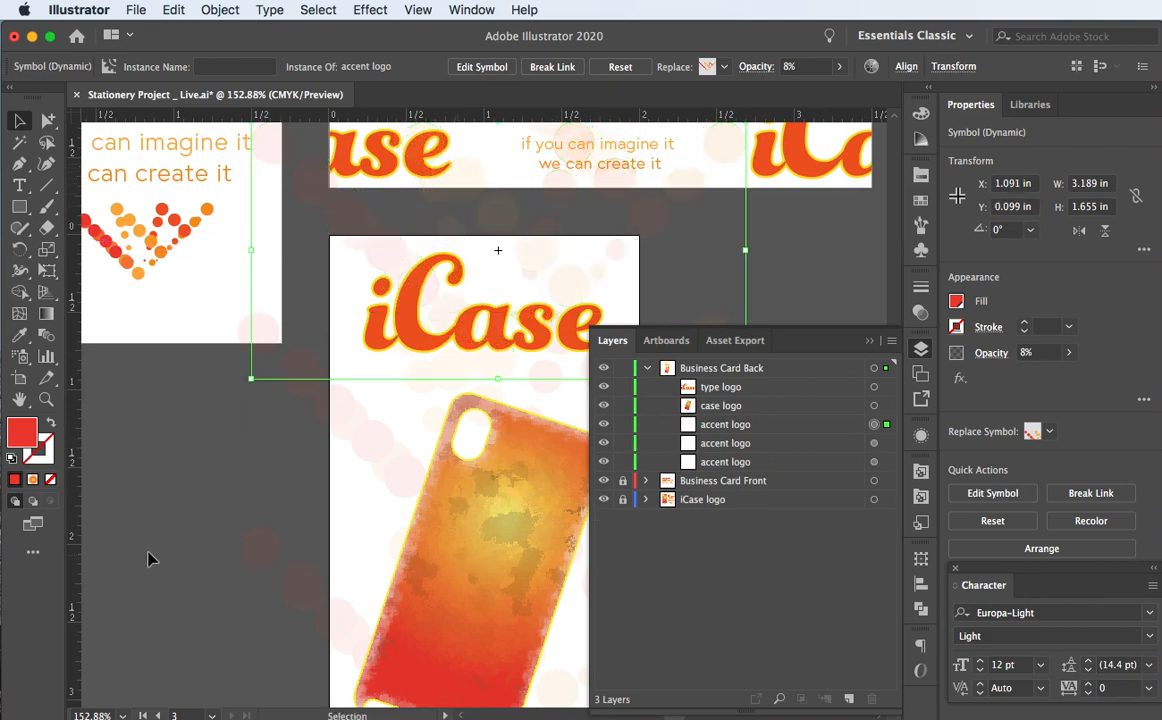
Step: Rotate the lowest dot-pattern copy to 180° at Y 2.709 in
left_click(866, 345)
scroll(494, 441, "down", 5)
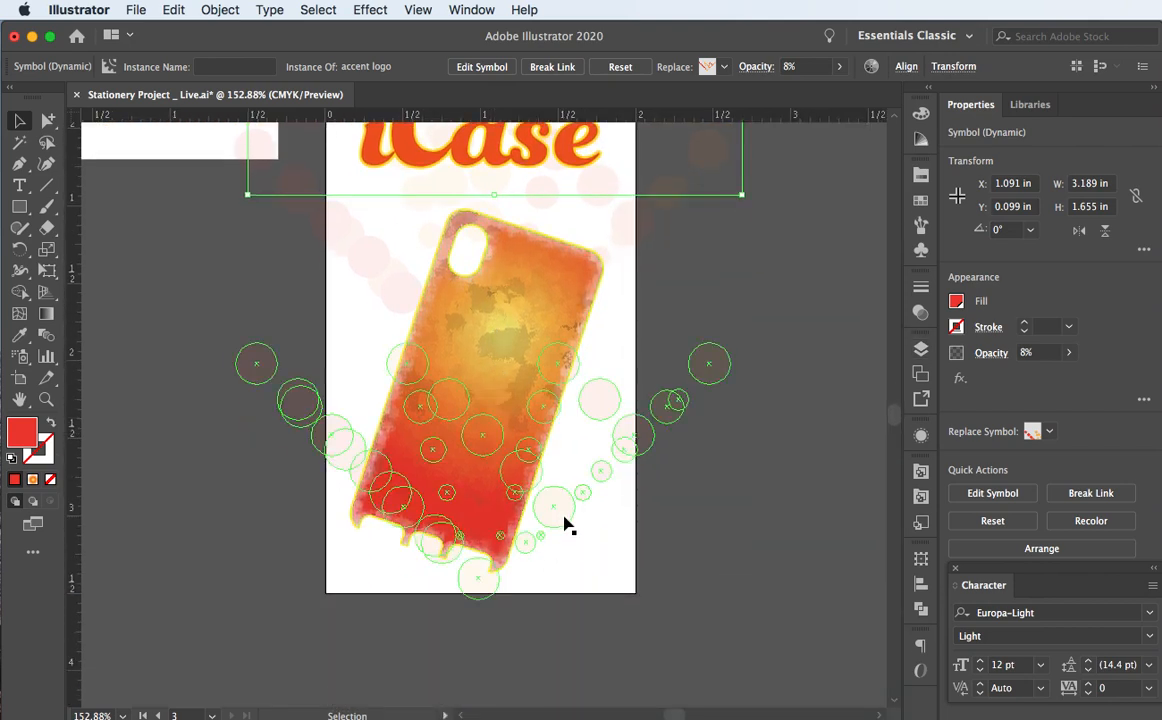
left_click(565, 522)
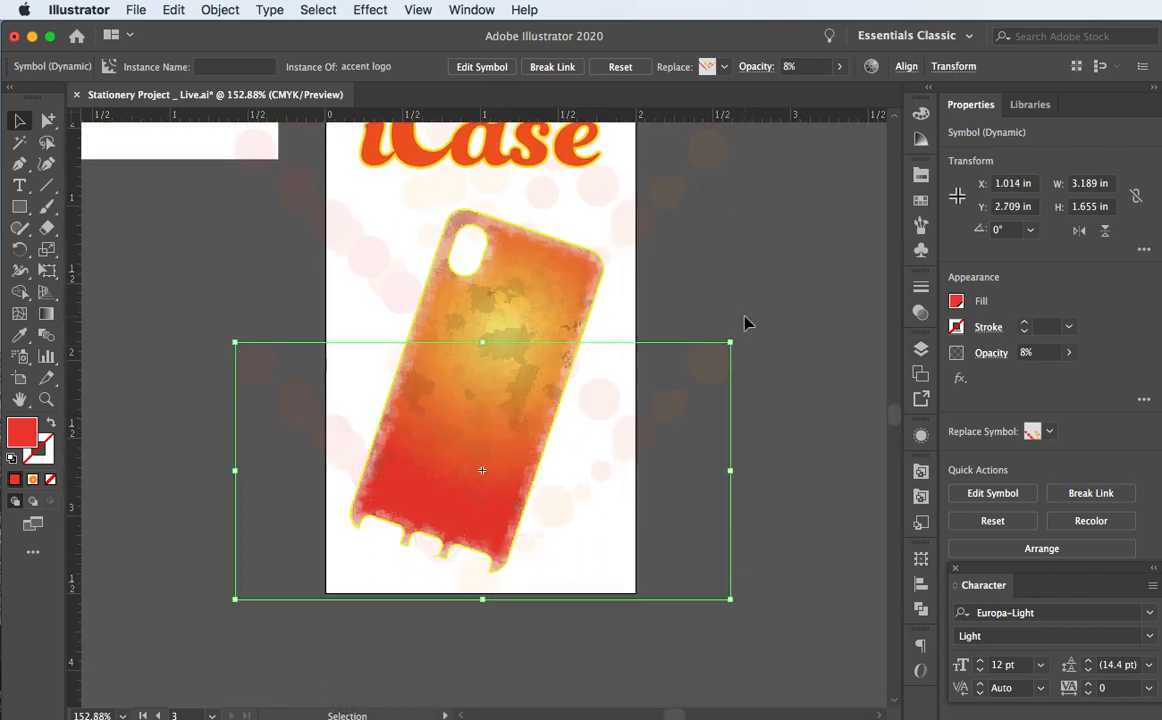
left_click_drag(733, 334, 232, 567)
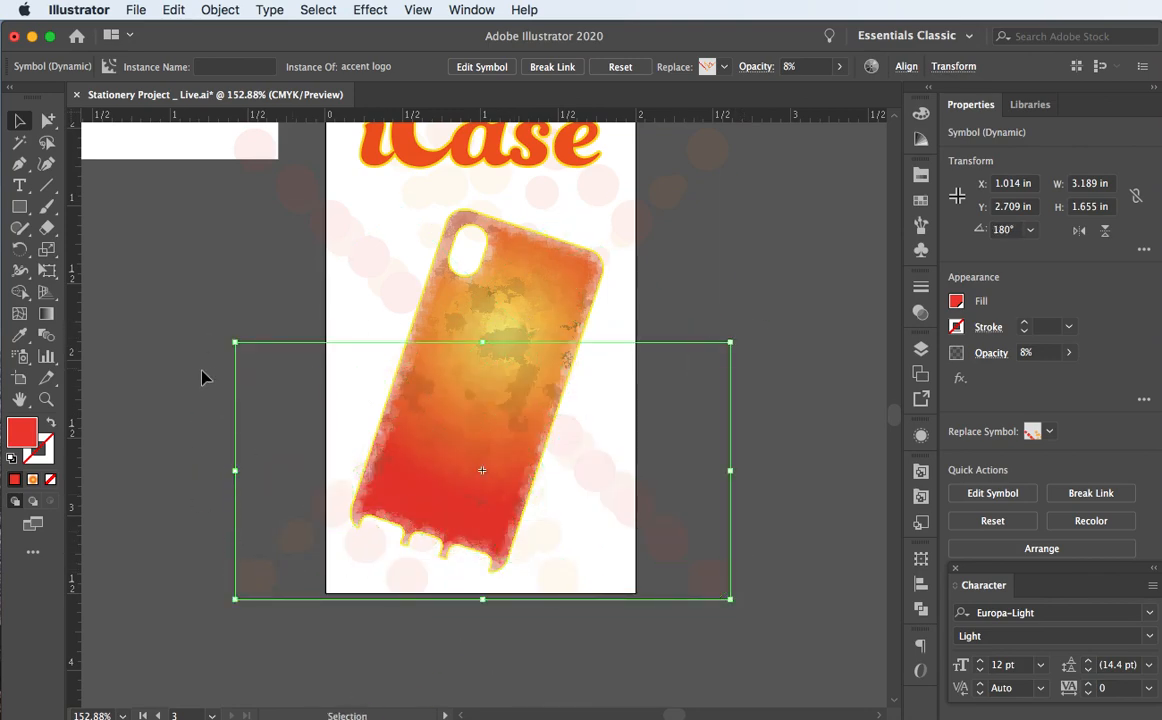
scroll(201, 378, "up", 5)
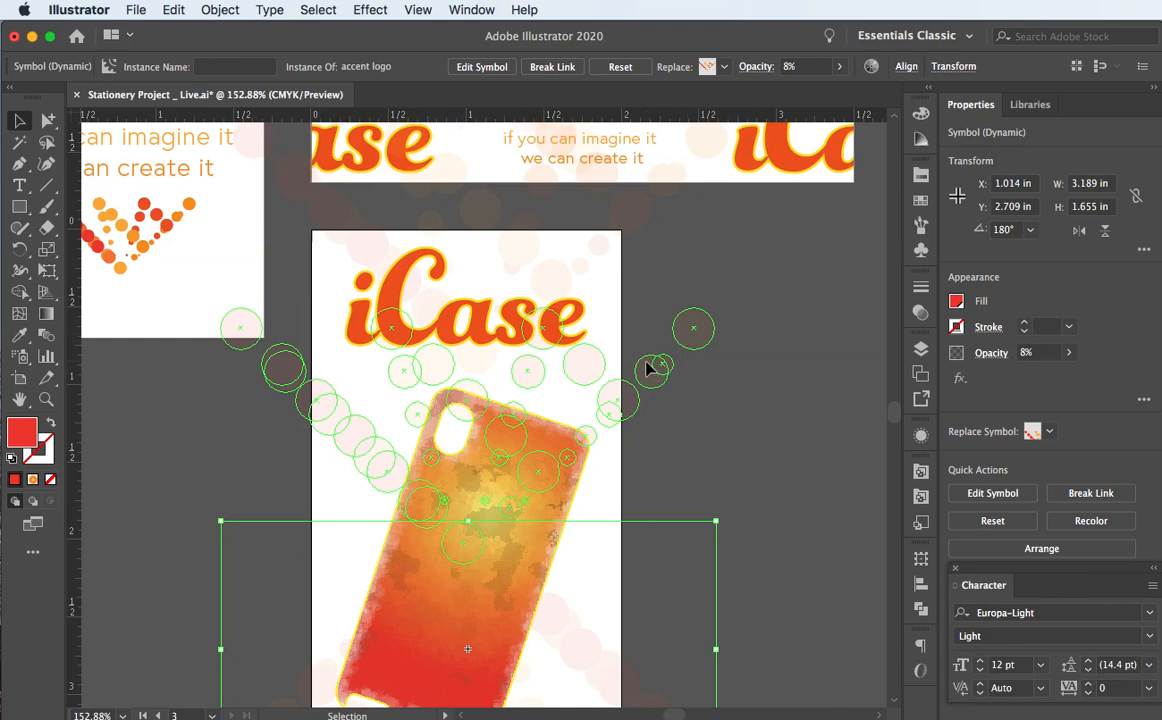
Step: Nudge the middle dot-pattern copy down with the arrow keys
key("cmd+z")
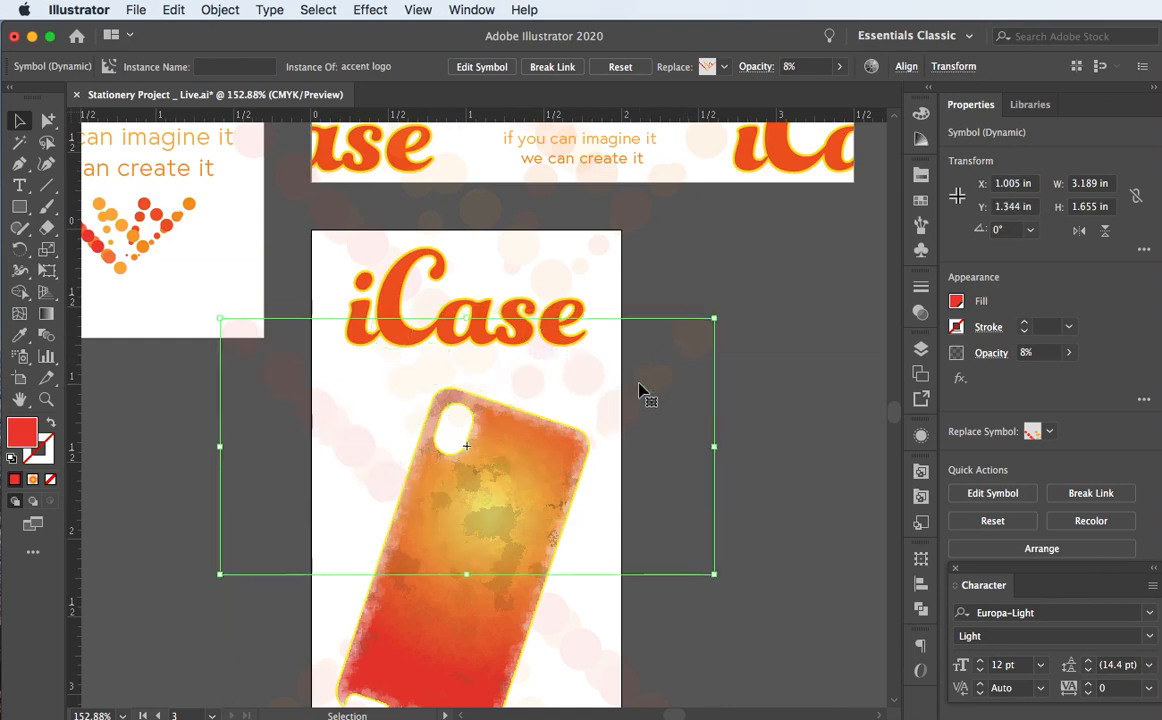
key("Down")
key("Down")
key("Down")
key("Down")
key("Down")
key("Down")
key("Down")
key("Down")
key("Down")
key("Down")
key("Down")
key("Down")
key("Down")
key("Down")
key("Down")
key("Down")
key("Down")
key("Down")
key("Down")
key("Down")
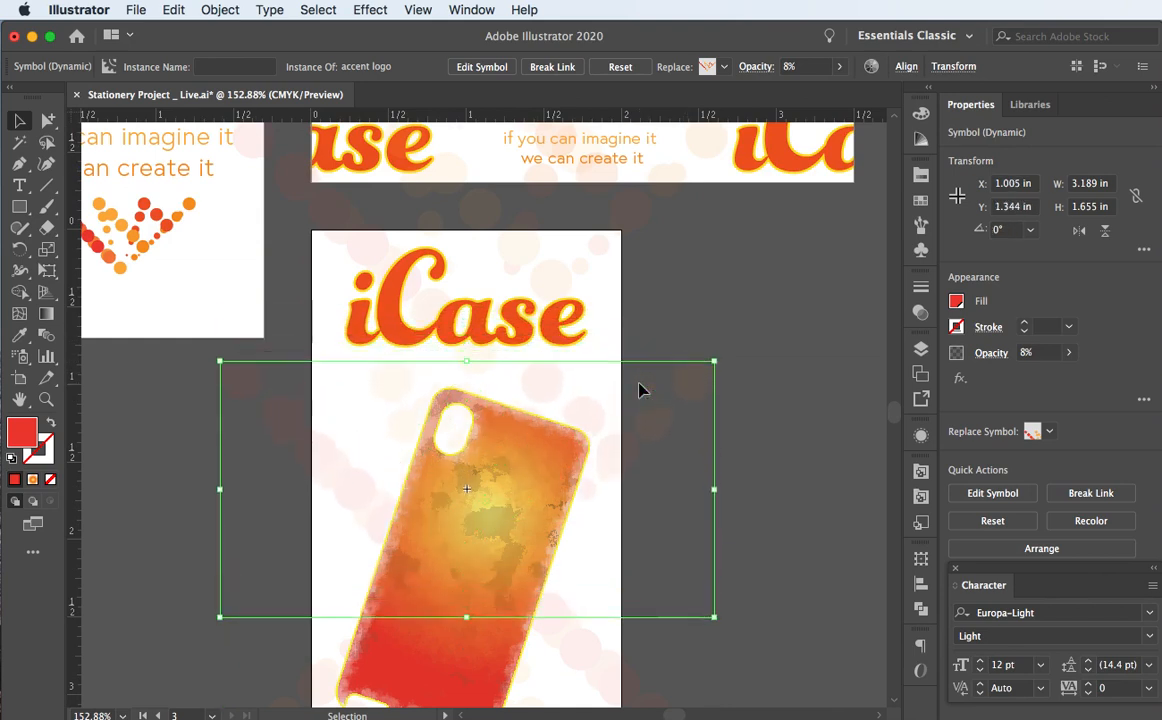
key("Down")
key("Down")
key("Down")
key("Down")
key("Down")
key("Down")
key("Down")
key("Down")
key("Down")
key("Down")
key("Down")
key("Down")
key("Down")
key("Down")
key("Down")
key("Down")
key("Down")
key("Down")
key("Down")
key("Down")
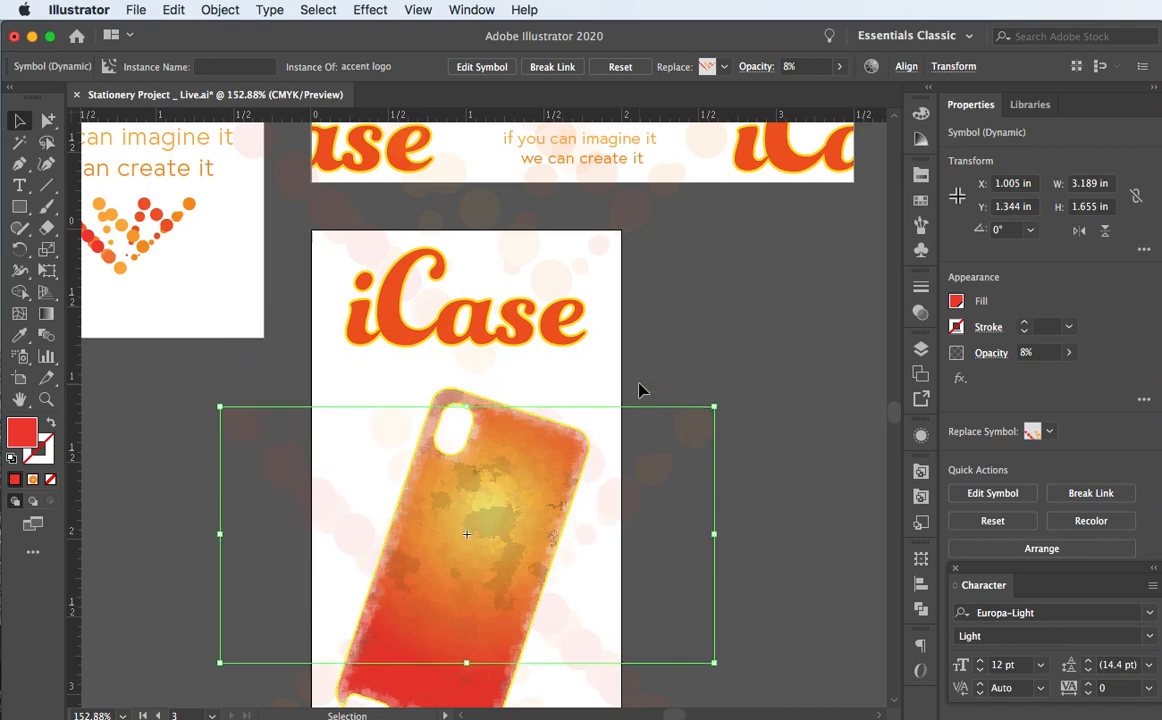
key("Down")
key("Down")
key("Up")
key("Up")
key("Up")
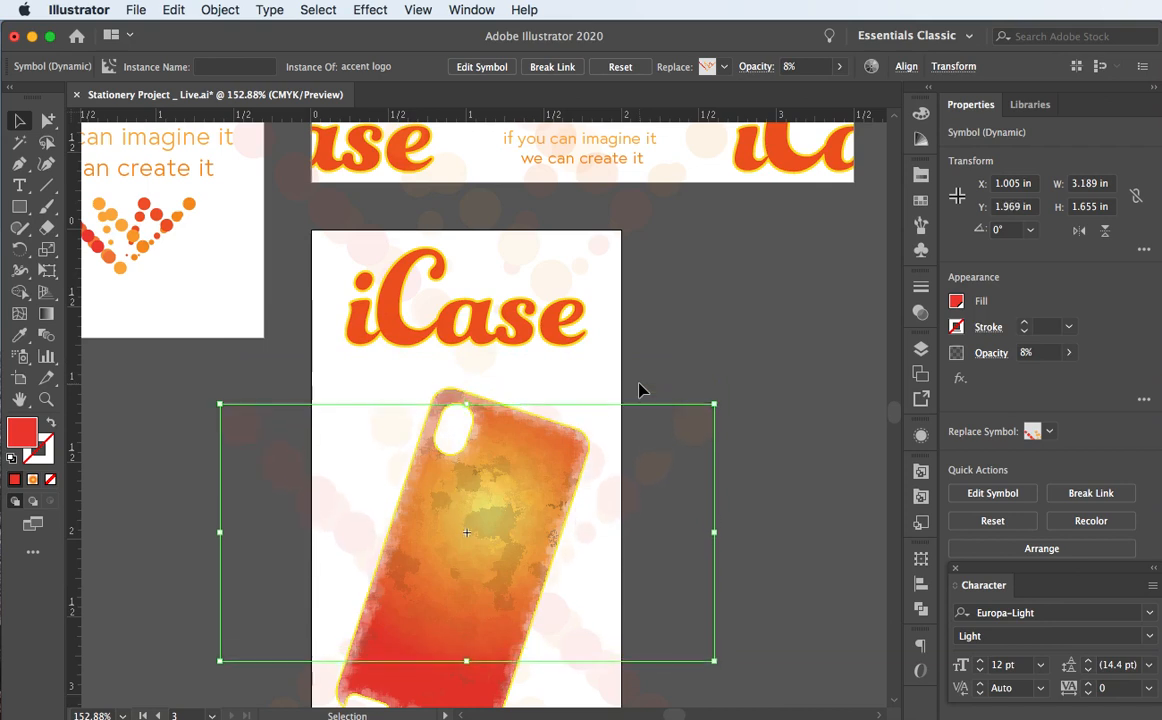
Step: Move the top dot-pattern copy down to X 1.105 in, Y 0.752 in behind the iCase logo
left_click(424, 298)
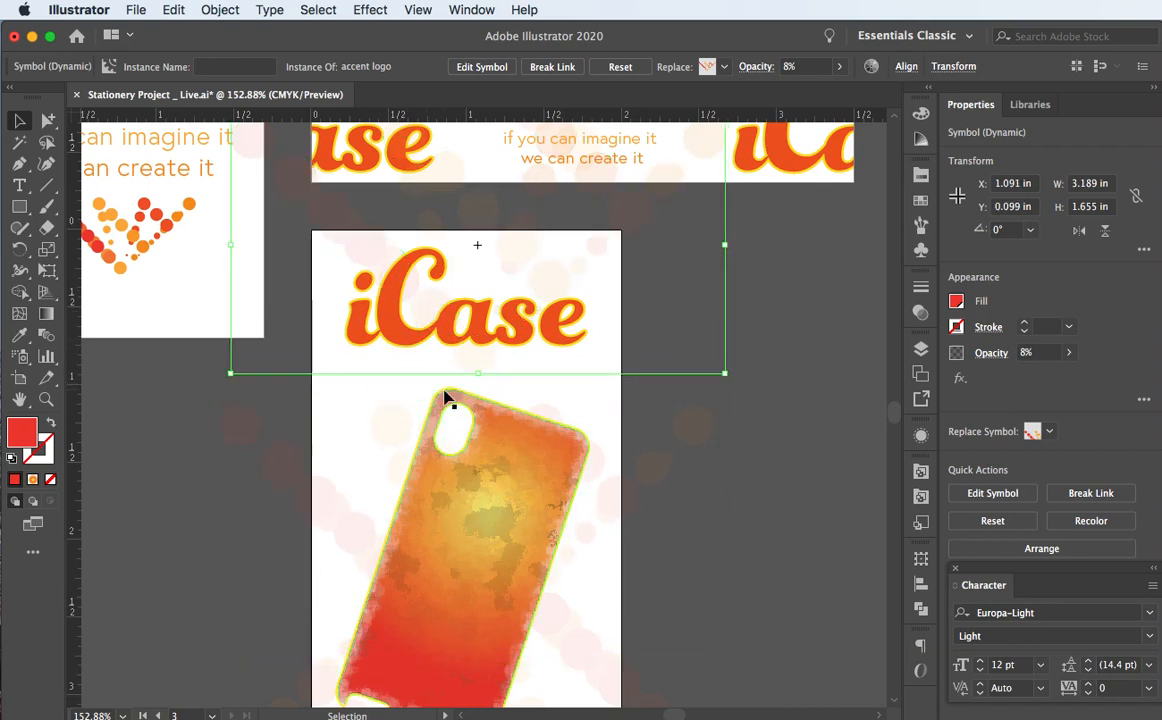
key("Left")
key("Right")
key("Left")
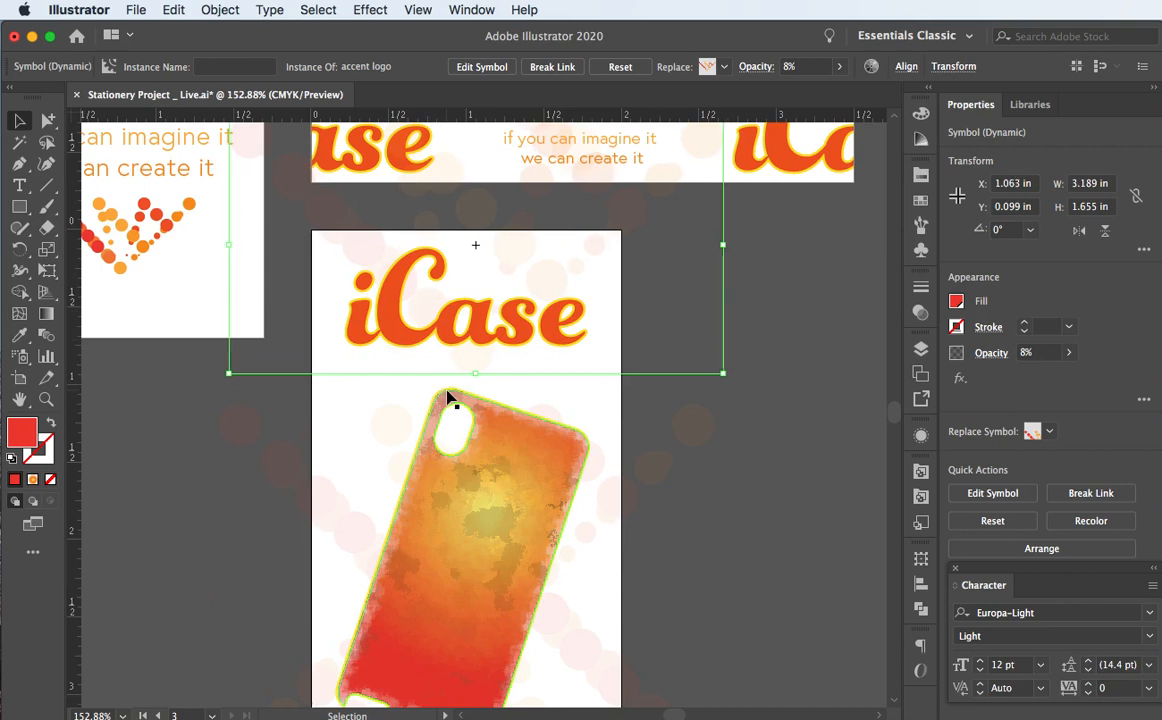
key("Left")
key("Right")
key("Right")
key("Right")
key("Right")
key("Down")
key("Down")
key("Down")
key("Down")
key("Down")
key("Down")
key("Down")
key("Down")
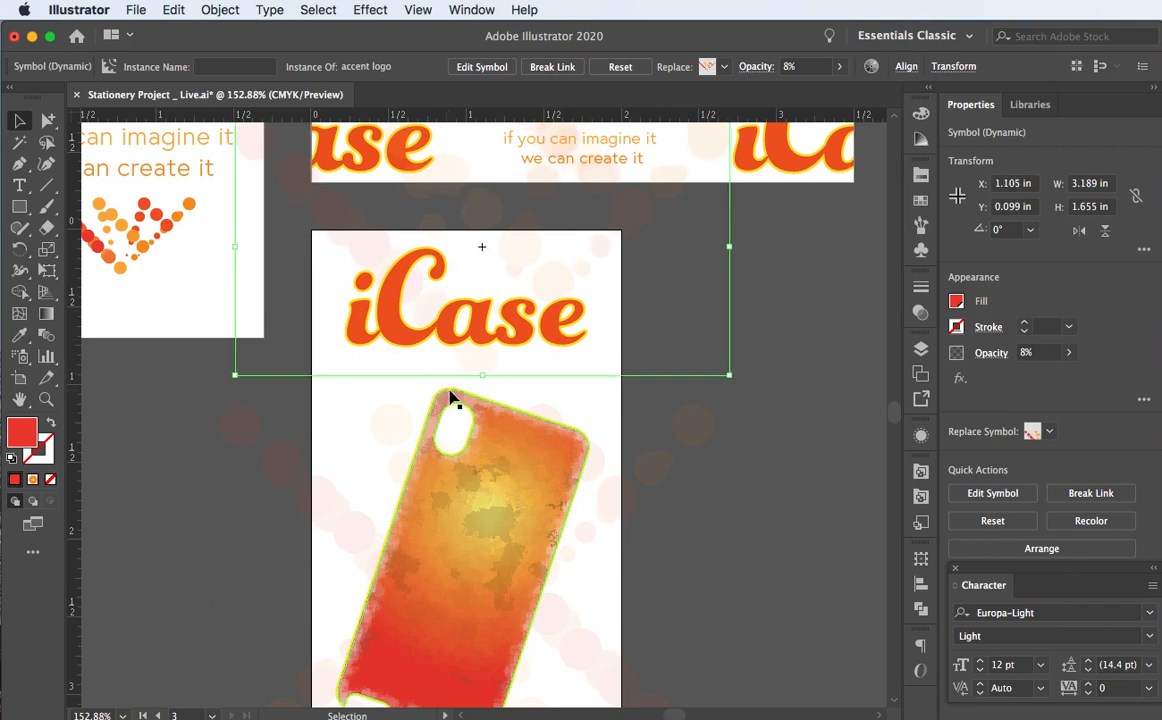
key("Down")
key("Down")
key("Down")
key("Down")
key("Down")
key("Down")
key("Down")
key("Down")
key("Down")
key("Down")
key("Down")
key("Down")
key("Down")
key("Down")
key("Down")
key("Down")
key("Down")
key("Down")
key("Down")
key("Down")
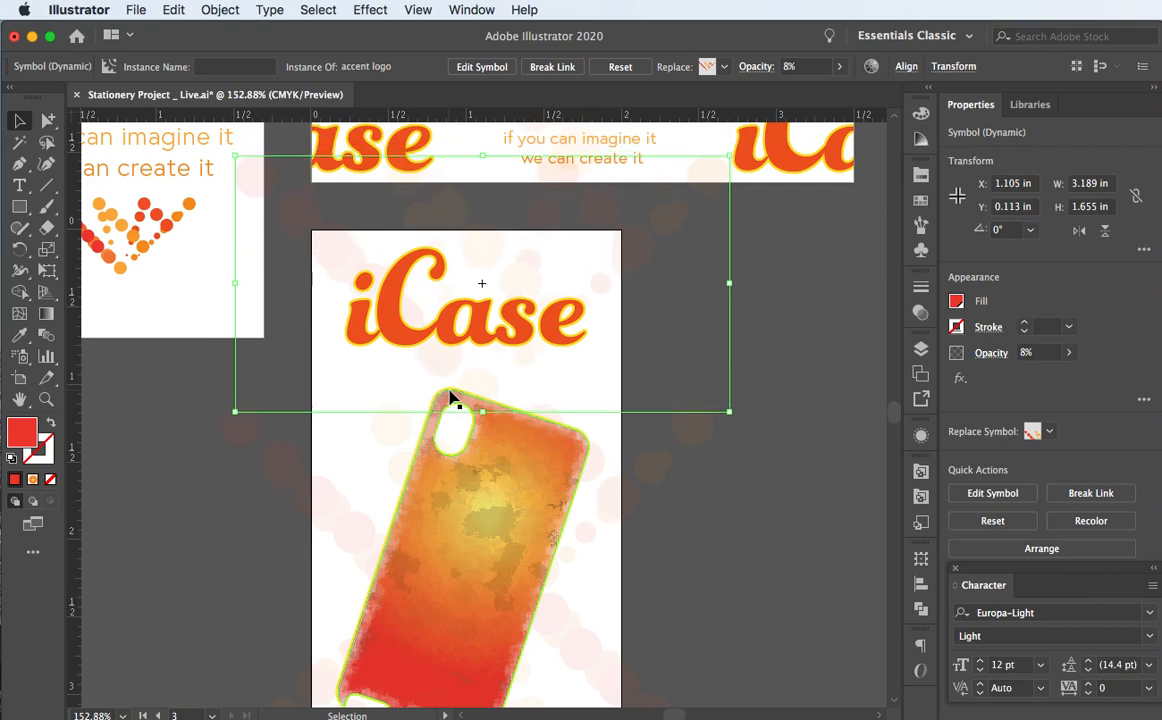
key("Down")
key("Down")
key("Down")
key("Down")
key("Down")
key("Down")
key("Down")
key("Down")
key("Down")
key("Down")
key("Down")
key("Down")
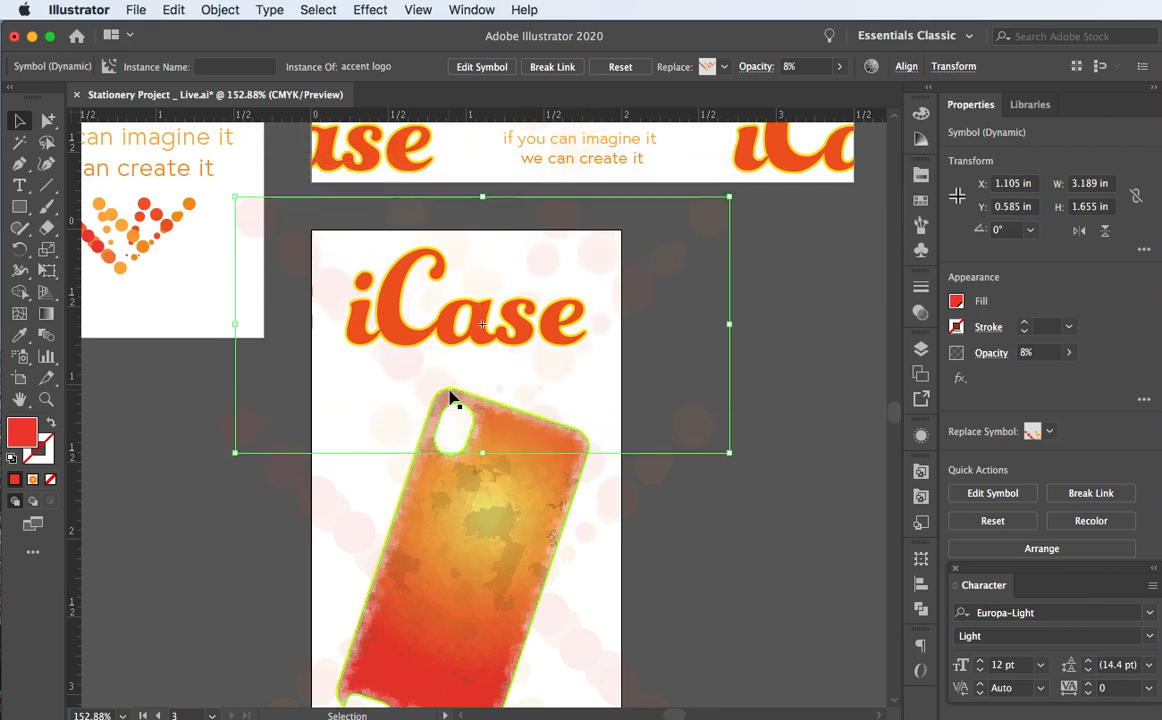
key("Down")
key("Down")
key("Down")
key("Down")
key("Down")
key("Down")
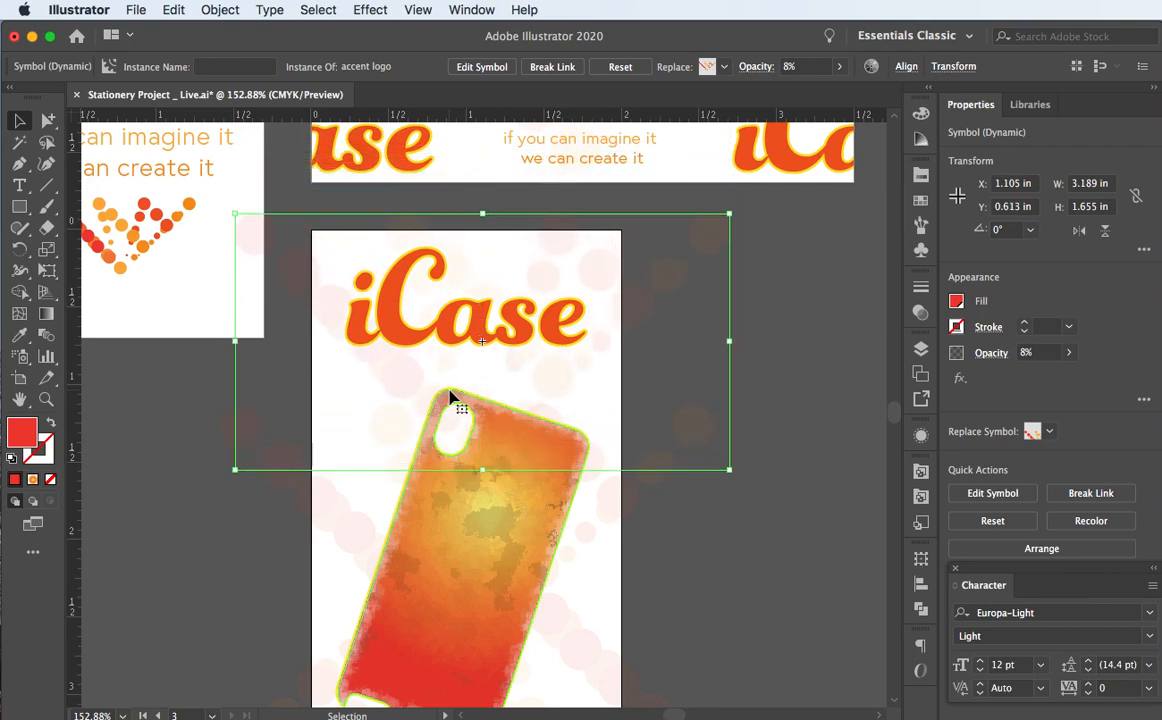
key("Down")
key("Down")
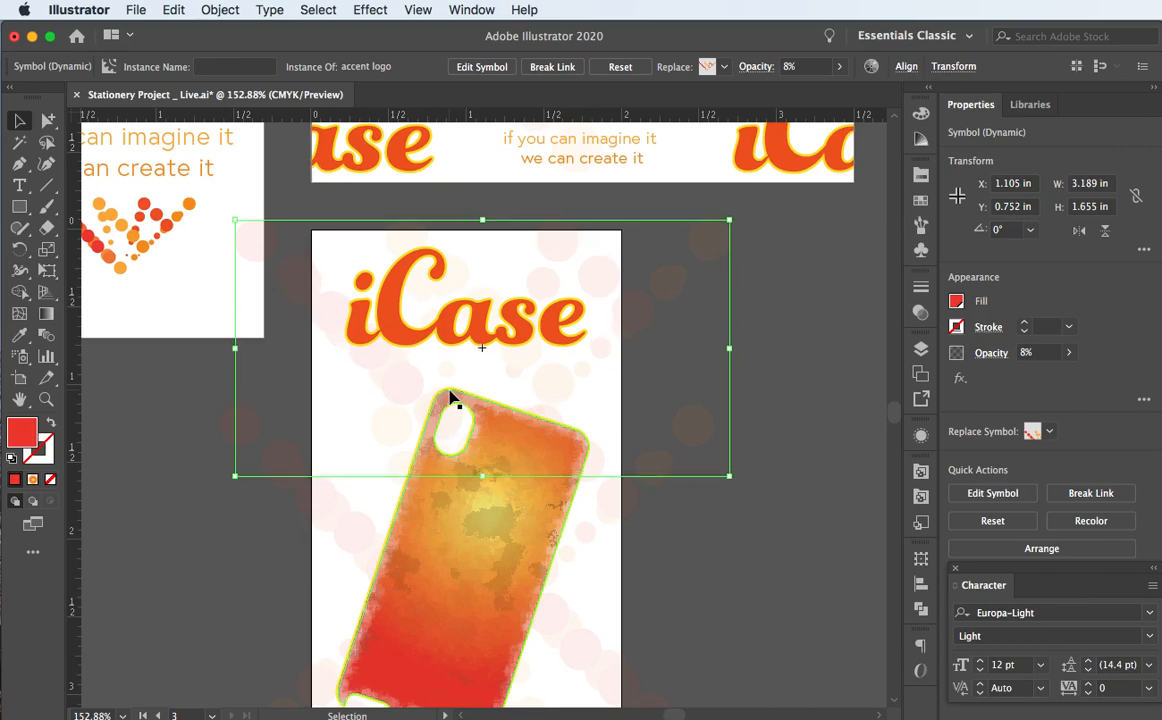
left_click(196, 423)
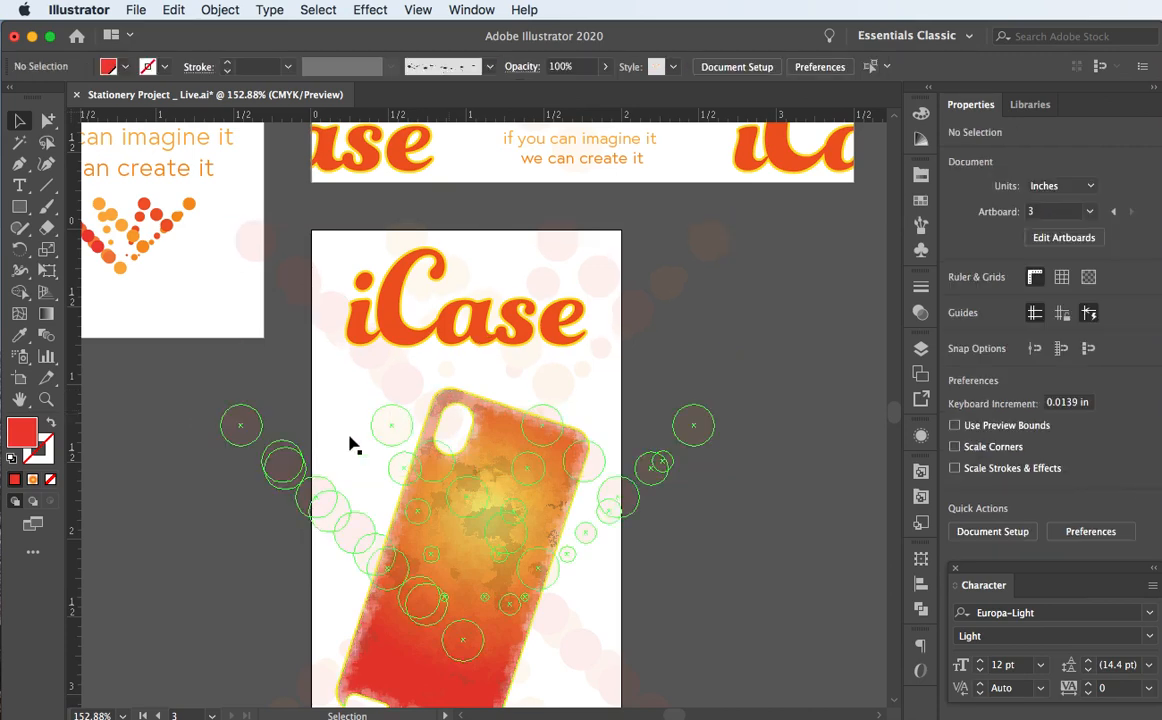
scroll(228, 445, "down", 5)
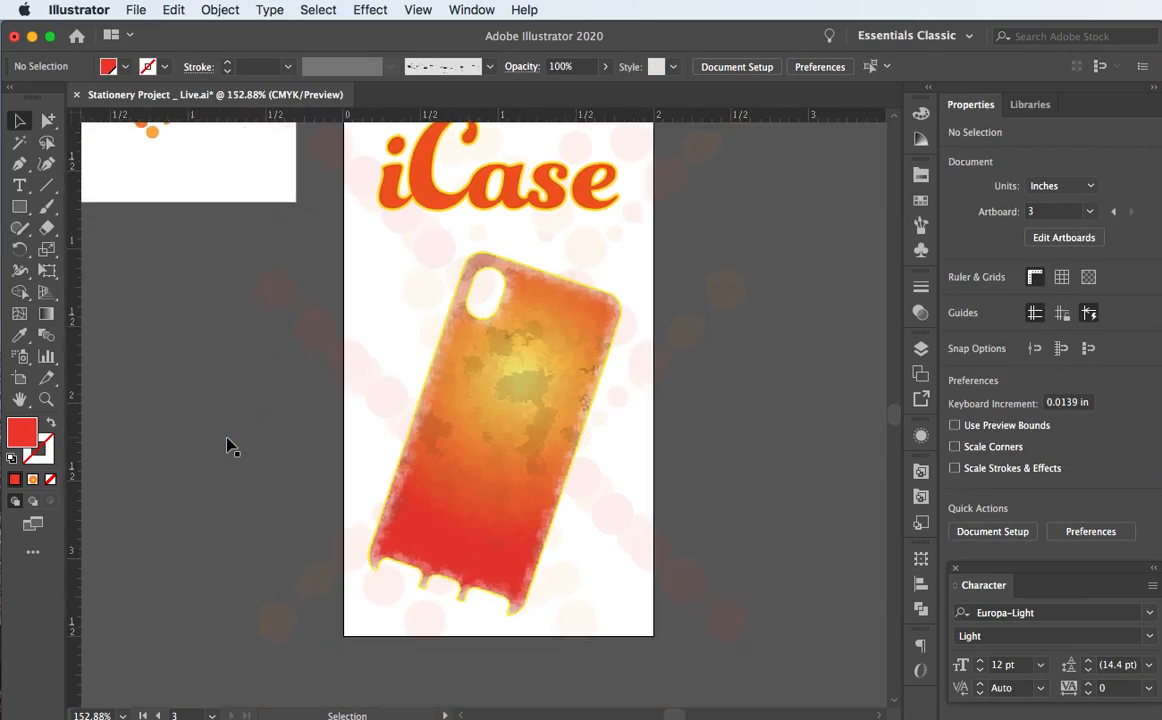
left_click(612, 525)
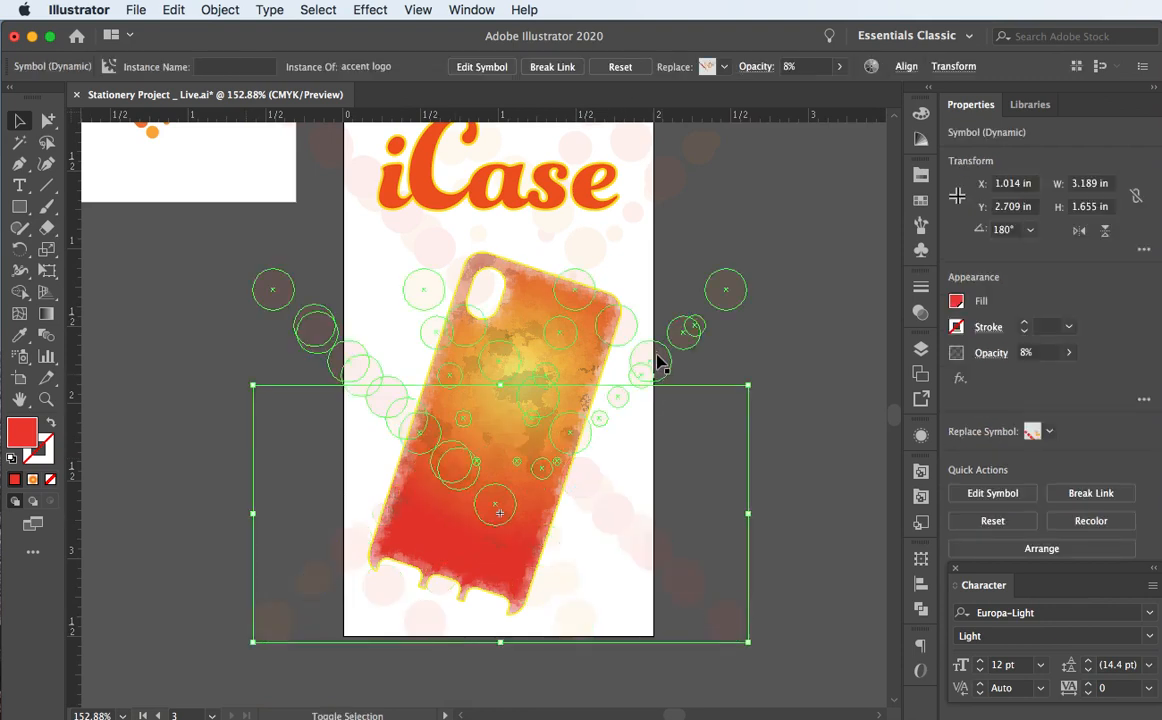
left_click(657, 359, "shift")
left_click(662, 195, "shift")
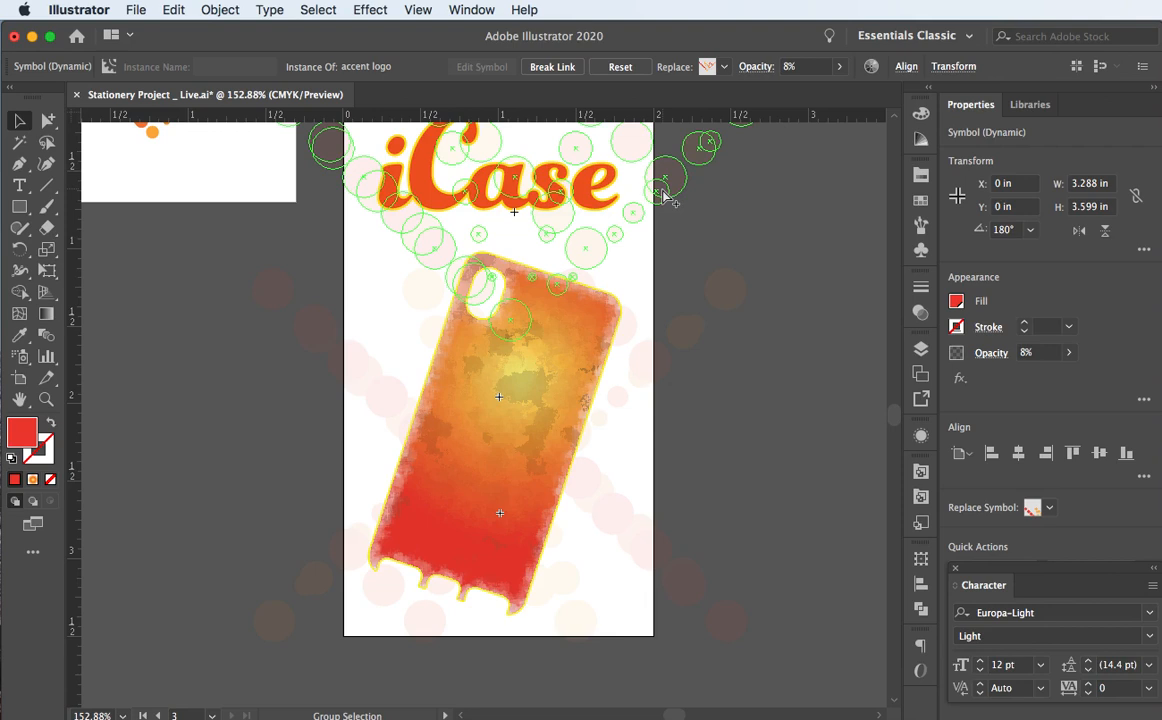
key("v")
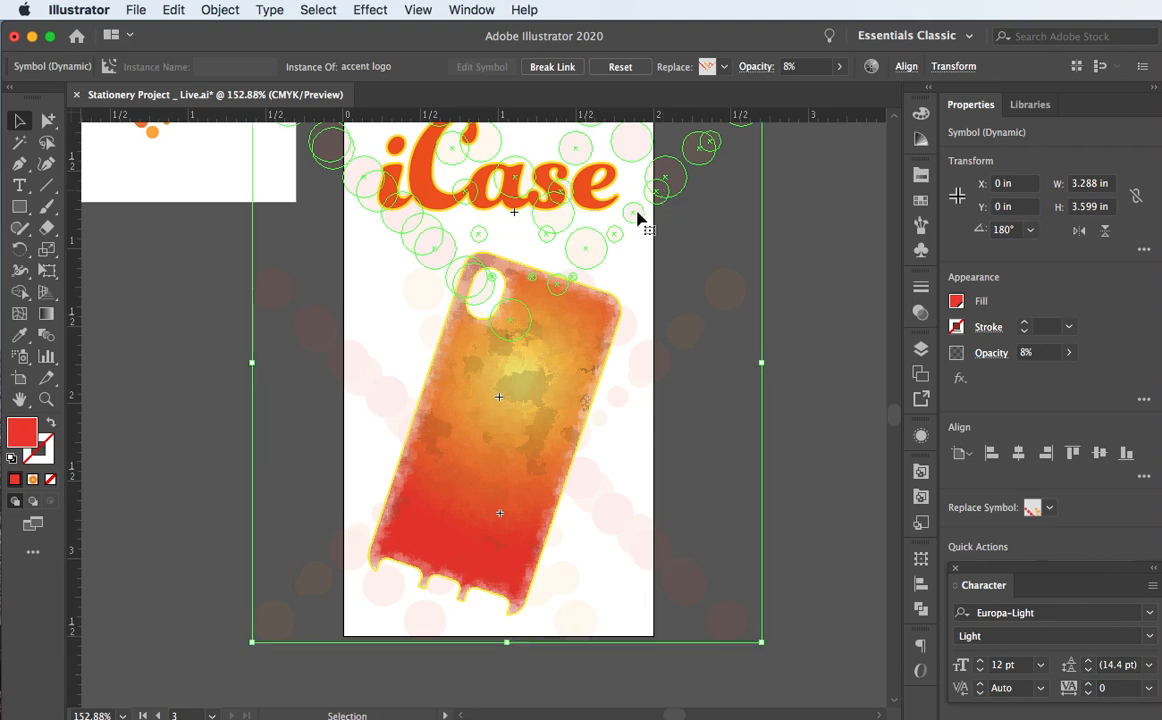
left_click(805, 248)
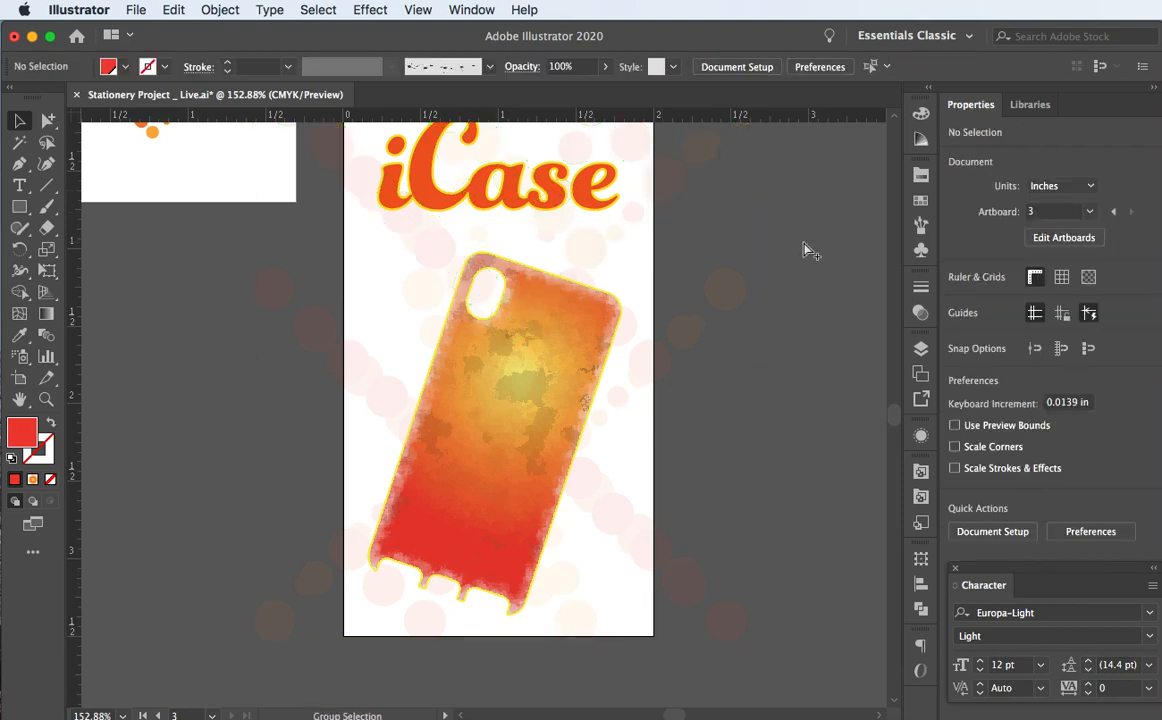
key("super+1")
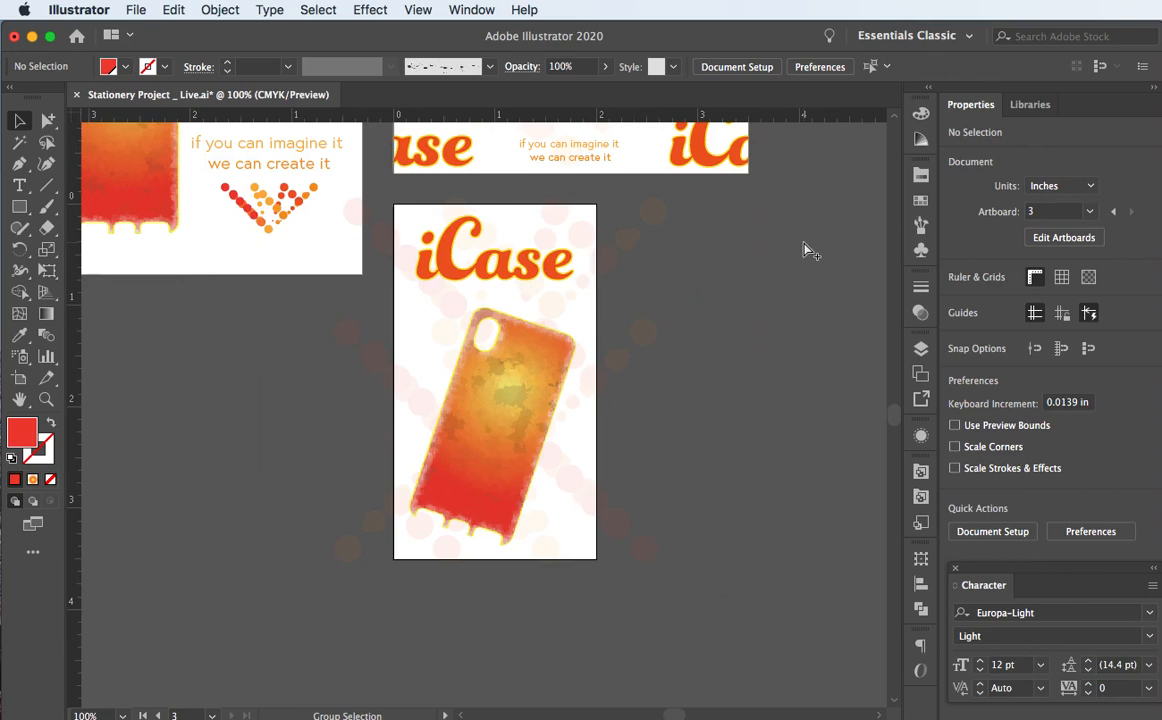
Step: Draw a 1.983 × 3.5 in rectangle over the card back and add the dotted pattern to the selection
left_click(19, 206)
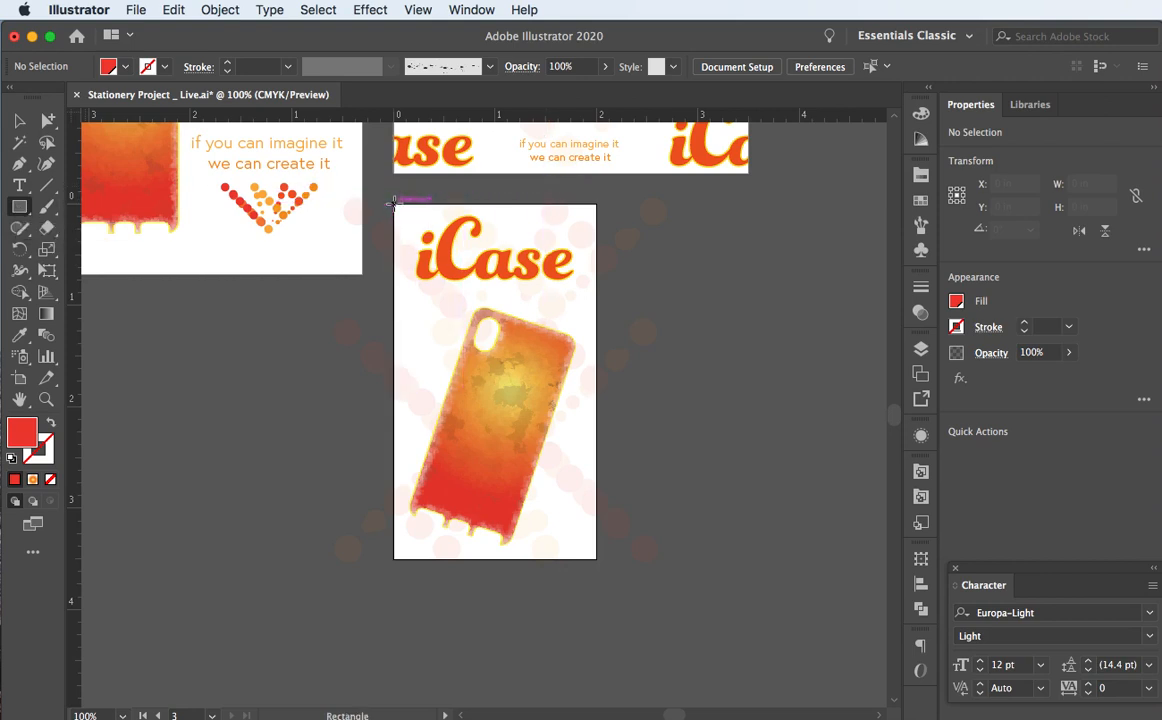
left_click_drag(392, 203, 595, 559)
key("v")
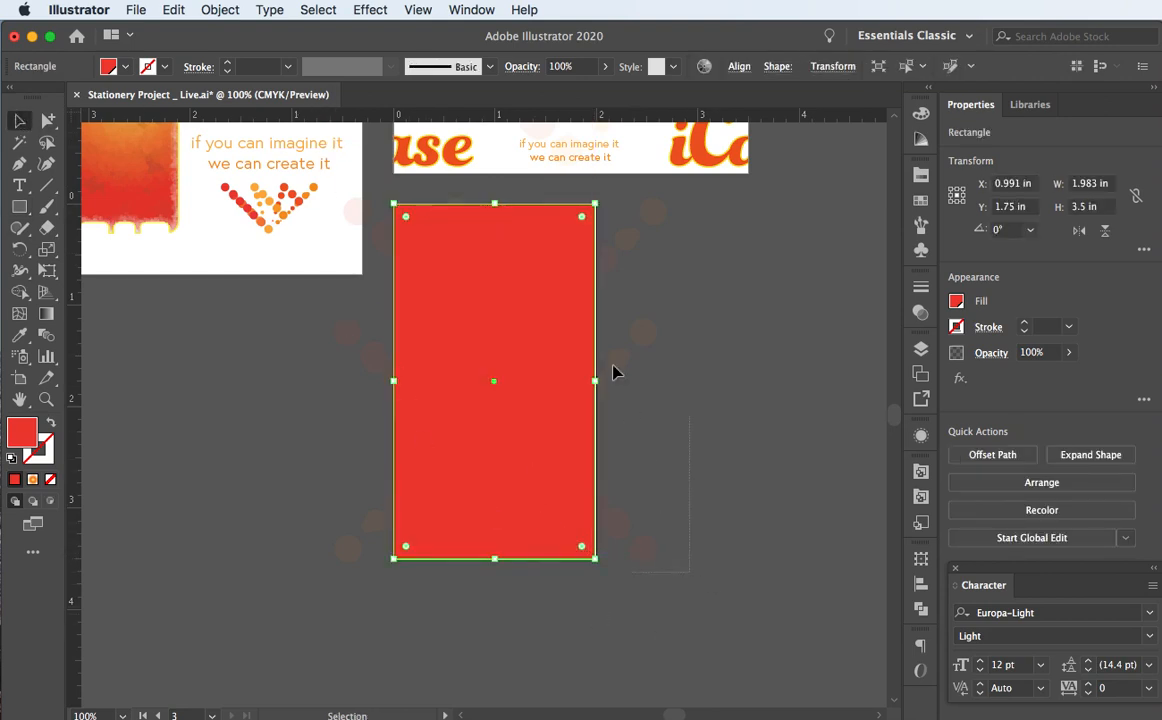
left_click(609, 200, "shift")
scroll(286, 348, "up", 4)
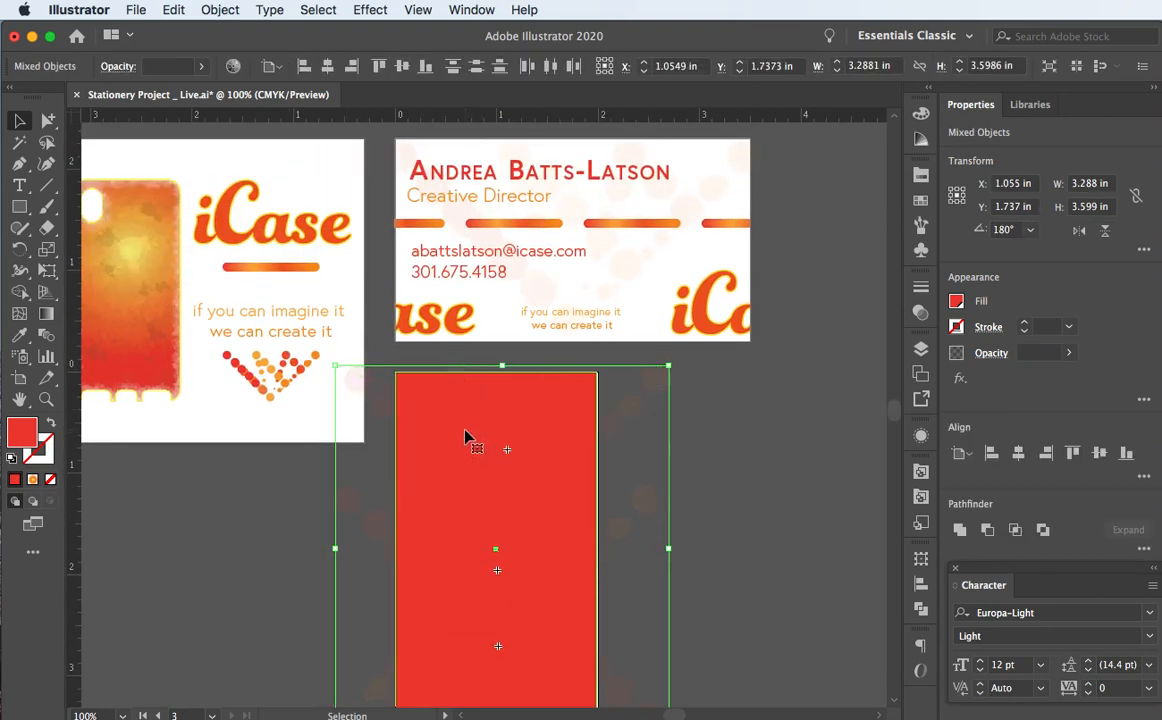
Step: Make a clipping mask so the logo, phone case and dot patterns stop at the card's edges
left_click(220, 10)
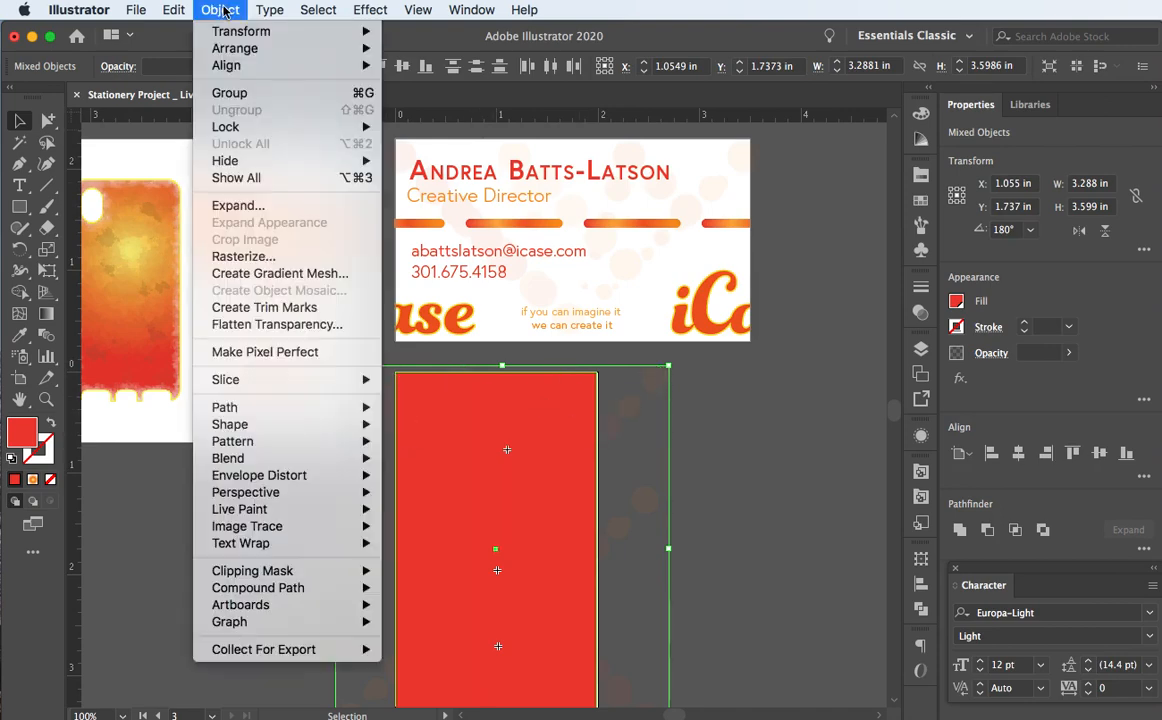
mouse_move(301, 571)
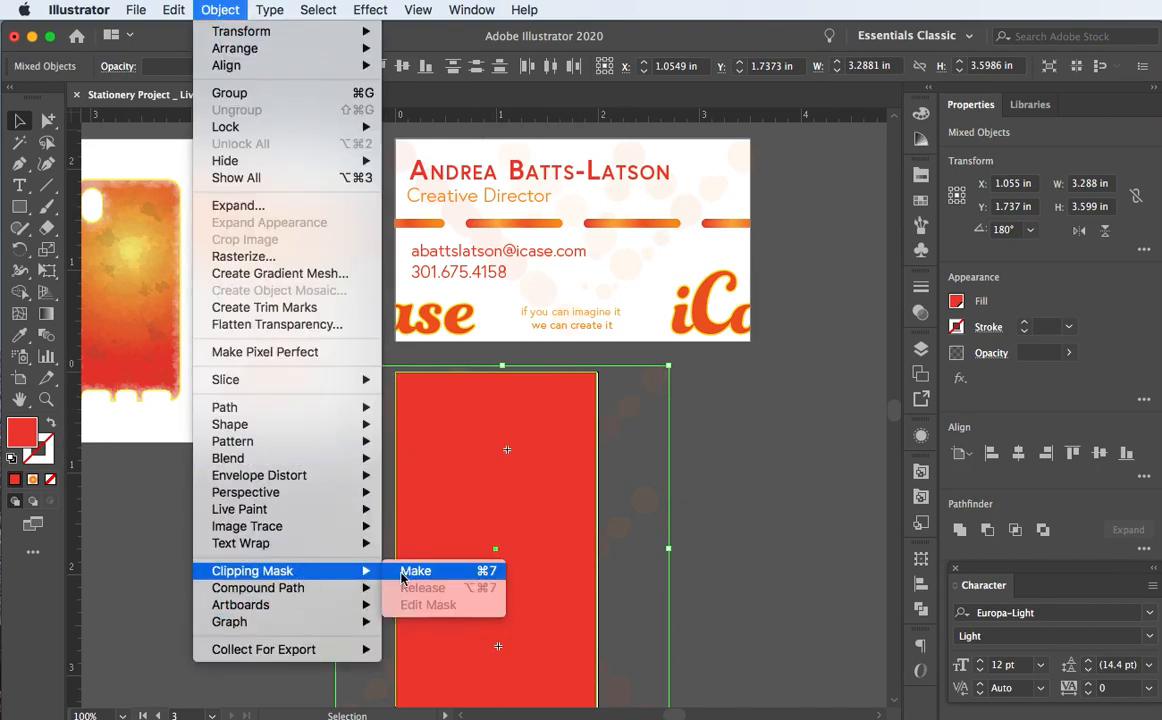
left_click(434, 580)
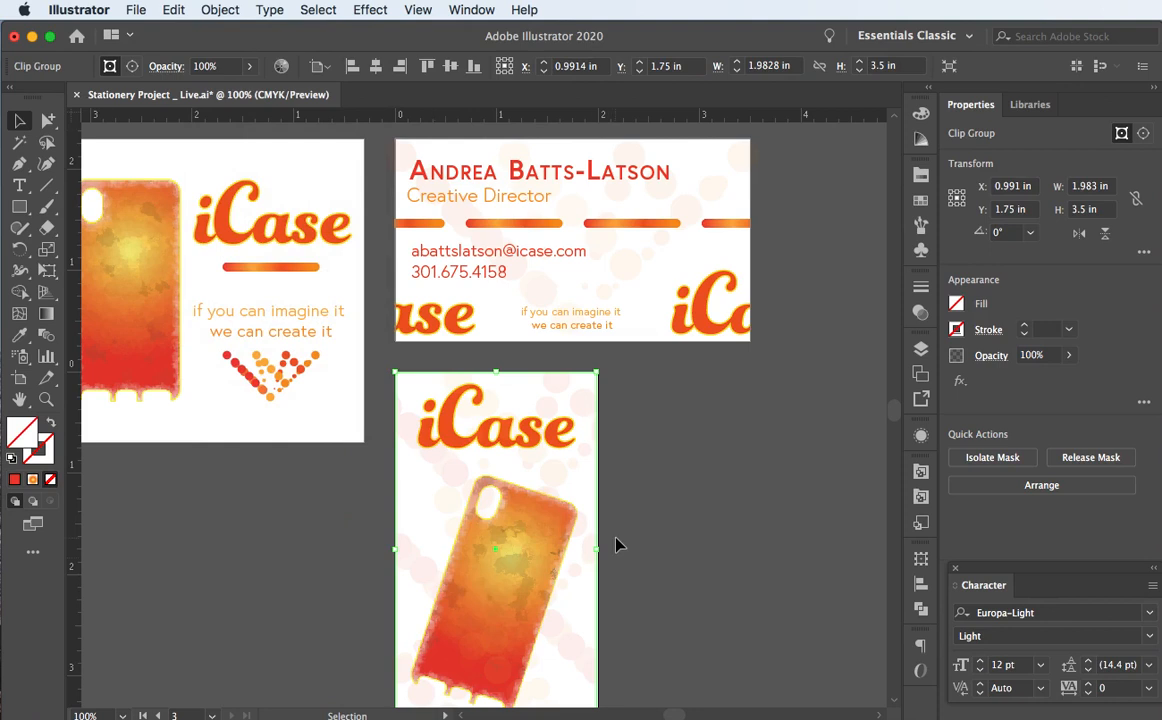
scroll(617, 545, "down", 1)
scroll(617, 545, "down", 1)
left_click(724, 540)
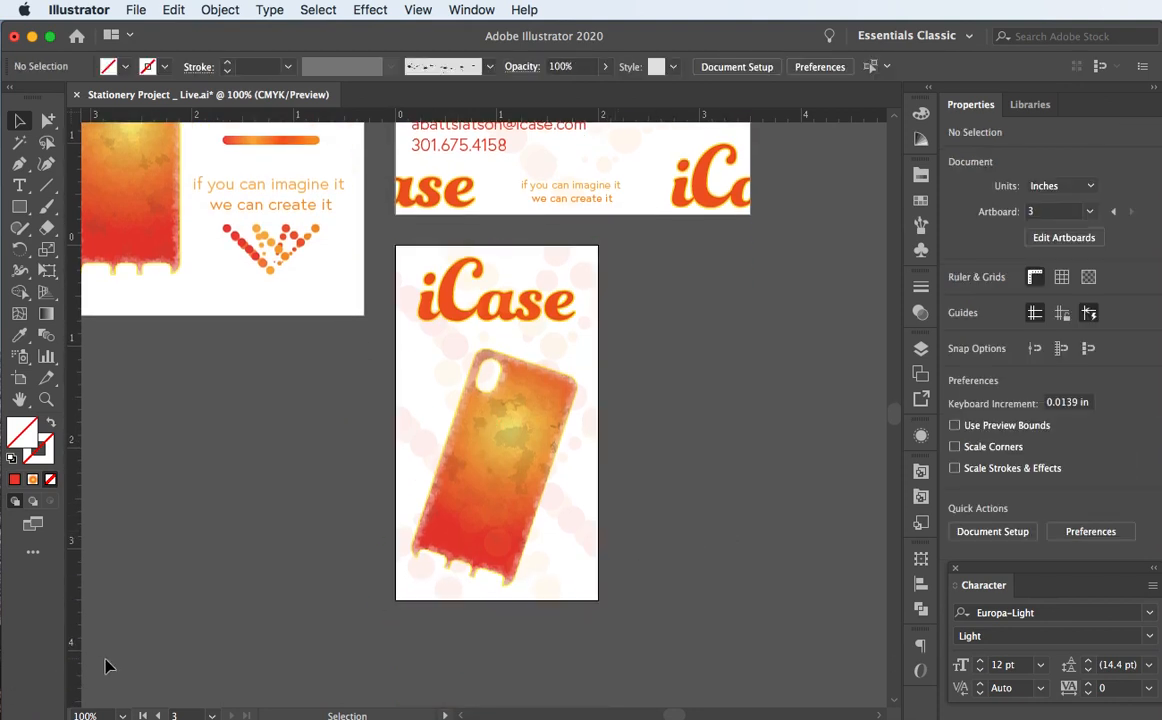
scroll(97, 666, "up", 3)
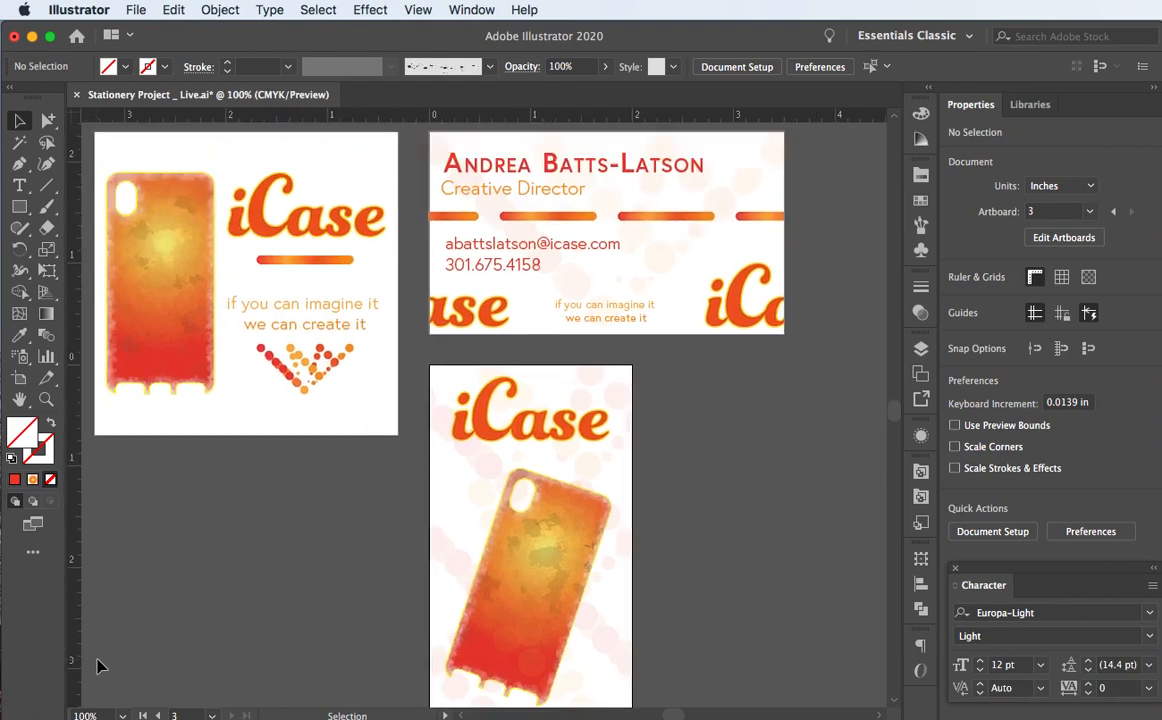
scroll(97, 666, "down", 2)
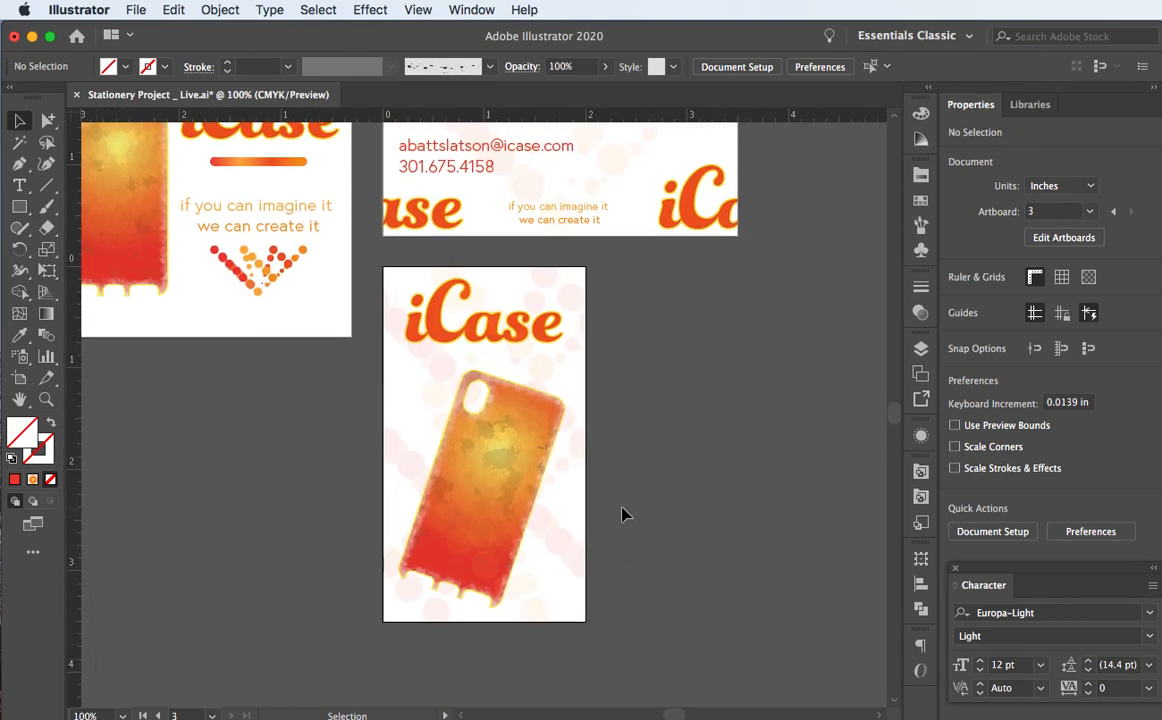
left_click(921, 348)
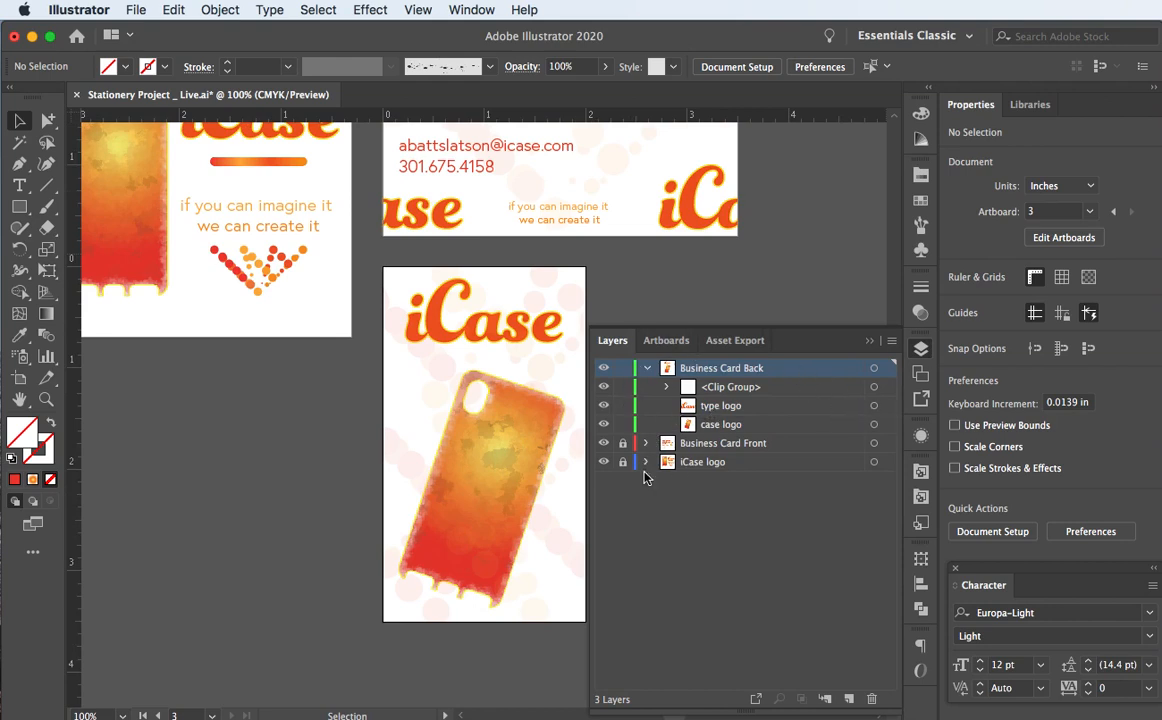
Step: Target the lowest dot-pattern copy in the Clip Group, turn it around, and lower it to Y 3.306 in
left_click(666, 388)
left_click(873, 462)
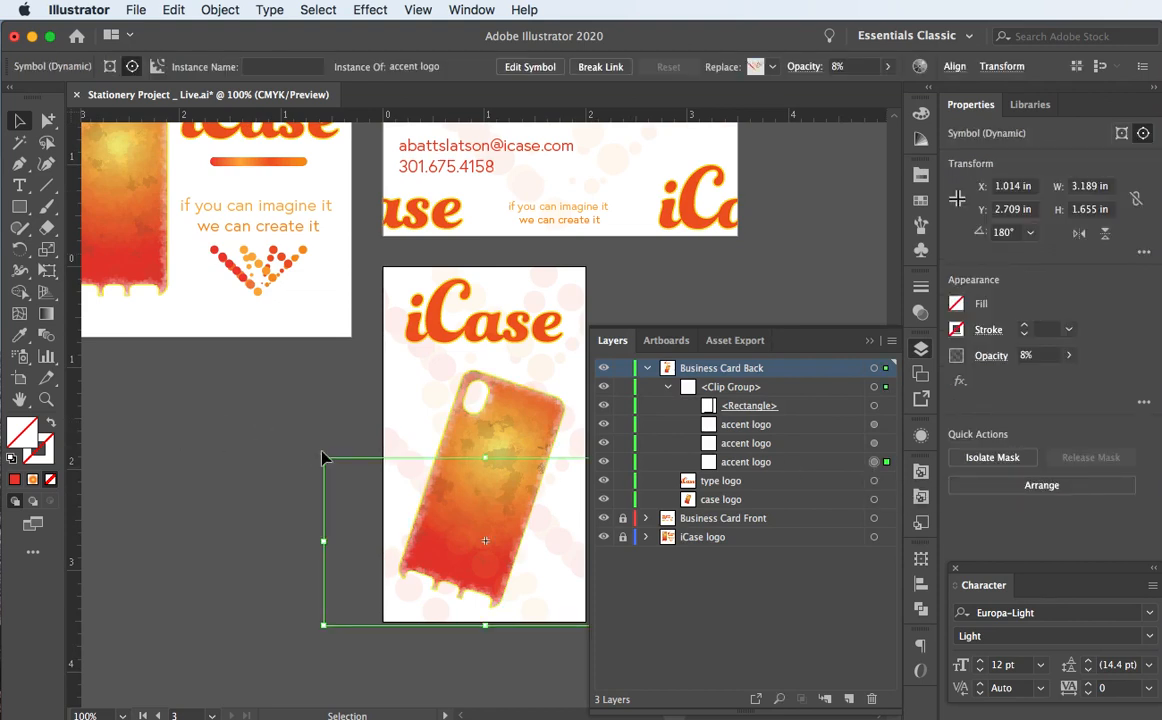
left_click(868, 342)
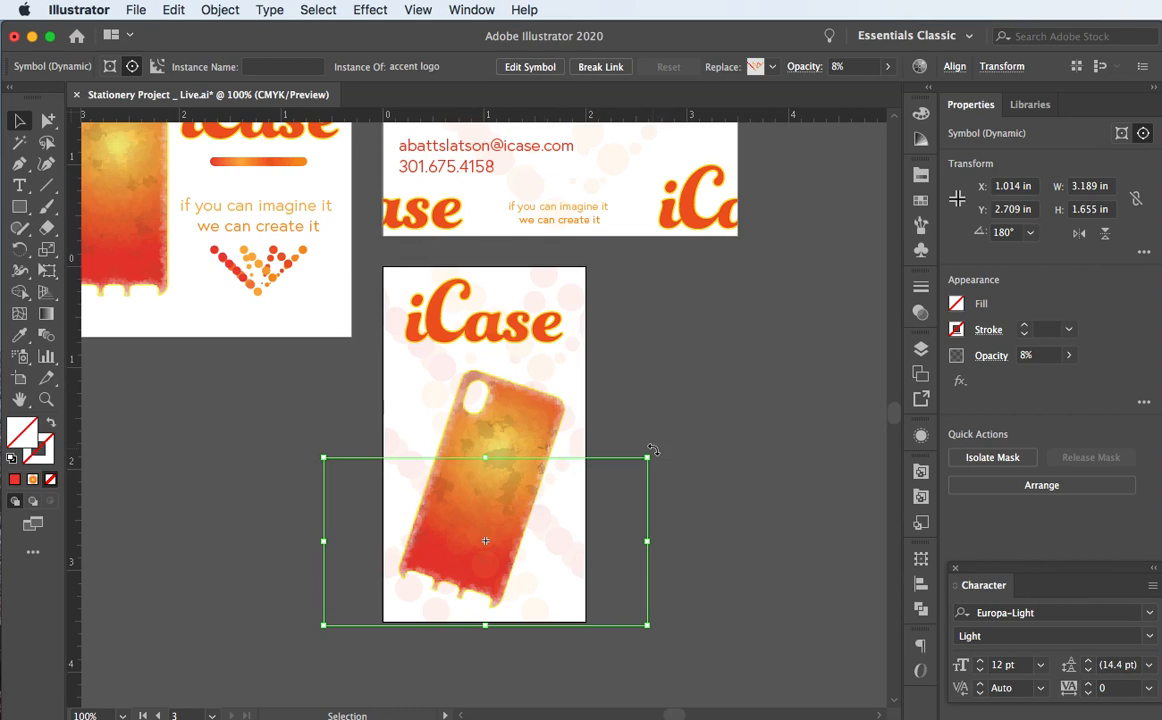
key("Down")
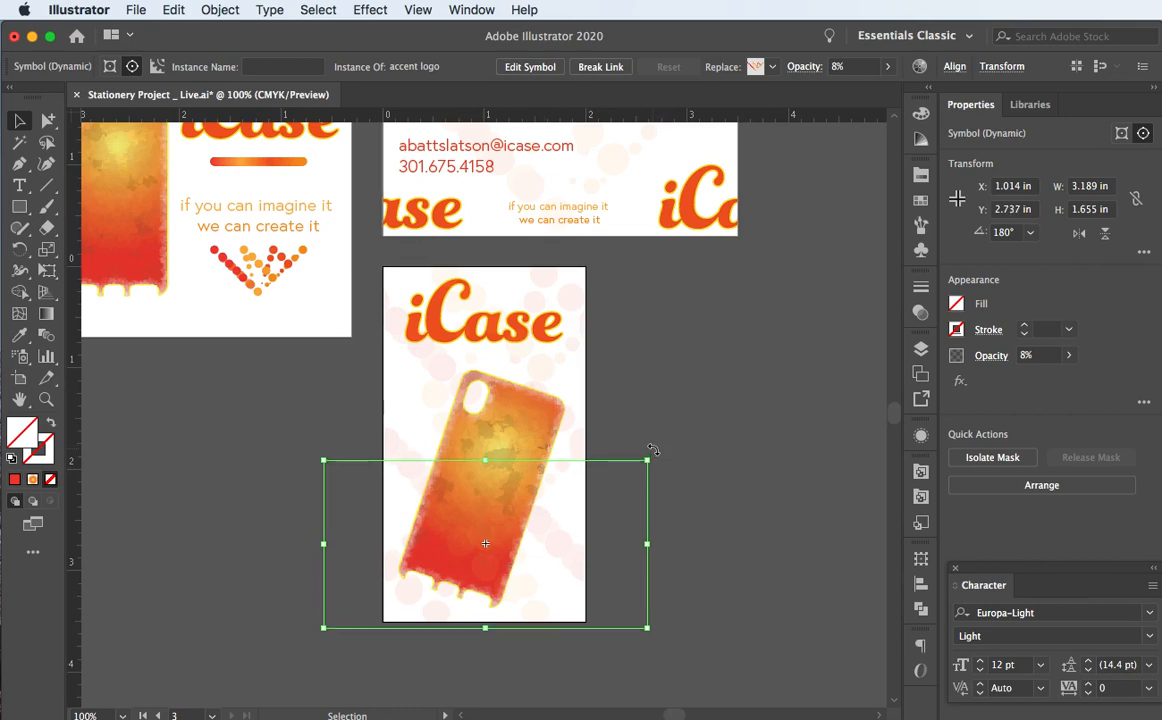
left_click_drag(652, 449, 290, 600)
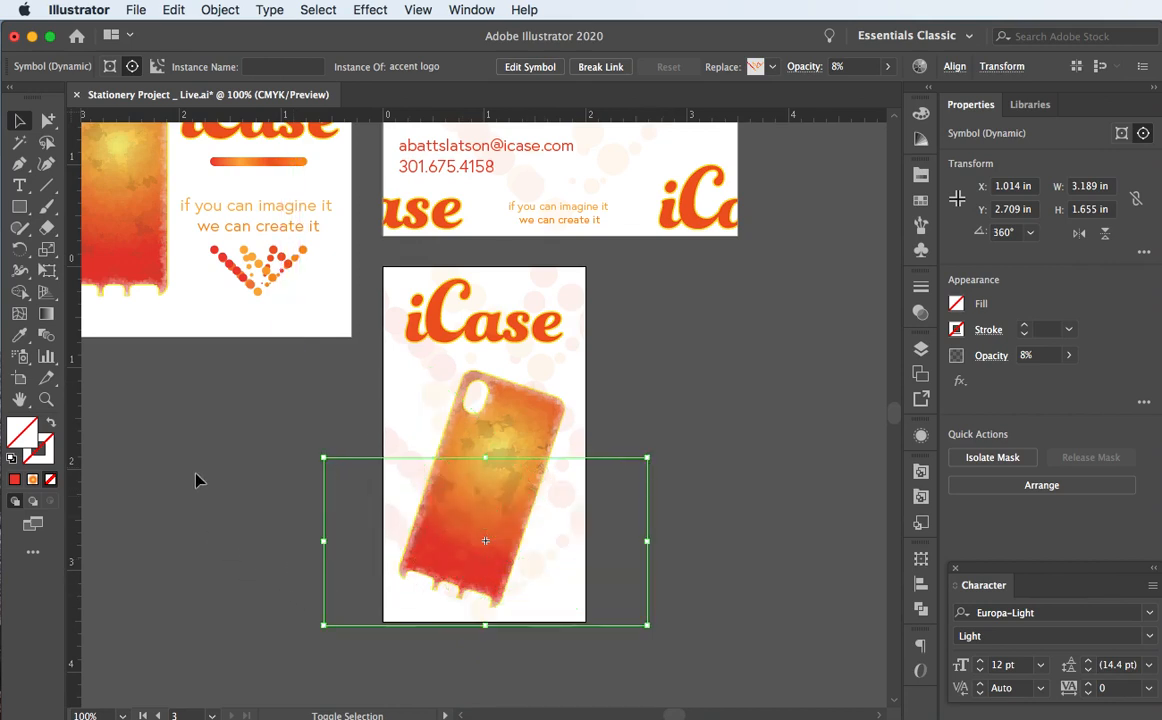
key("super+z")
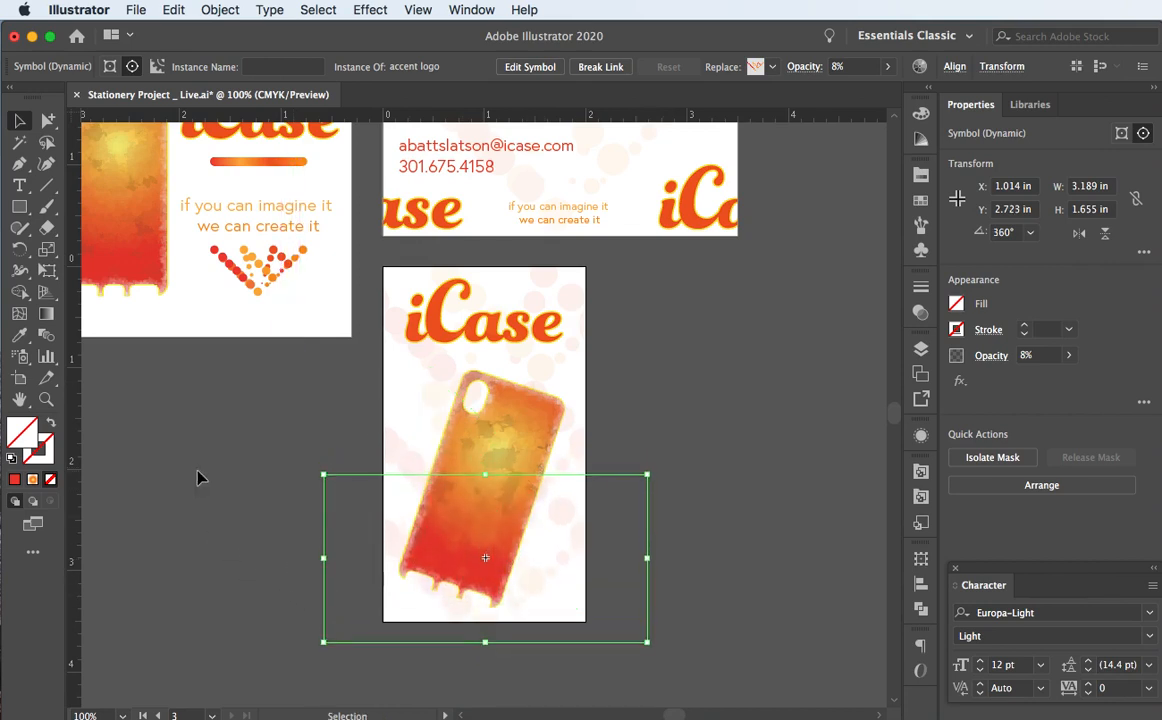
key("Down")
key("Down")
key("Down")
key("Down")
key("Down")
key("Down")
key("Down")
key("Down")
key("Down")
key("Down")
key("Down")
key("Down")
key("Down")
key("Down")
key("Down")
key("Down")
key("Down")
key("Down")
key("Down")
key("Down")
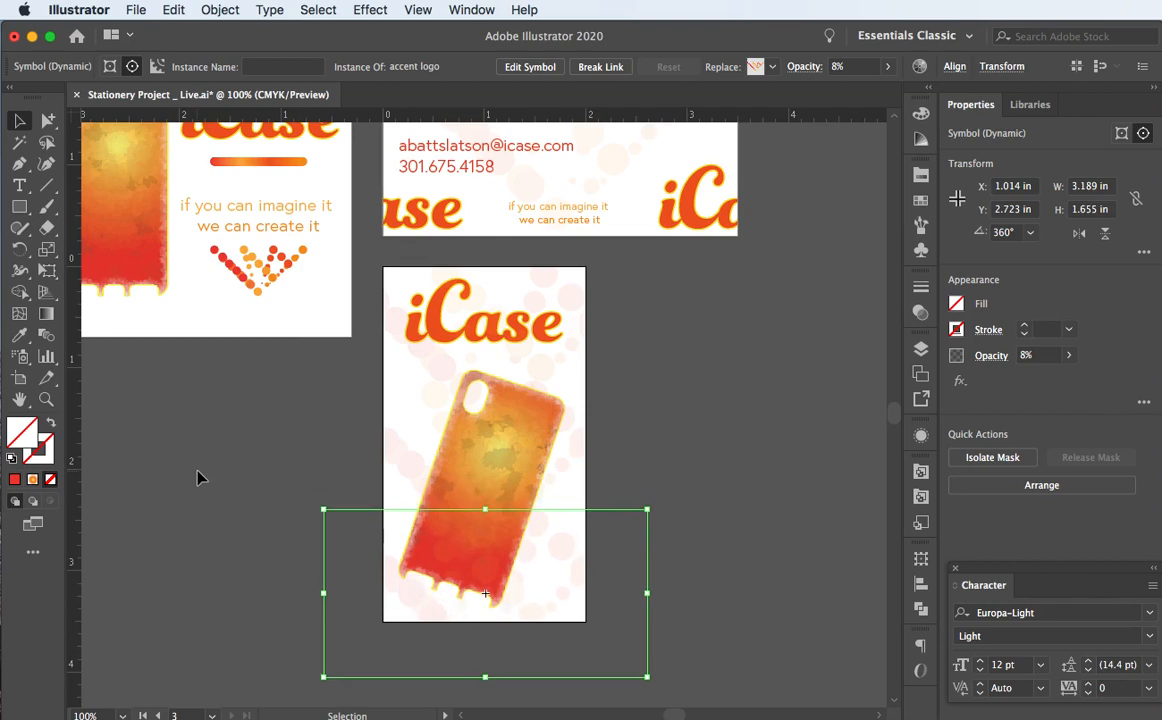
key("Down")
key("Down")
key("Down")
key("Down")
key("Down")
key("Down")
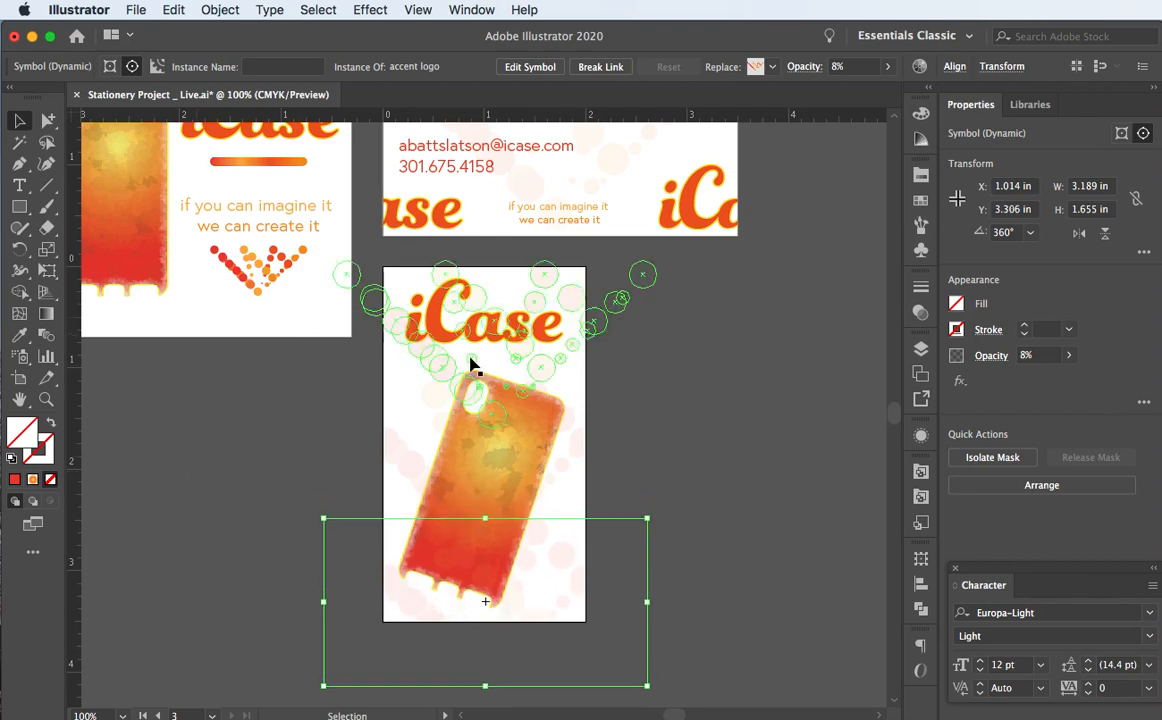
left_click(558, 436)
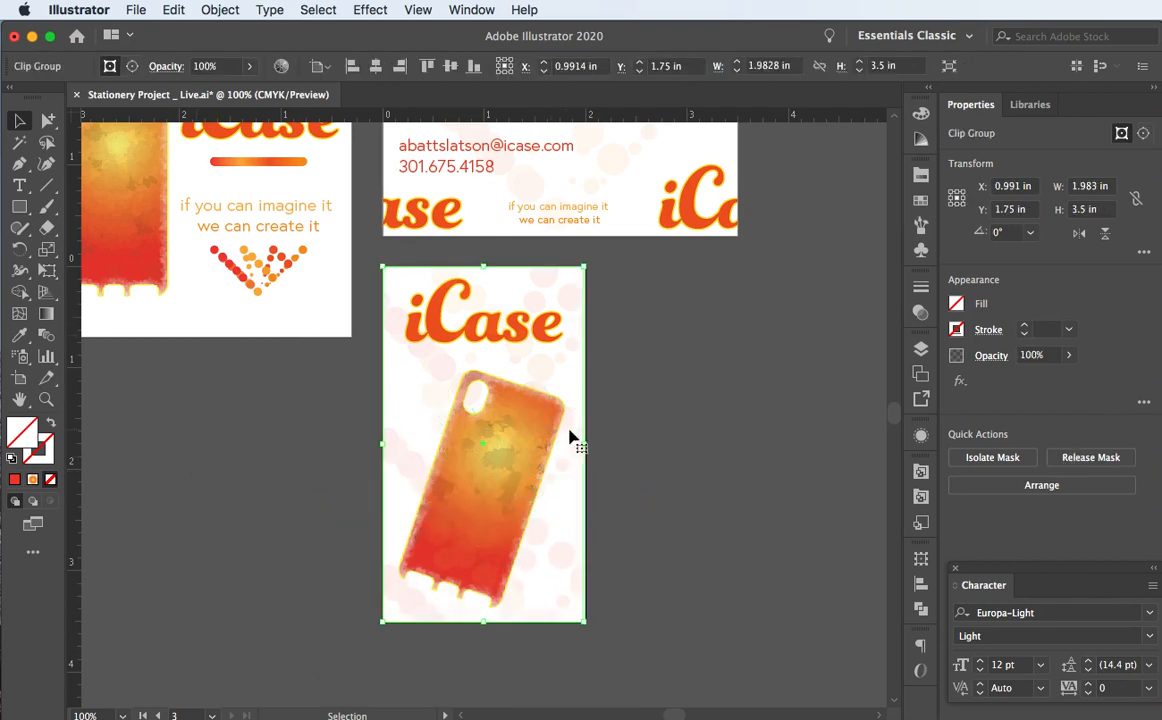
Step: Target the middle accent logo in Layers and drag it slightly lower
left_click(921, 352)
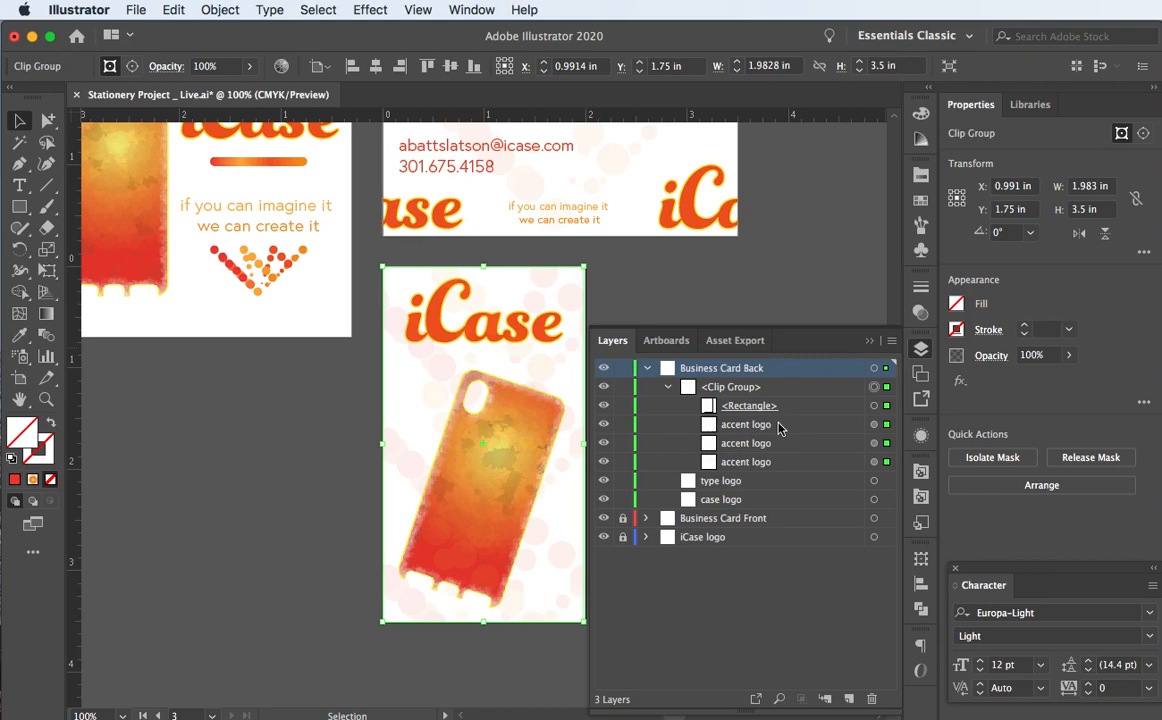
left_click(873, 443)
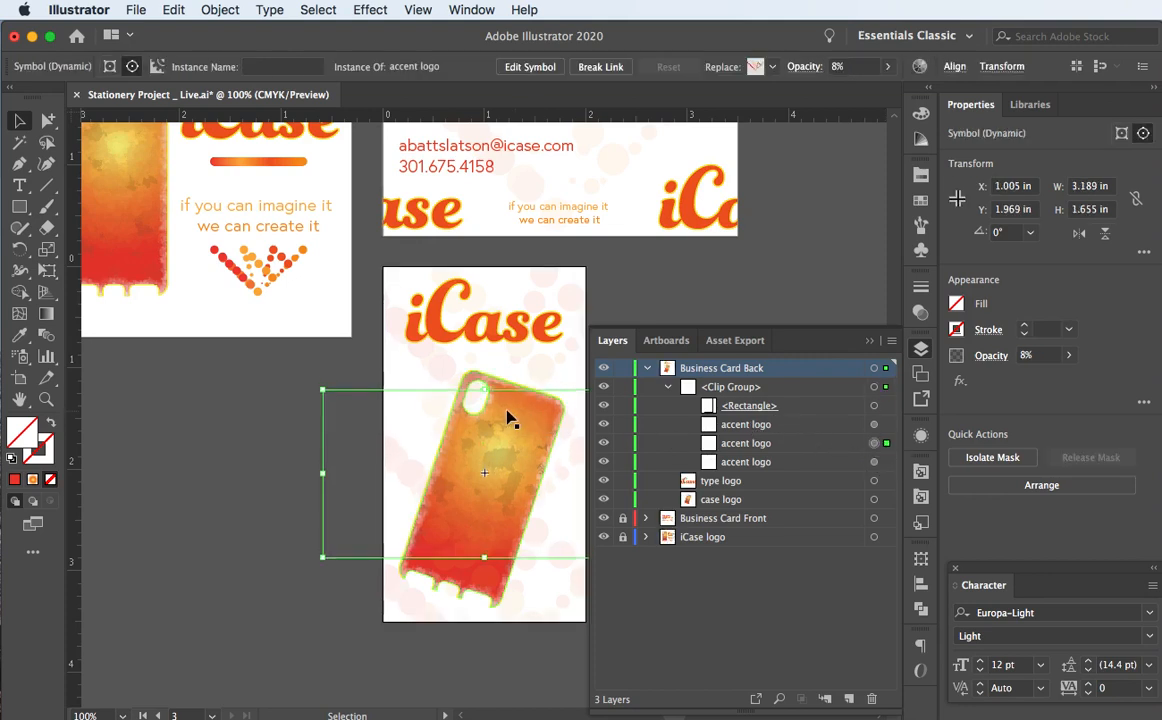
left_click_drag(508, 418, 455, 428)
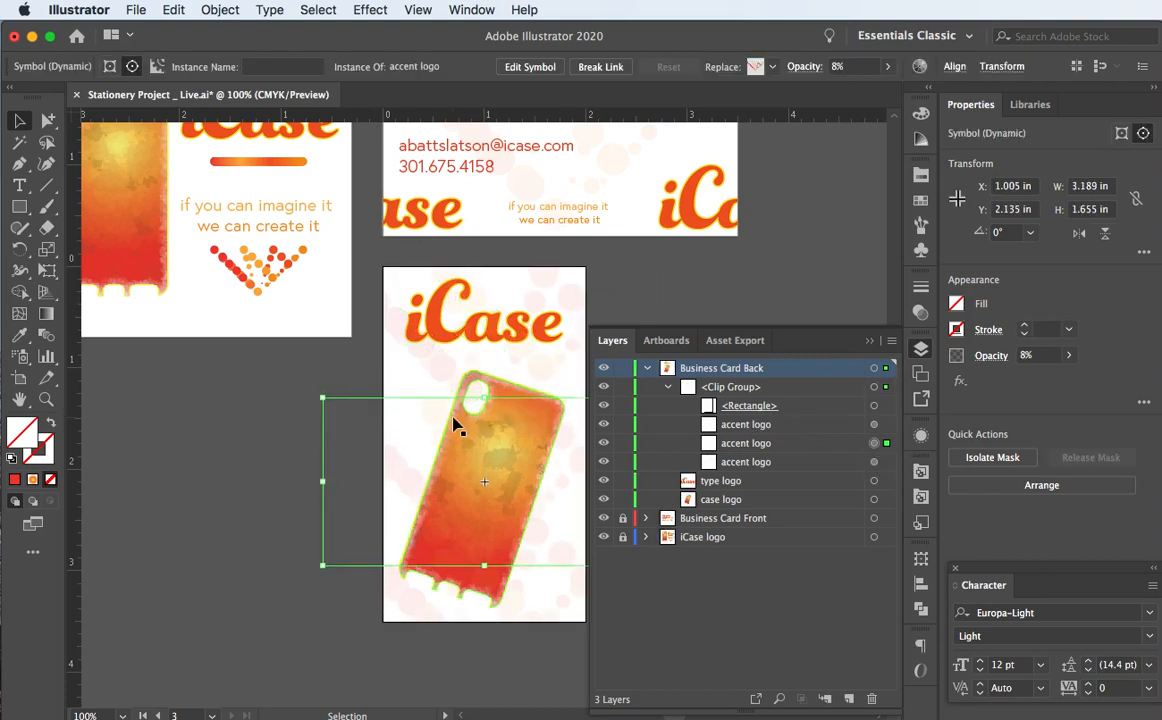
left_click(560, 320)
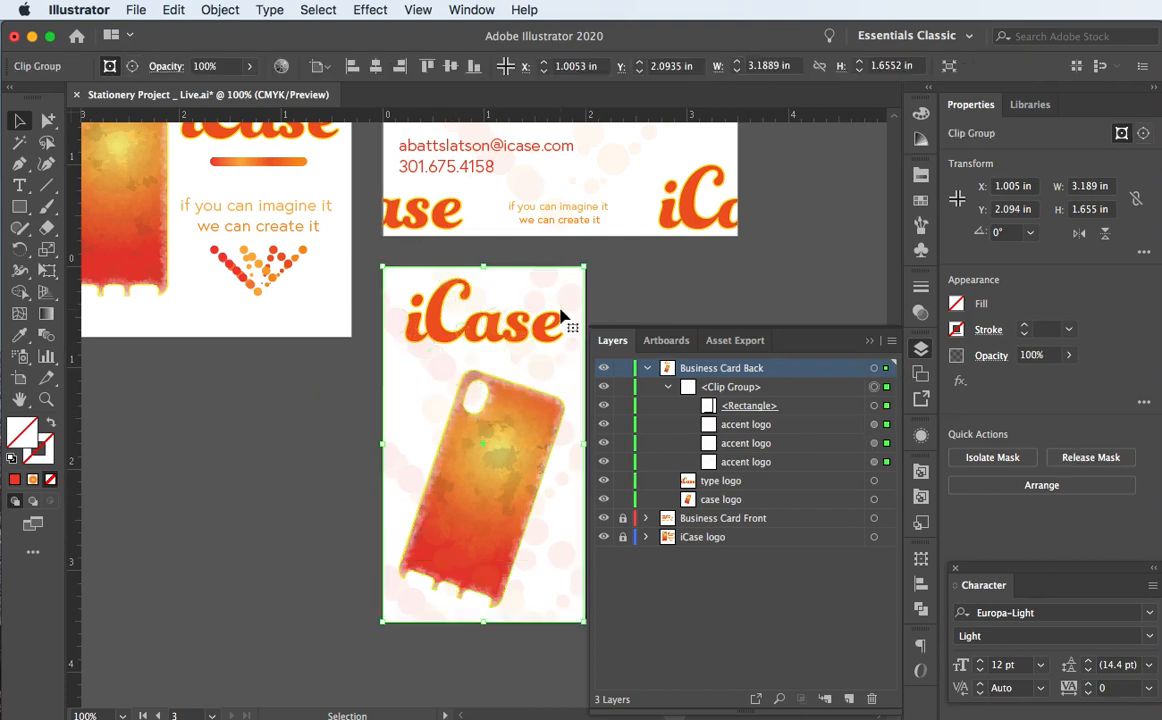
Step: Nudge the top accent logo to Y 0.905 in with the arrow keys
left_click(875, 425)
key("Down")
key("Down")
key("Down")
key("Down")
key("Down")
key("Down")
key("Down")
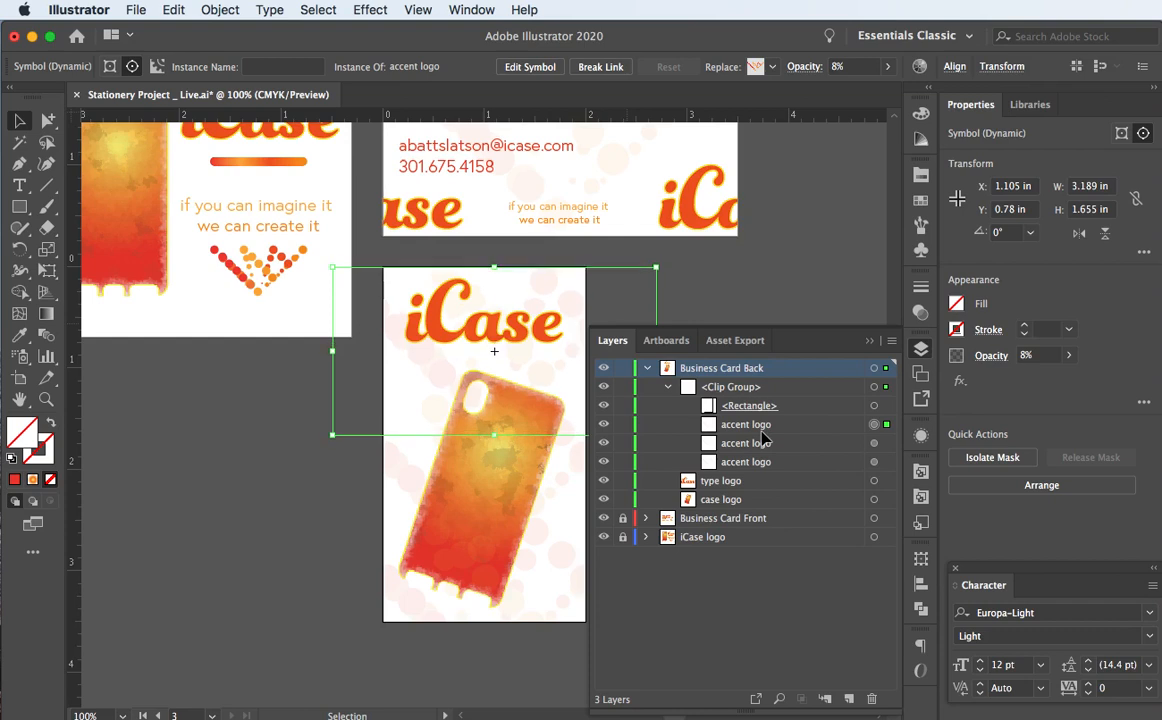
key("Down")
key("Down")
key("Down")
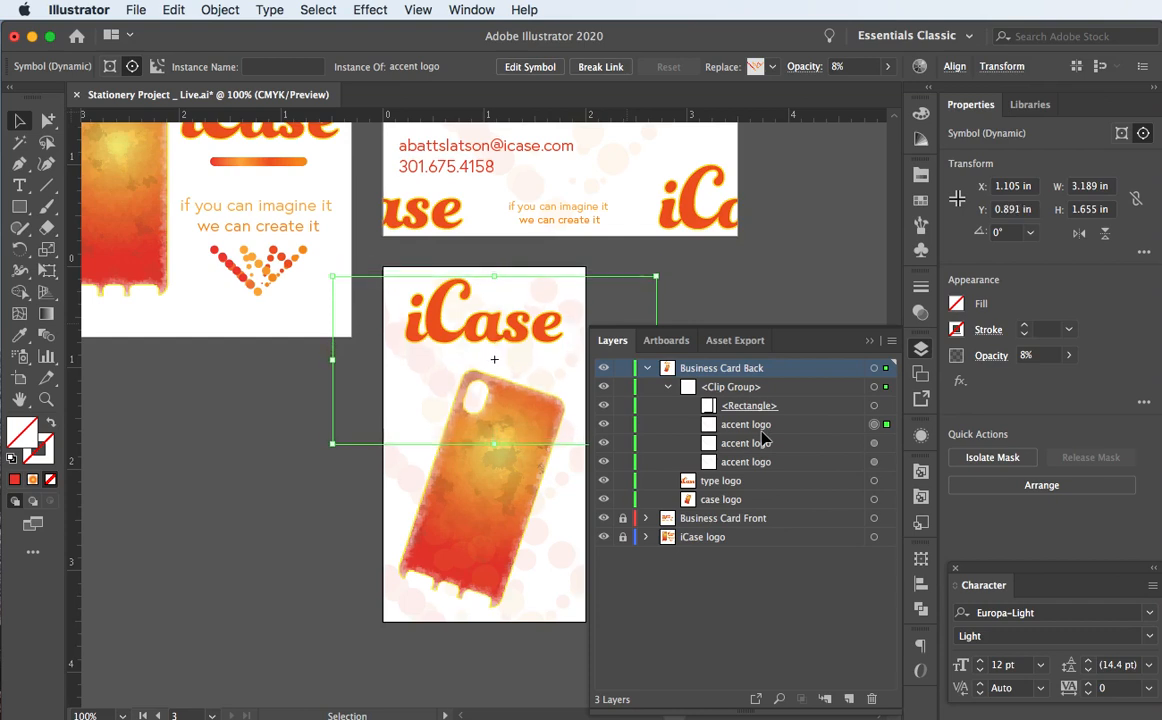
key("Up")
key("Up")
key("Up")
key("Up")
key("Up")
key("Up")
key("Up")
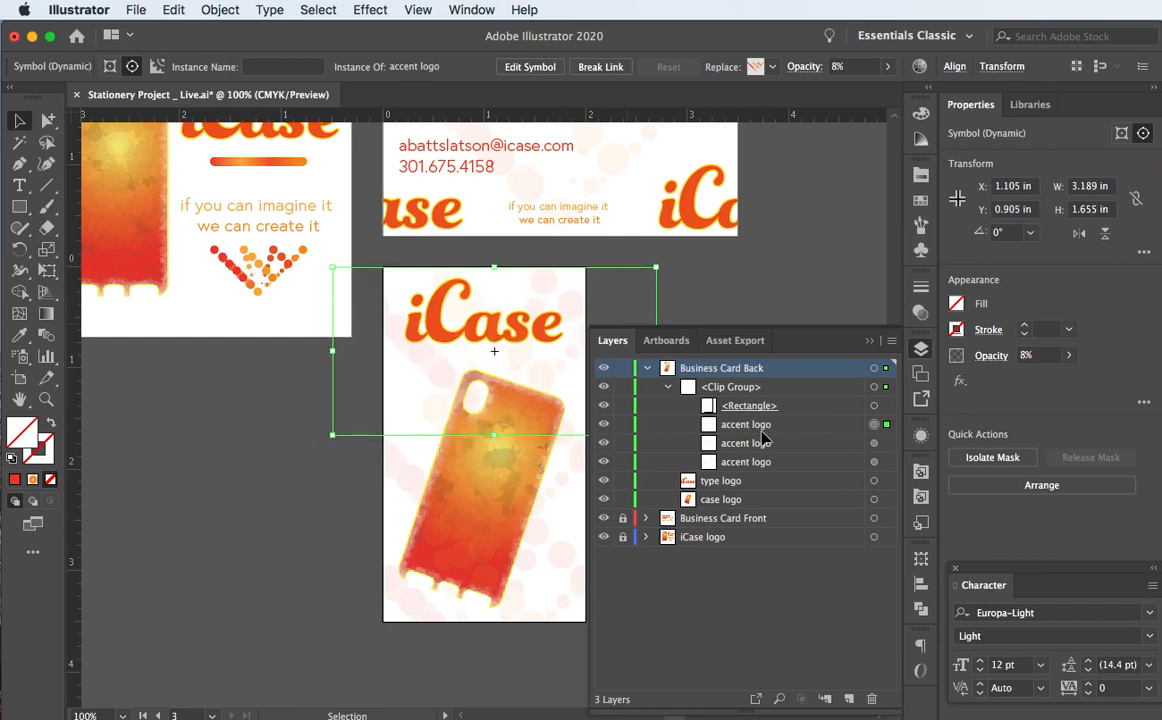
left_click(293, 508)
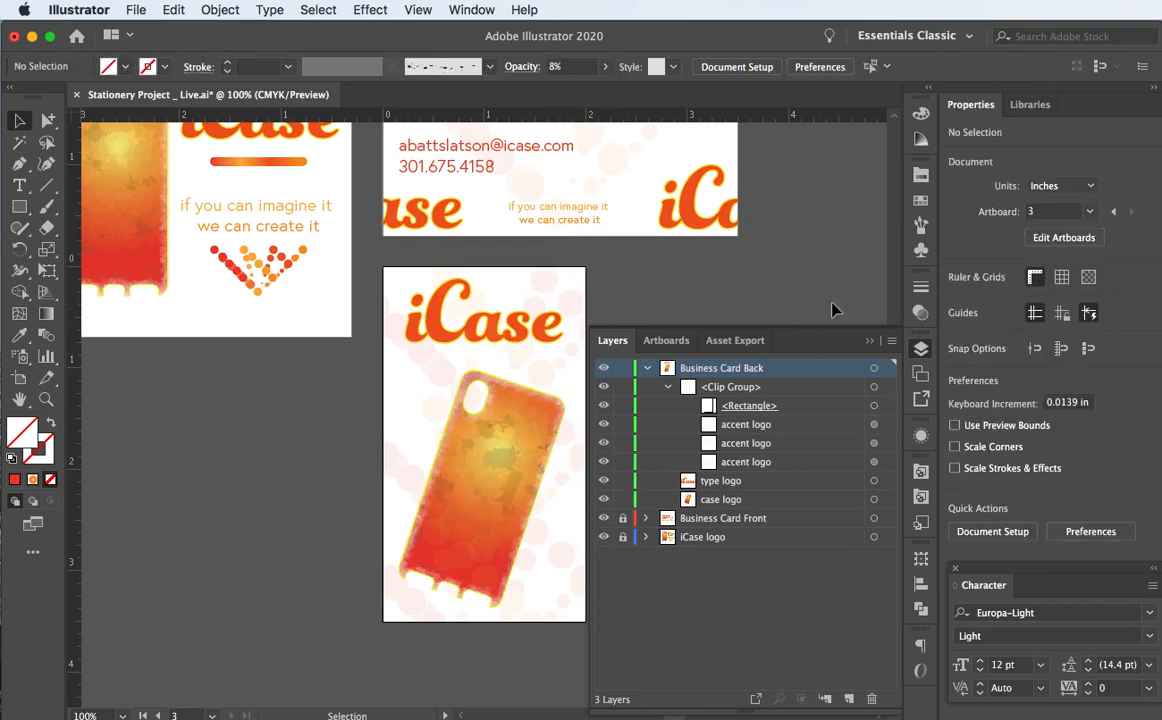
Step: Save the document and place the bar logo symbol across the top of the card
left_click(870, 341)
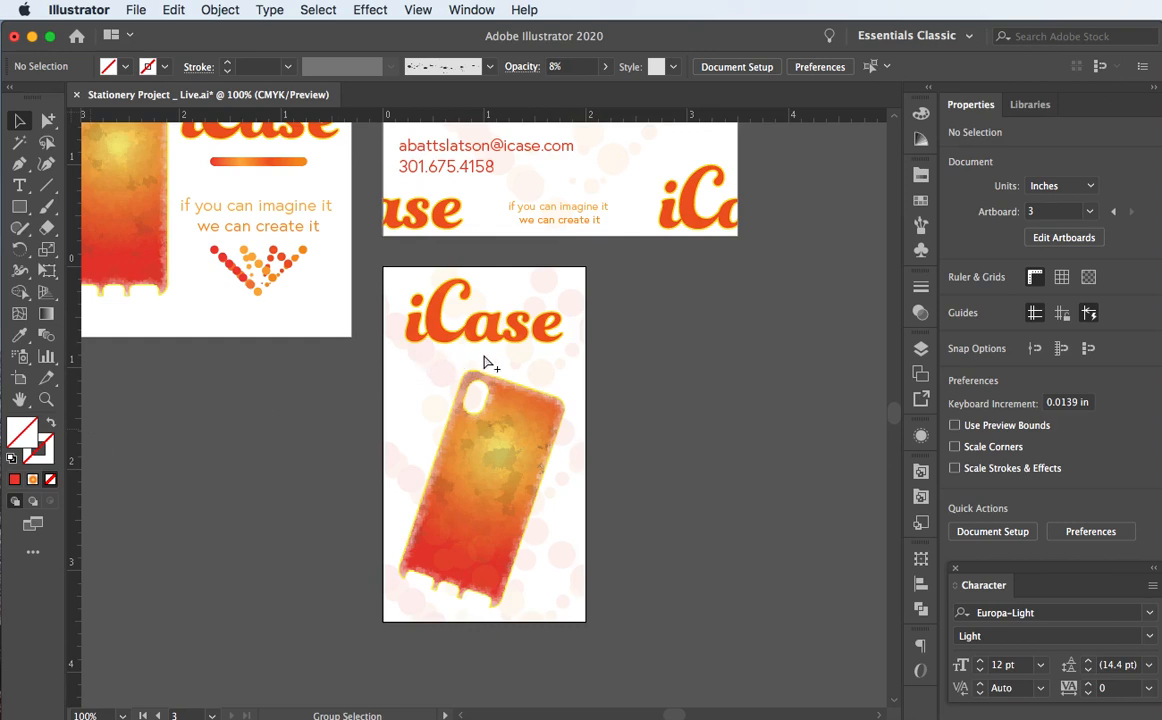
key("super+s")
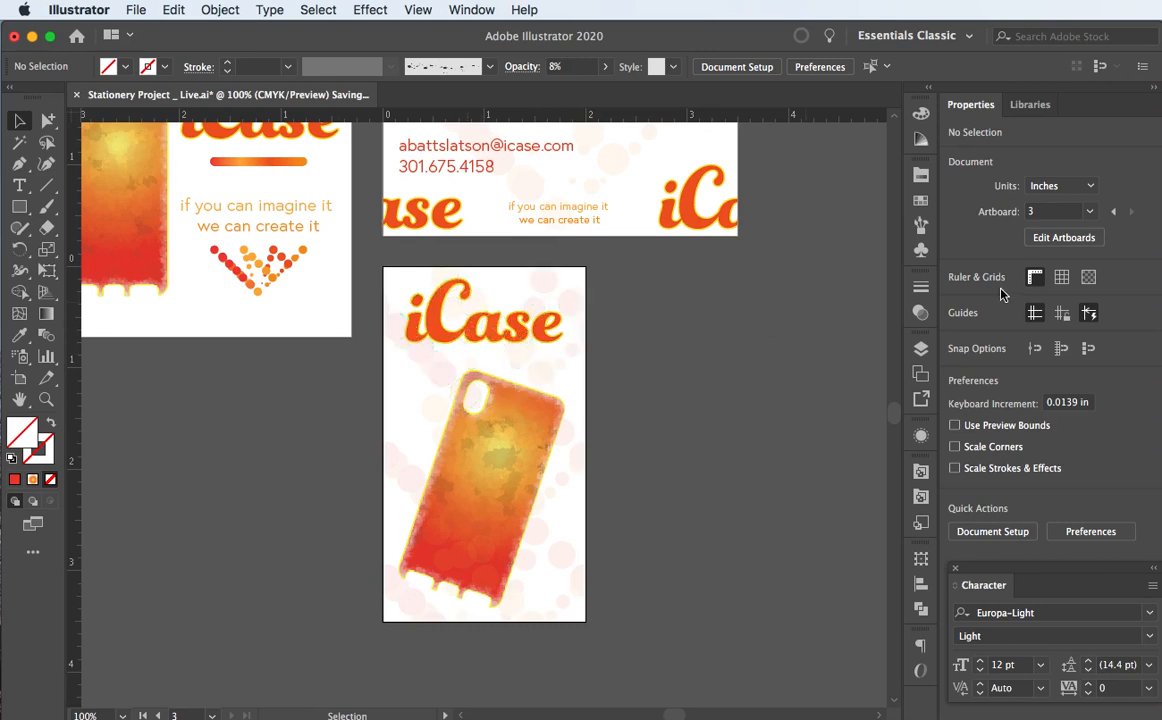
left_click(919, 250)
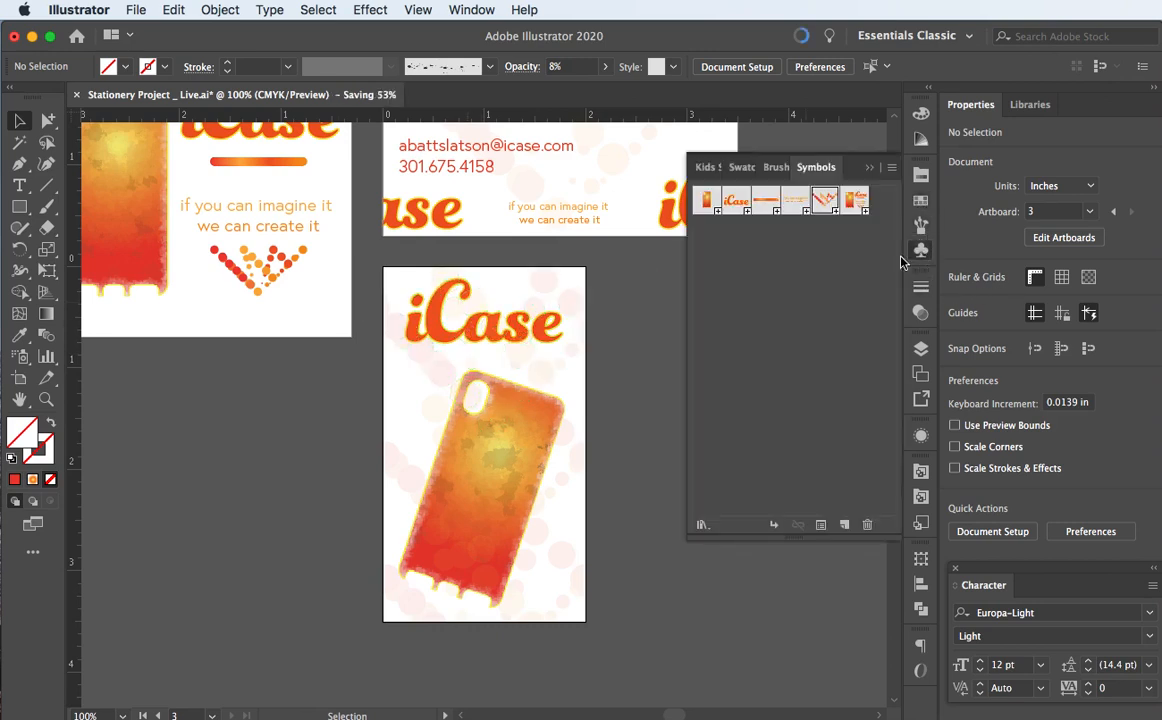
left_click(766, 202)
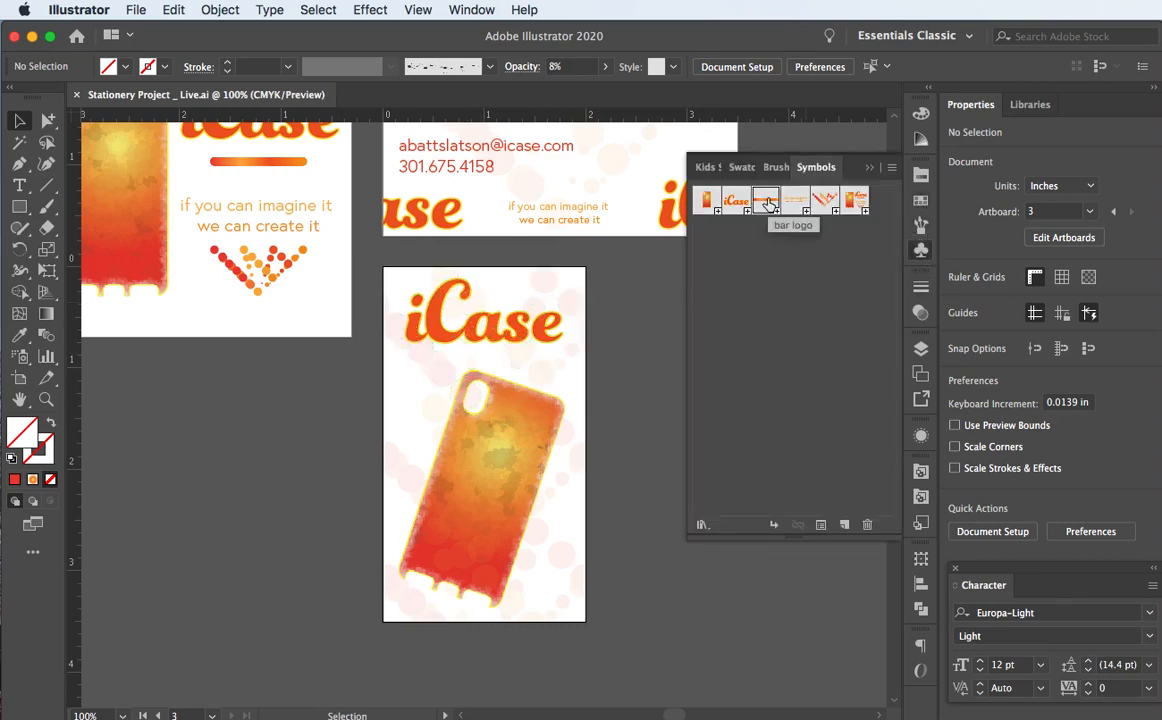
left_click_drag(766, 202, 605, 276)
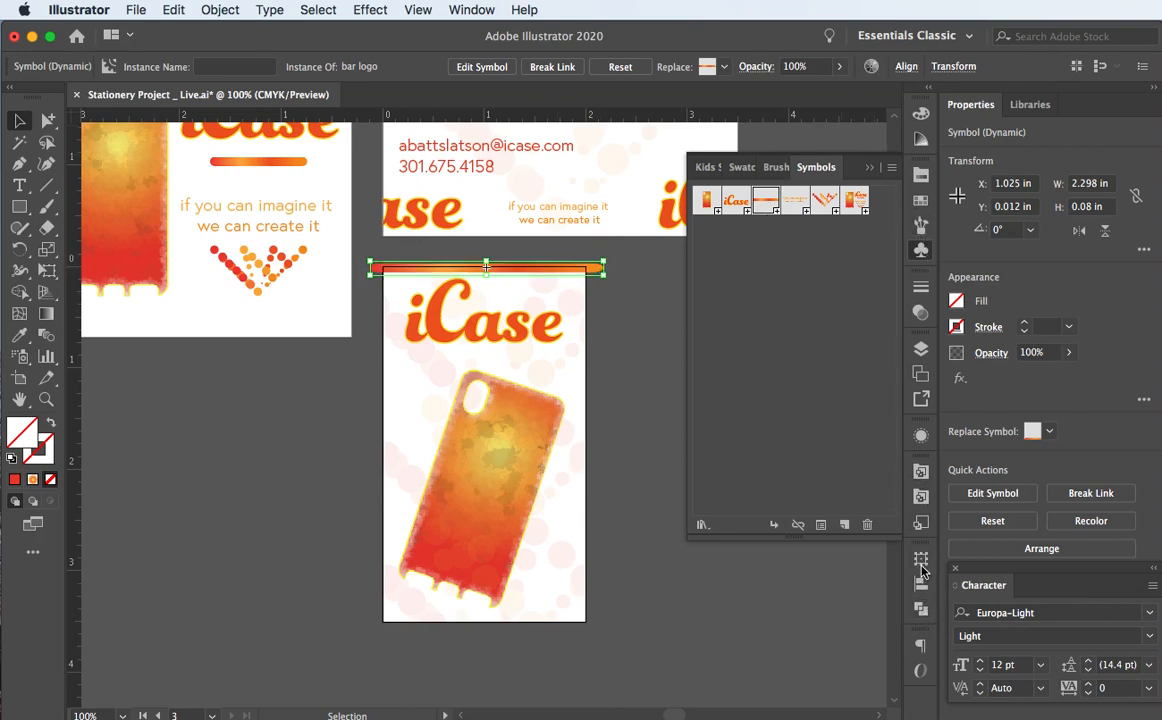
Step: Move the bar logo into the clip group, just below <Rectangle> and above the accent logos
left_click(921, 348)
left_click_drag(857, 392, 838, 484)
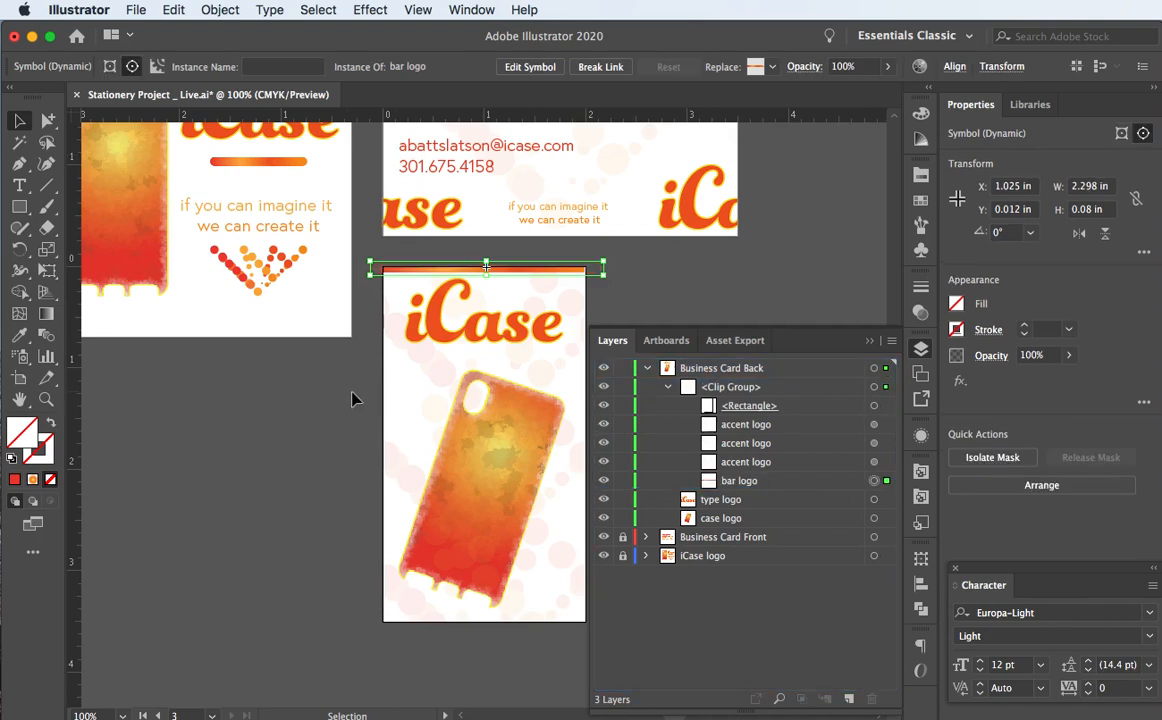
left_click(843, 482)
left_click_drag(840, 463, 830, 414)
left_click(110, 483)
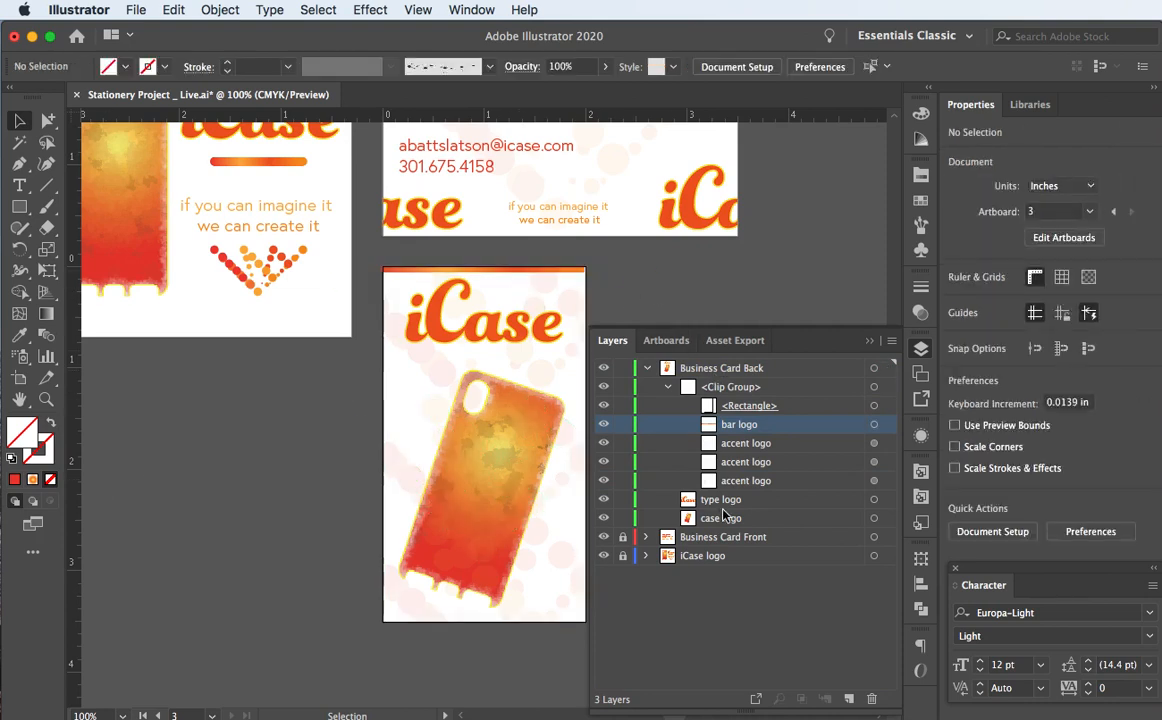
Step: Select the clip group's clipping rectangle and check its top, left and right edges
left_click(873, 405)
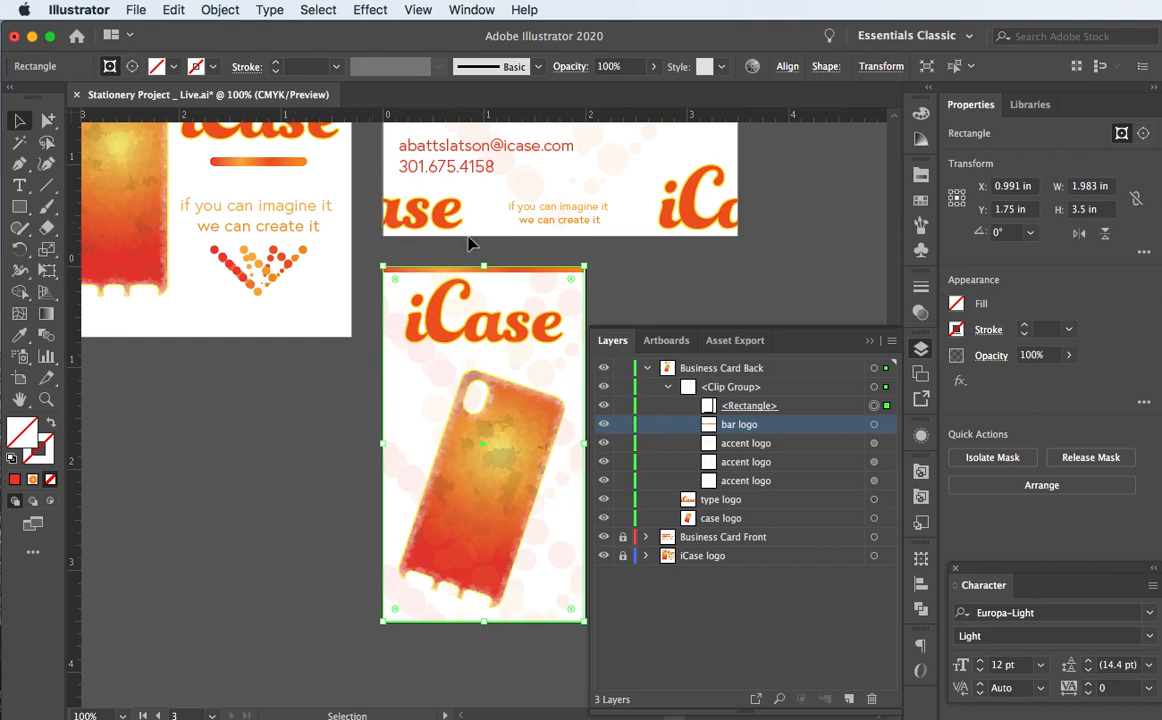
mouse_move(483, 268)
left_mouse_down()
mouse_move(485, 284)
mouse_move(483, 268)
left_mouse_up()
mouse_move(384, 442)
left_mouse_down()
mouse_move(412, 437)
mouse_move(384, 442)
left_mouse_up()
left_click(270, 436)
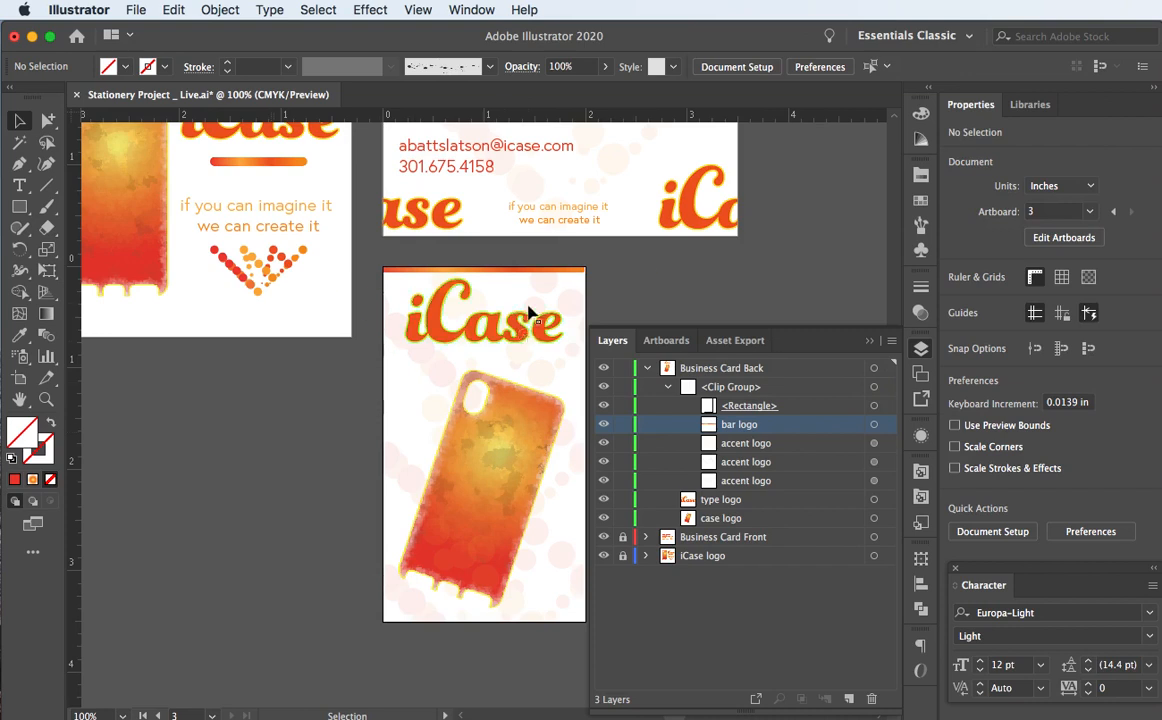
left_click(874, 425)
left_click(874, 405)
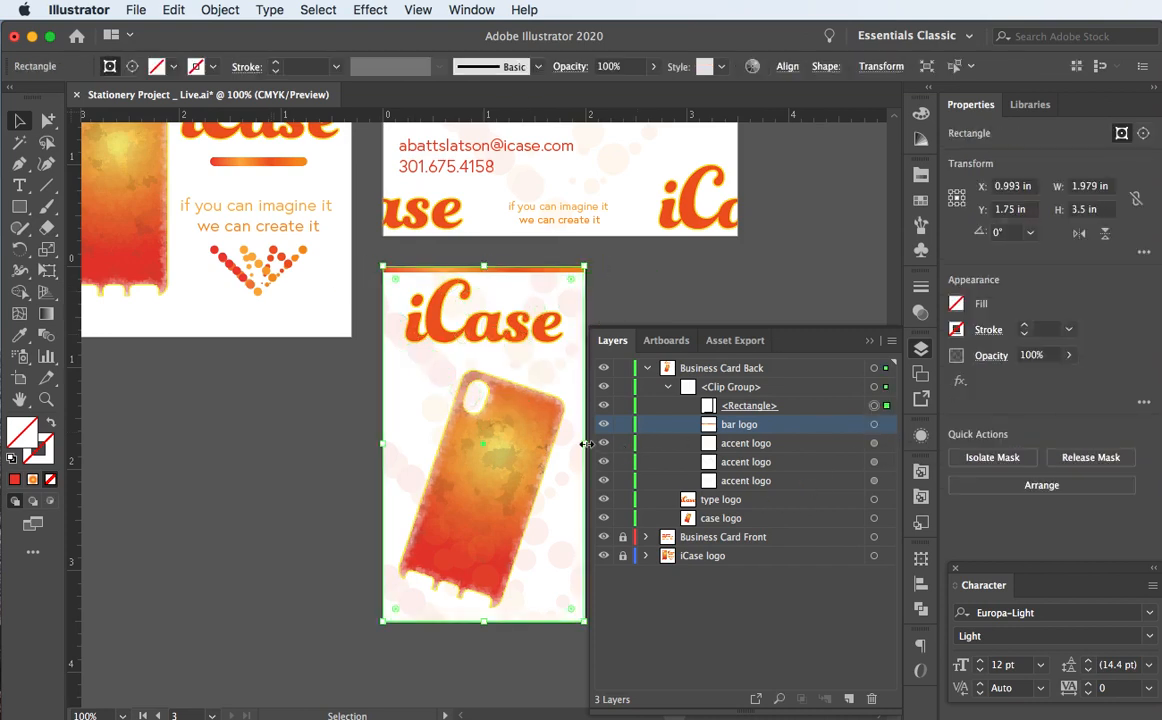
mouse_move(586, 443)
left_mouse_down()
mouse_move(601, 442)
mouse_move(586, 443)
left_mouse_up()
left_click(680, 305)
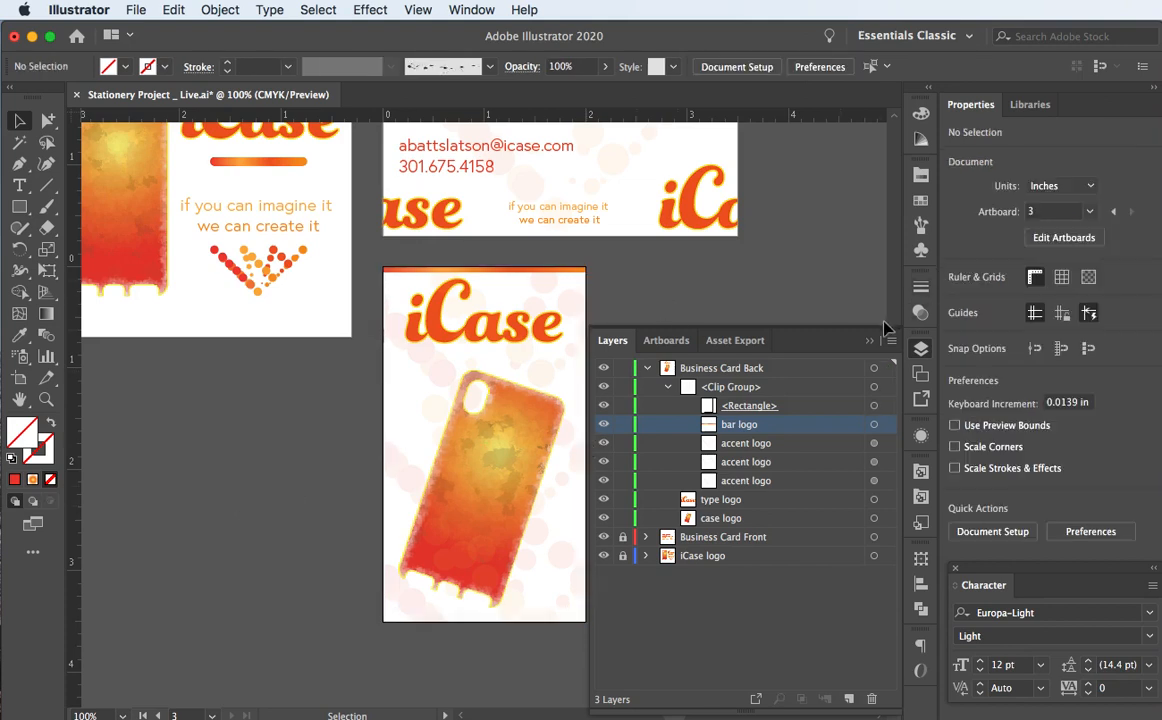
Step: Duplicate the orange bar logo and move the copy to the card's bottom edge at Y 3.498 in
left_click_drag(773, 428, 849, 697)
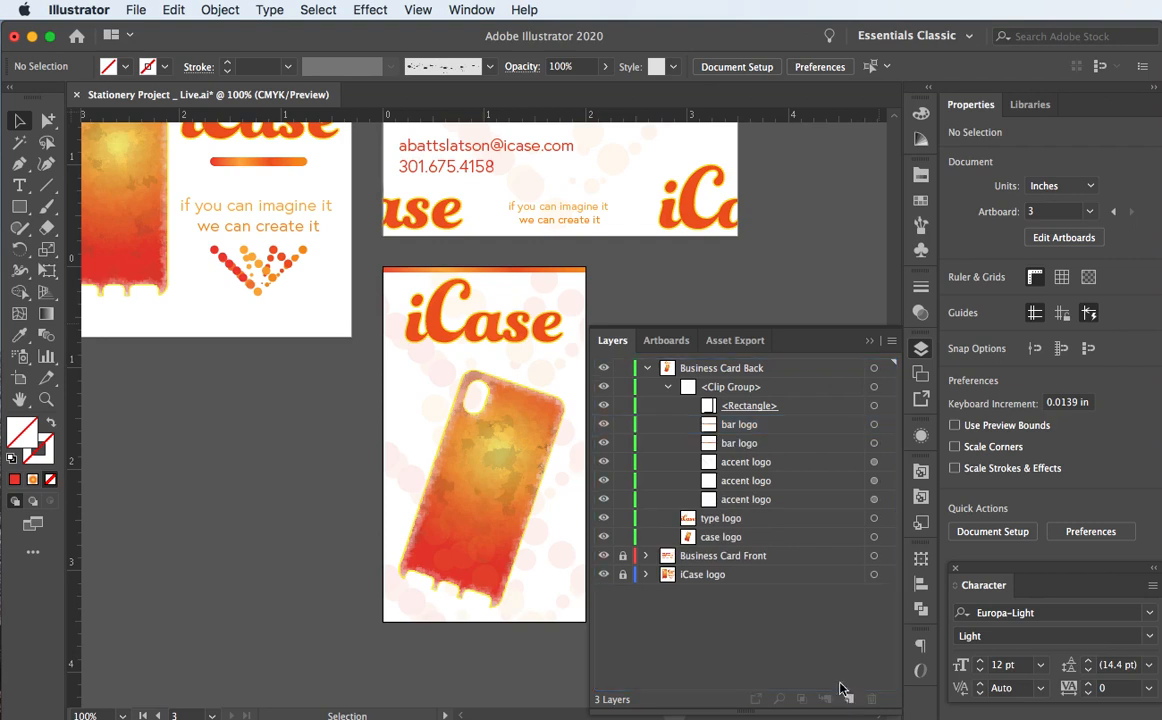
left_click(874, 436)
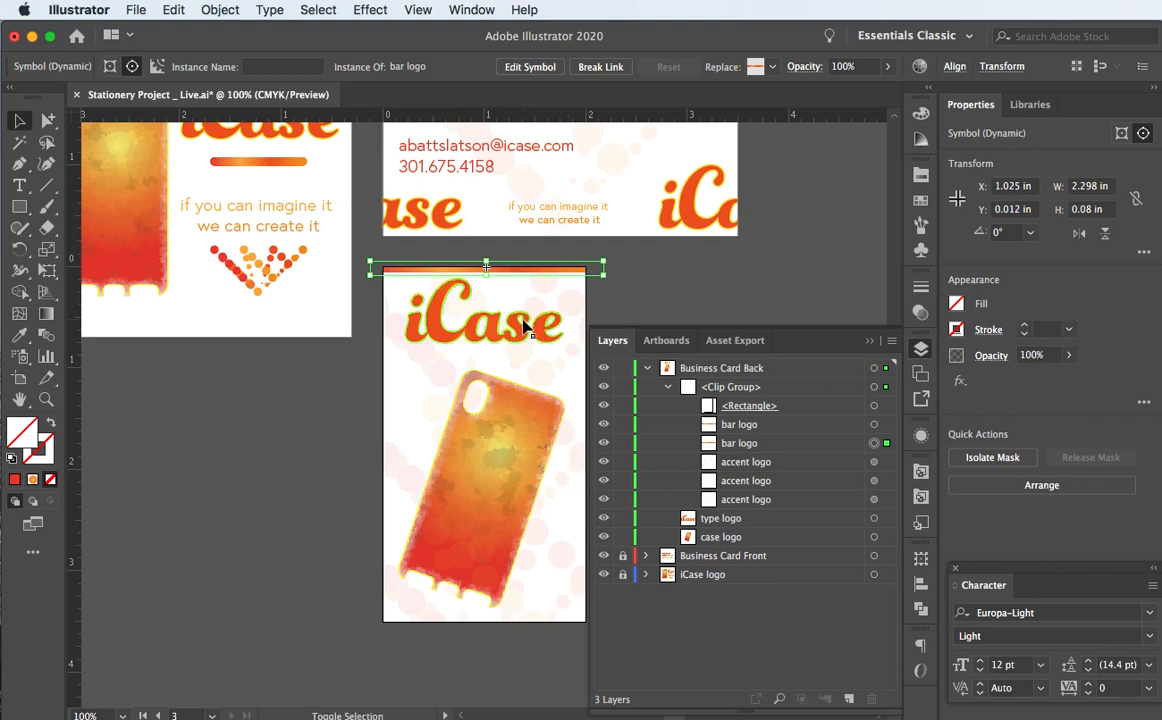
key("shift+Down")
key("shift+Down")
key("shift+Down")
key("shift+Down")
key("shift+Down")
key("shift+Down")
key("shift+Down")
key("shift+Down")
key("shift+Down")
key("shift+Down")
key("shift+Down")
key("shift+Down")
key("shift+Down")
key("shift+Down")
key("shift+Down")
key("shift+Down")
key("shift+Down")
key("shift+Down")
key("shift+Down")
key("shift+Down")
key("shift+Down")
key("shift+Down")
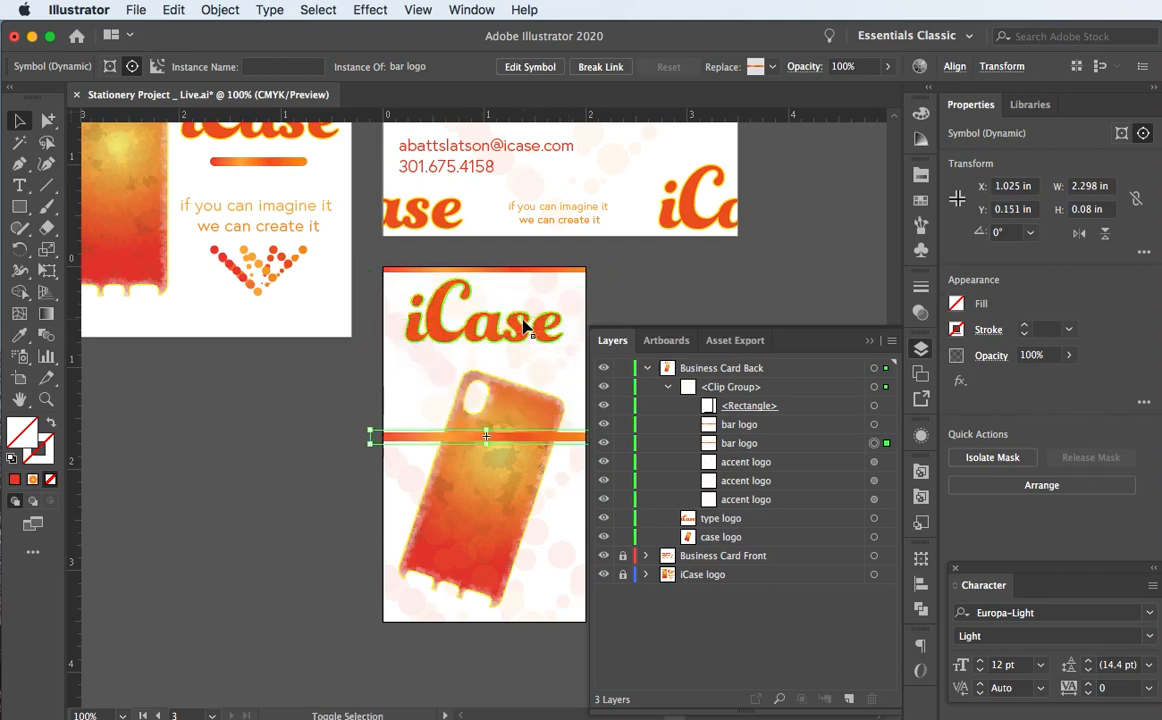
key("shift+Down")
key("shift+Down")
key("shift+Down")
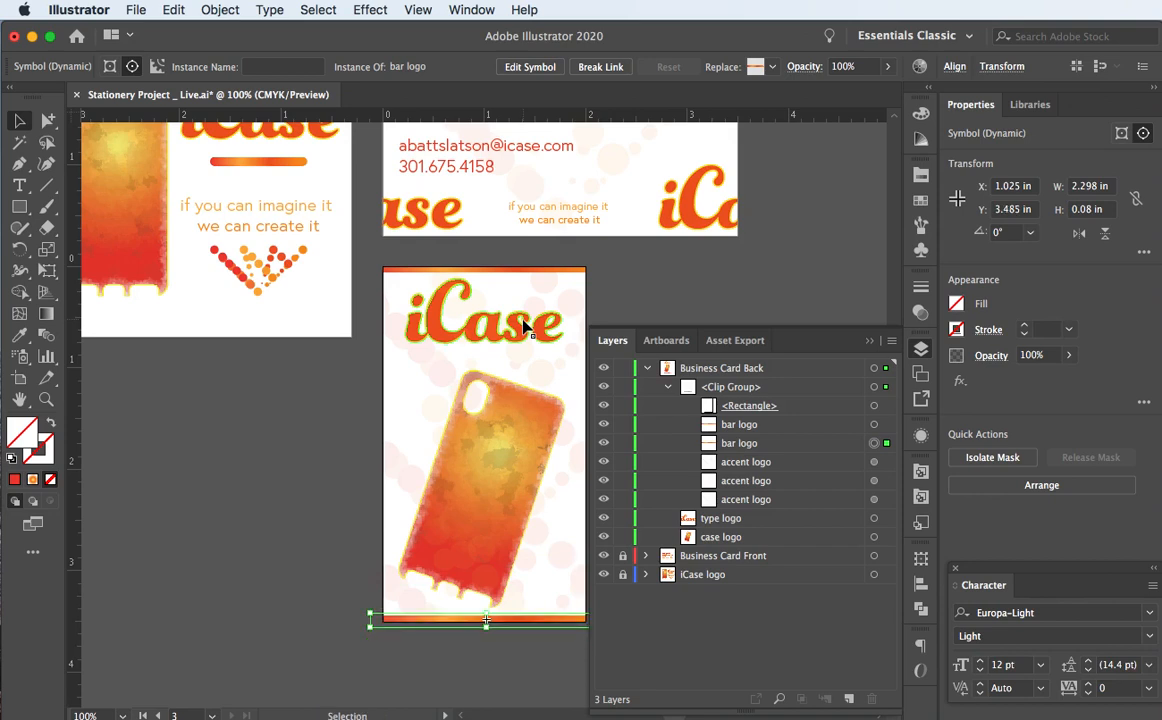
key("Up")
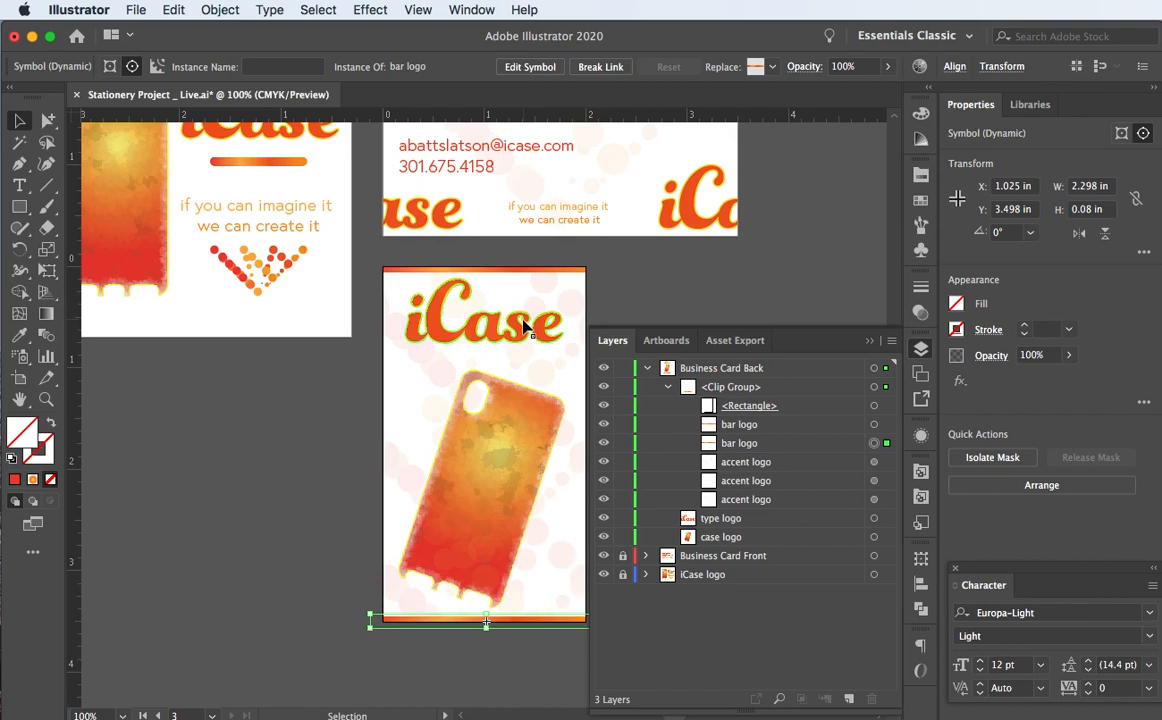
left_click(284, 432)
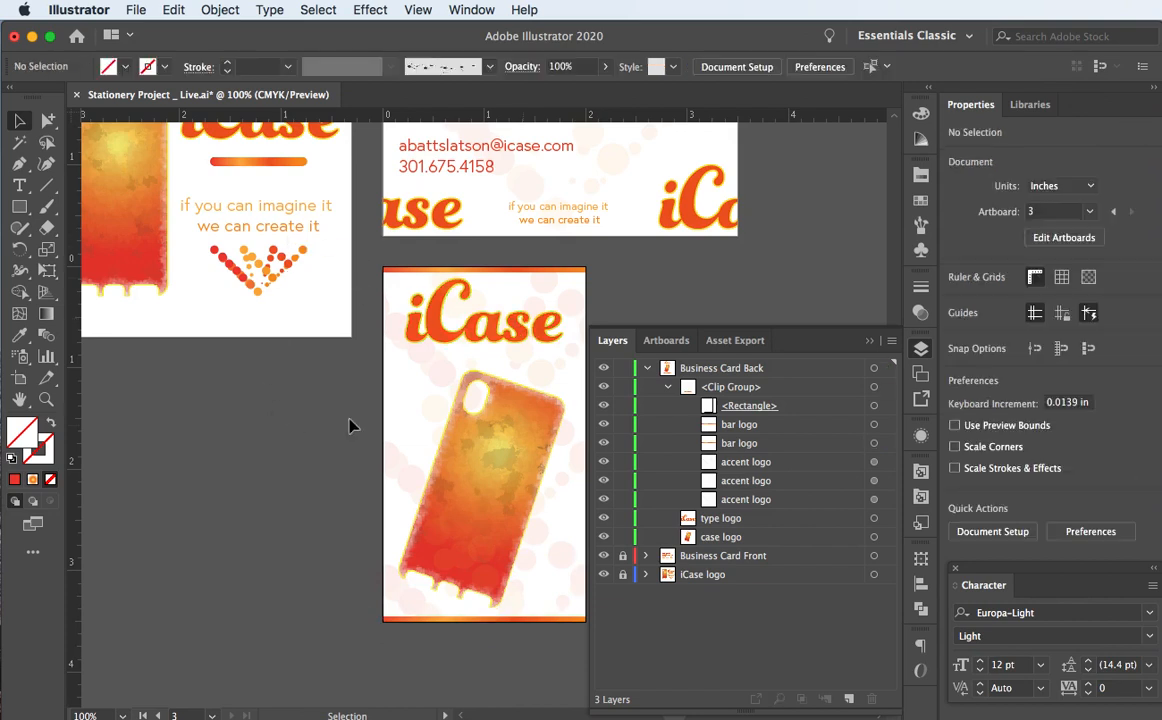
key("F7")
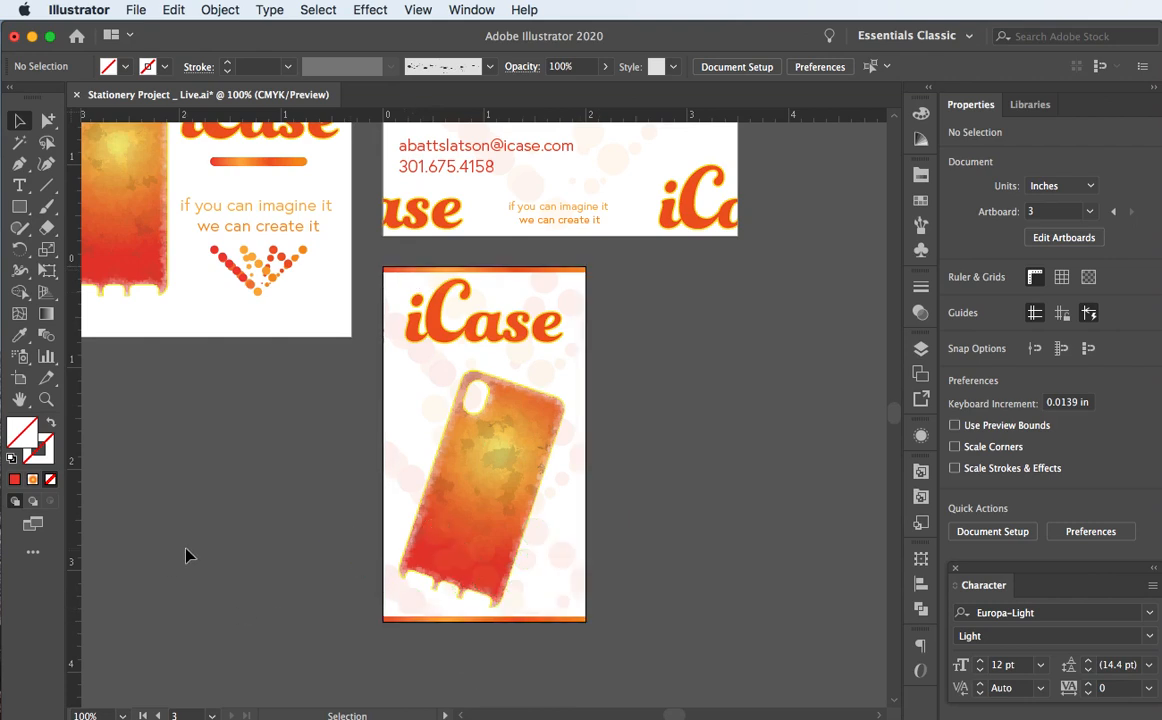
Step: Nudge the iCase type logo slightly lower on the card back
scroll(186, 555, "left", 1)
left_click(457, 340)
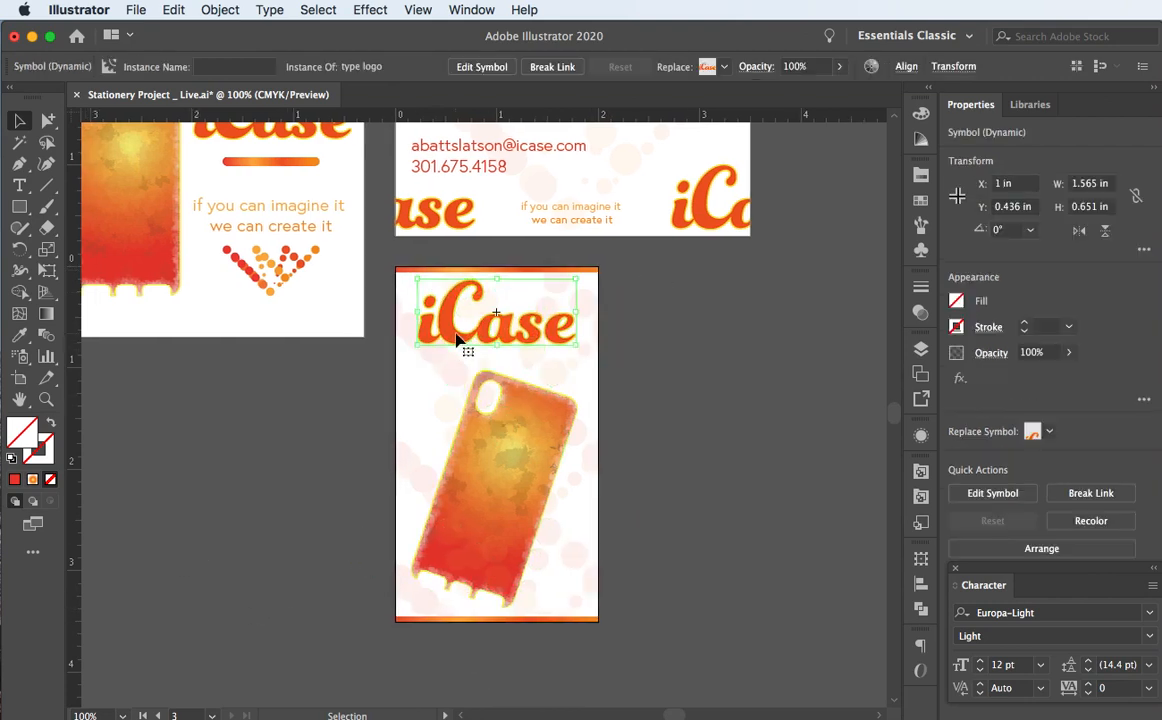
key("Down")
key("Down")
key("Down")
key("Down")
key("Down")
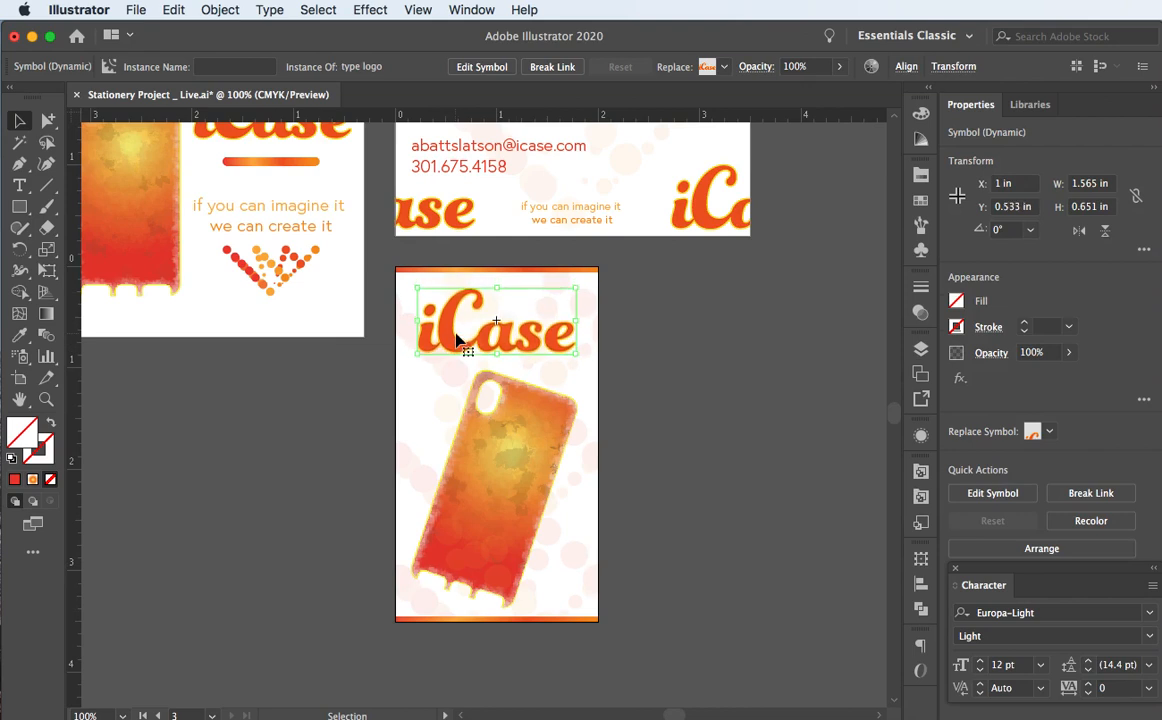
left_click(481, 390)
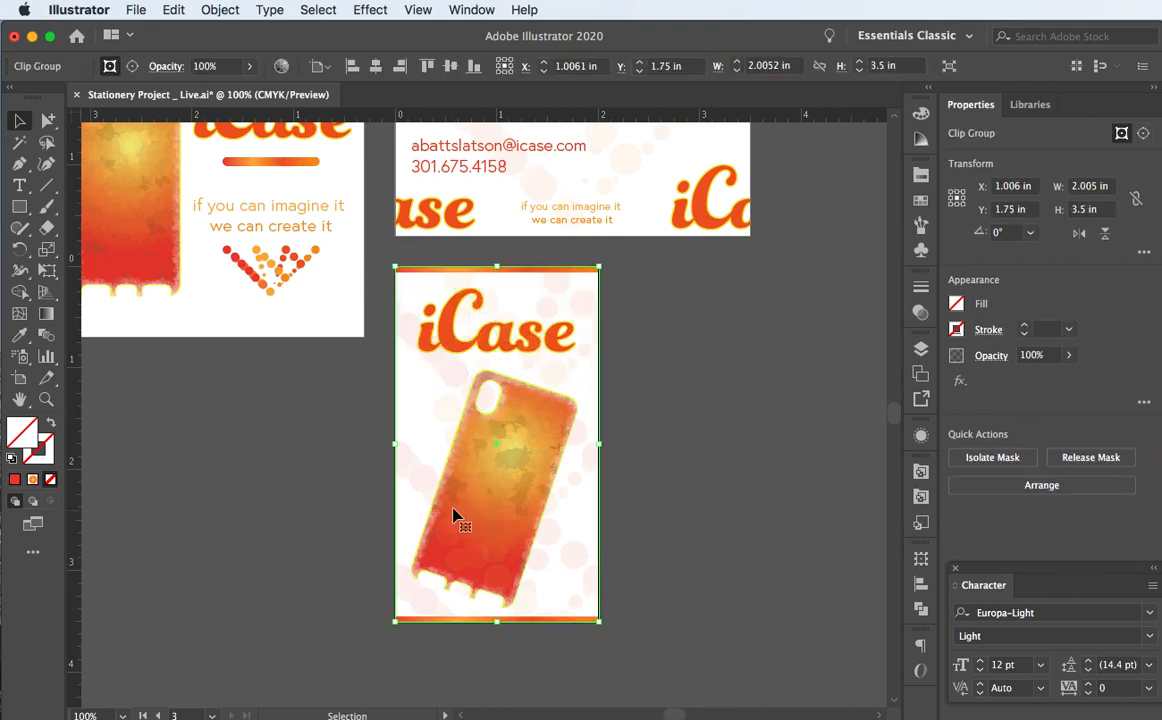
Step: Check the phone-case logo symbol in Layers, then save Stationery Project _ Live.ai
left_click(921, 349)
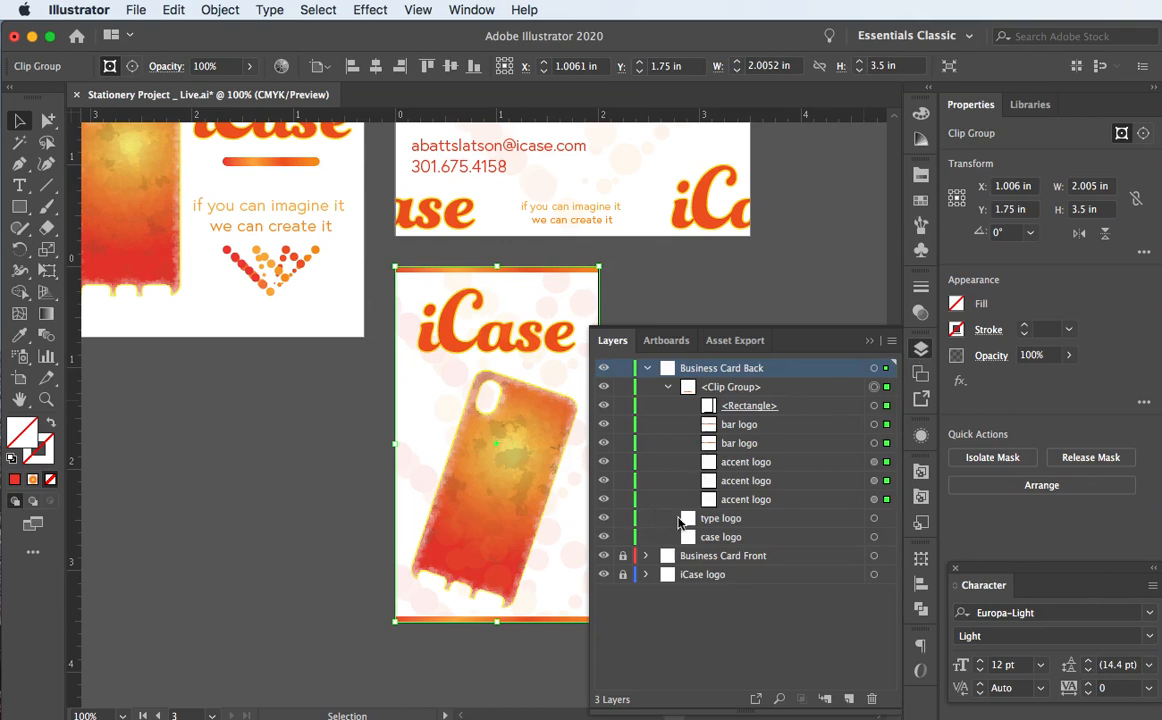
left_click(874, 537)
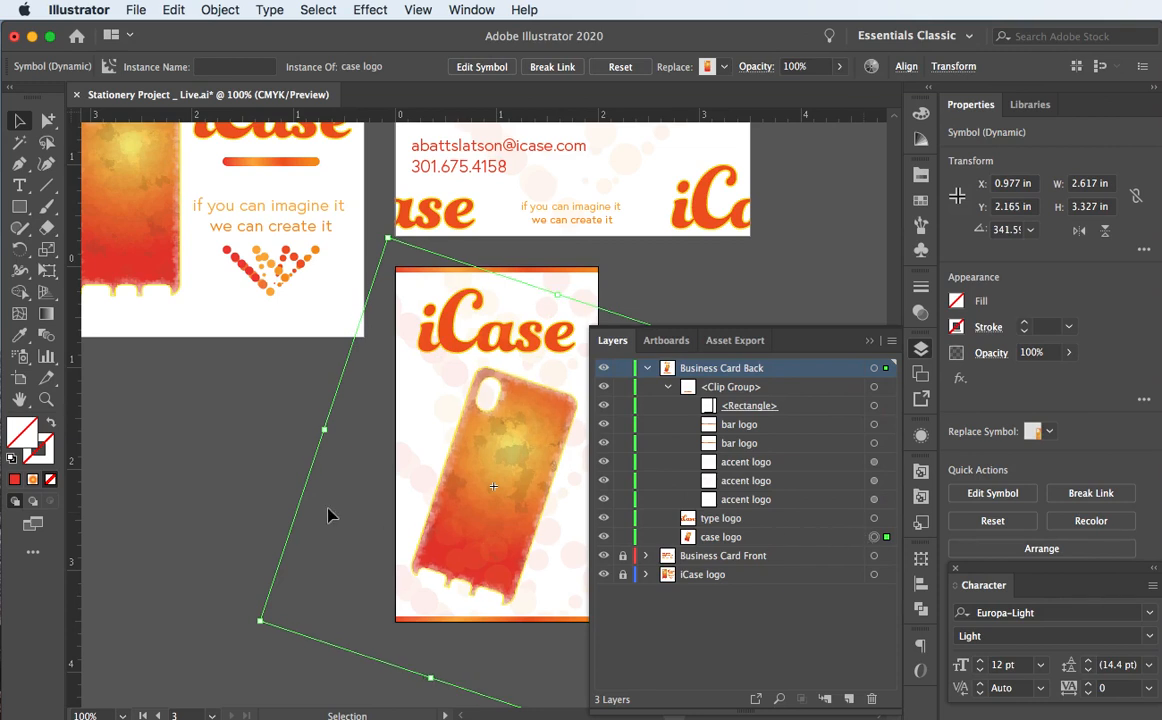
left_click(218, 459)
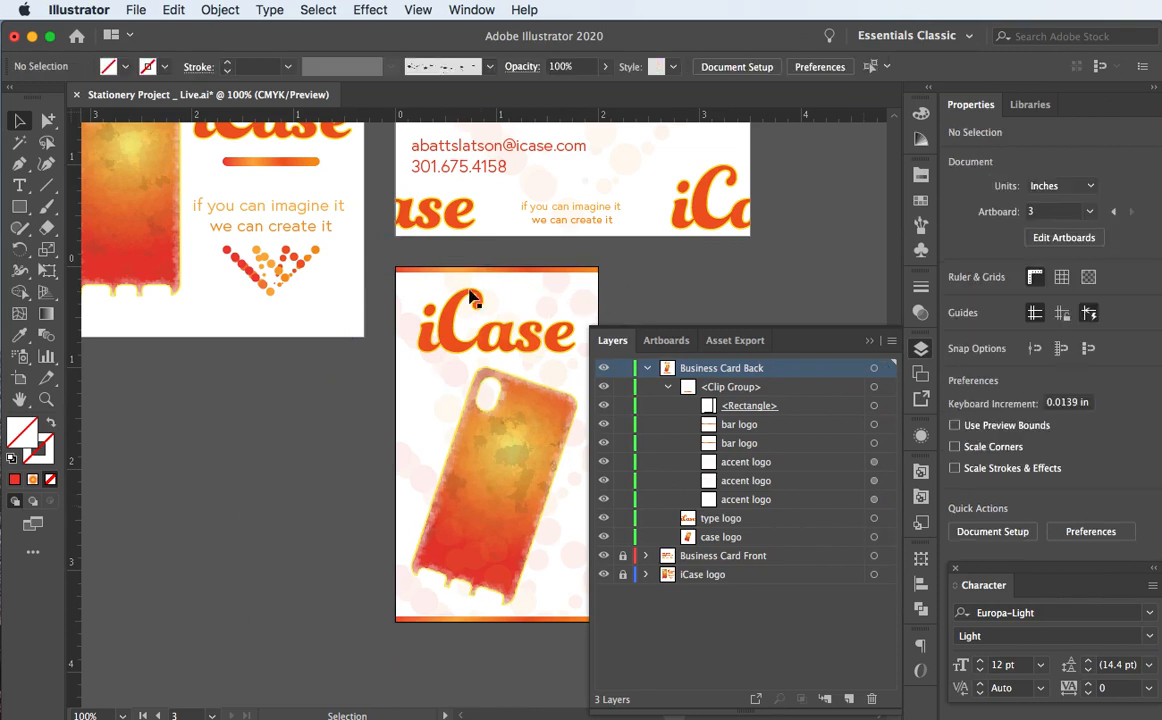
left_click(868, 342)
scroll(699, 318, "right", 1)
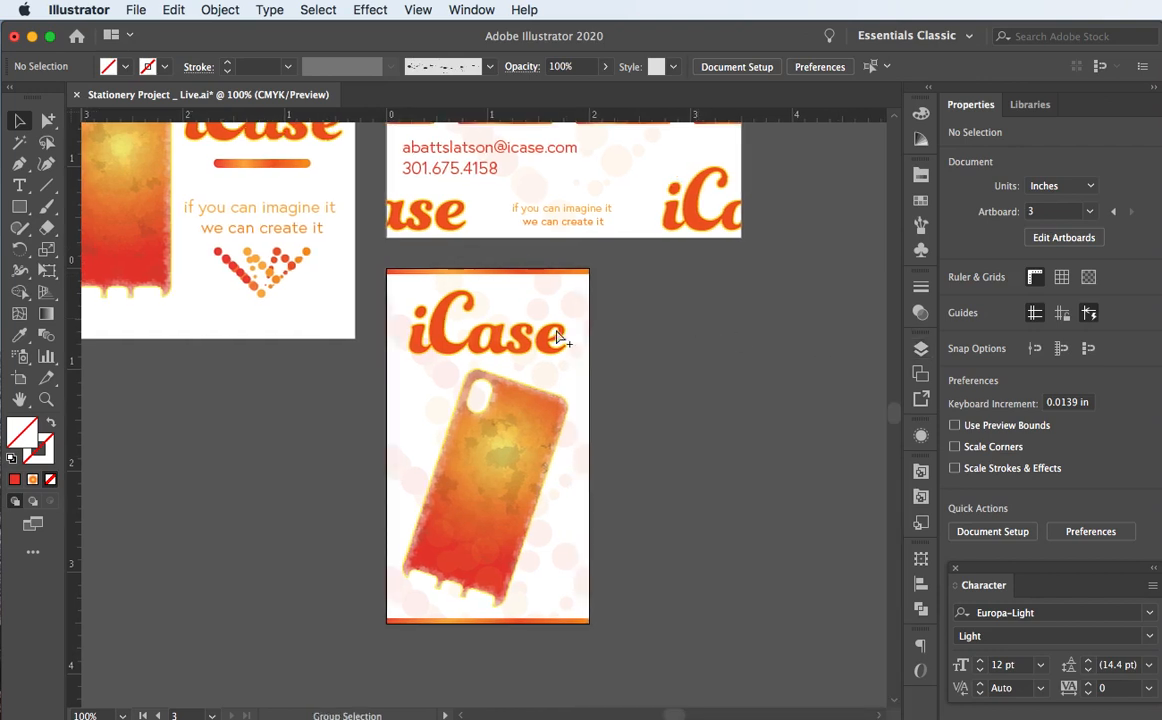
key("super+s")
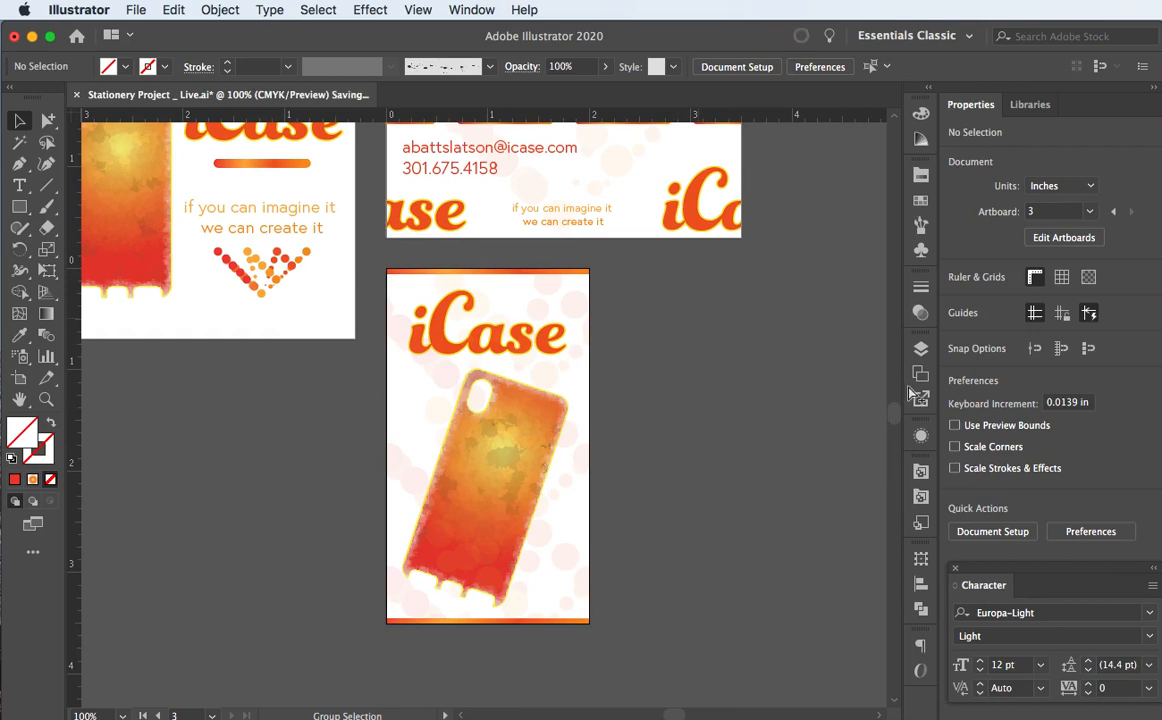
left_click(920, 349)
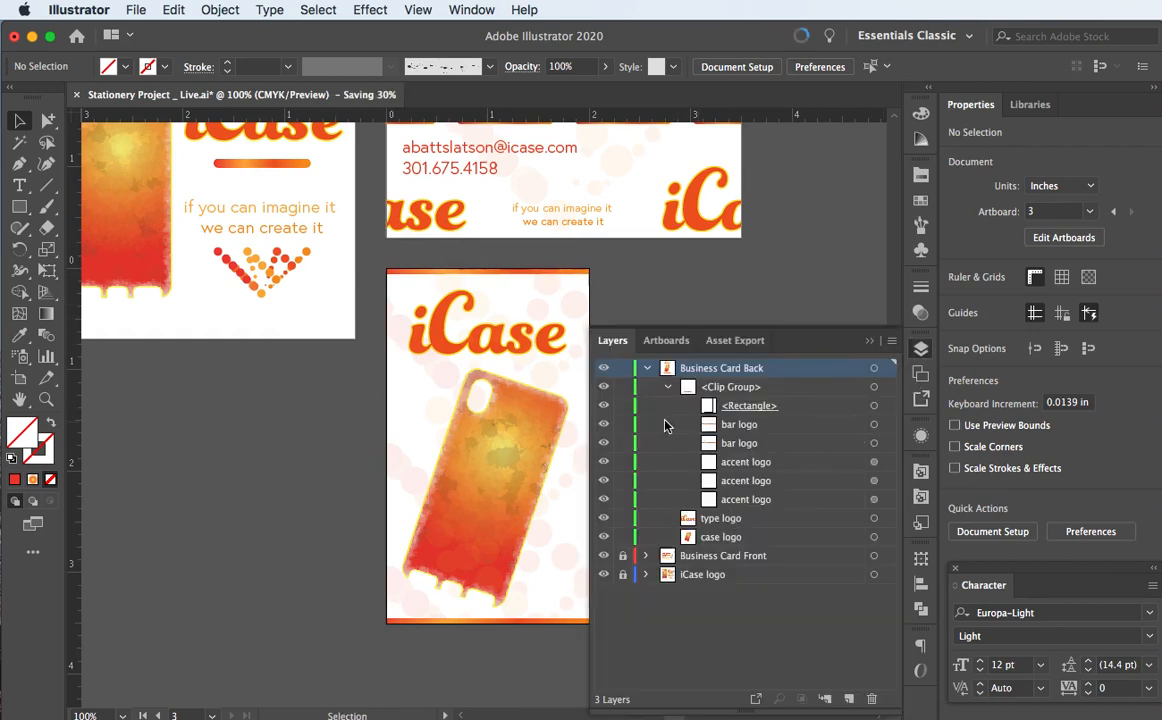
Step: Lower the opacity of all three dotted accent logos from 8% to 5%
left_click(874, 461)
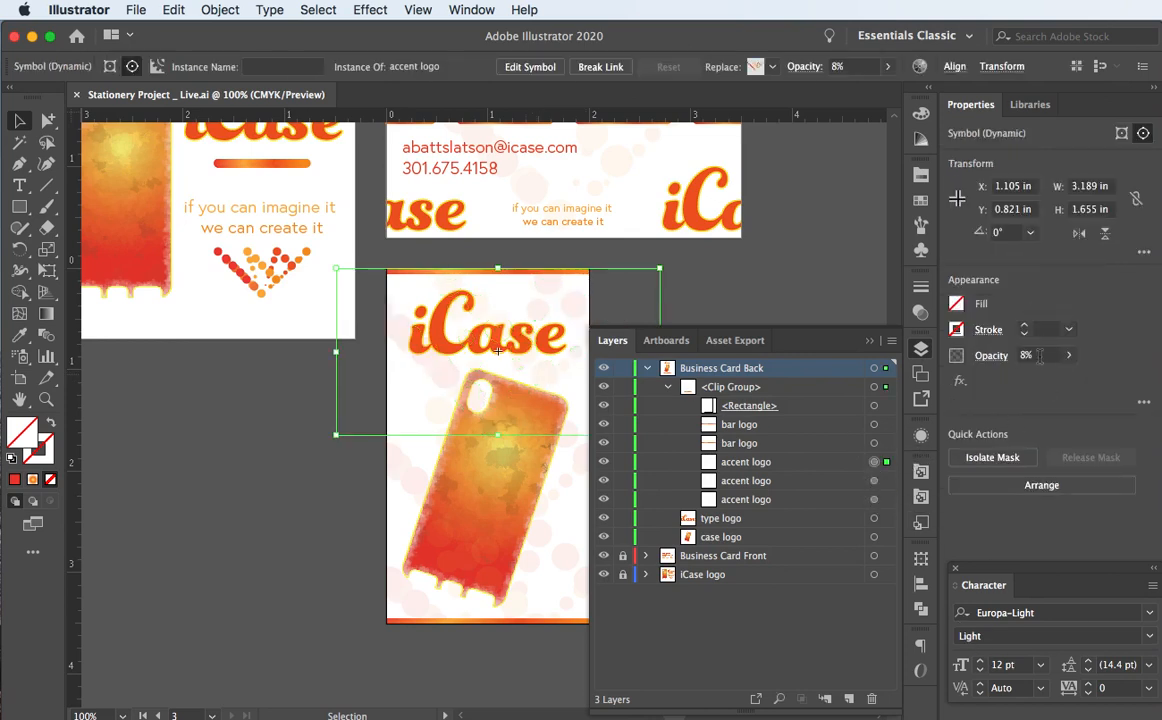
left_click(991, 356)
type("5")
key("Return")
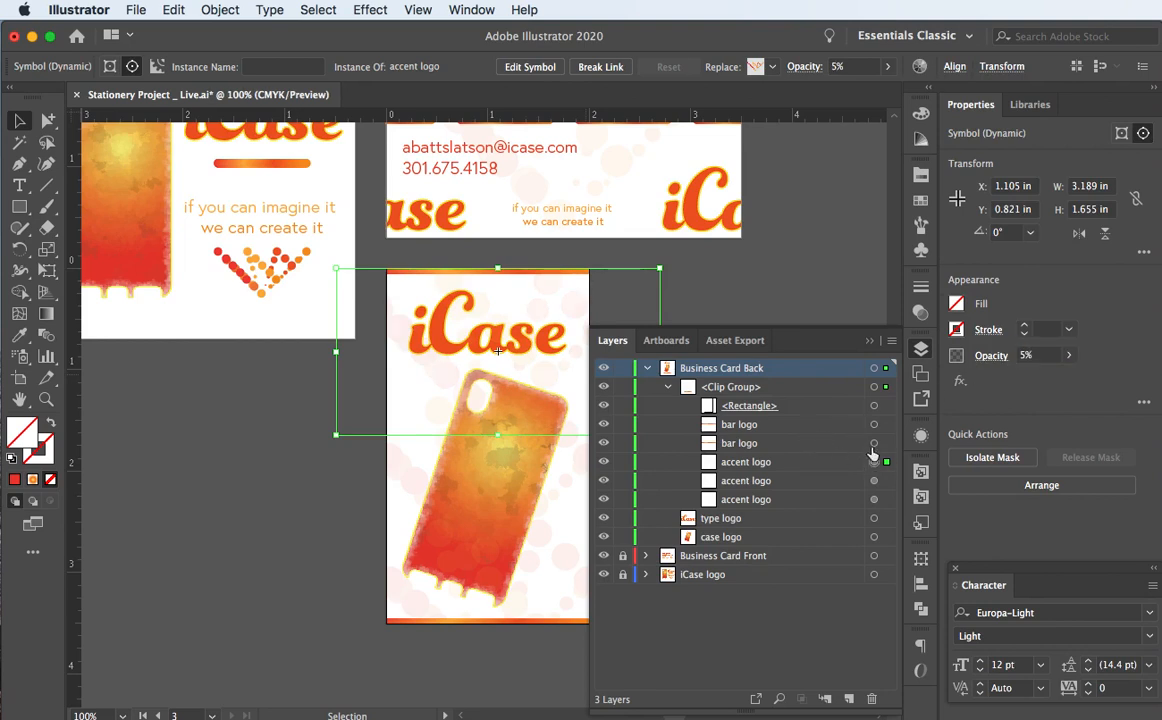
left_click(874, 480)
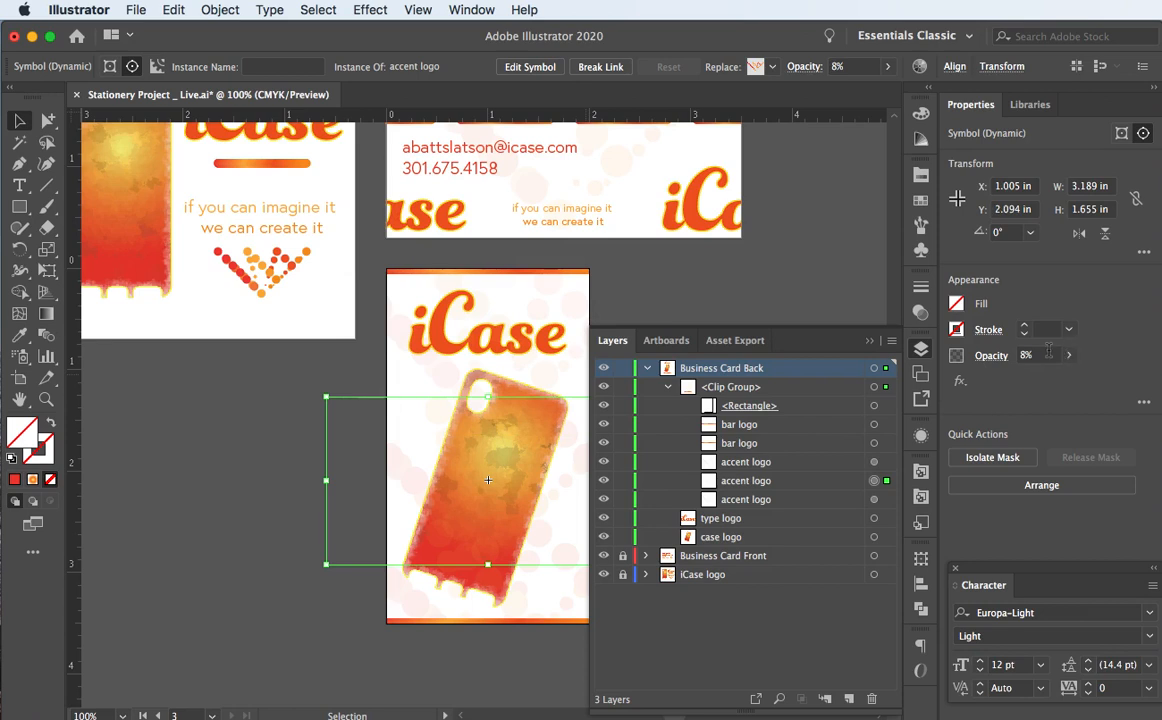
left_click(969, 357)
type("5")
key("Return")
left_click(875, 500)
left_click_drag(1041, 357, 987, 362)
type("5")
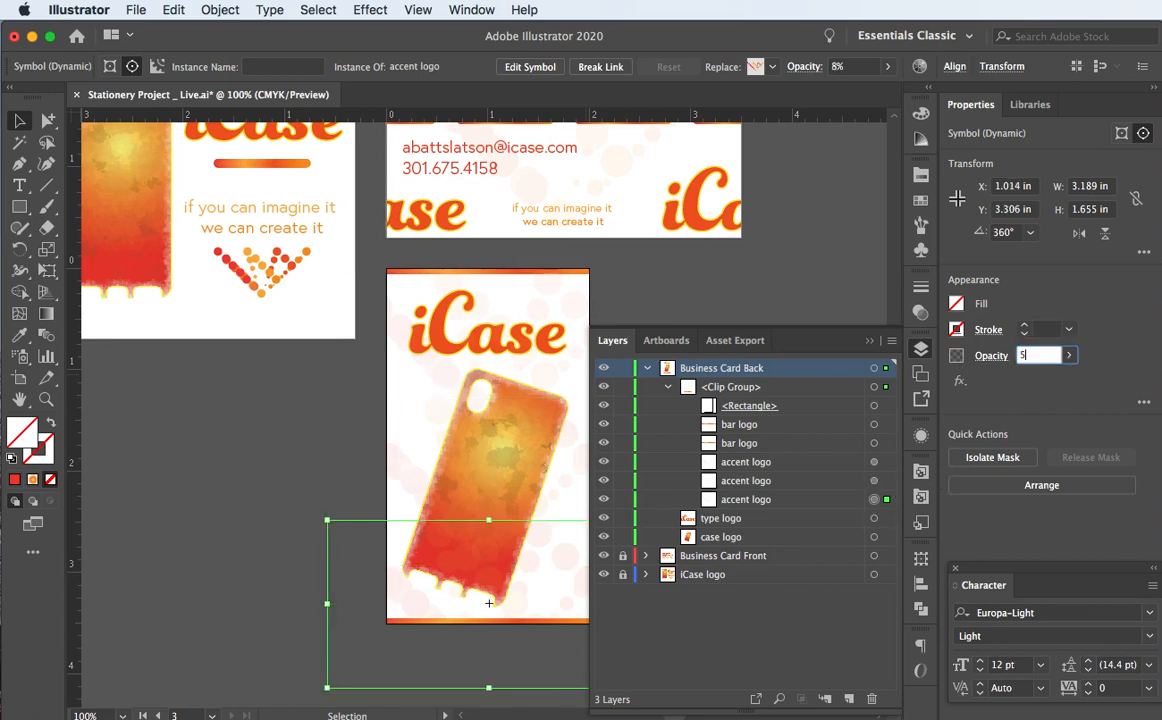
key("Return")
Step: Save the document and zoom out to view all three cards
left_click(322, 436)
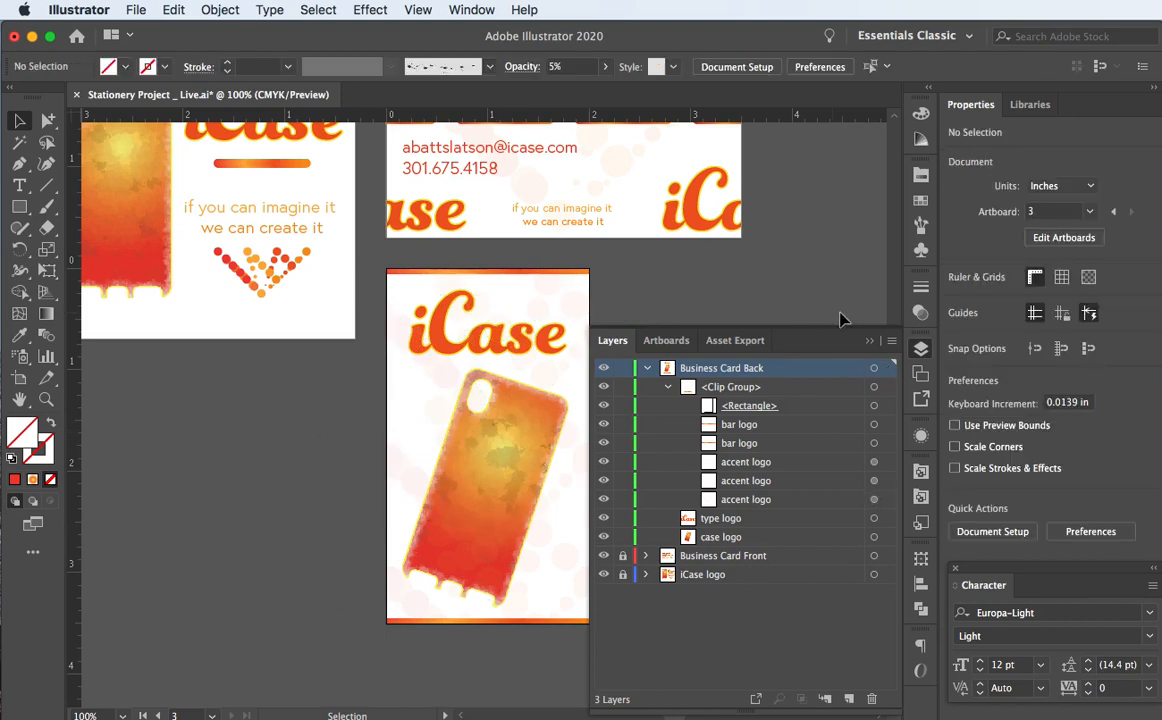
left_click(870, 342)
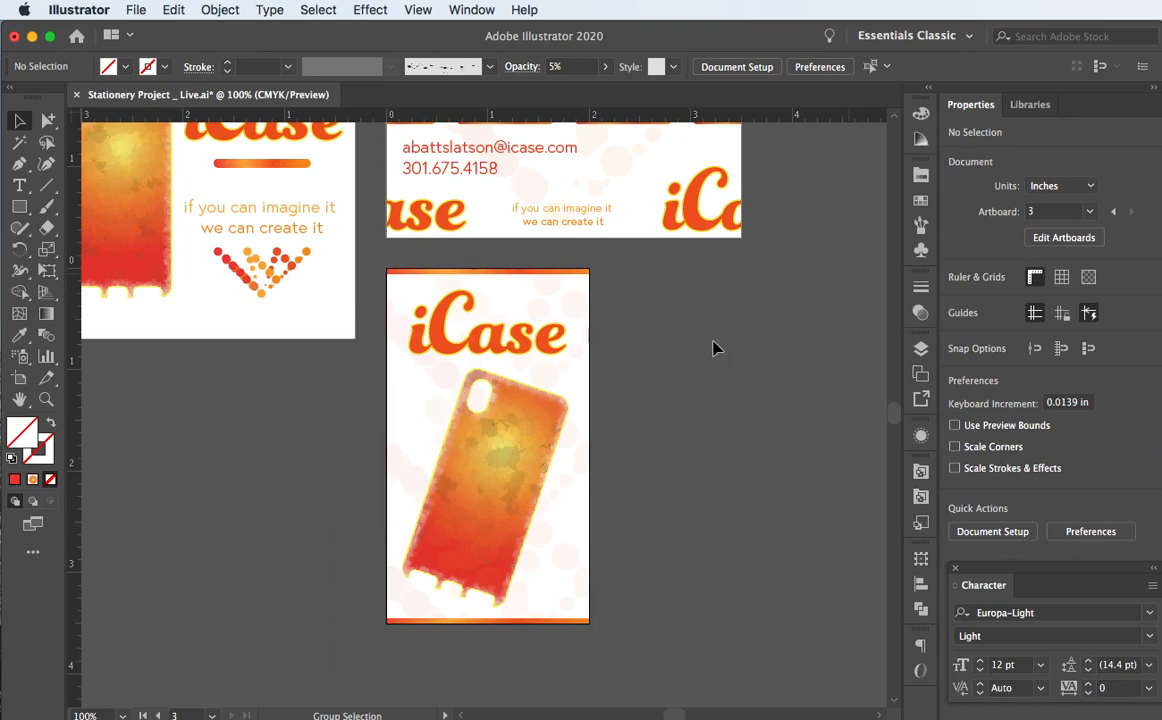
key("super+s")
key("super+0")
key("super+minus")
key("super+minus")
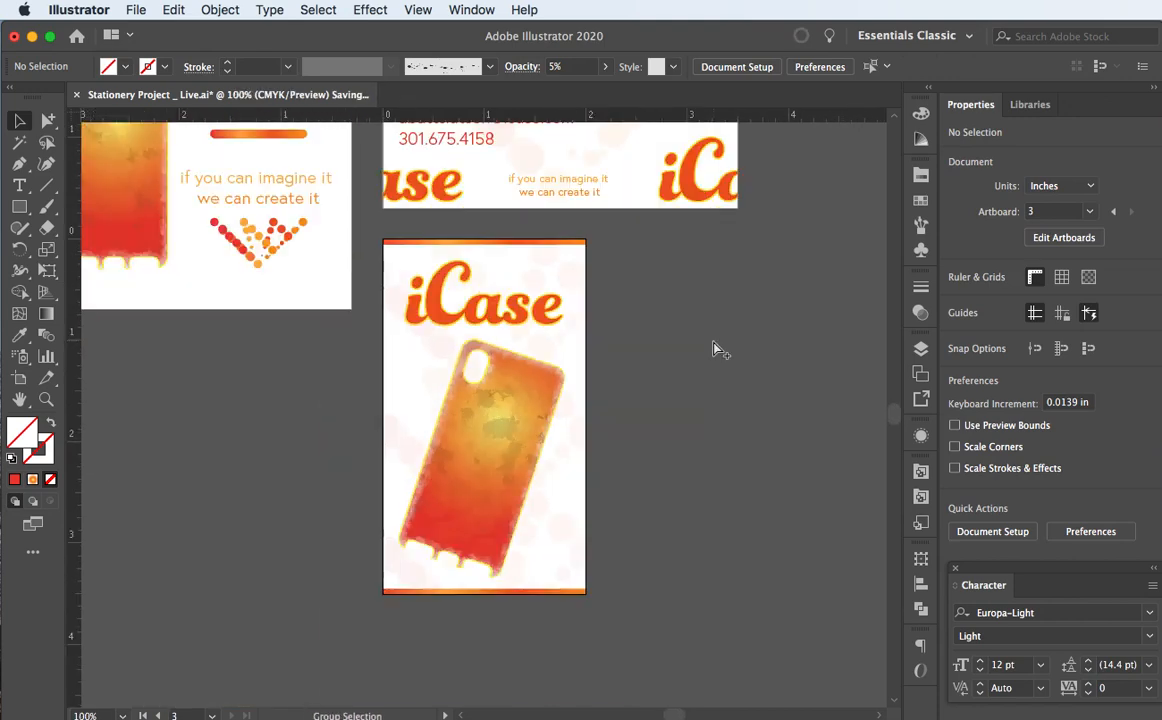